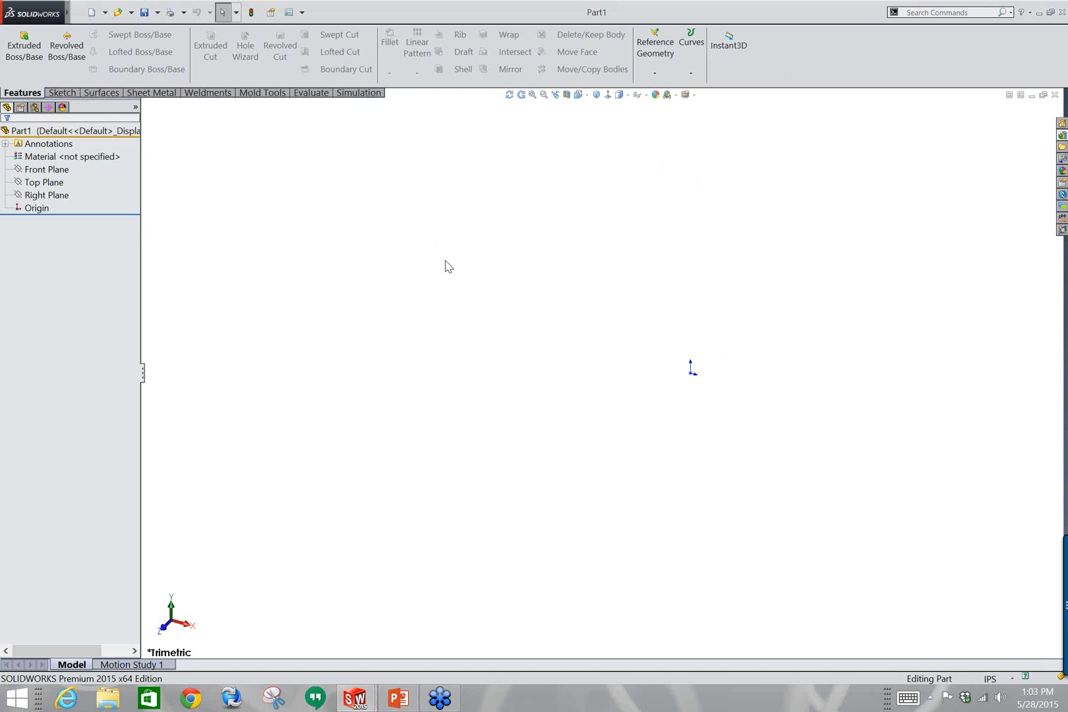
Open the interface customization settings at the list of available commands.
click(303, 12)
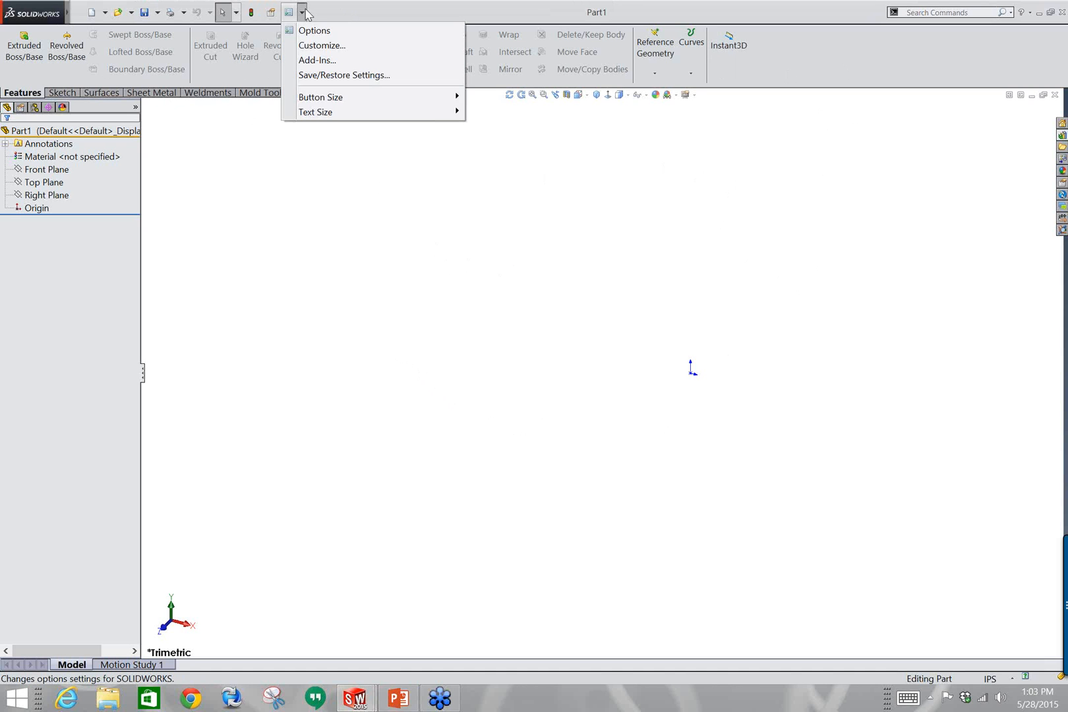
click(320, 46)
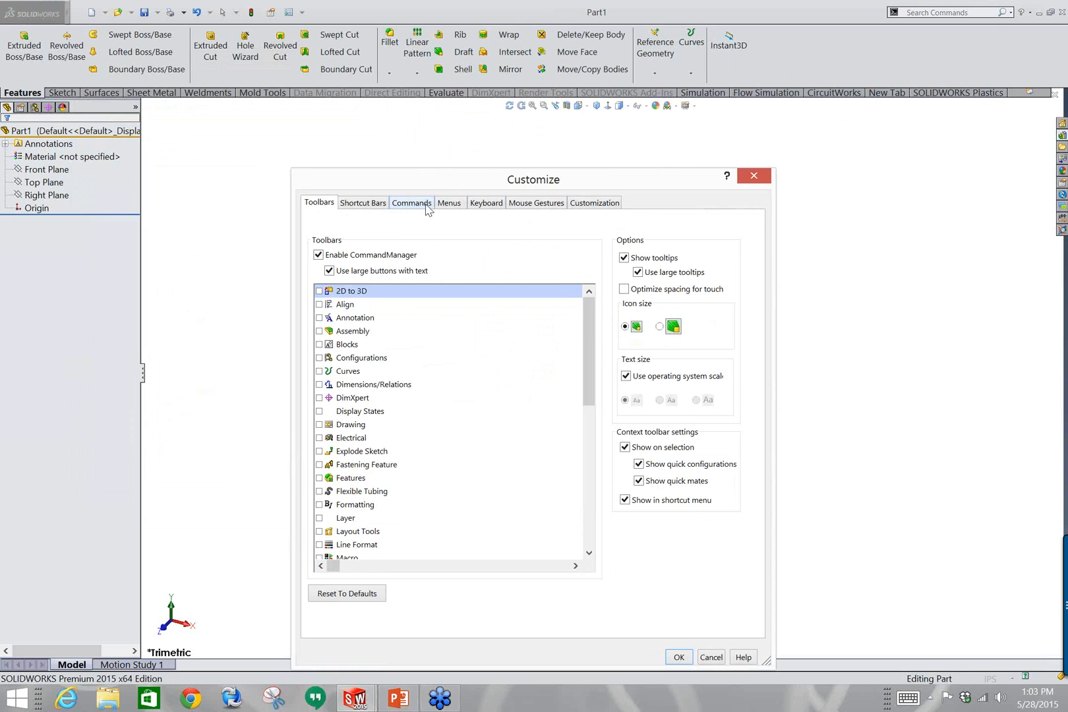
click(411, 203)
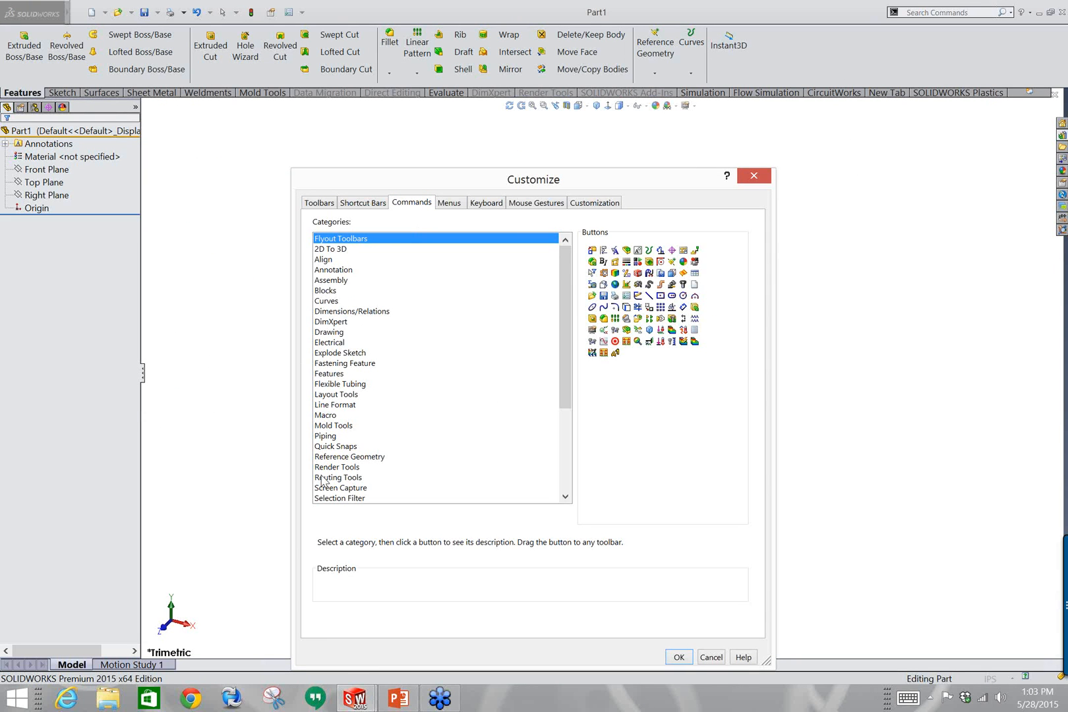
Add the Freeform command from the Features category to the Features toolbar and remove it again.
click(327, 375)
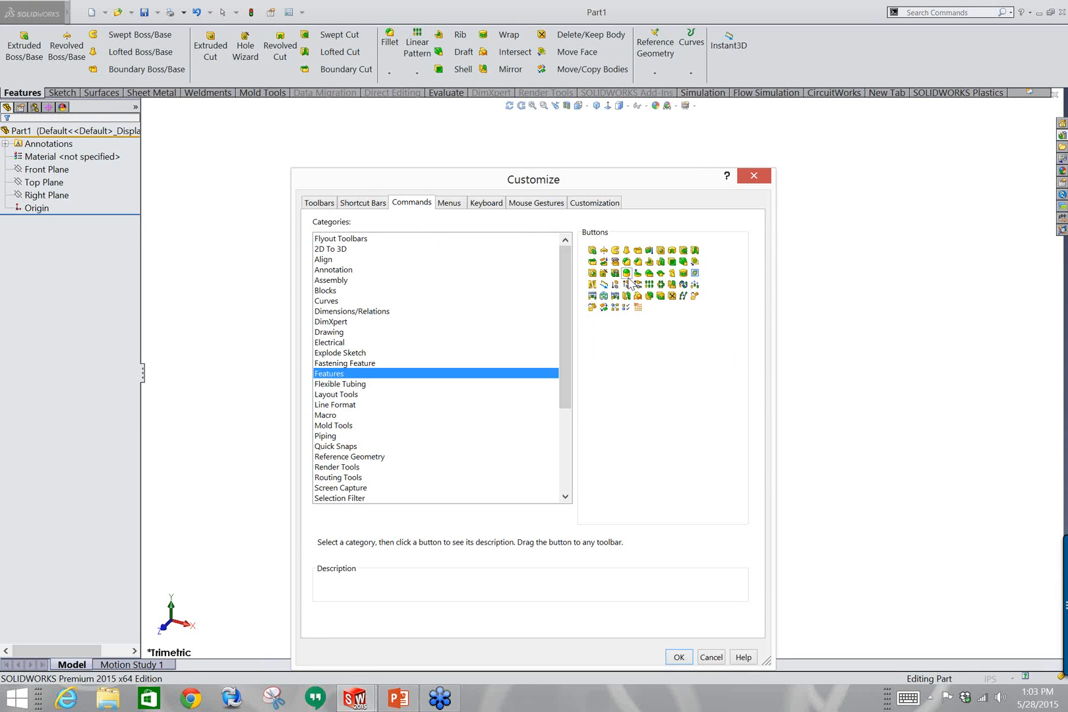
drag(638, 273, 565, 84)
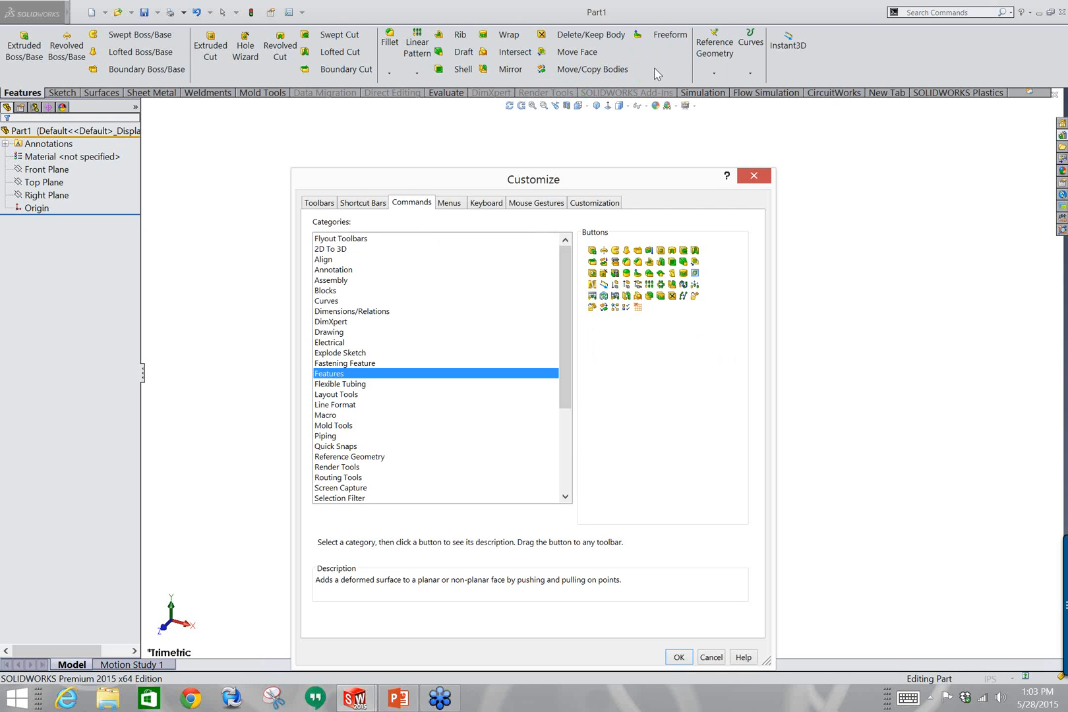
drag(655, 37, 624, 293)
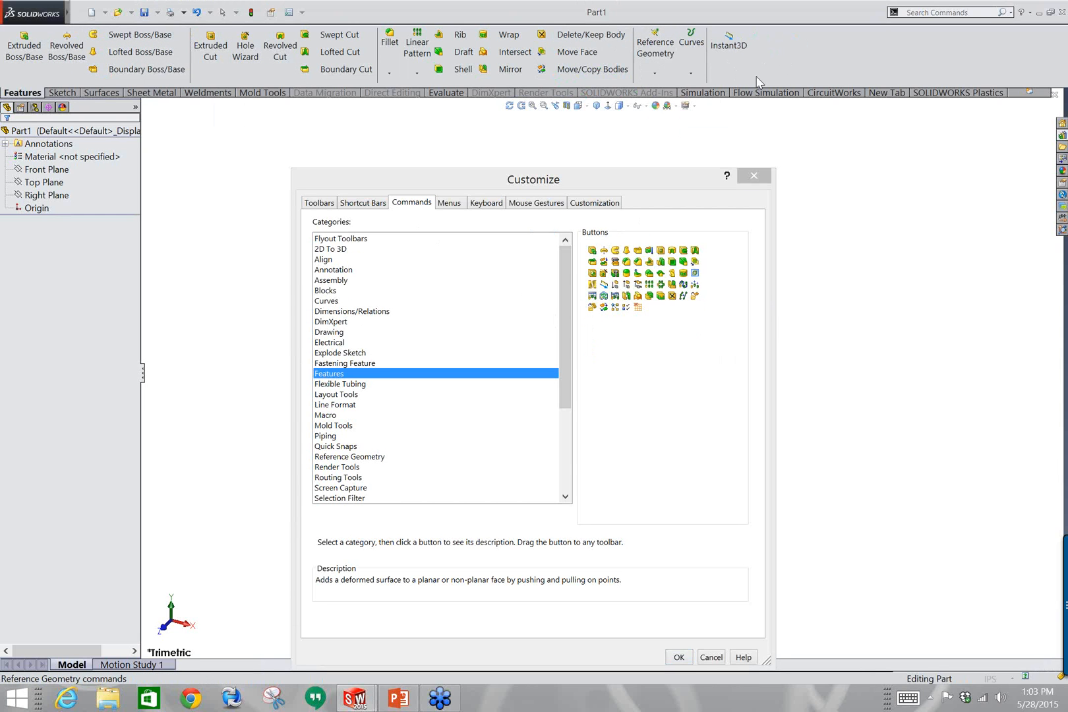
Add the Sketch flyout from the Flyout Toolbars category to the end of the Features toolbar and apply the customization.
click(354, 241)
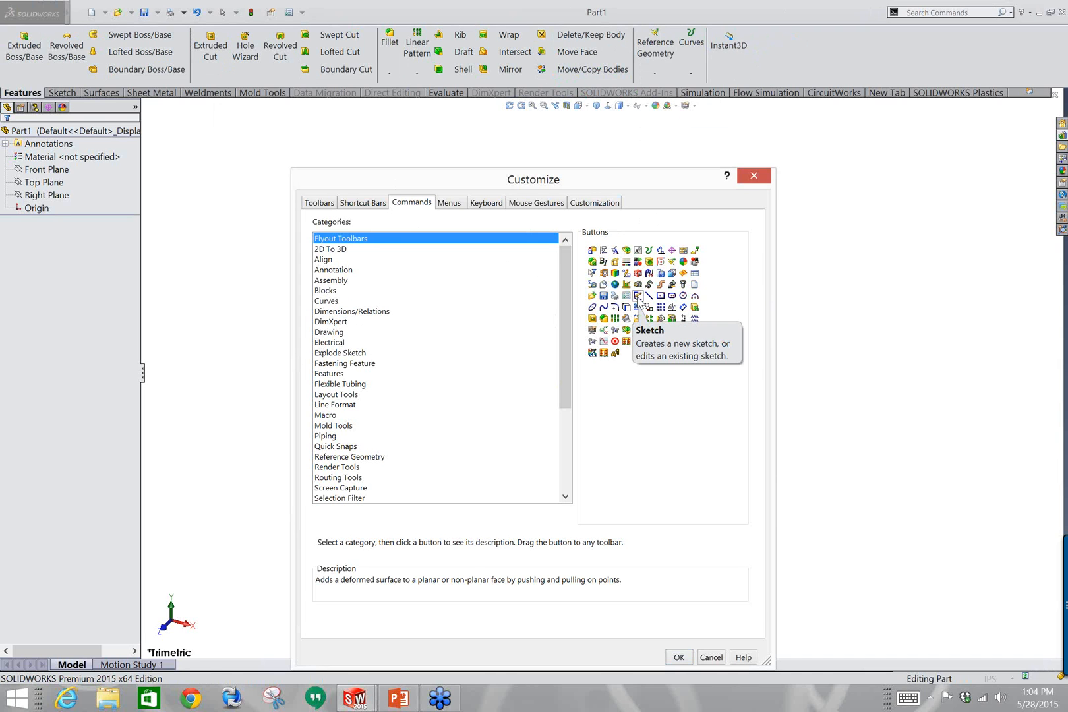
mouse_move(639, 298)
mouse_down()
mouse_move(704, 147)
mouse_move(761, 65)
mouse_move(750, 77)
mouse_up()
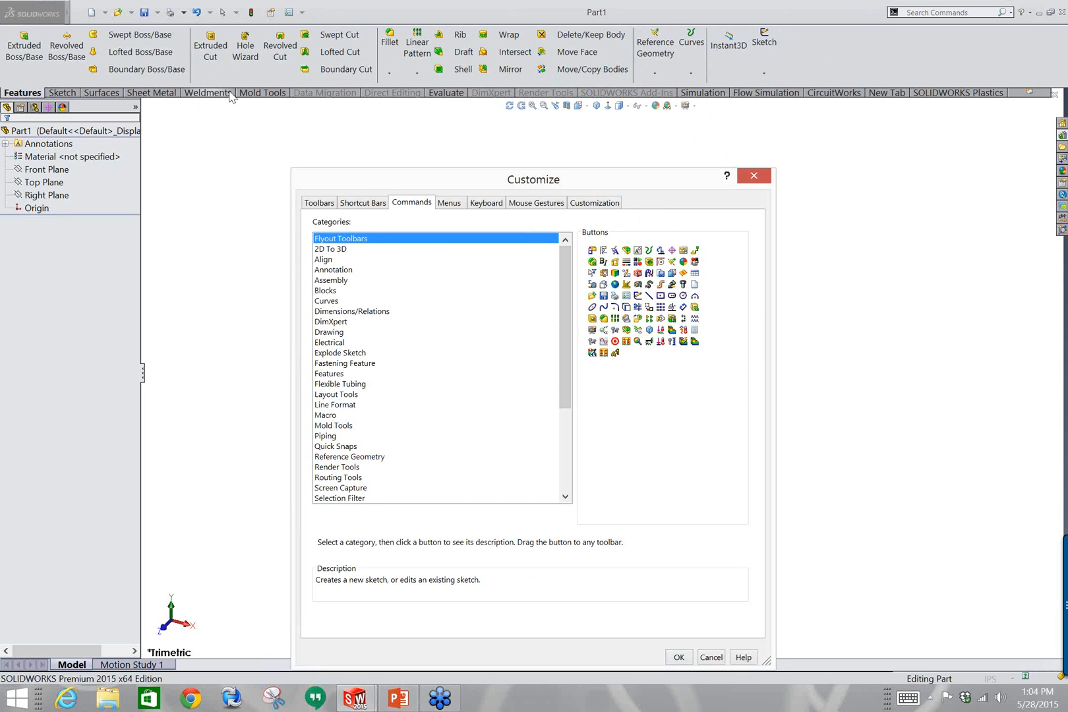
click(679, 658)
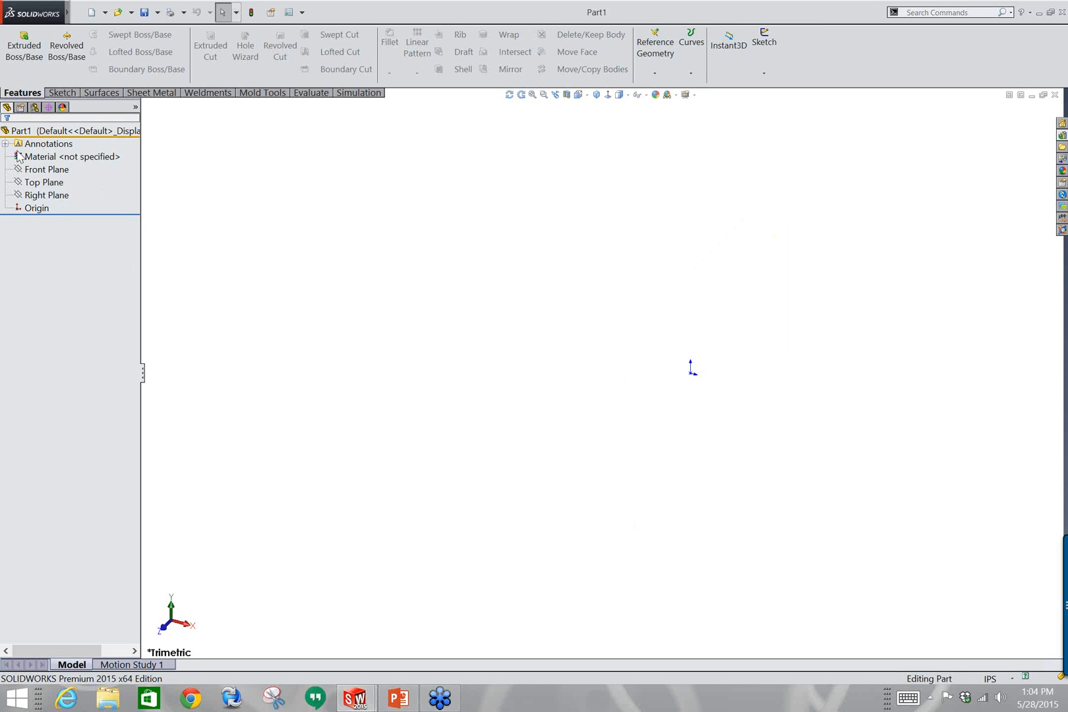
Start a sketch on the Front Plane and add the Extruded Boss/Base flyout to the end of the Sketch toolbar.
click(47, 171)
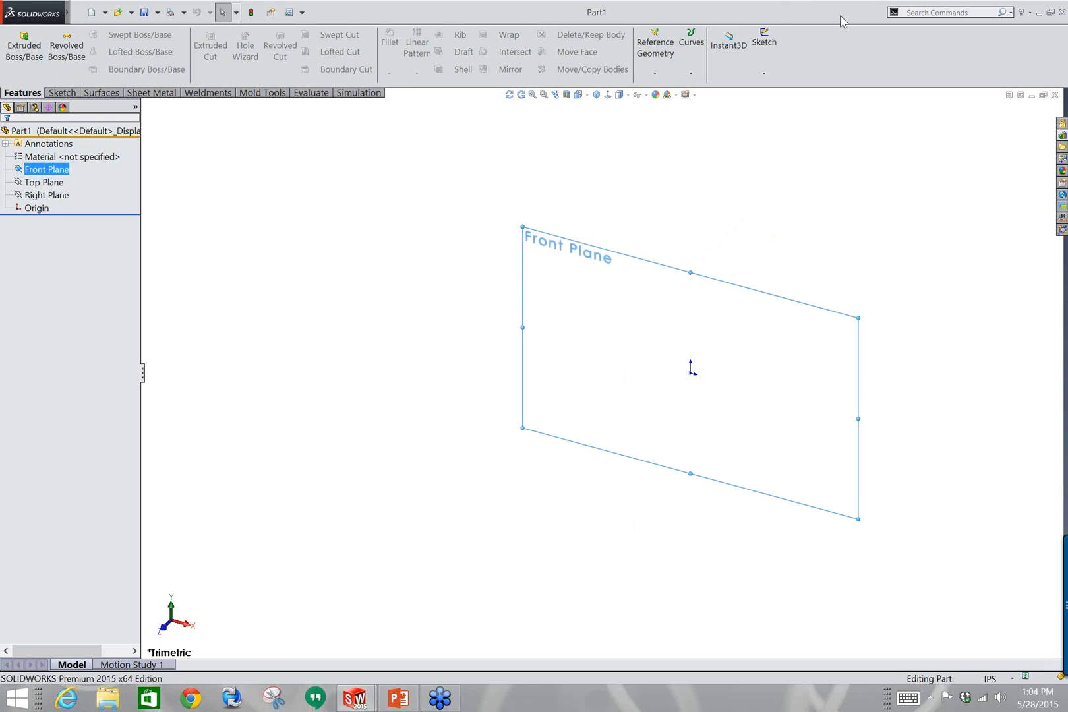
click(763, 43)
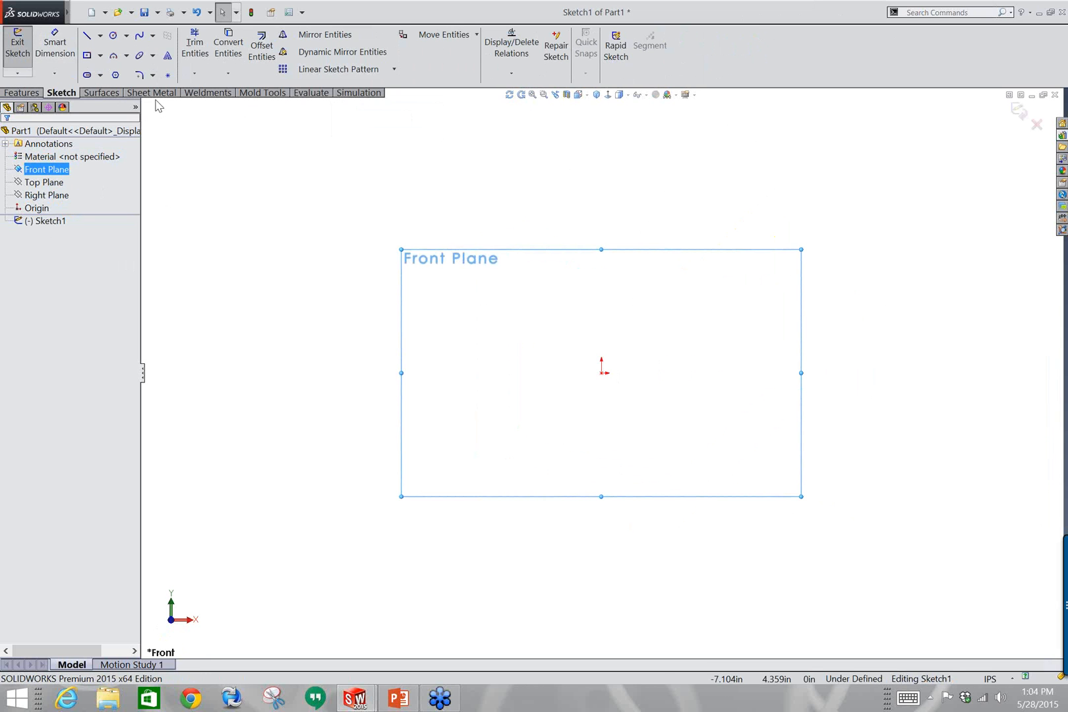
right_click(729, 68)
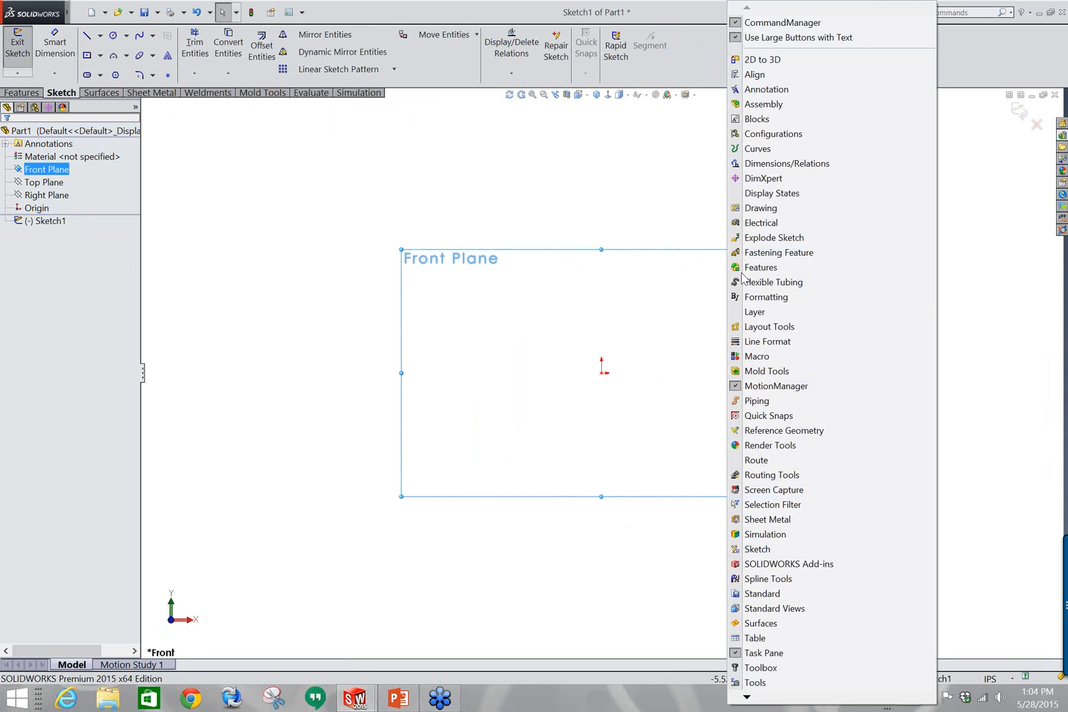
click(302, 12)
click(317, 45)
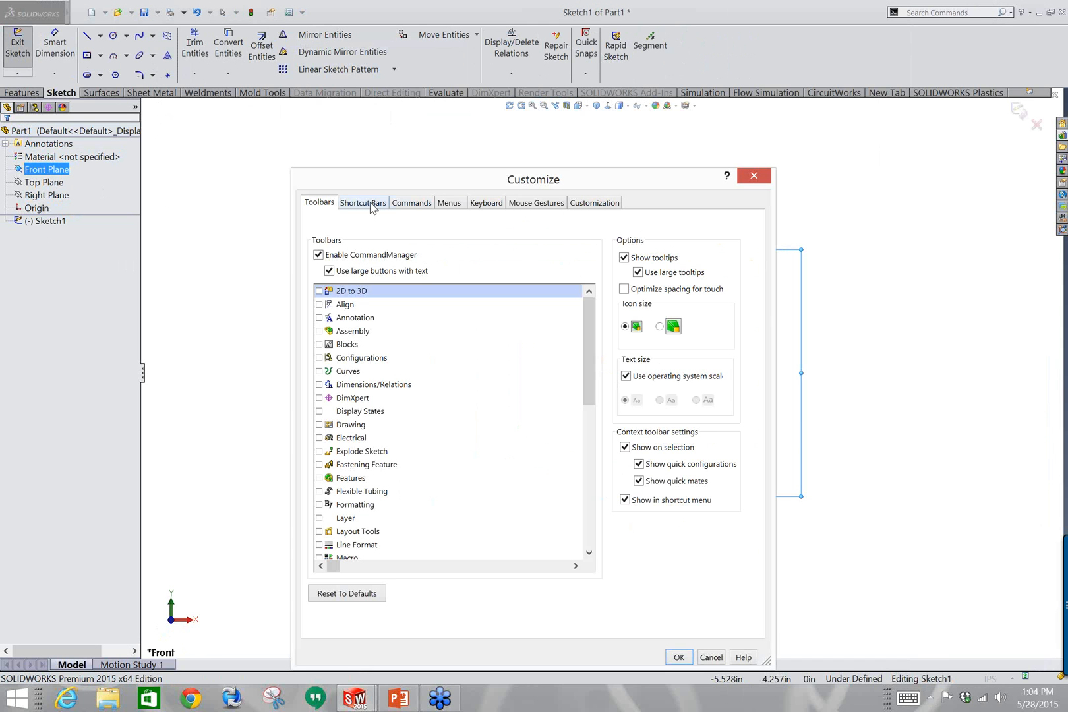
click(399, 205)
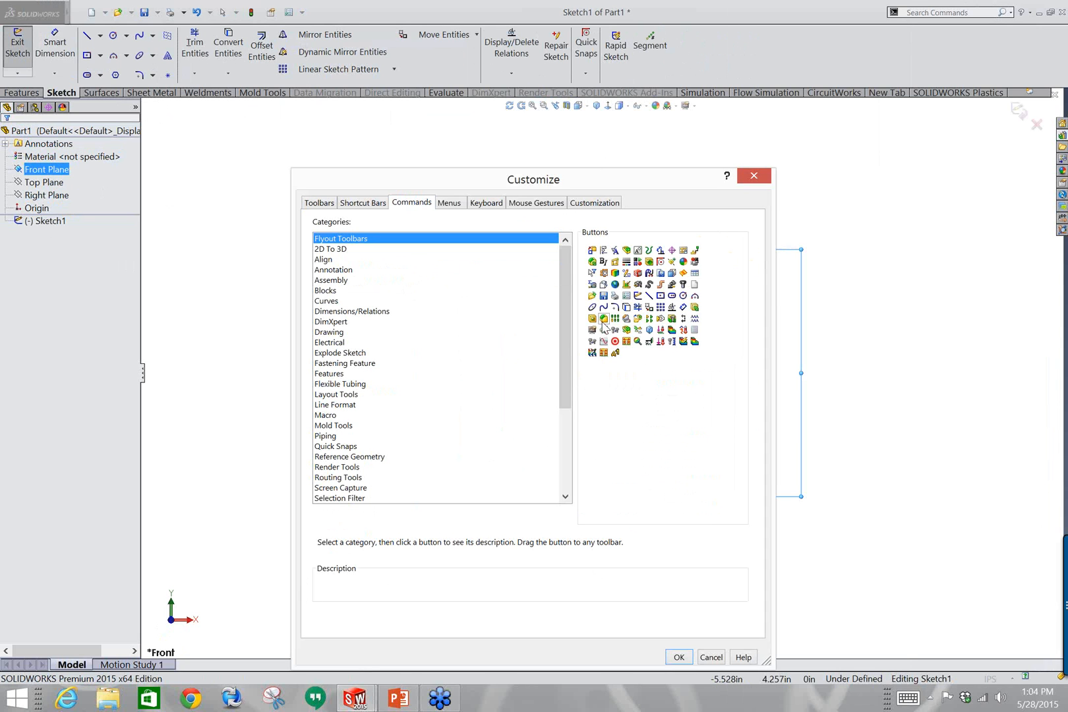
mouse_move(696, 309)
mouse_down()
mouse_move(705, 322)
mouse_move(711, 72)
mouse_move(699, 59)
mouse_up()
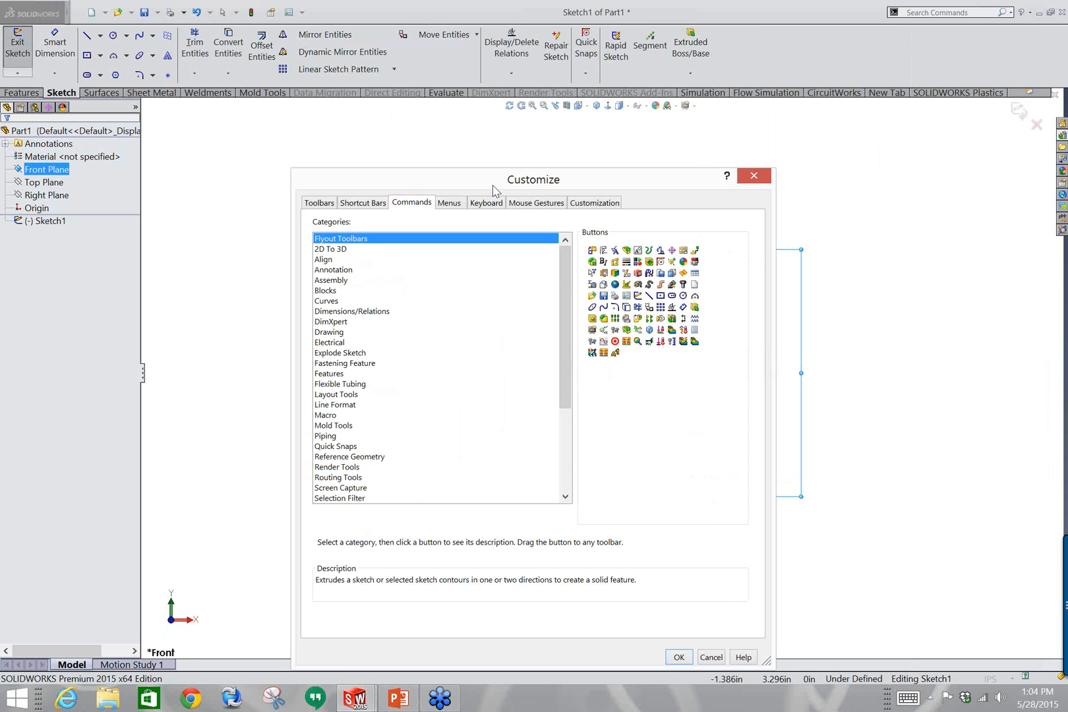
click(760, 179)
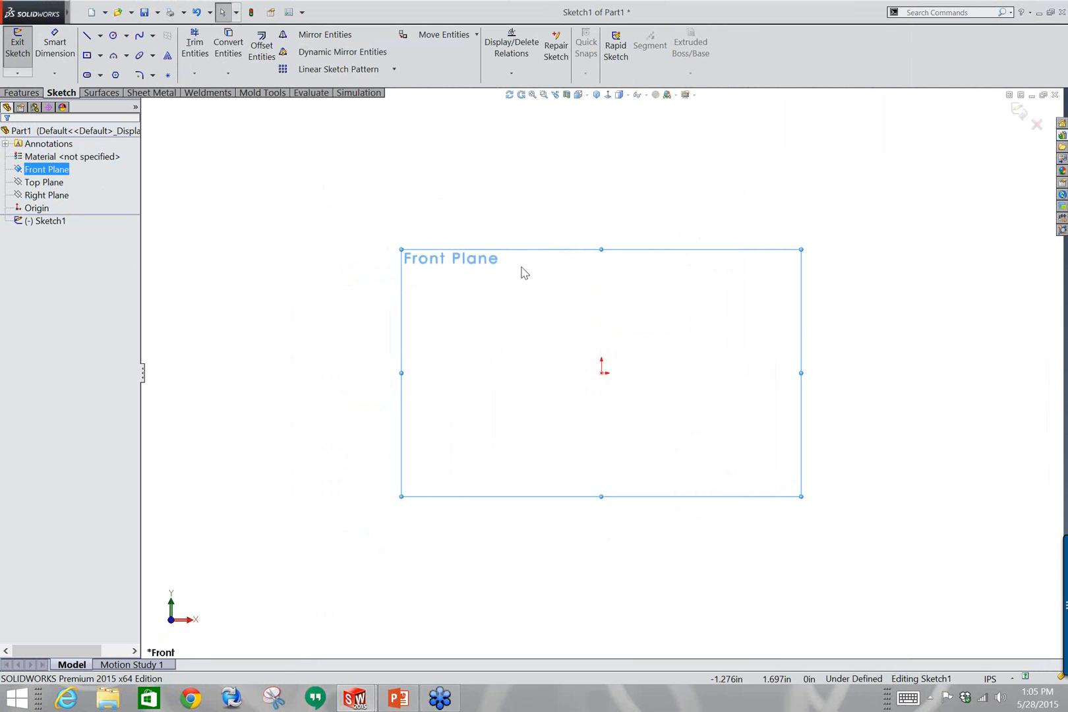
Sketch a vertical line about 2.58 in long up from the origin and a circle about 1.78 in in radius touching near its upper end.
click(88, 39)
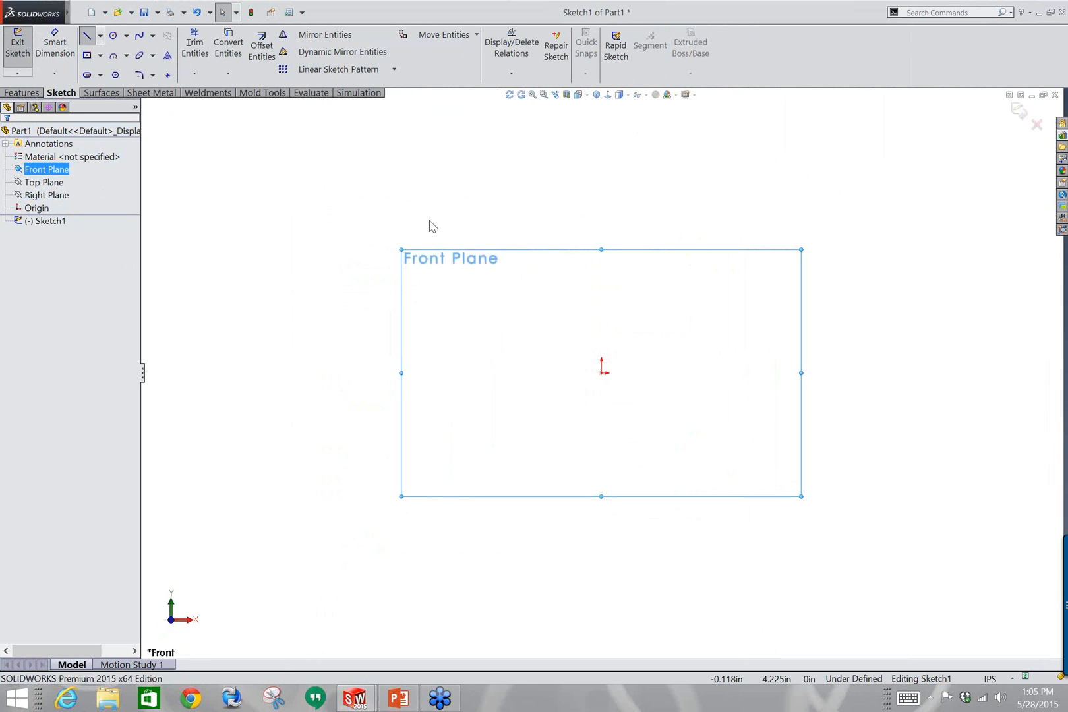
click(602, 374)
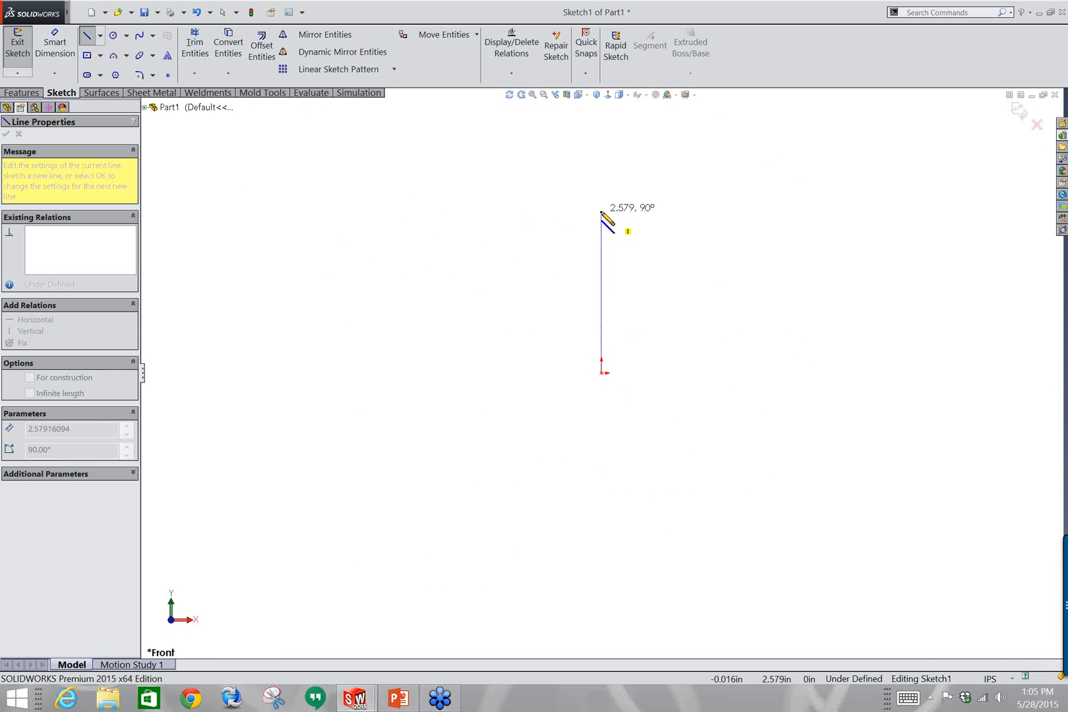
click(601, 211)
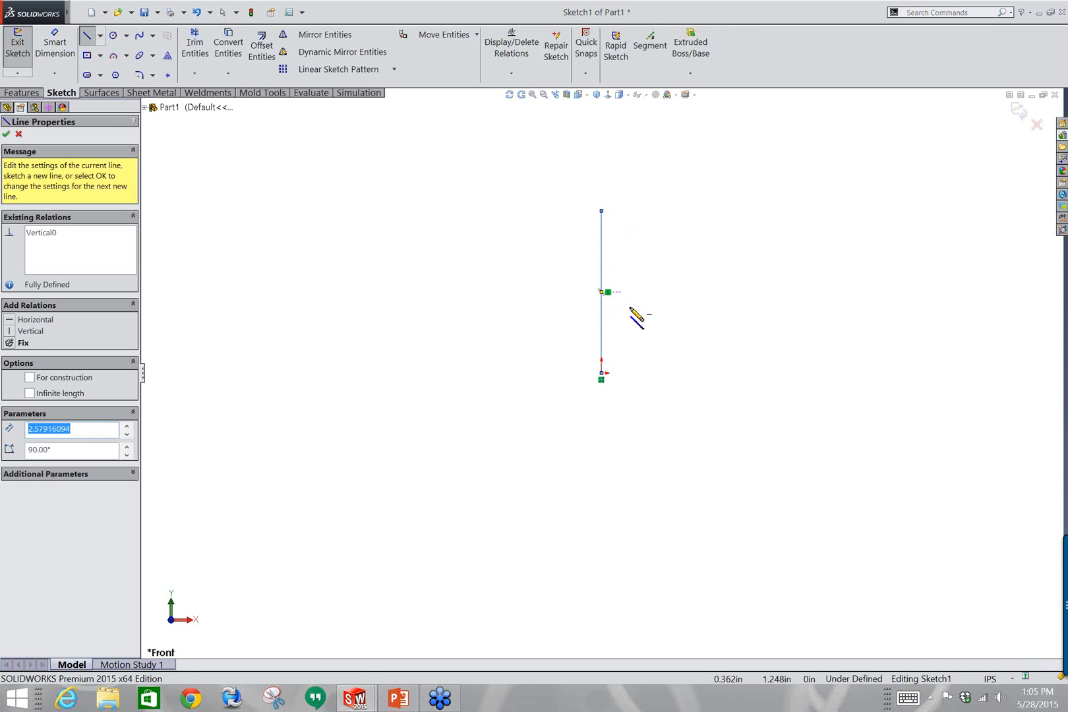
click(113, 36)
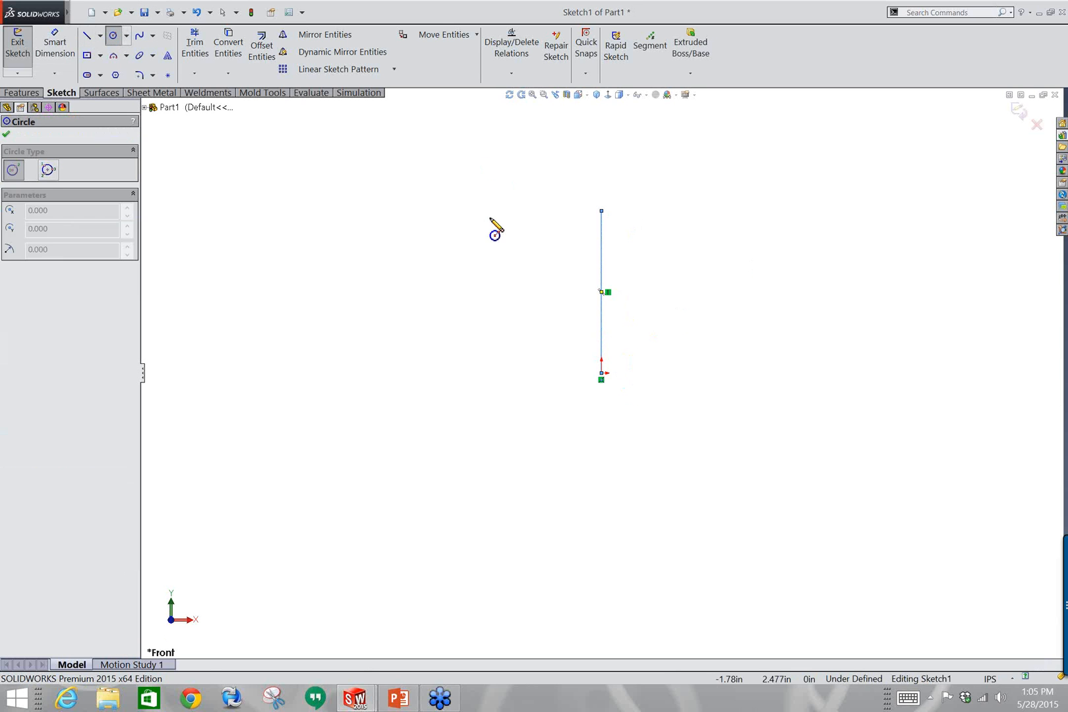
drag(490, 218, 602, 217)
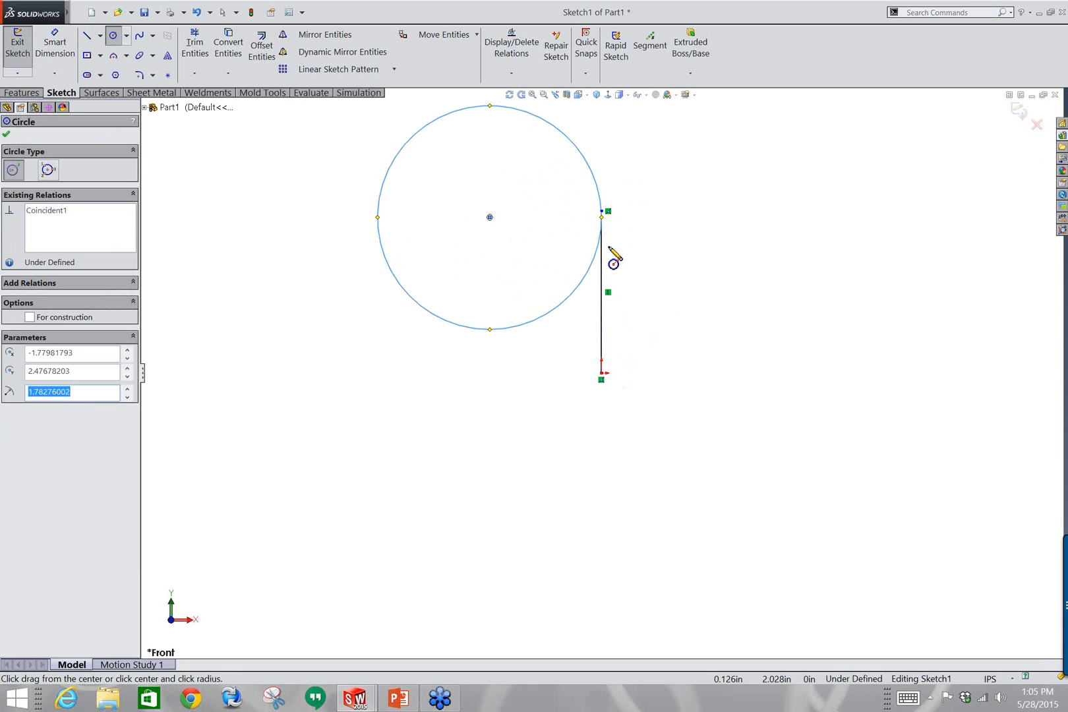
key(Escape)
Add a Tangent relation between the vertical line and the circle.
click(601, 267)
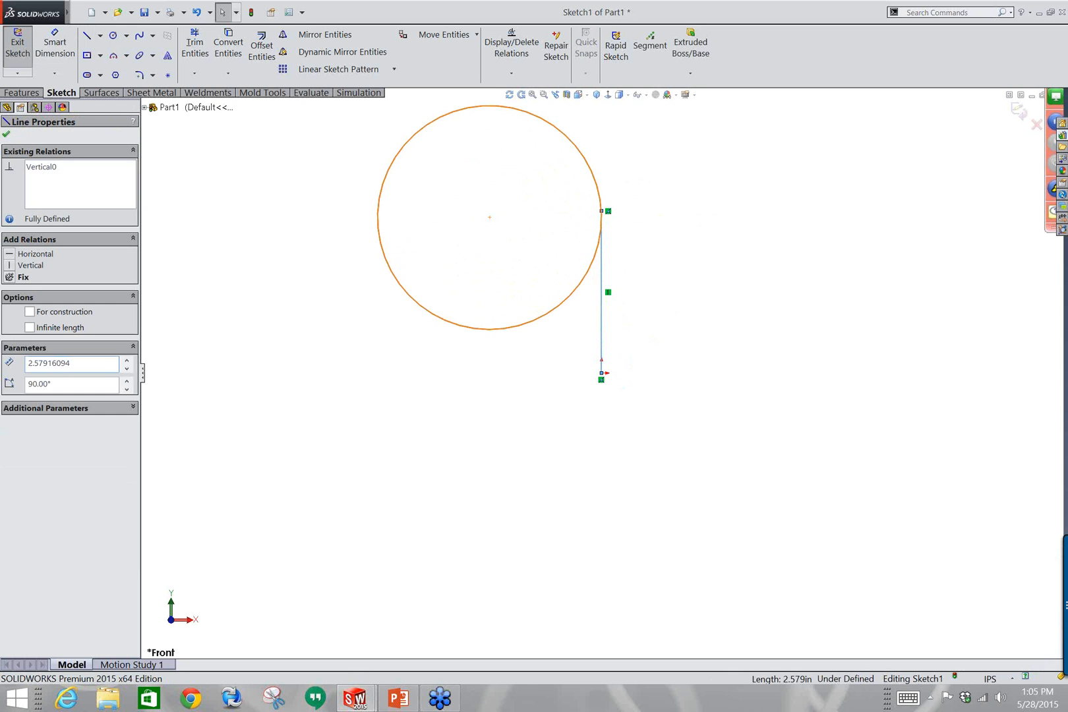
ctrl+click(569, 297)
click(11, 339)
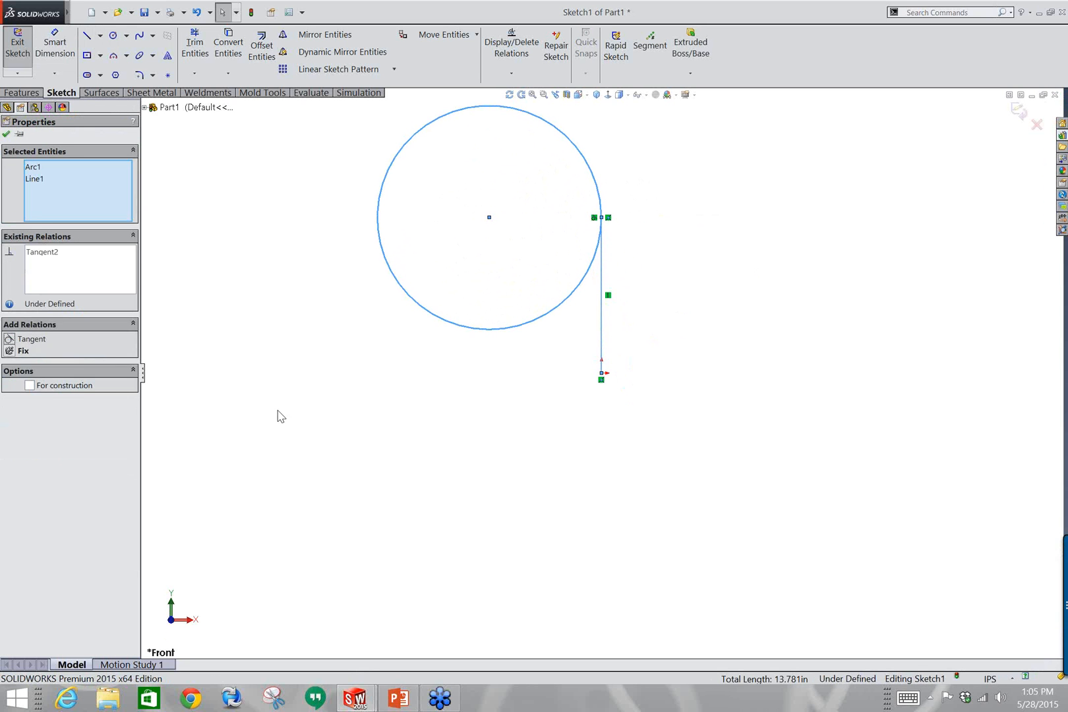
click(239, 384)
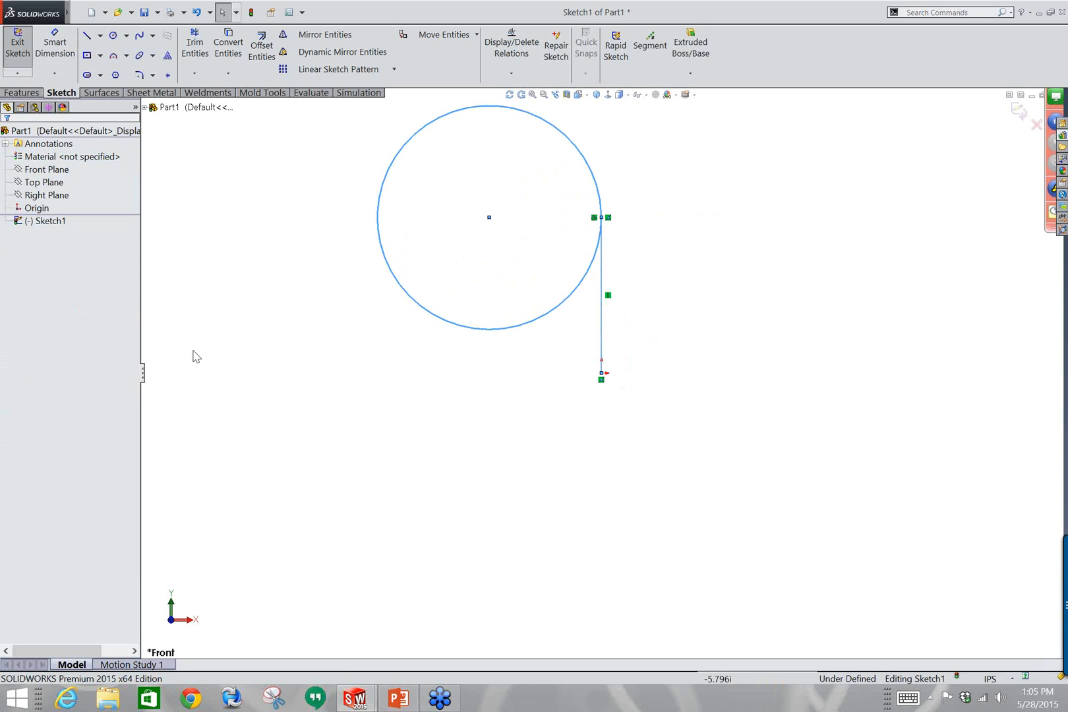
Add a Fix relation to the circle's center point and exit the sketch.
click(489, 218)
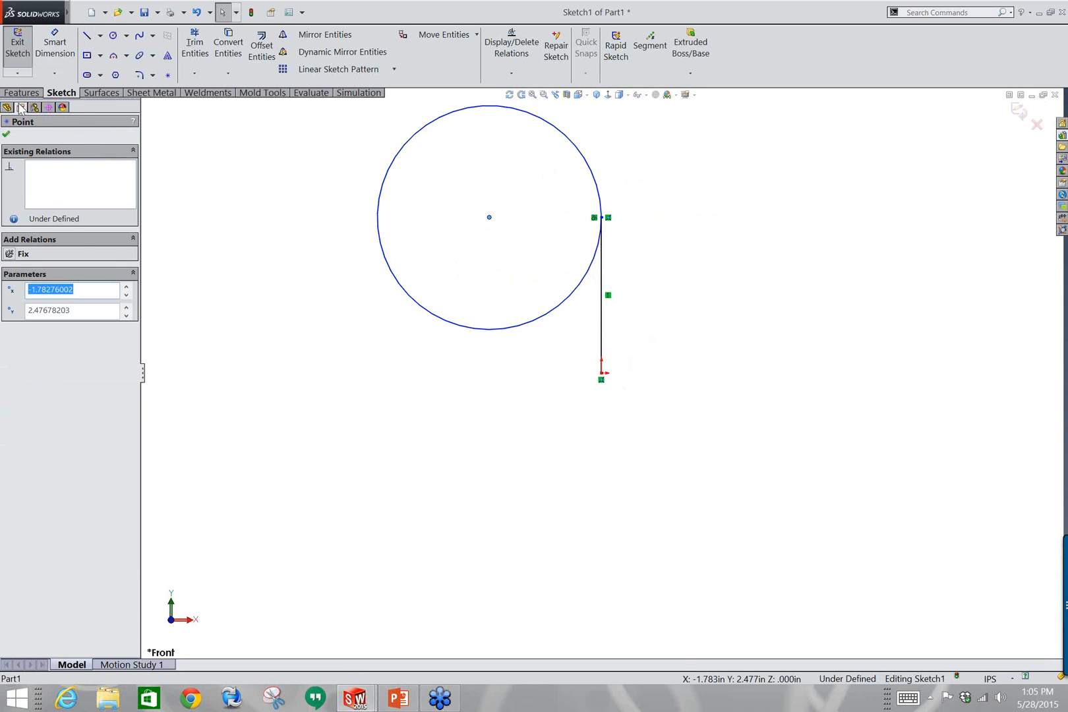
click(12, 256)
click(300, 373)
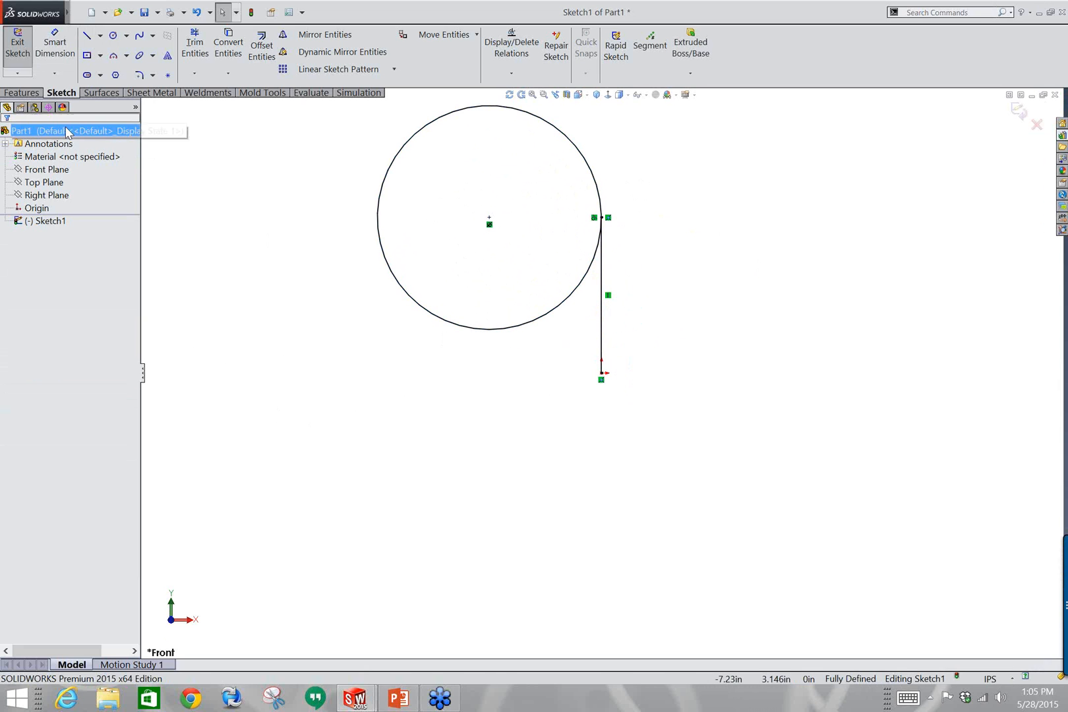
click(1019, 116)
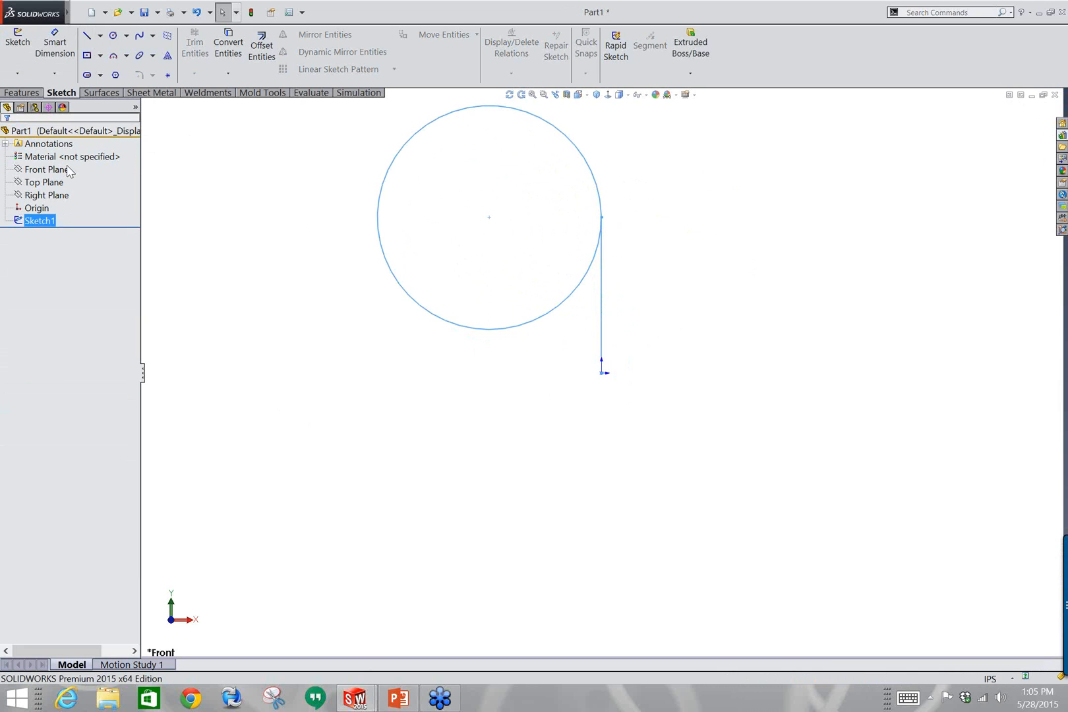
Add a new part configuration named 2.
click(34, 107)
right_click(30, 132)
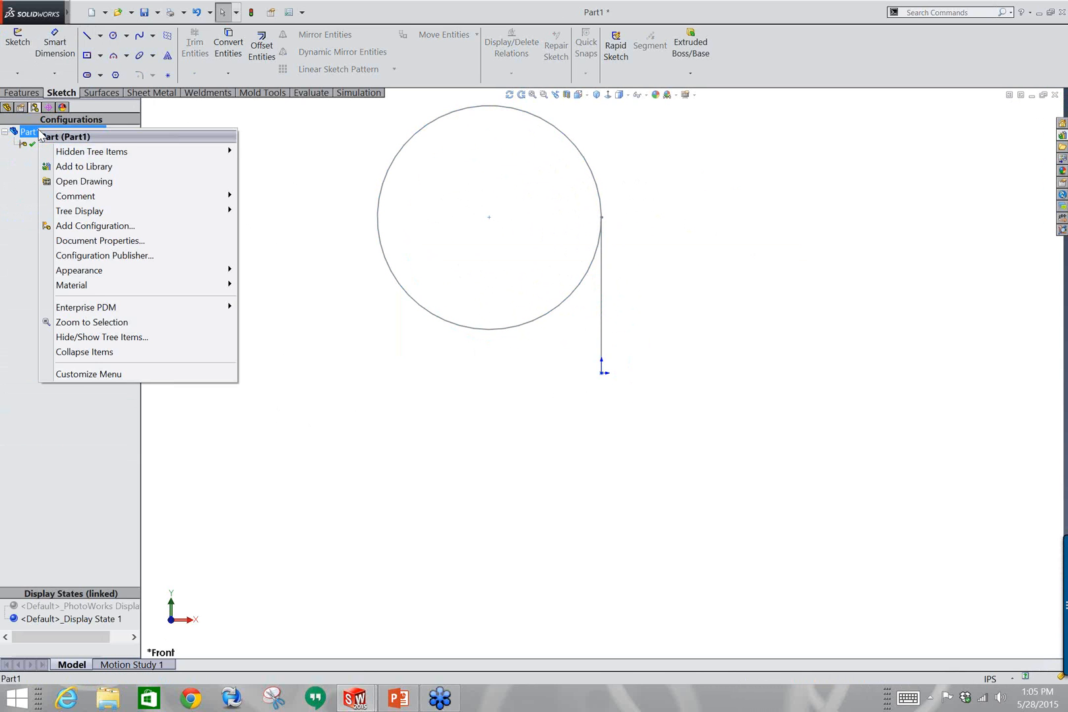
click(57, 226)
text(2)
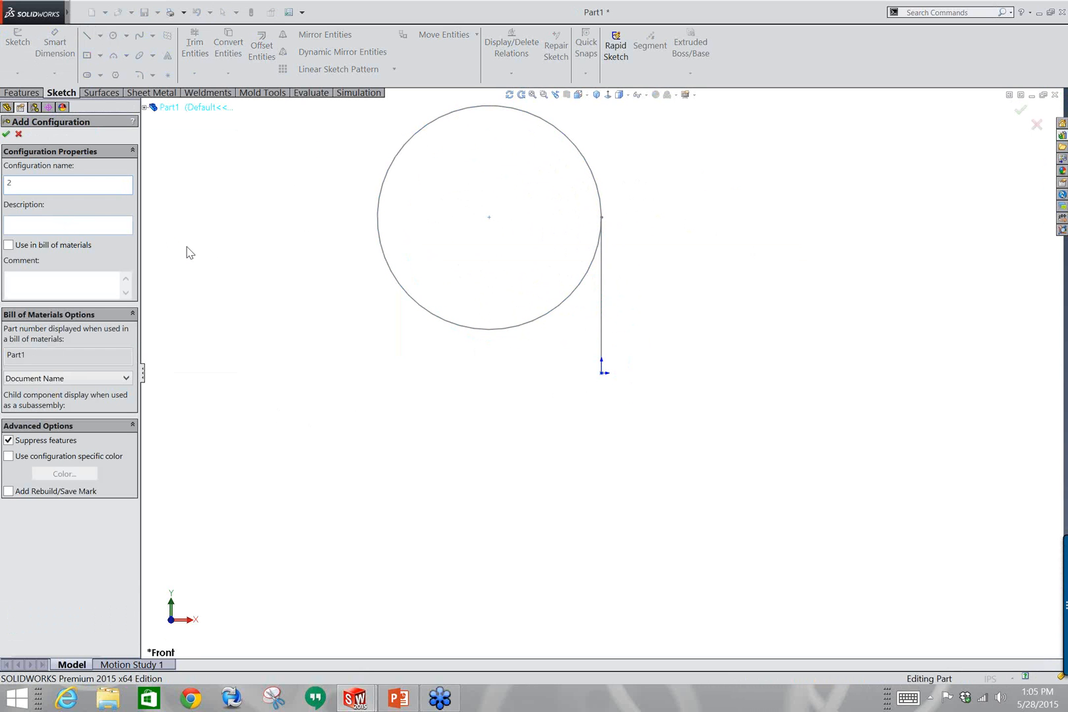
key(Return)
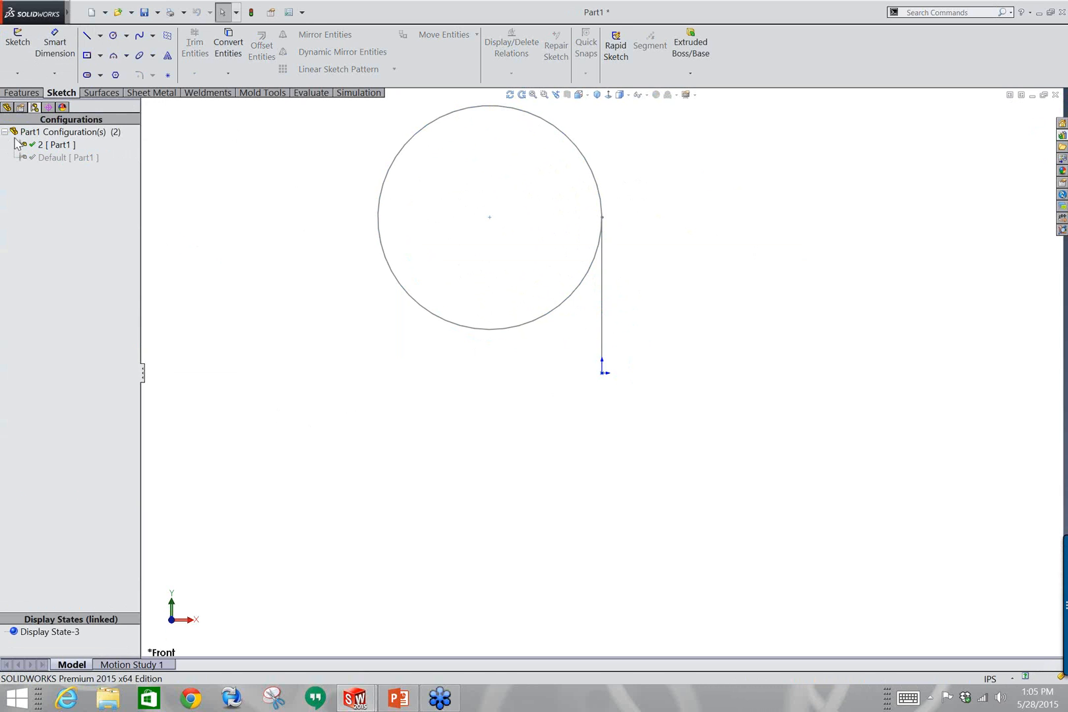
click(45, 147)
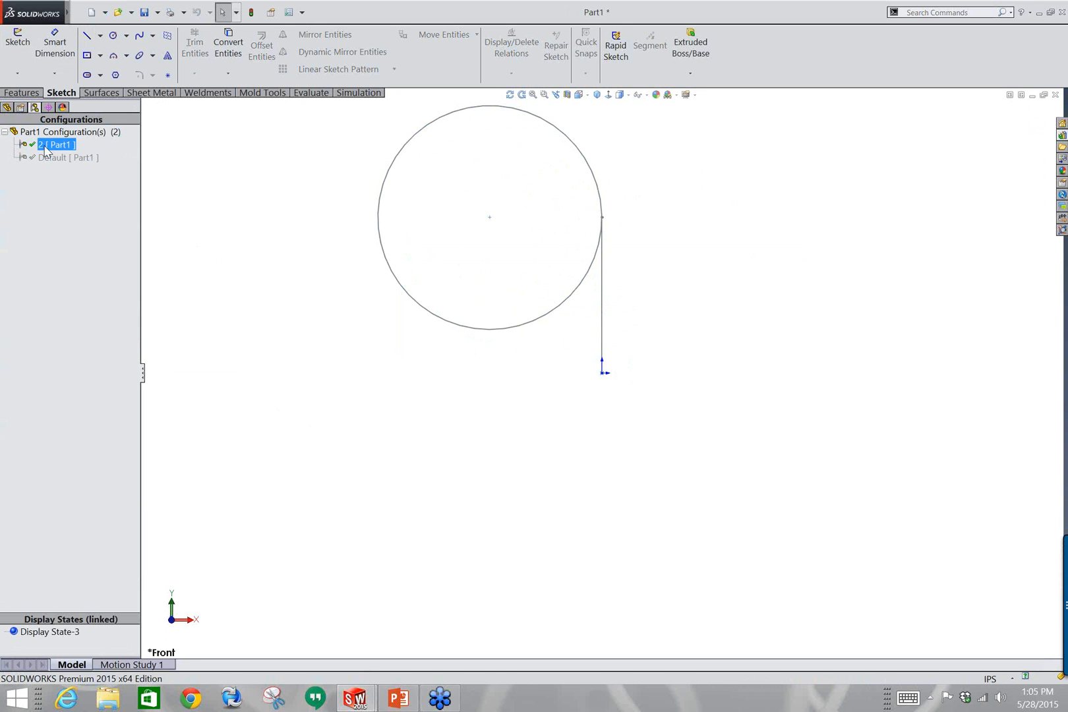
click(618, 294)
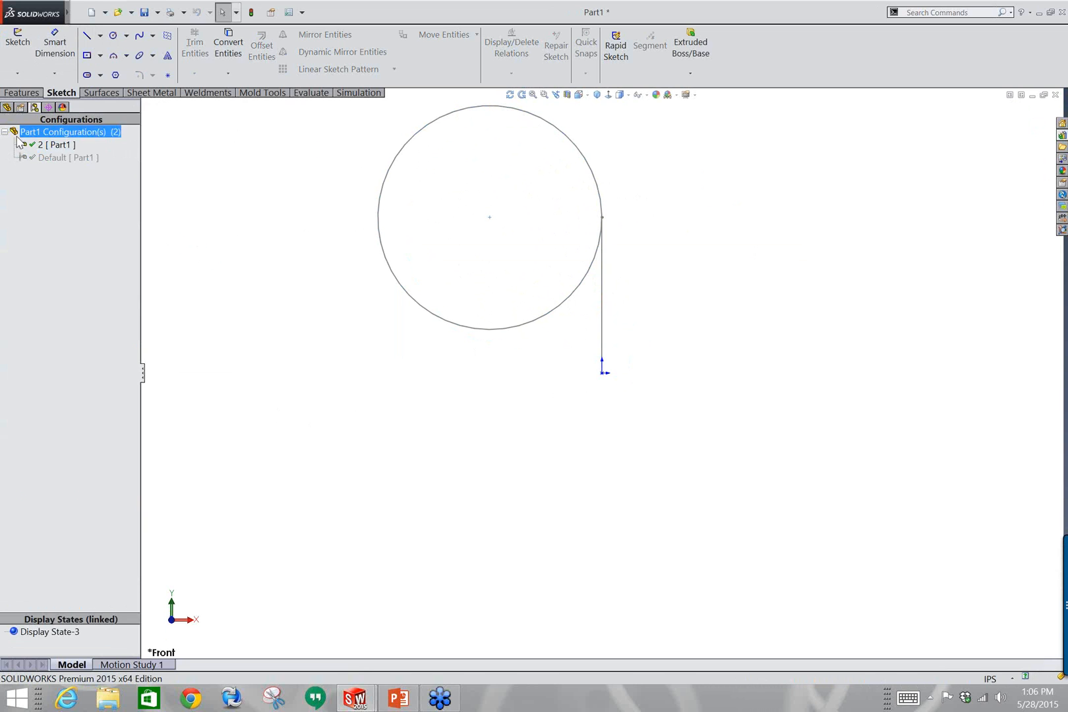
Open Sketch1 for editing in configuration 2 and select the line's Vertical relation.
click(6, 108)
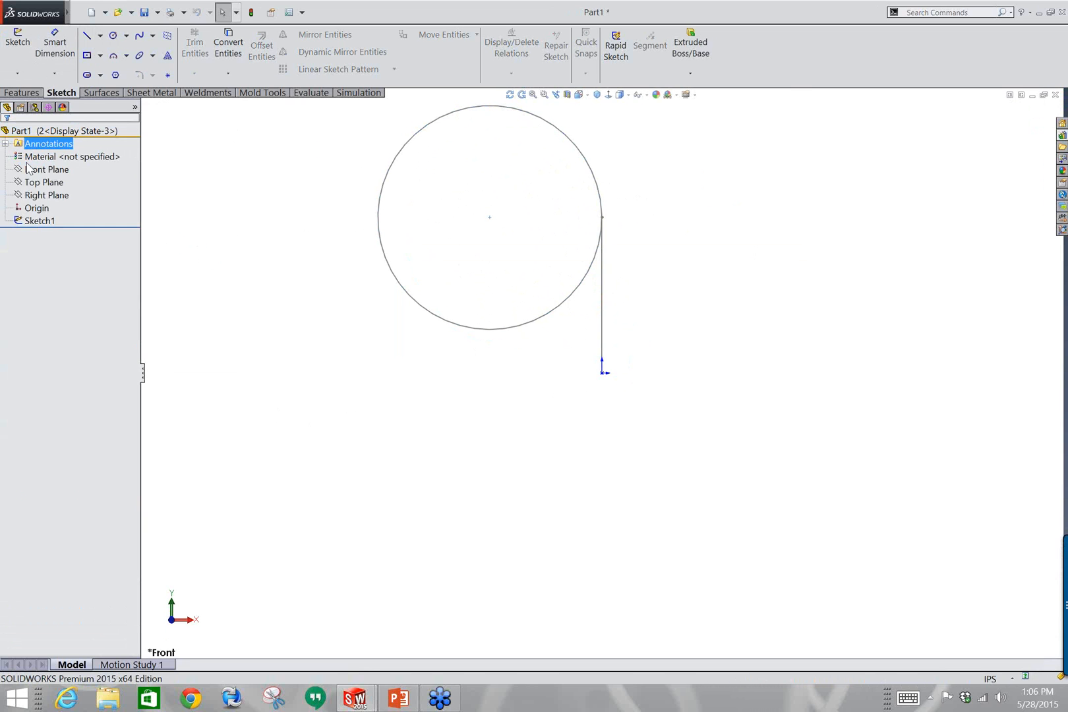
right_click(27, 224)
click(33, 196)
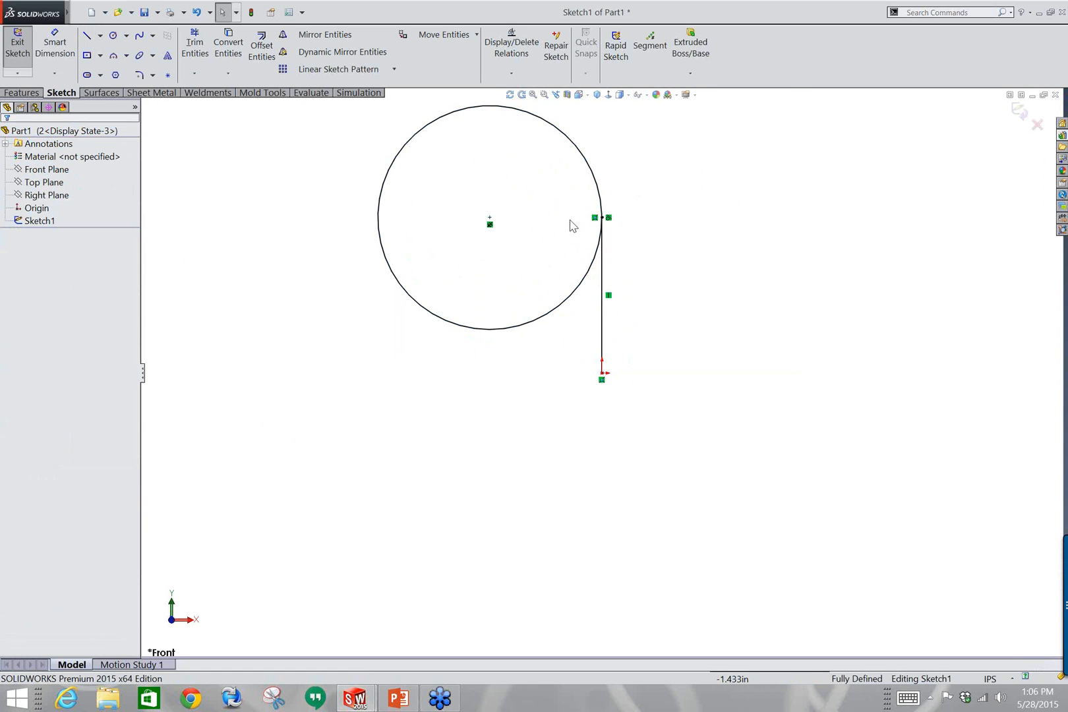
click(608, 296)
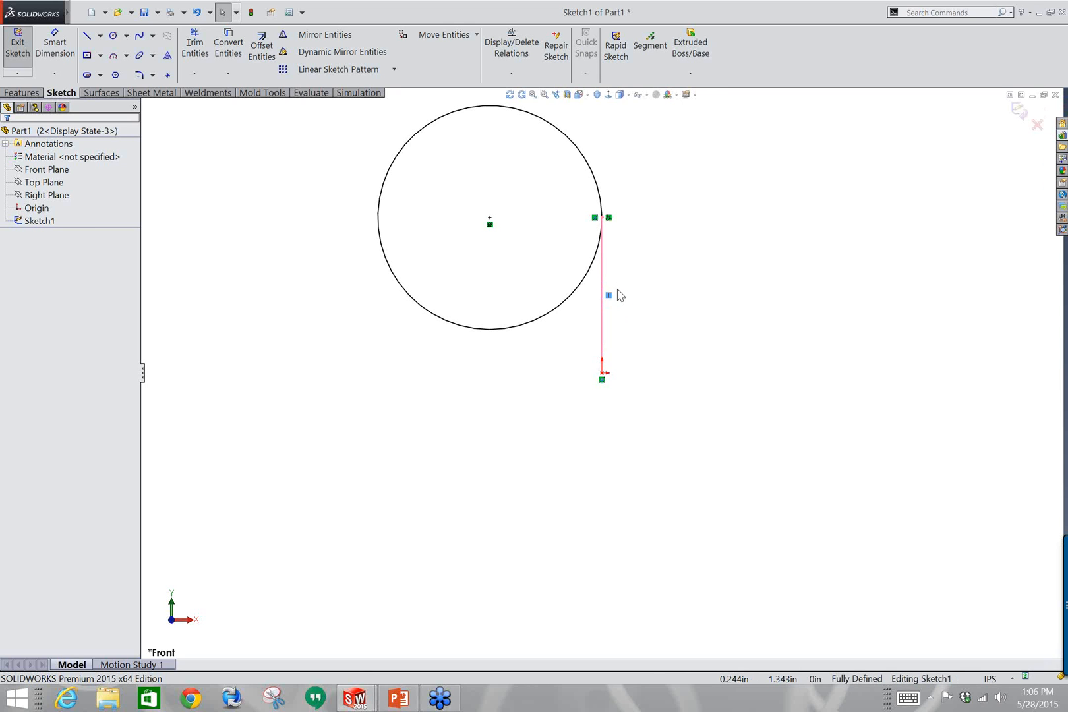
List all relations in the sketch and set the Vertical relation to apply to specified configurations.
click(521, 48)
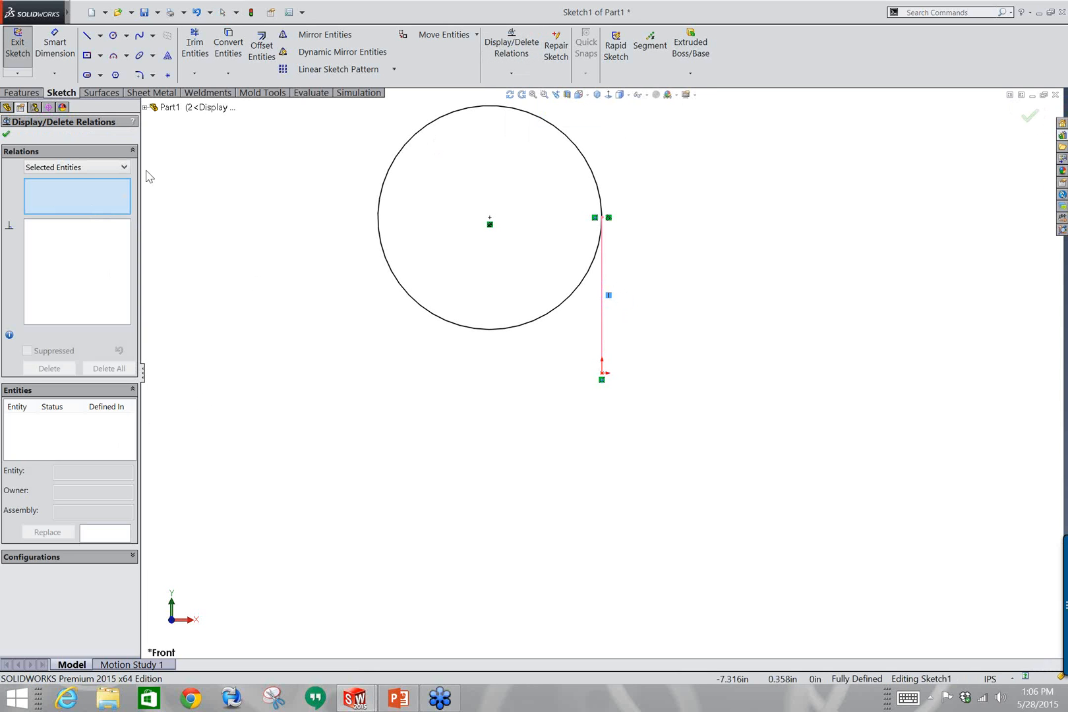
click(106, 167)
click(106, 181)
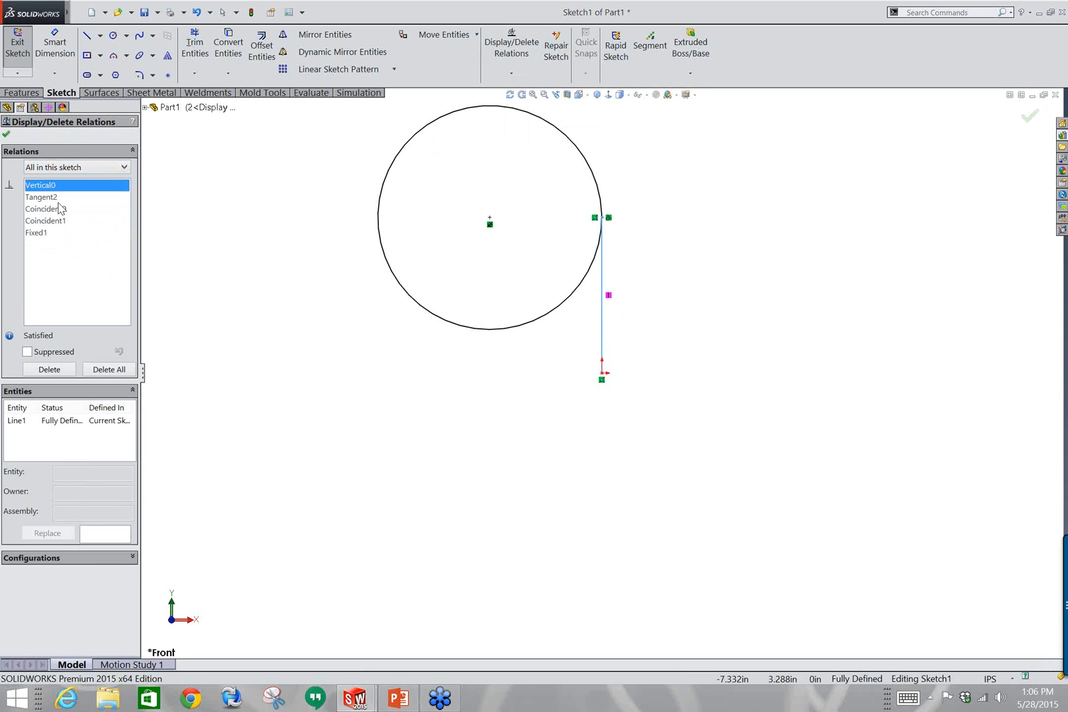
click(73, 559)
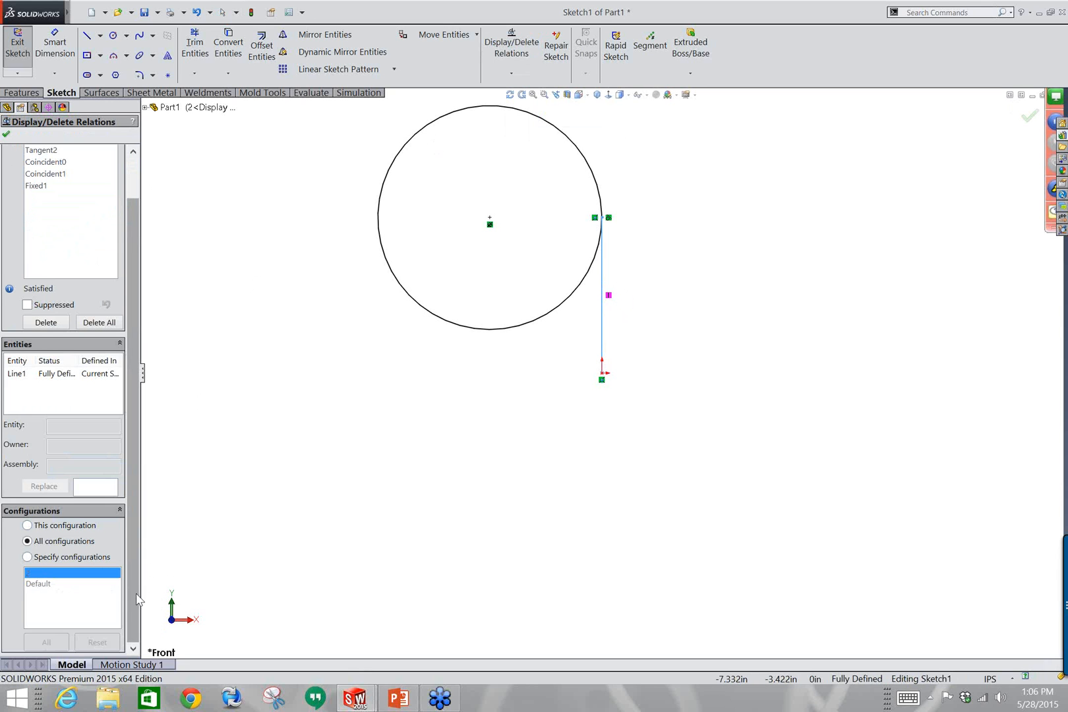
scroll(136, 599, up, 1)
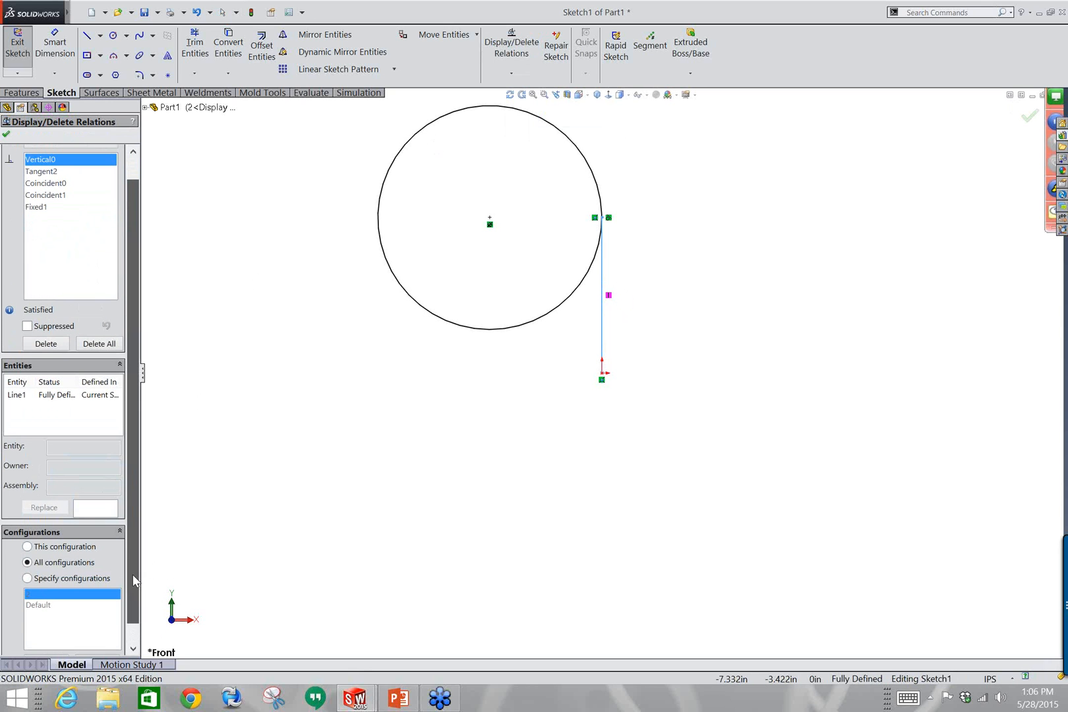
click(27, 579)
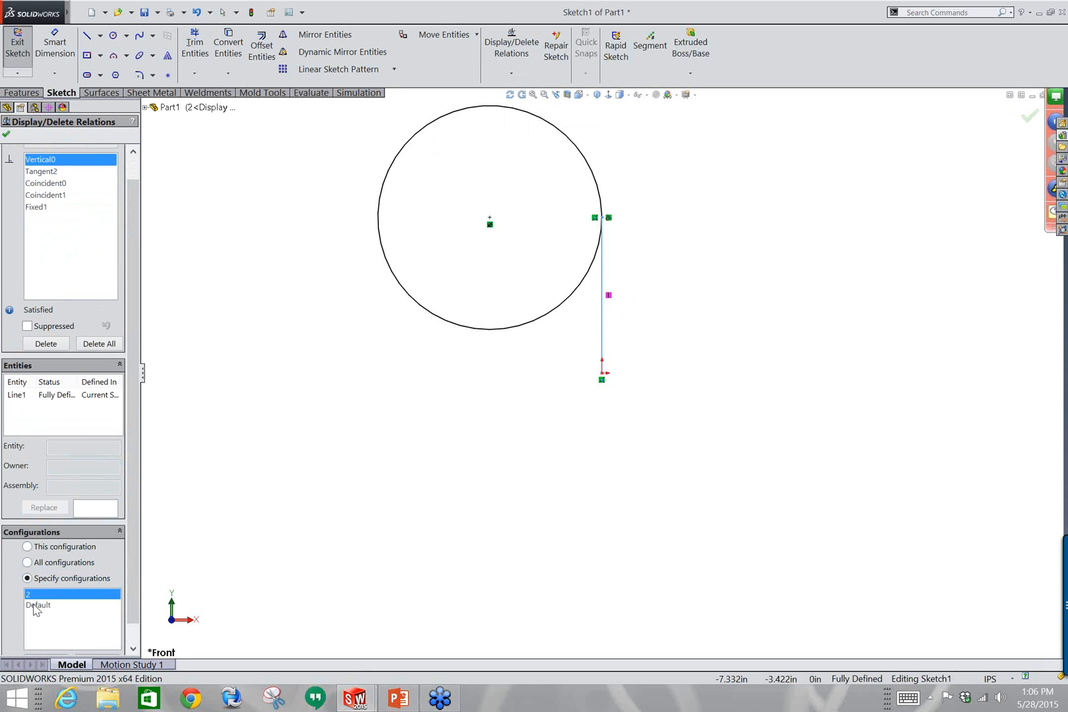
Try to assign the Vertical relation to the Default configuration only, excluding configuration 2, and close the relations list.
click(37, 604)
click(33, 595)
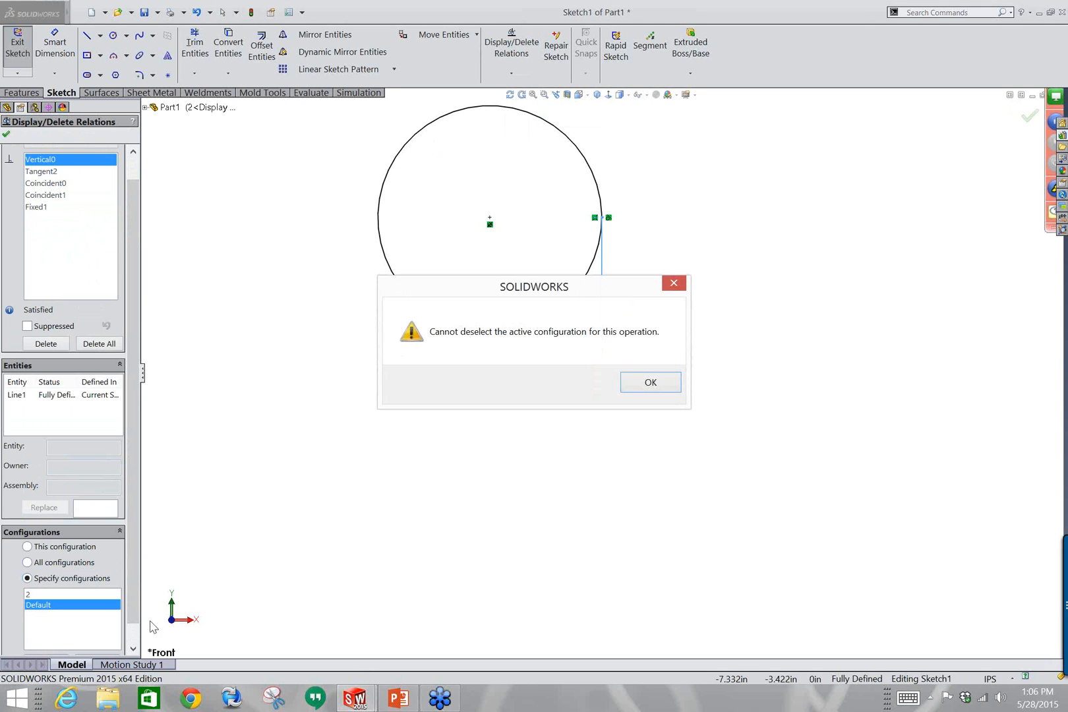
click(643, 389)
click(43, 607)
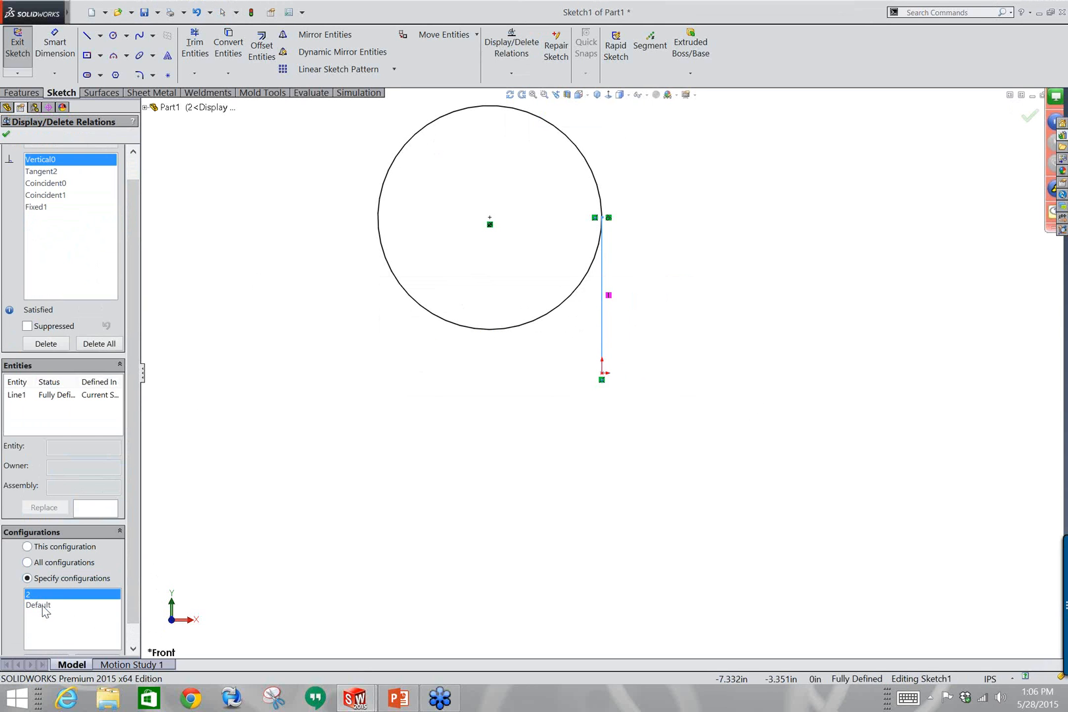
scroll(132, 623, down, 1)
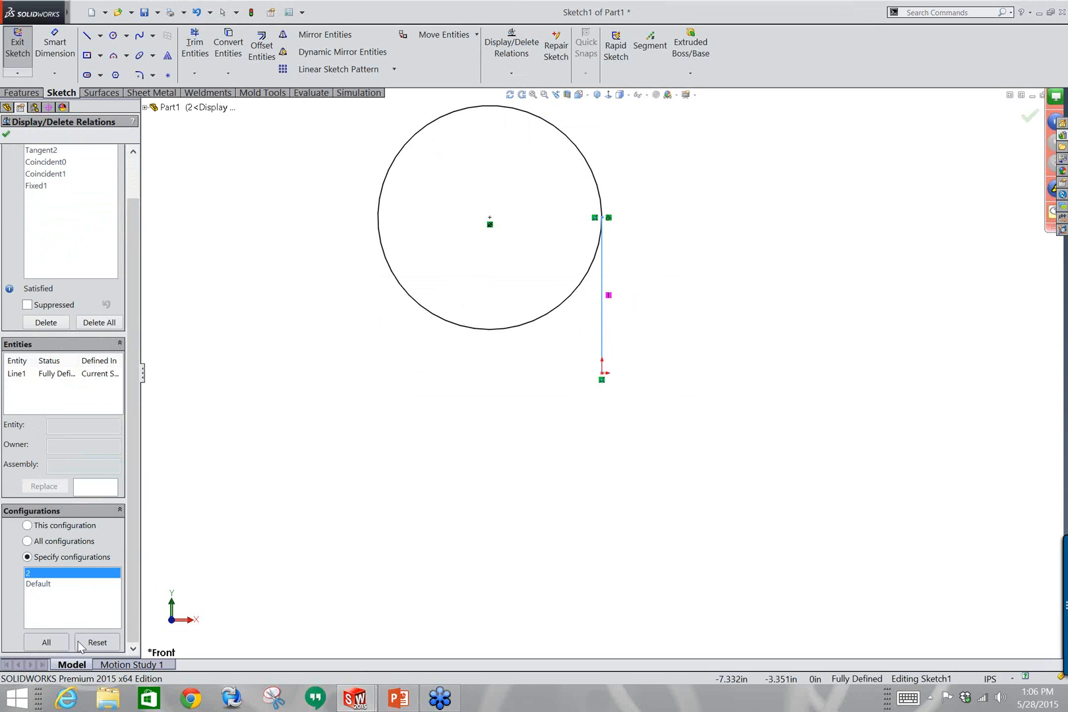
scroll(133, 454, up, 2)
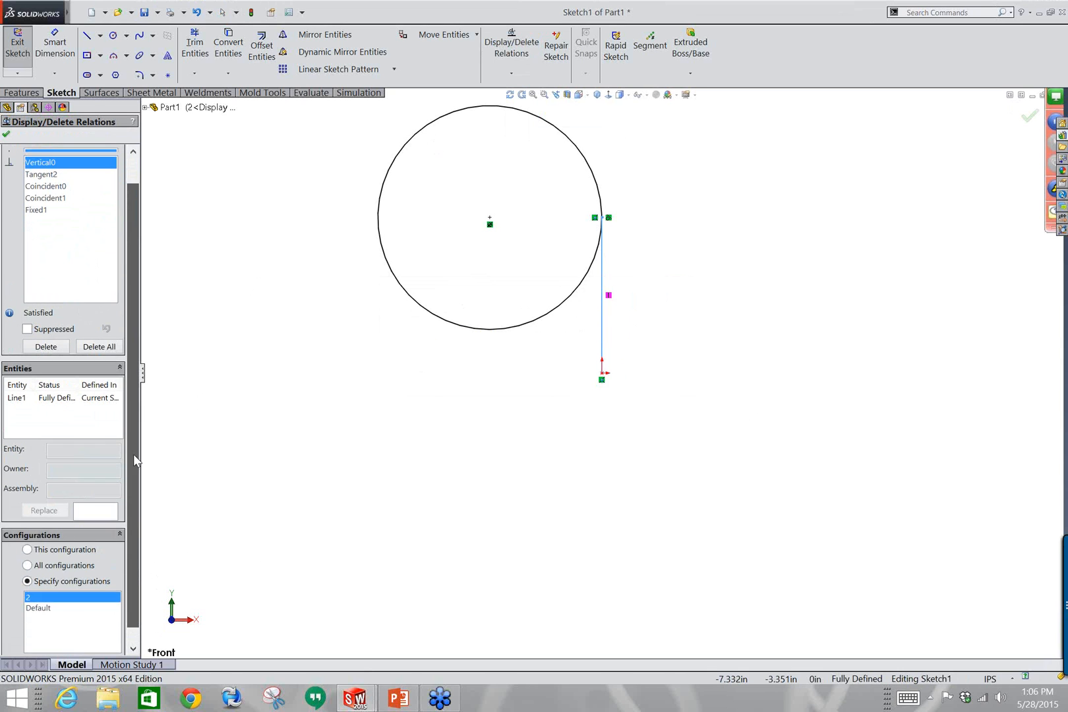
click(6, 136)
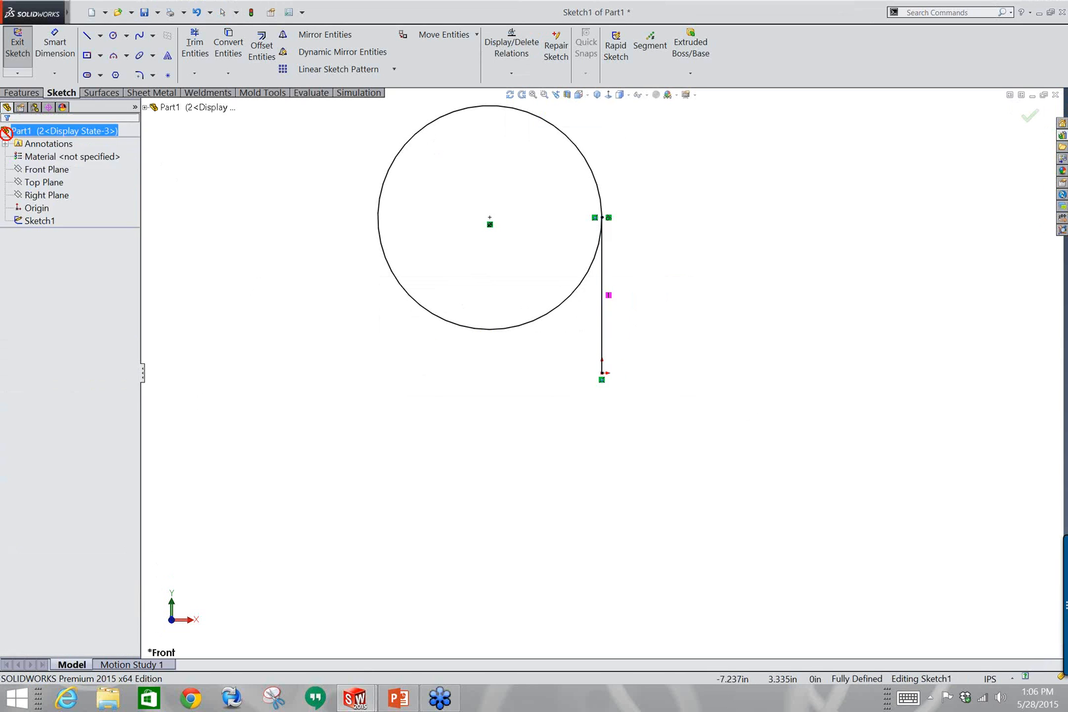
Activate the Default configuration and open Sketch1 for editing in it.
click(35, 107)
click(63, 157)
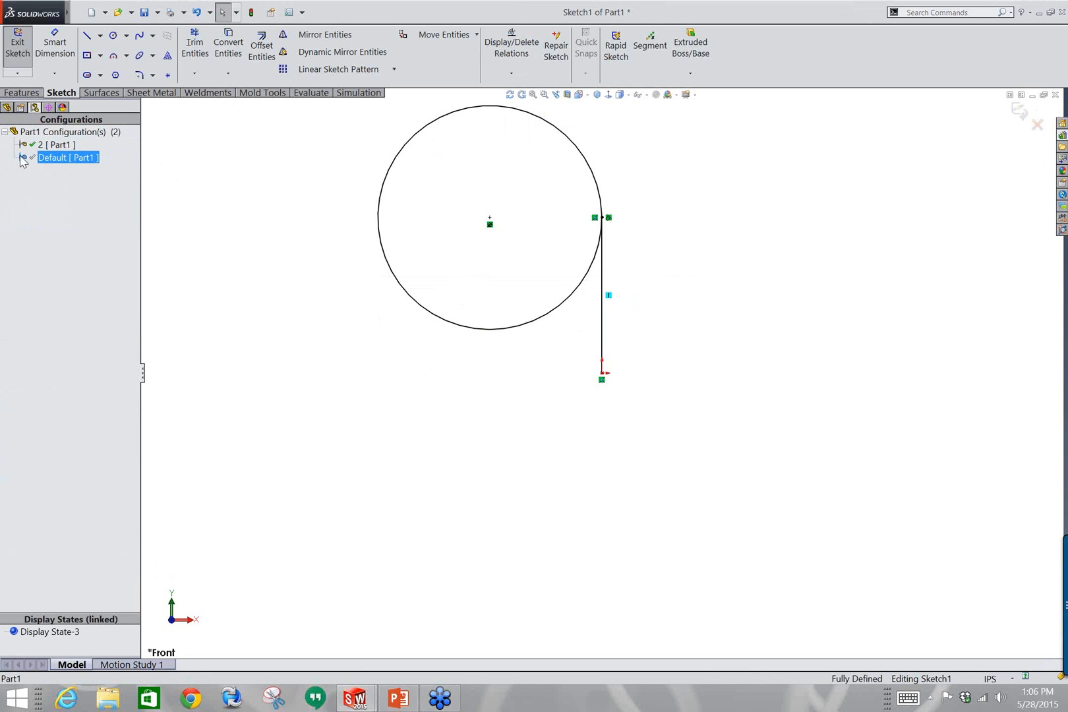
double_click(99, 159)
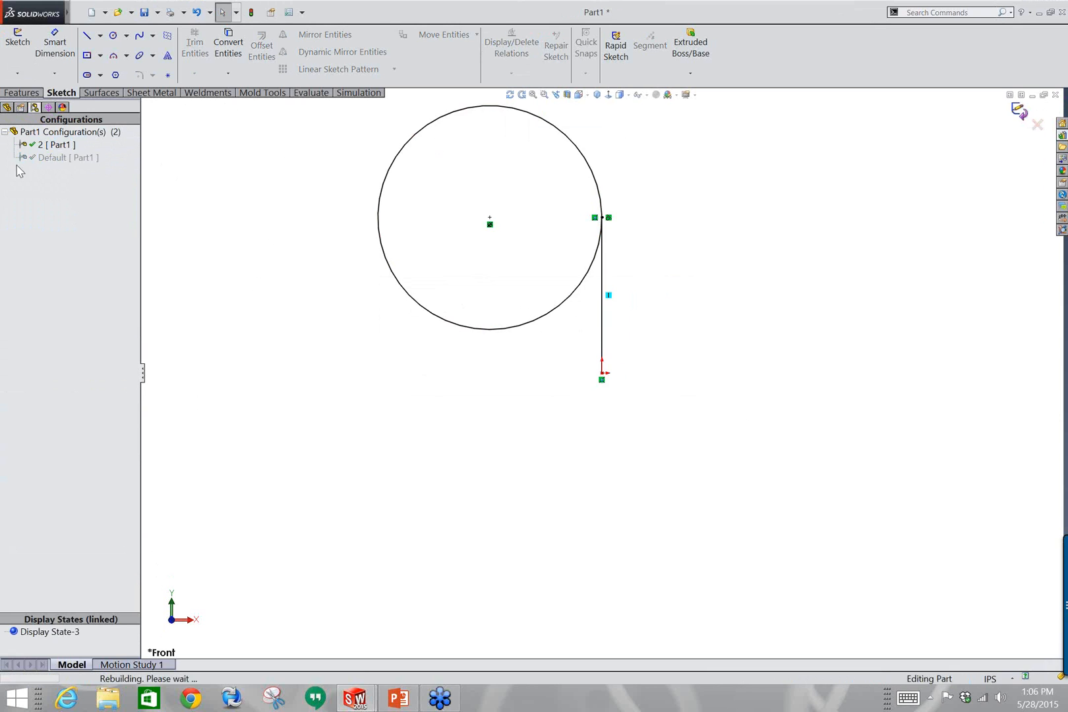
click(6, 107)
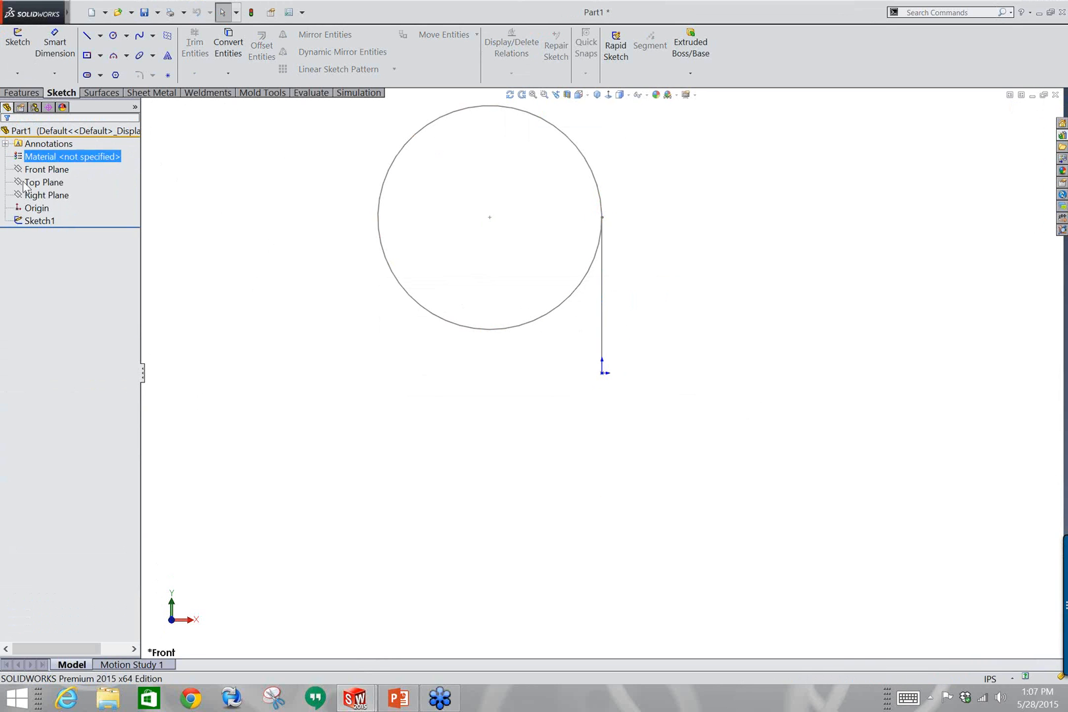
click(20, 223)
click(25, 201)
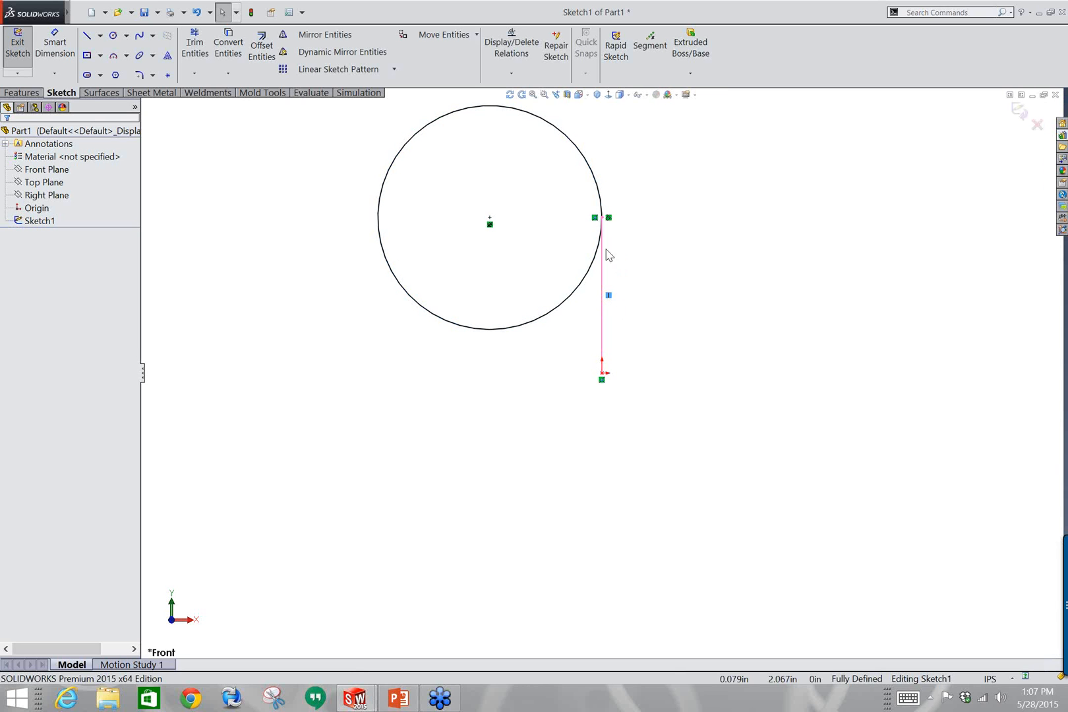
Try to exclude the Default configuration from the Vertical relation's specified configurations, and close the relations list.
right_click(610, 300)
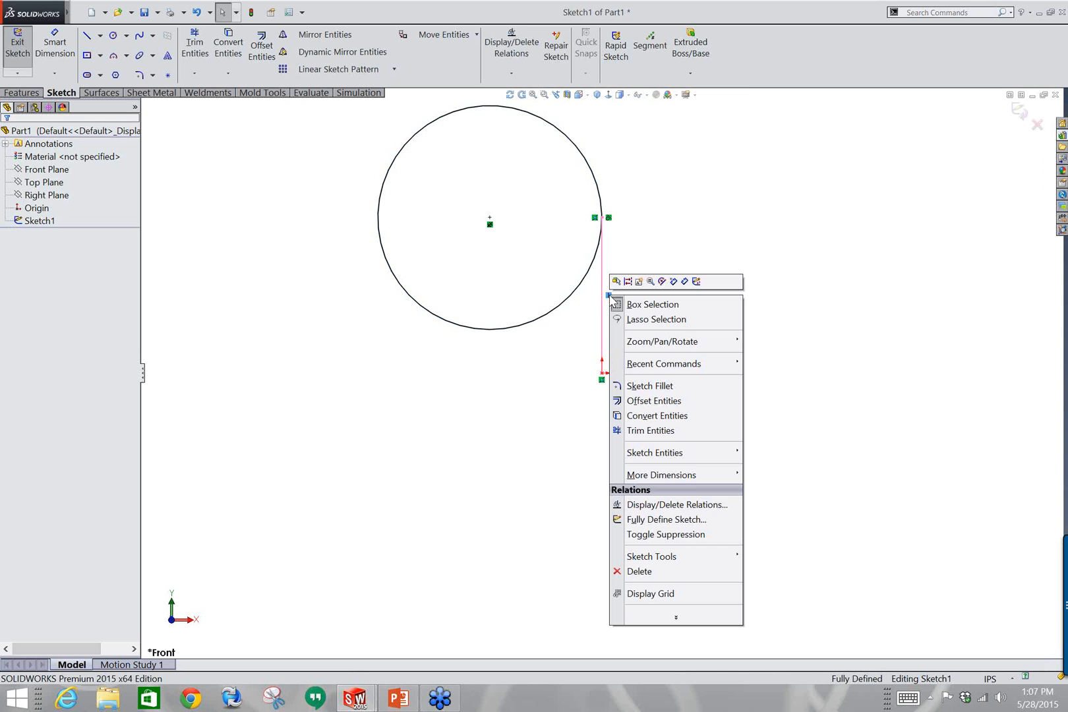
click(844, 303)
click(512, 42)
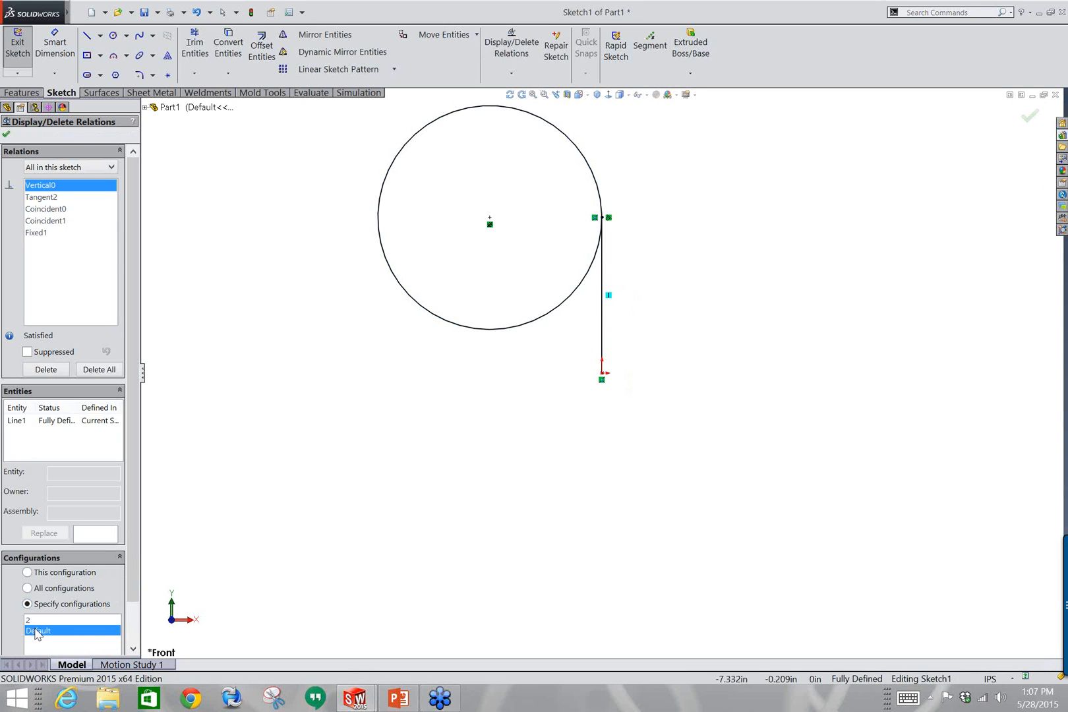
click(37, 631)
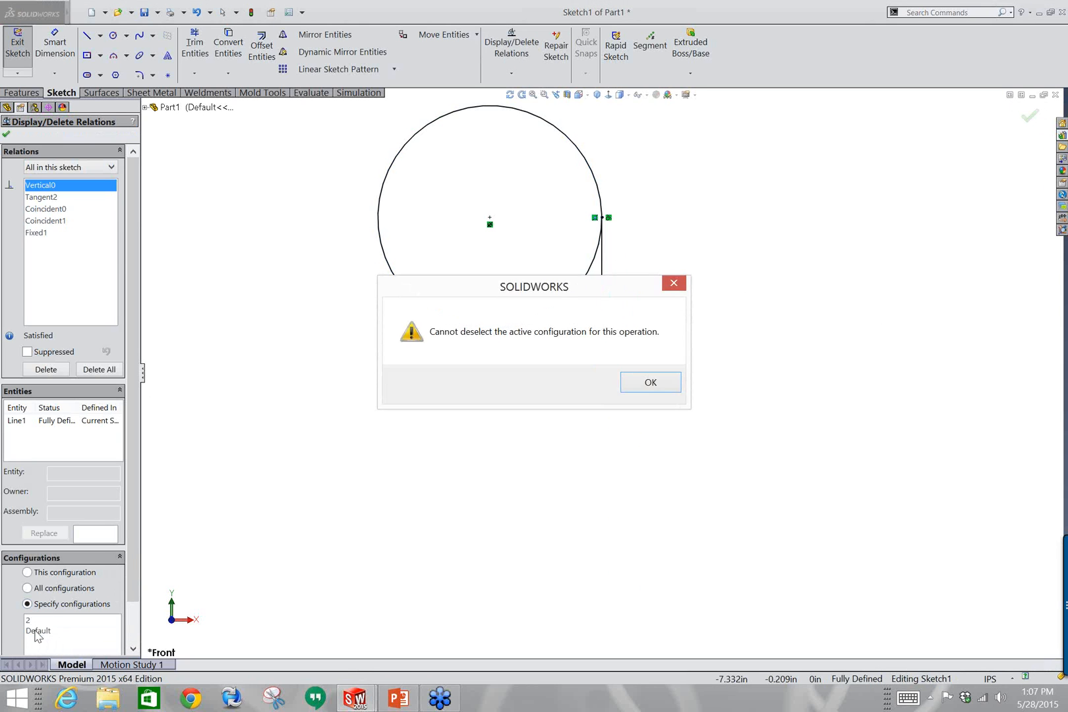
click(643, 382)
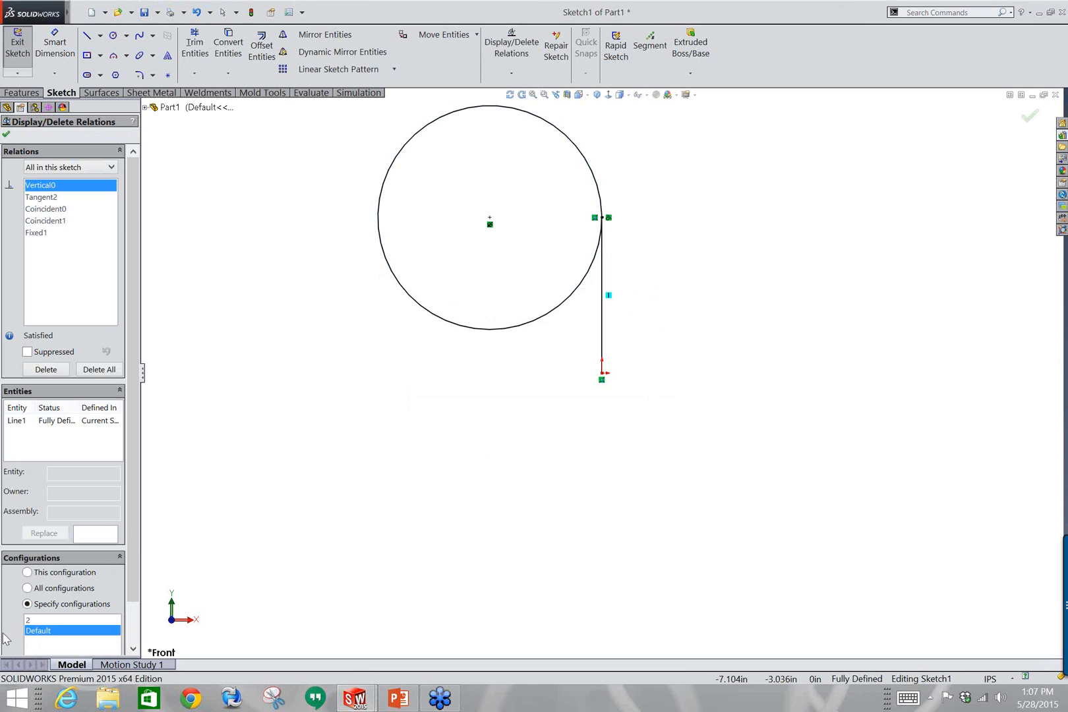
click(37, 631)
click(651, 382)
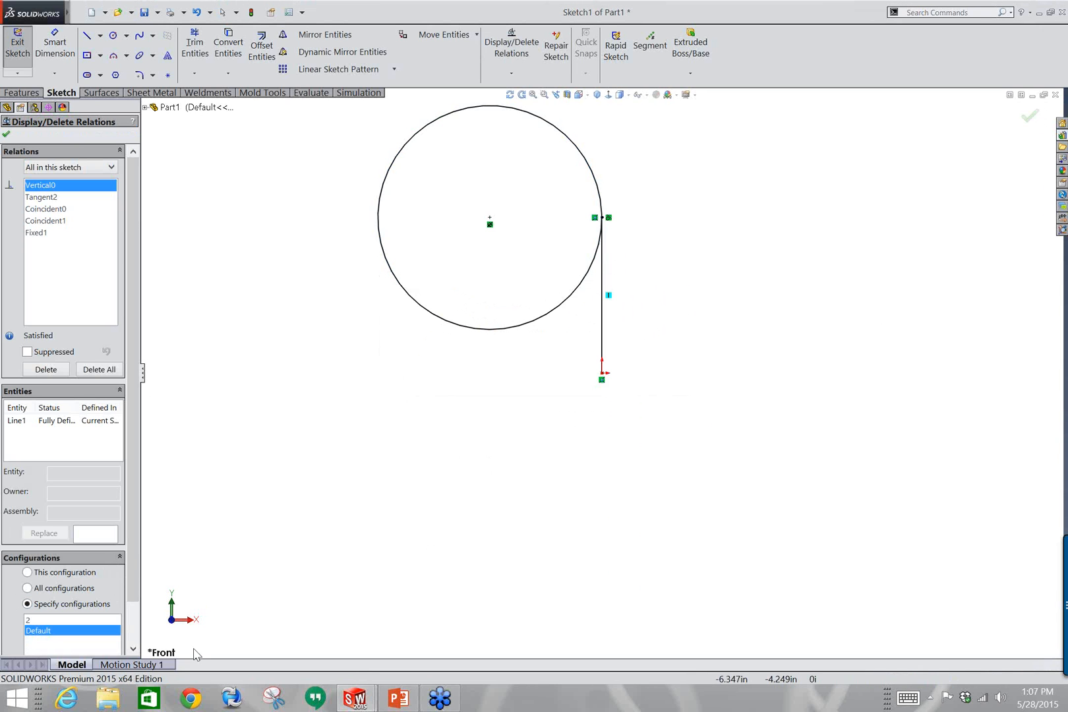
scroll(135, 631, down, 2)
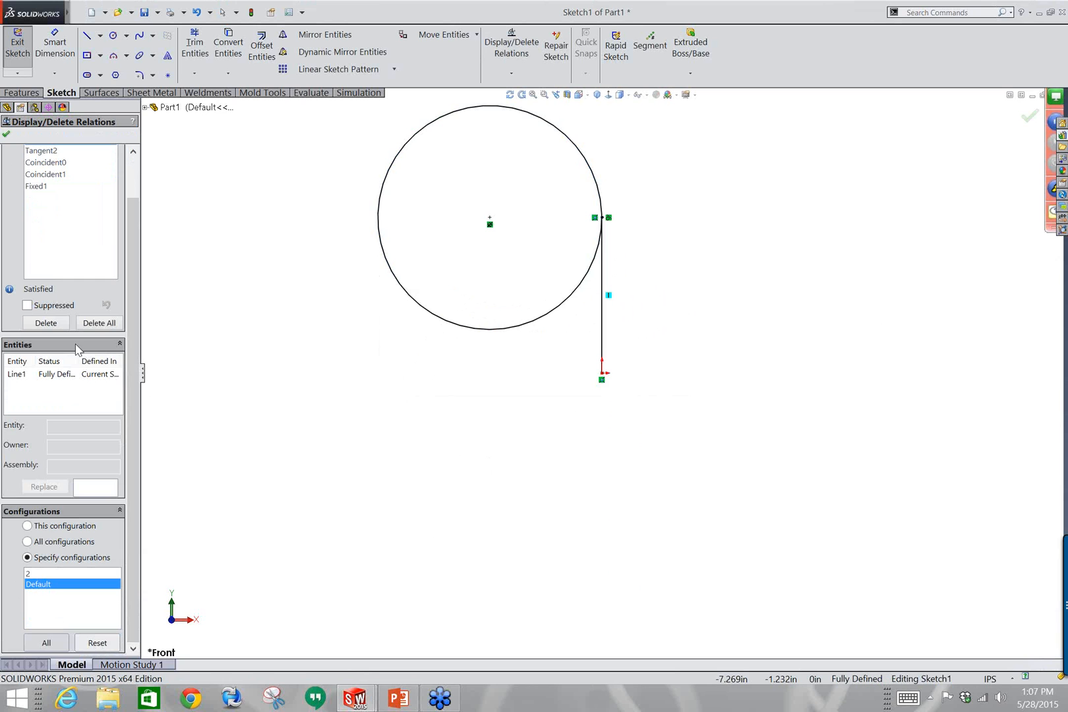
scroll(137, 193, up, 2)
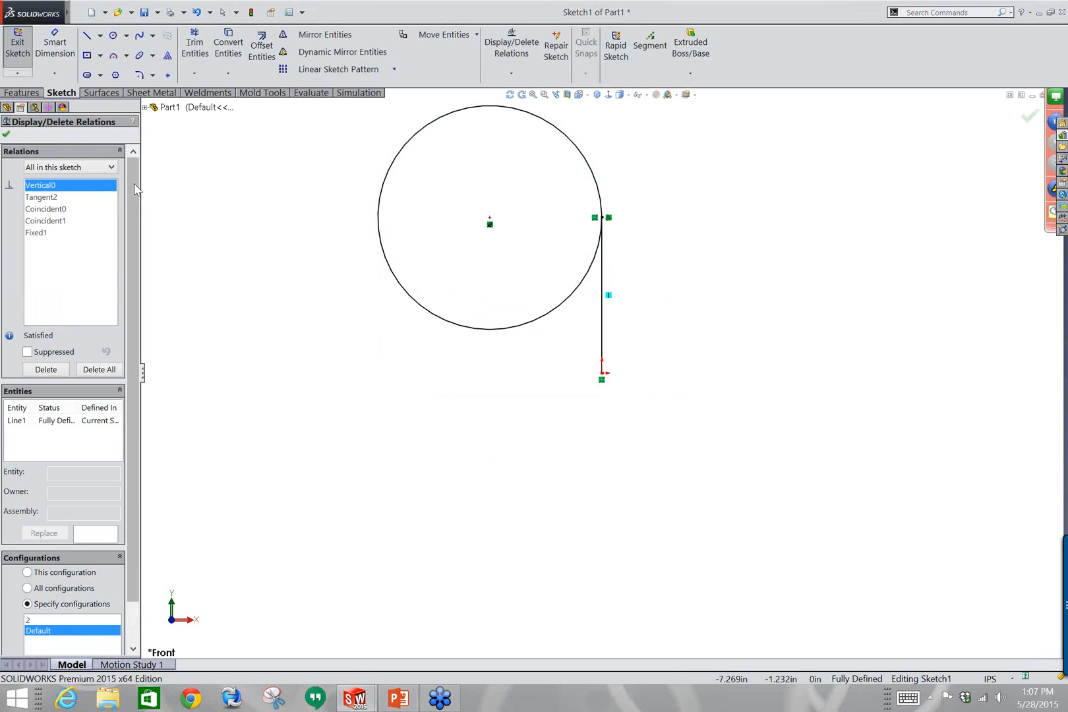
click(6, 136)
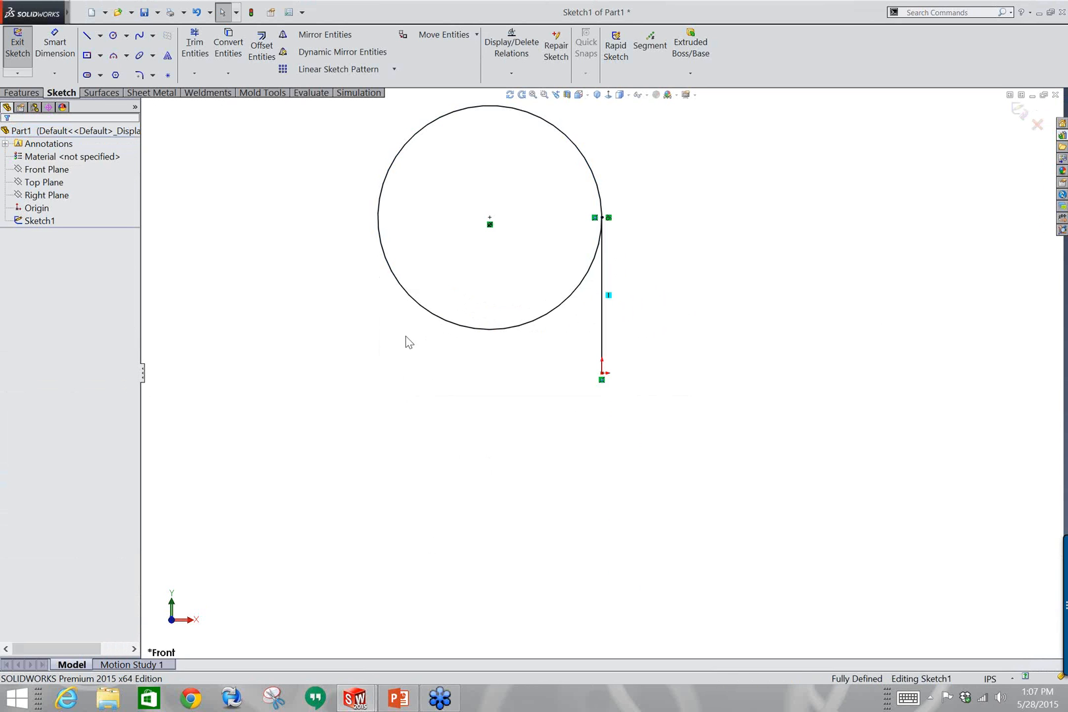
Activate configuration 2 and reopen Sketch1 for editing.
click(1021, 112)
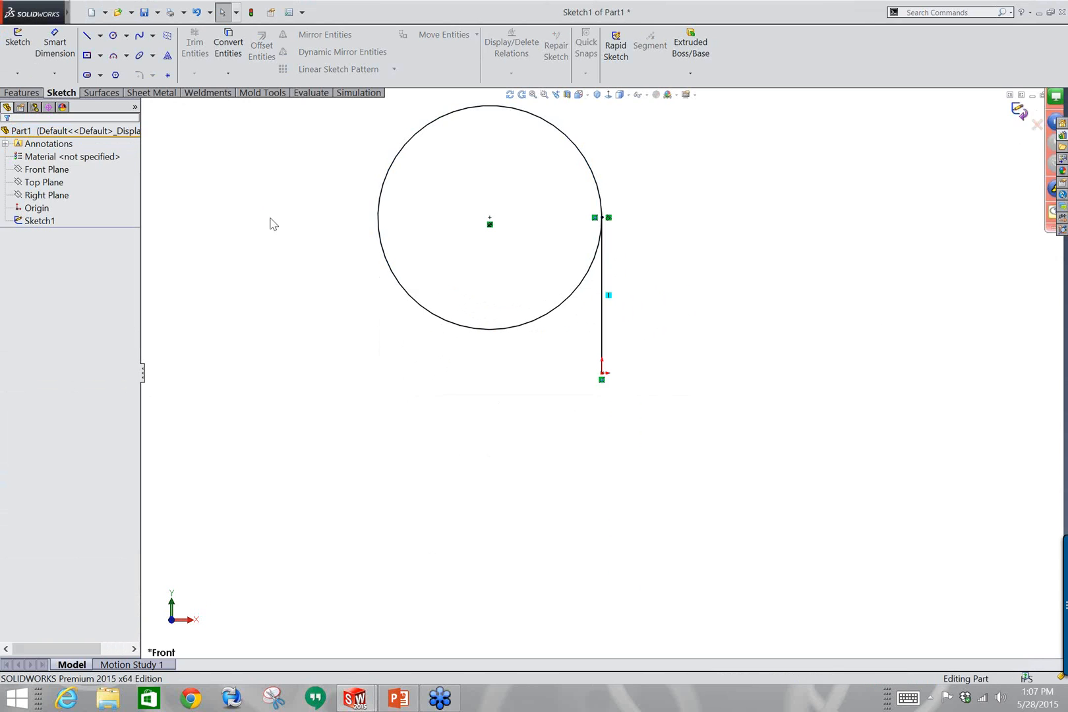
click(36, 107)
click(24, 146)
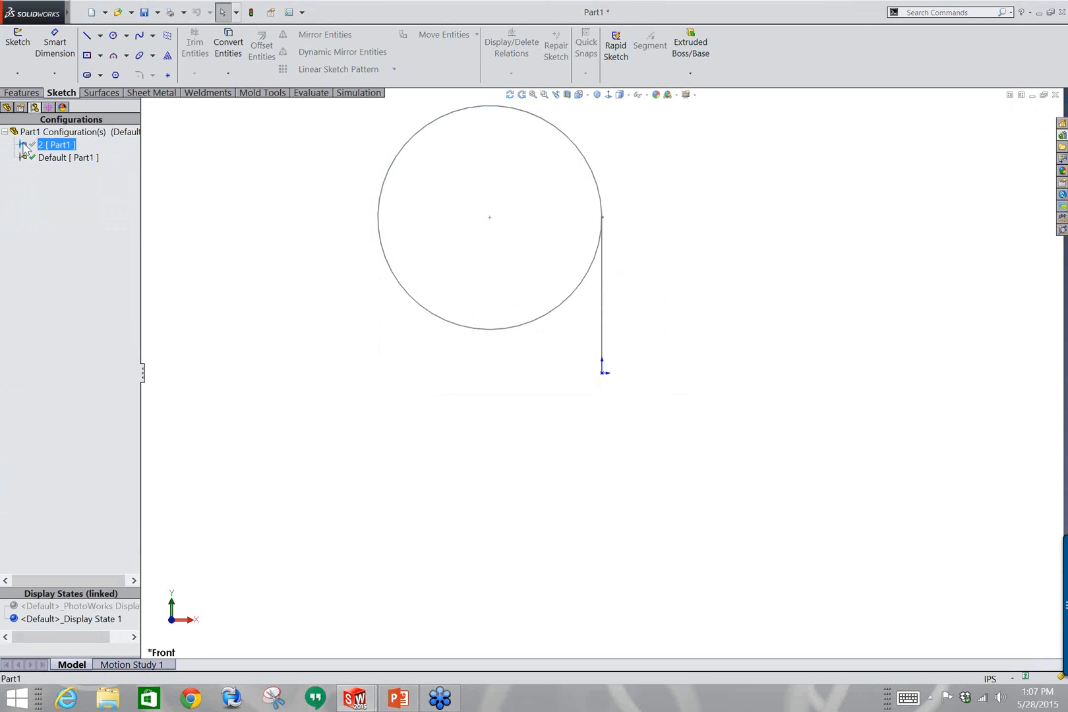
click(7, 107)
click(31, 221)
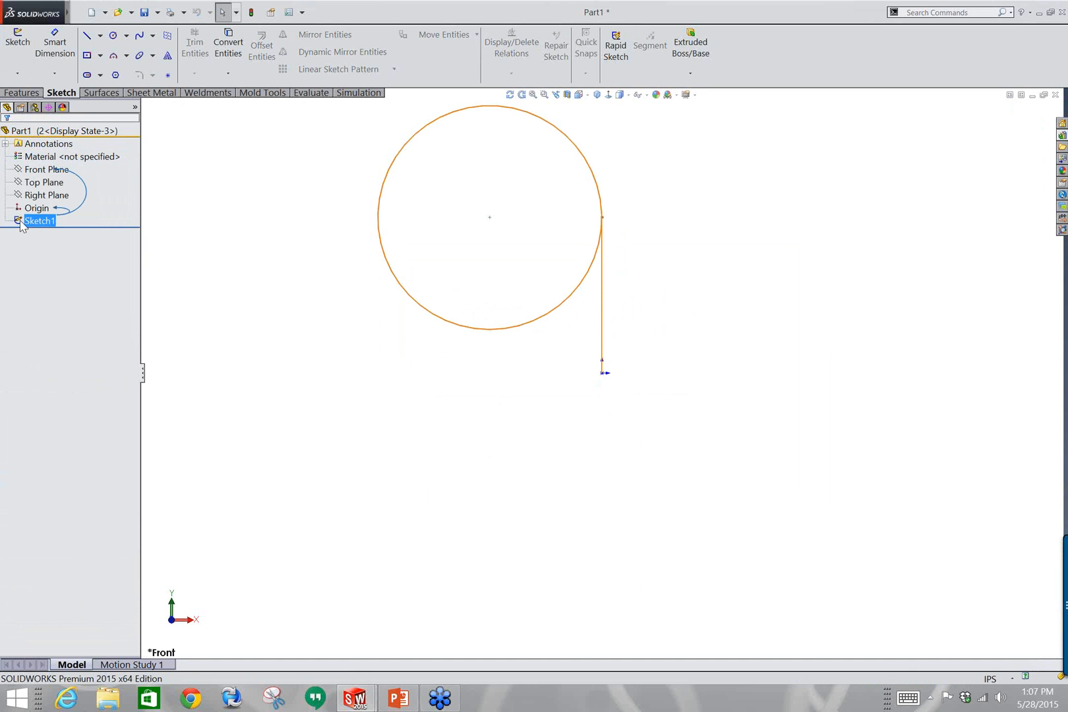
click(28, 202)
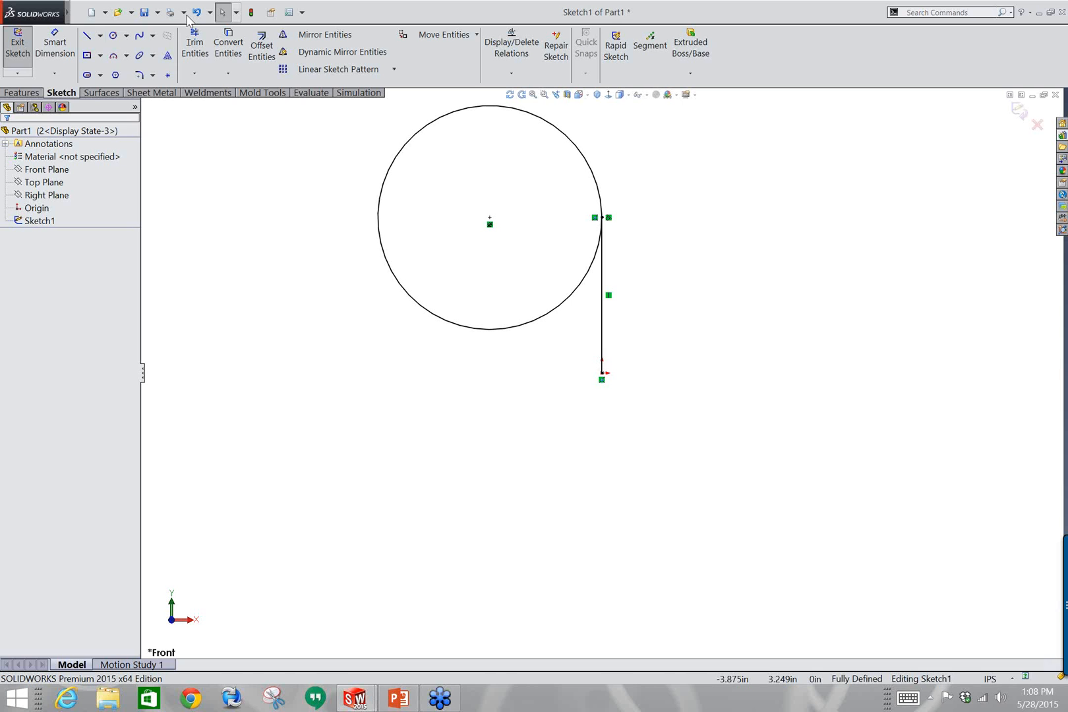
Sketch a circle about 1.86 in in radius centered on the origin.
click(114, 38)
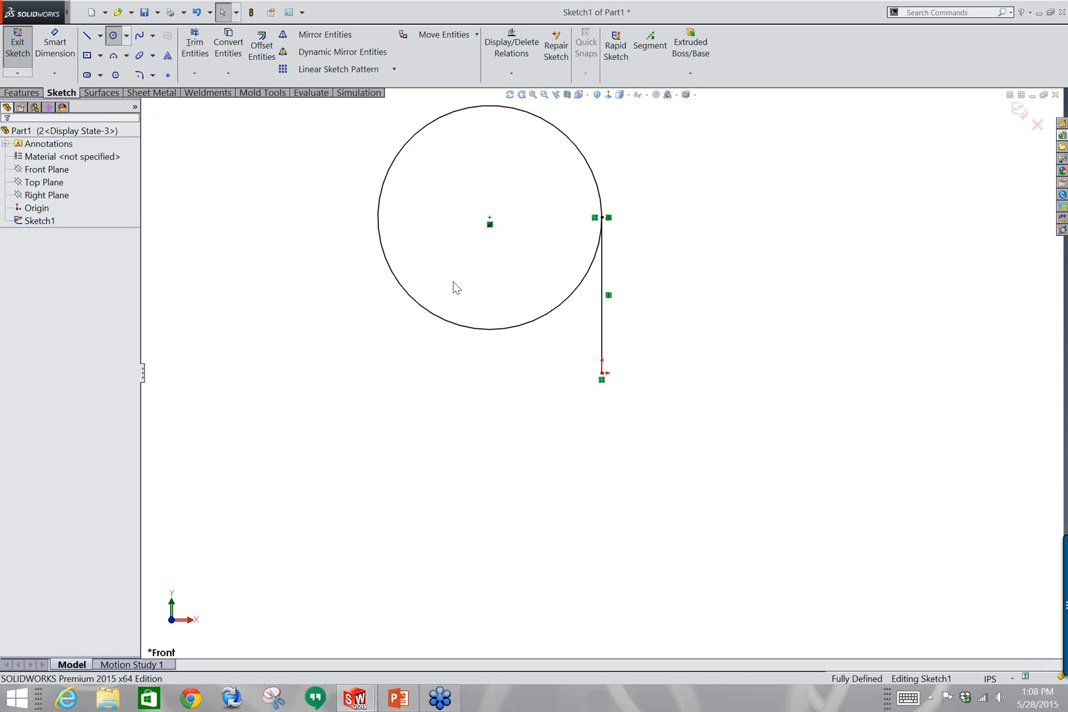
click(602, 372)
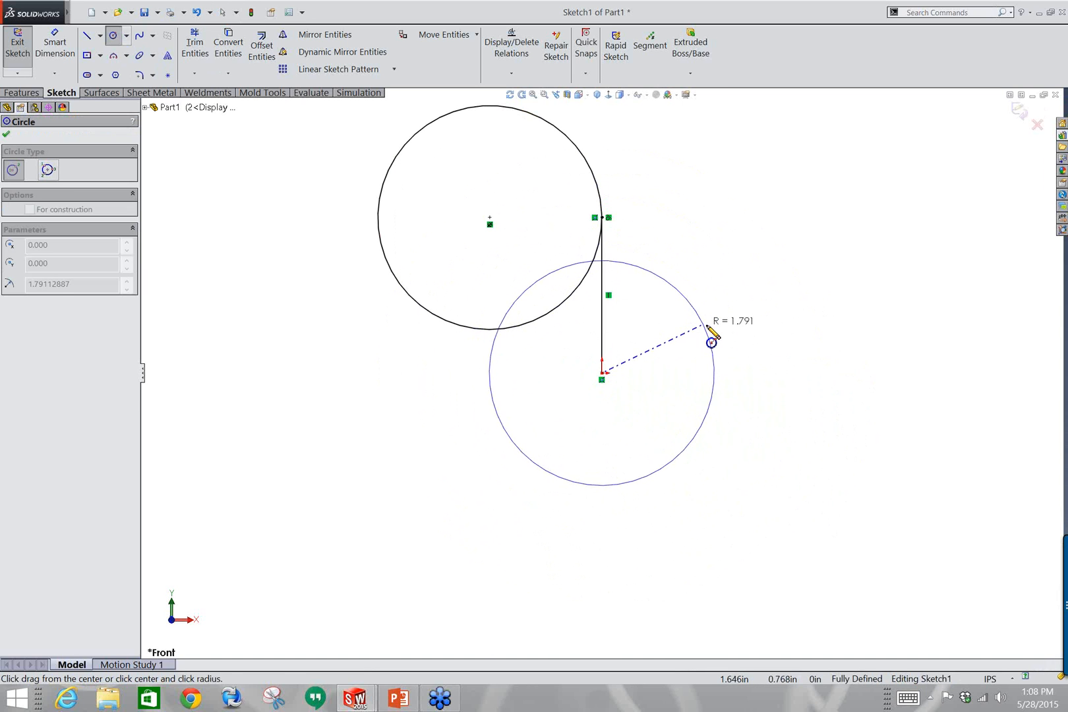
click(712, 342)
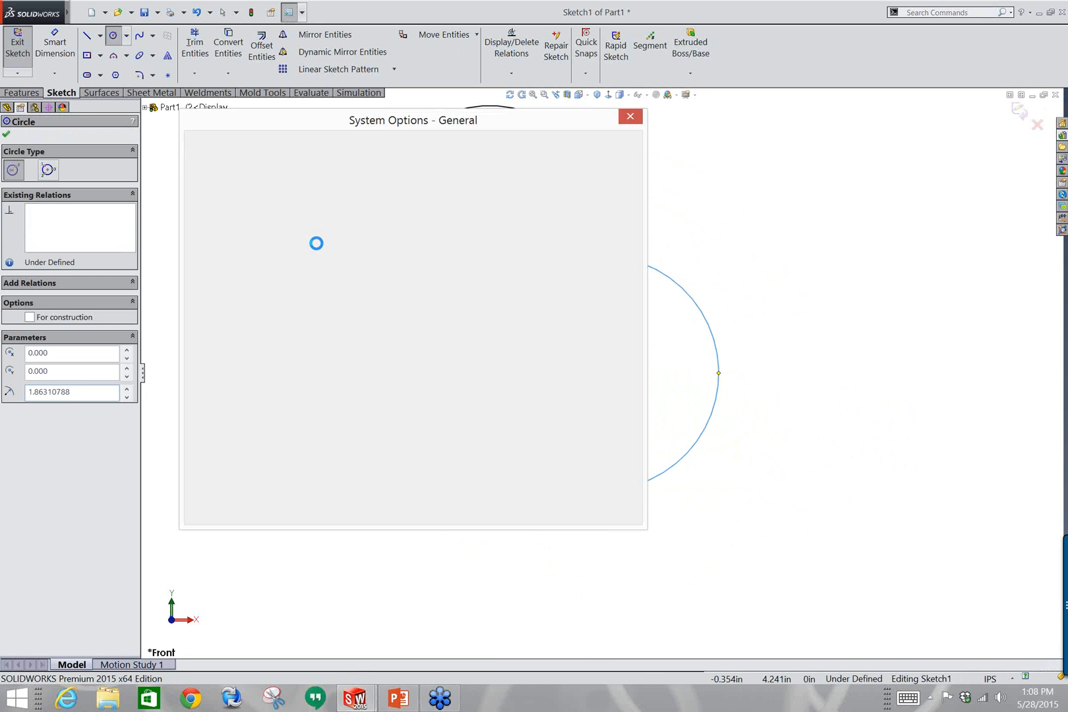
Examine the sketch Relations/Snaps settings in the system options, down to the snap angle.
click(209, 235)
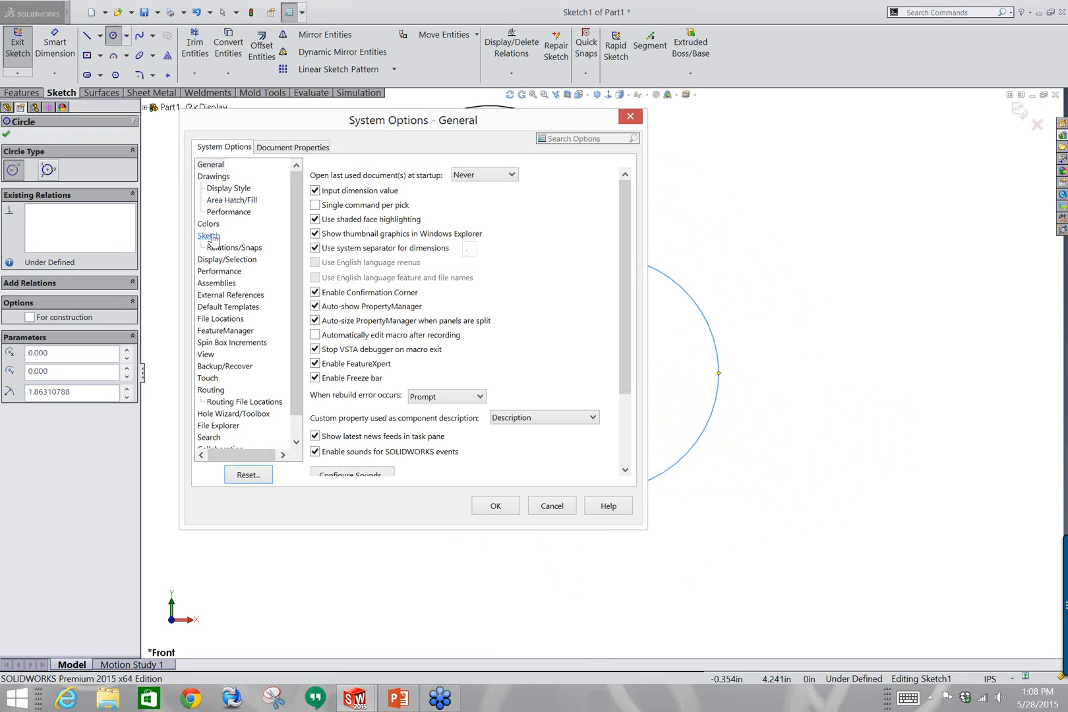
click(234, 248)
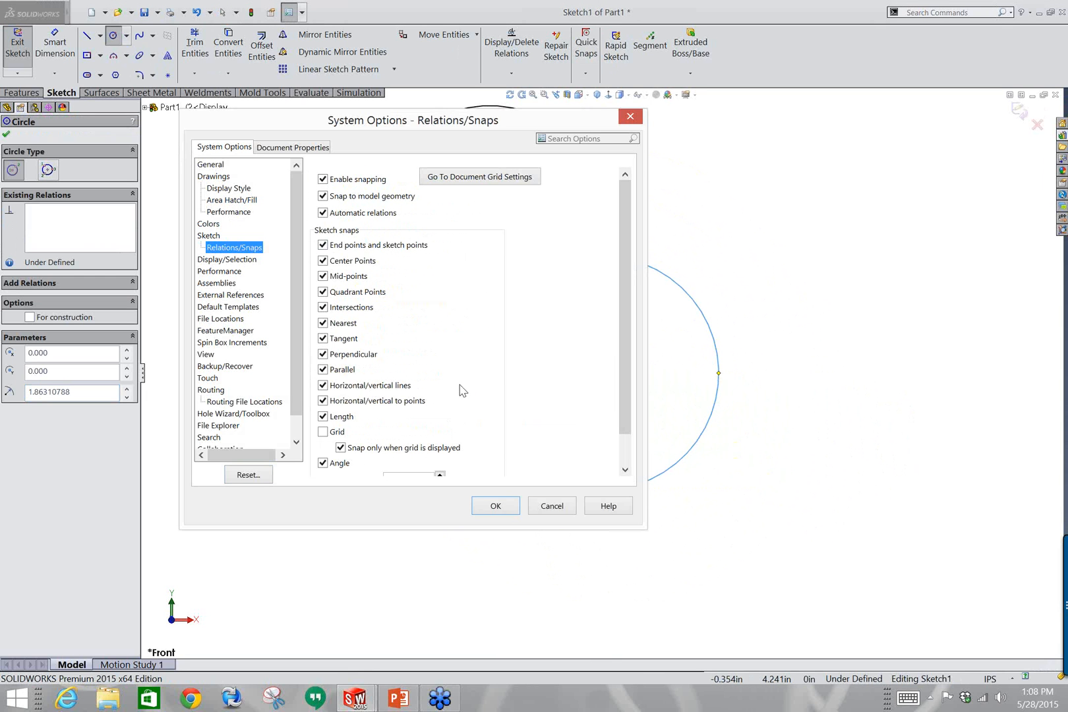
click(625, 470)
click(625, 470)
click(625, 470)
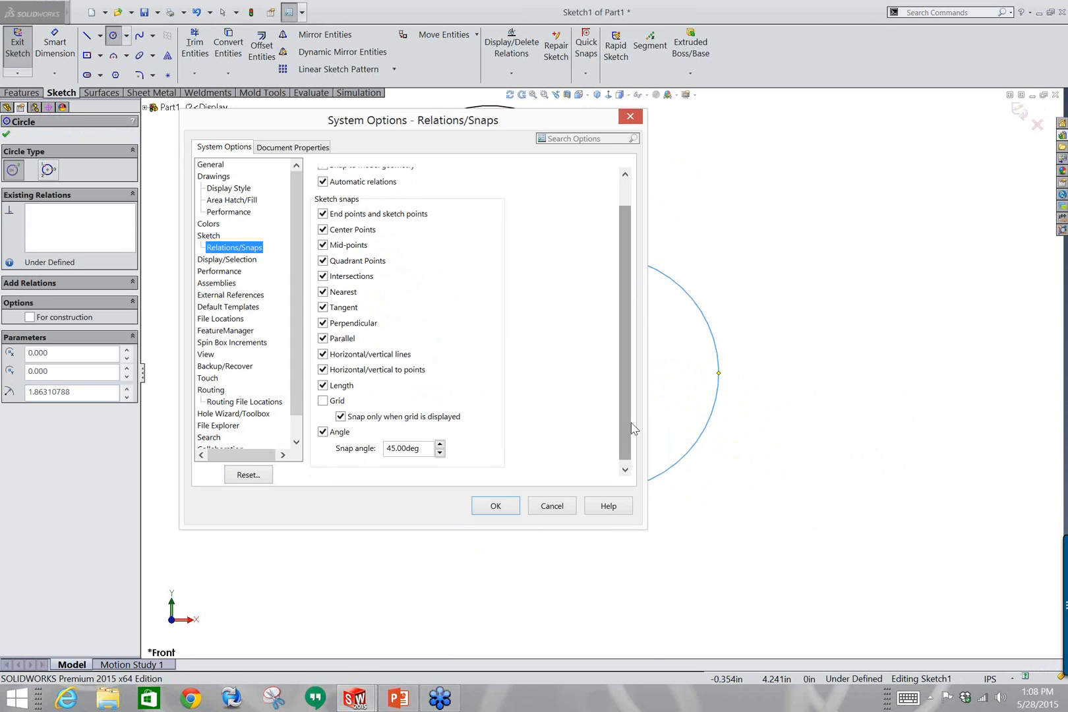
Review the Relations/Snaps options and the document's Grid/Snap settings, and close the options without changes.
drag(626, 402, 636, 294)
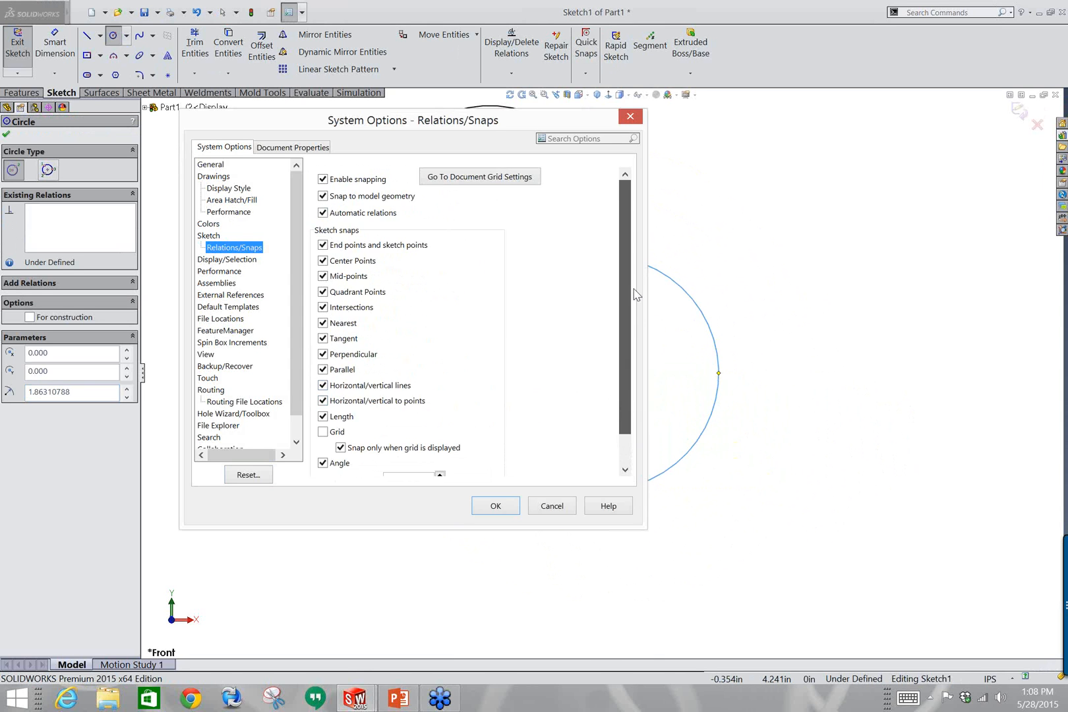
click(513, 179)
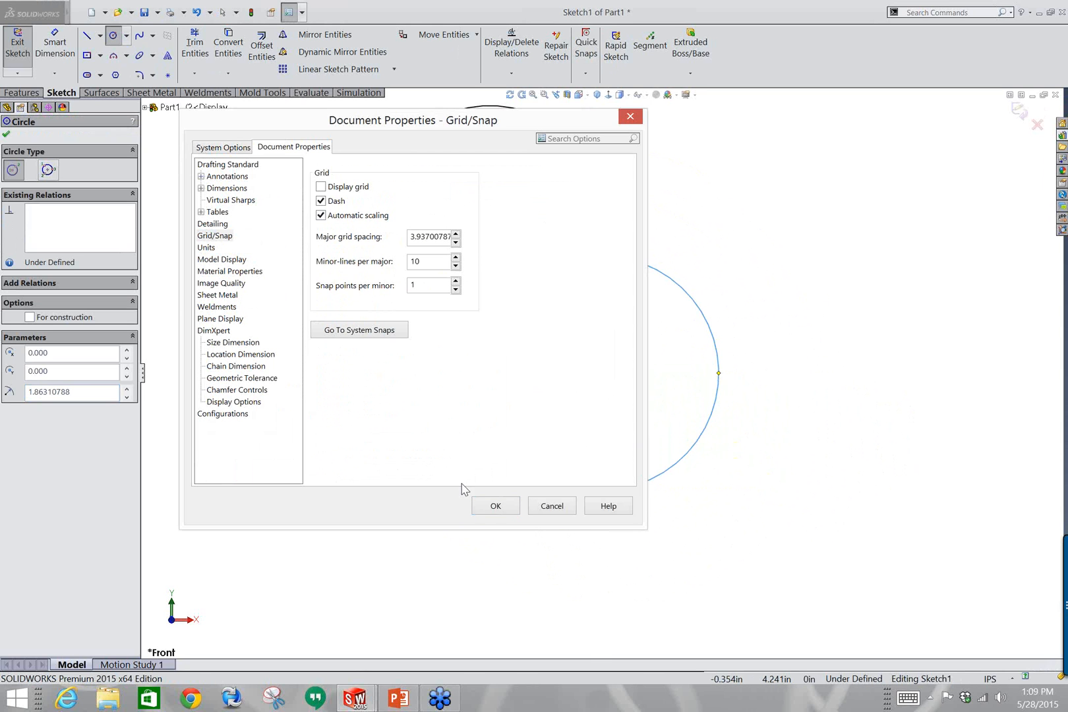
click(562, 506)
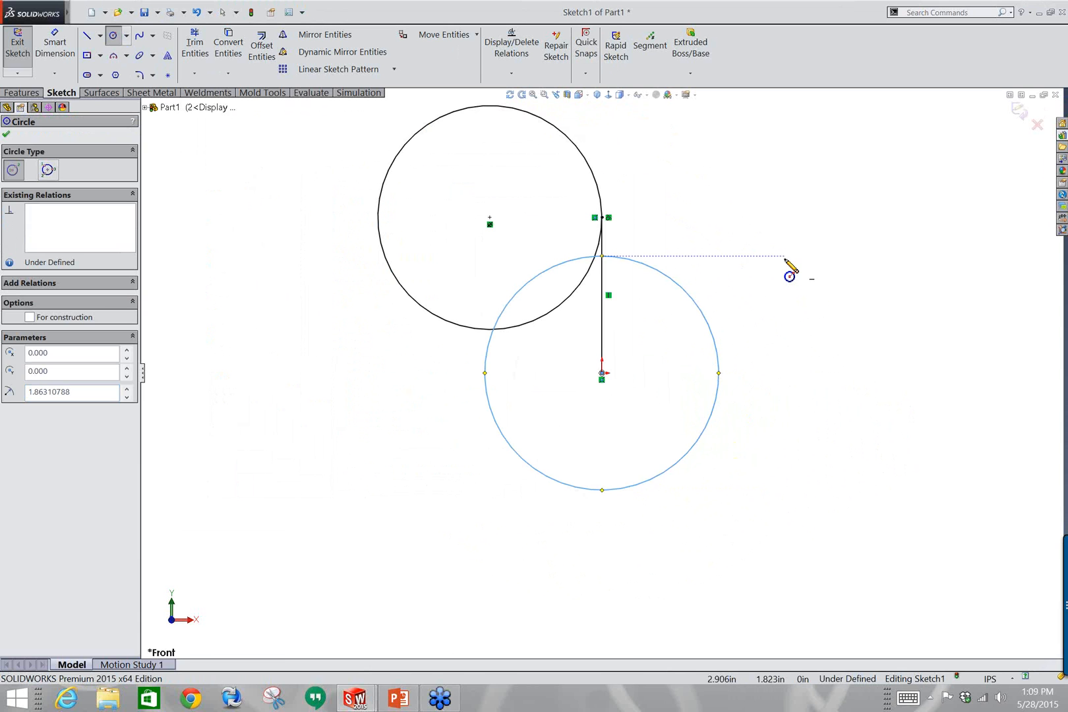
Sketch a circle about 2.76 in in radius, centered up and to the right of the origin, and dimension its diameter.
click(734, 246)
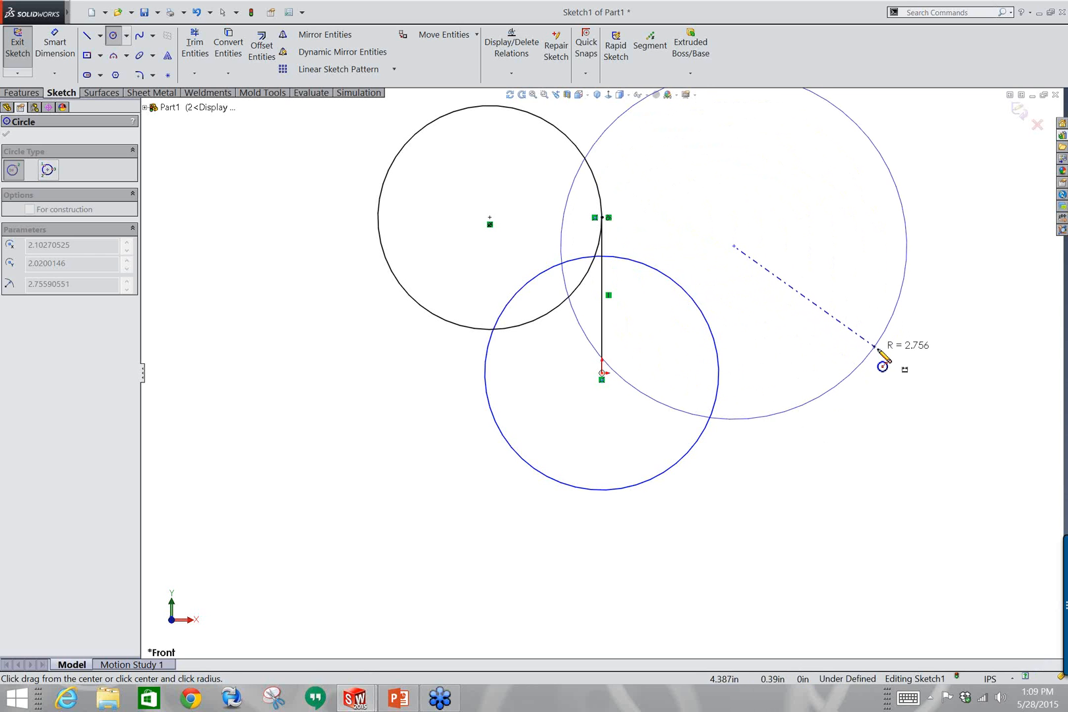
click(876, 347)
click(61, 45)
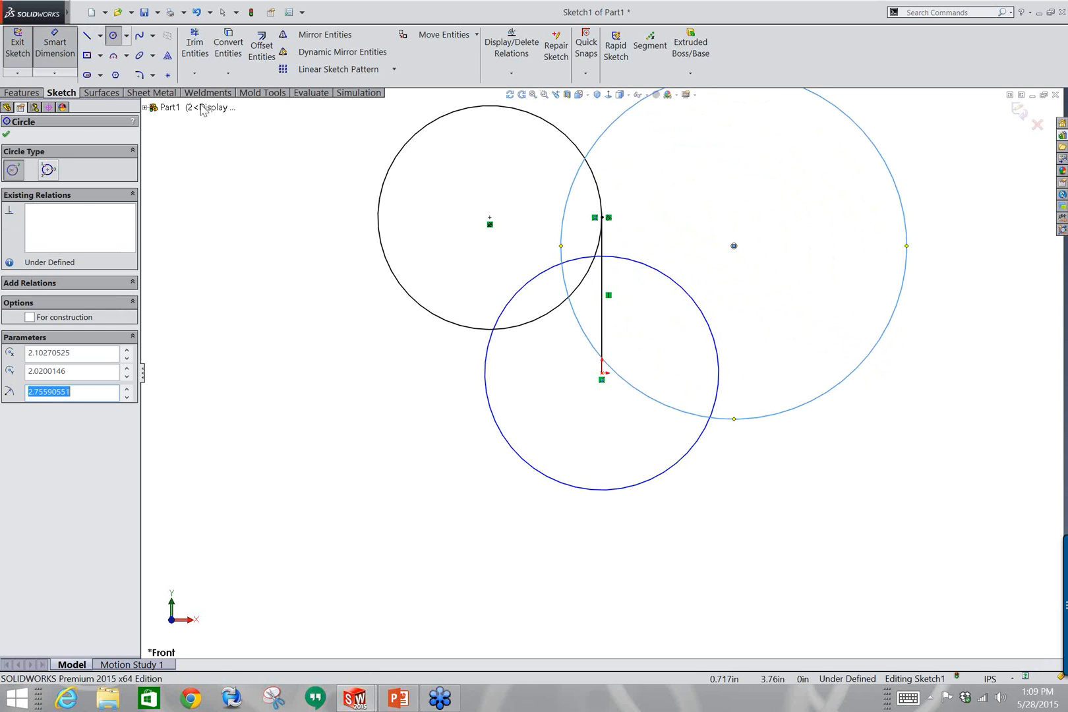
click(837, 388)
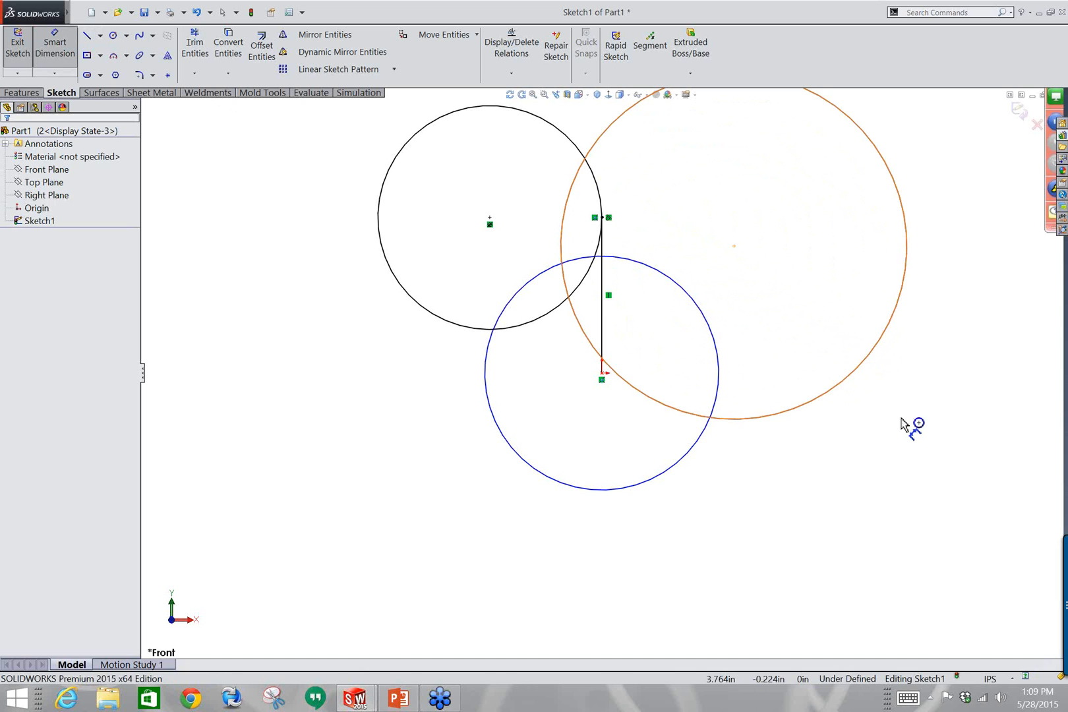
click(913, 432)
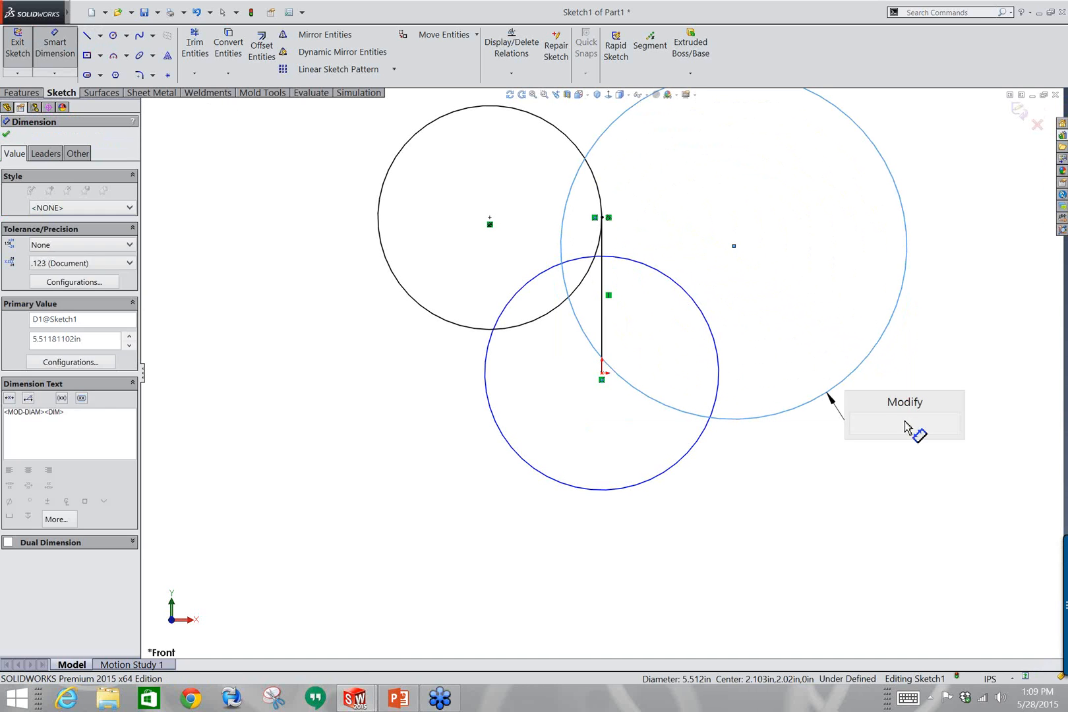
click(856, 425)
click(769, 492)
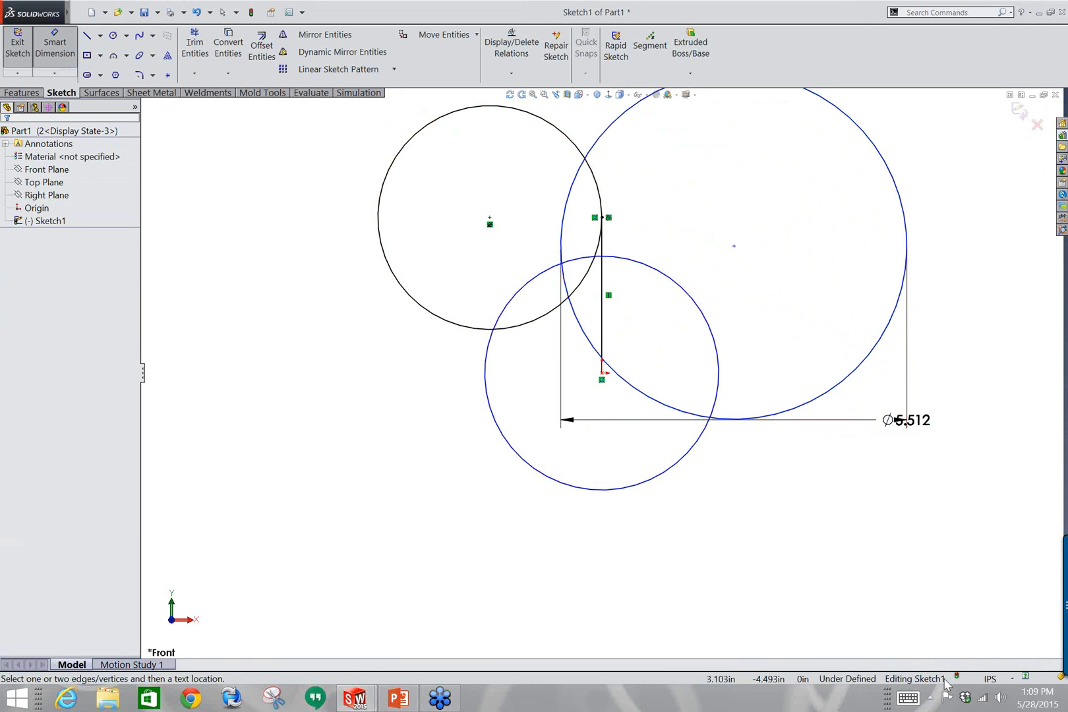
Switch the document units to MMGS and reopen Sketch1 for editing.
click(996, 679)
click(967, 627)
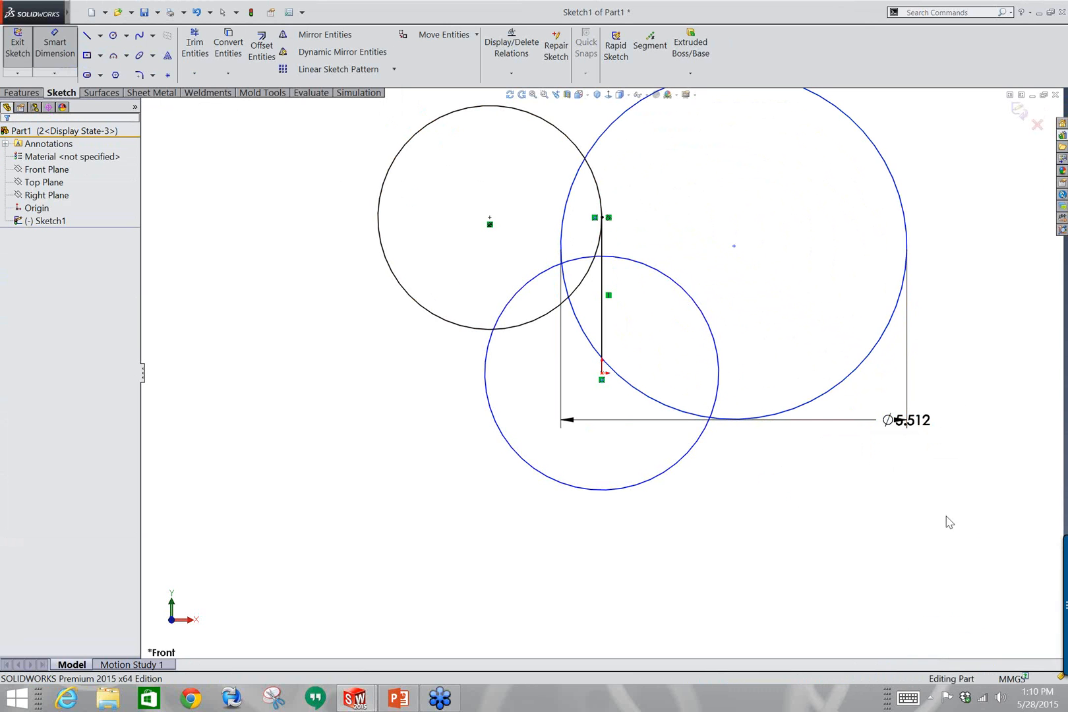
click(40, 221)
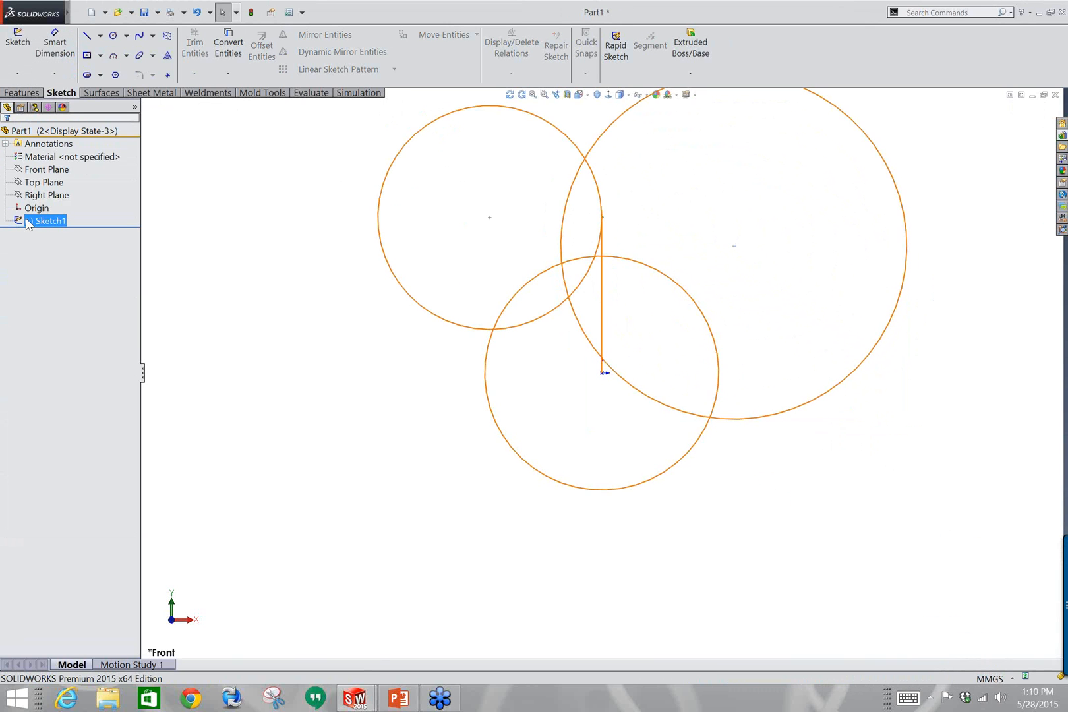
right_click(39, 222)
click(41, 199)
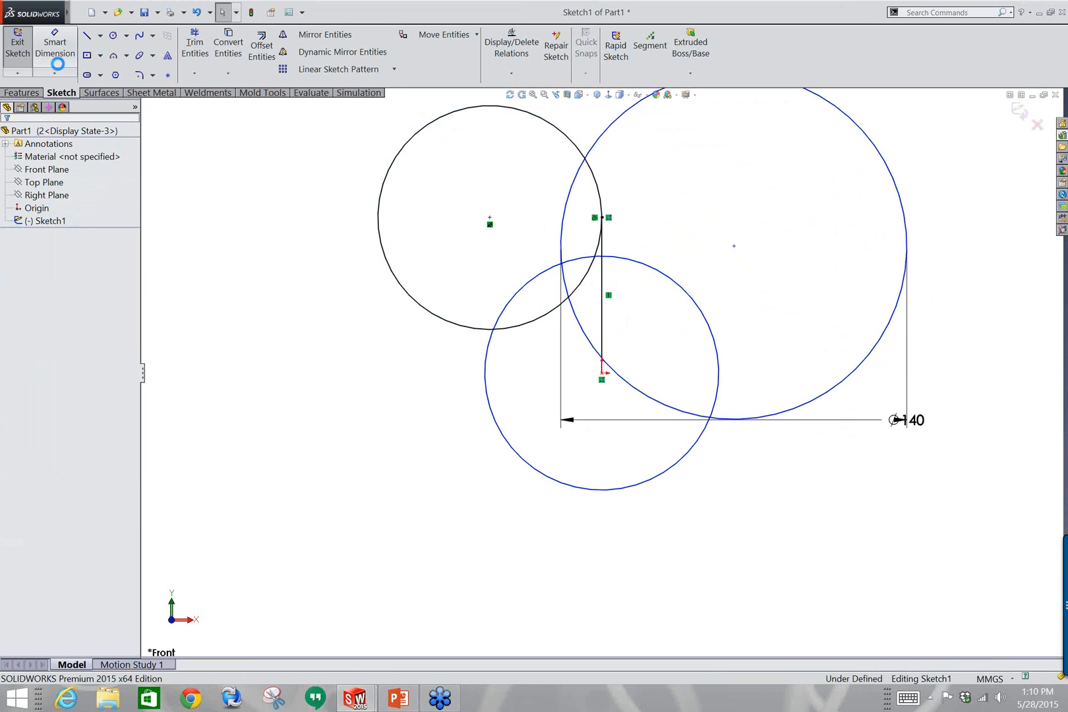
Sketch a circle 70 mm in radius, centered down and to the left of the origin, and exit the sketch.
click(114, 37)
click(330, 416)
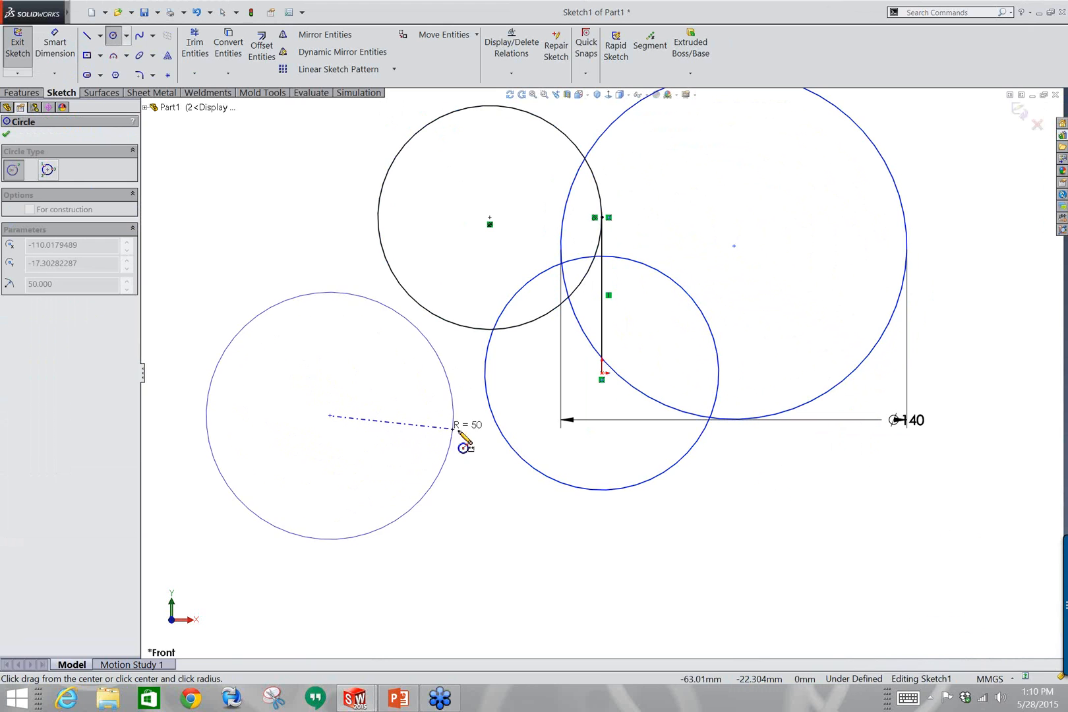
click(514, 439)
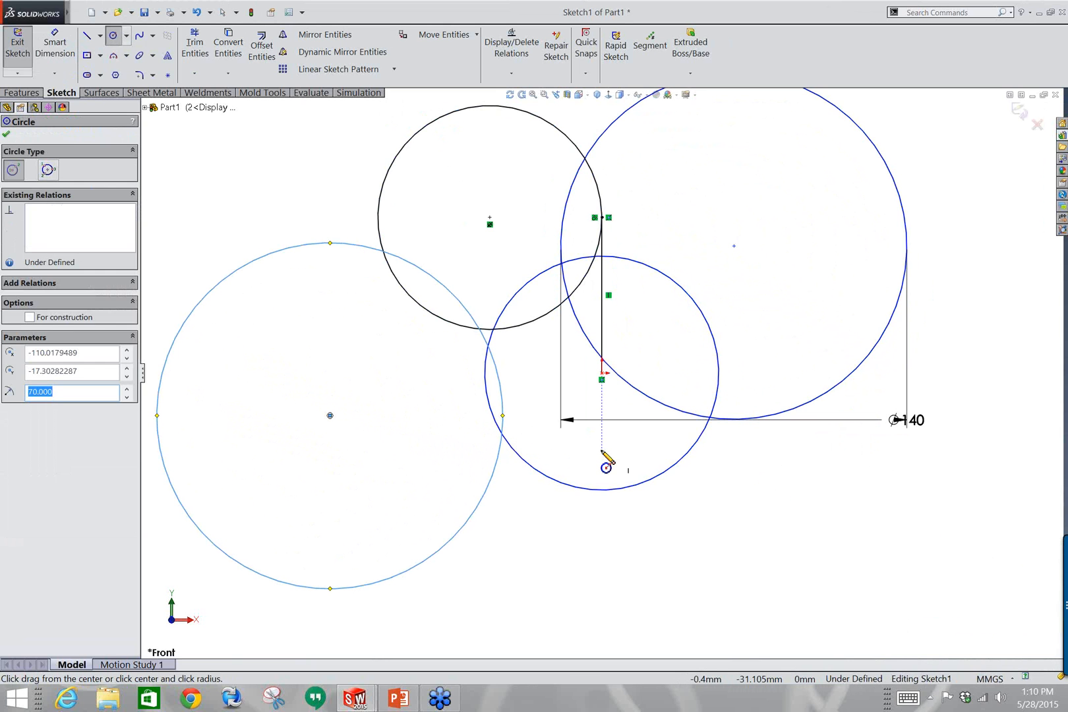
key(Escape)
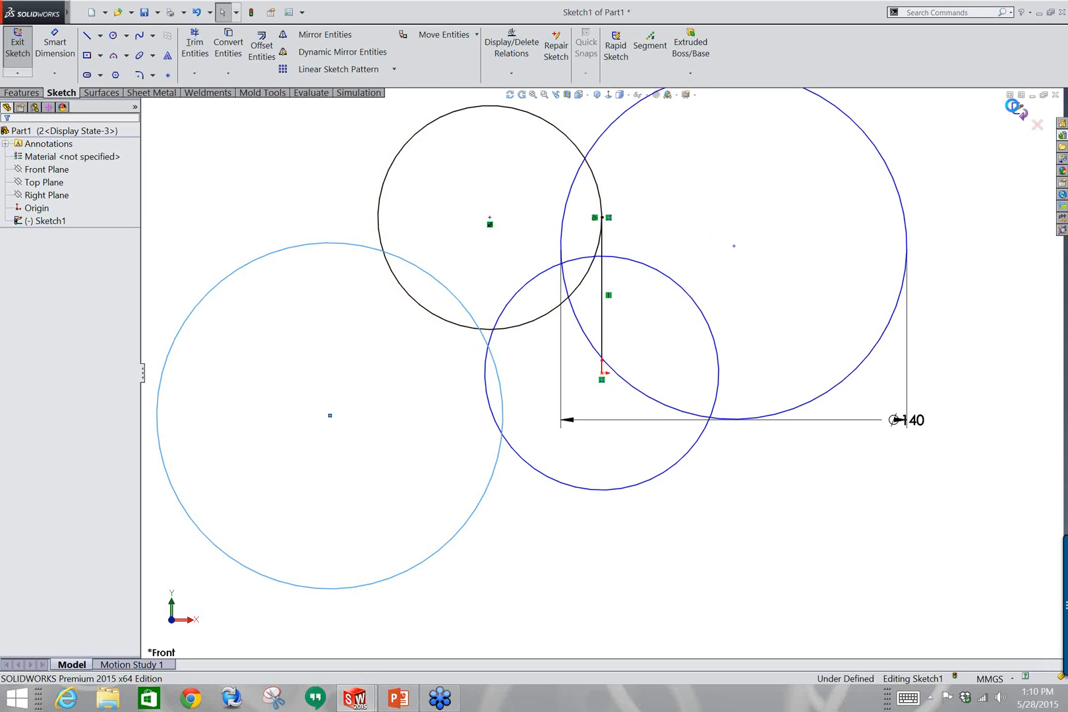
key(ctrl+b)
Start a new sketch on the Top Plane from an angled view.
middle_drag(584, 307, 522, 456)
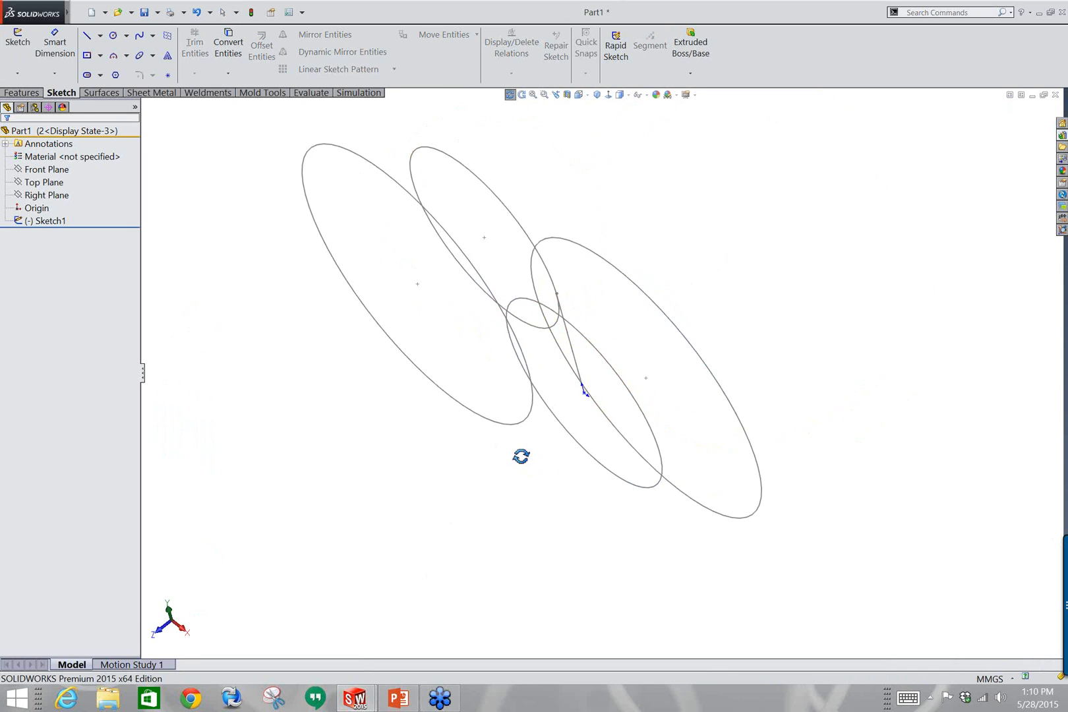
click(46, 170)
click(44, 182)
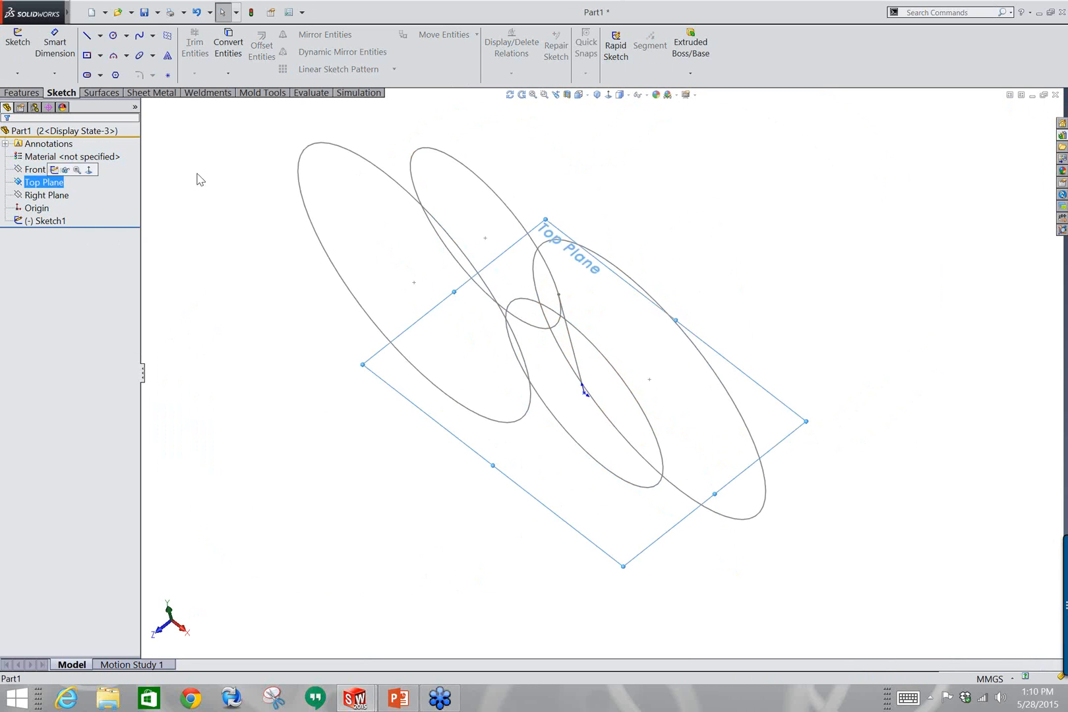
click(18, 47)
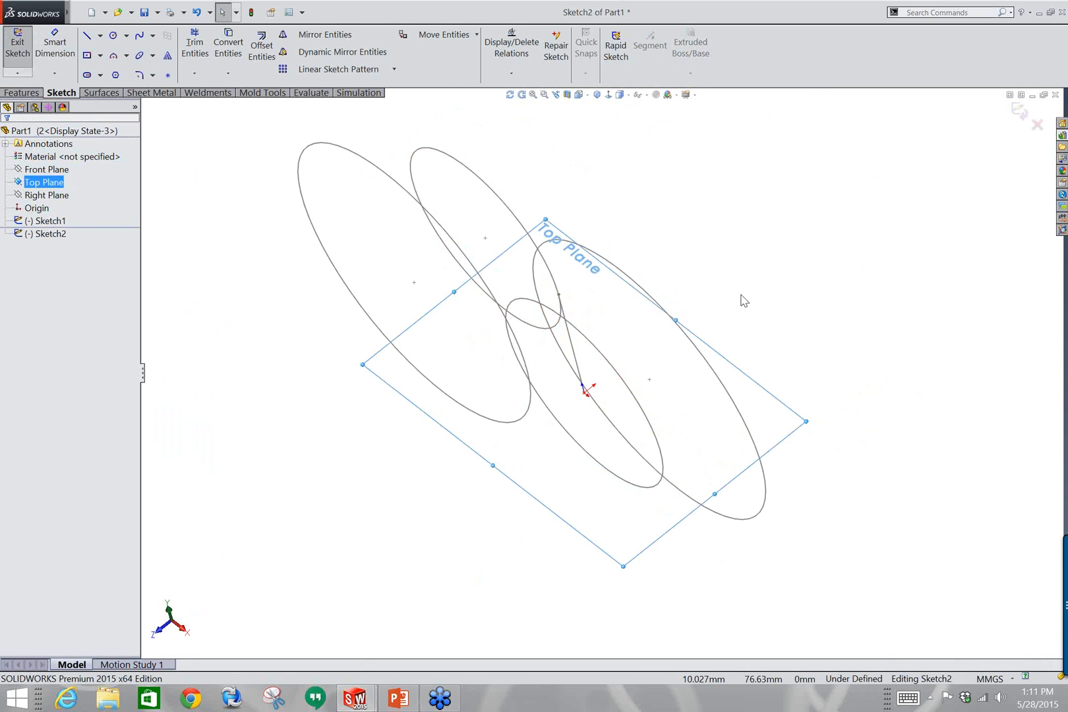
Enable the system sketch option that auto-rotates the view normal to the sketch plane on sketch creation.
click(289, 12)
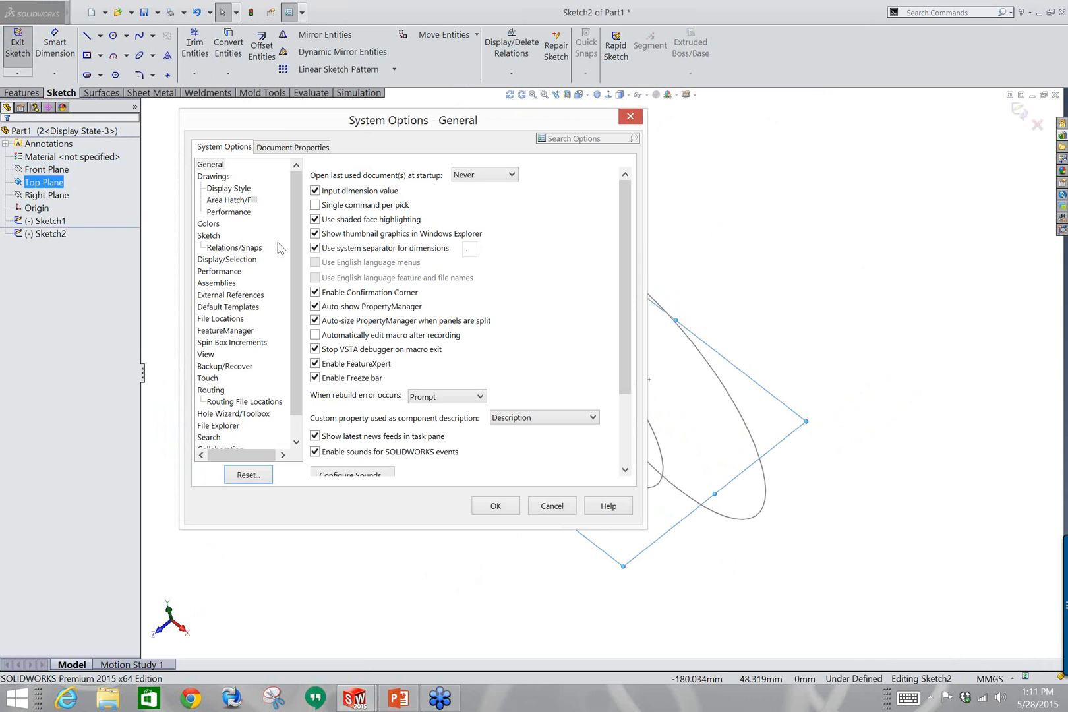
click(209, 236)
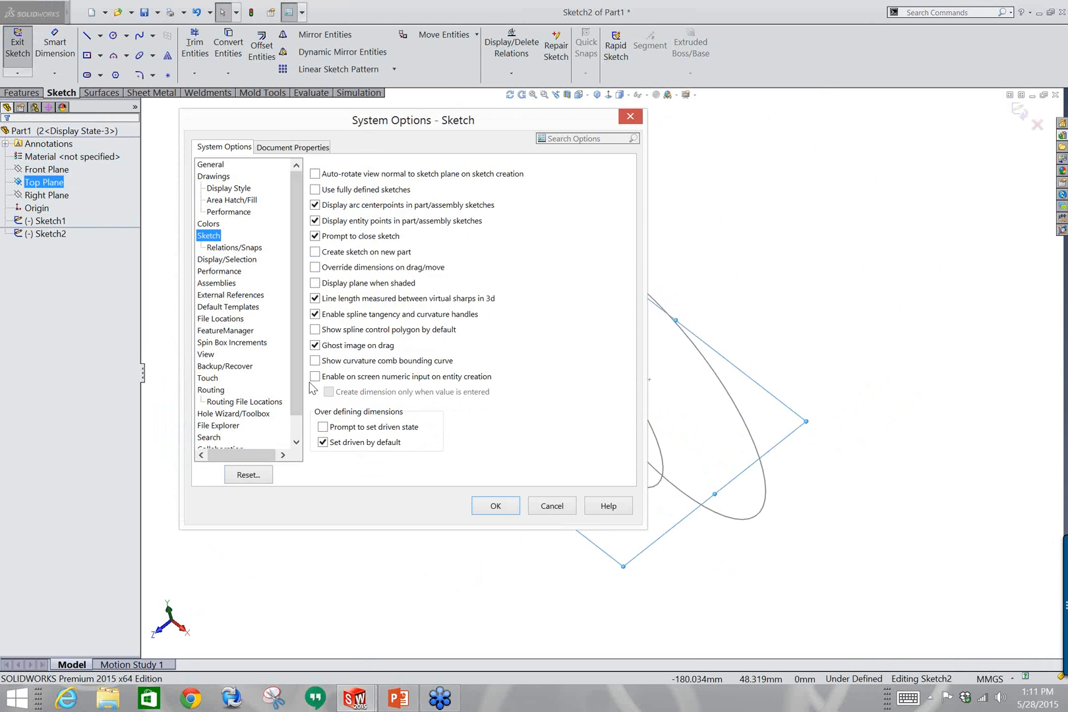
click(315, 175)
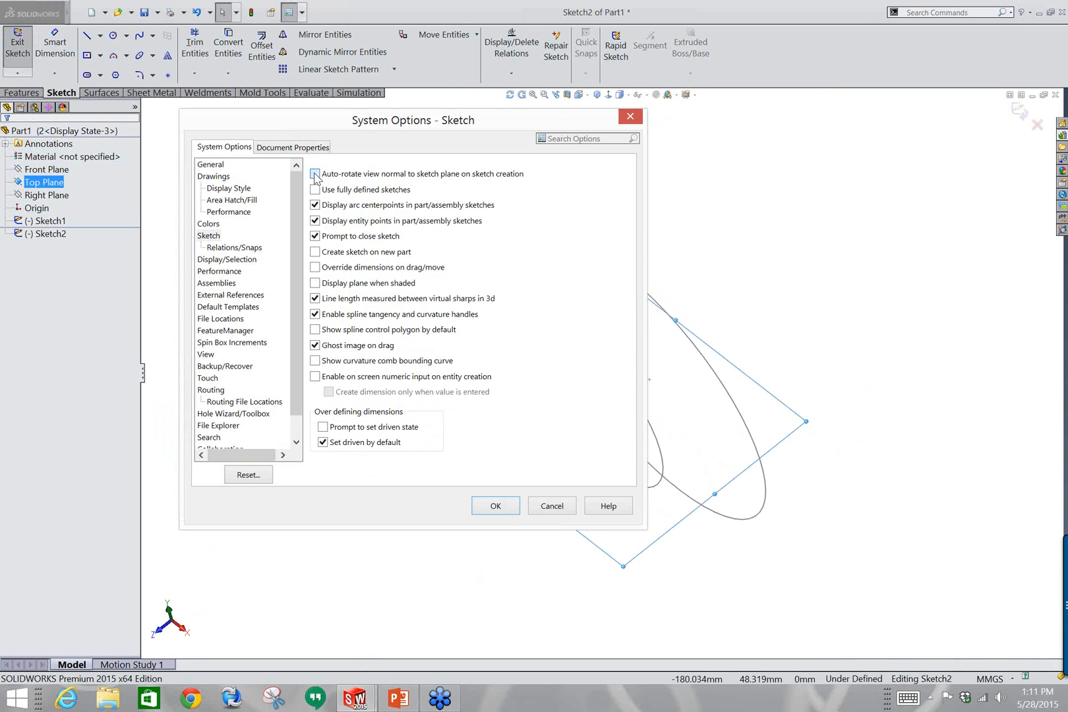
click(496, 507)
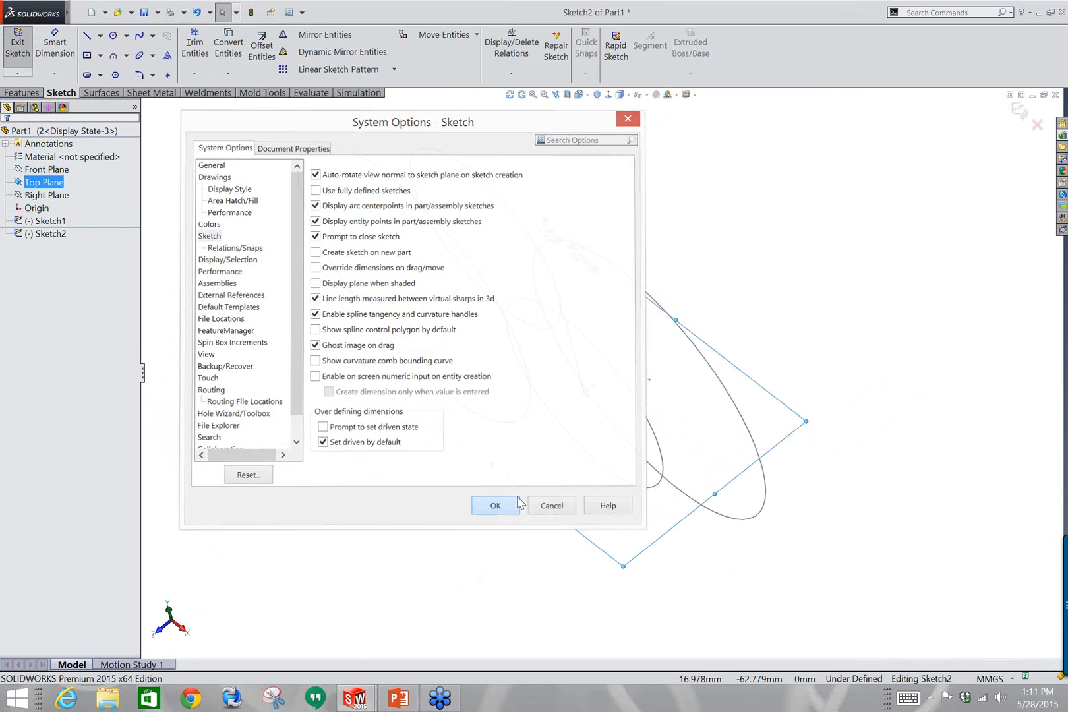
Exit the empty sketch and start another new sketch on the Top Plane.
click(1019, 112)
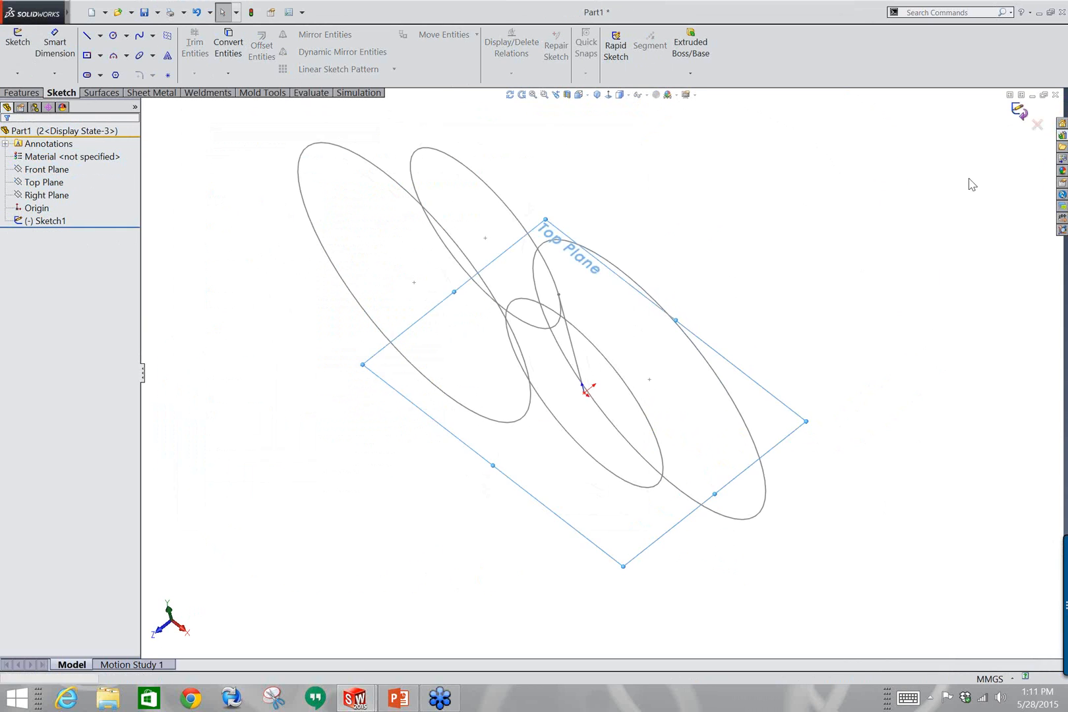
click(43, 182)
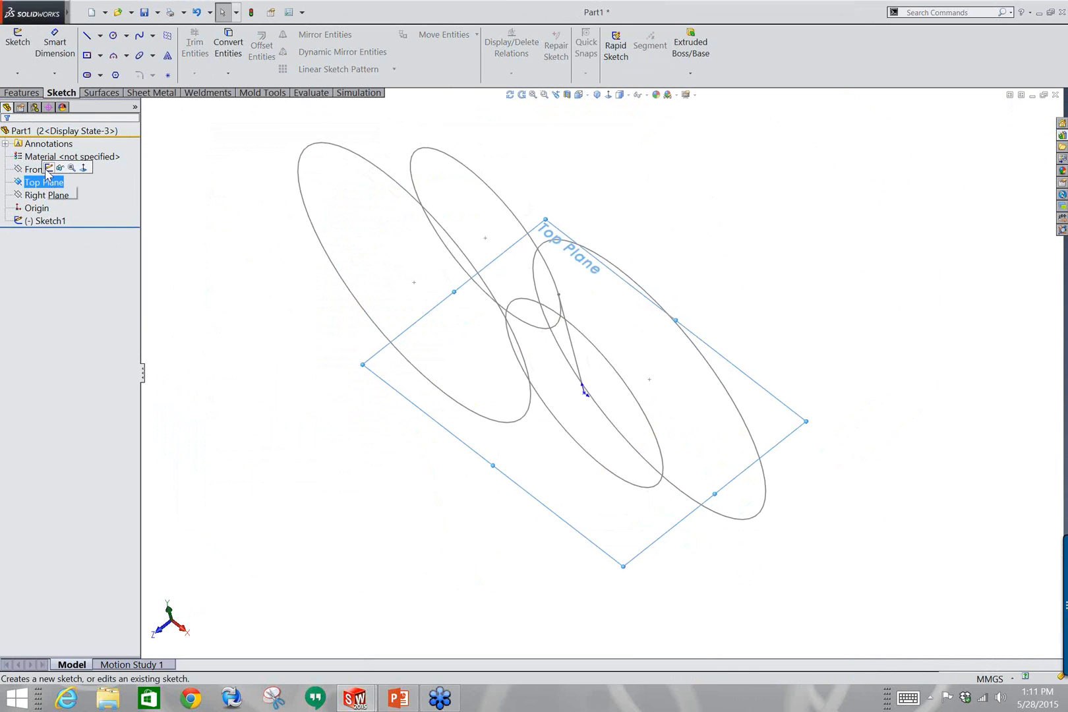
ctrl+click(41, 173)
ctrl+click(41, 173)
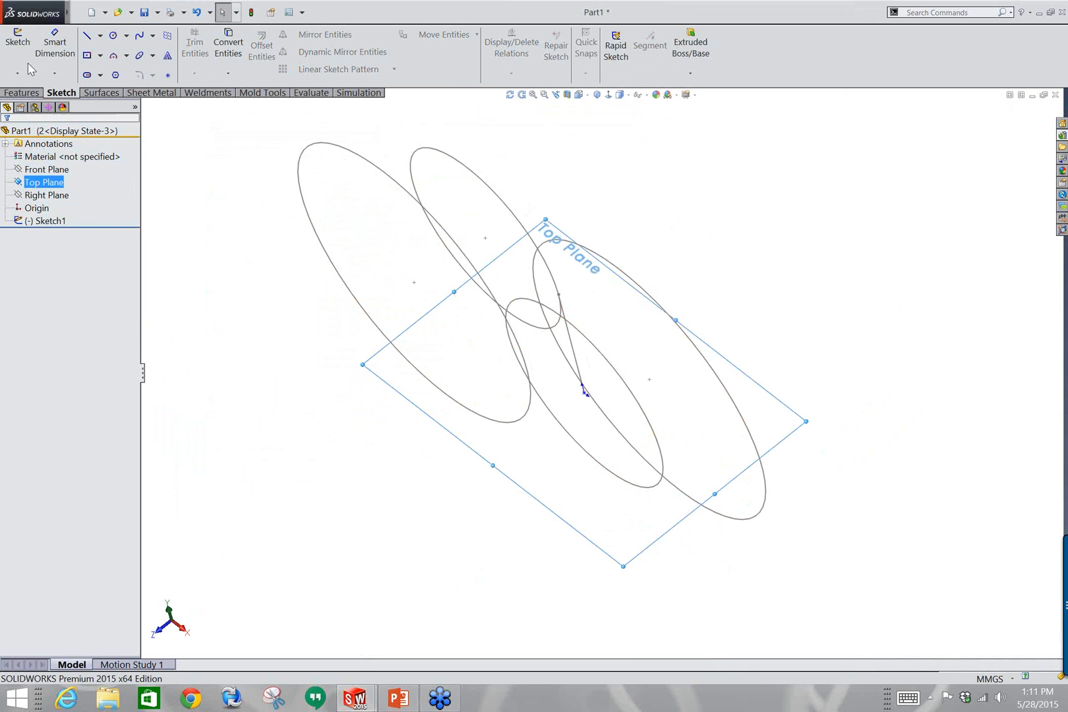
click(19, 44)
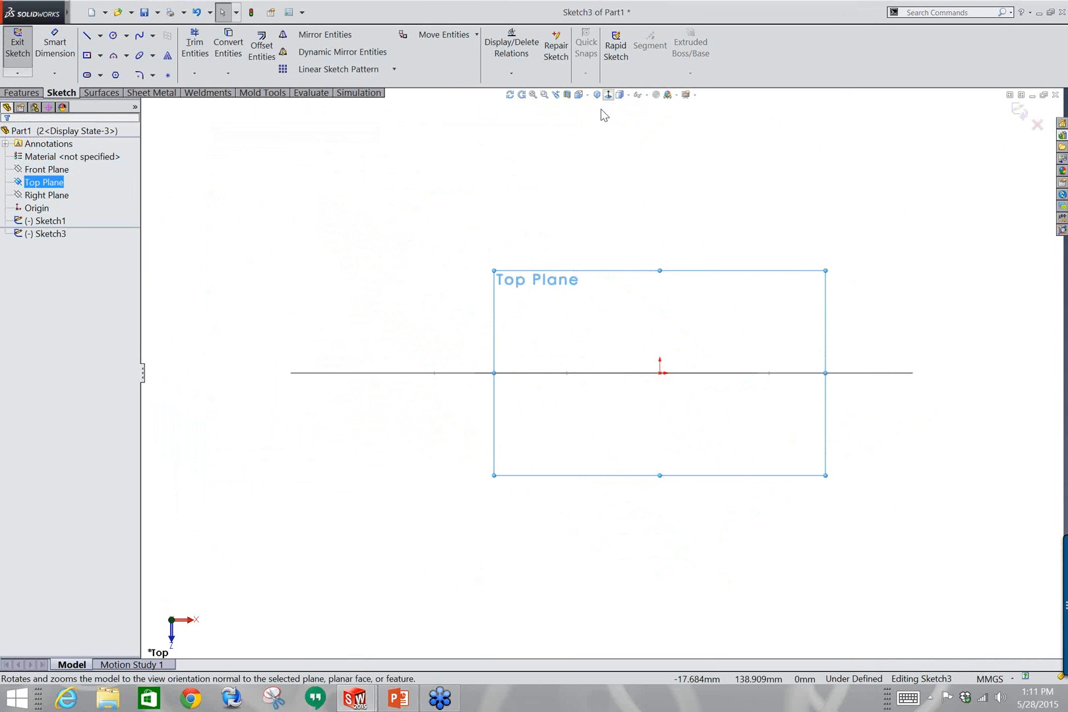
mouse_move(544, 332)
middle_down()
mouse_move(553, 205)
mouse_move(442, 190)
mouse_move(499, 251)
middle_up()
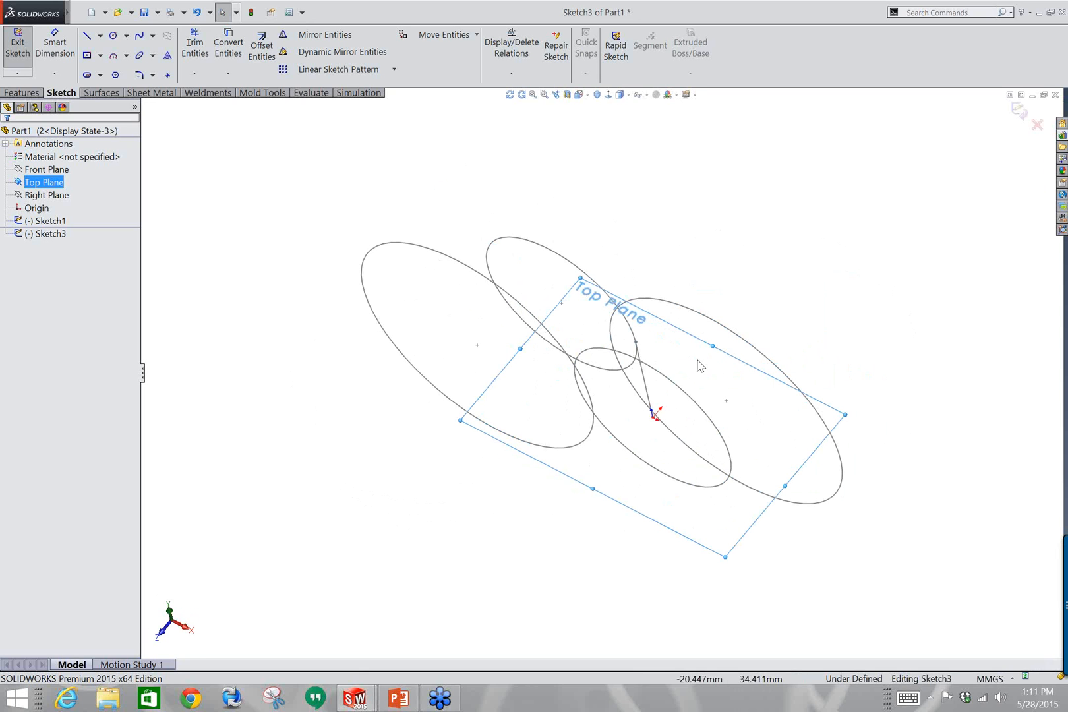
click(656, 147)
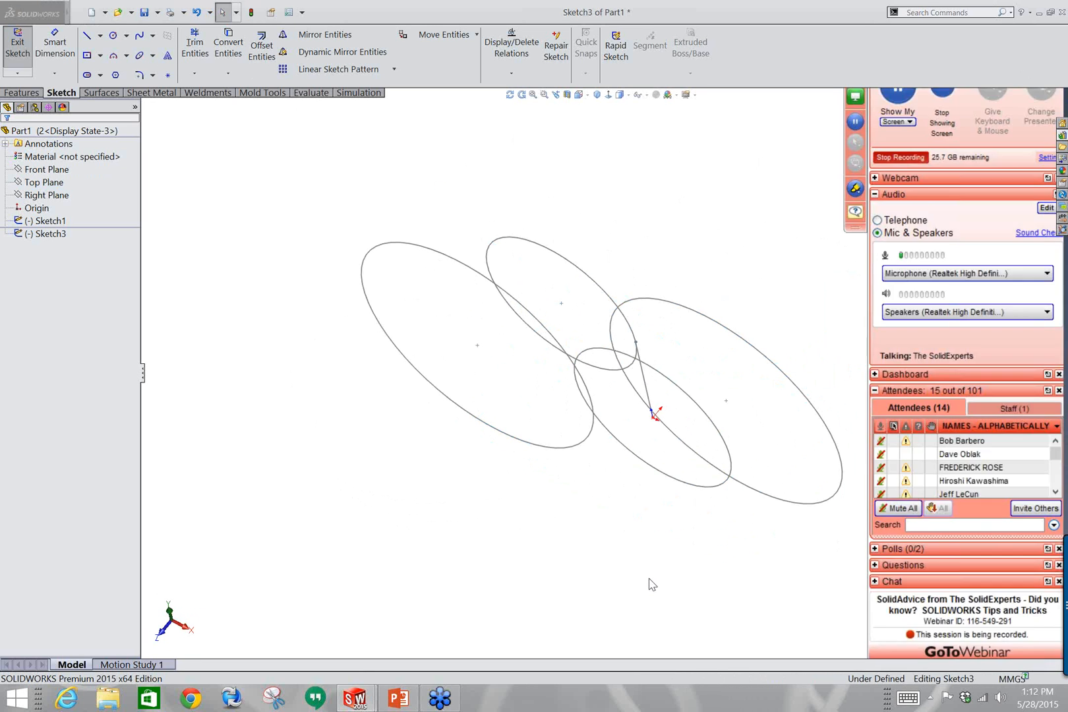
Switch to the 4240 Spreader_Complete assembly and open its Arm part in a separate window.
mouse_move(40, 12)
click(79, 12)
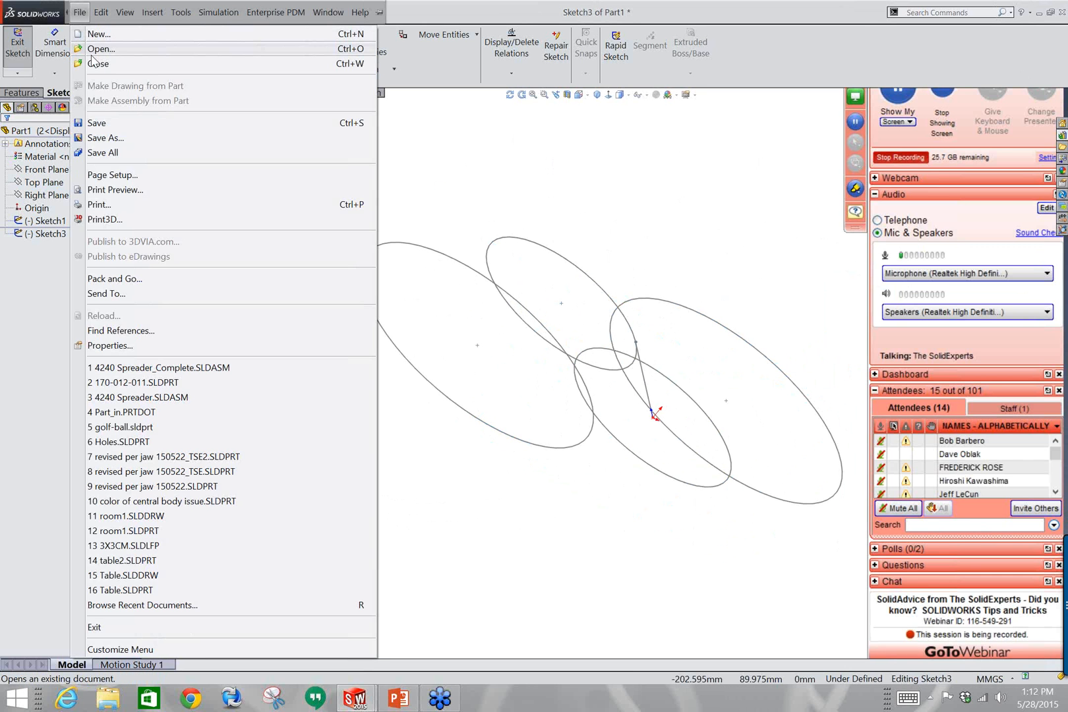
click(494, 180)
mouse_move(84, 12)
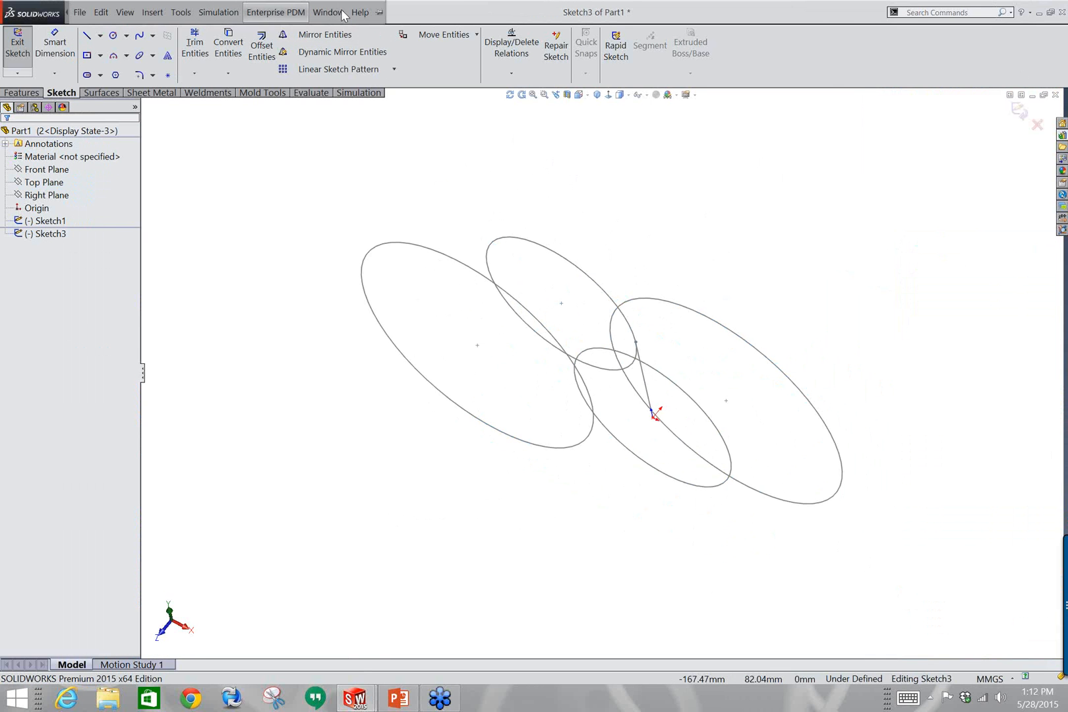
click(328, 12)
click(359, 145)
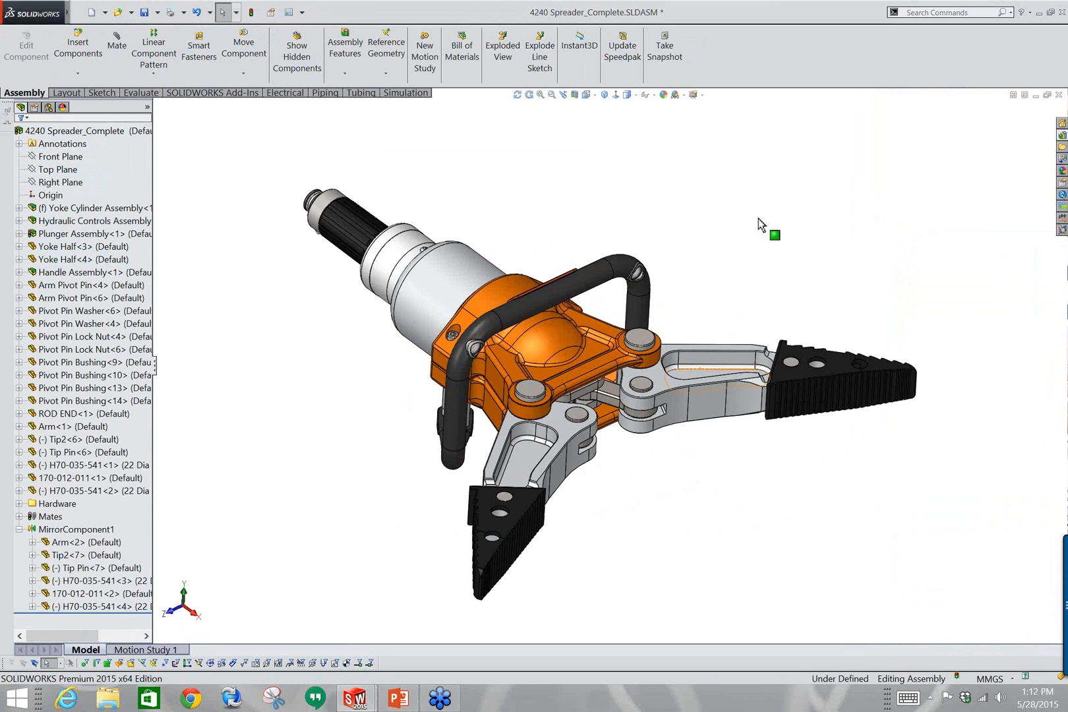
click(722, 372)
click(725, 304)
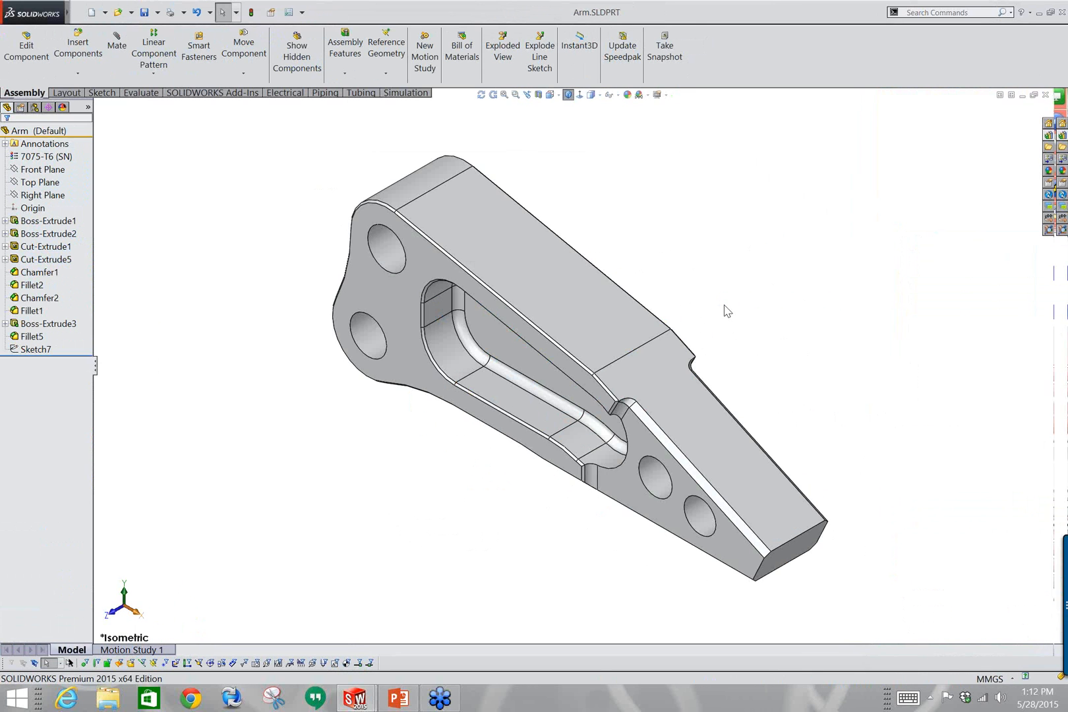
Start a new sketch on the Arm's large flat face surrounding the pocket and the two pivot holes.
middle_drag(594, 328, 682, 186)
key(Escape)
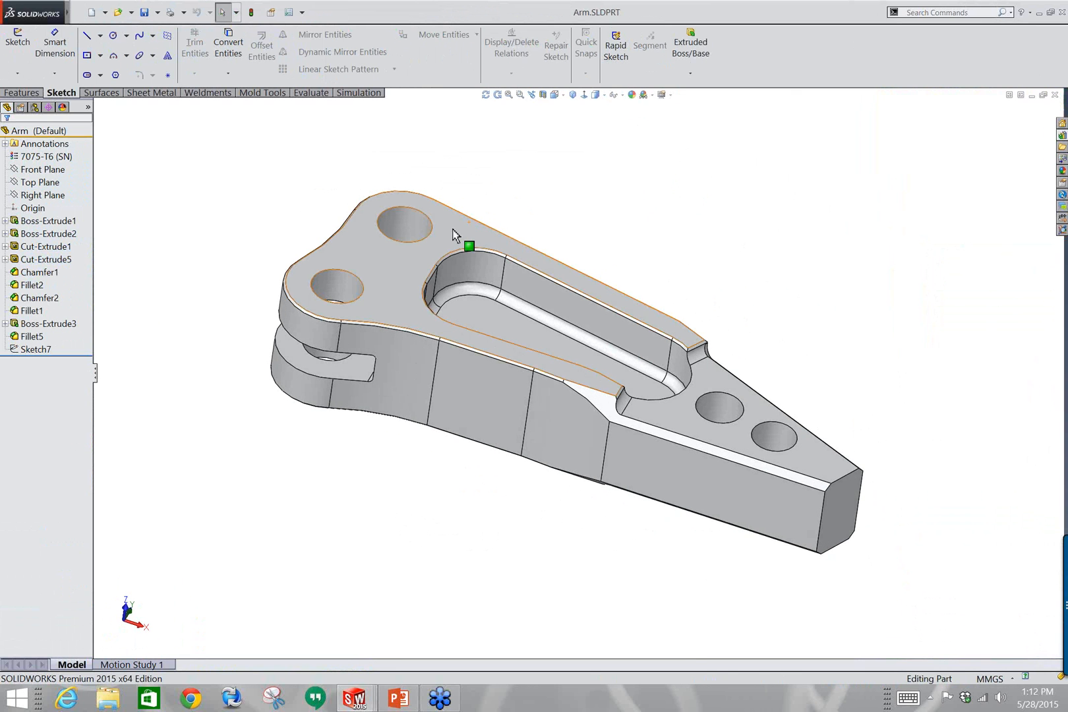
click(454, 228)
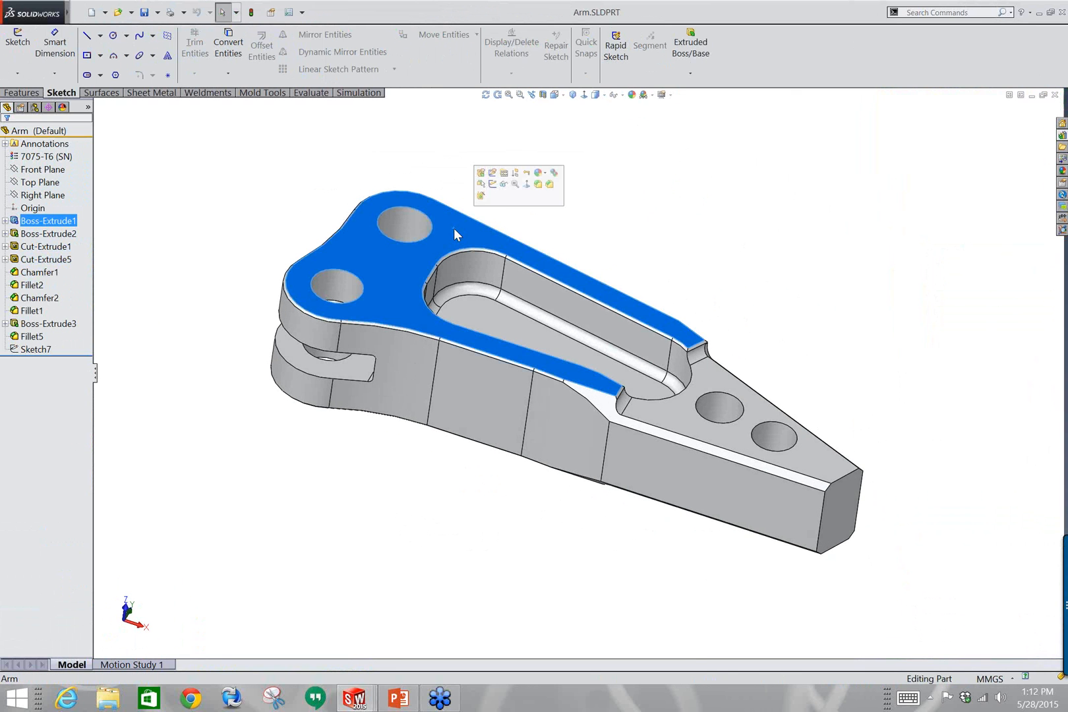
click(493, 186)
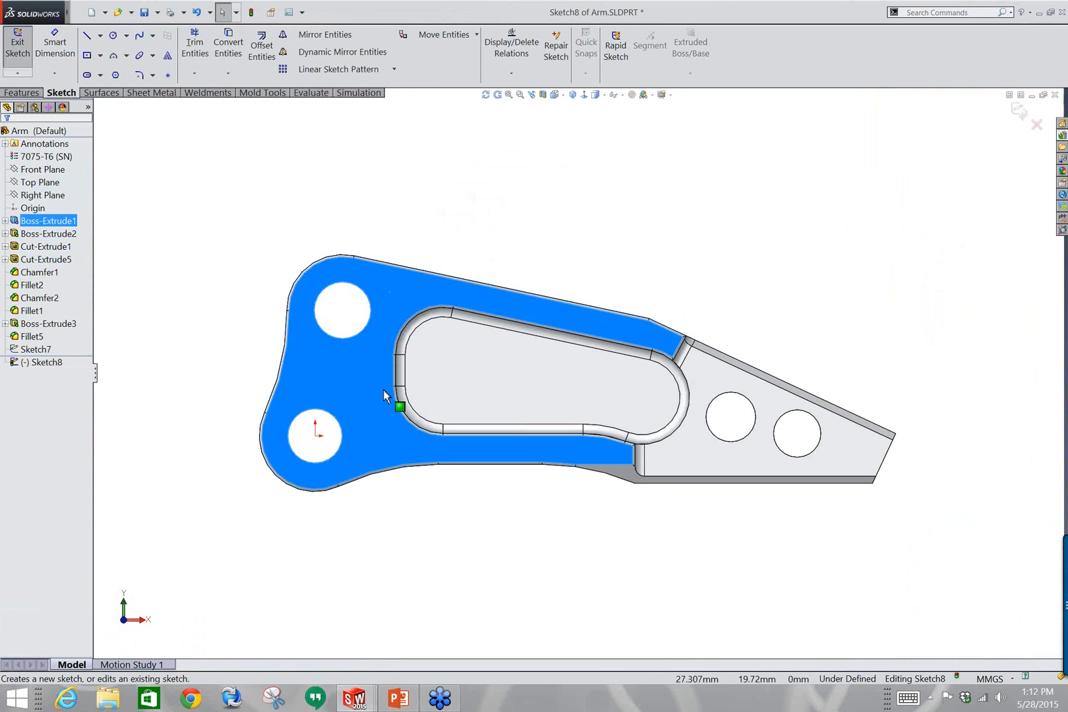
middle_drag(552, 227, 551, 113)
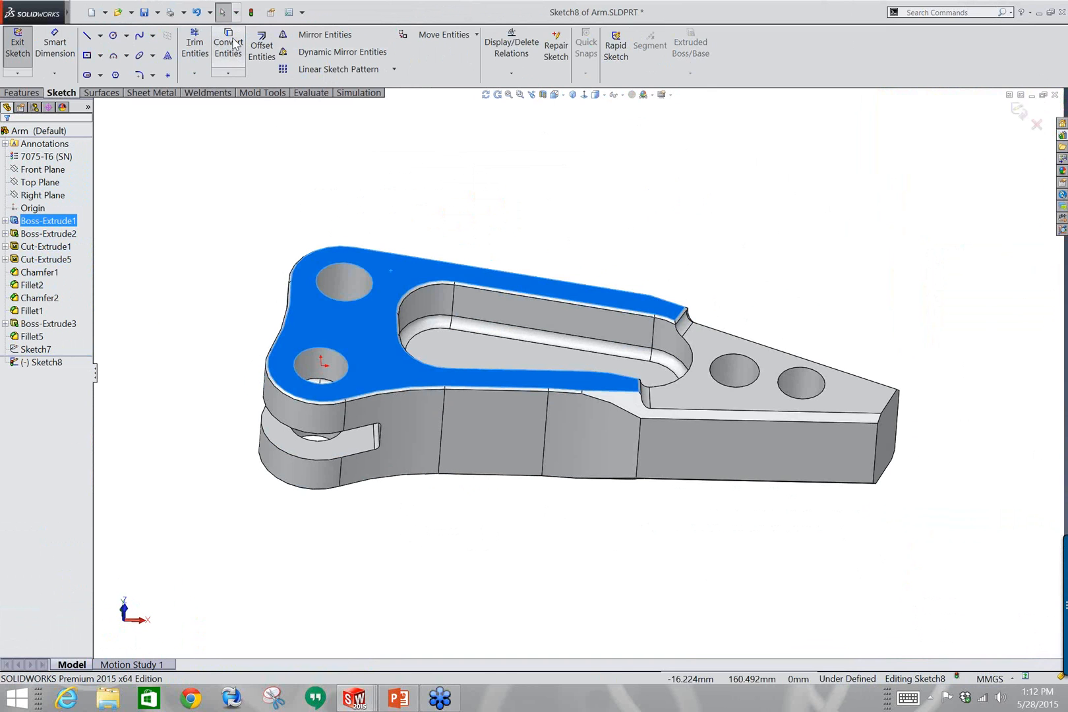
Convert the outline of the Arm's large flat face into sketch entities, and discard the sketch changes on exit.
click(230, 48)
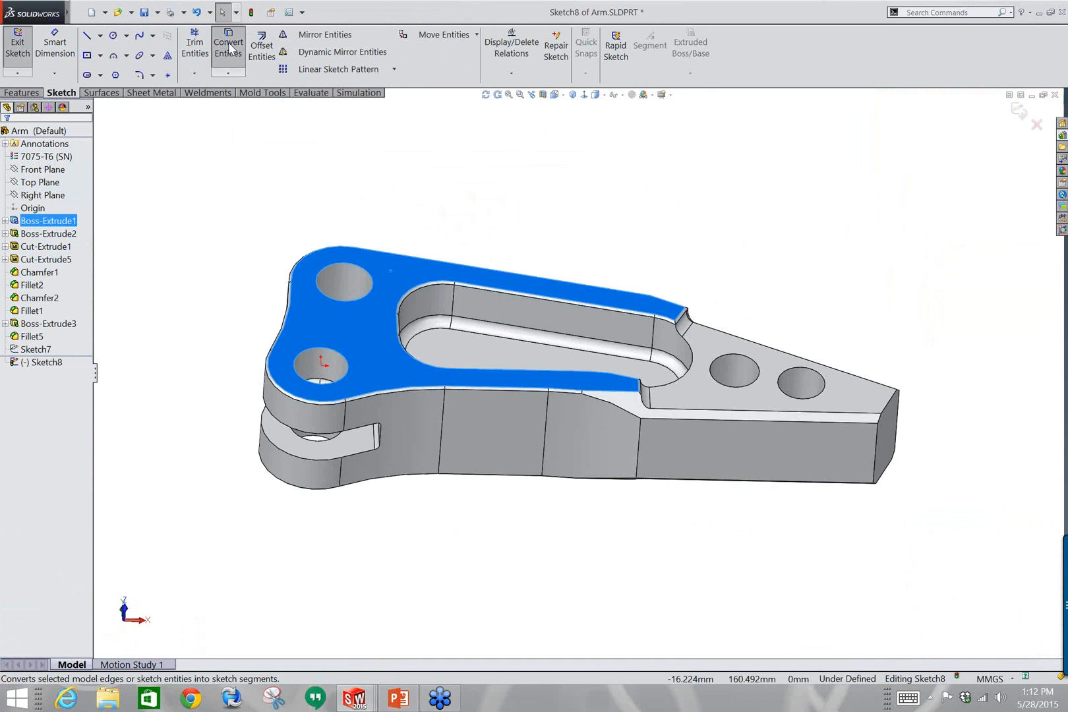
click(347, 257)
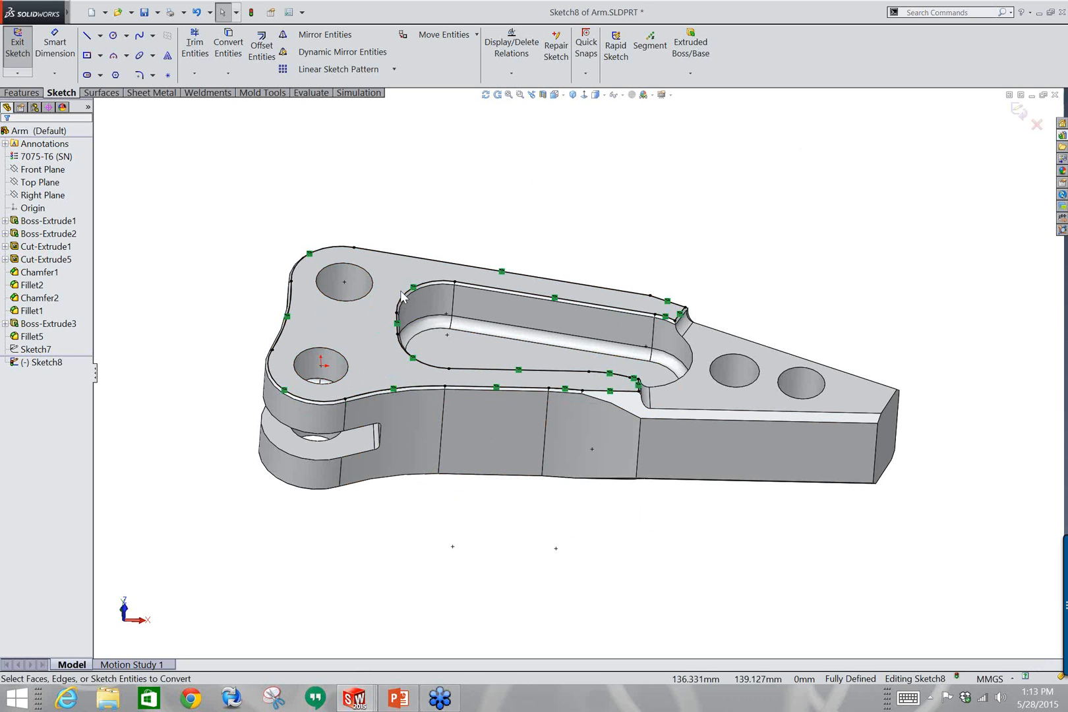
click(1035, 126)
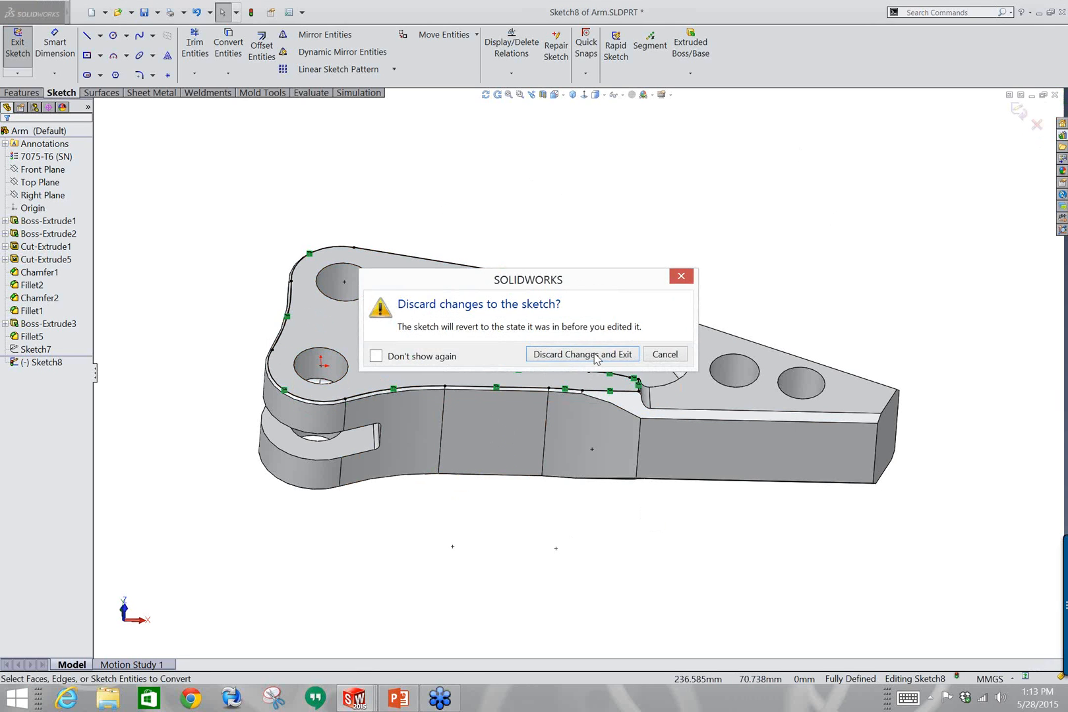
click(595, 355)
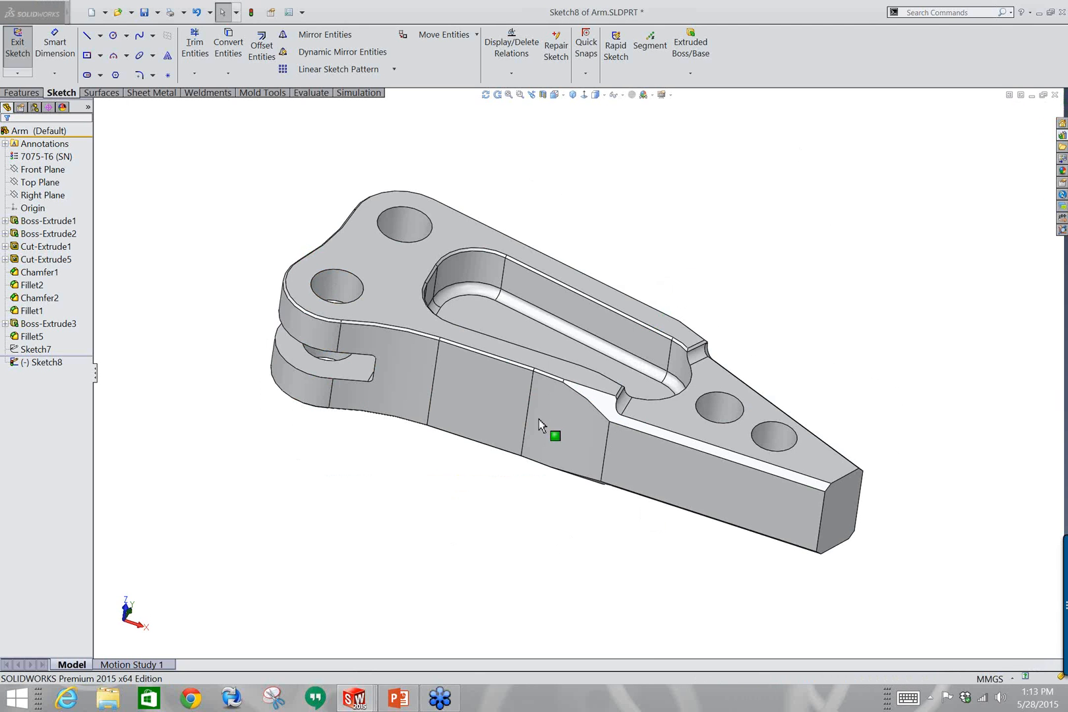
Start a new sketch on the Arm's large flat face around the pocket and the two pivot holes.
middle_drag(783, 284, 699, 323)
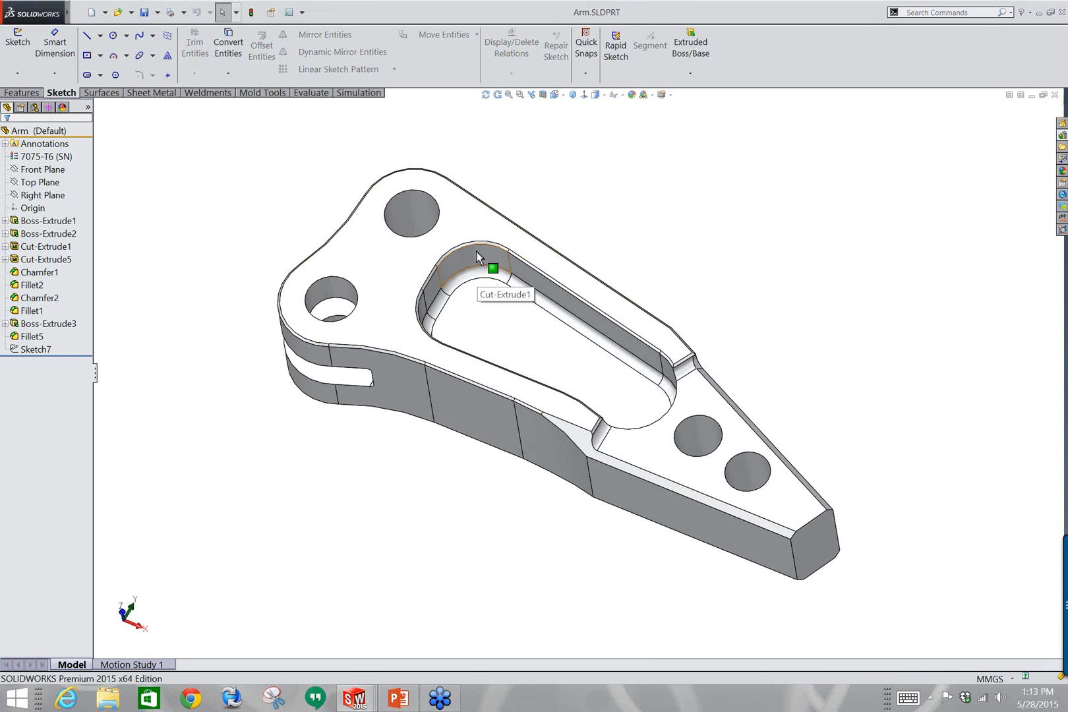
click(461, 235)
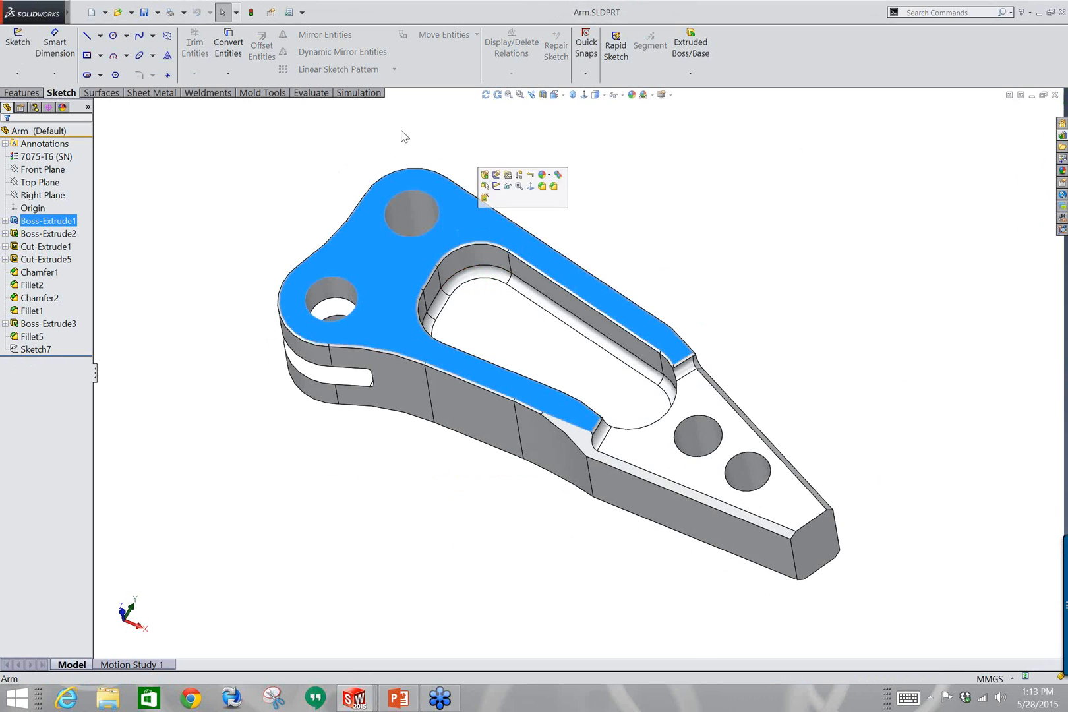
click(17, 41)
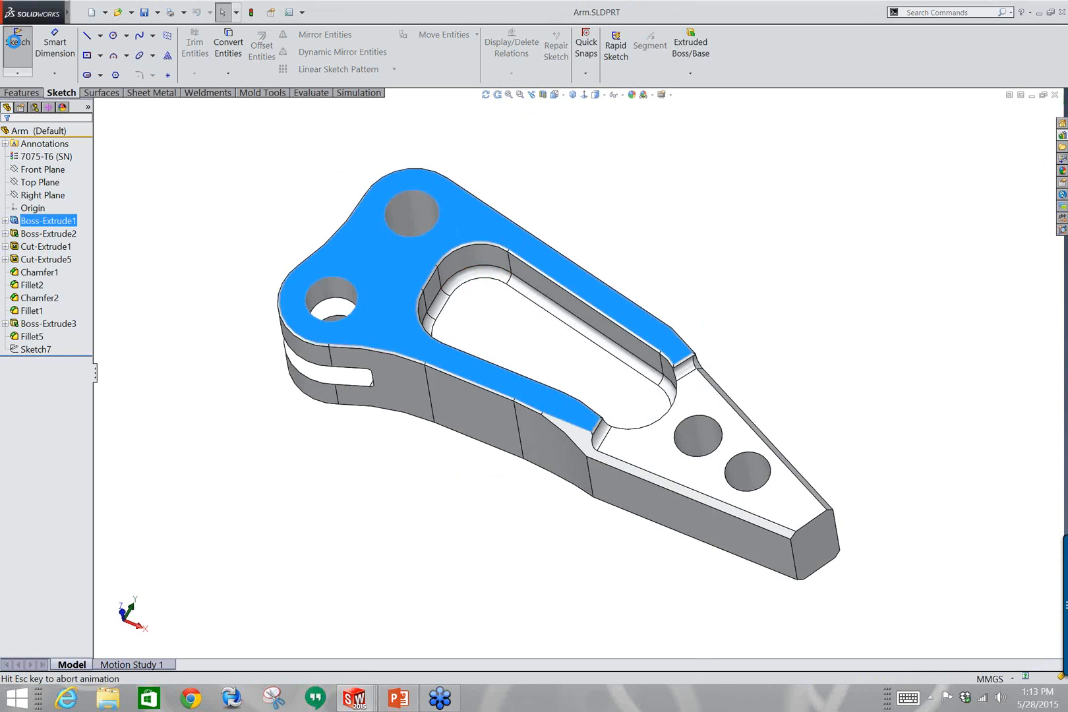
mouse_move(442, 295)
middle_down()
mouse_move(453, 139)
mouse_move(430, 174)
middle_up()
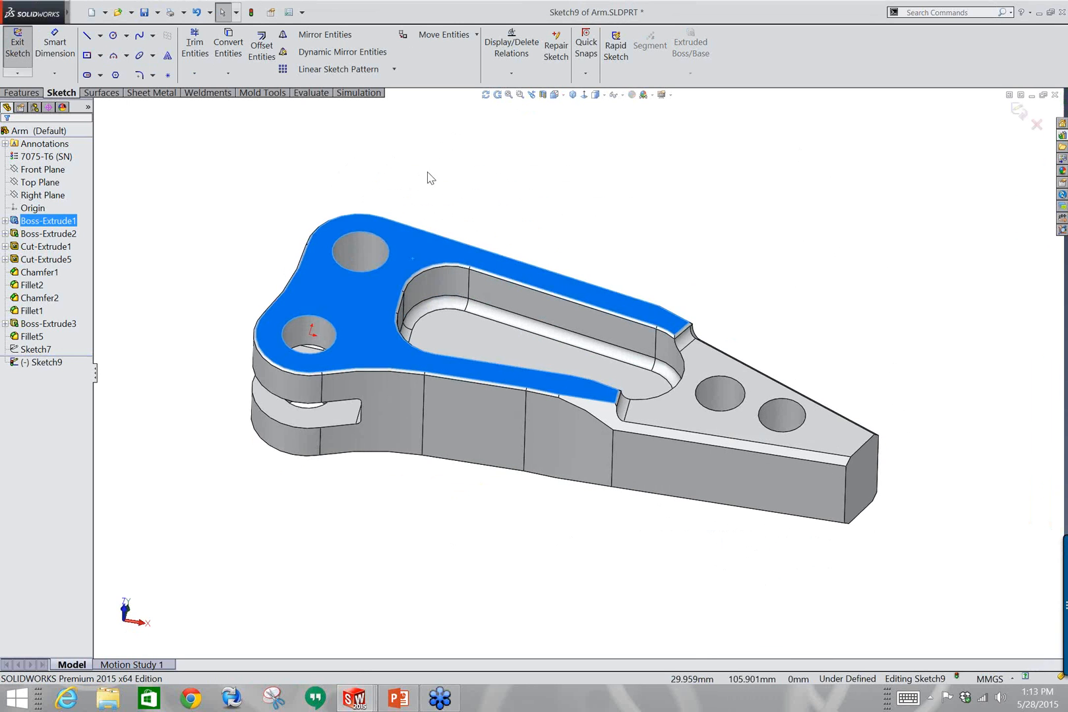
Try Select Loop on the pocket's rounded rim edge, toggle between the candidate loops and close the selection.
right_click(444, 272)
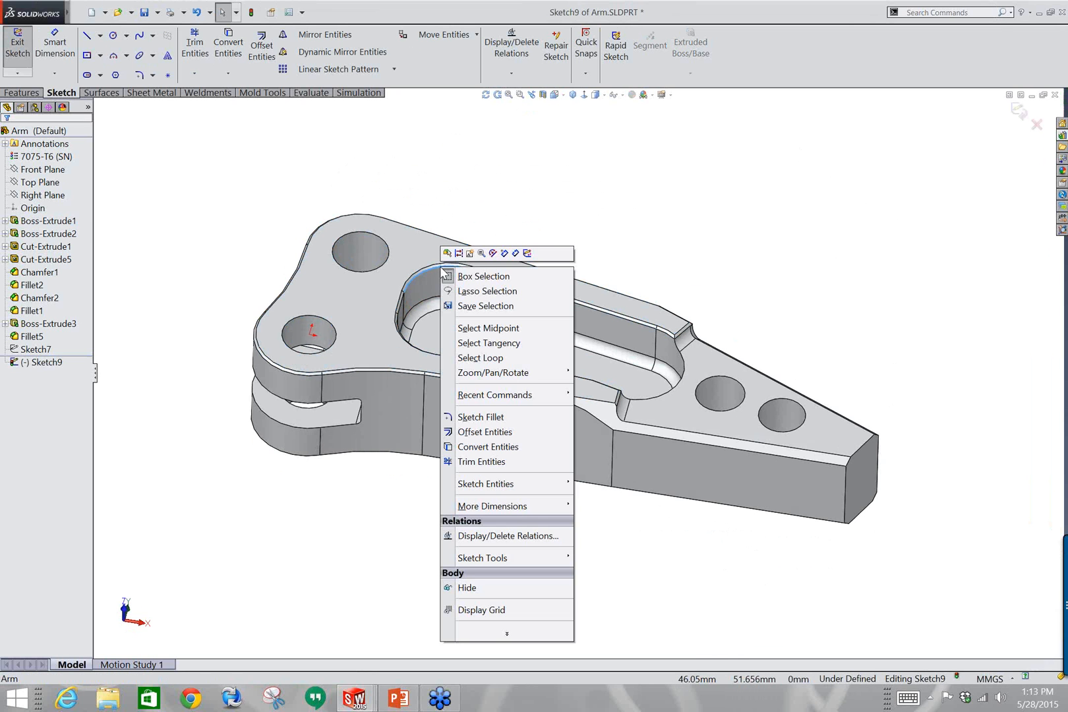
click(455, 357)
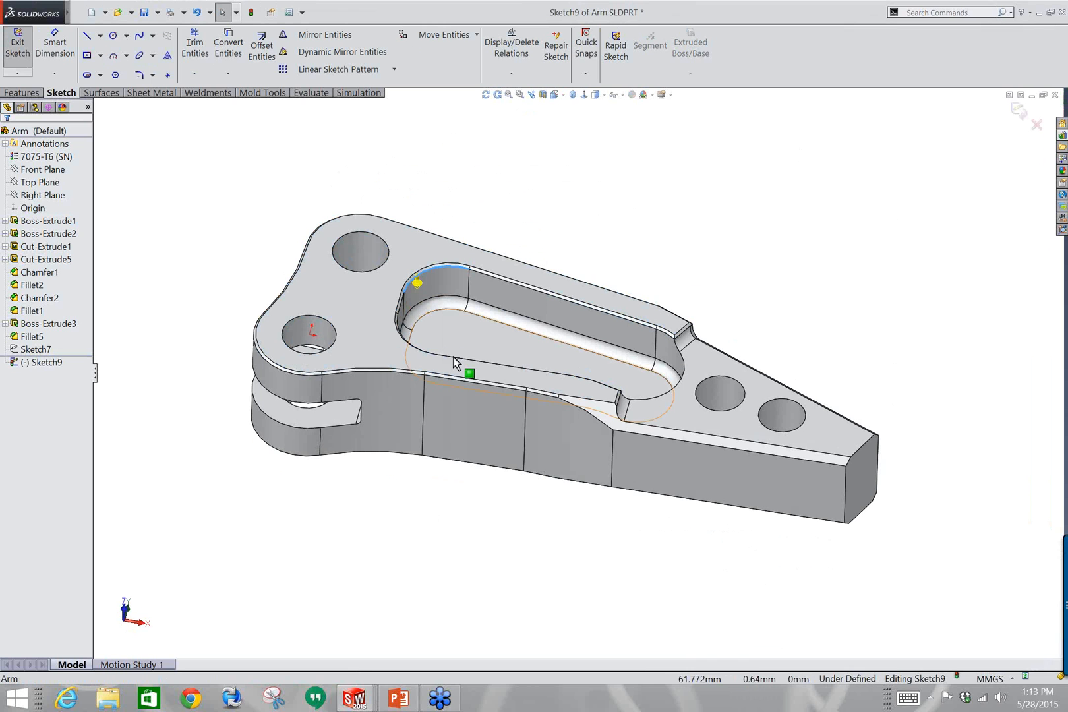
click(417, 288)
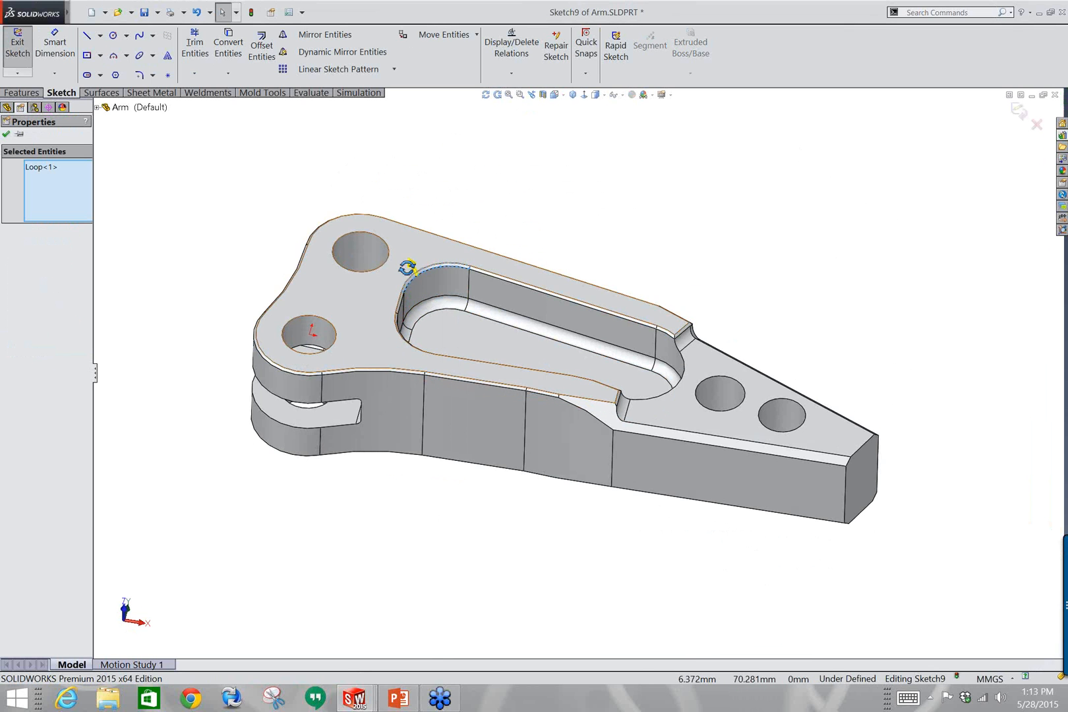
middle_drag(407, 267, 426, 252)
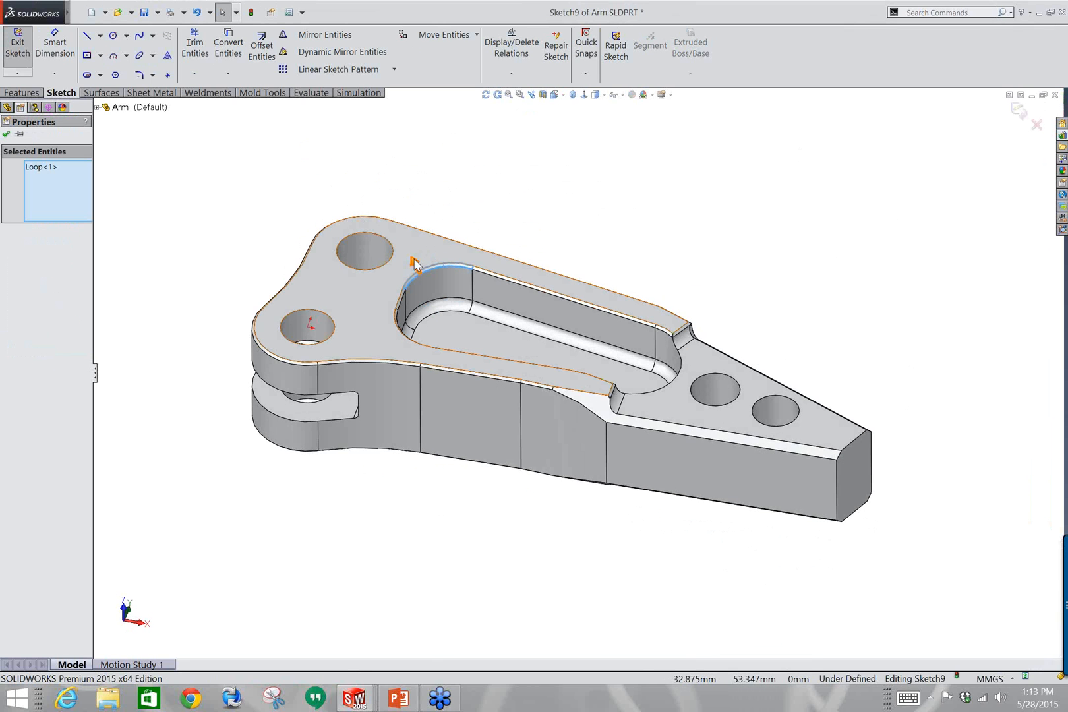
click(414, 264)
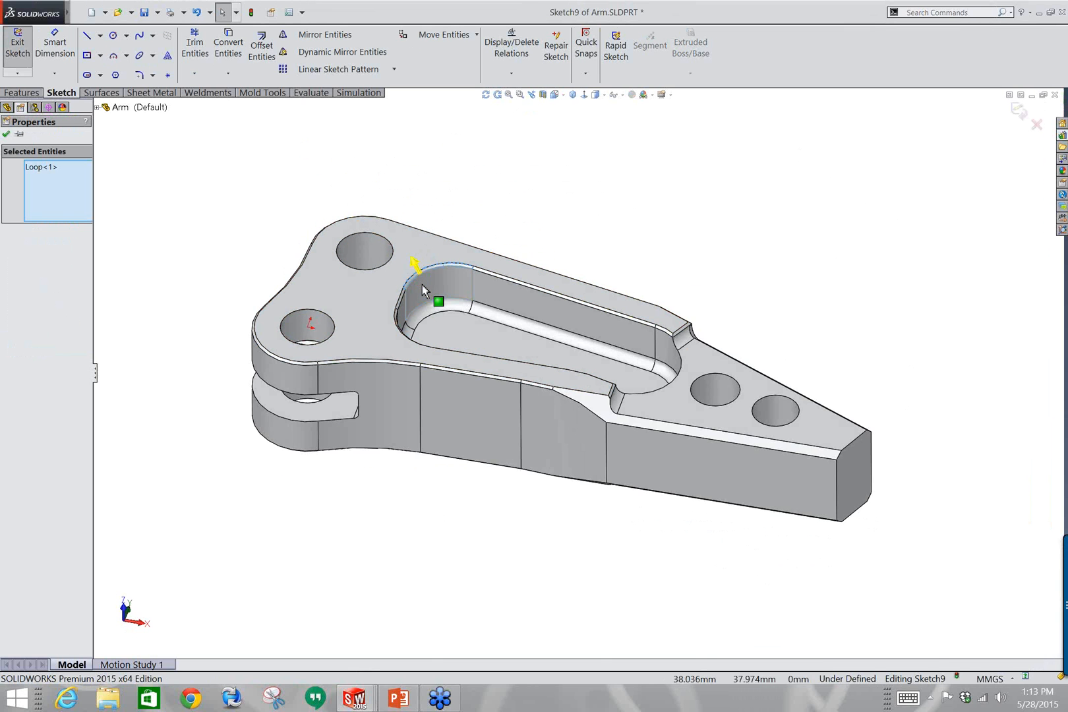
scroll(379, 261, up, 5)
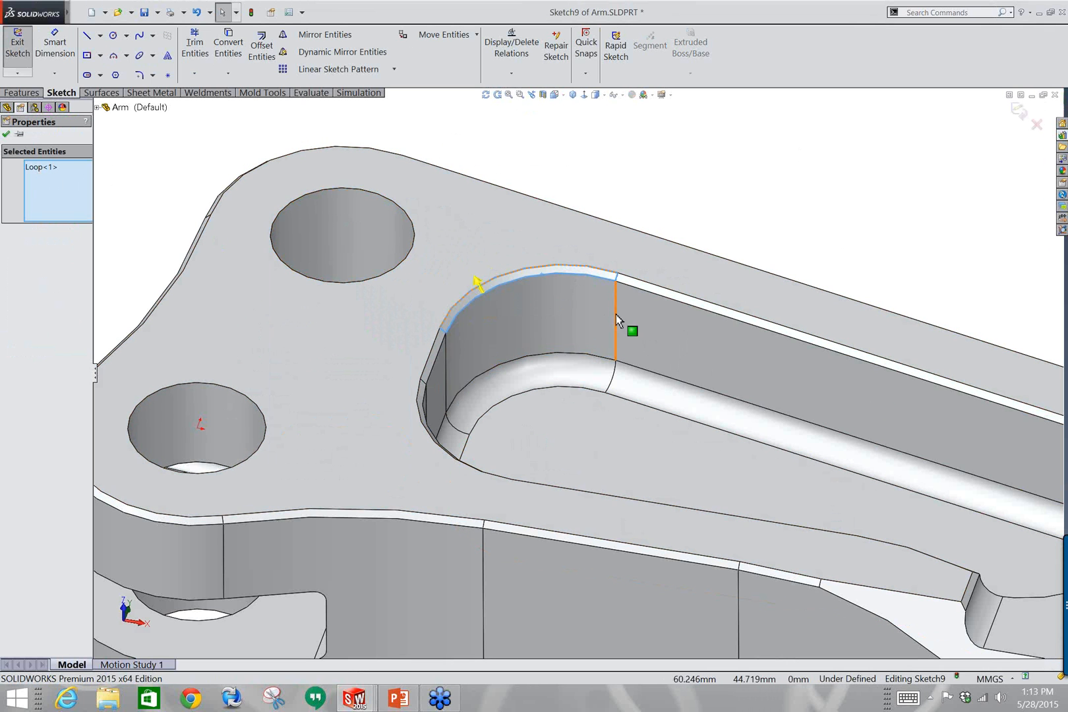
click(6, 134)
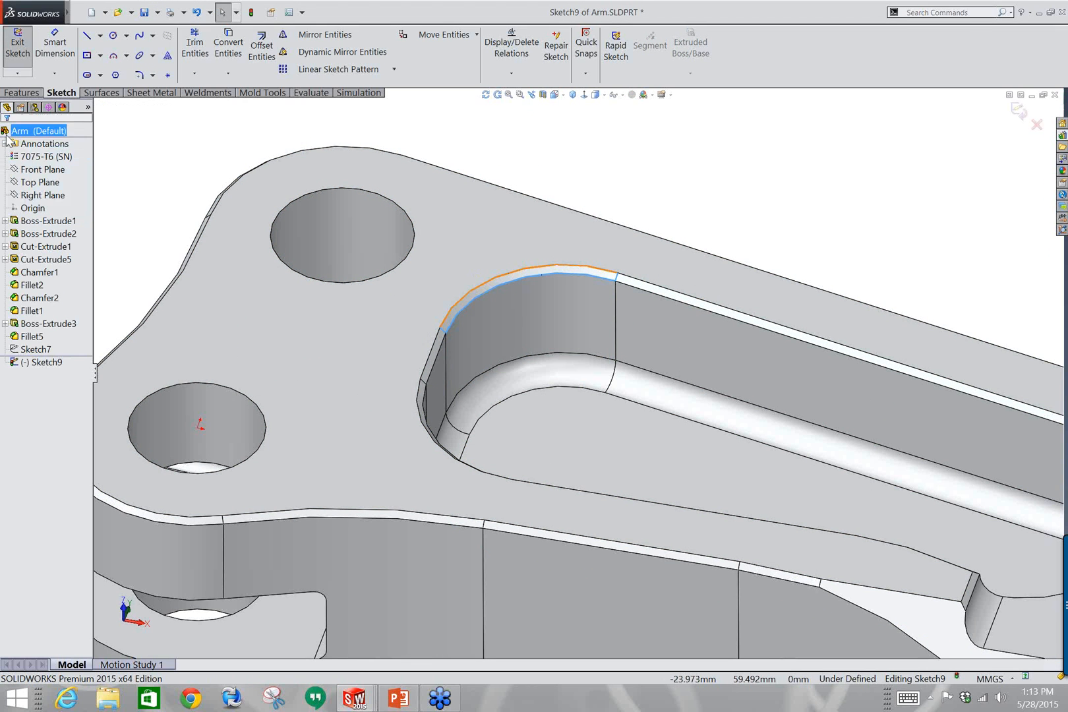
Select the chain of tangent edges along the pocket rim with Select Tangency and convert it into sketch entities.
right_click(582, 280)
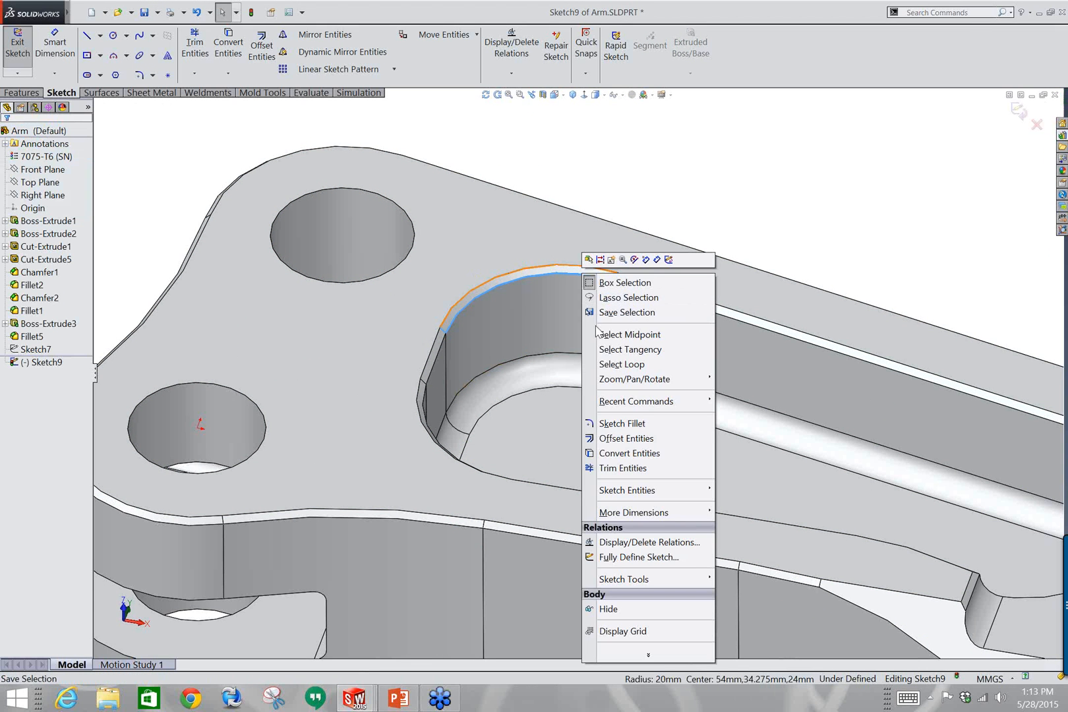
click(630, 350)
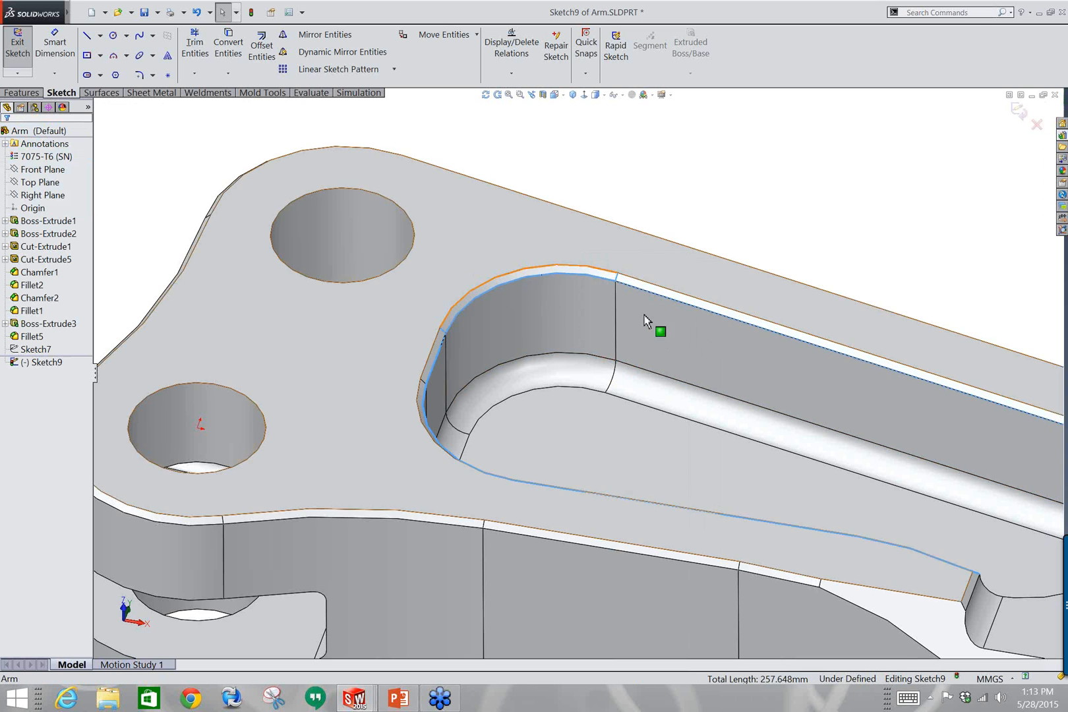
scroll(658, 267, up, 4)
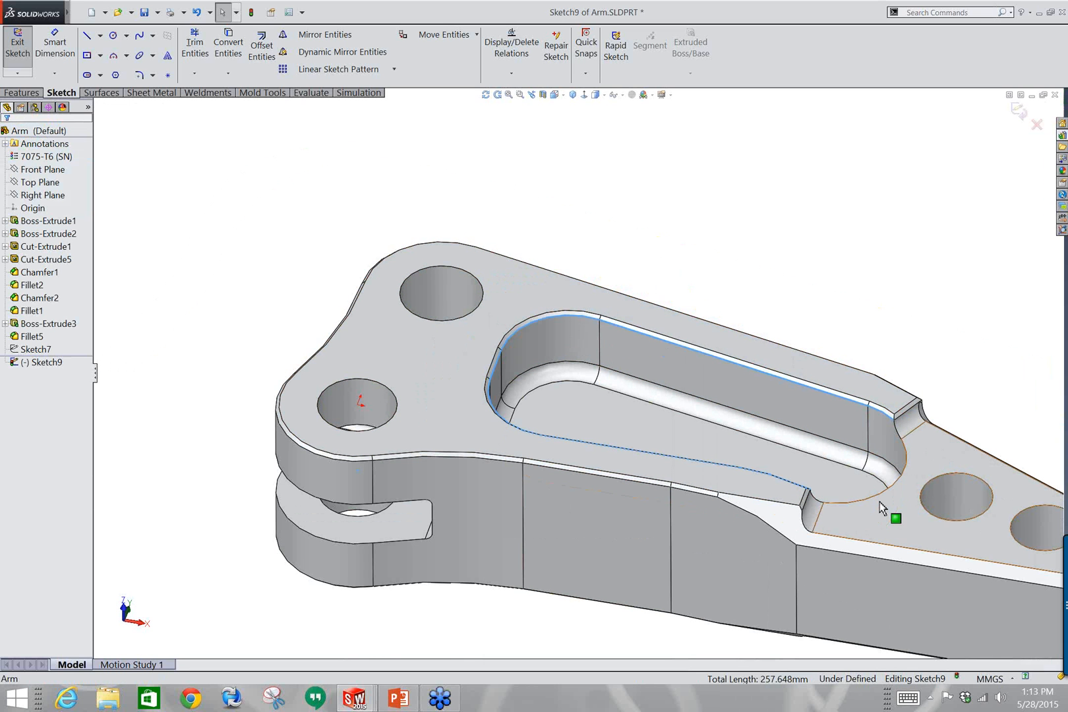
middle_drag(866, 425, 894, 427)
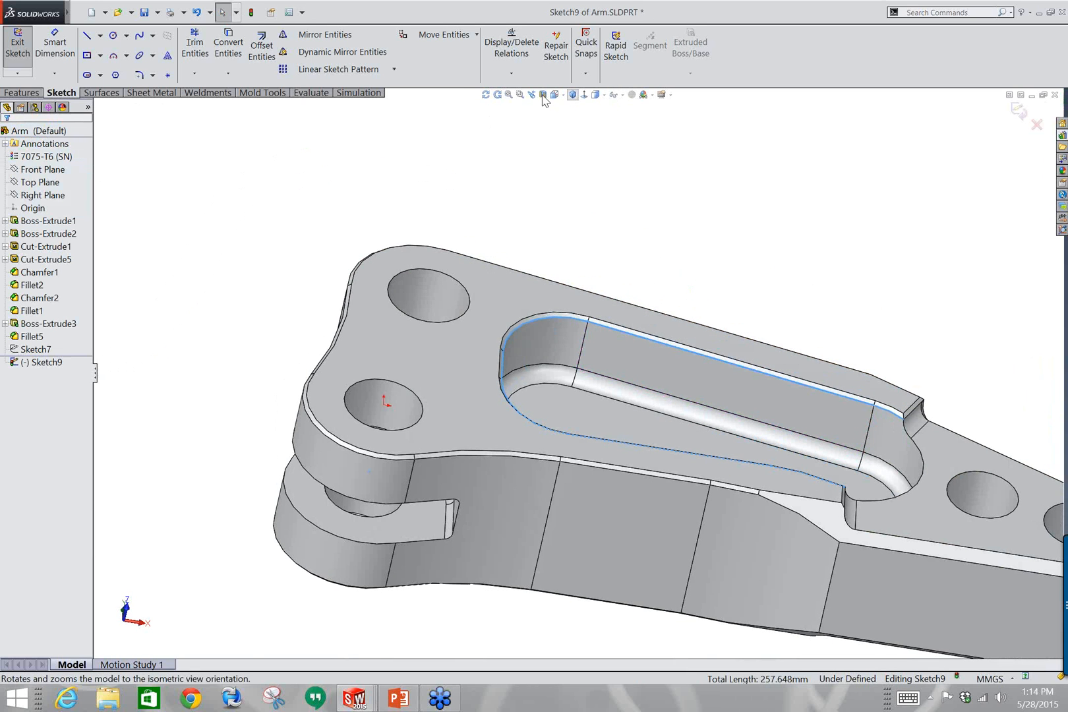
click(228, 43)
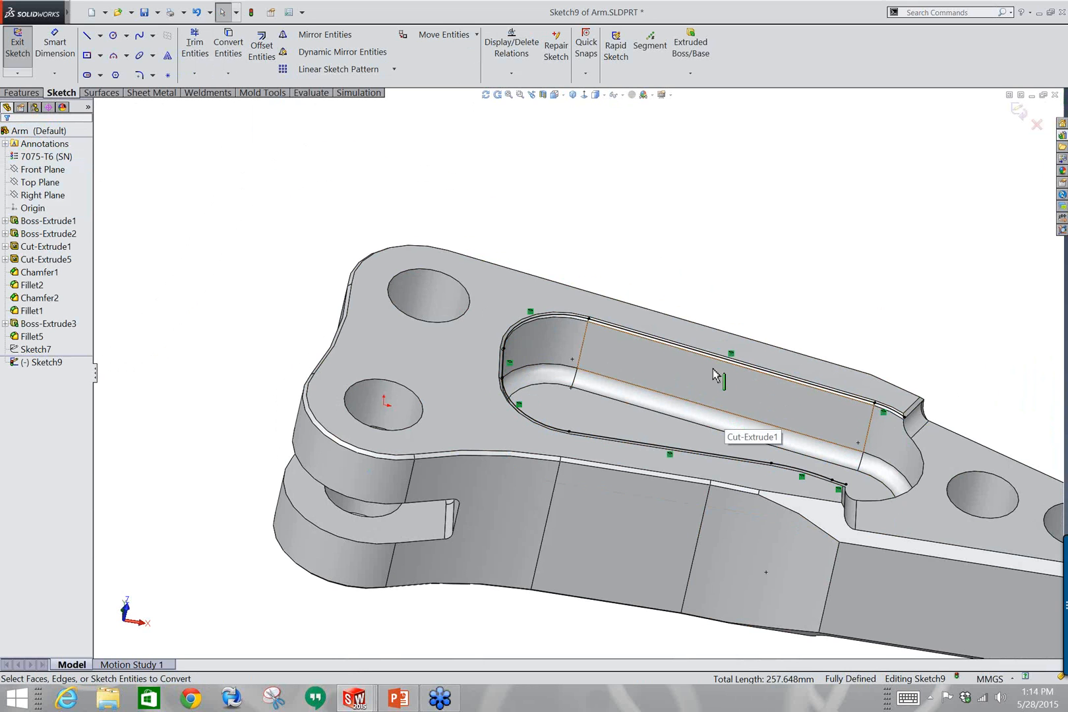
scroll(665, 243, up, 6)
middle_drag(756, 302, 716, 306)
scroll(716, 307, down, 1)
Switch to the 4240 Spreader_Complete assembly and decline rebuilding it.
mouse_move(69, 12)
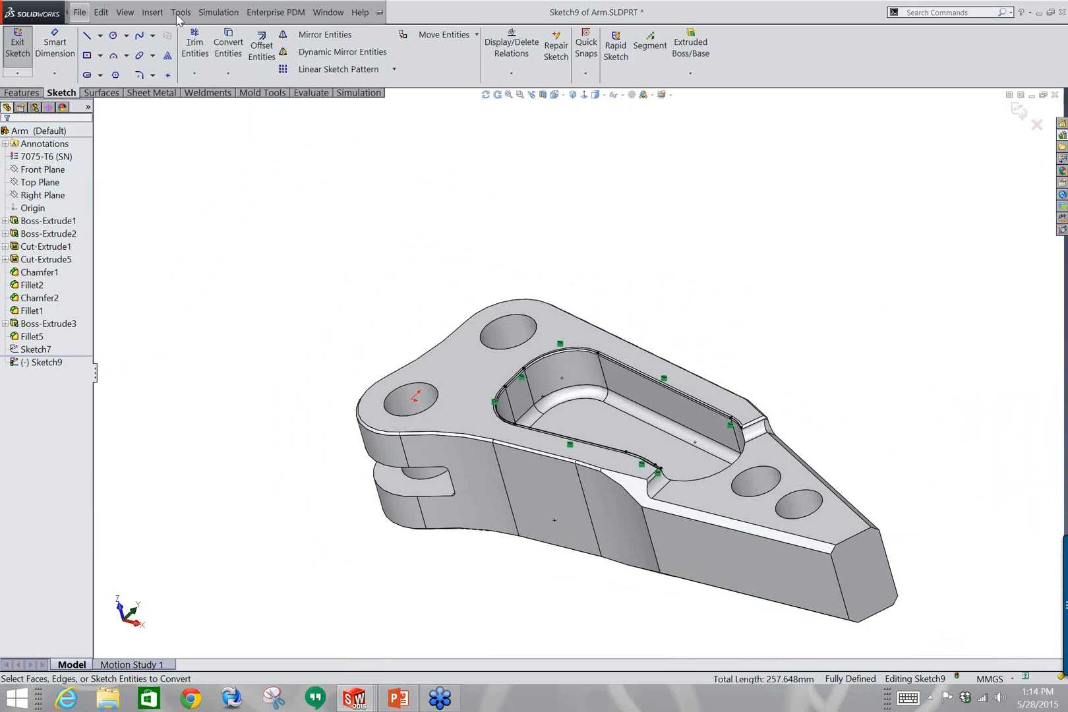
click(328, 12)
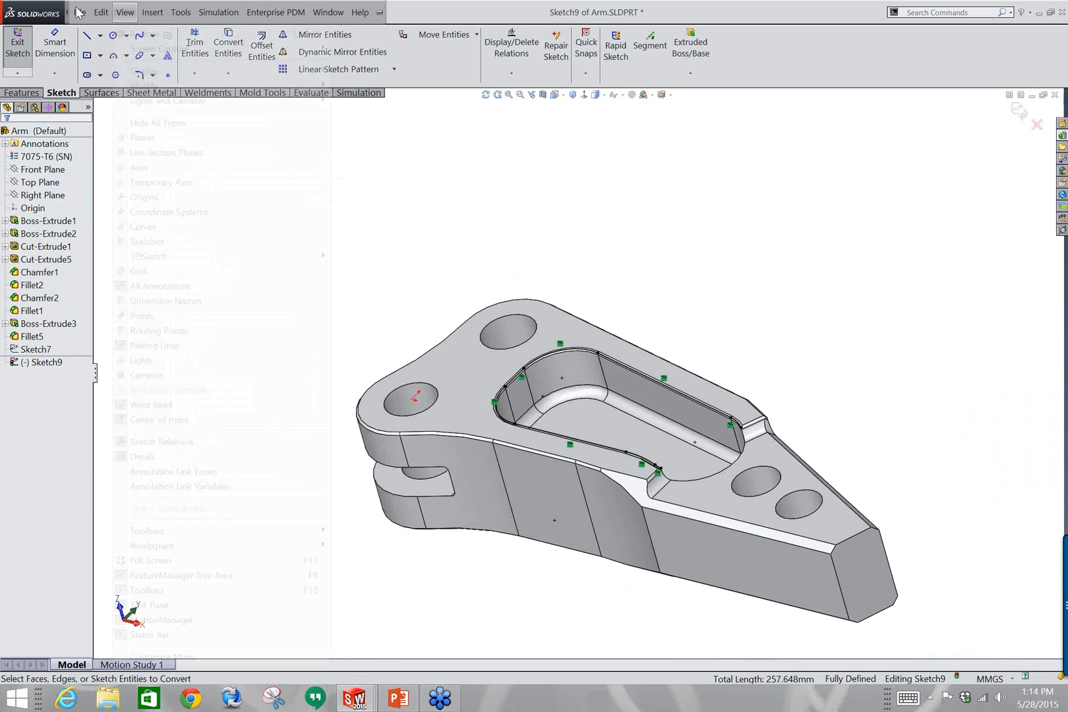
click(444, 121)
mouse_move(69, 12)
click(101, 12)
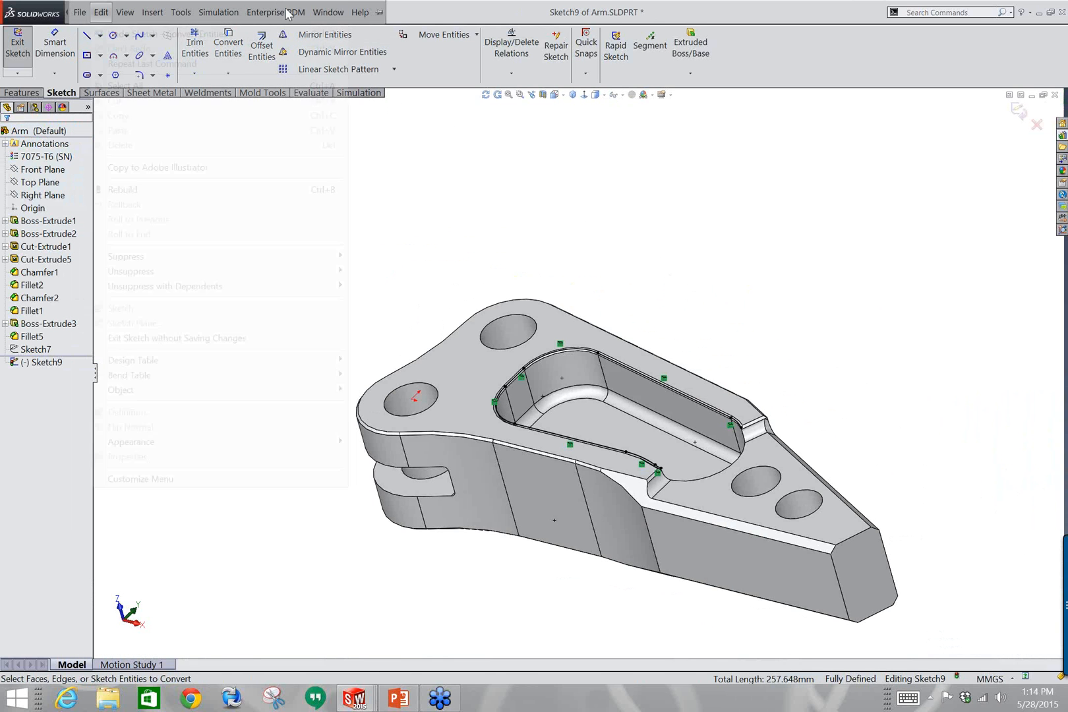
mouse_move(327, 11)
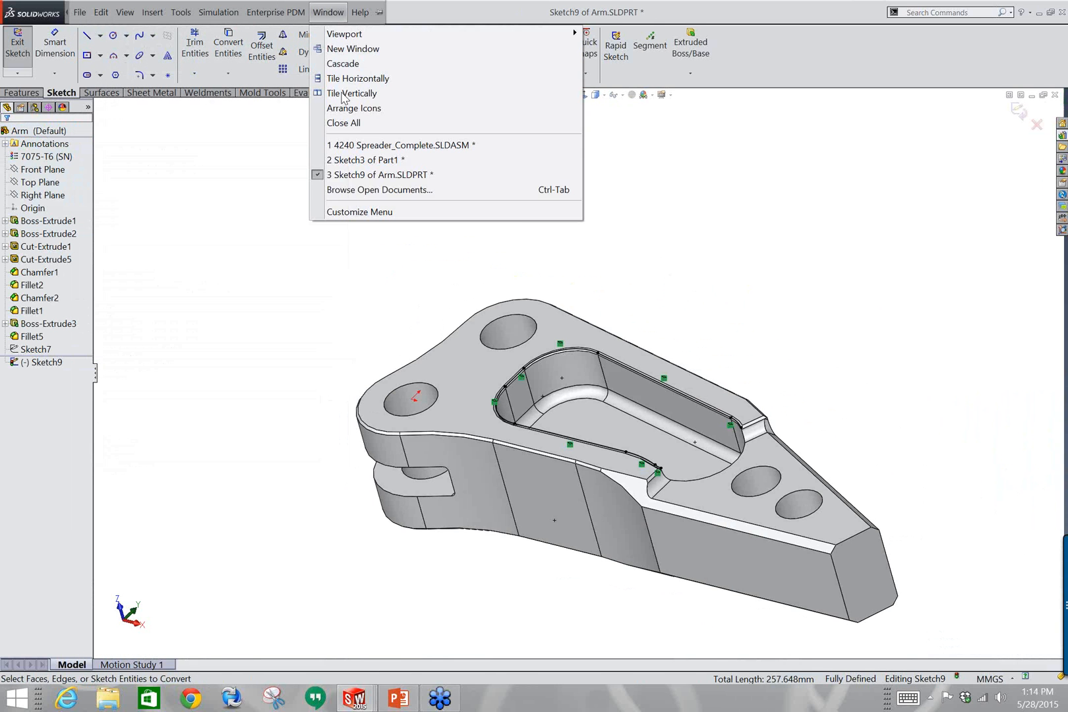
click(361, 145)
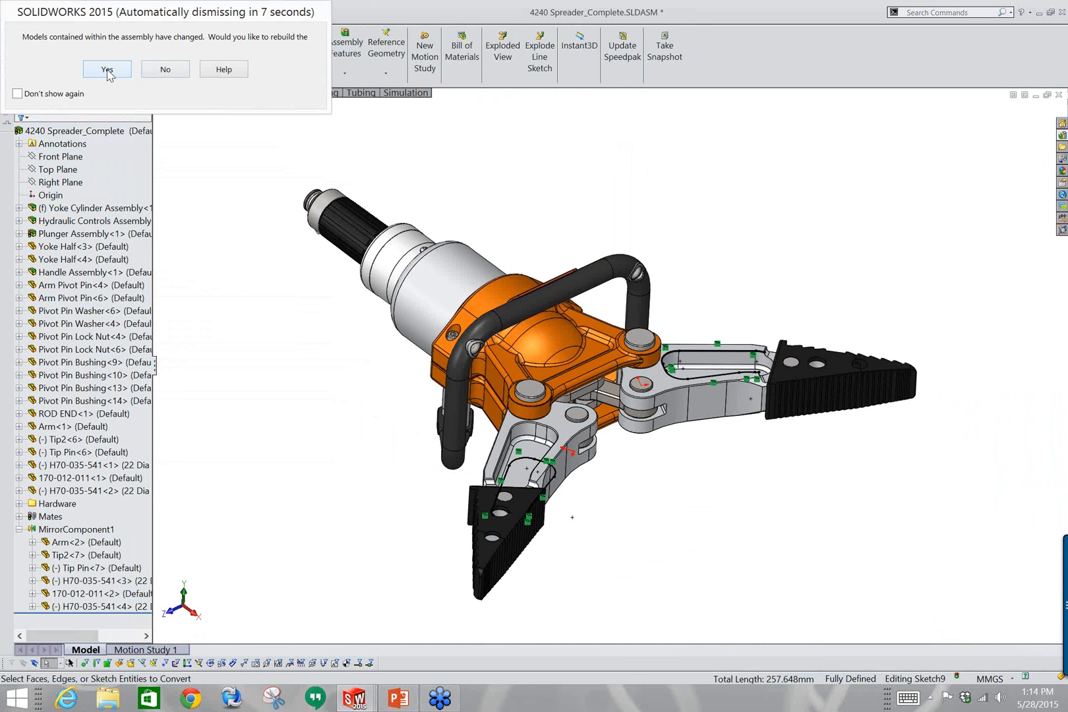
click(165, 70)
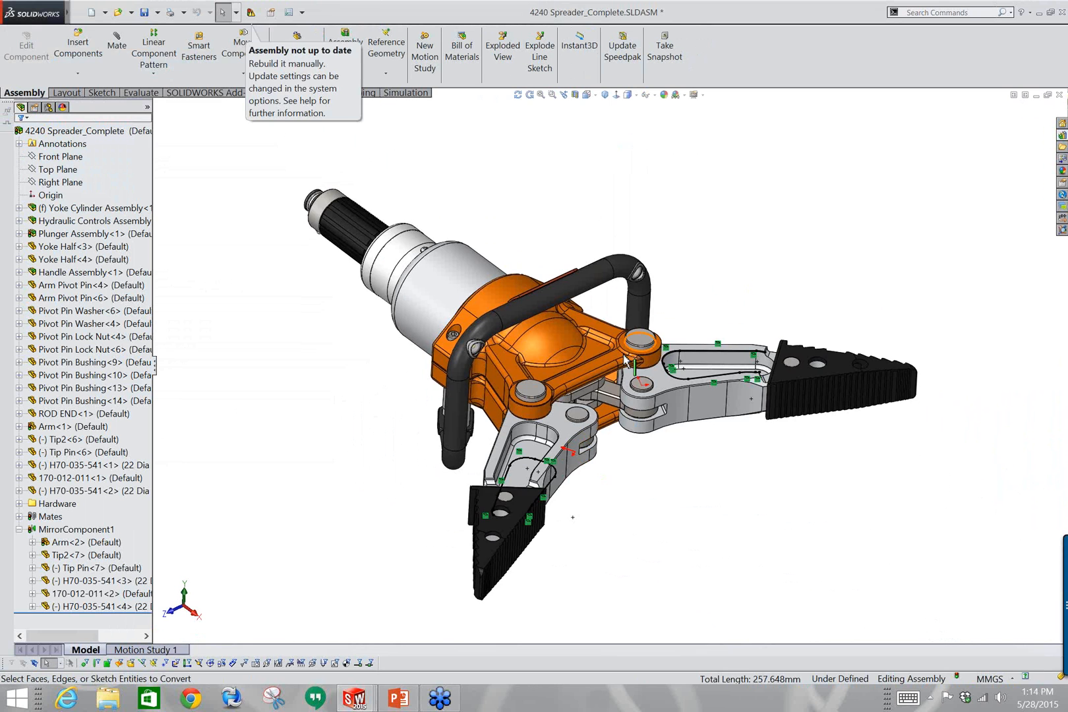
Open the assembly's black serrated Tip2 part in its own window.
scroll(627, 361, down, 2)
middle_drag(691, 417, 661, 530)
click(874, 429)
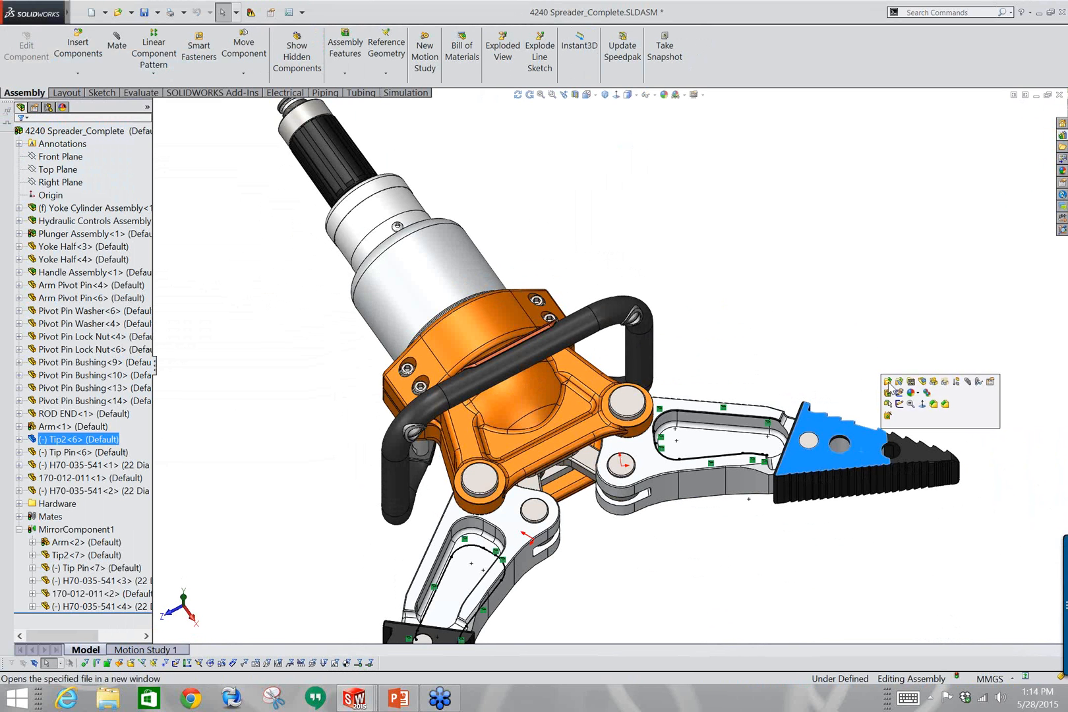
click(889, 382)
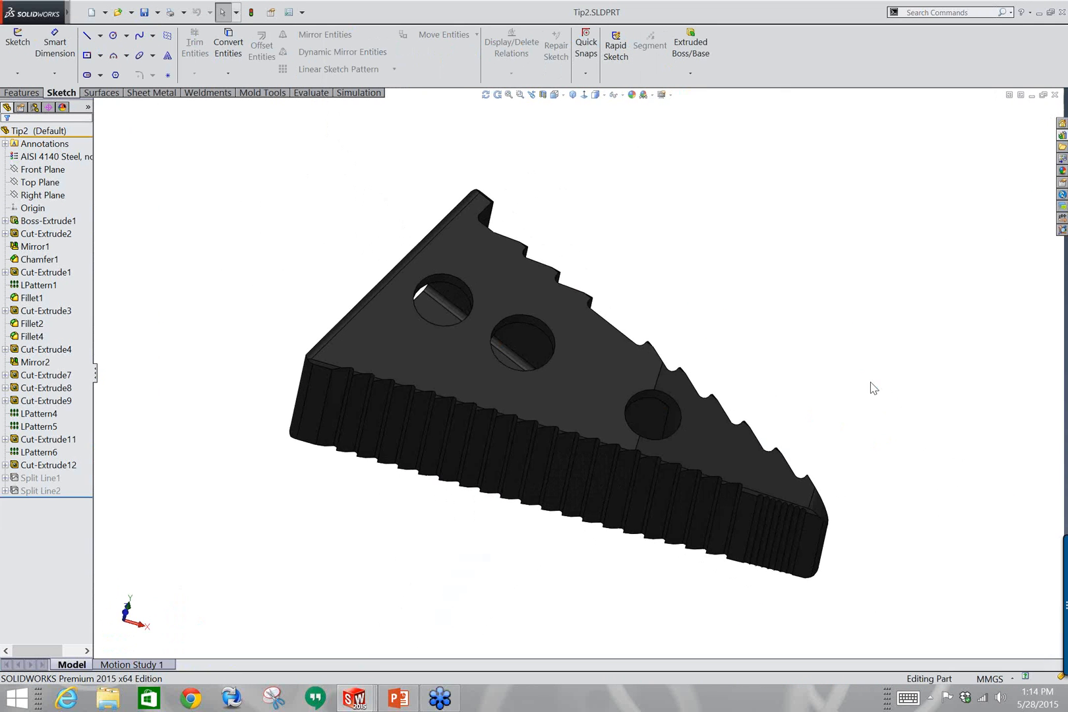
Examine Tip2's holes and the first serration groove, and expand Cut-Extrude1 in the feature tree to show its sketch.
scroll(544, 332, down, 3)
click(537, 327)
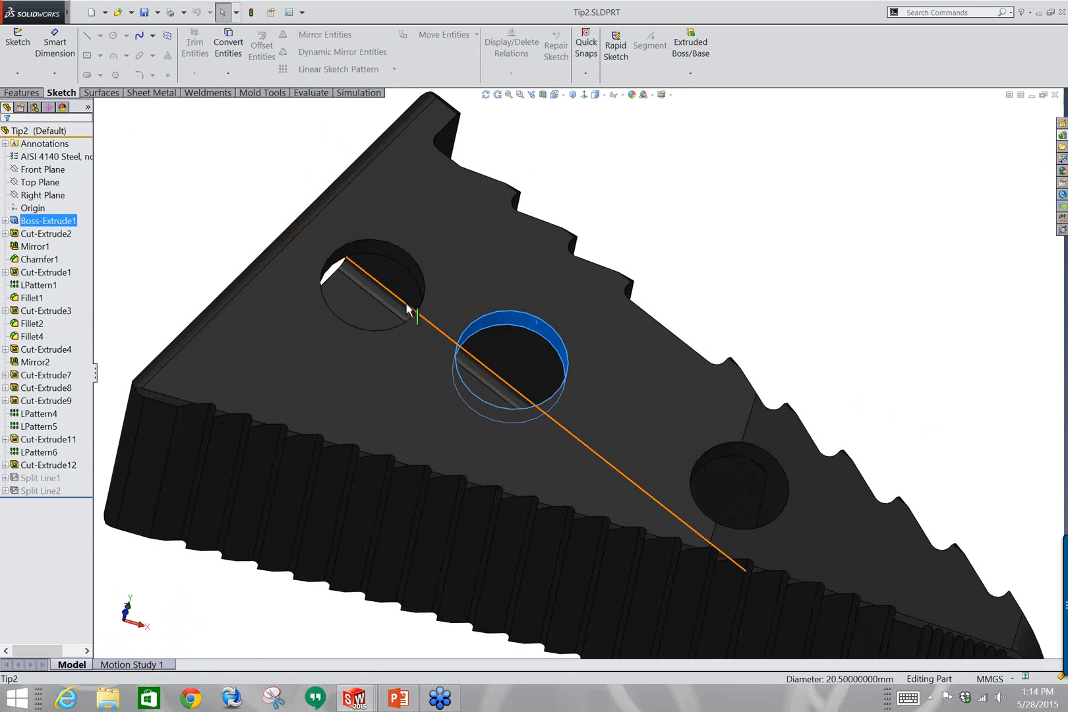
scroll(407, 308, up, 6)
click(66, 271)
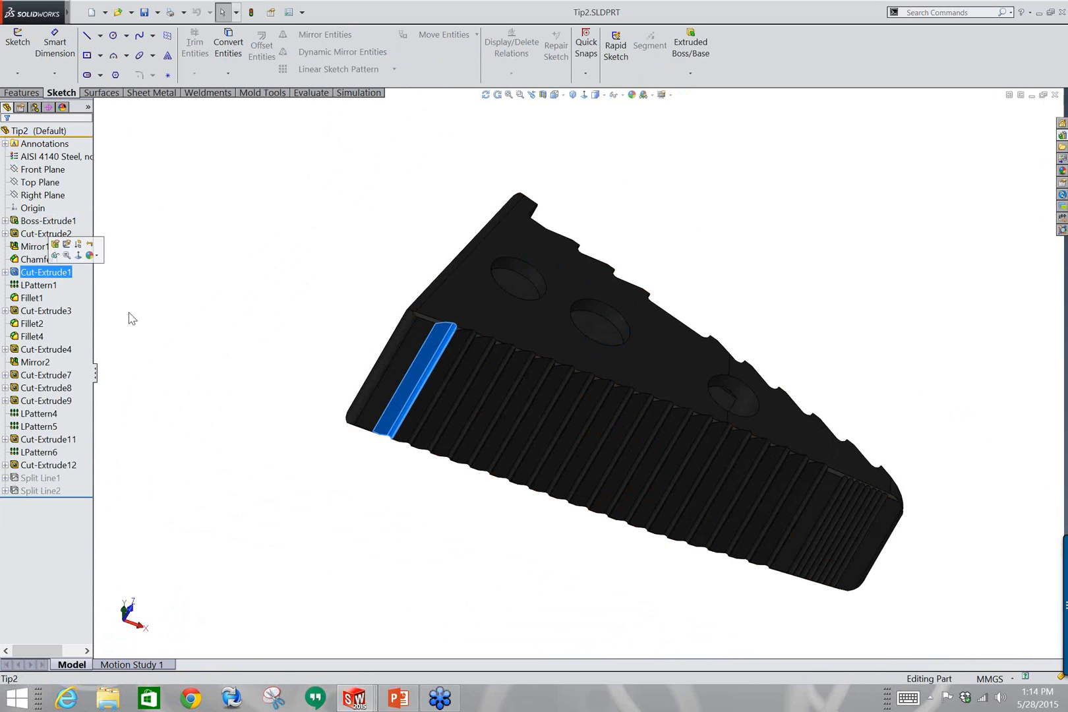
middle_drag(437, 388, 420, 389)
scroll(435, 374, down, 3)
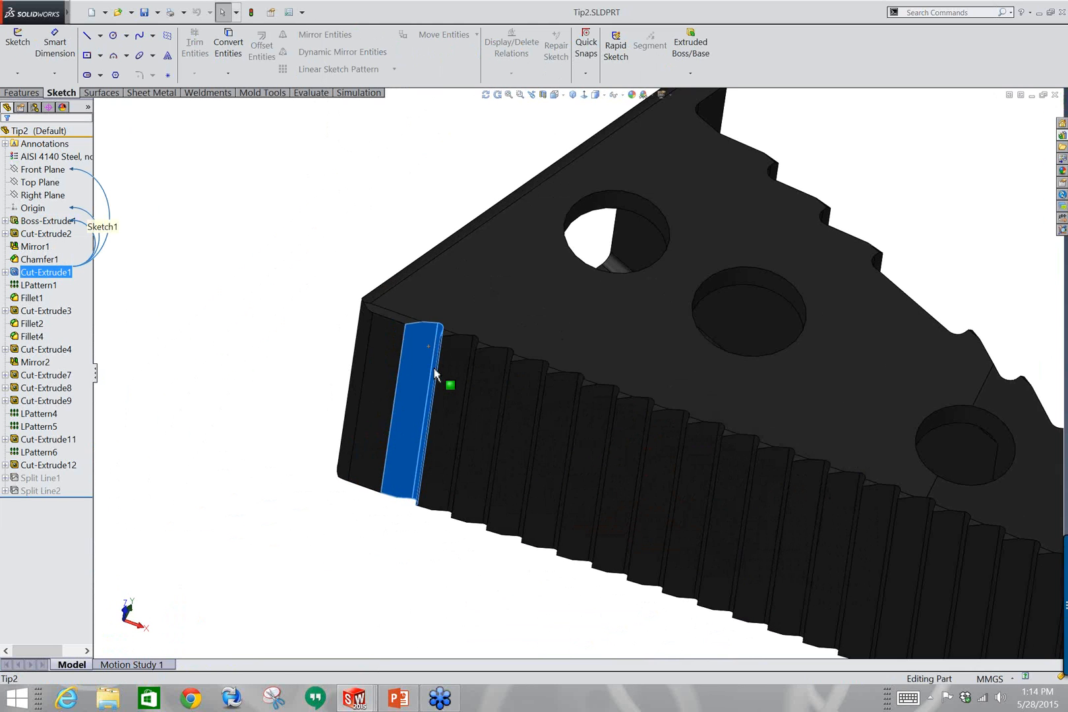
click(5, 272)
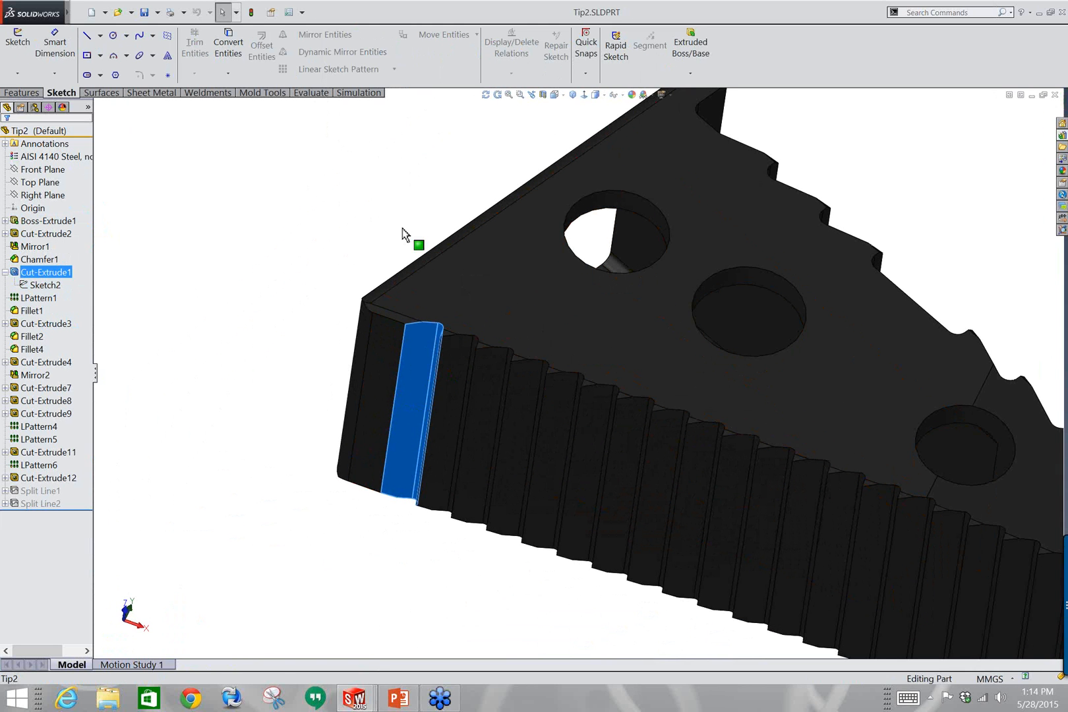
Tile the open document windows vertically so that Tip2, the spreader assembly and Arm are side by side.
mouse_move(65, 13)
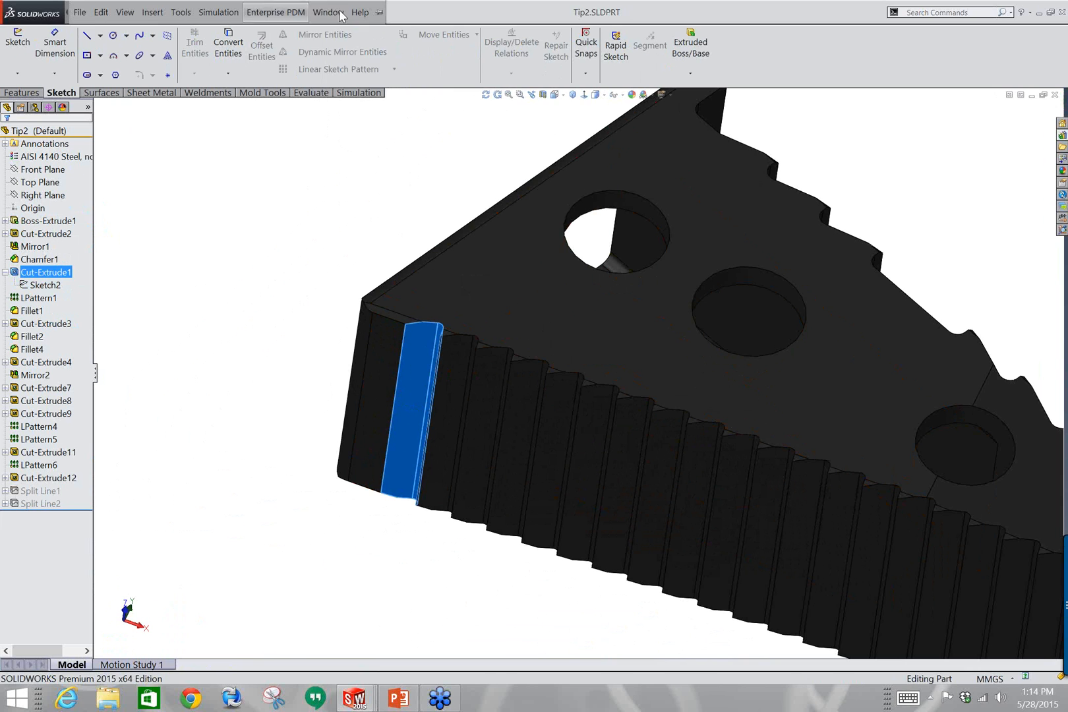
click(327, 11)
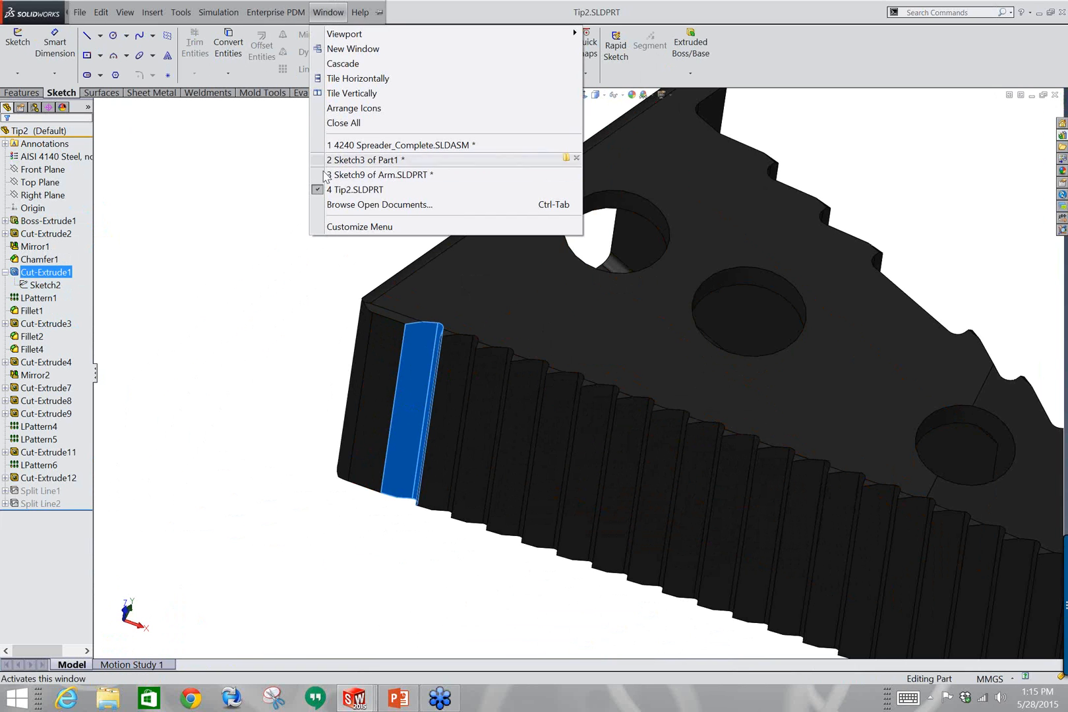
click(254, 143)
mouse_move(46, 10)
click(323, 11)
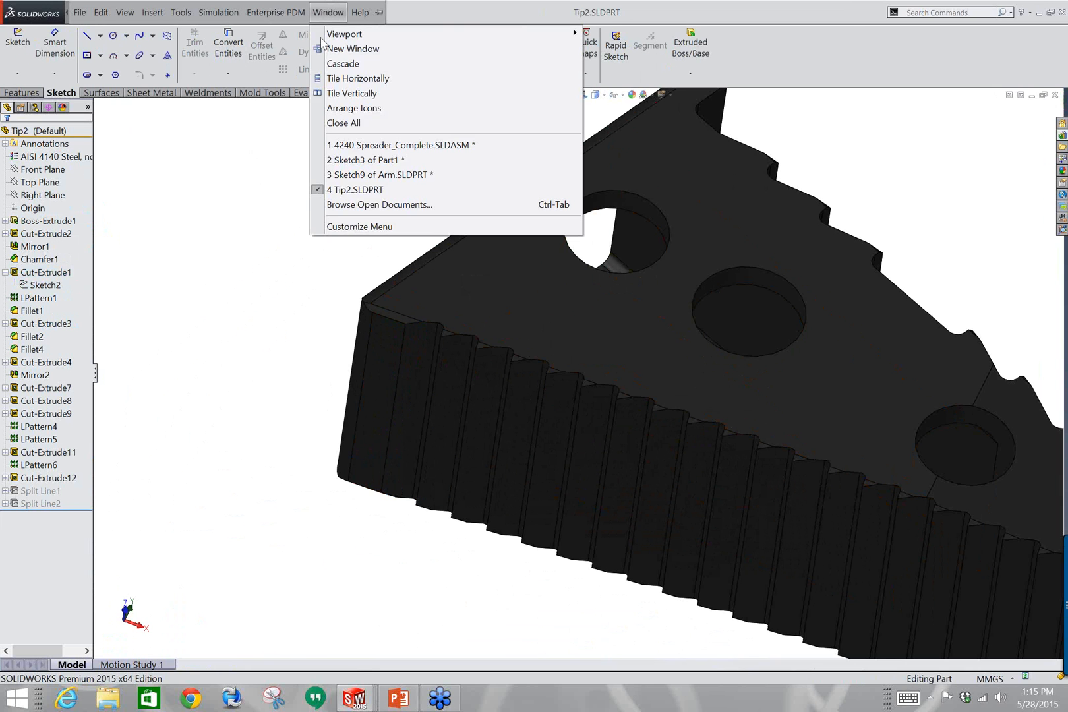
click(342, 93)
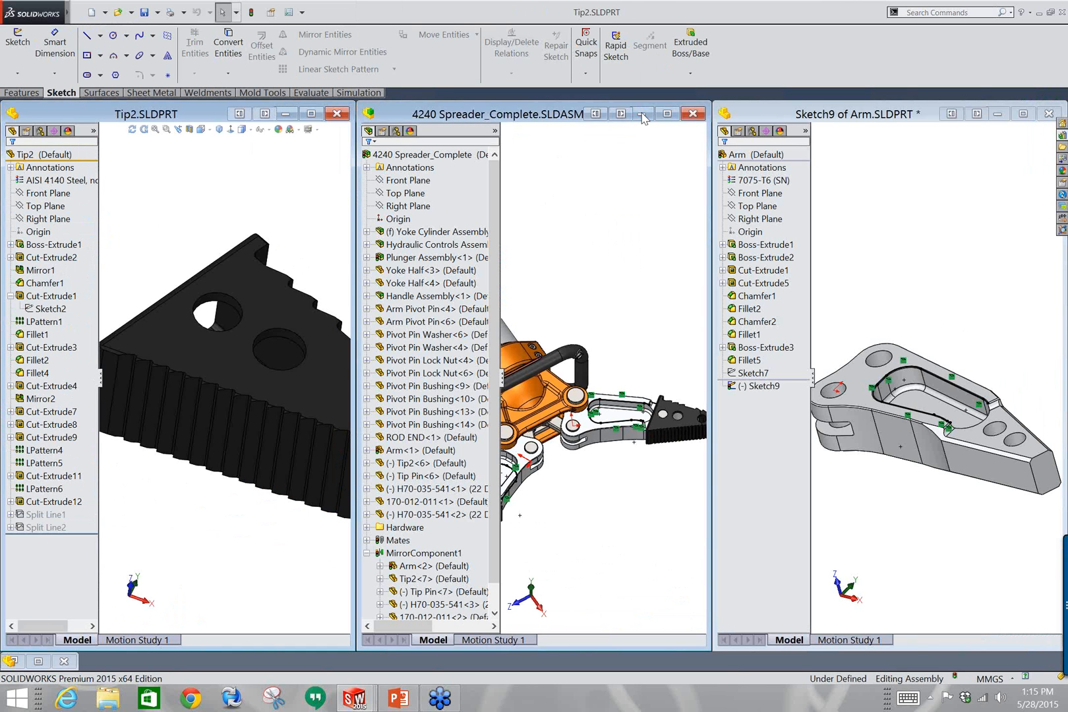
Minimize the 4240 Spreader_Complete window and widen the Tip2 window up to the Arm window.
click(646, 118)
click(643, 114)
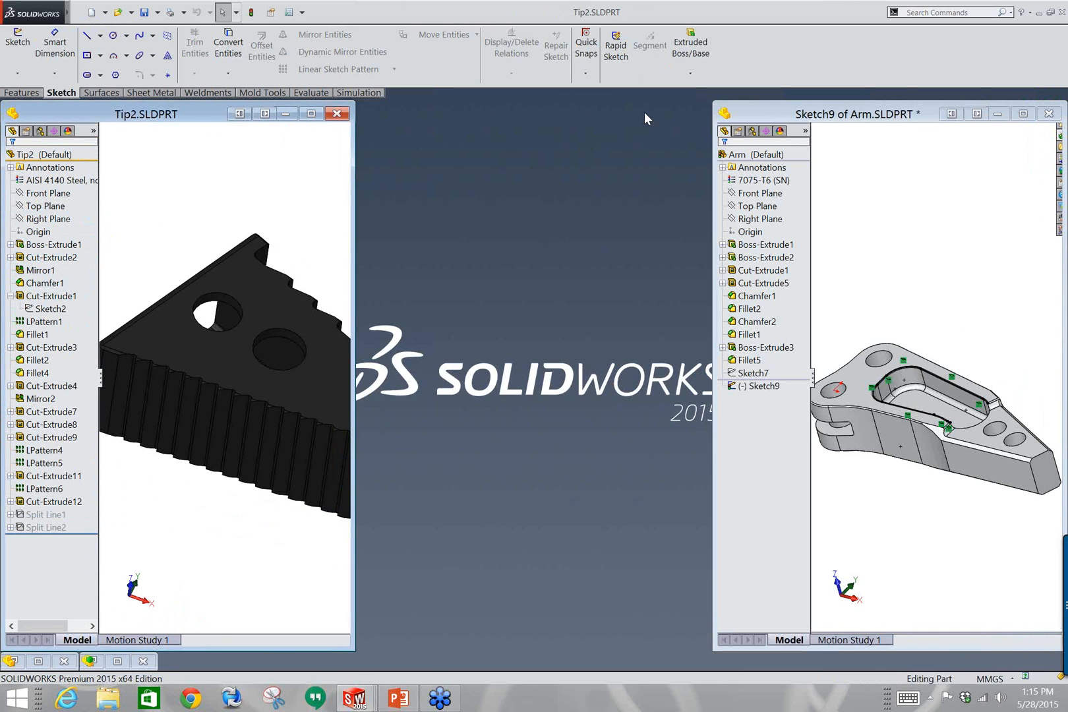
mouse_move(366, 188)
mouse_down()
mouse_move(683, 202)
mouse_move(632, 210)
mouse_move(633, 222)
mouse_up()
Try to copy Cut-Extrude3 from Tip2 into the Arm part, and exit Arm's open Sketch9.
click(46, 347)
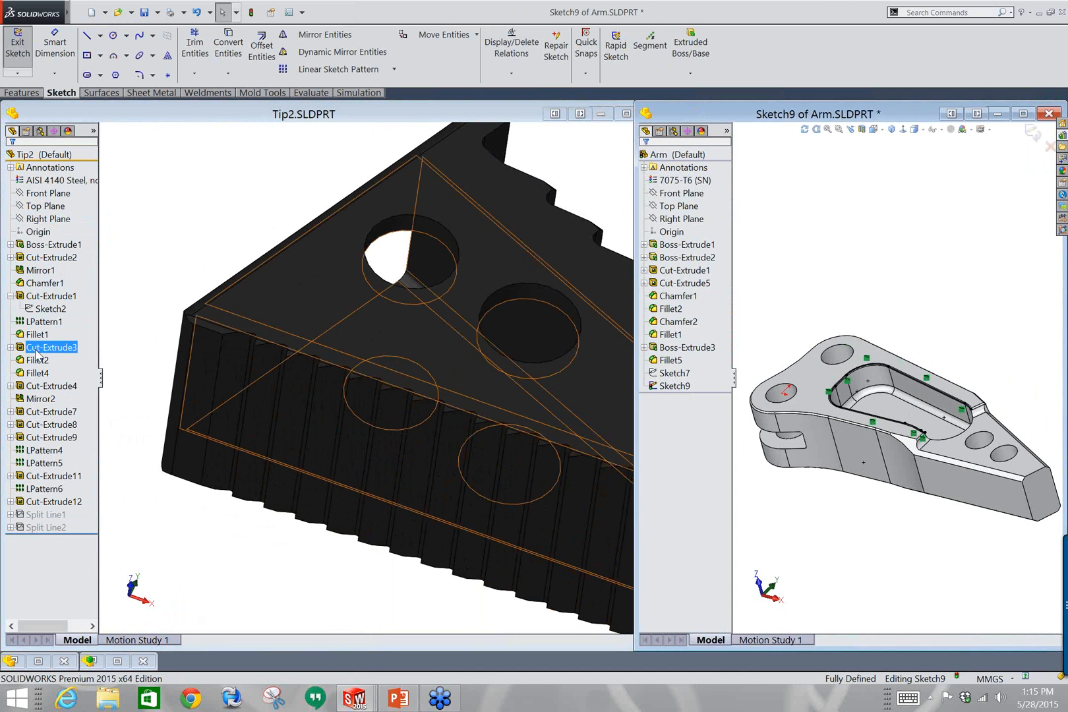
mouse_move(36, 351)
mouse_down()
mouse_move(99, 363)
mouse_move(927, 247)
mouse_up()
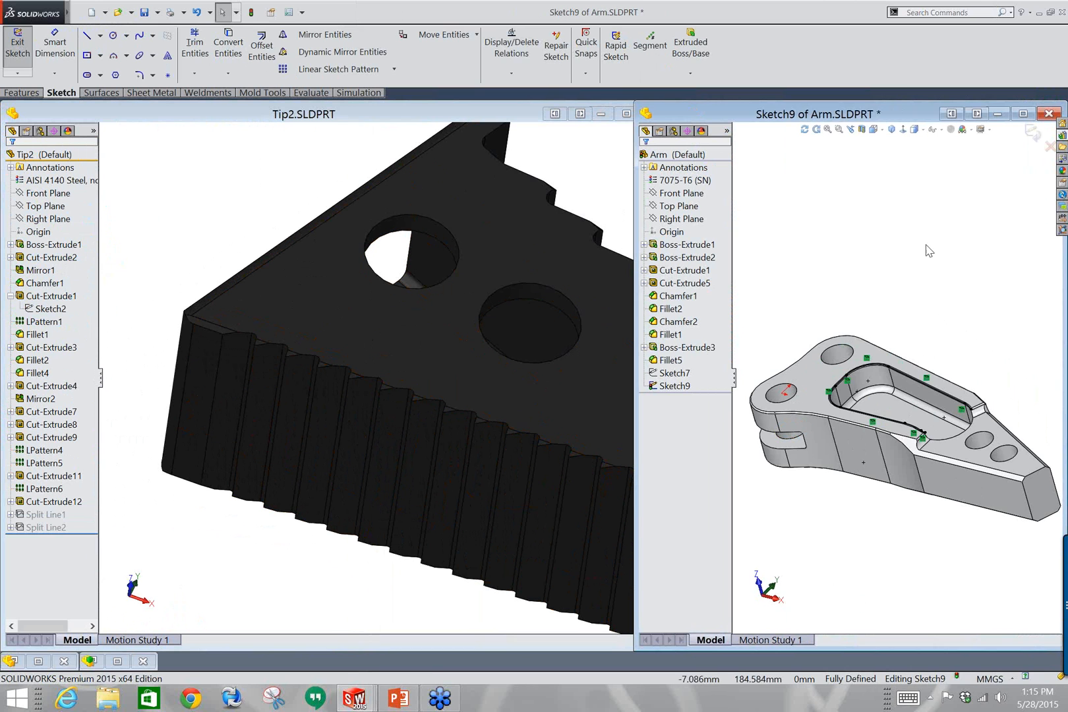
click(1034, 135)
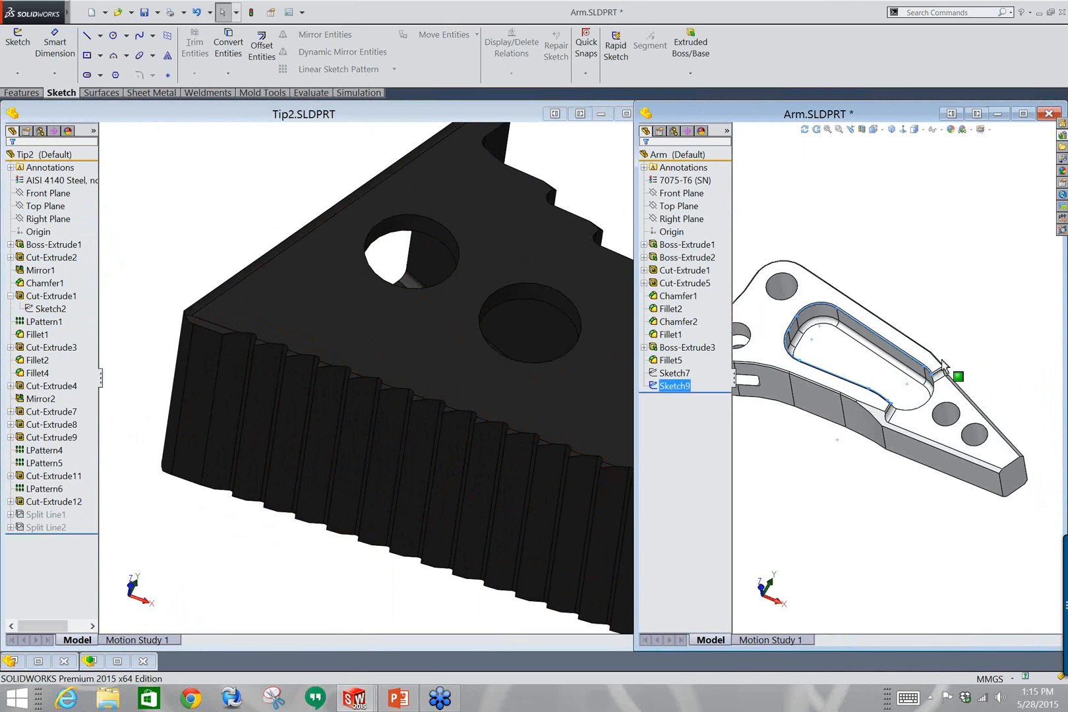
Try to copy Tip2's first serration cut, Cut-Extrude1, onto the Arm, and narrow the Tip2 window to uncover Arm's feature tree.
click(42, 297)
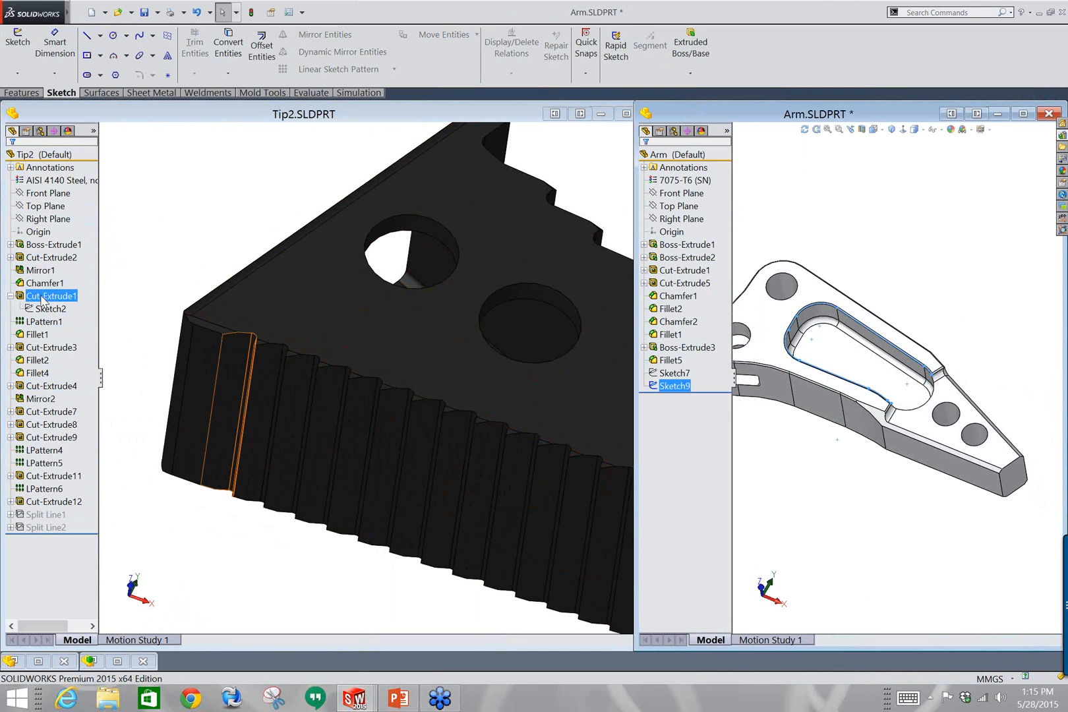
drag(41, 295, 900, 442)
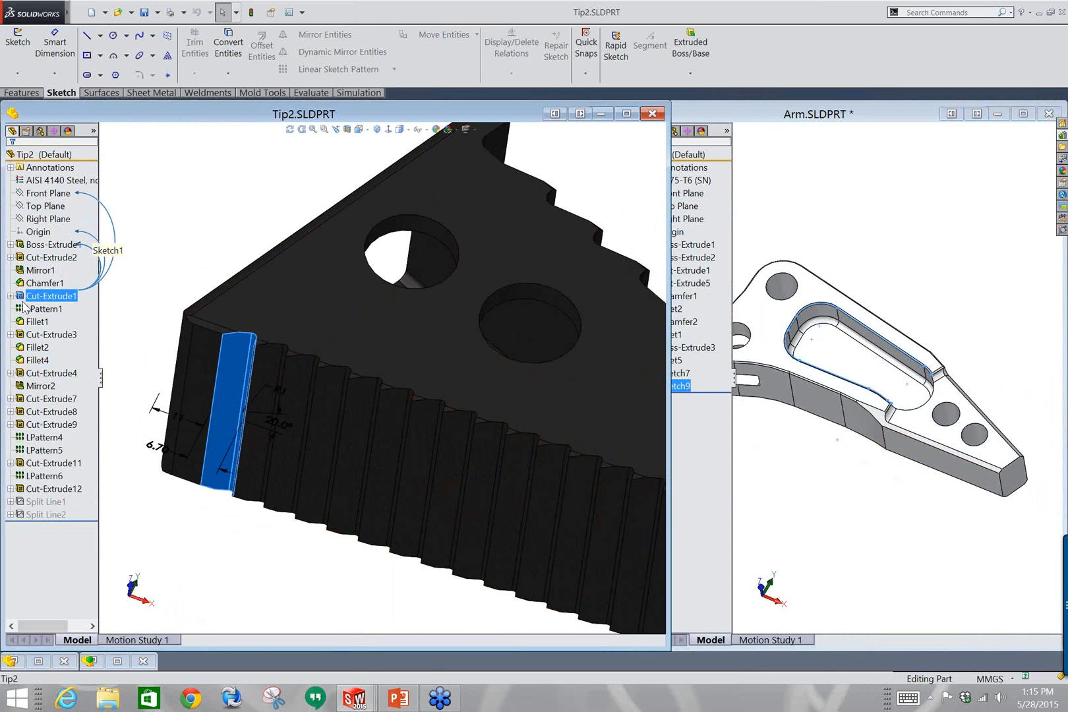
drag(22, 301, 597, 375)
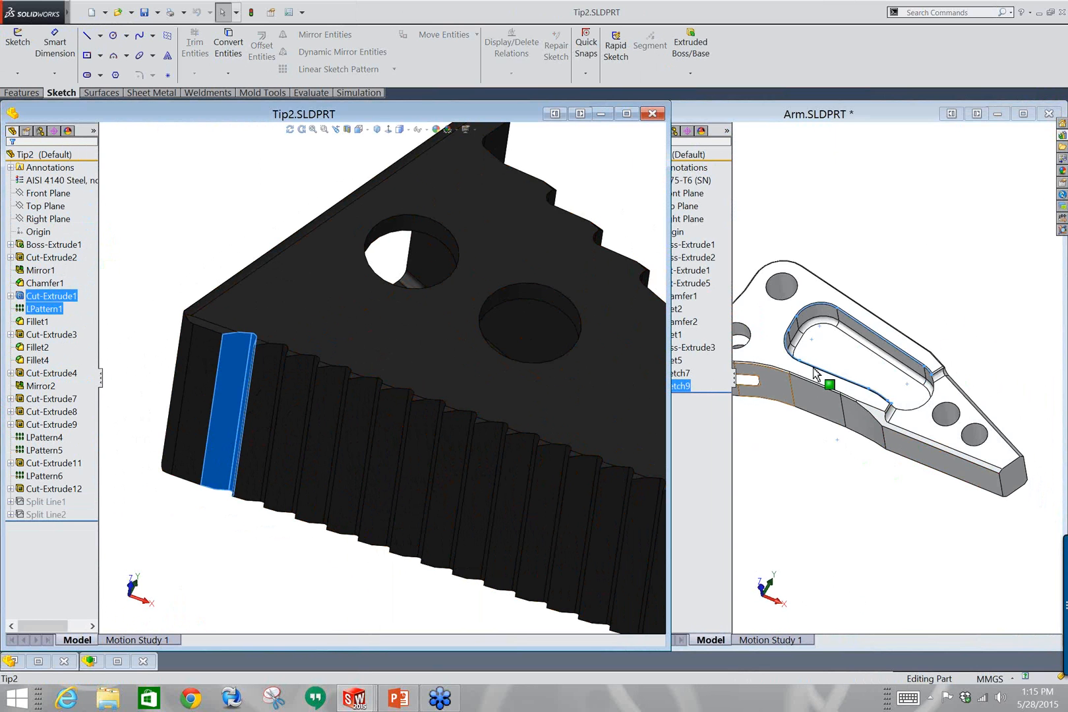
drag(818, 375, 742, 307)
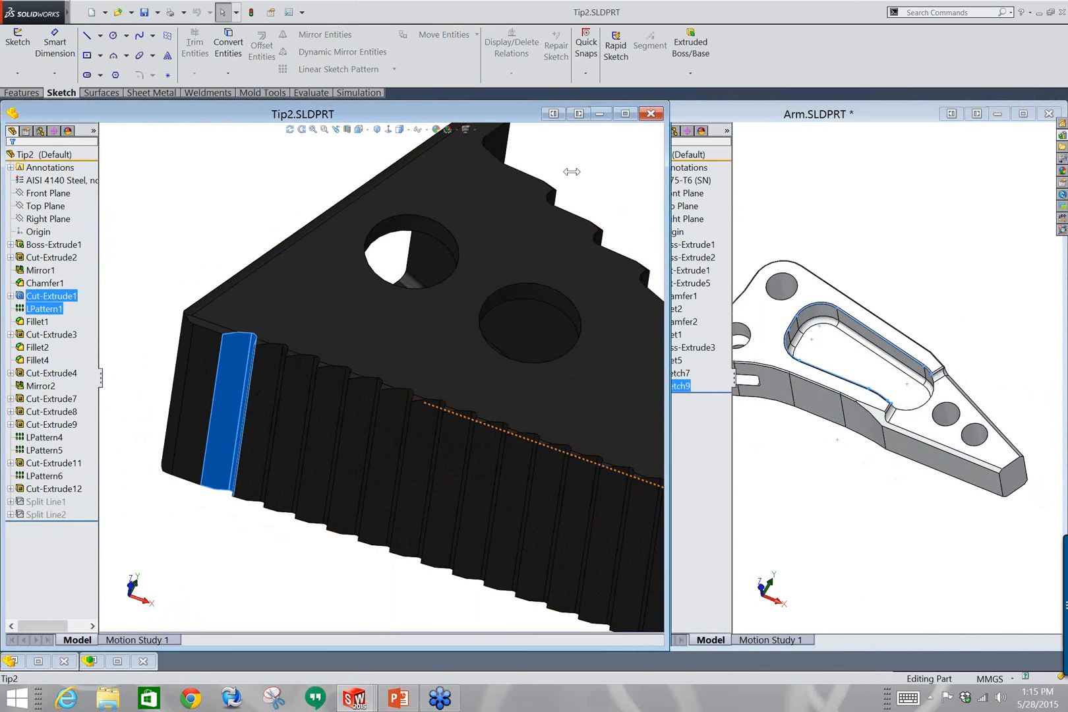
drag(666, 161, 595, 161)
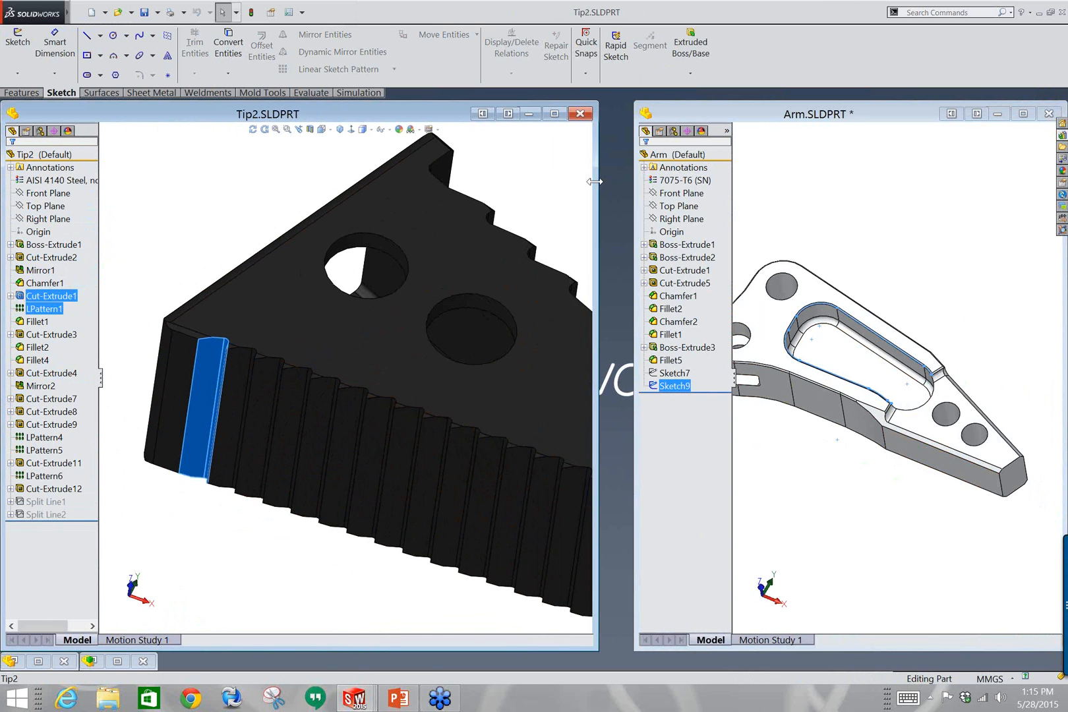
Select LPattern1 together with Cut-Extrude1 in Tip2 and try to copy both features onto the Arm.
click(20, 308)
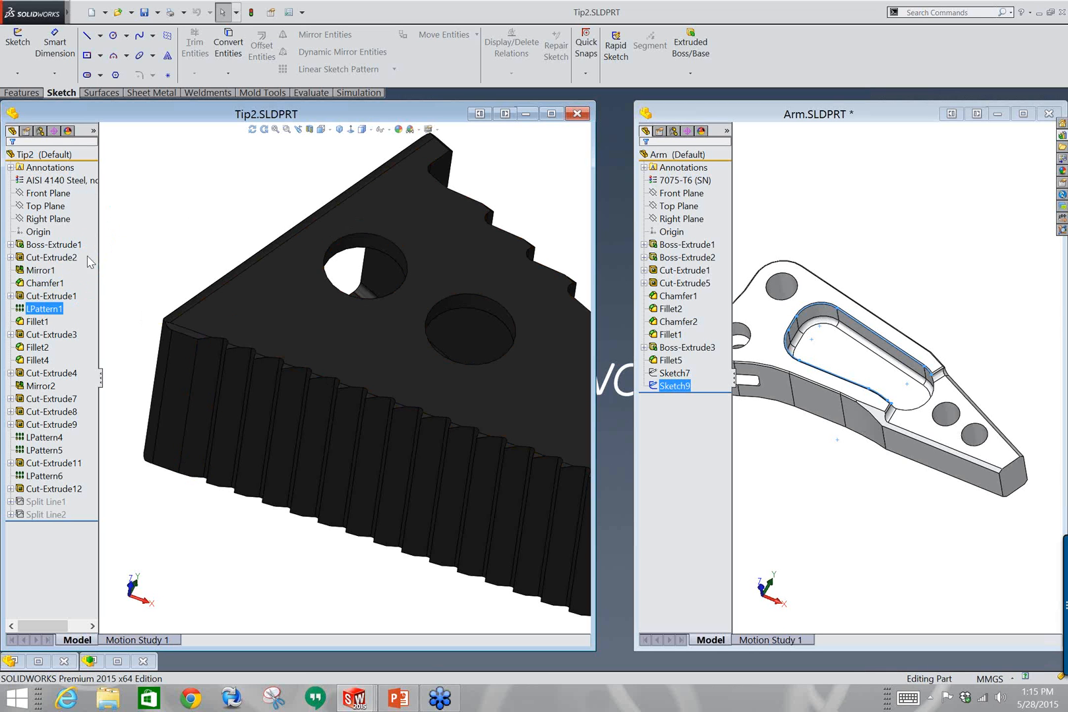
ctrl+click(21, 296)
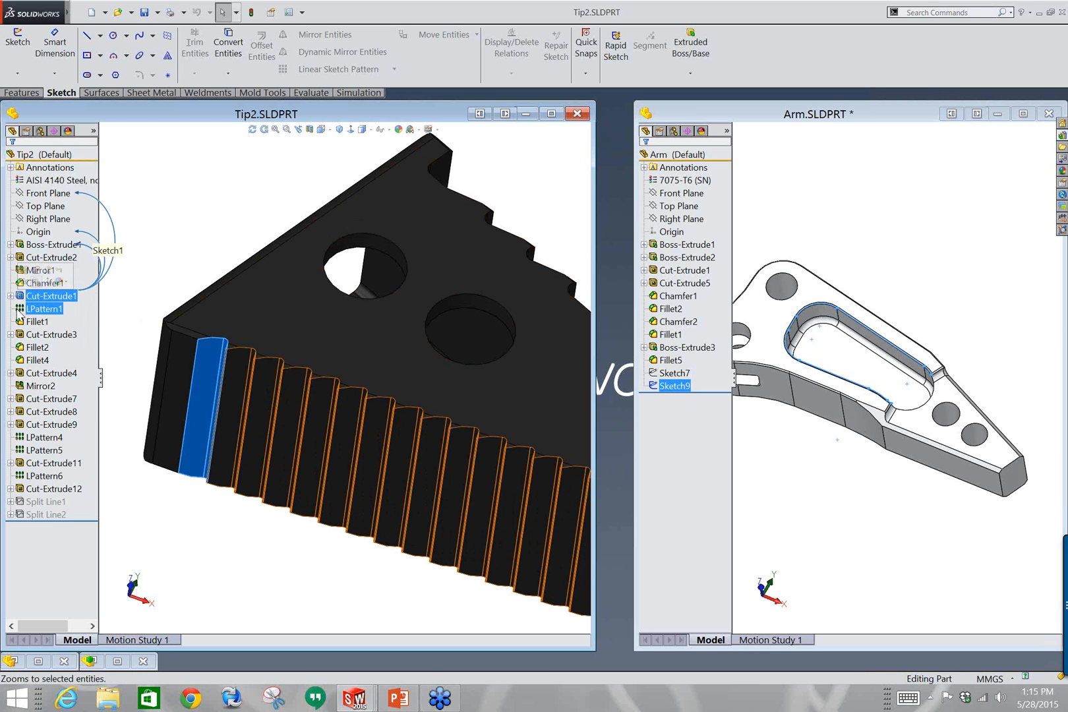
click(21, 302)
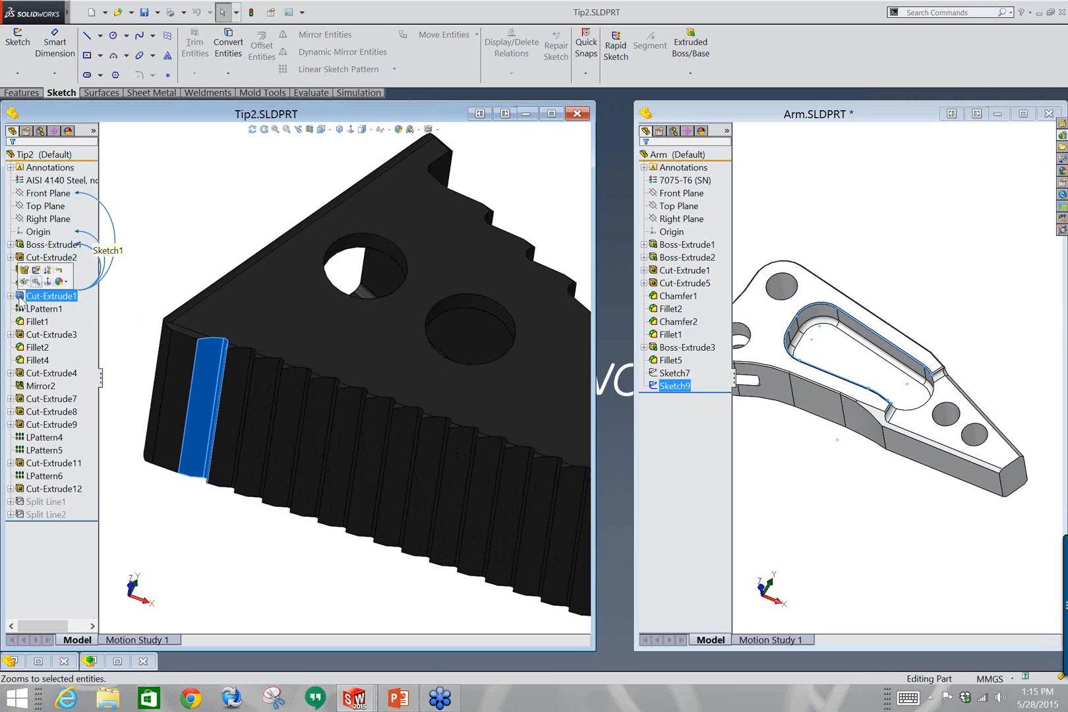
drag(20, 298, 809, 458)
mouse_move(950, 285)
middle_down()
mouse_move(926, 293)
mouse_move(895, 455)
mouse_move(910, 439)
middle_up()
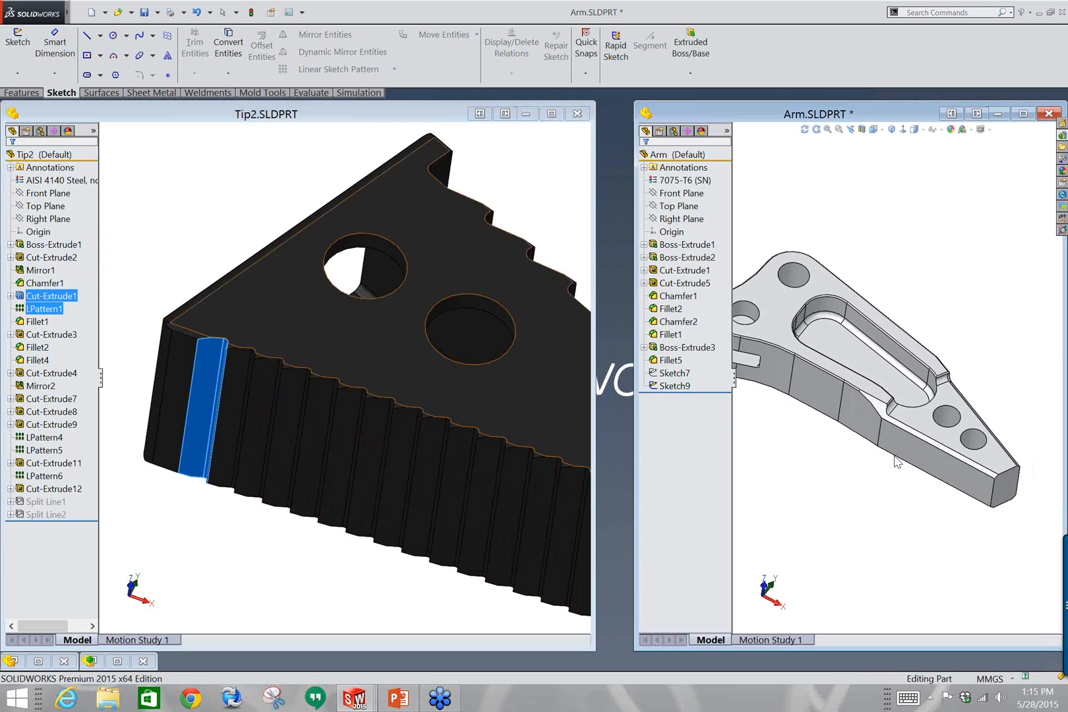
Examine Tip2's Cut-Extrude1, Cut-Extrude2, Mirror1 and Cut-Extrude4 as candidates for copying to the Arm part.
click(52, 296)
mouse_move(915, 436)
mouse_down()
mouse_move(923, 463)
mouse_move(995, 490)
mouse_move(99, 234)
mouse_move(119, 245)
mouse_up()
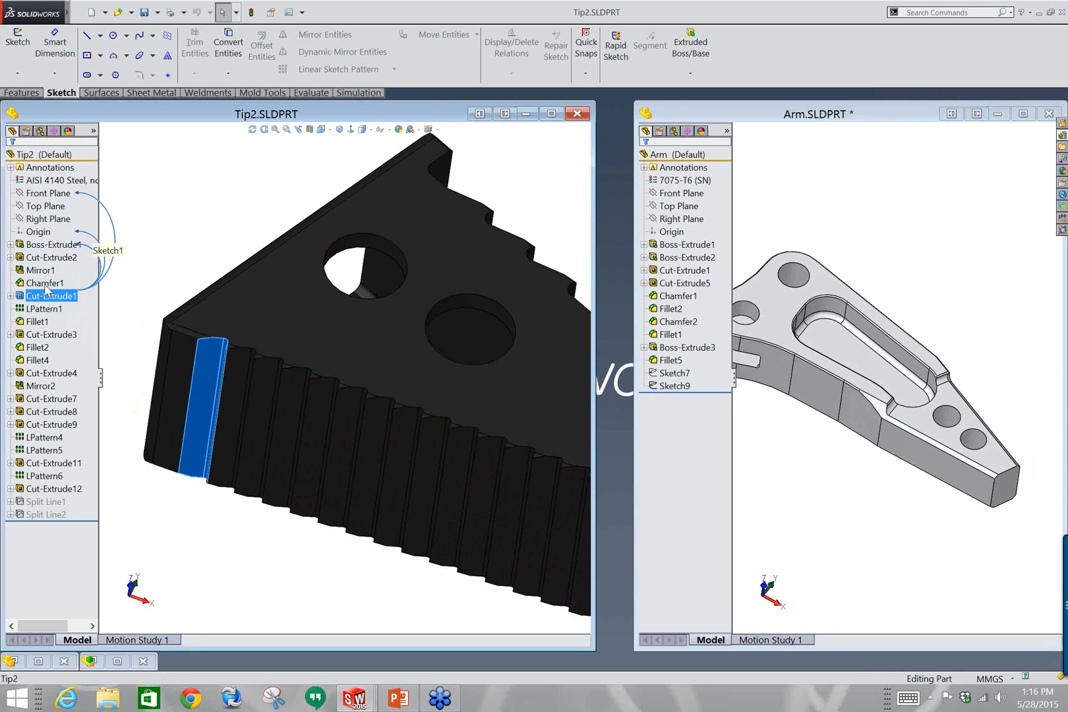
ctrl+click(49, 258)
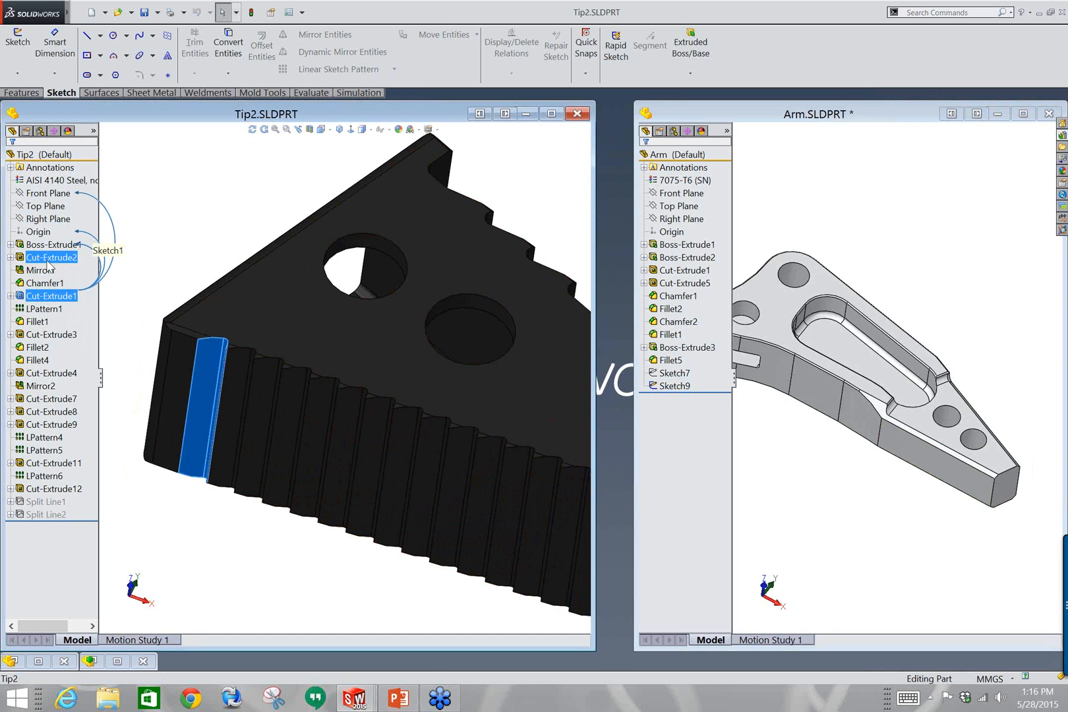
ctrl+click(46, 259)
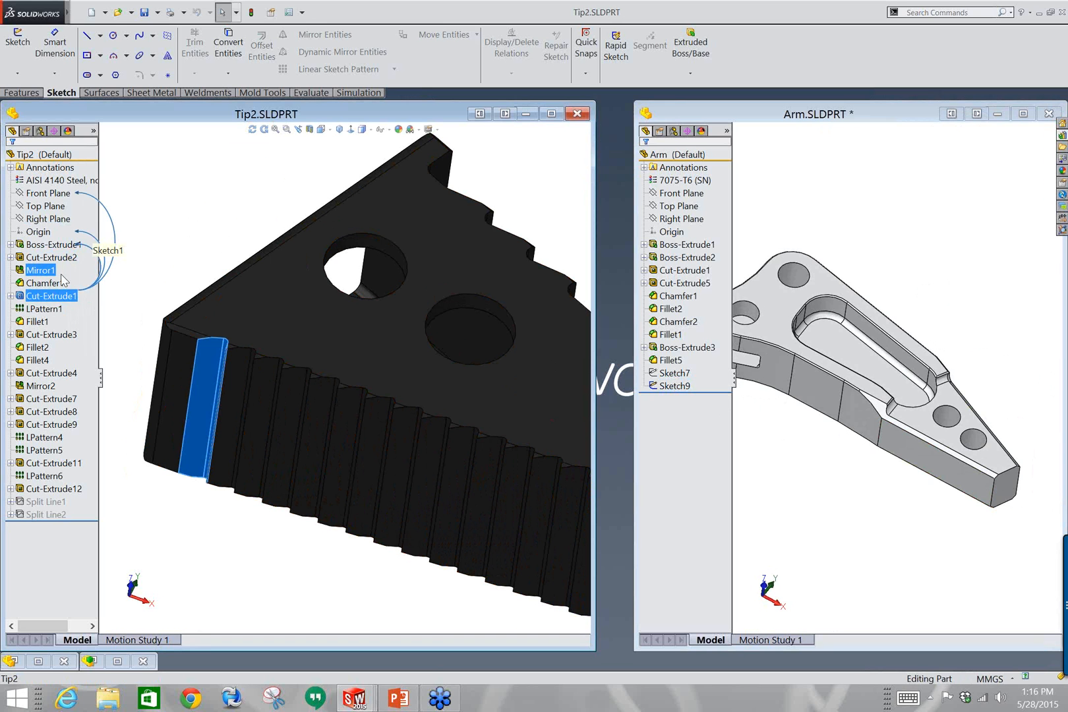
ctrl+click(52, 374)
click(51, 378)
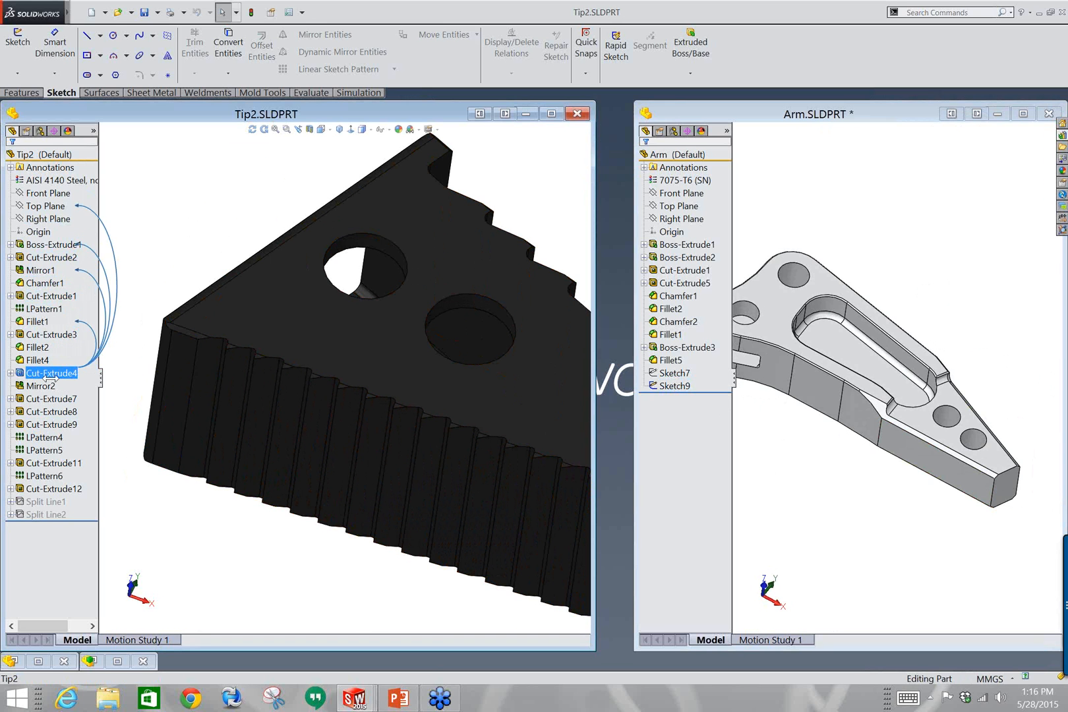
click(946, 417)
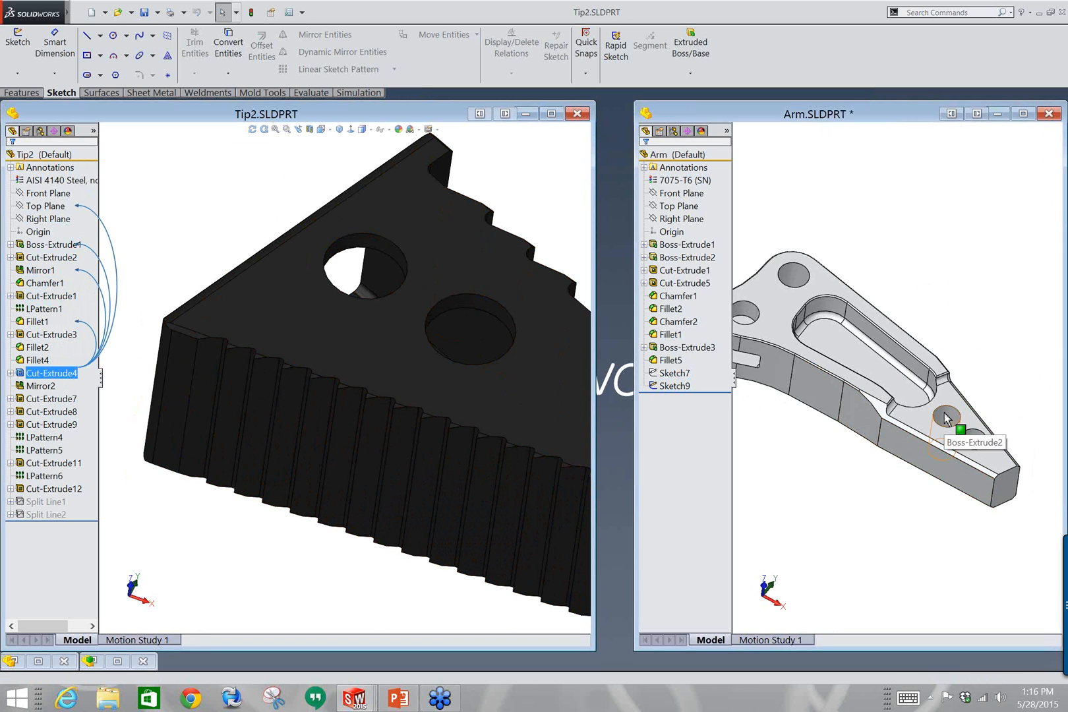
Highlight Arm's Cut-Extrude5, Cut-Extrude1 and Boss-Extrude3, try to copy Cut-Extrude1 onto Tip2, and clear the selection.
click(679, 285)
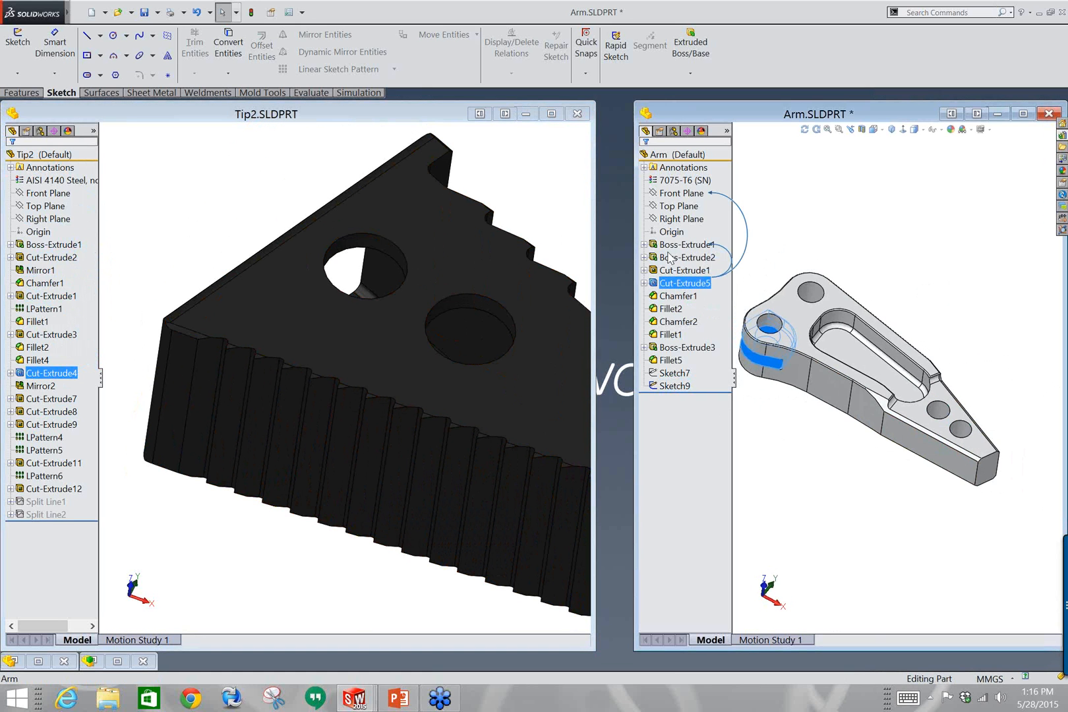
ctrl+click(678, 275)
click(678, 276)
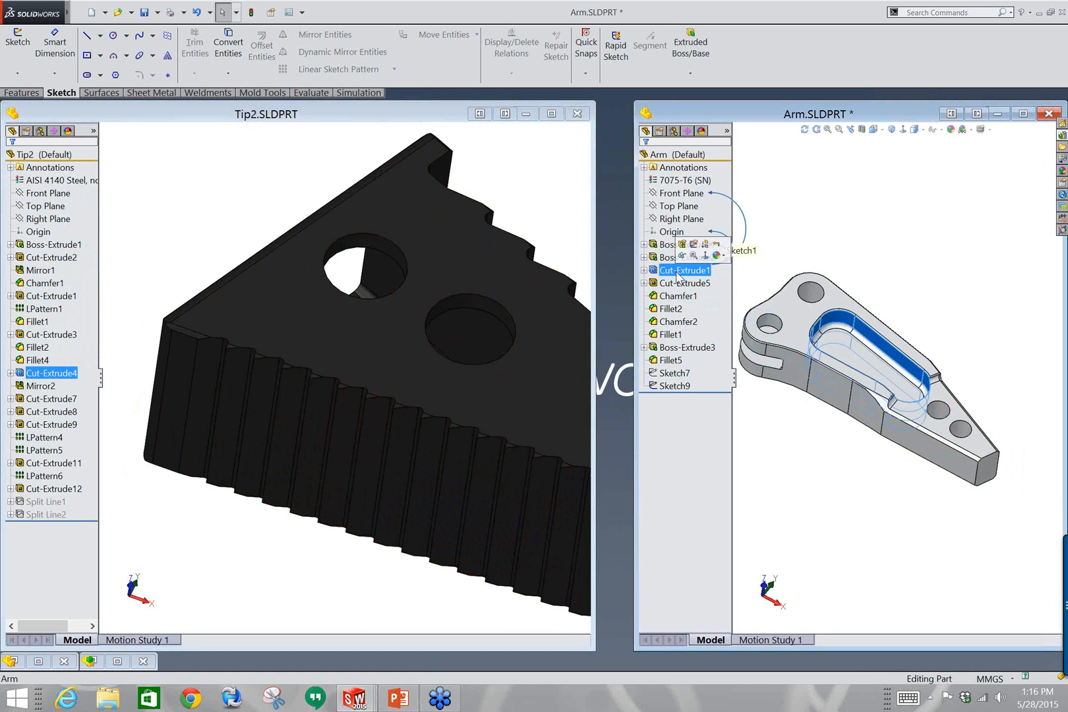
ctrl+click(676, 349)
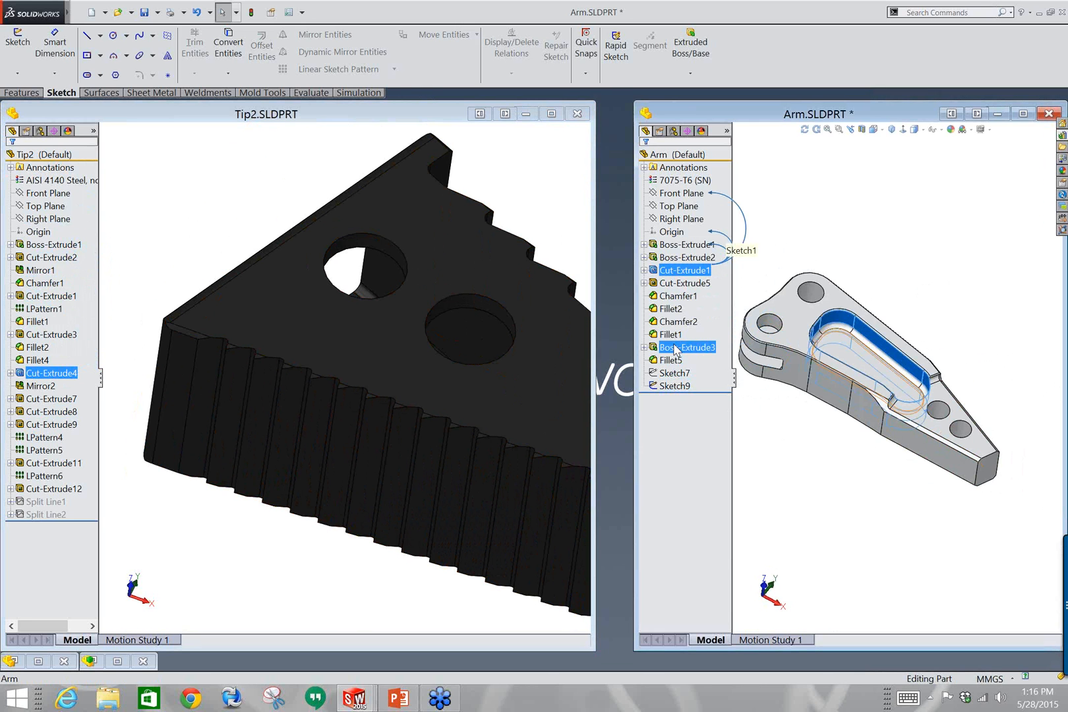
ctrl+click(676, 348)
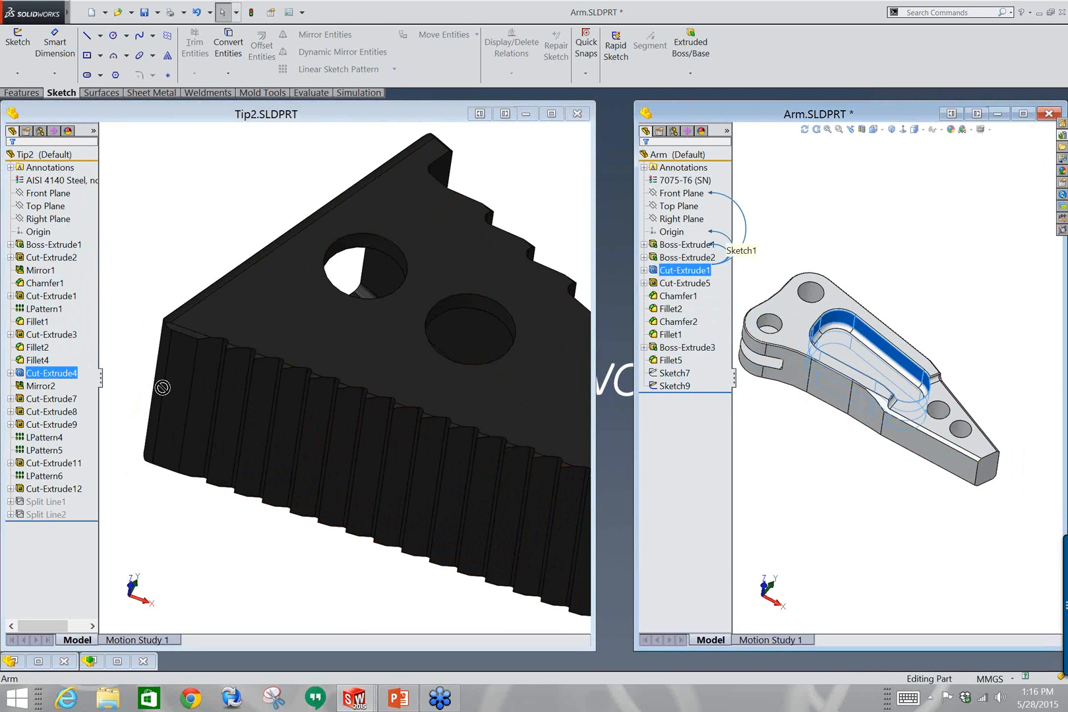
click(949, 254)
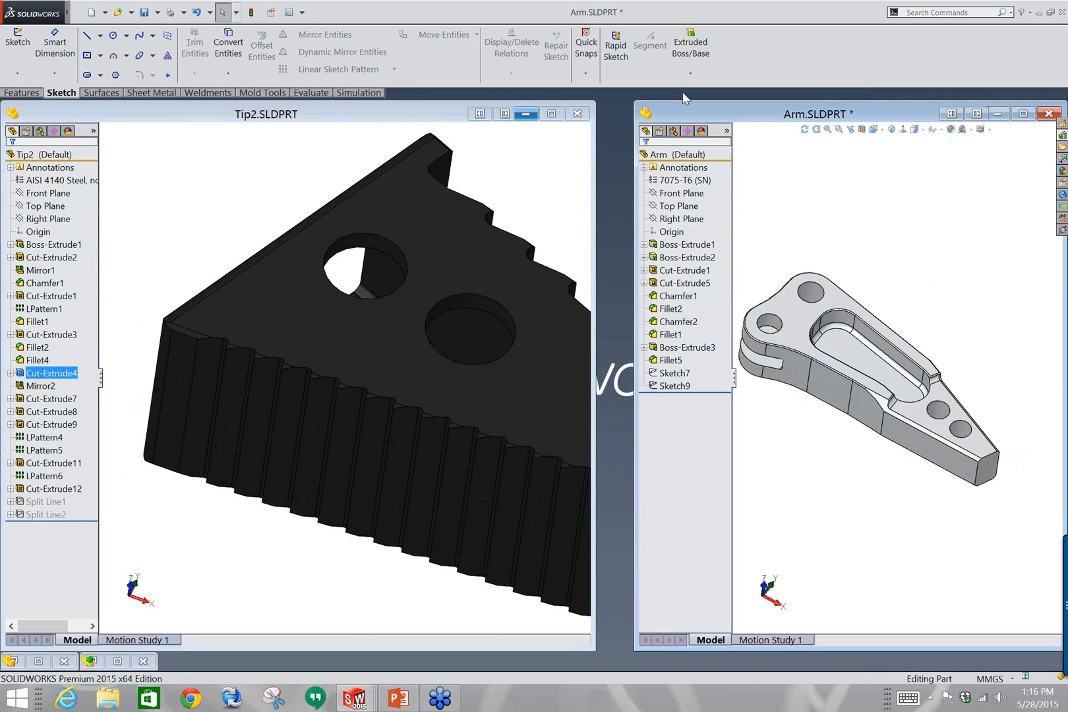
Maximize the Arm part's window and bring its pocket side into a closer view.
click(1024, 115)
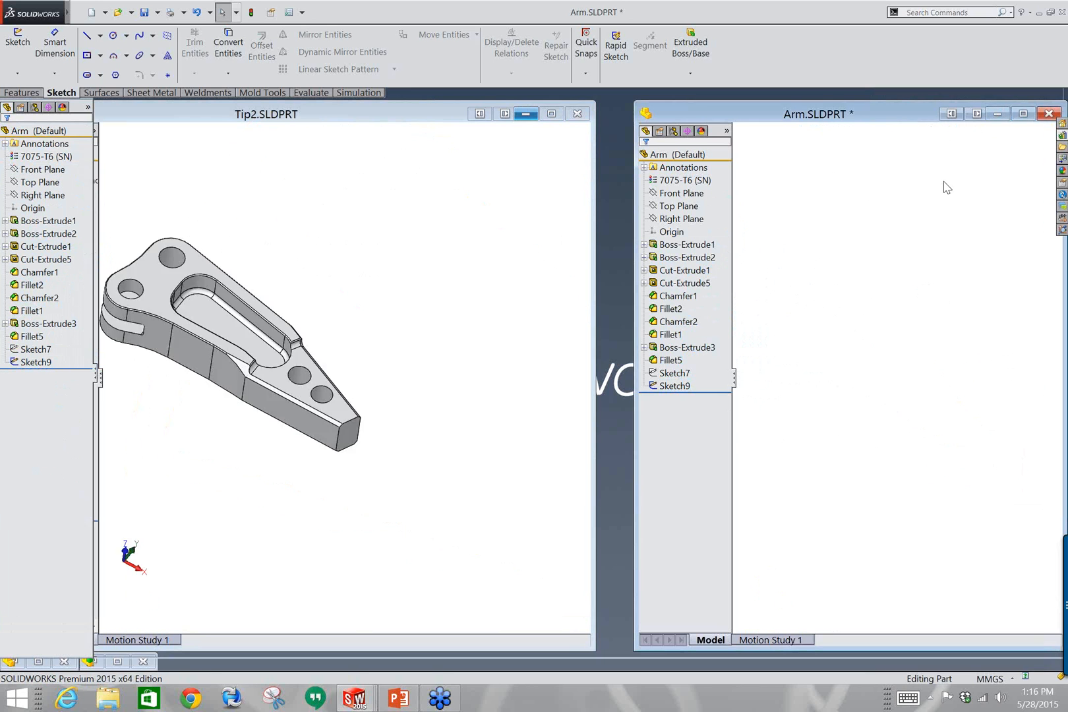
mouse_move(691, 370)
middle_down()
mouse_move(675, 355)
mouse_move(702, 380)
middle_up()
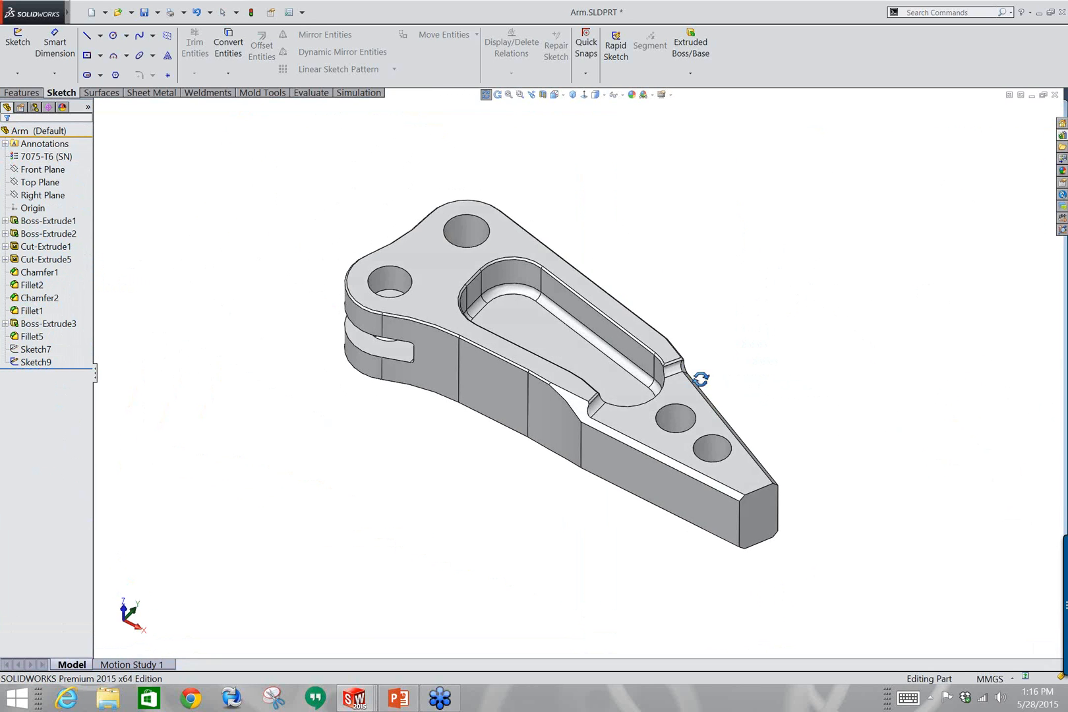
scroll(581, 393, down, 1)
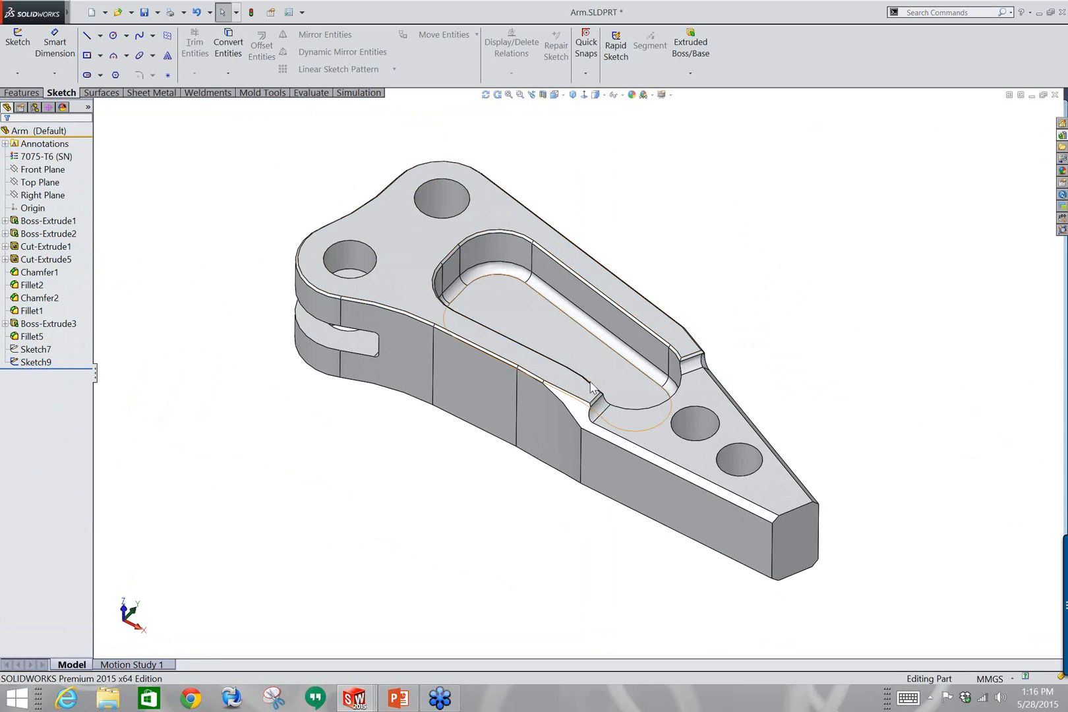
Set the Arm to the isometric view, open the standard view options, and compare the orientation with orbited views.
click(574, 96)
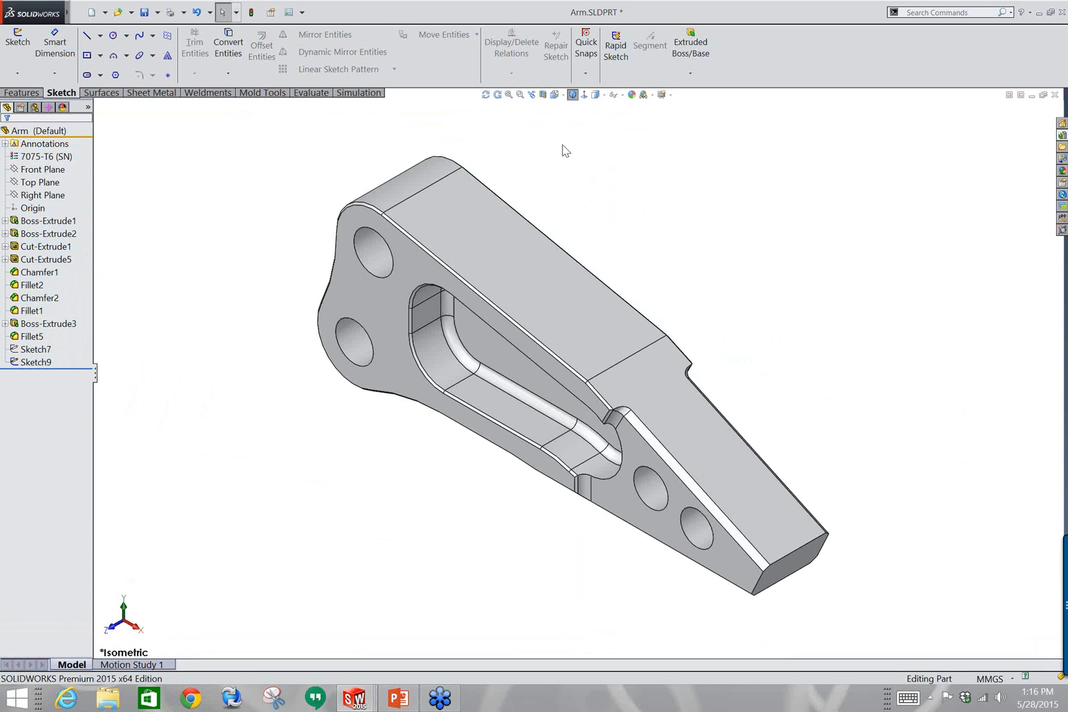
click(556, 95)
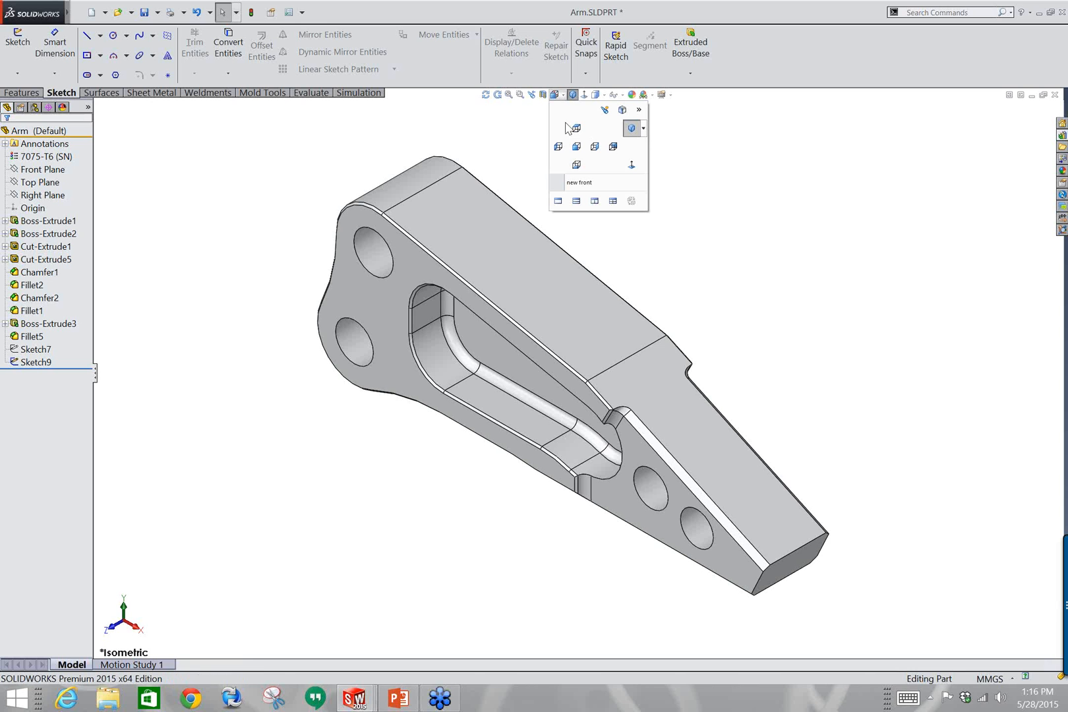
click(643, 128)
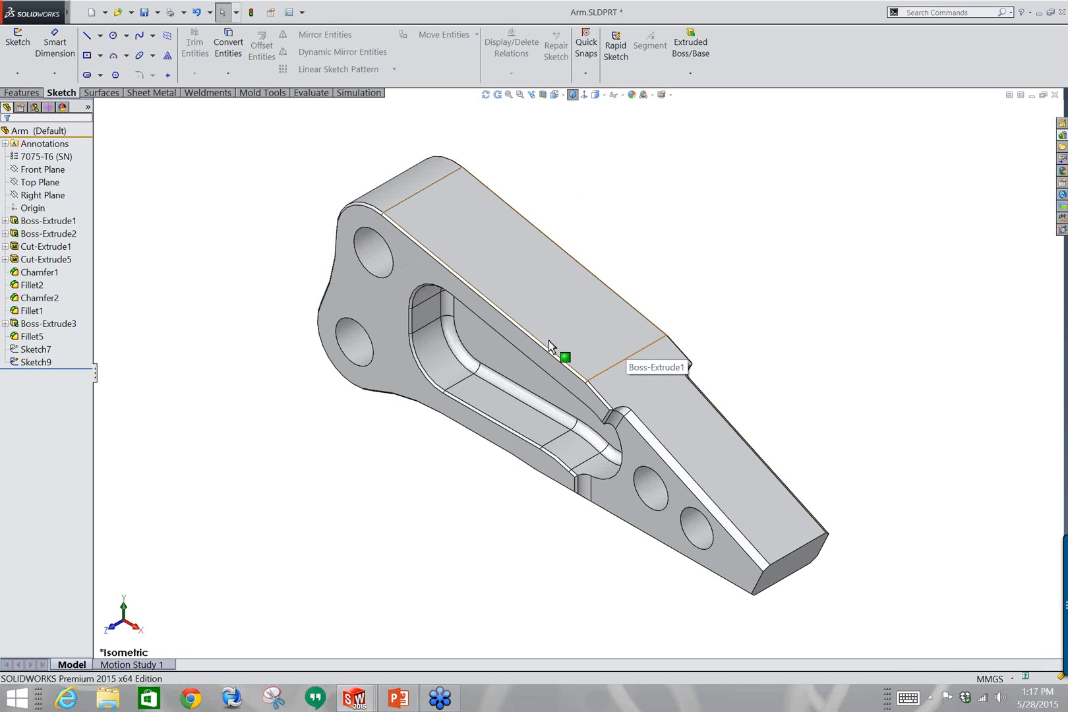
middle_drag(551, 341, 615, 179)
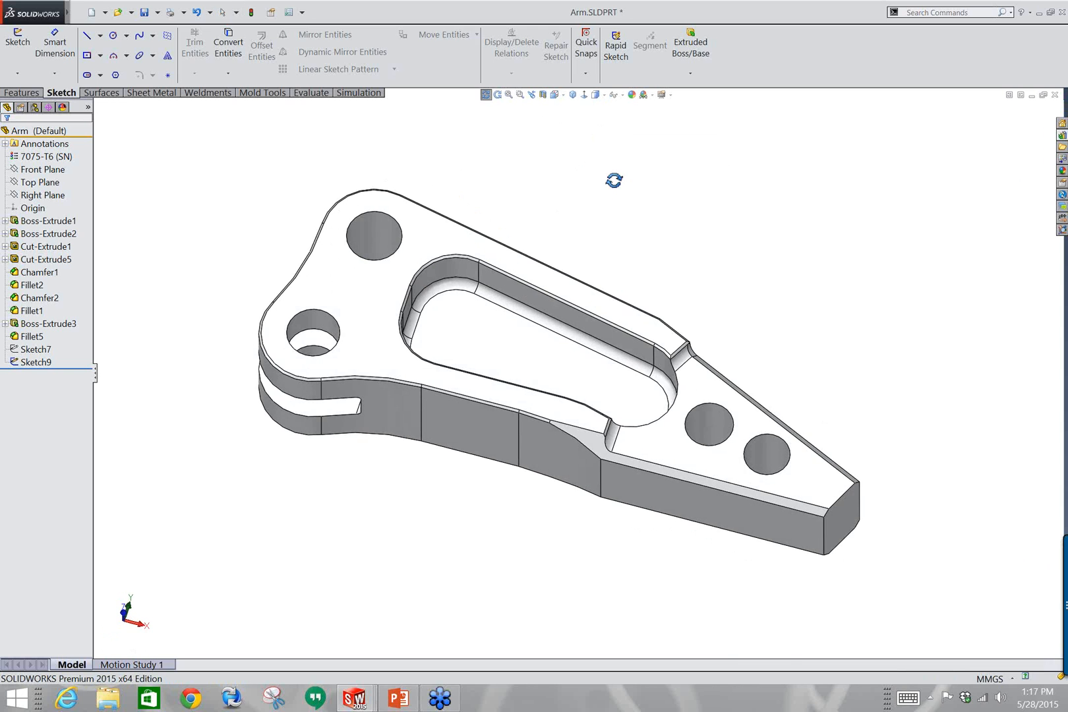
middle_drag(666, 254, 590, 348)
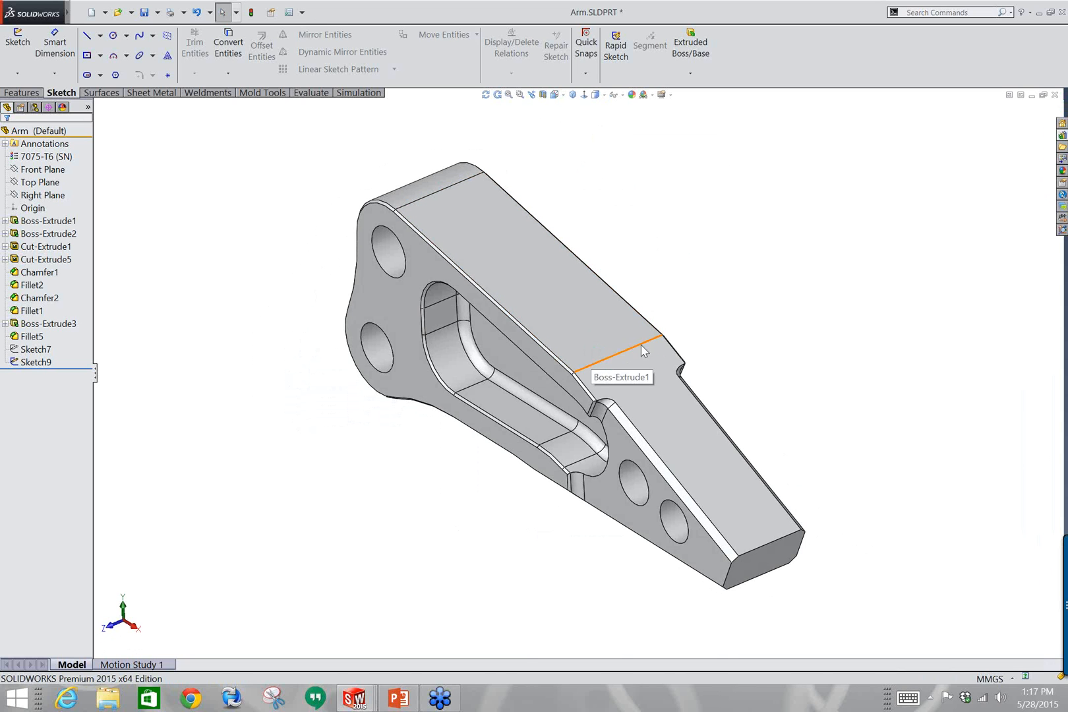
Set the Arm to the front view, rotate it 90 degrees to show its underside, and return it to the front view.
click(554, 95)
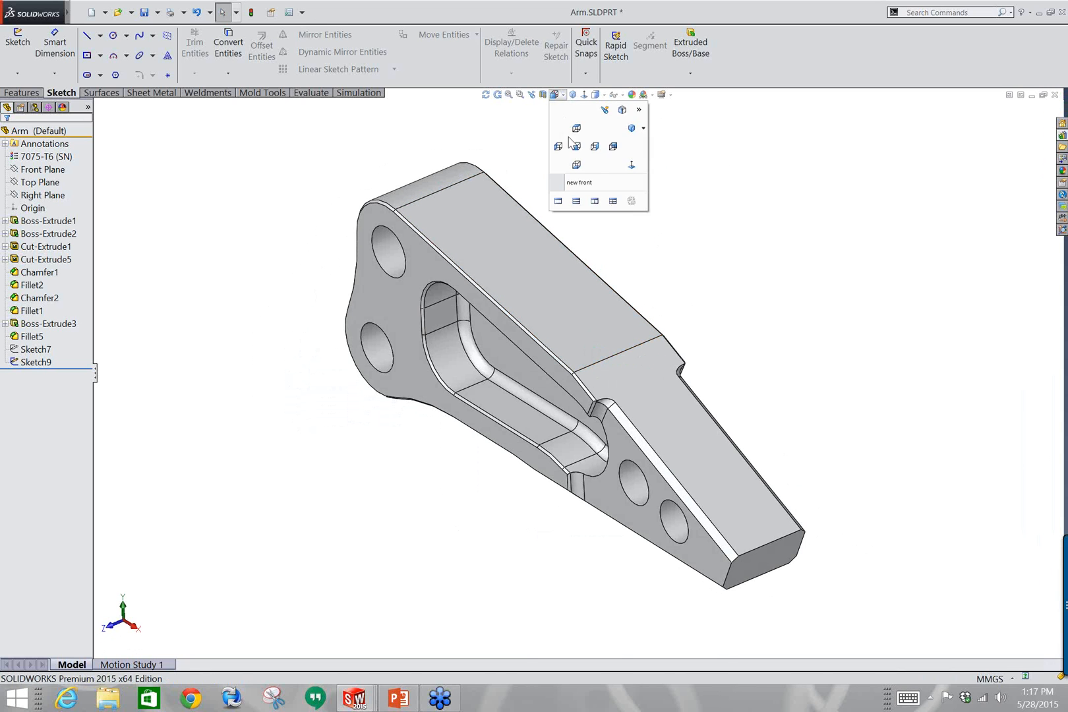
click(576, 146)
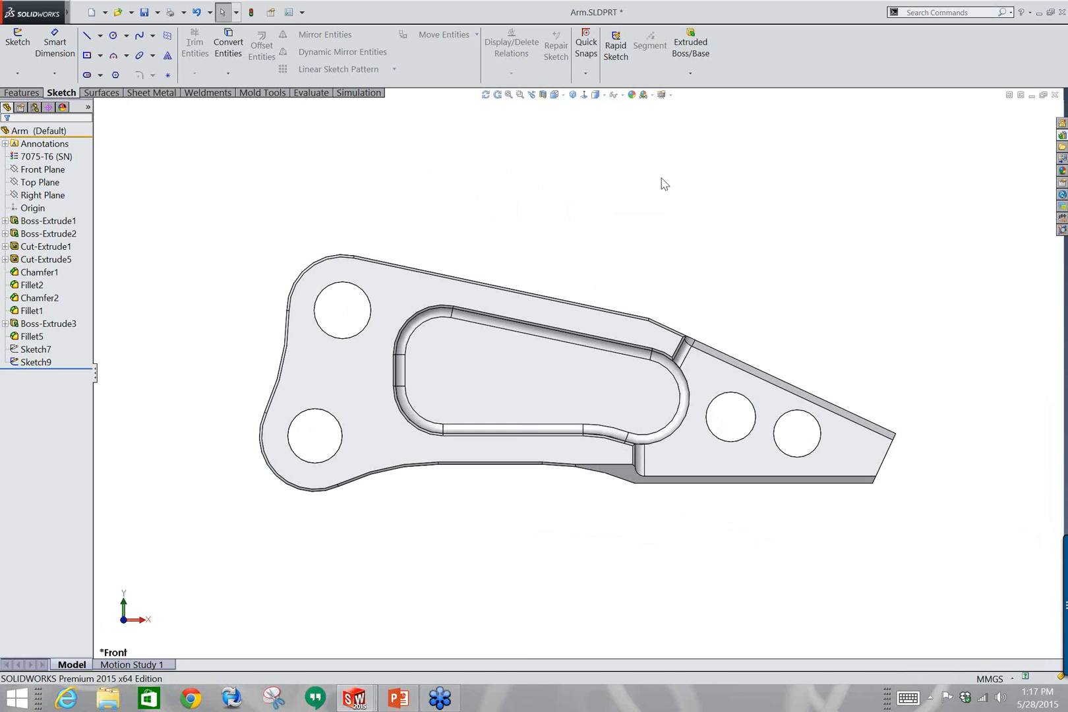
key(shift+Up)
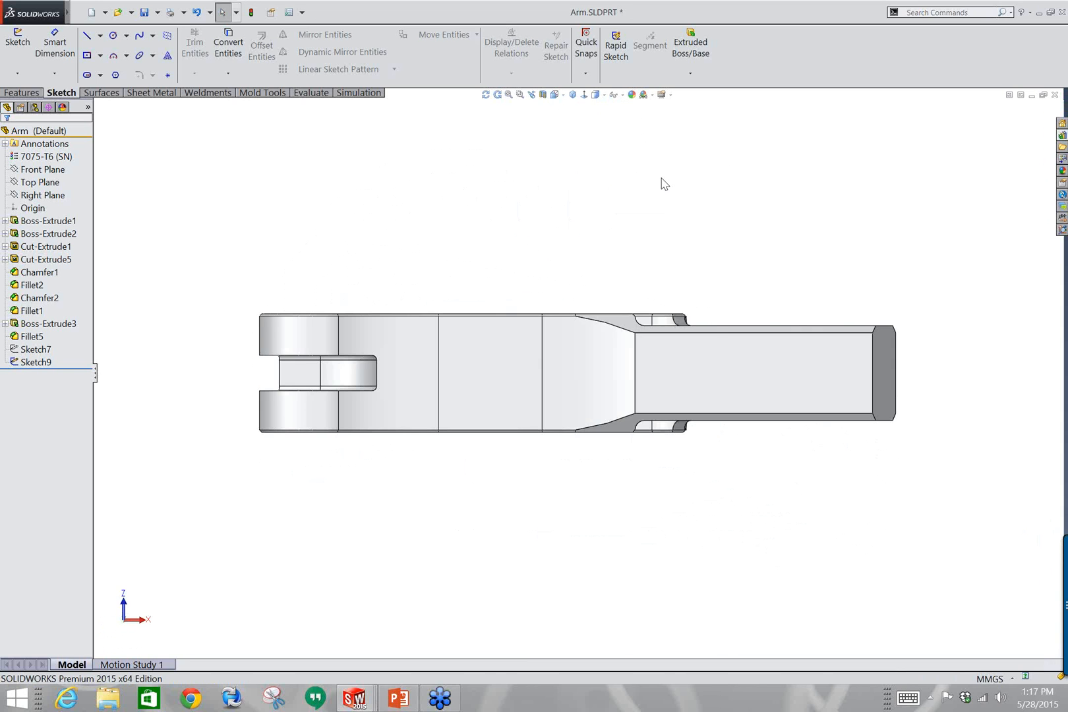
key(ctrl+1)
key(ctrl+Up)
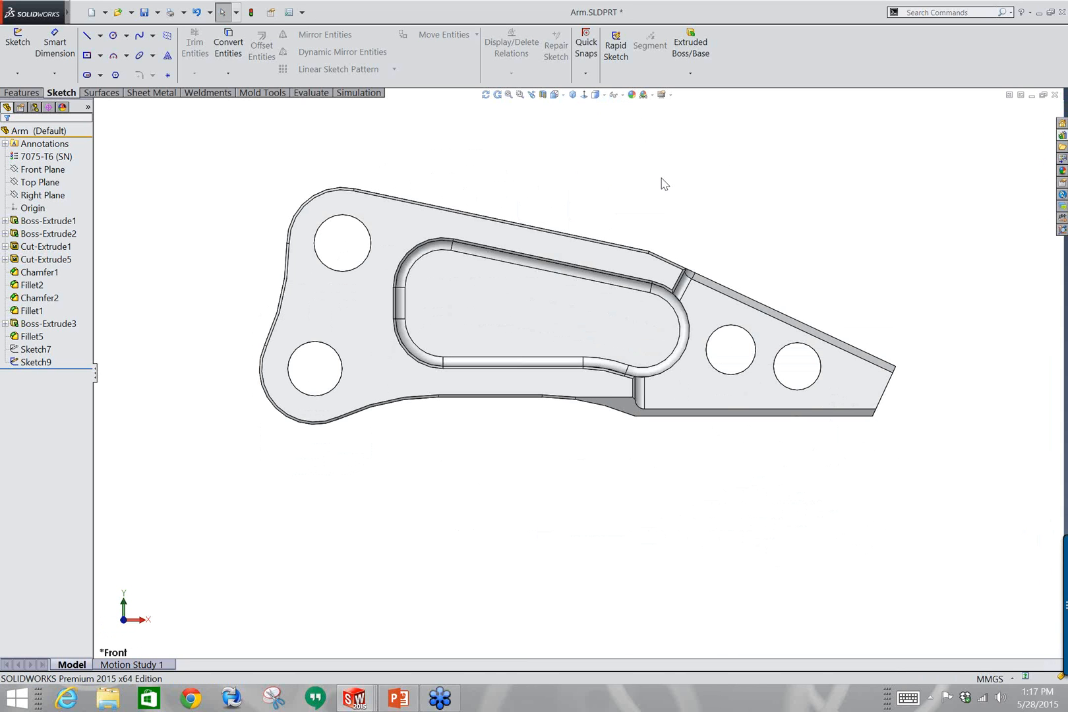
Rotate the Arm to an angled orientation showing its slotted end, pocket side and underside, and save it as the named view Alternate Iso.
key(Up)
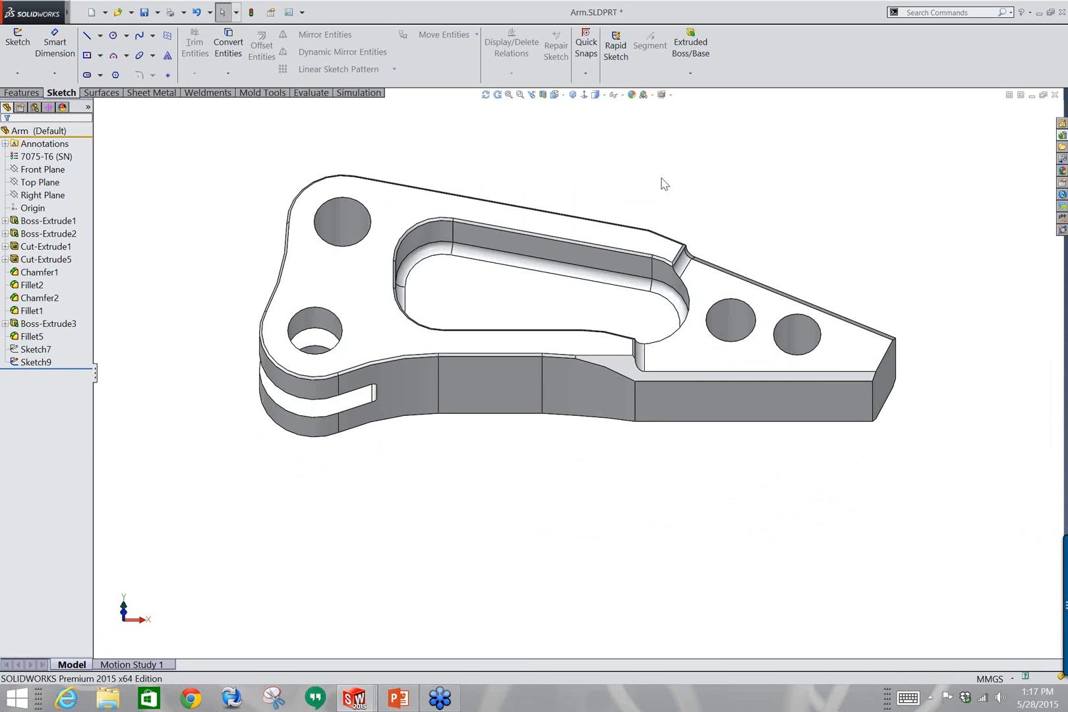
key(Left)
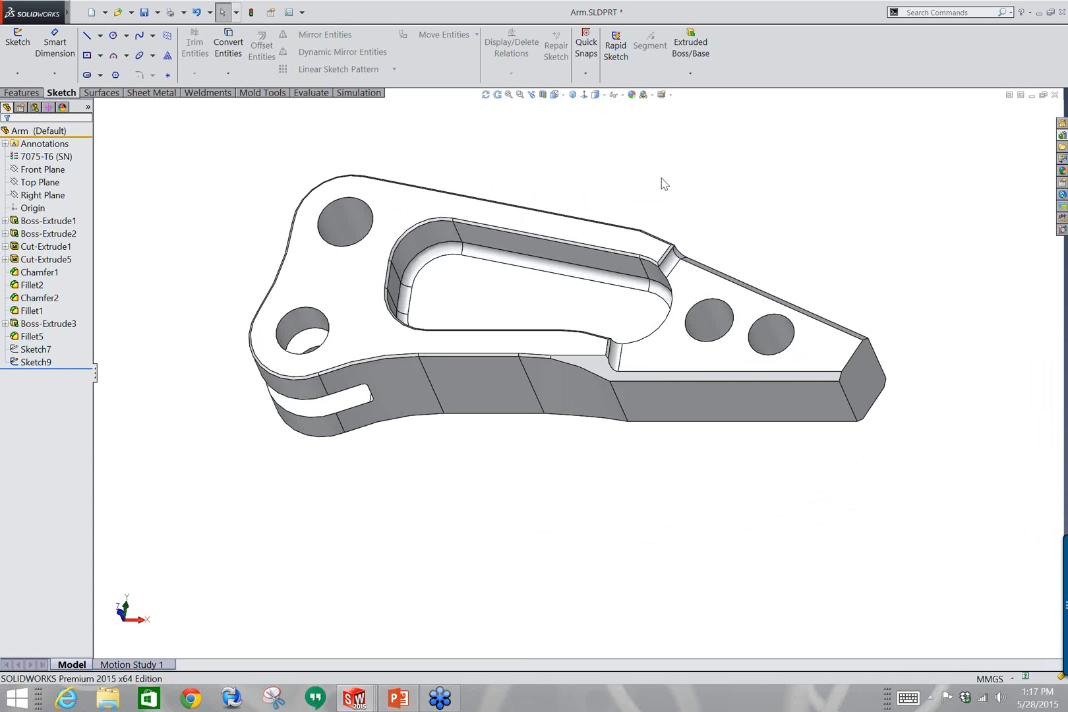
key(Right)
key(Right)
key(Right)
key(Right)
key(Right)
key(Right)
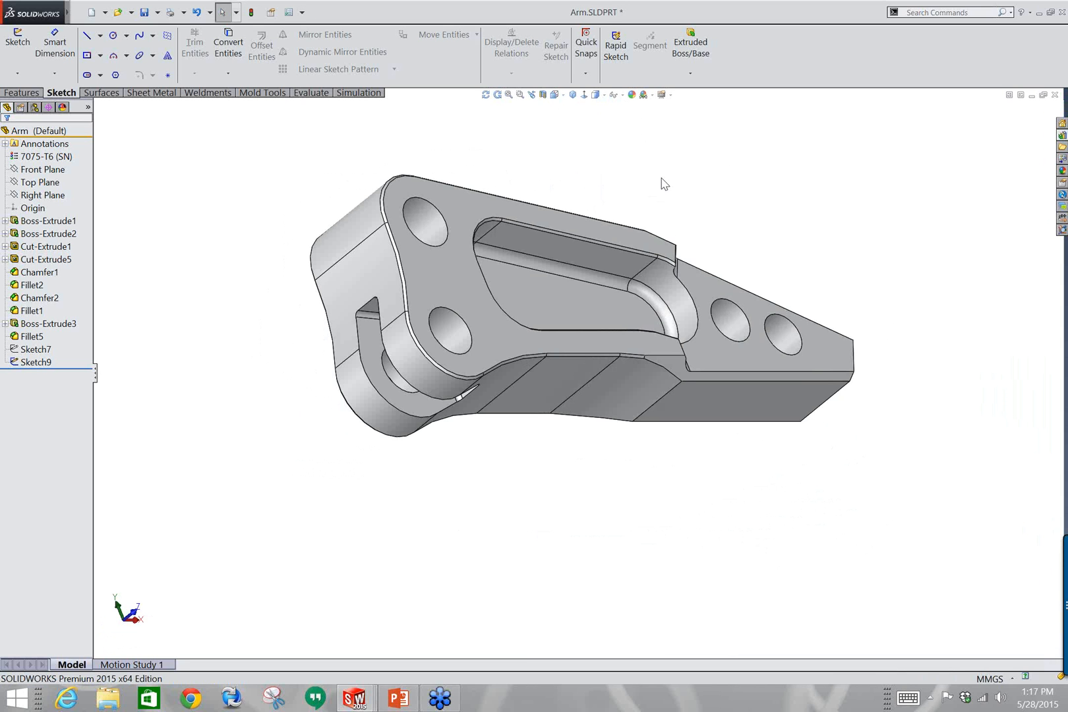
key(Up)
key(Up)
key(Up)
key(Up)
click(566, 97)
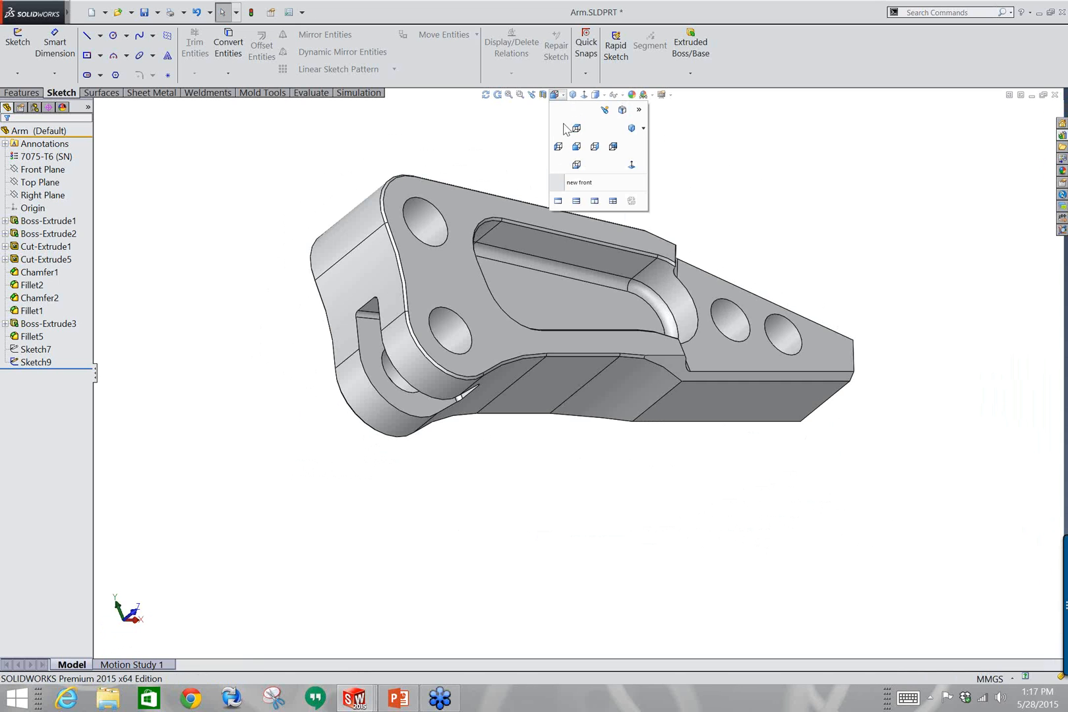
click(605, 111)
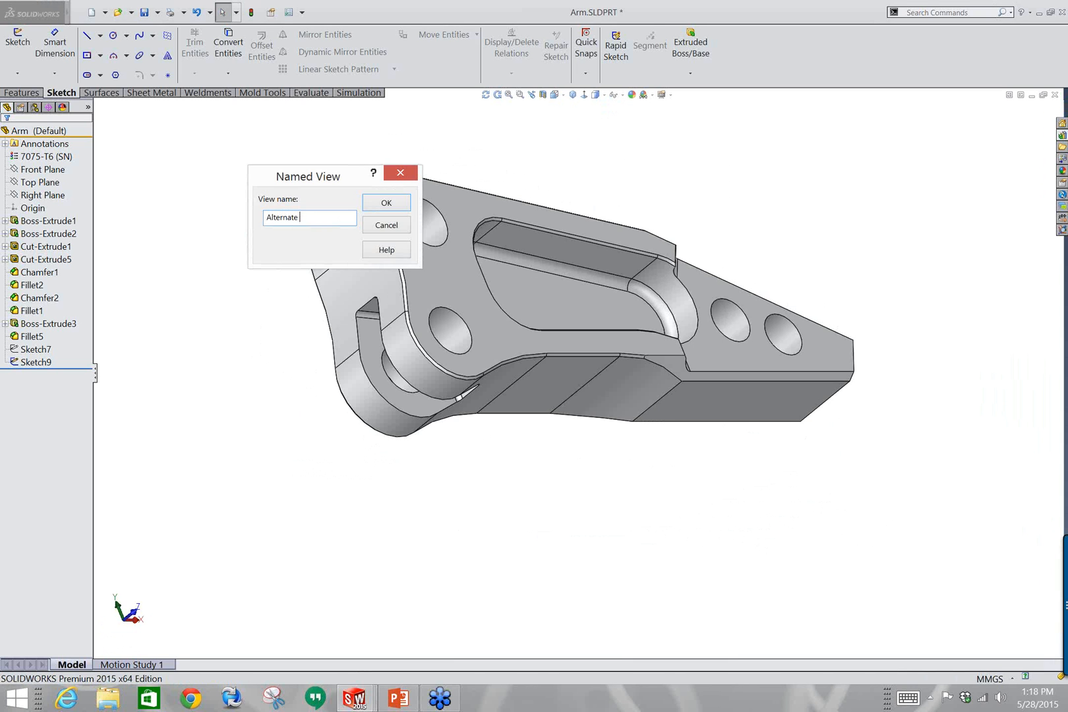
key(Return)
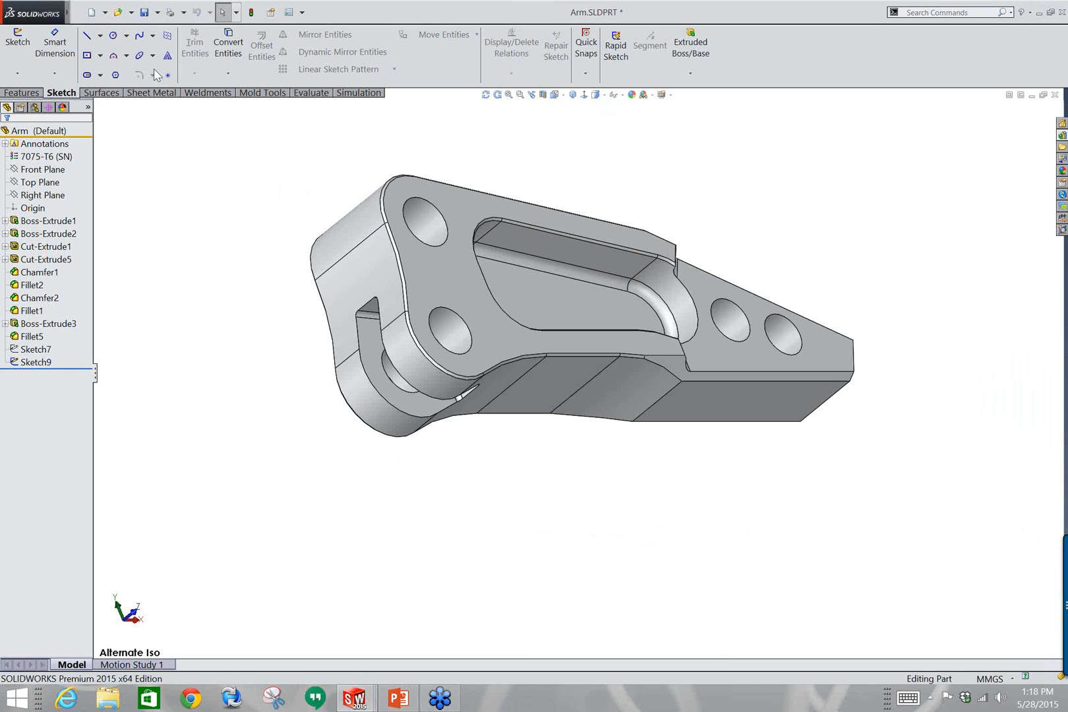
Create a new drawing from the Drawing template with a C (ANSI) Landscape sheet.
mouse_move(68, 12)
click(101, 12)
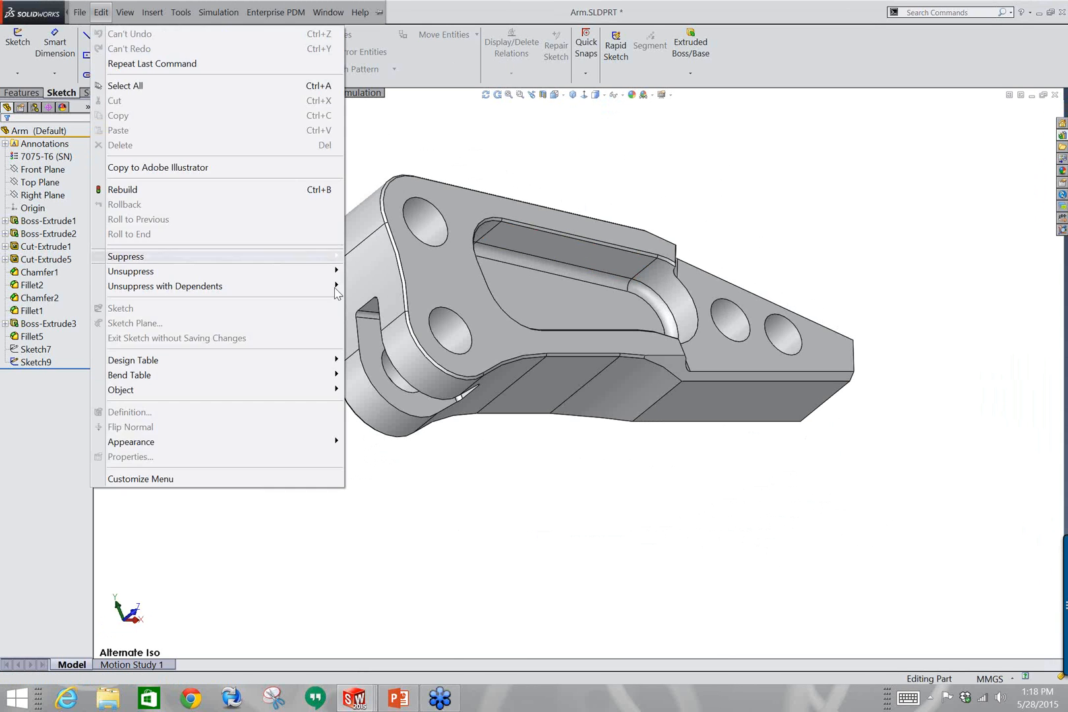
click(91, 12)
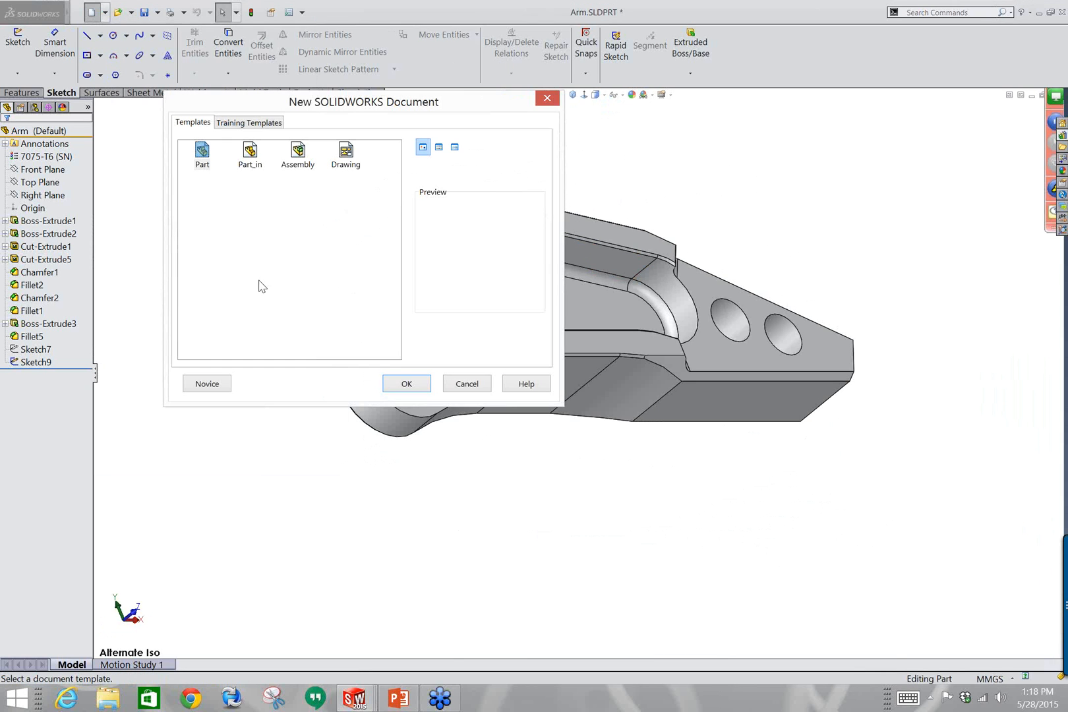
click(347, 155)
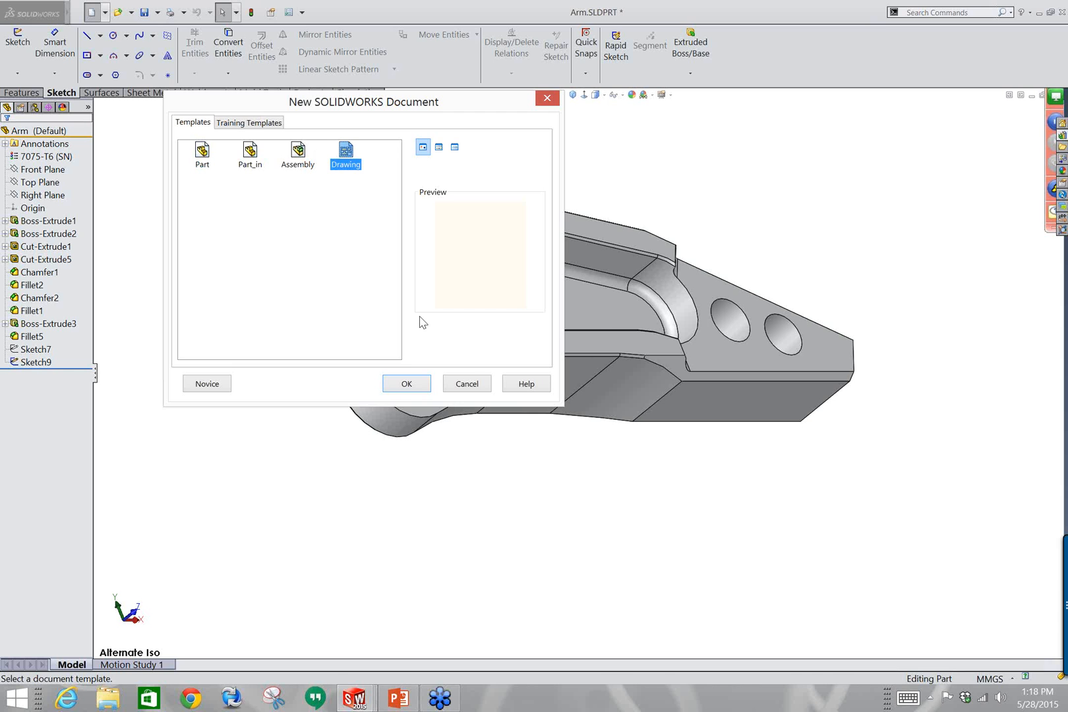
click(406, 383)
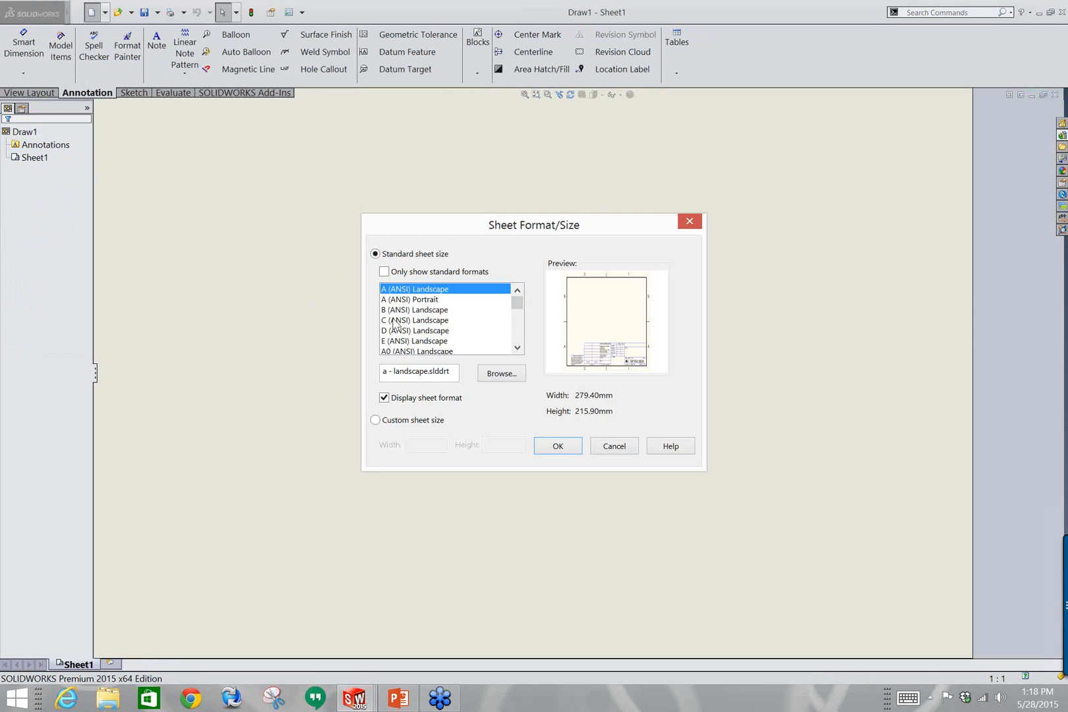
click(402, 320)
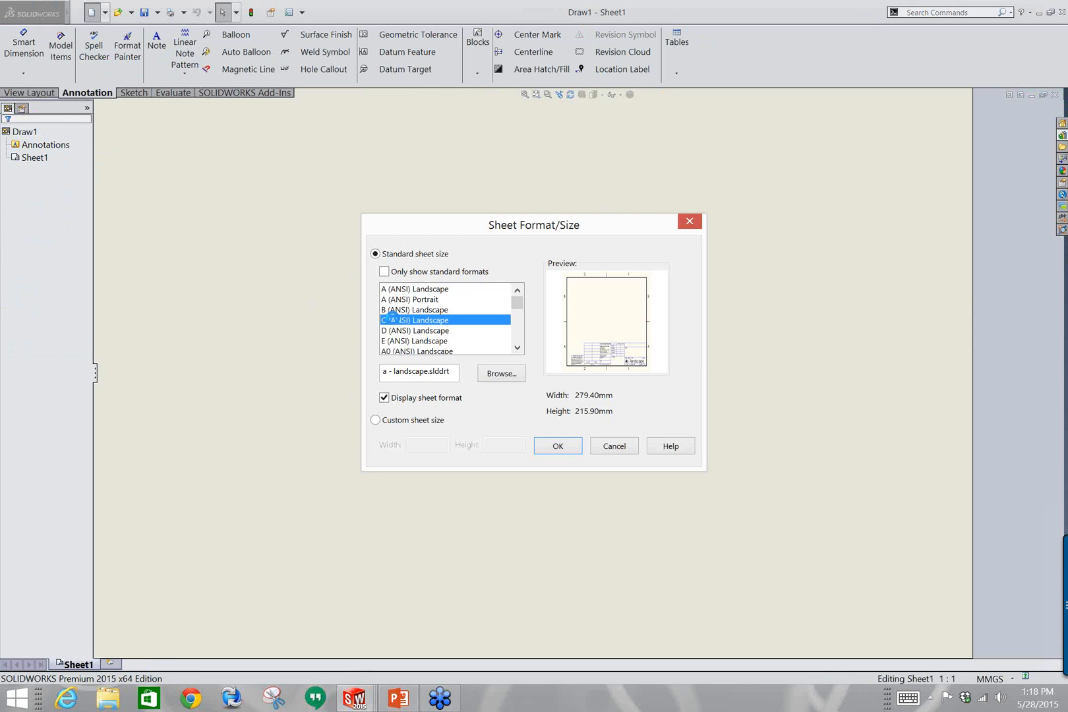
click(558, 446)
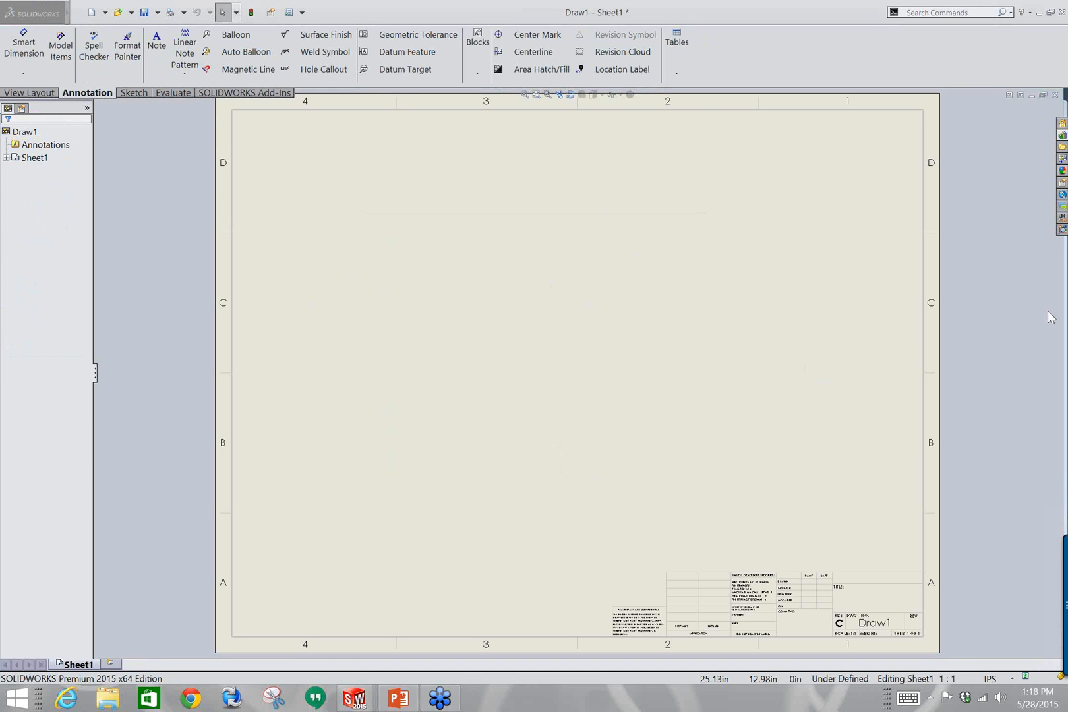
click(1062, 186)
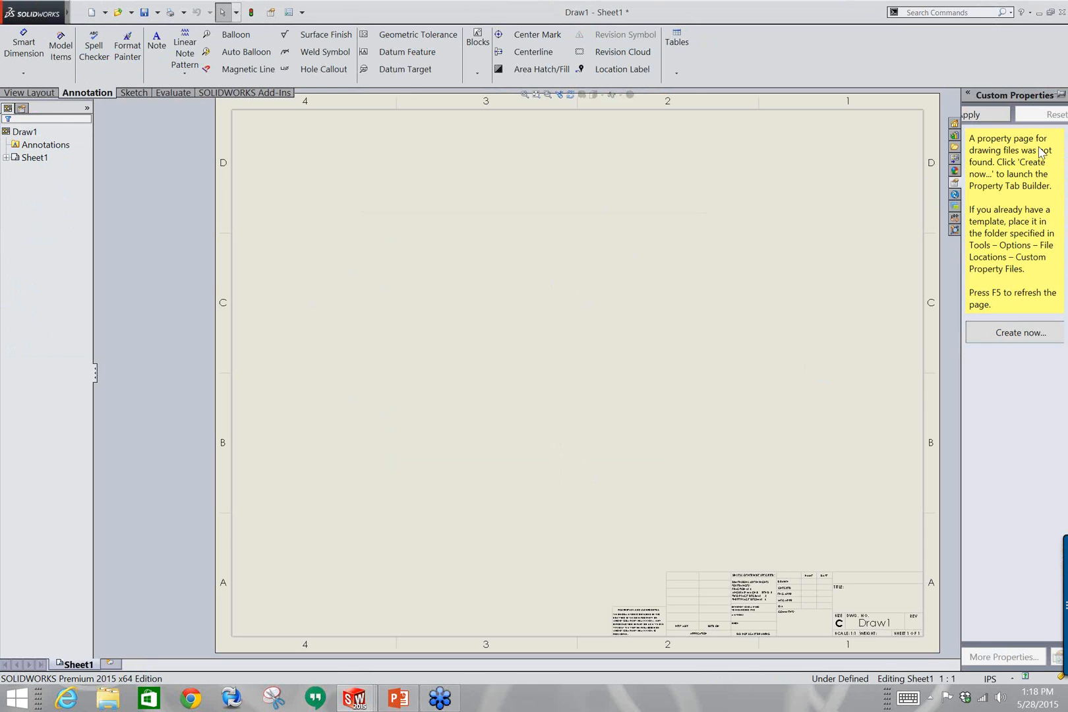
click(956, 158)
click(854, 234)
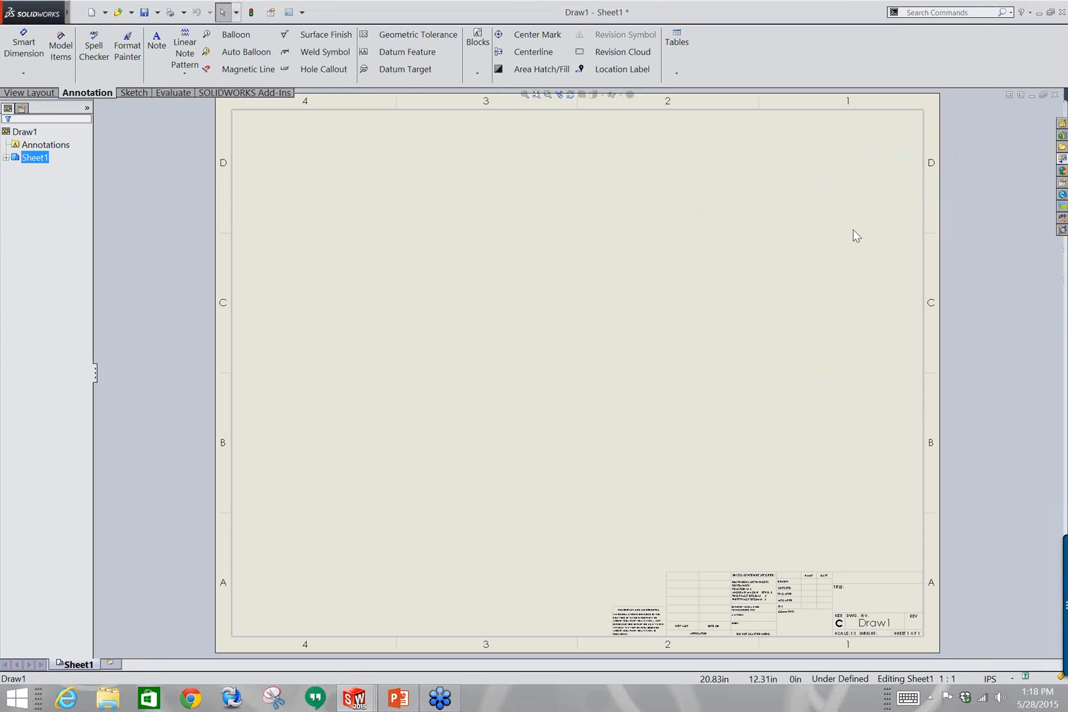
click(1063, 159)
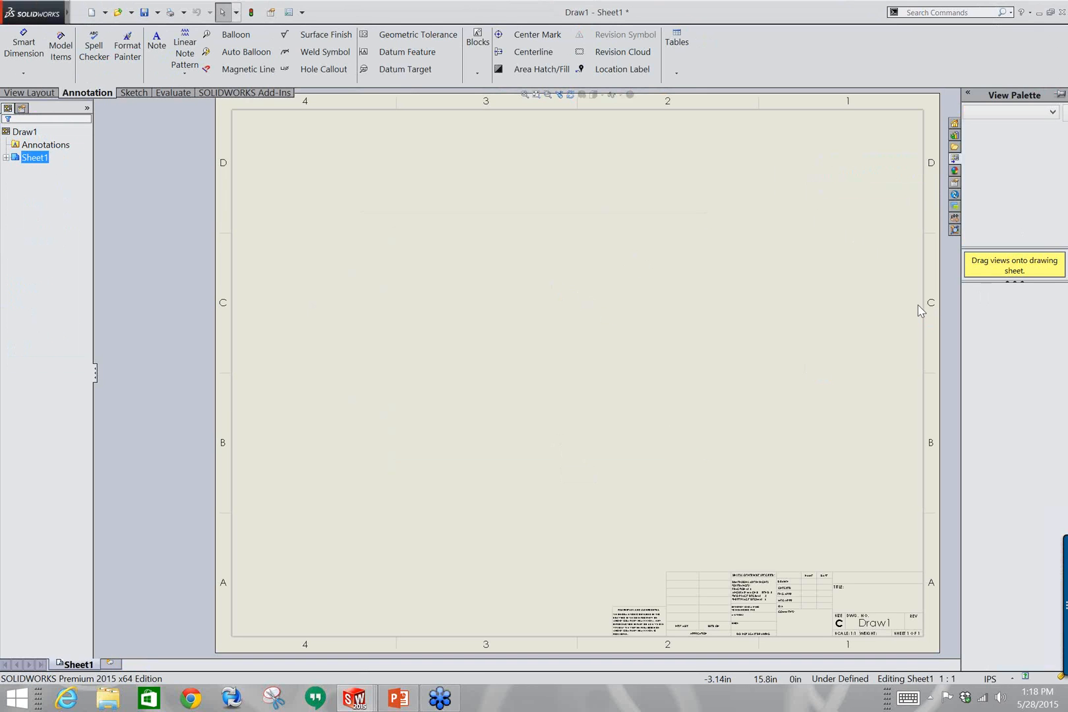
Insert a model view of the Arm near the sheet's lower middle and set its orientation to Front.
click(32, 92)
click(58, 50)
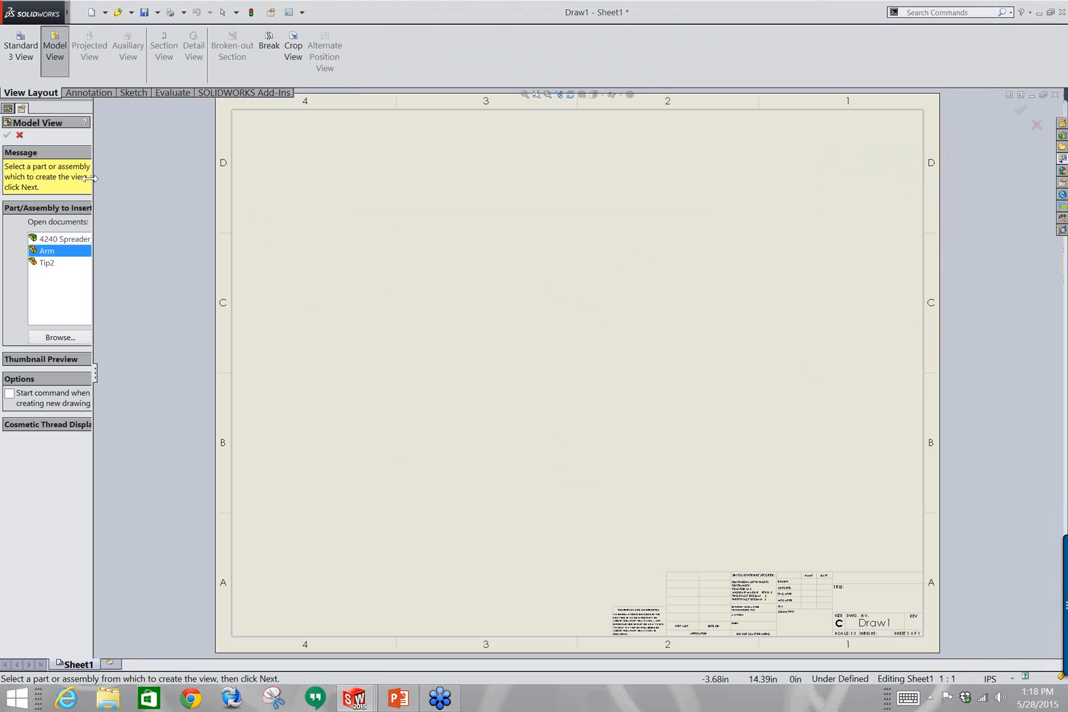
drag(95, 178, 174, 178)
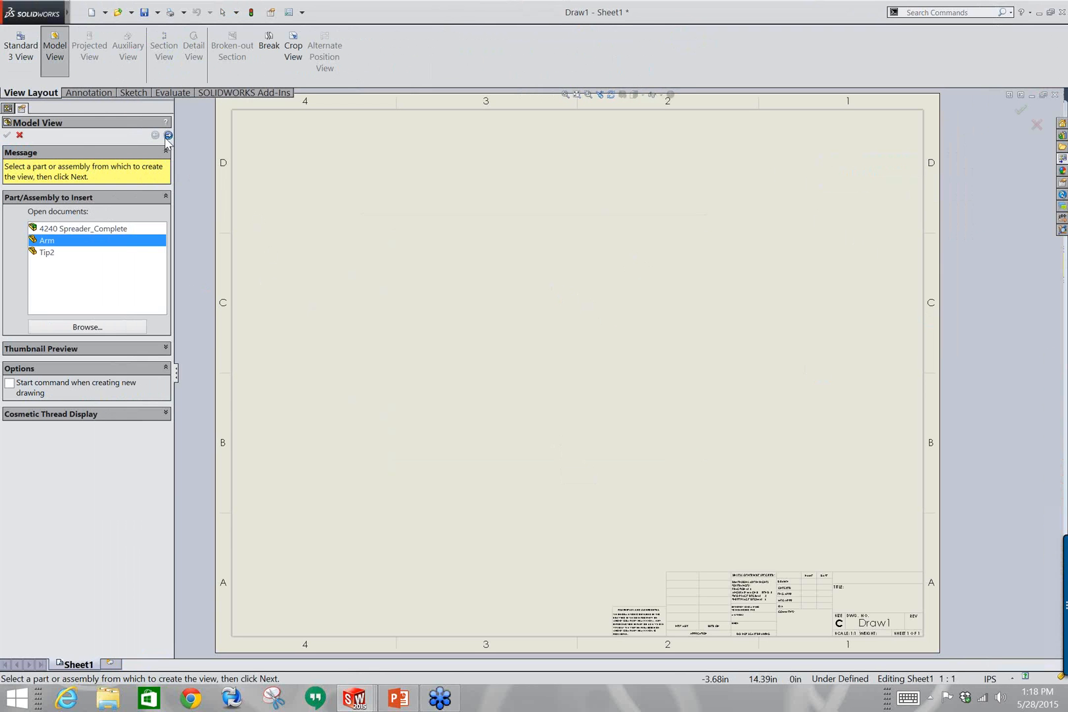
click(169, 136)
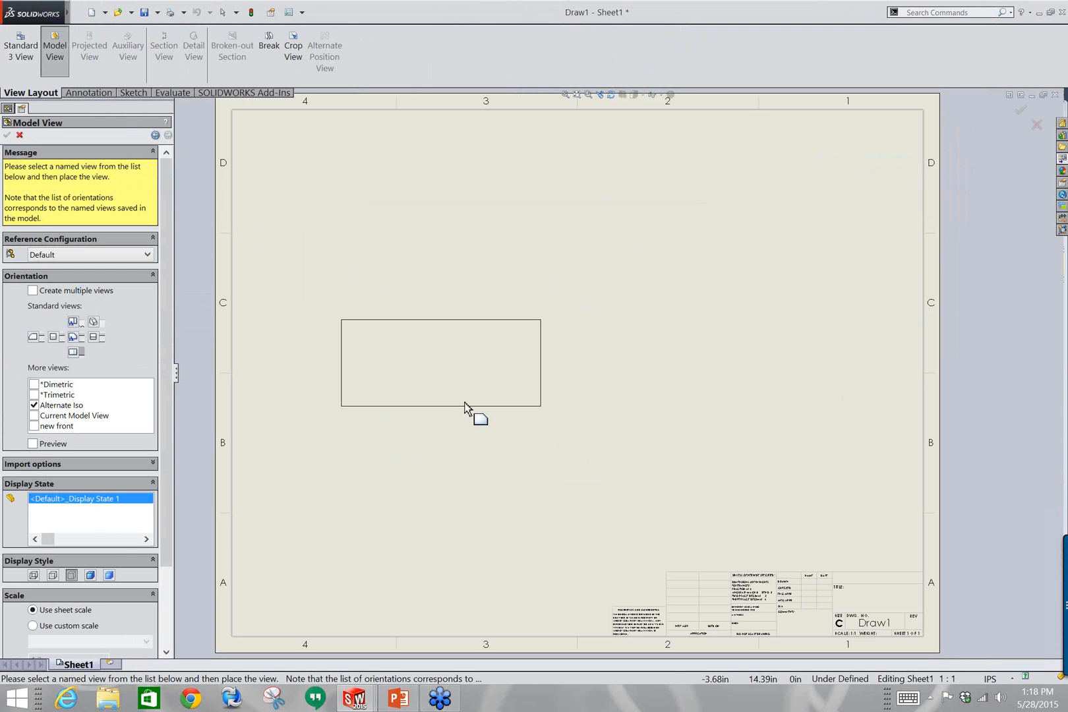
click(530, 422)
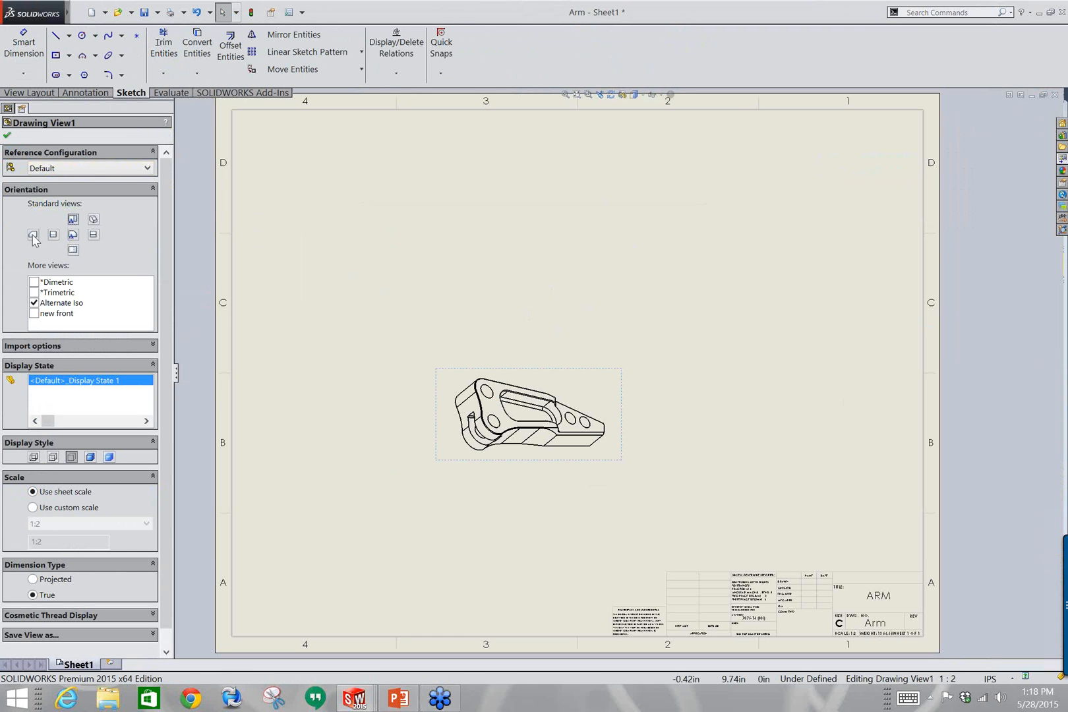
click(74, 235)
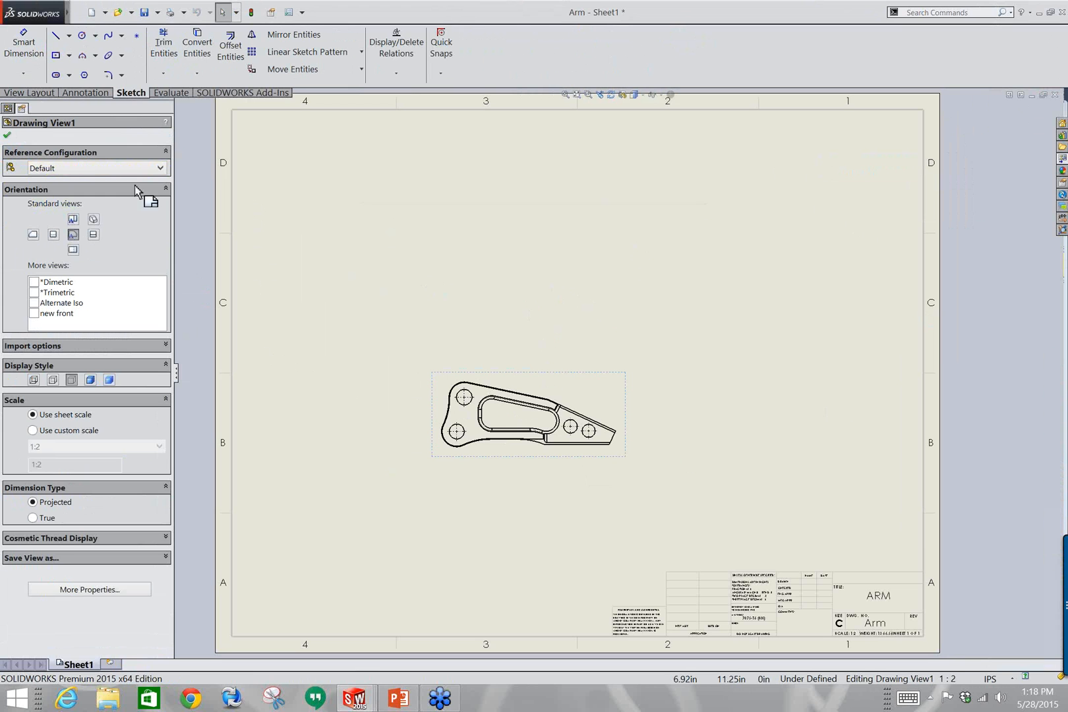
Project a top view above the Arm's front view and a side view to its right.
click(30, 92)
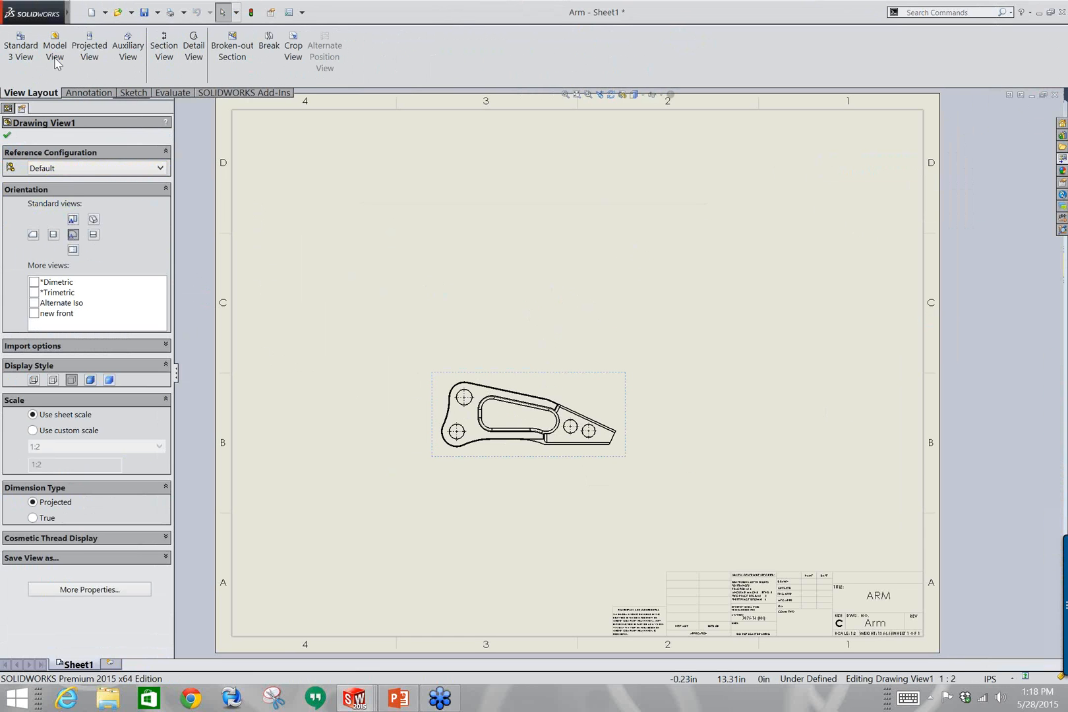
click(89, 48)
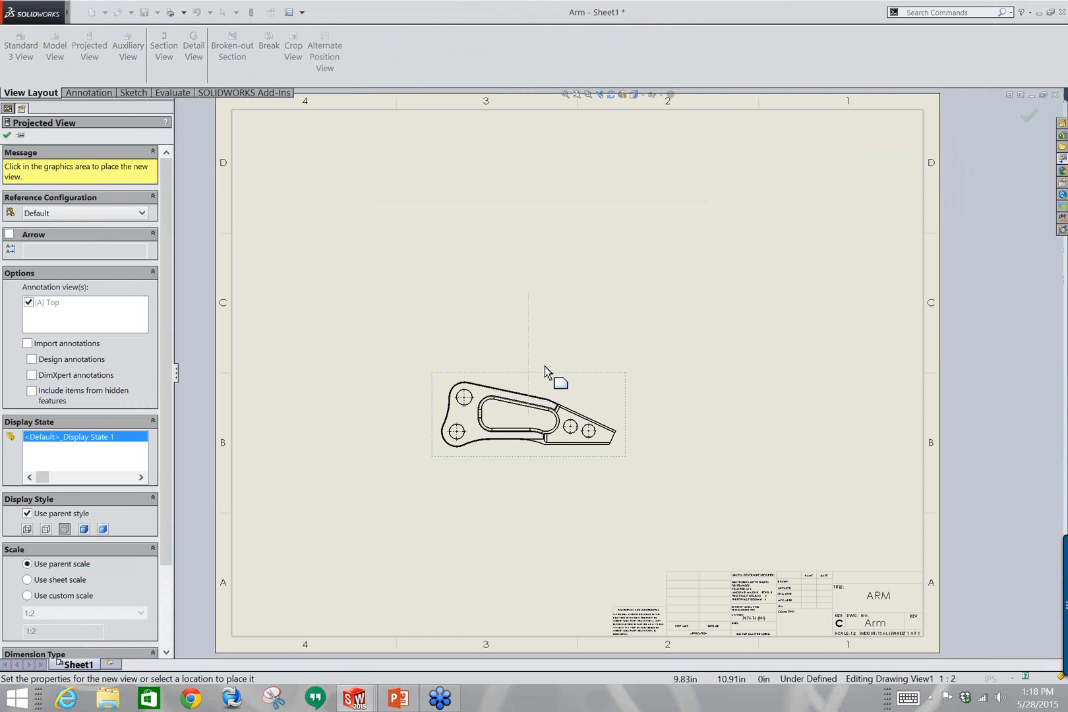
click(554, 267)
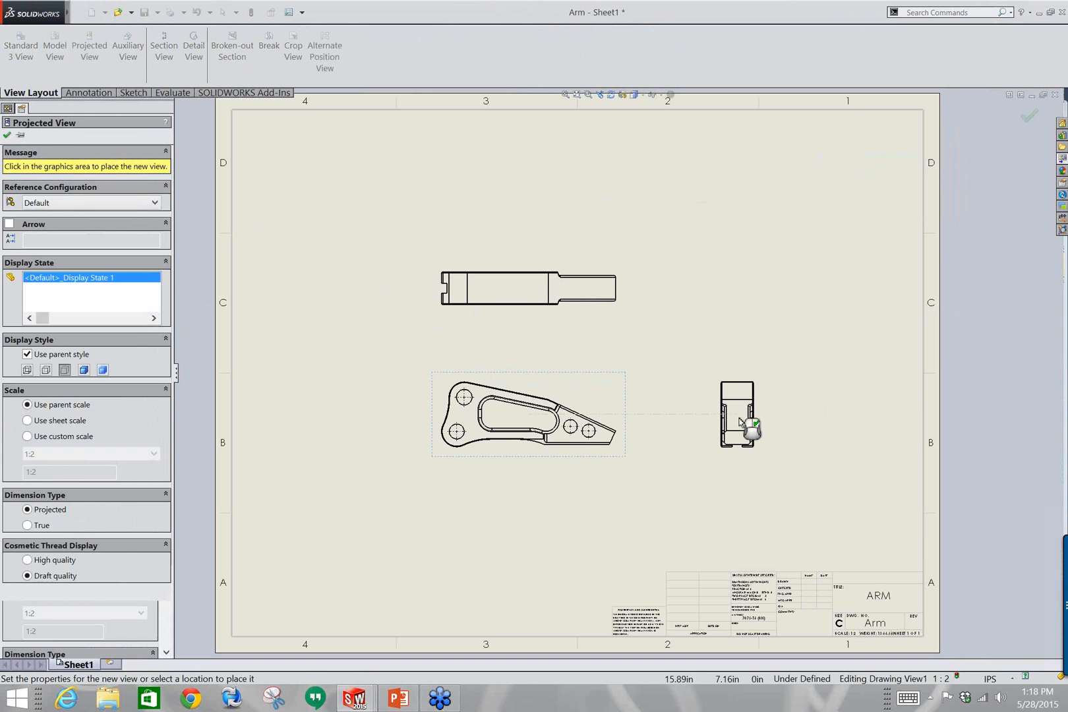
click(738, 422)
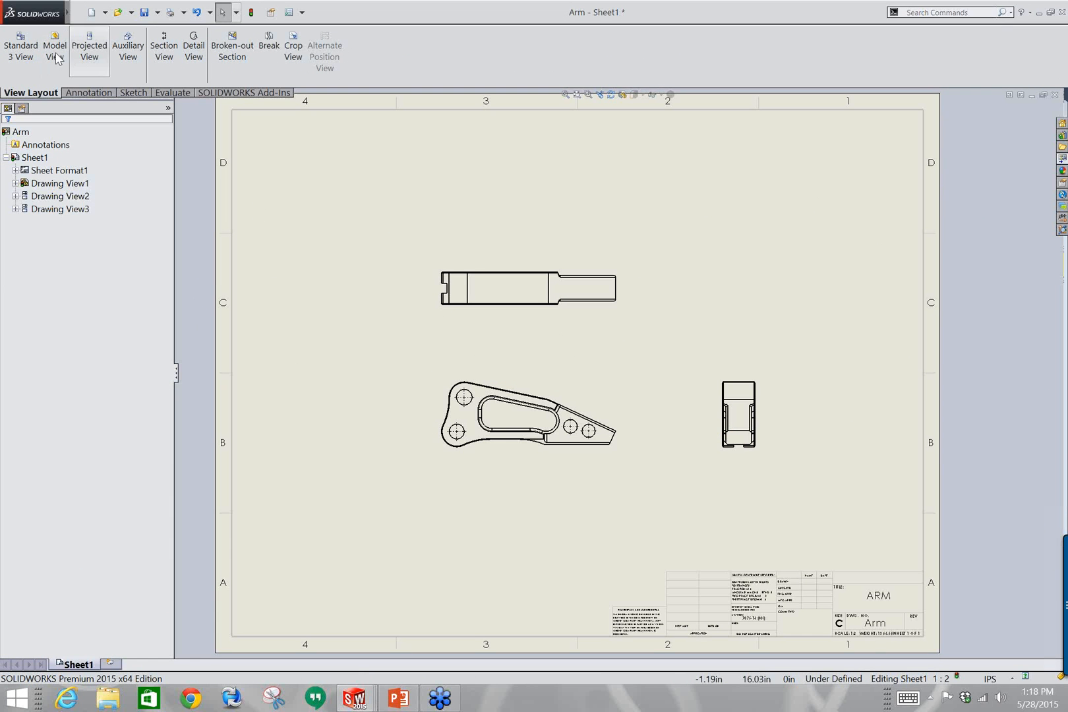
Insert another model view of the Arm in the Alternate Iso orientation at the sheet's upper right.
click(55, 47)
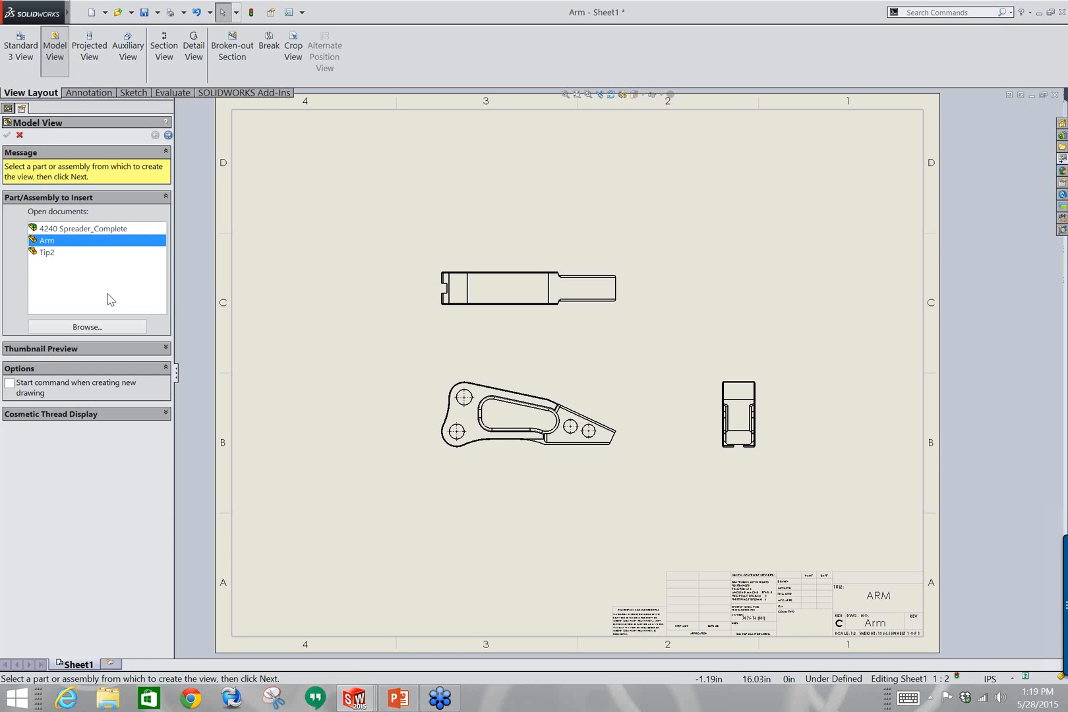
click(168, 135)
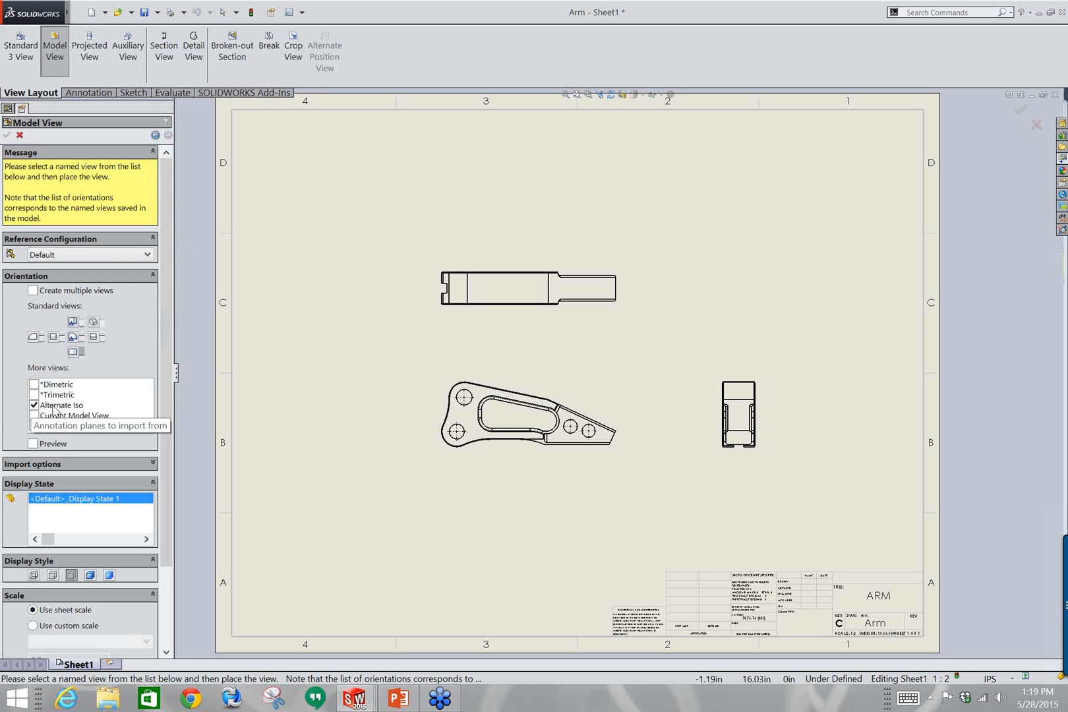
click(52, 405)
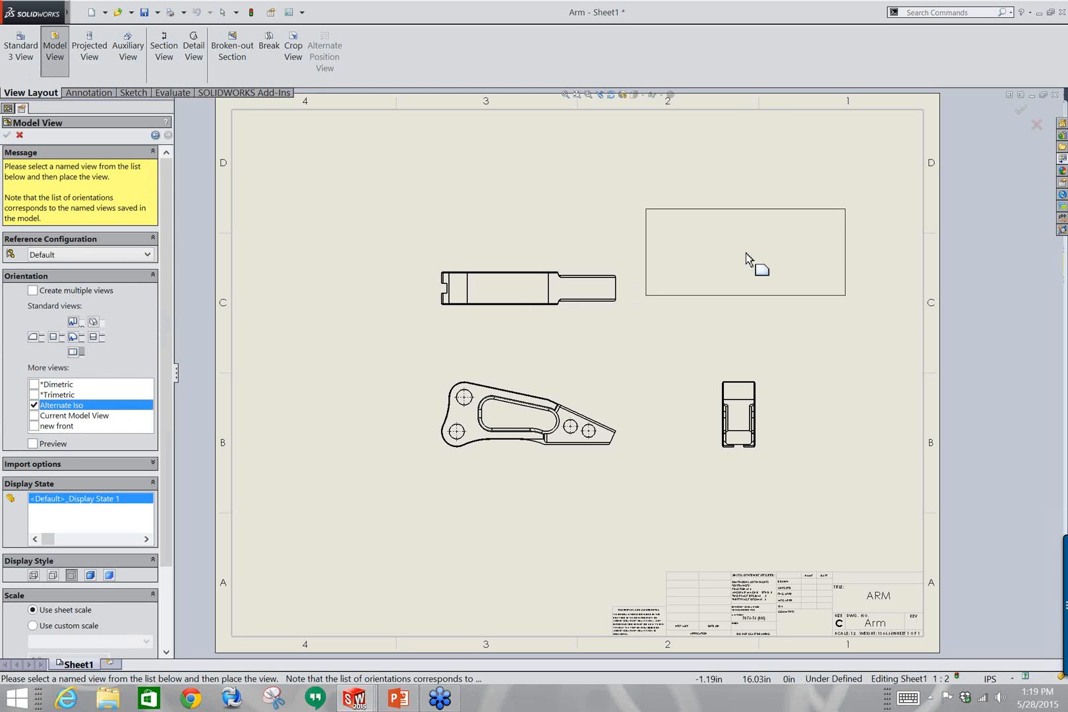
click(758, 265)
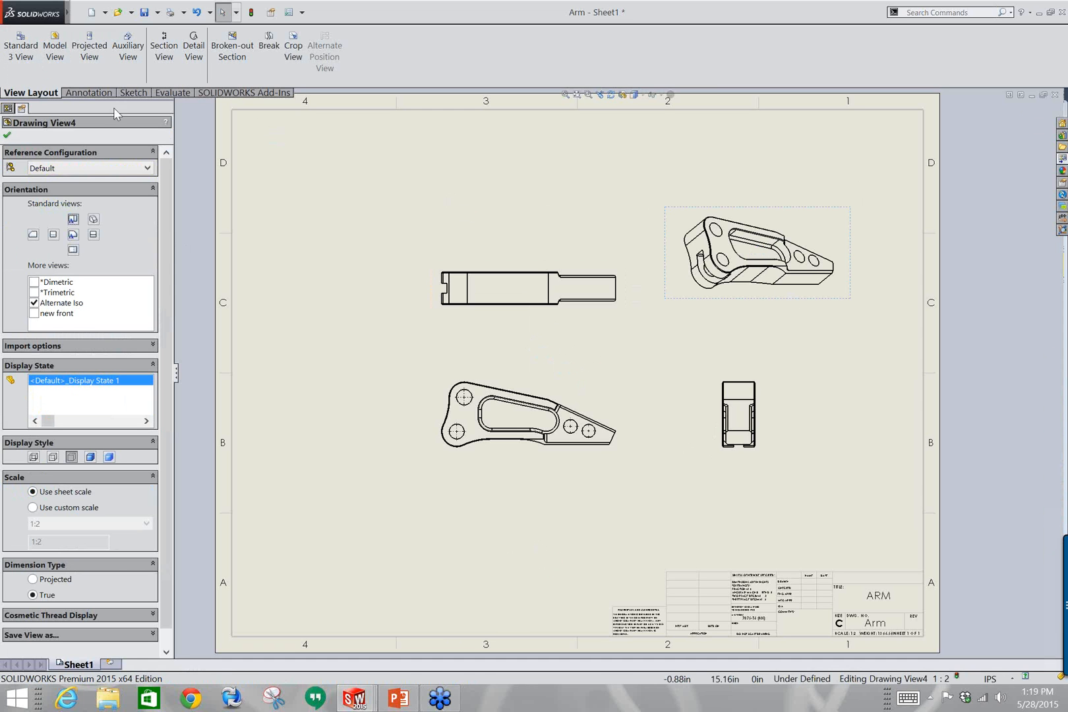
click(9, 136)
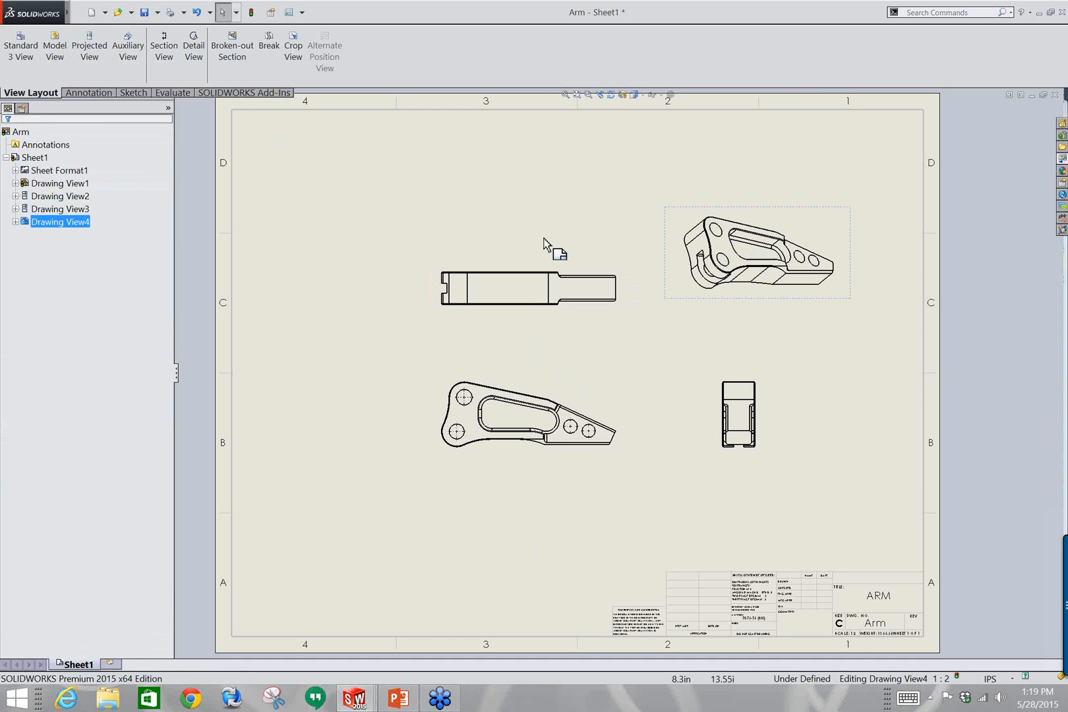
Switch to the Tip2.SLDPRT part window and examine the spreader tip from several sides.
middle_drag(543, 238, 547, 235)
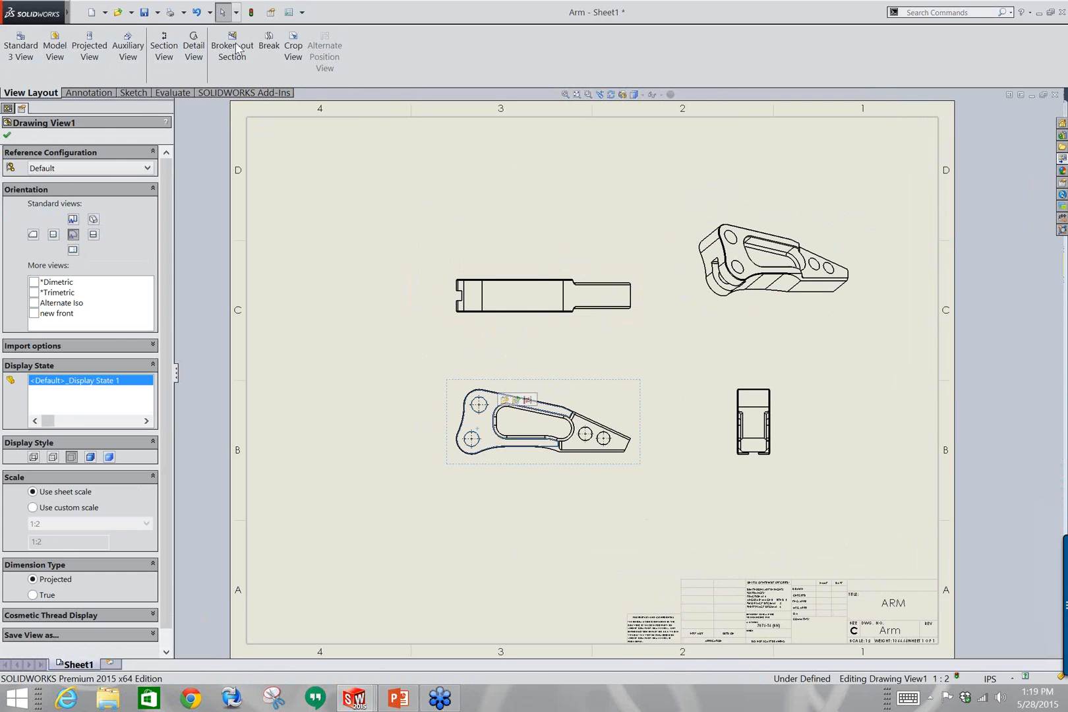
mouse_move(66, 12)
click(281, 11)
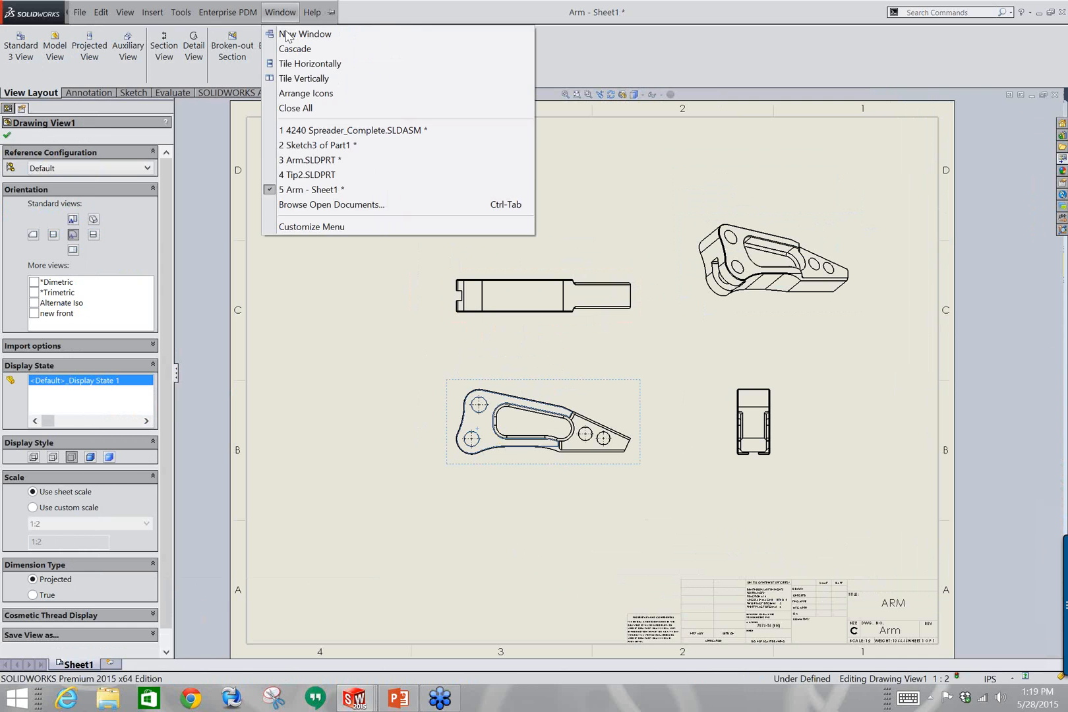
click(304, 176)
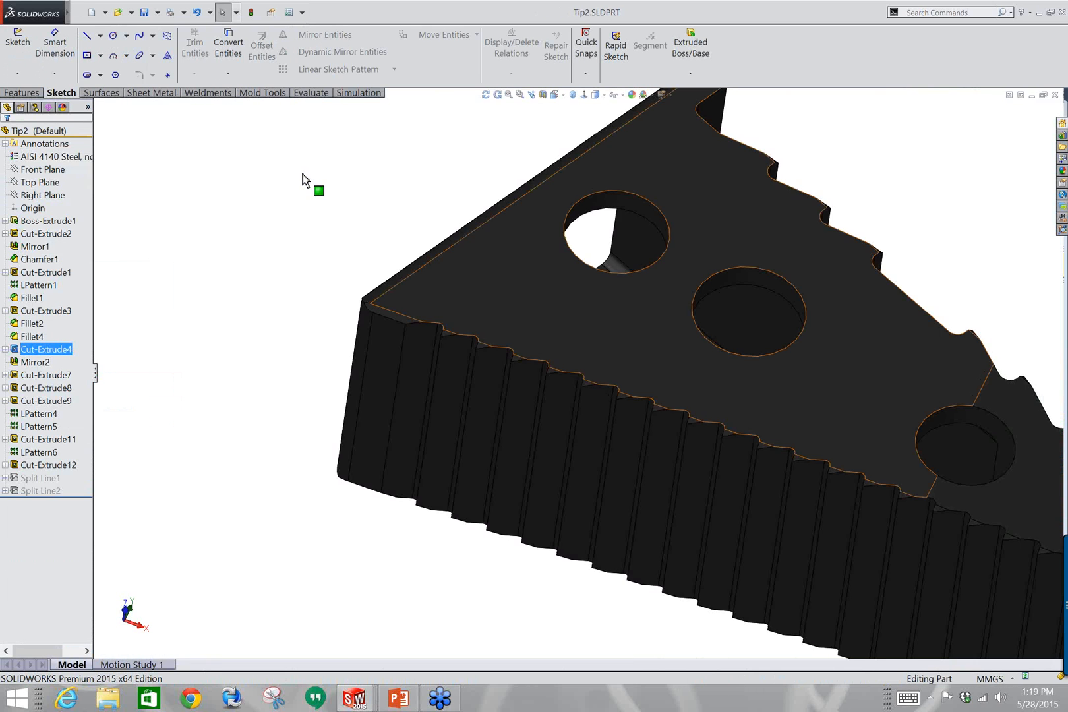
scroll(770, 340, up, 4)
middle_drag(766, 210, 709, 386)
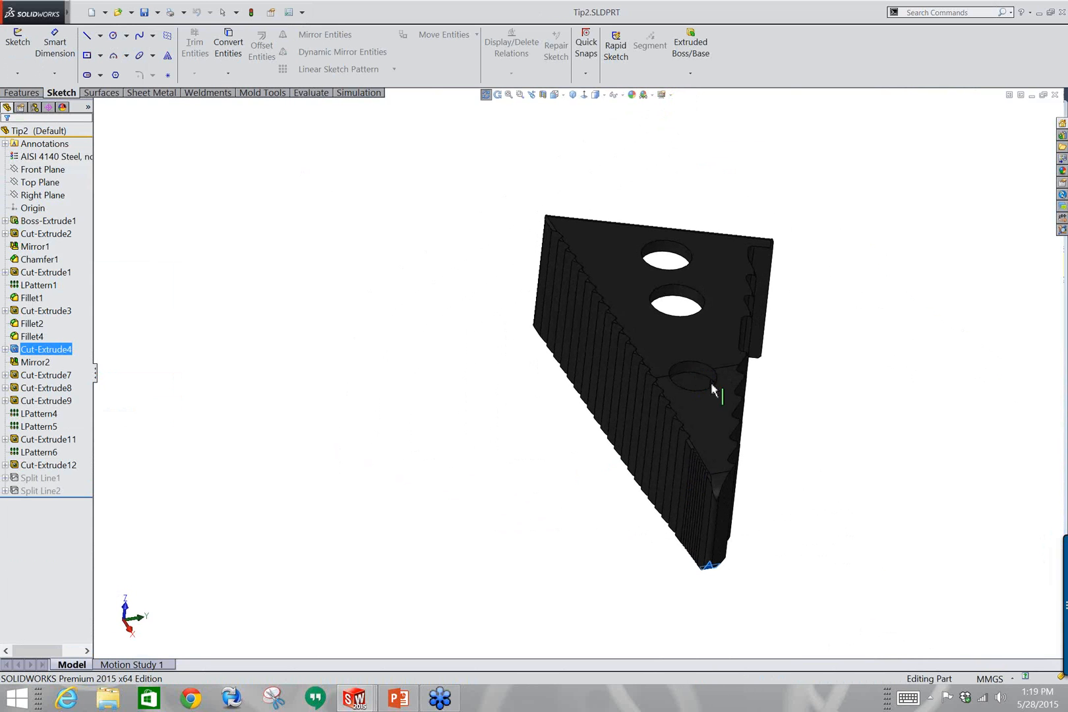
click(252, 410)
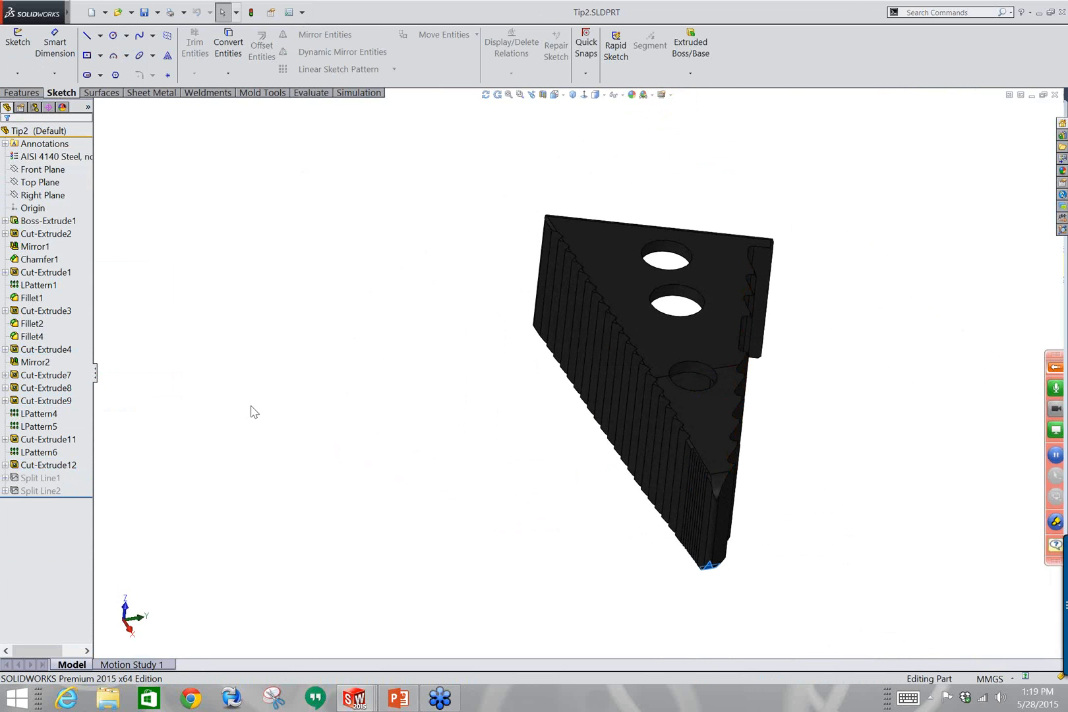
middle_drag(341, 374, 411, 493)
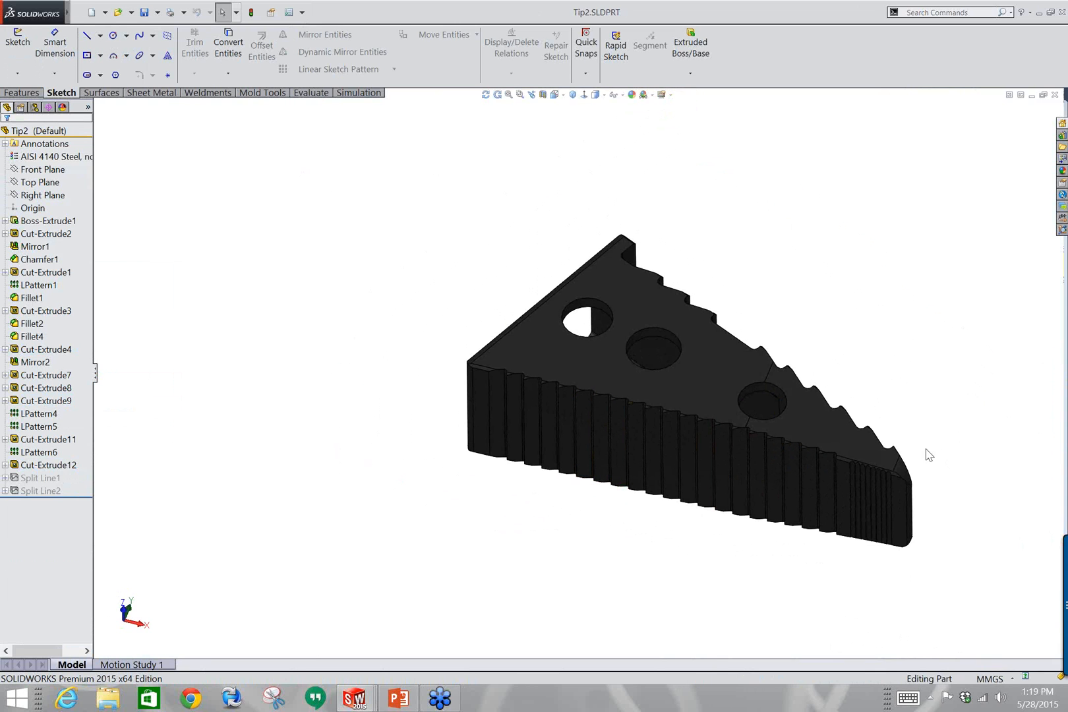
middle_drag(849, 369, 689, 399)
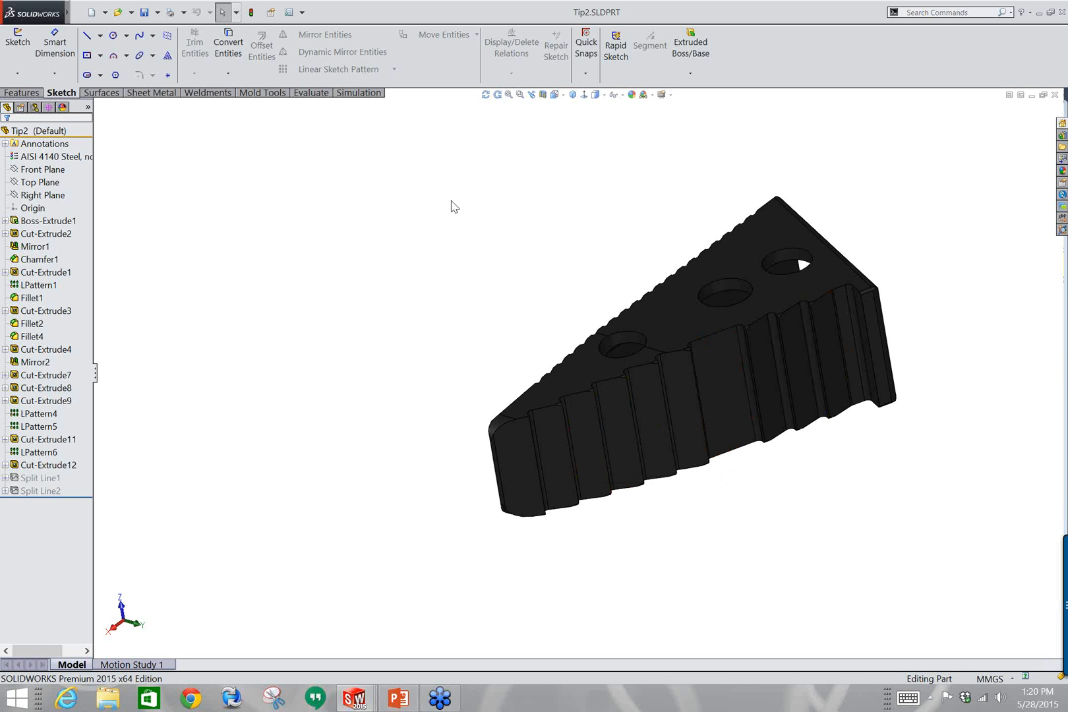
Review the Tip2 part's feature rebuild statistics in an enlarged window, and close it.
click(313, 93)
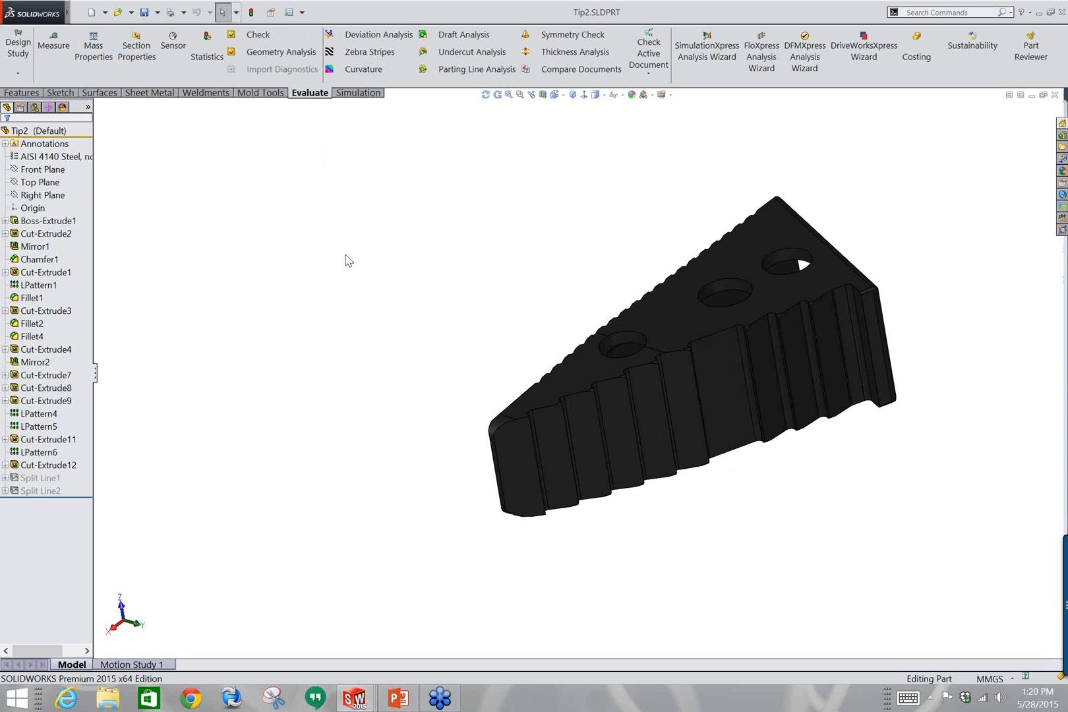
click(207, 43)
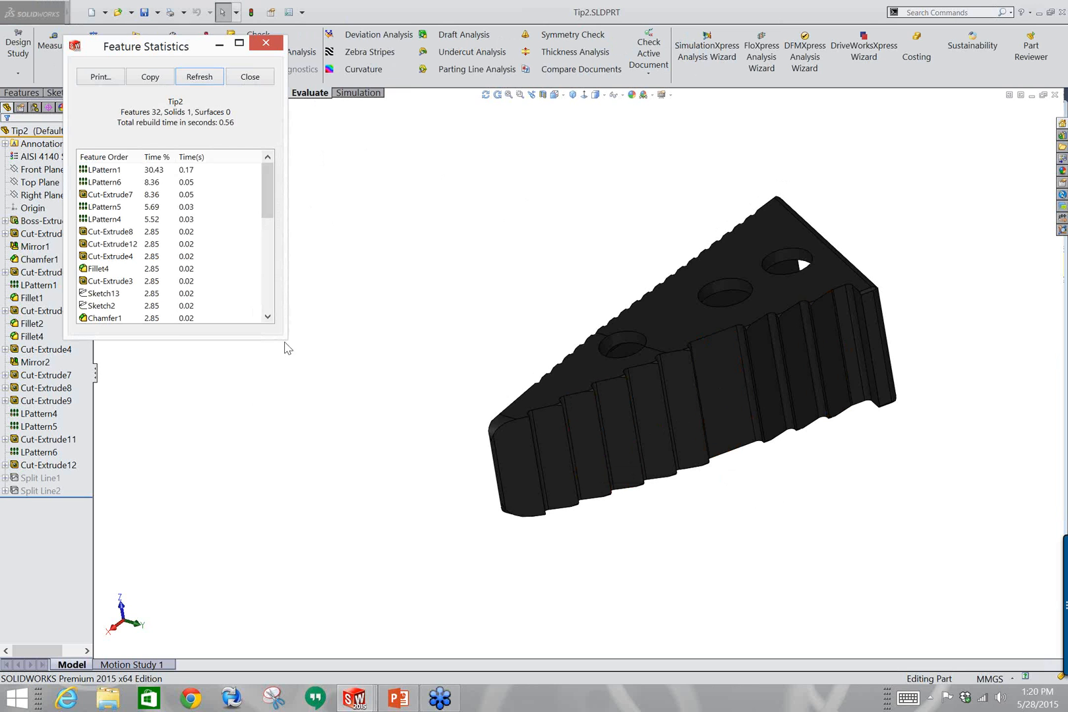
drag(284, 338, 339, 522)
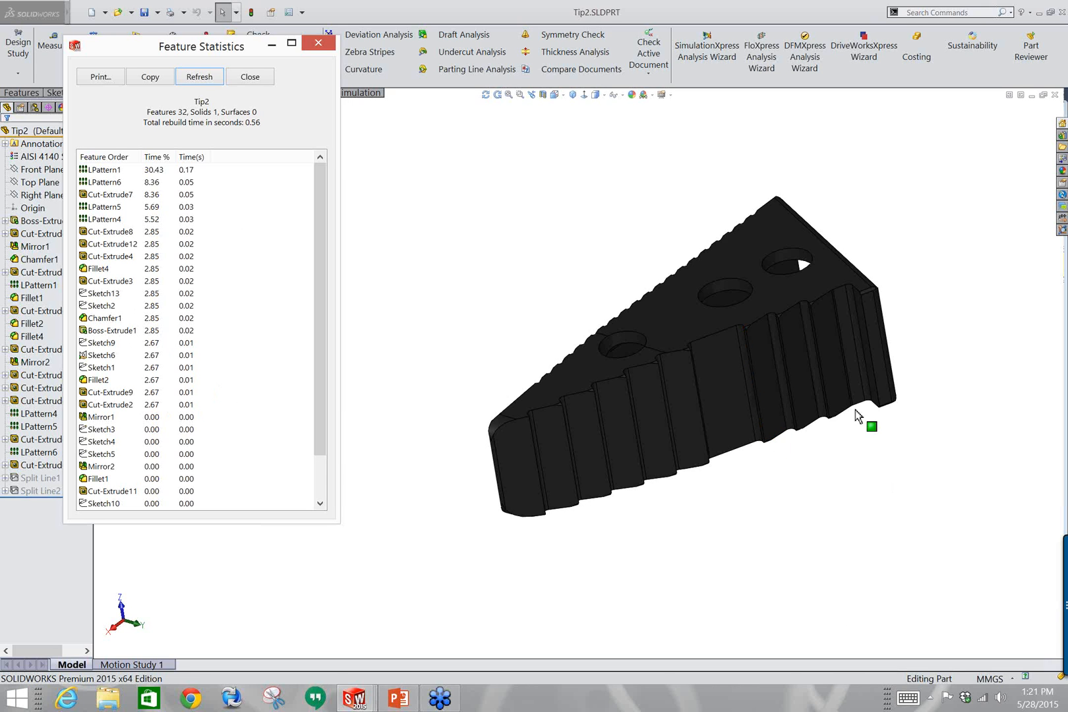
click(327, 47)
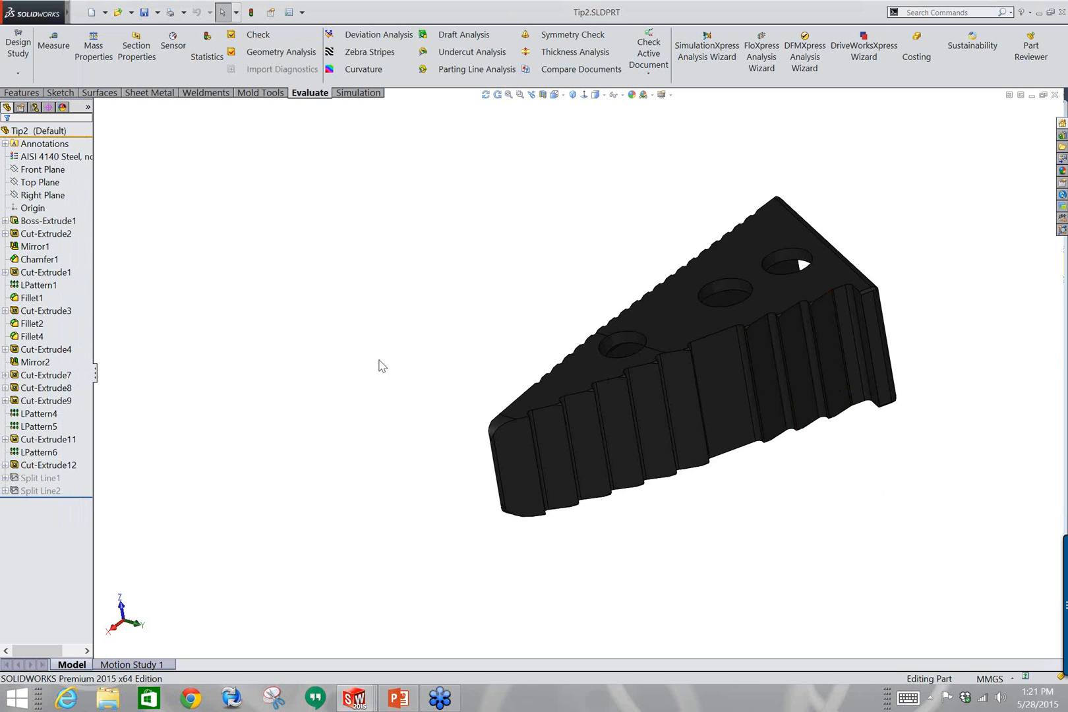
Make a new drawing from the Tip2 part using the Drawing template and a C (ANSI) Landscape sheet.
middle_drag(381, 364, 670, 230)
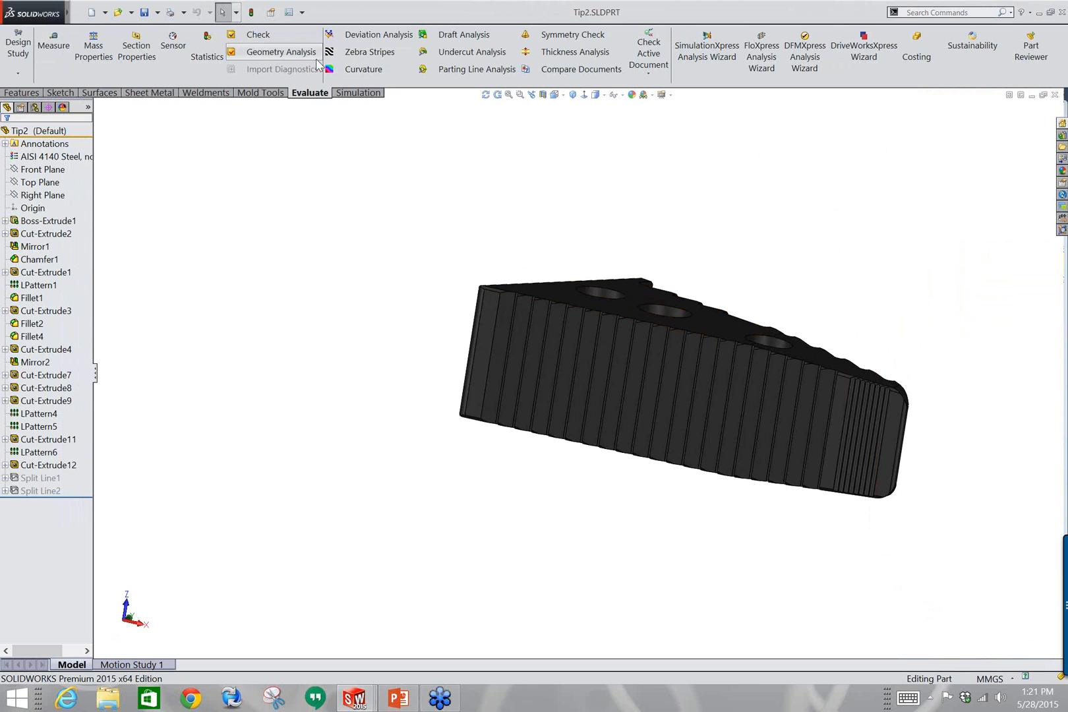
middle_drag(729, 278, 701, 321)
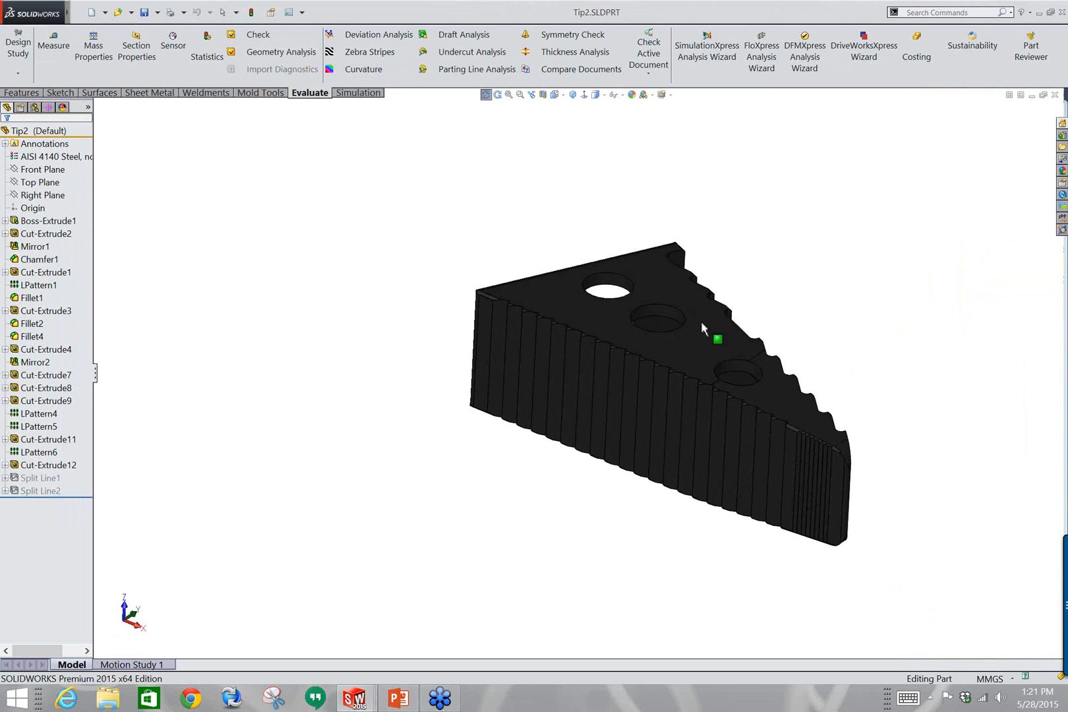
click(675, 294)
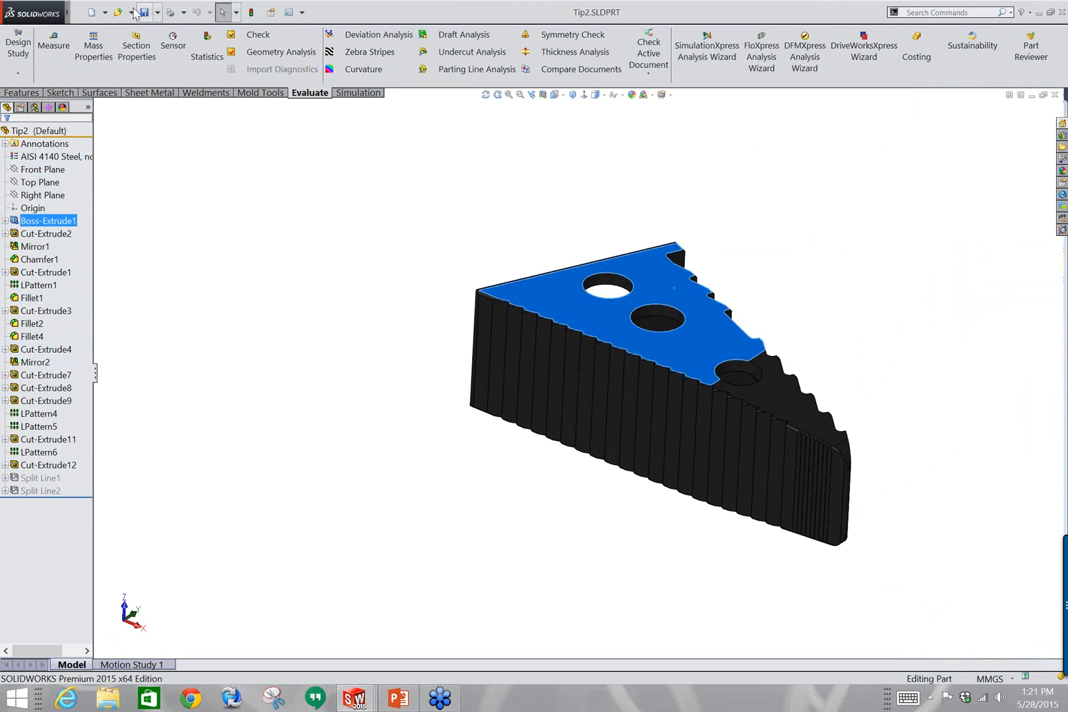
click(105, 12)
click(107, 48)
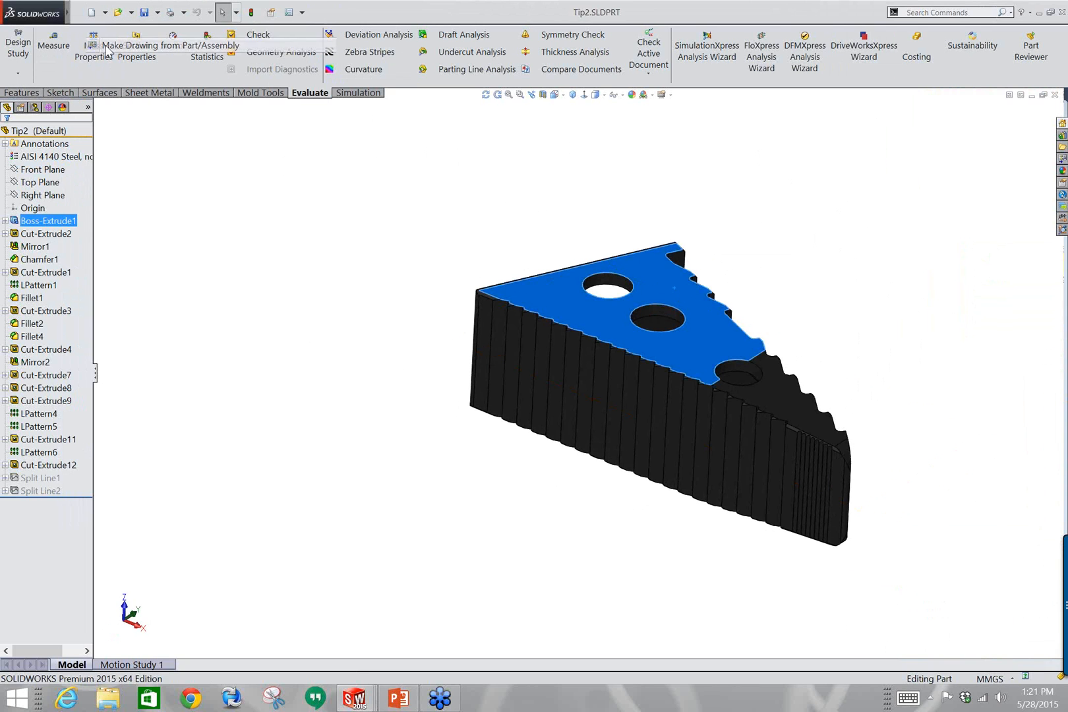
click(202, 157)
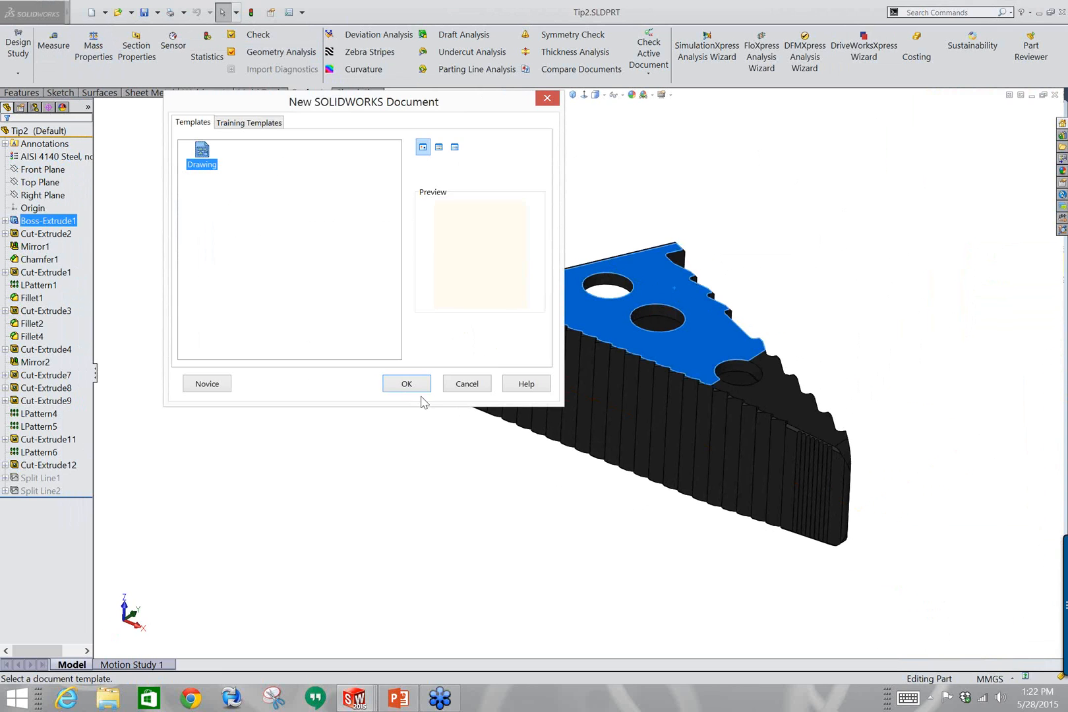
click(417, 382)
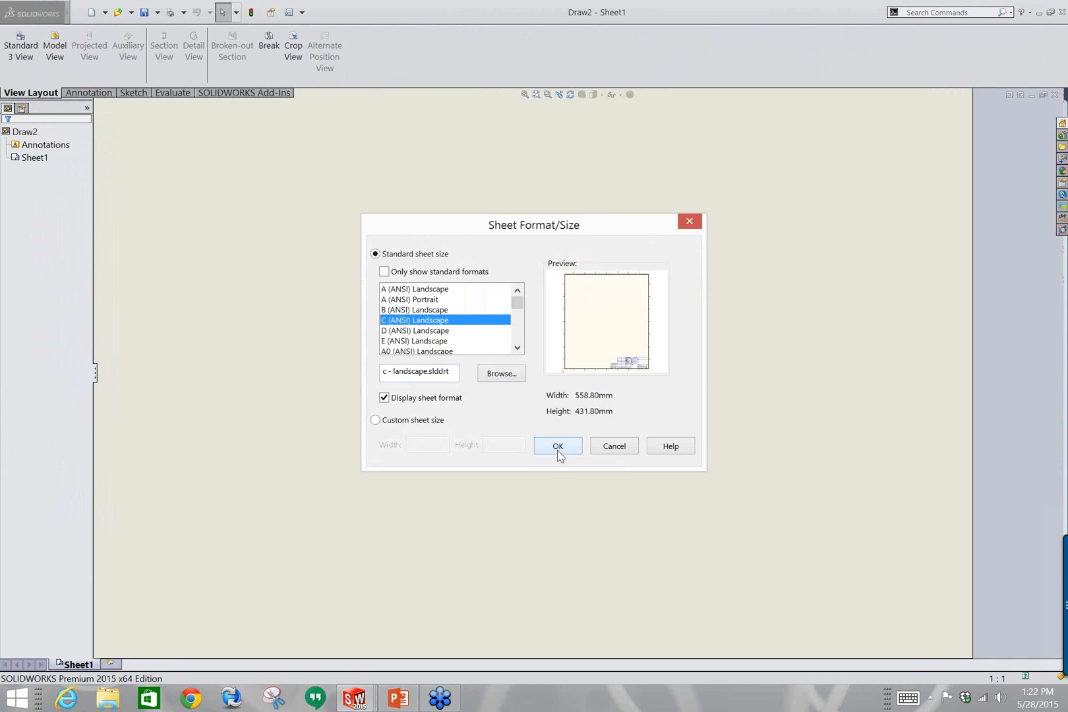
click(558, 448)
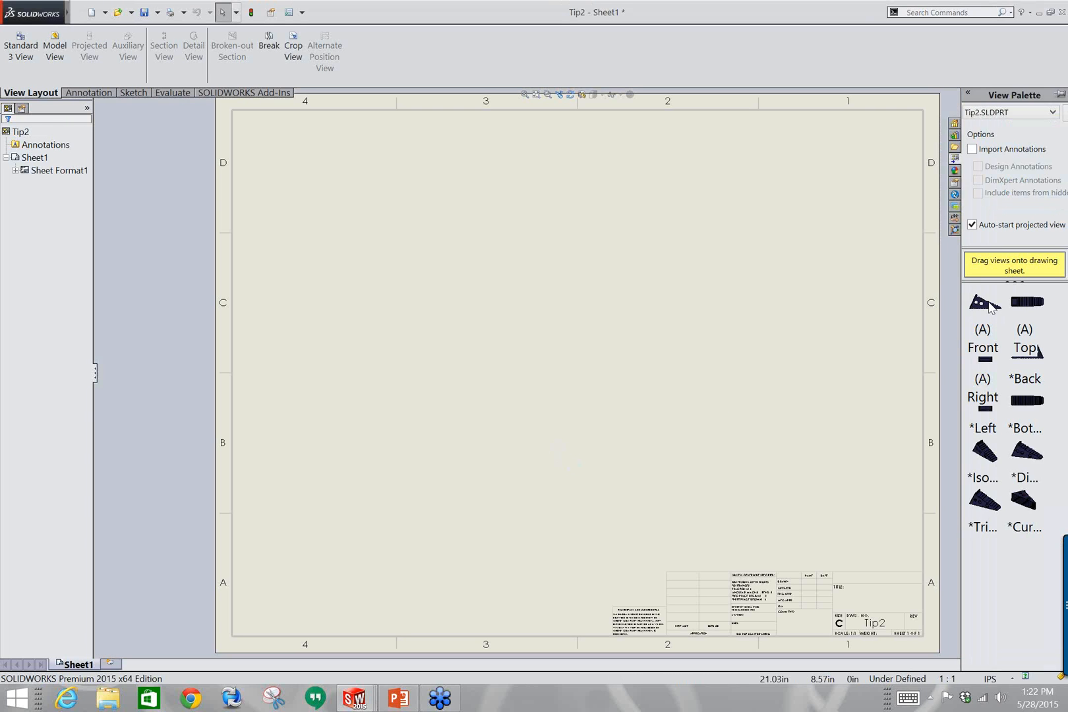
Place only the tip's Front view left of the sheet's centre and dimension its horizontal length between the two lower corner arcs below the view.
mouse_move(983, 305)
mouse_down()
mouse_move(991, 309)
mouse_move(473, 369)
mouse_move(482, 373)
mouse_up()
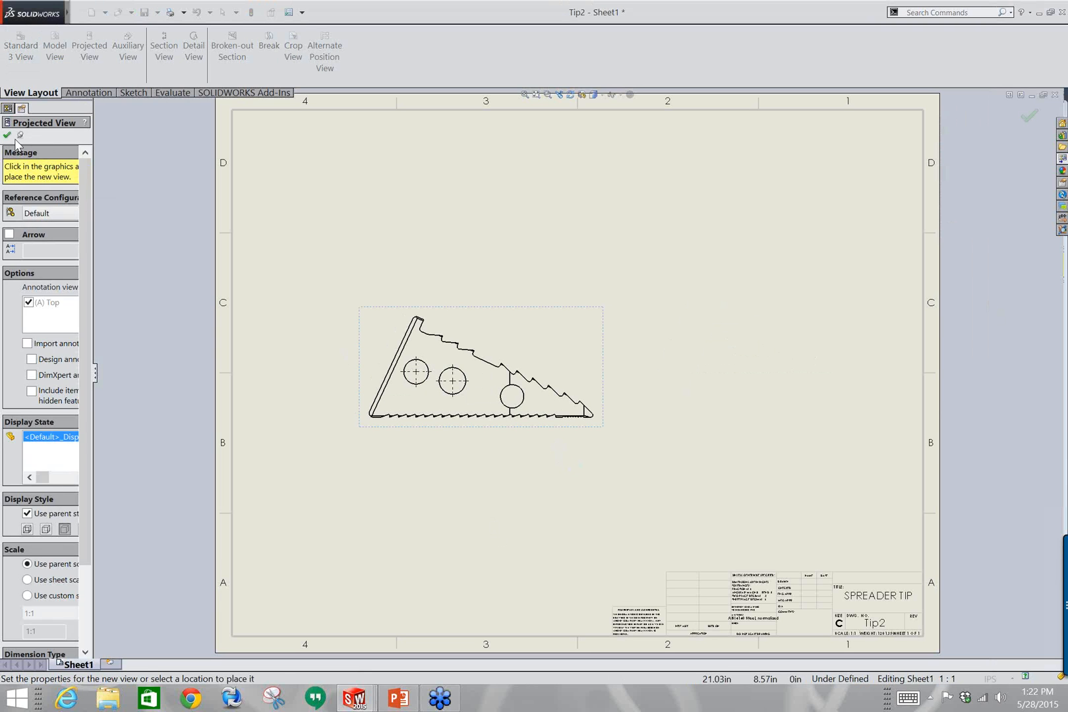
click(7, 136)
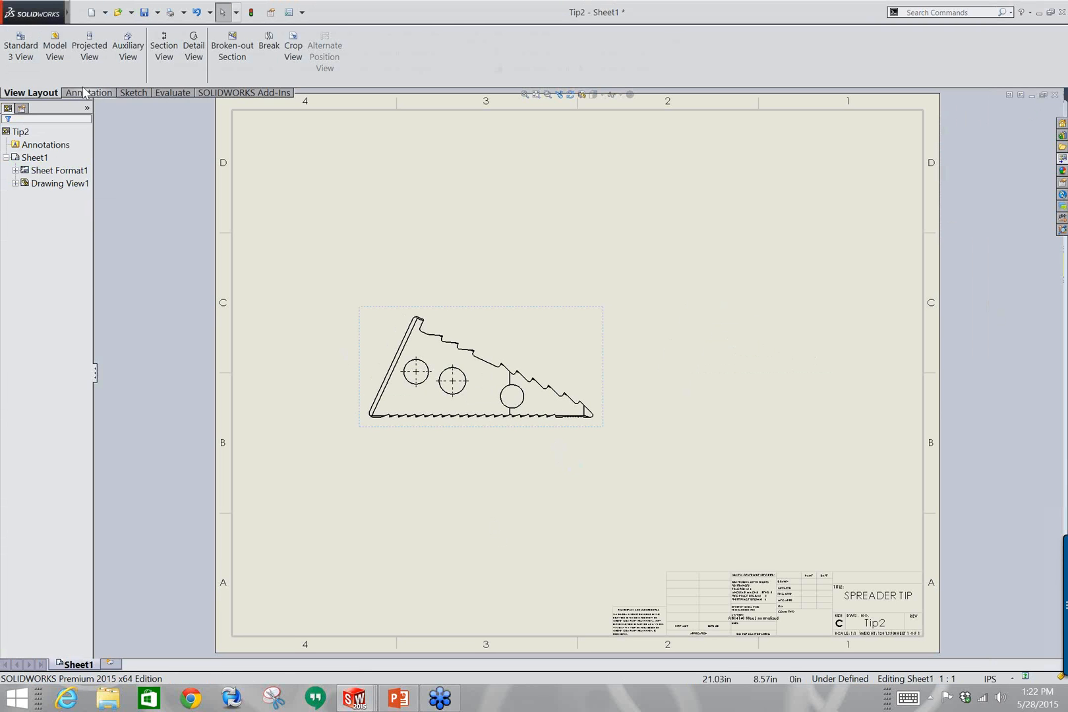
click(84, 92)
click(23, 42)
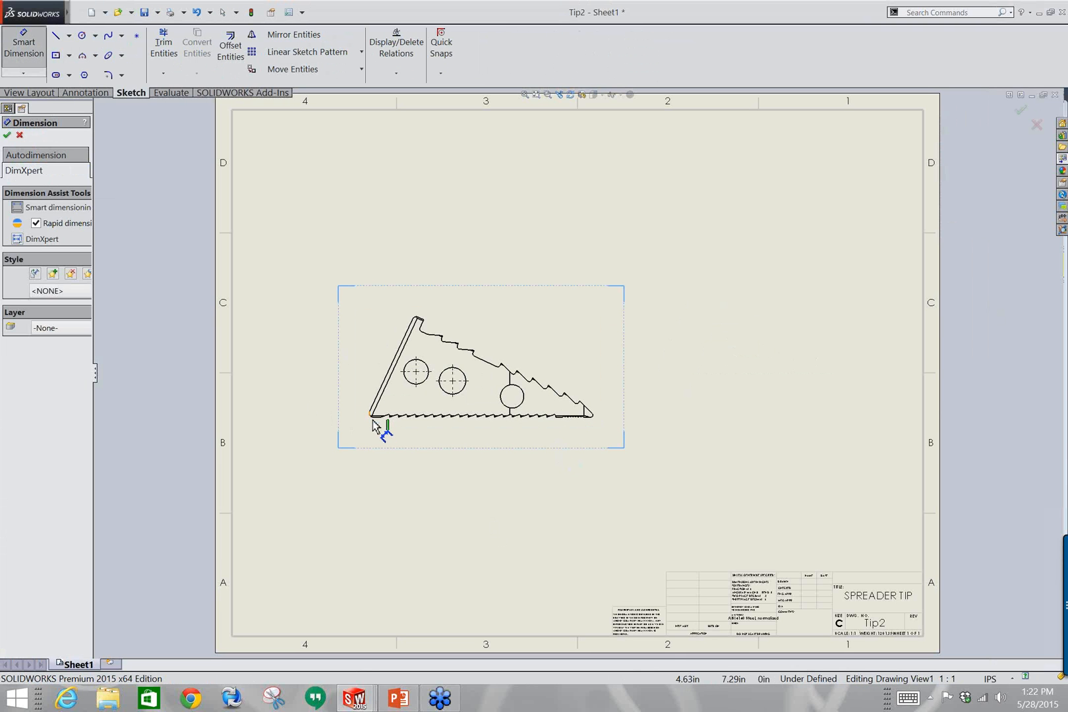
scroll(379, 429, up, 5)
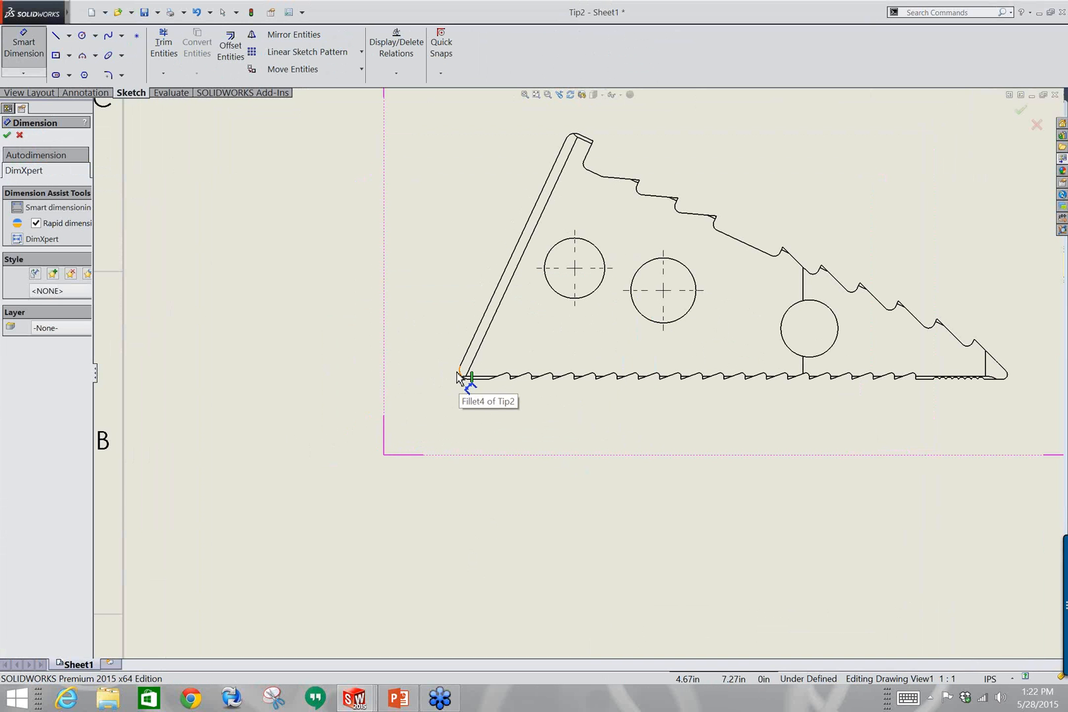
click(458, 374)
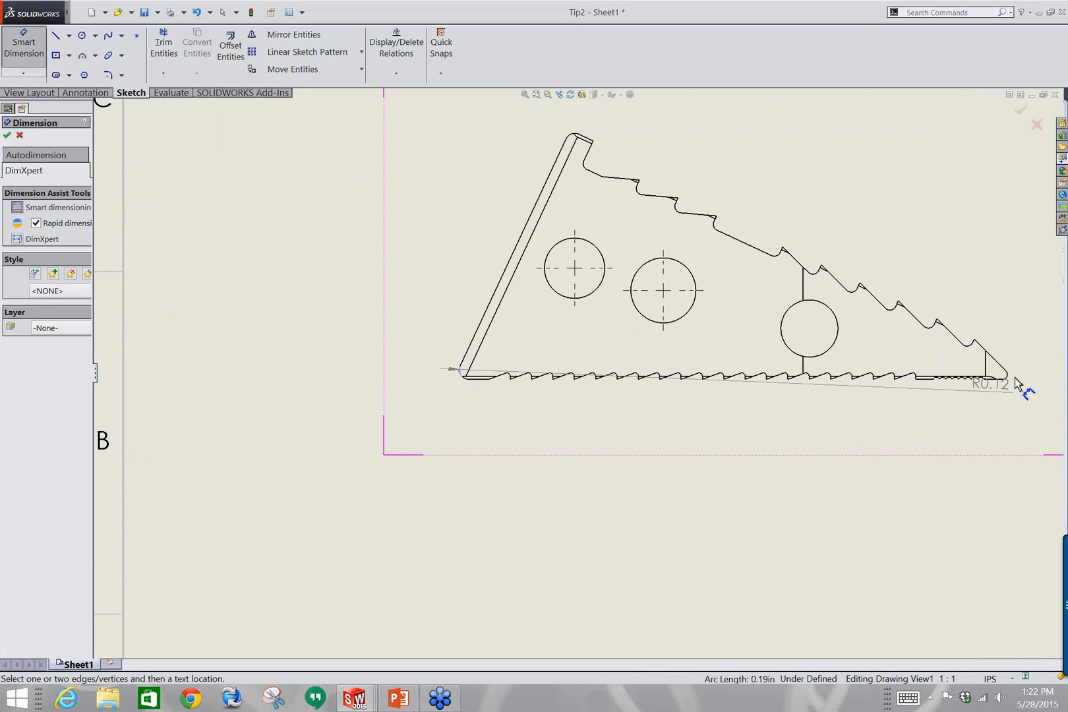
click(1018, 382)
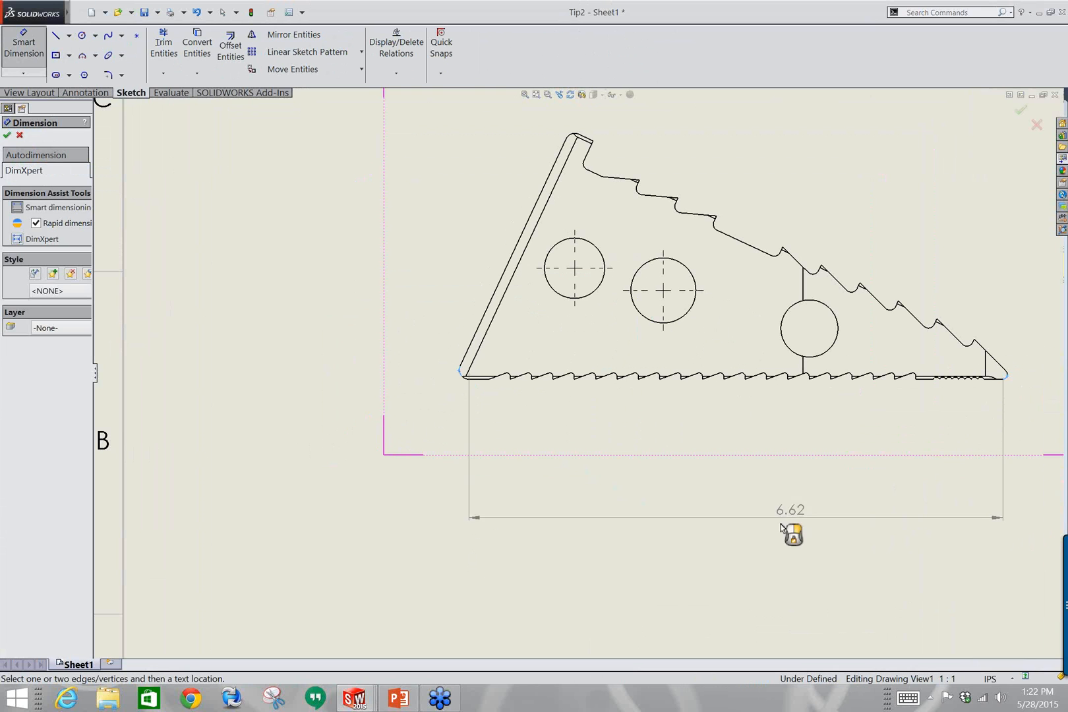
click(769, 528)
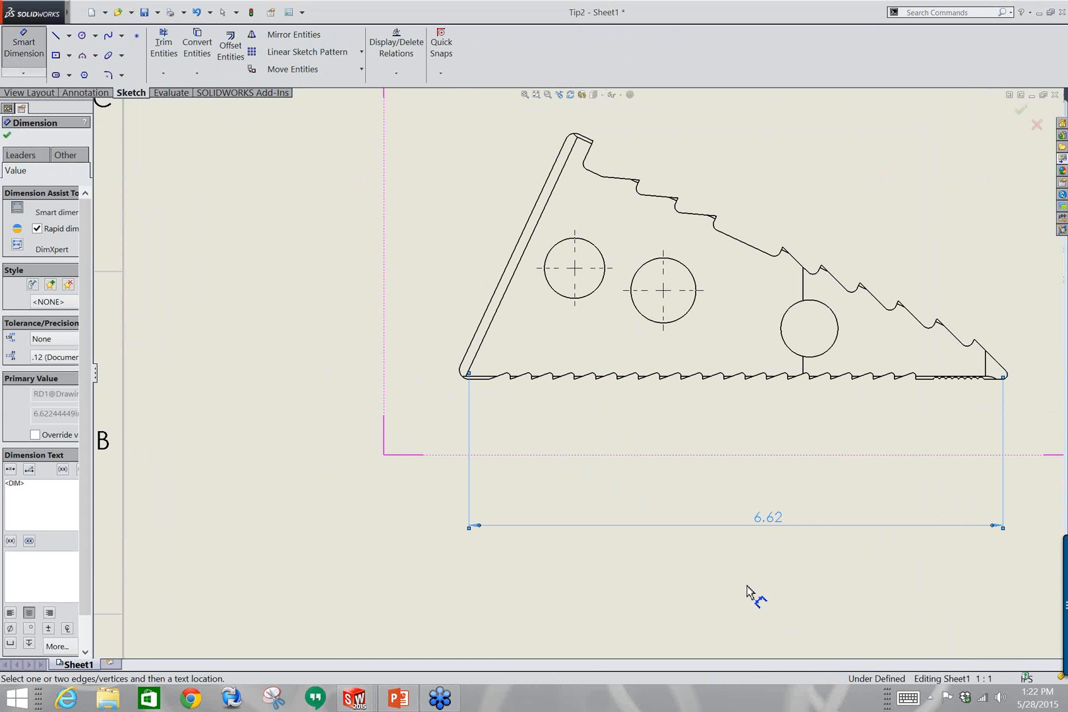
key(Escape)
Save the drawing as Tip2.SLDDRW in the Components folder.
scroll(816, 508, up, 3)
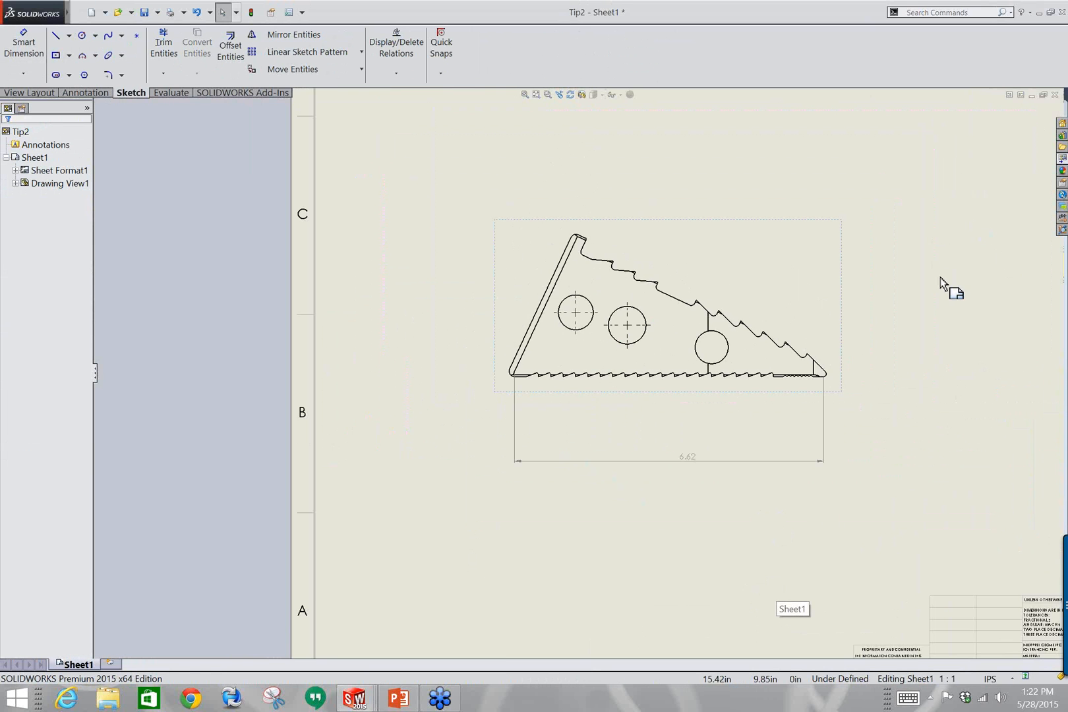
key(f)
middle_drag(941, 277, 914, 287)
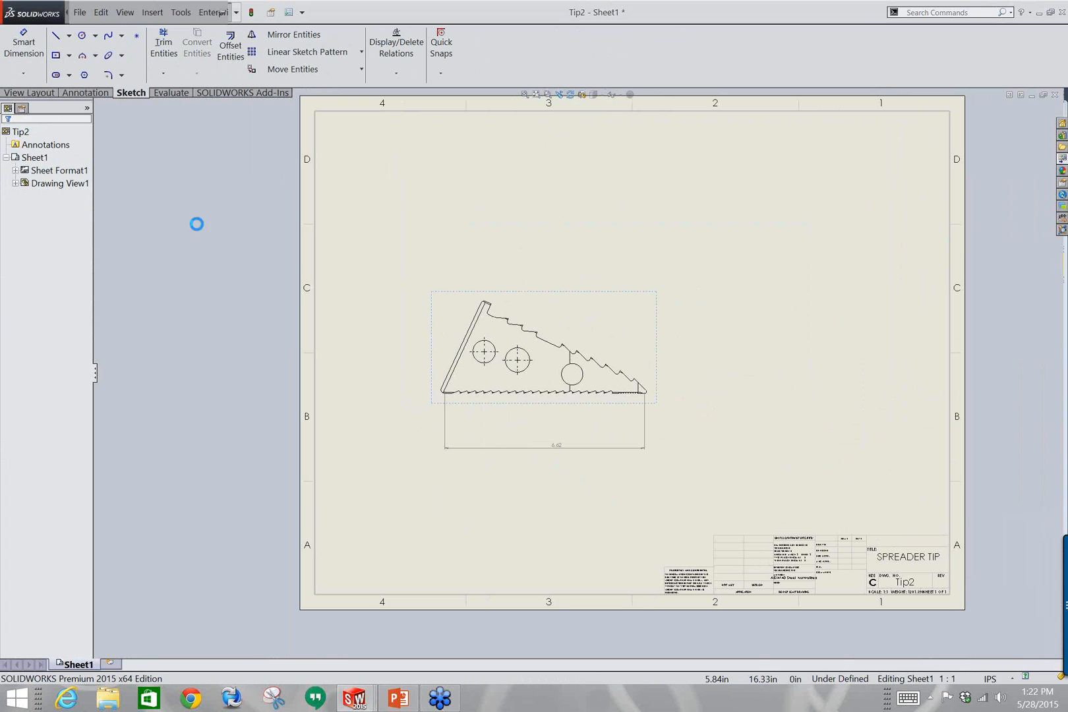
key(ctrl+s)
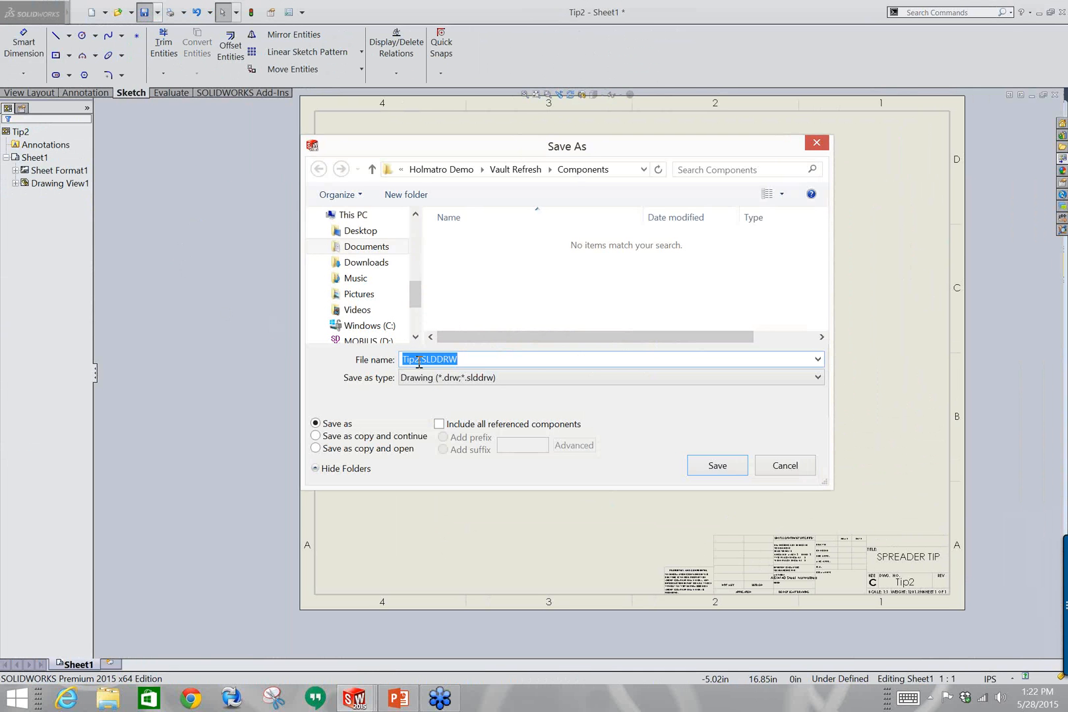
click(709, 467)
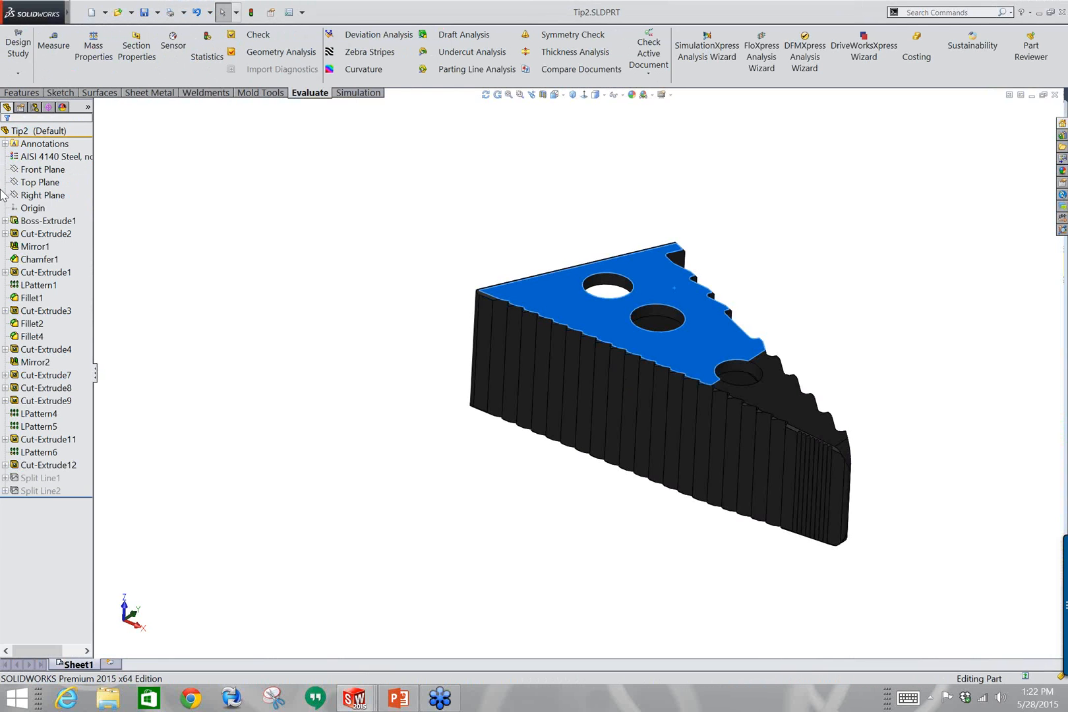
Edit Sketch1 of Boss-Extrude1 in the Tip2 part, viewed normal to its plane, and set the long upper slanted dimension to 160 mm.
click(6, 221)
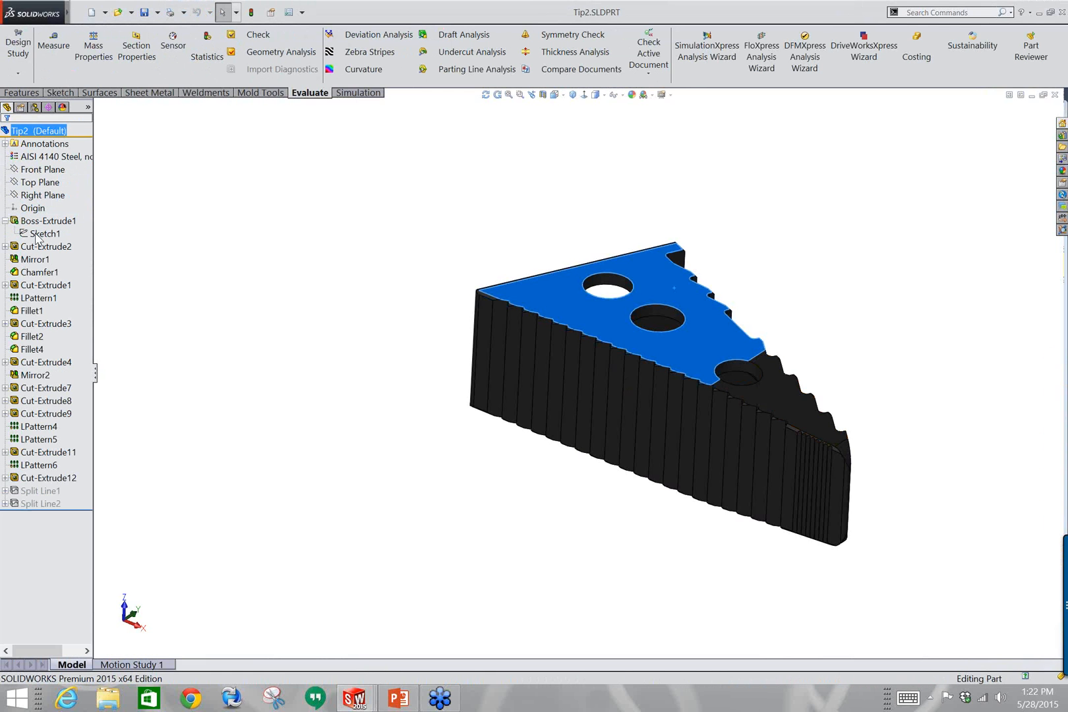
click(36, 233)
click(43, 207)
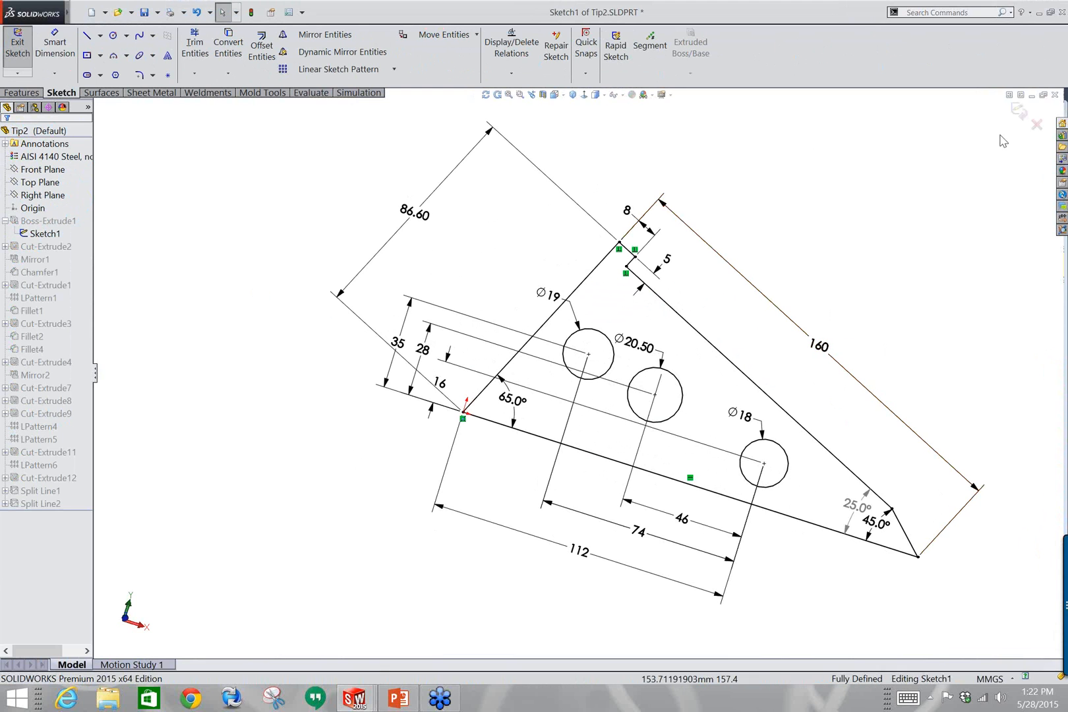
click(584, 95)
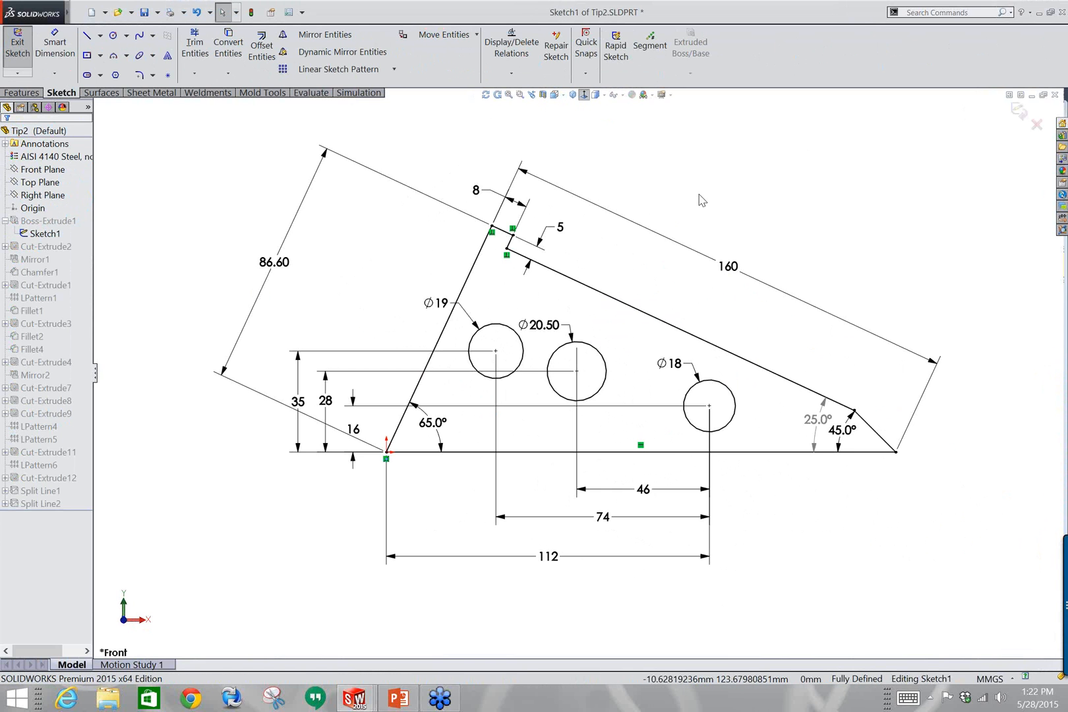
click(732, 271)
double_click(729, 266)
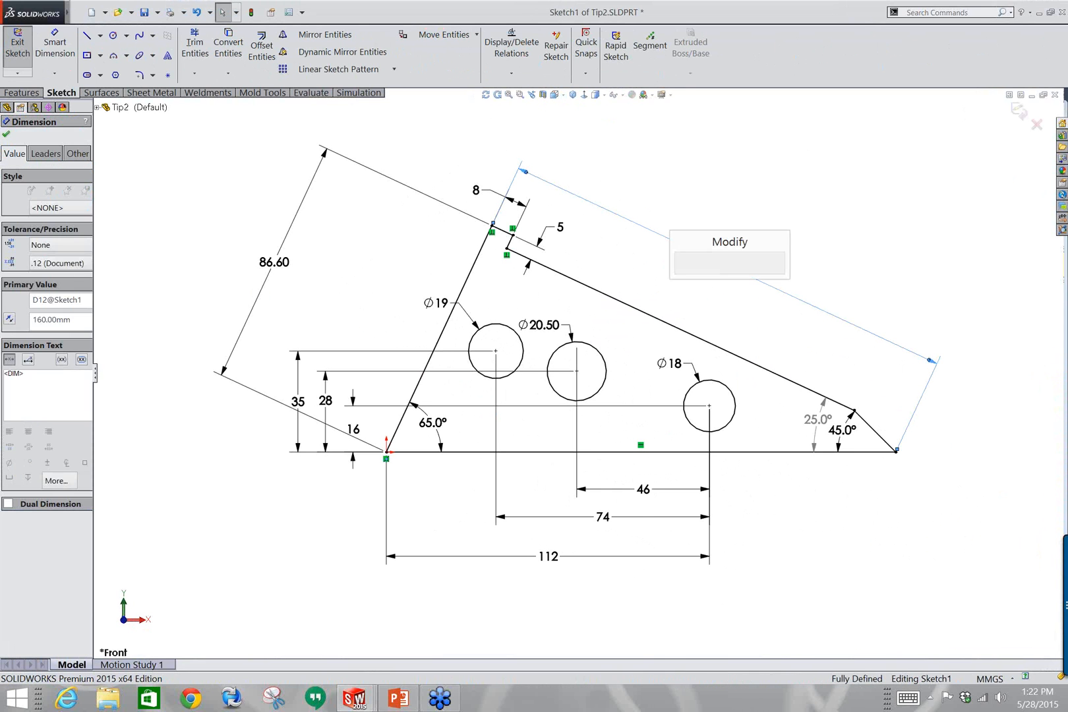
text(160)
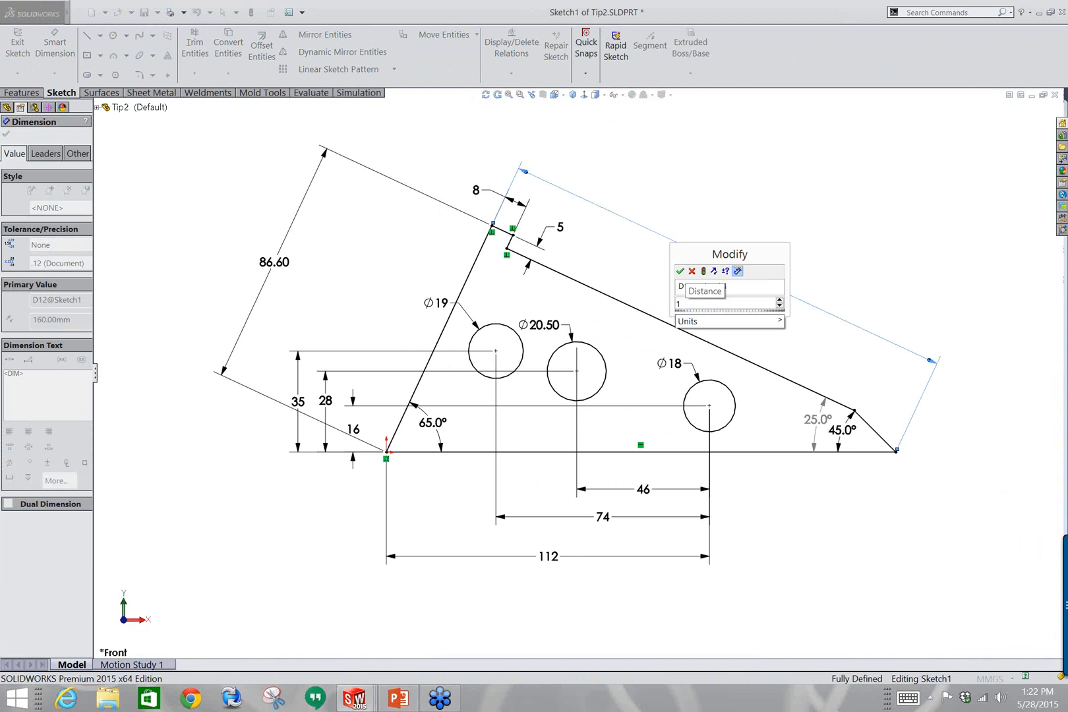
key(Return)
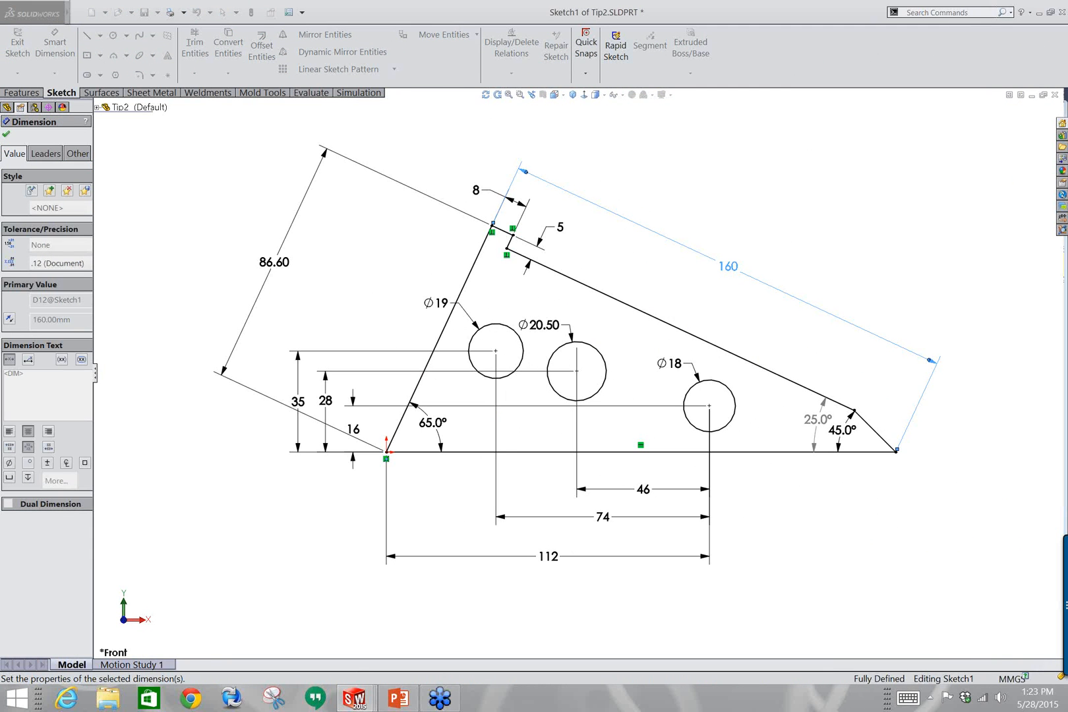
Exit Sketch1 so the Tip2 part rebuilds with the edited dimension, and tilt the model slightly out of the front view.
click(1019, 115)
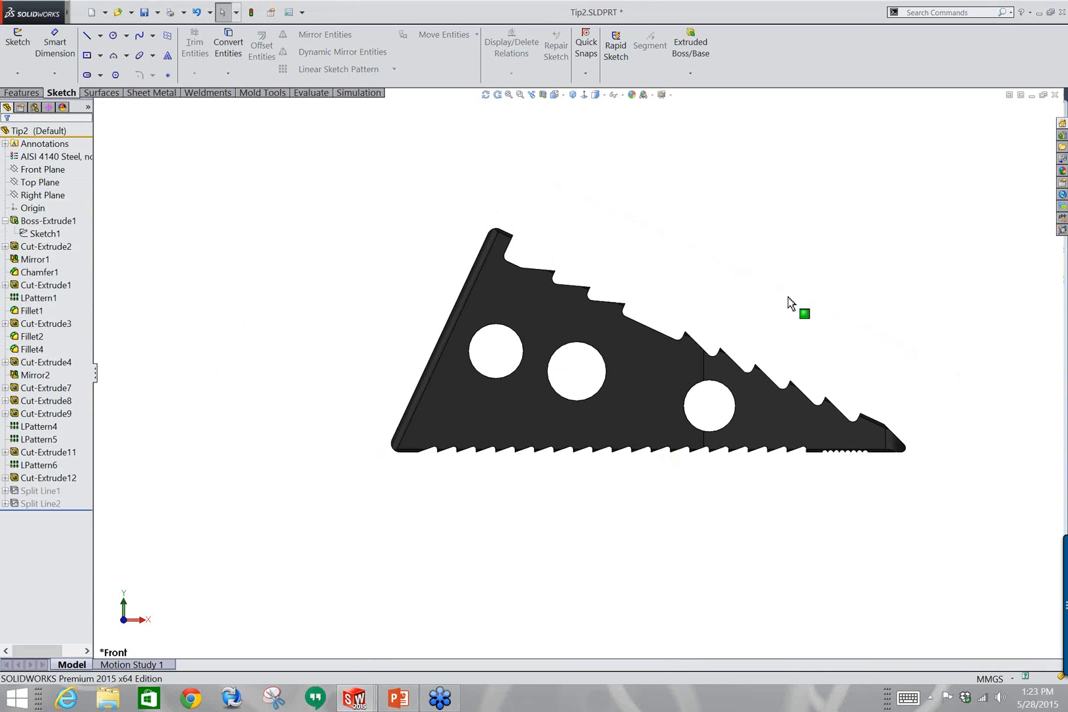
mouse_move(813, 414)
middle_down()
mouse_move(837, 262)
mouse_move(813, 274)
mouse_move(809, 393)
middle_up()
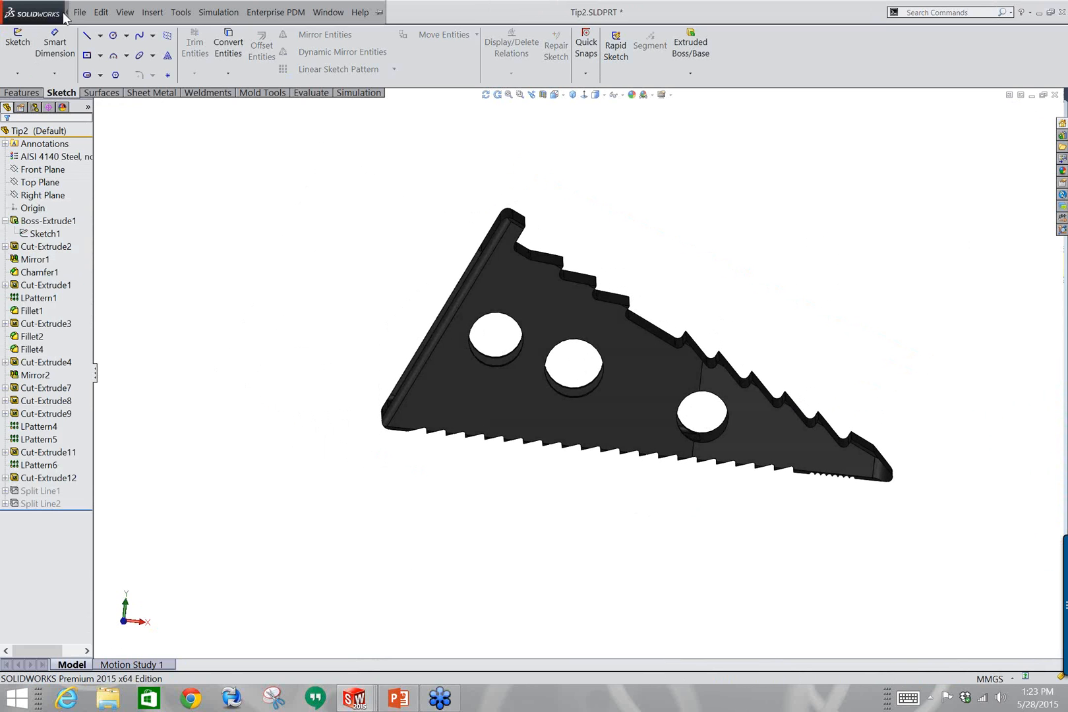
Open the recent drawing Tip2.SLDDRW to check its length dimension, and close it without saving any of the modified documents.
click(75, 14)
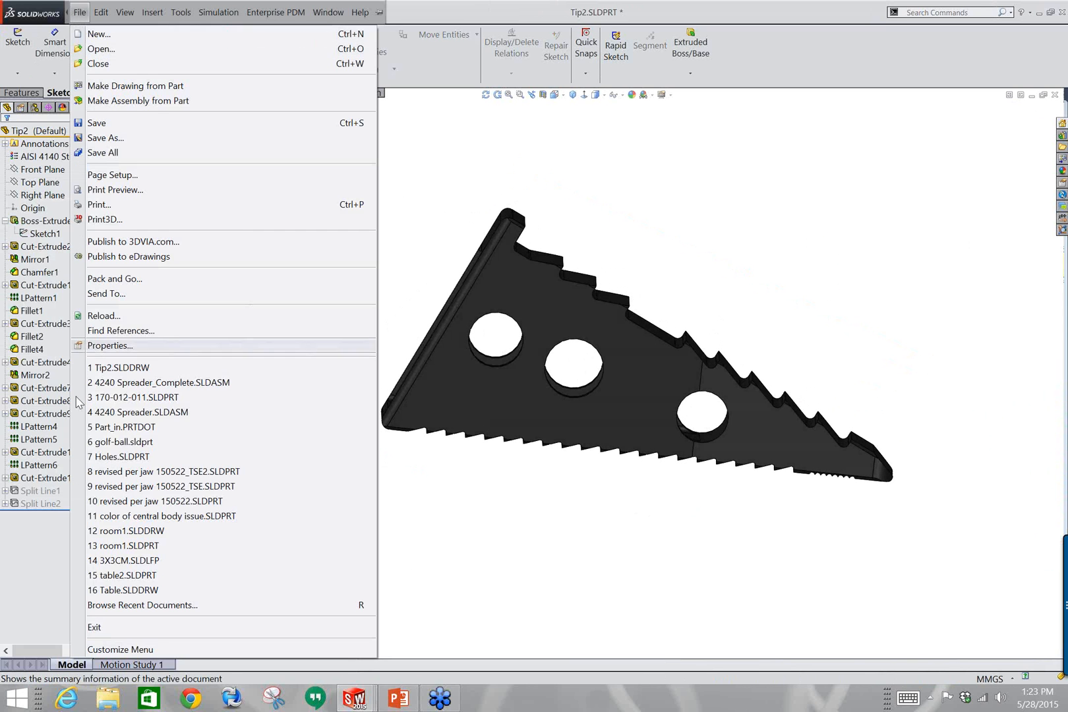
click(106, 372)
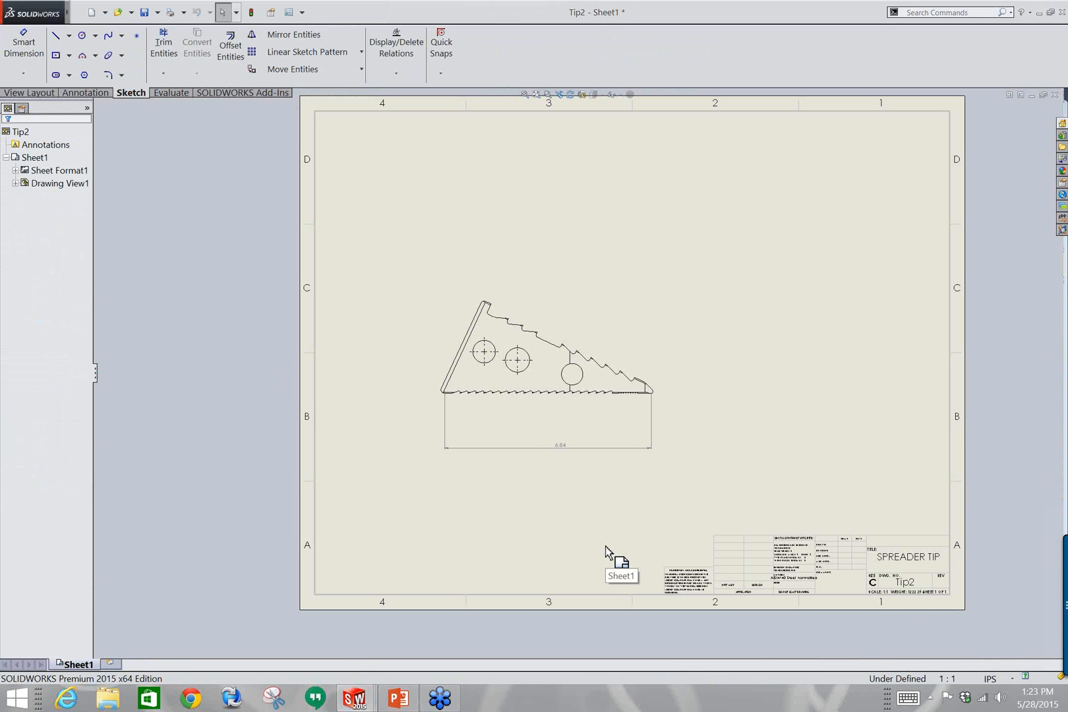
click(1056, 95)
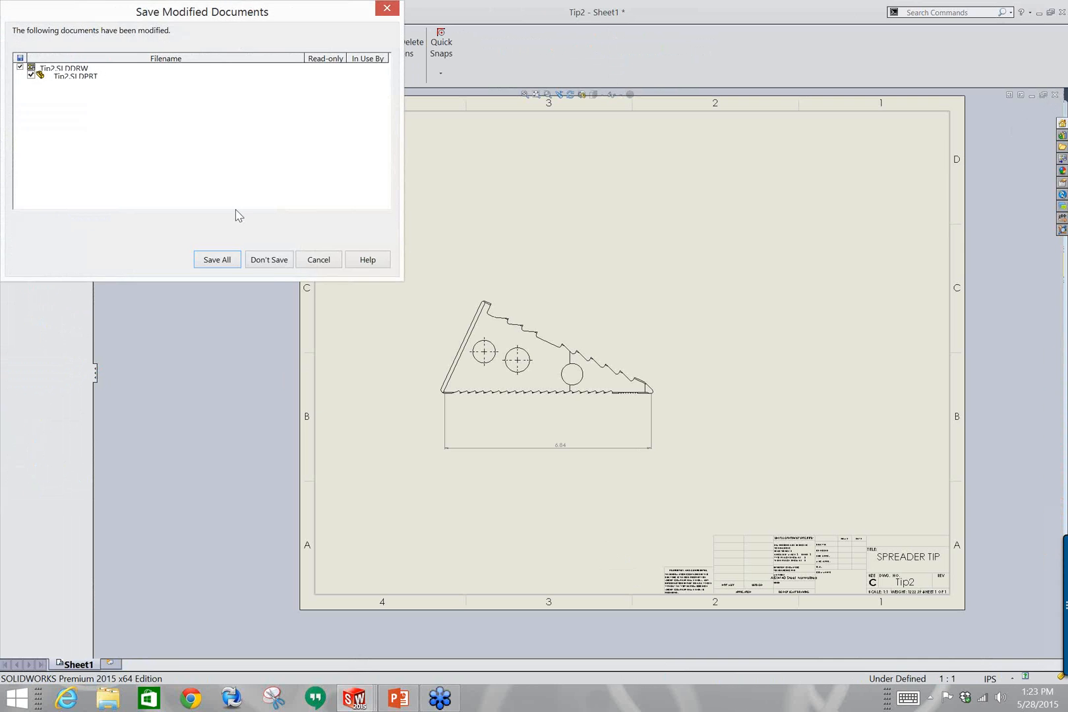
click(282, 260)
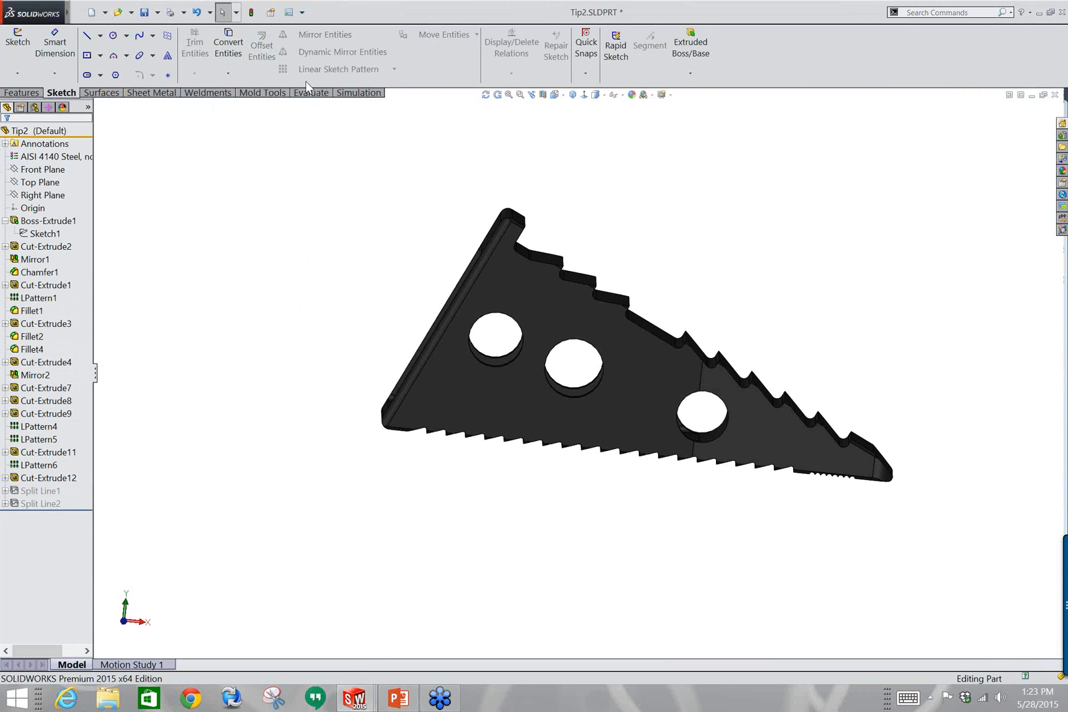
Enable the system color option that uses a specified color for changed drawing dimensions on open, and accept the options.
click(290, 13)
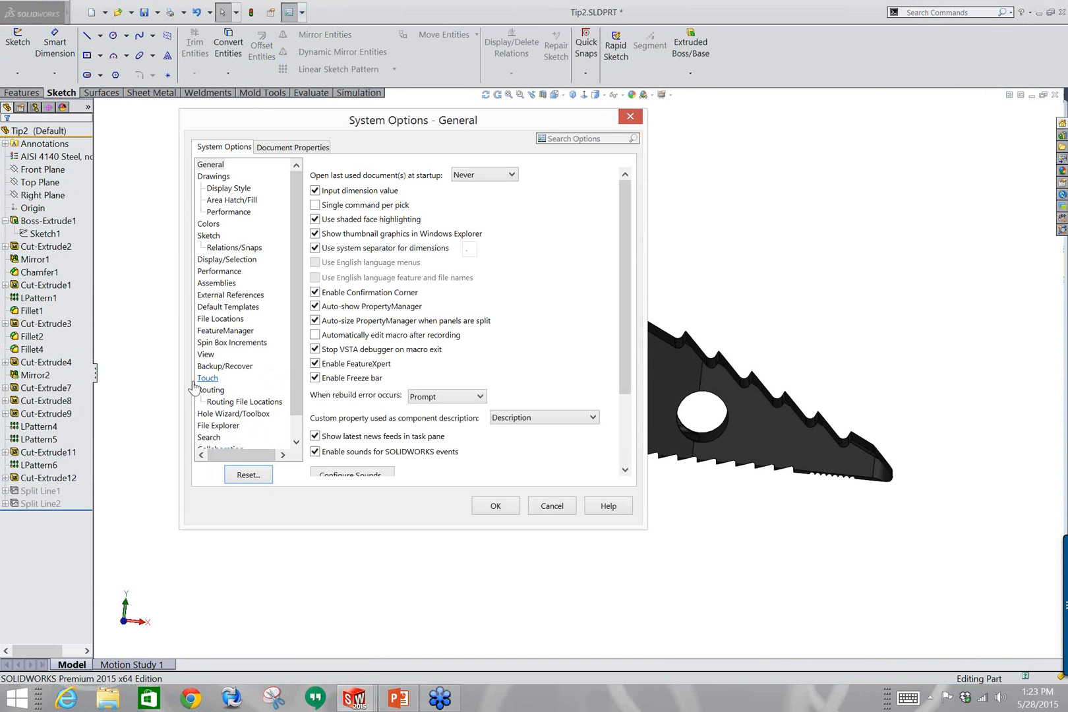
click(209, 224)
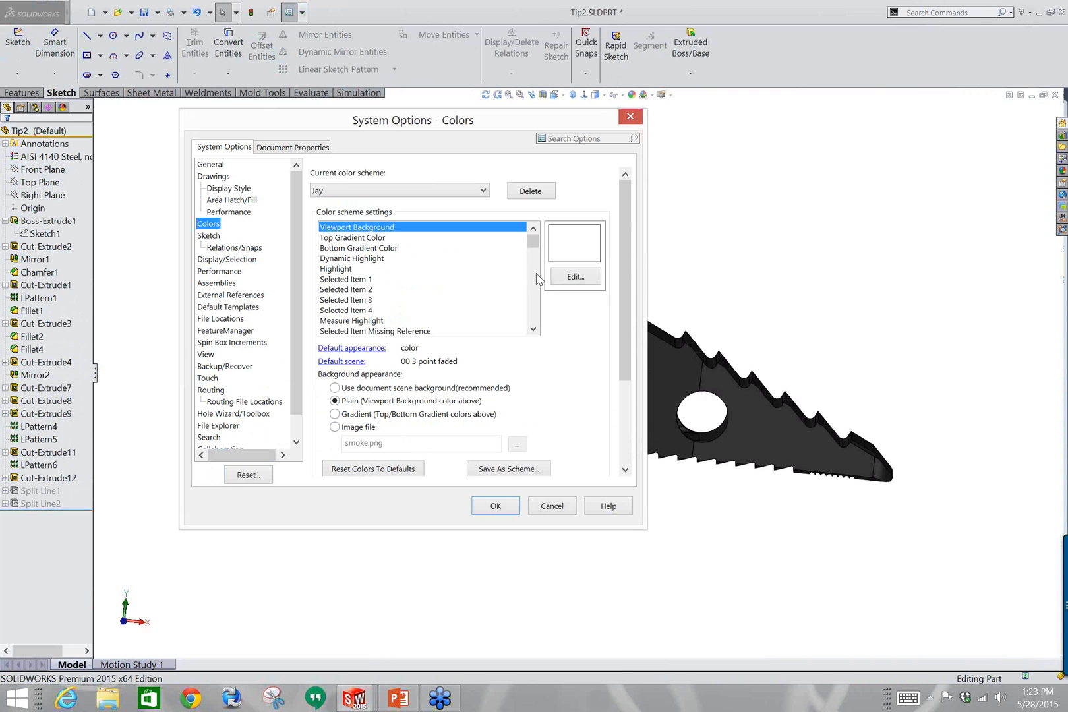
drag(628, 394, 629, 473)
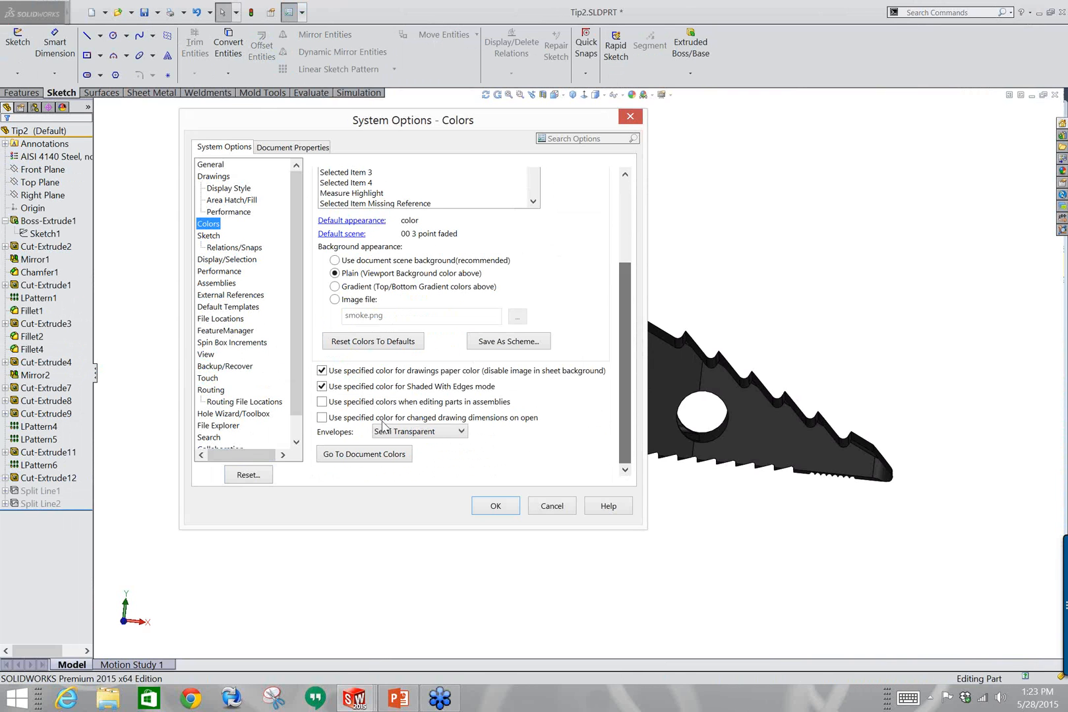
click(322, 417)
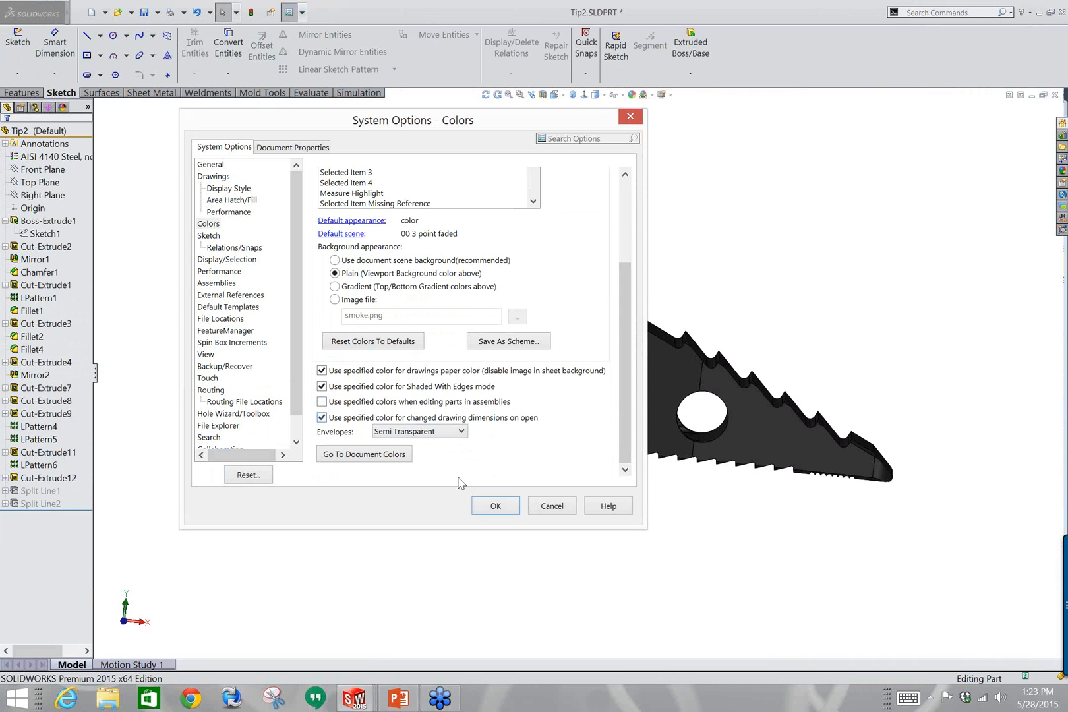
click(496, 506)
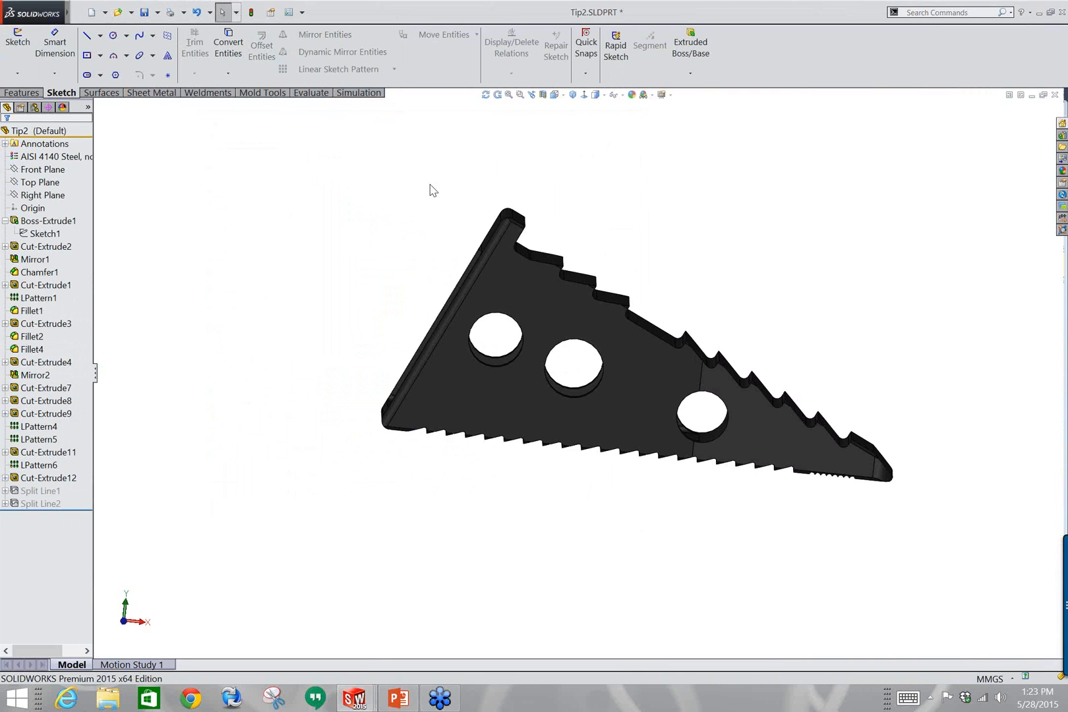
Reopen the recent drawing Tip2.SLDDRW and examine the horizontal length dimension below the tip's view.
mouse_move(39, 12)
click(79, 11)
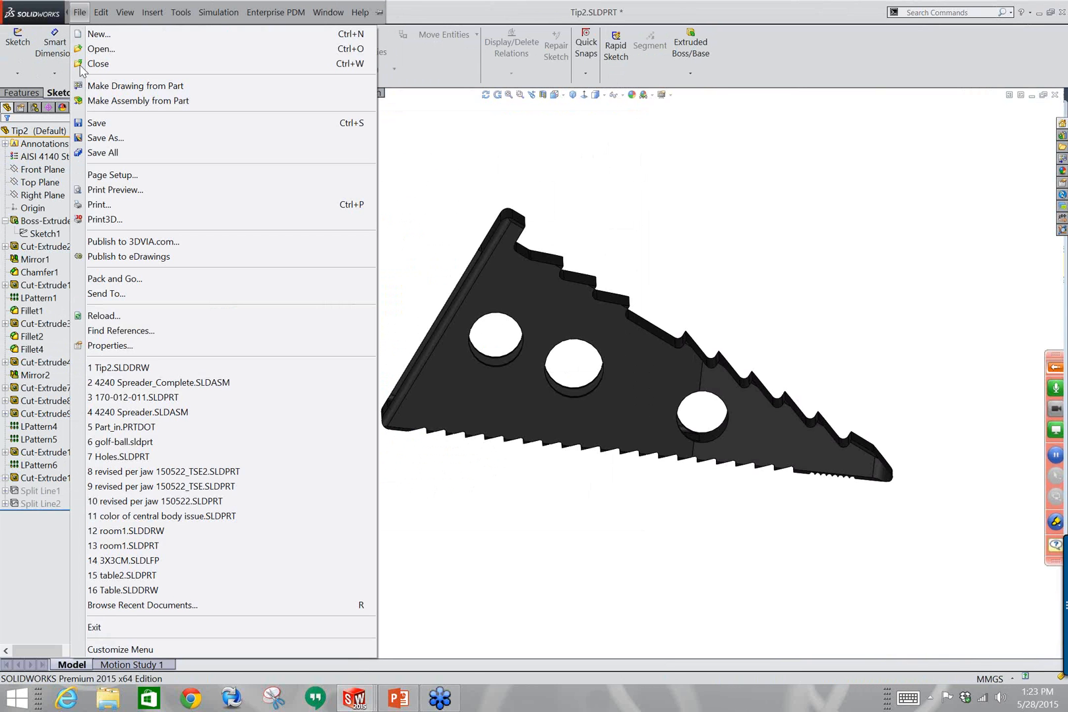
click(121, 371)
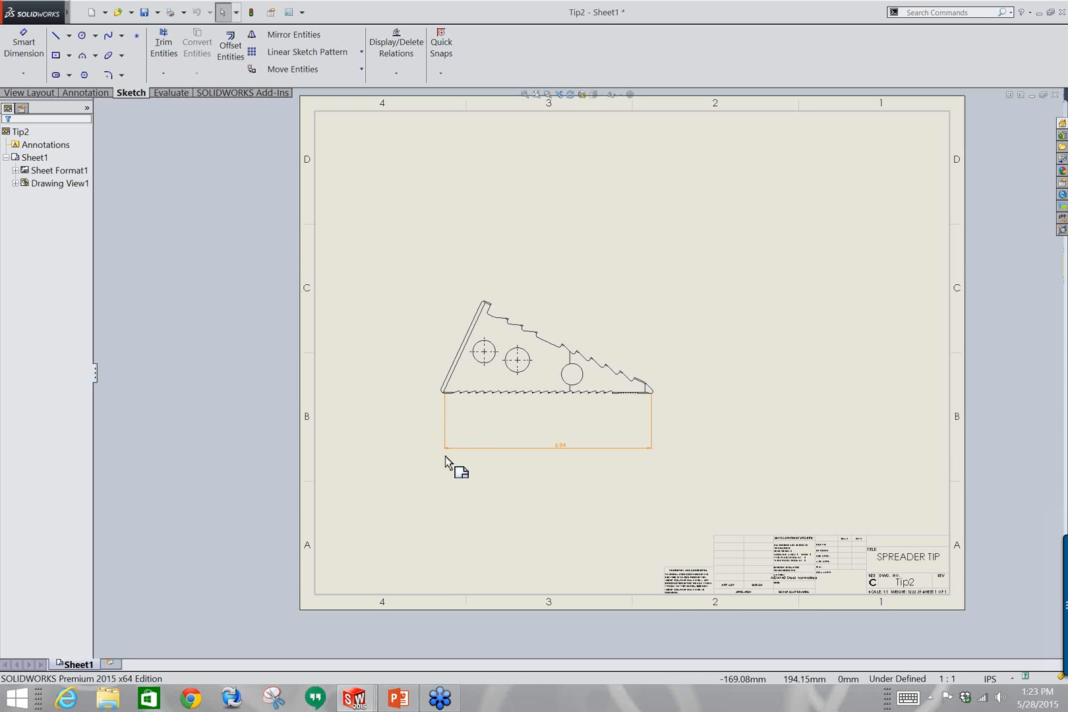
scroll(617, 479, down, 5)
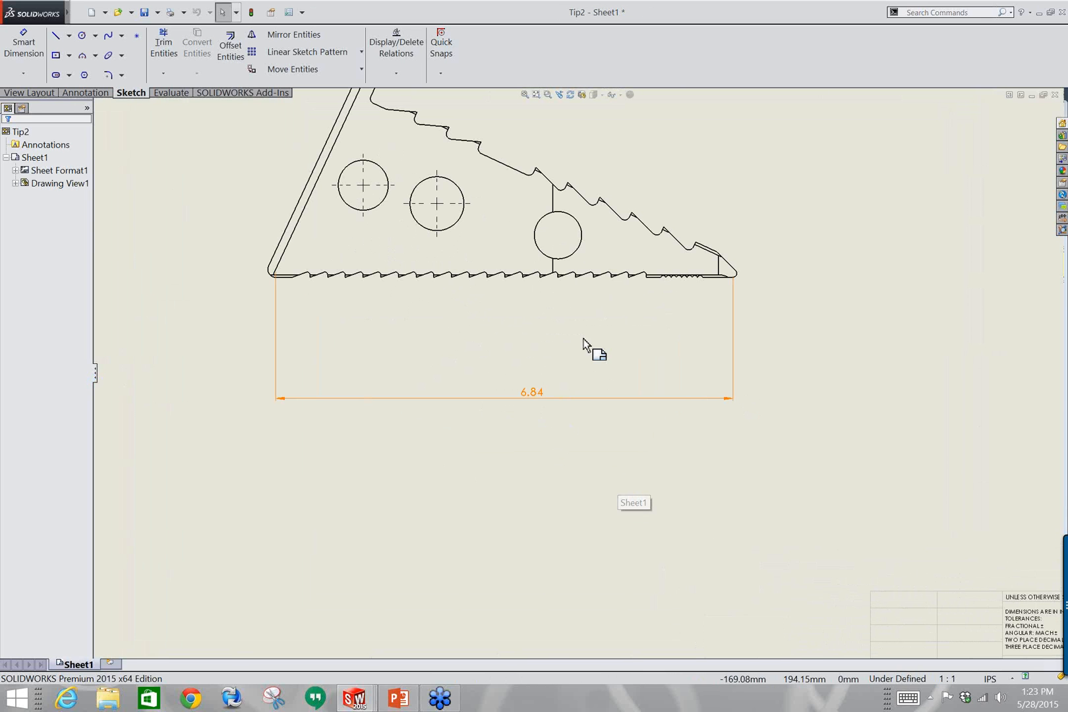
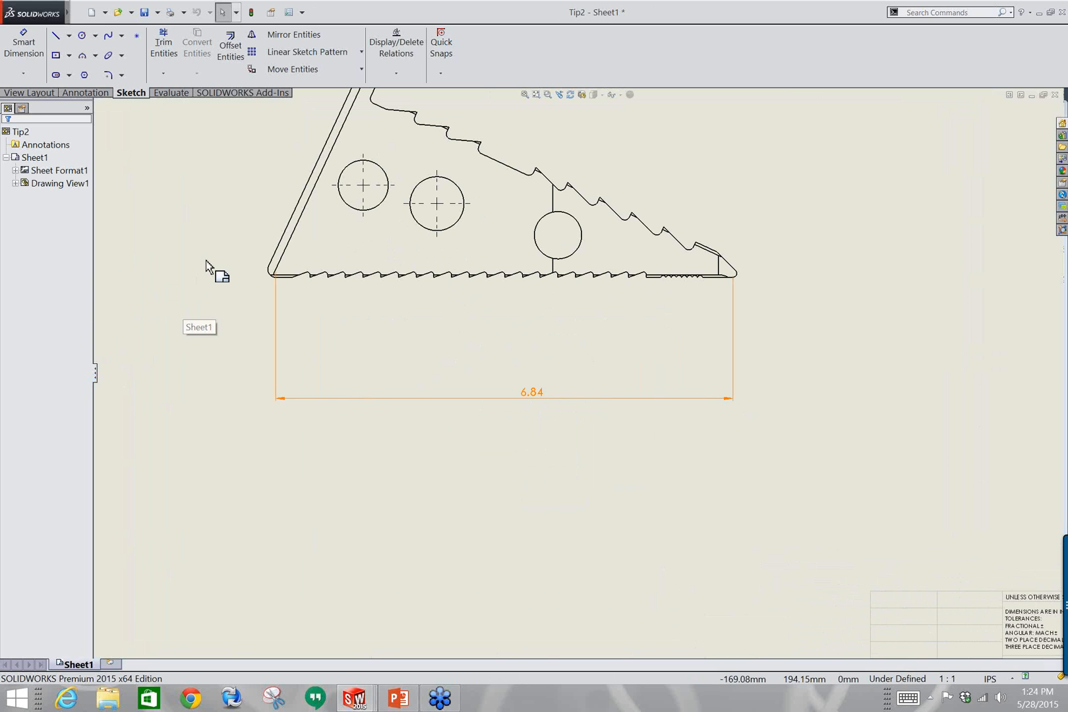
Isolate the changed dimensions in the Tip2 drawing, and turn the isolation back off.
click(249, 188)
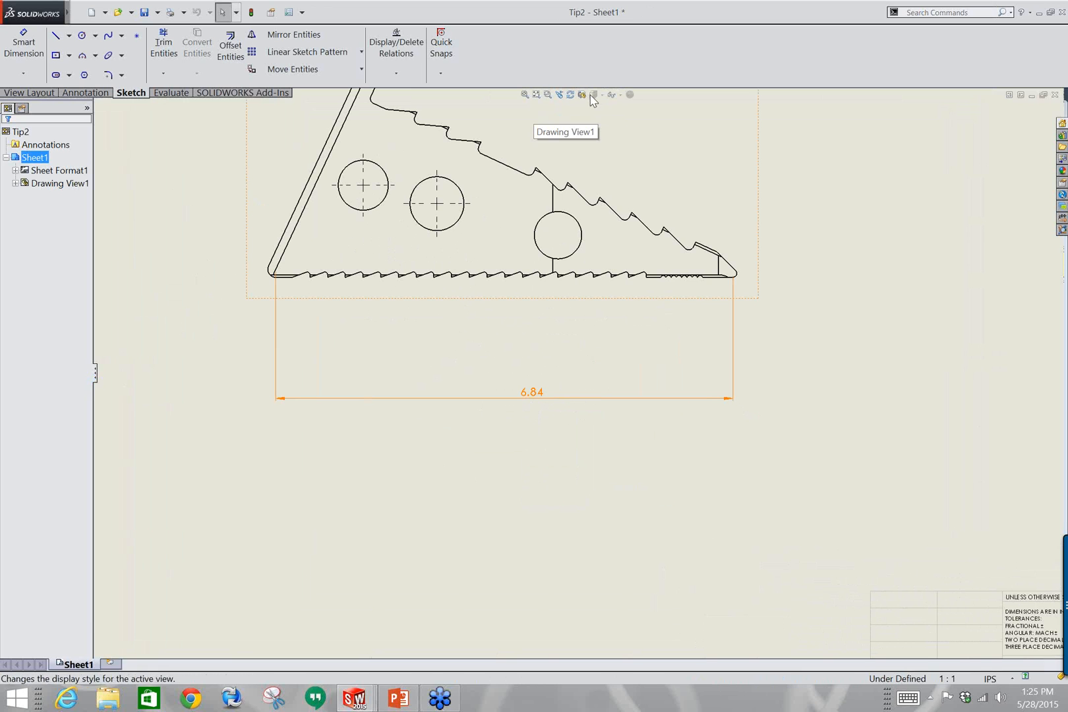
click(615, 96)
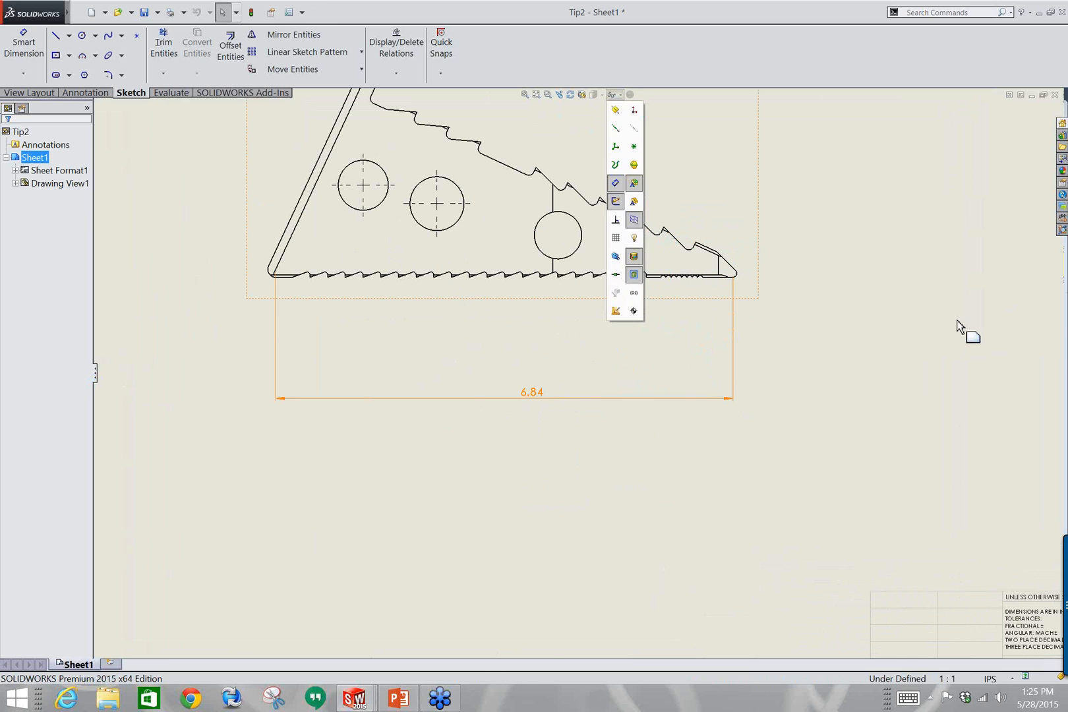
mouse_move(69, 12)
click(137, 13)
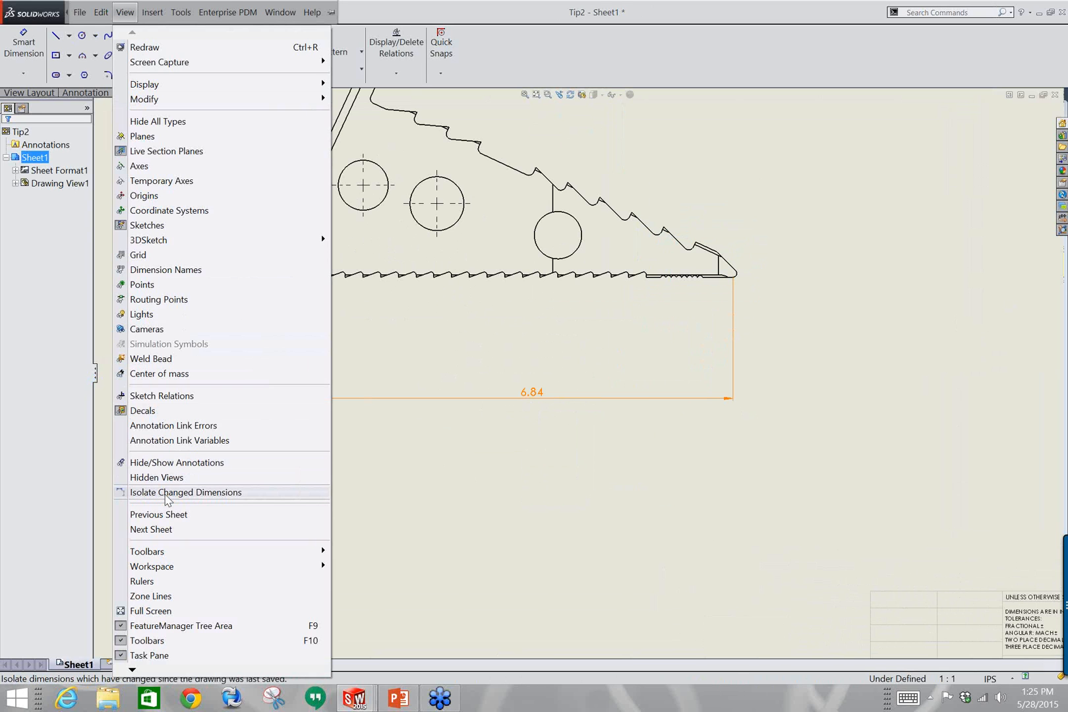
click(132, 495)
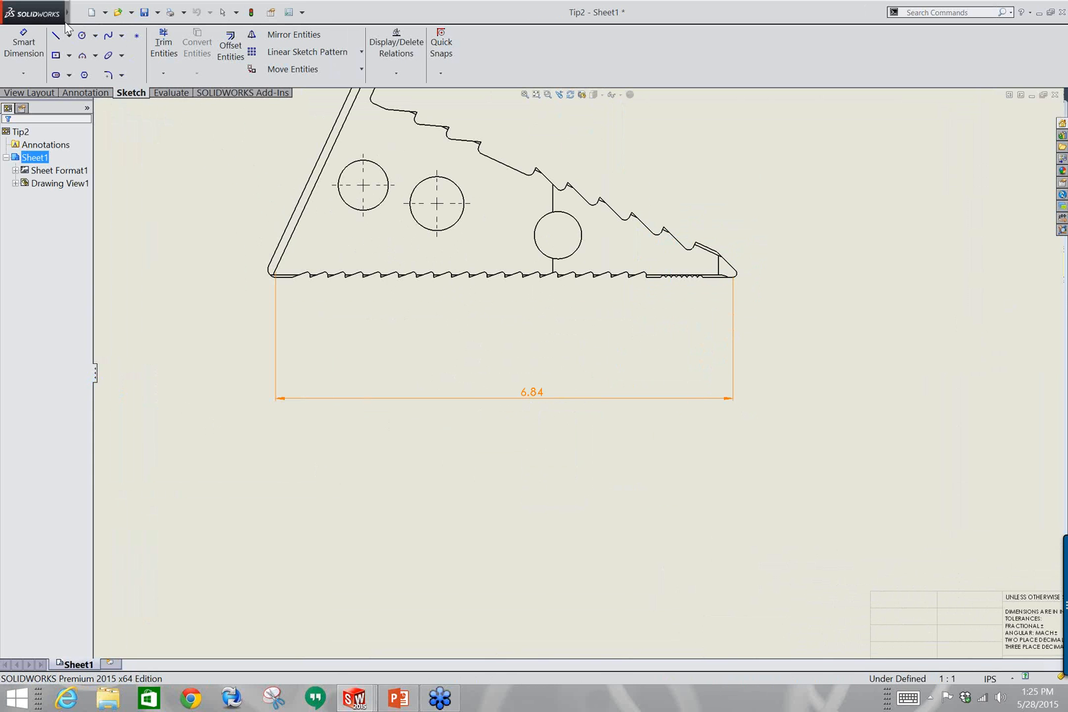
mouse_move(72, 12)
click(125, 12)
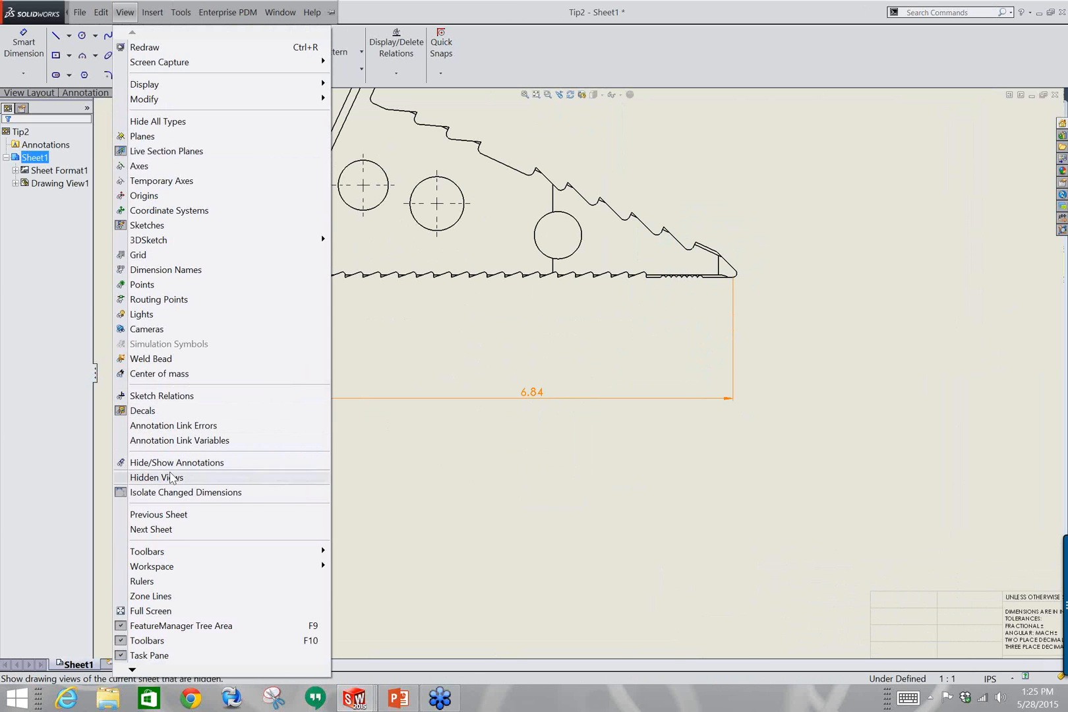
click(185, 493)
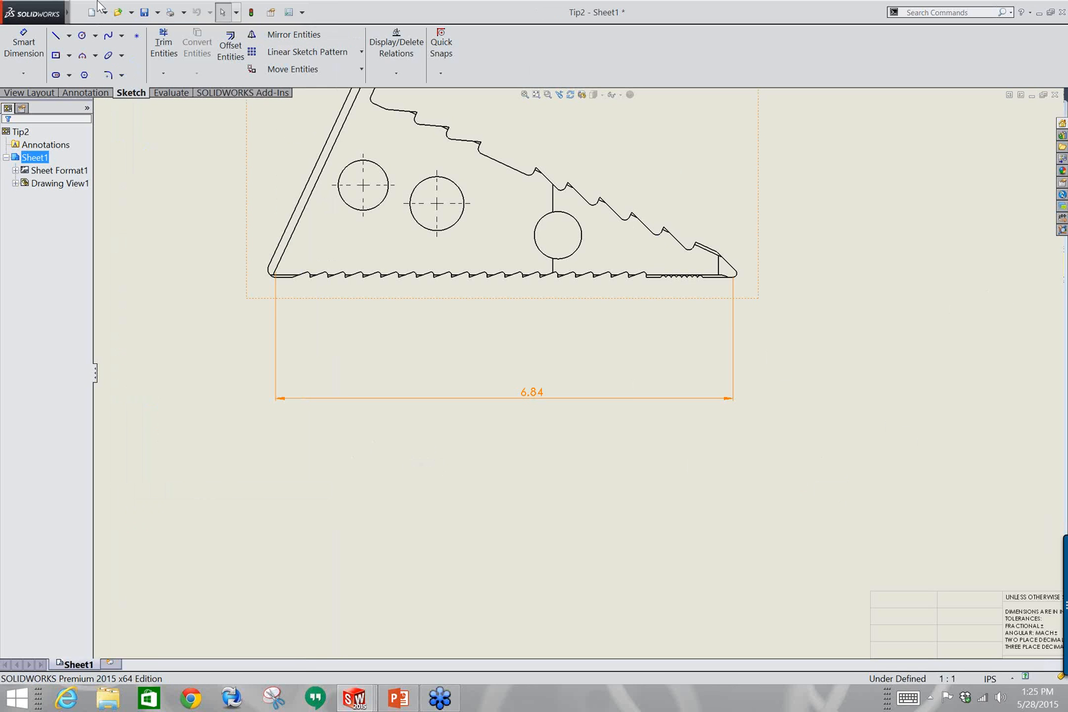
Switch to the open 4240 Spreader_Complete assembly.
mouse_move(62, 13)
click(246, 13)
mouse_move(281, 19)
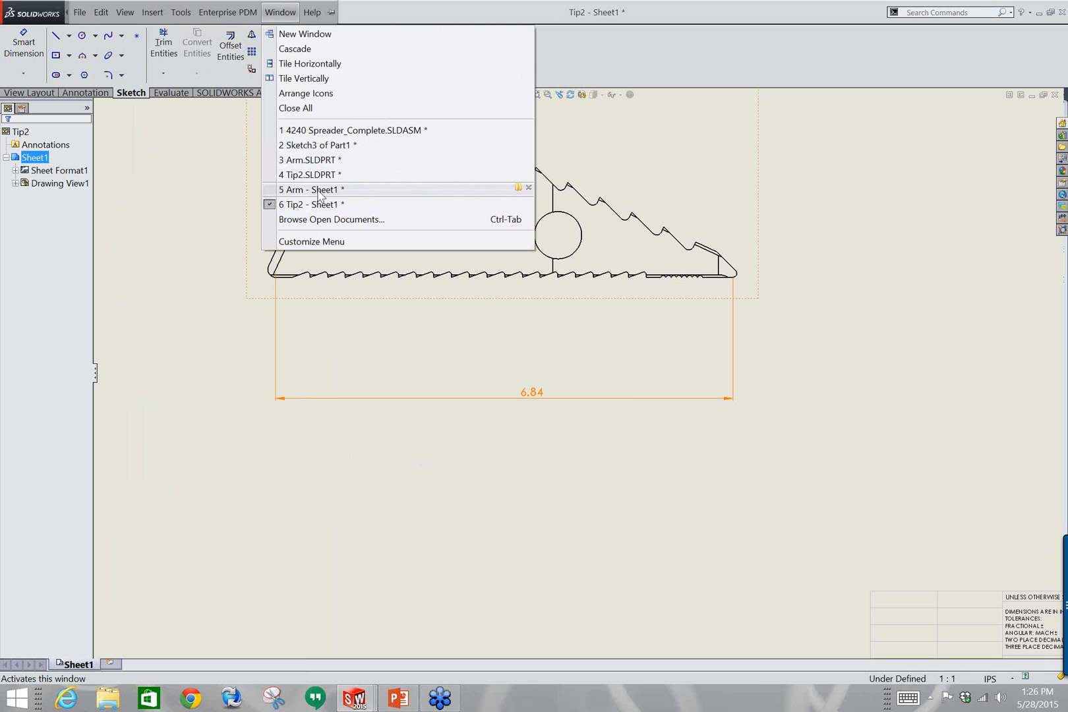
click(316, 144)
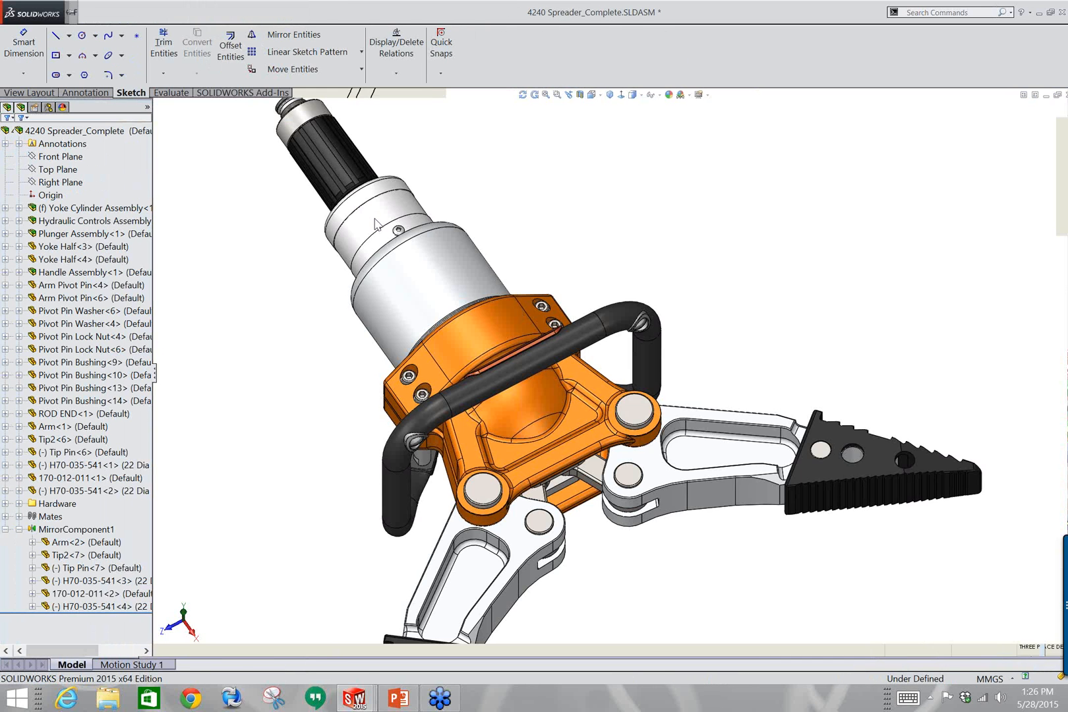
Delete the pin component H70-035-541<1> from the arm's link joint, together with its dependent mates and child features.
middle_drag(376, 225, 624, 442)
scroll(625, 441, down, 4)
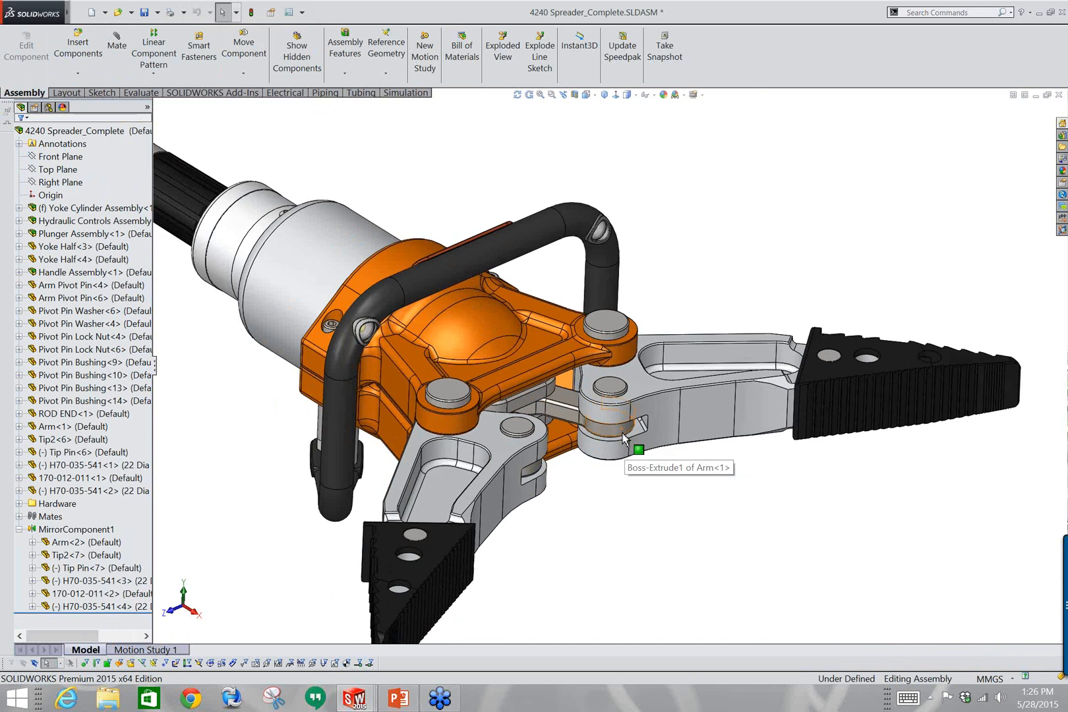
scroll(624, 441, down, 2)
click(625, 438)
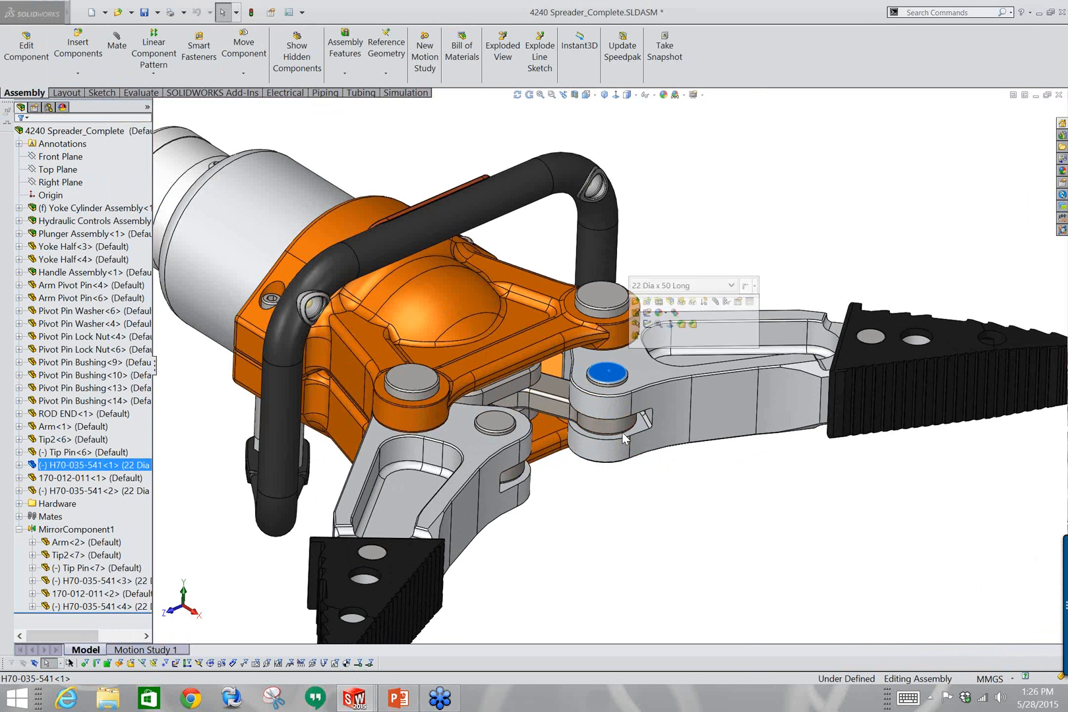
right_click(626, 441)
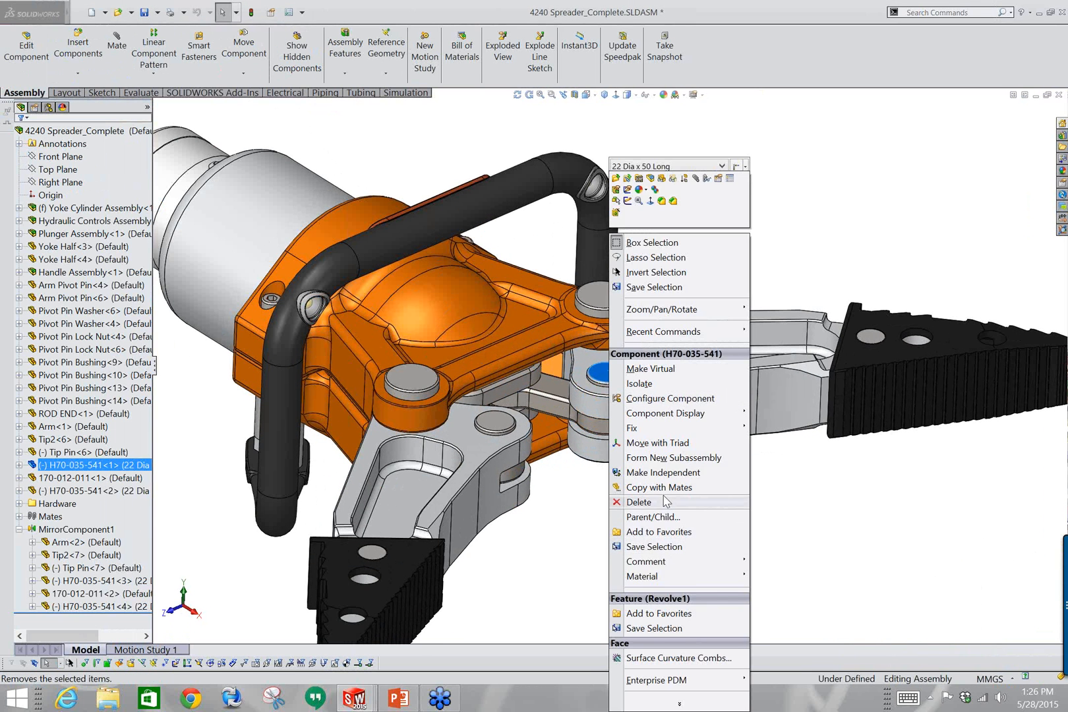
click(638, 502)
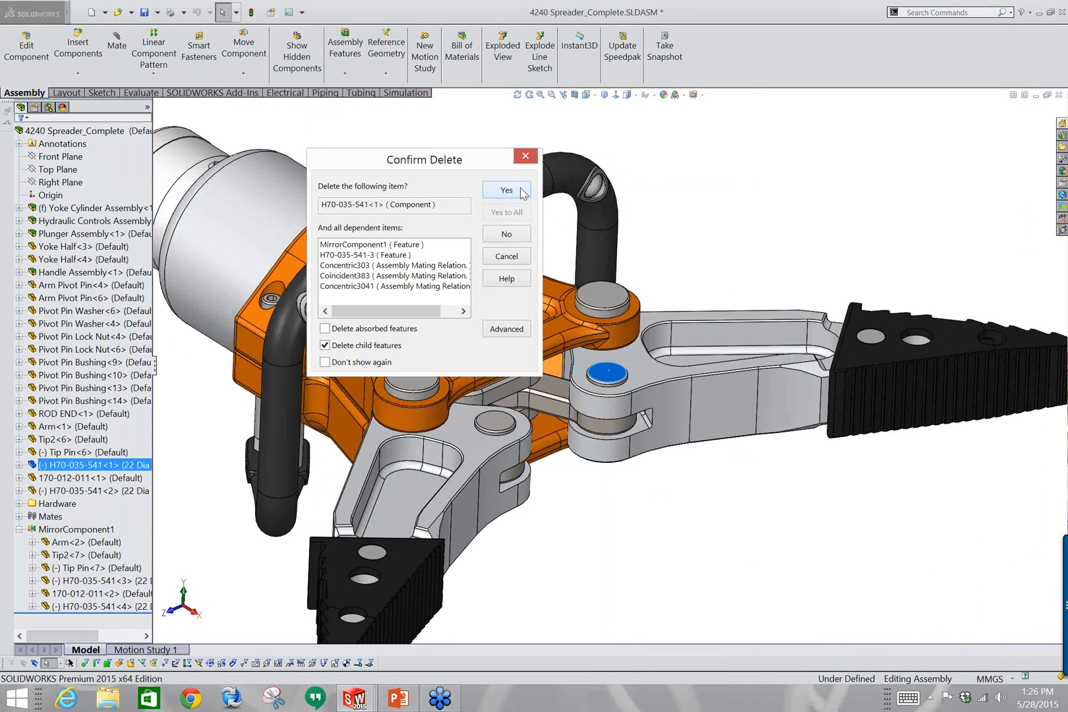
click(506, 191)
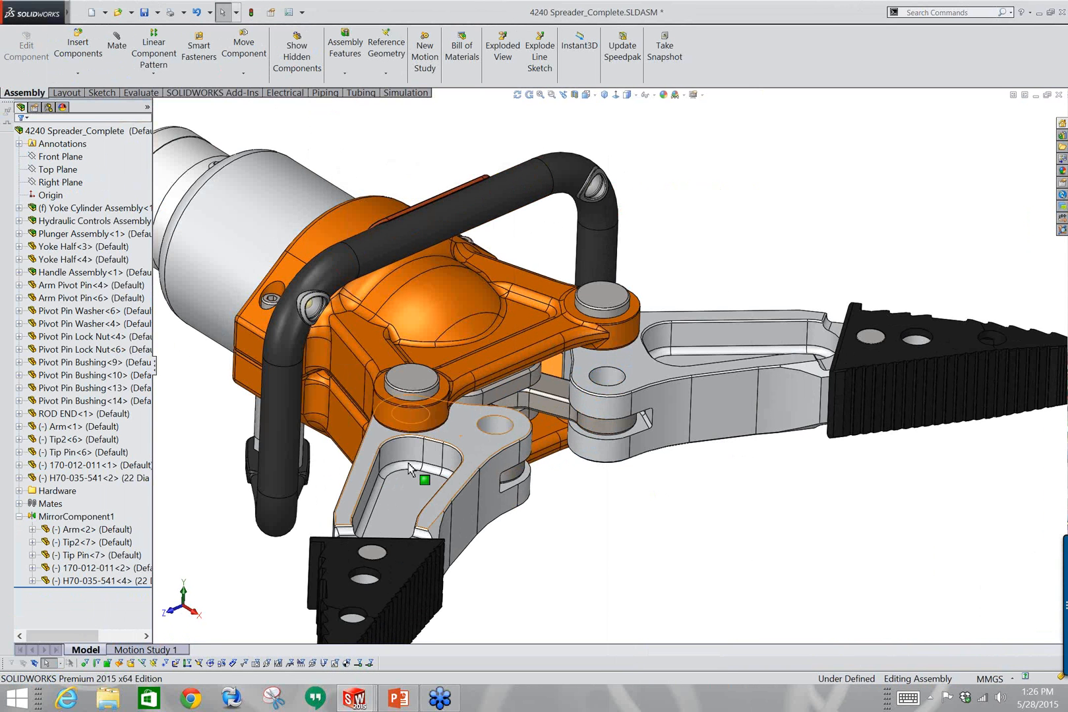
Suppress the MirrorComponent1 feature that creates the opposite arm, tip, pins and link.
click(71, 517)
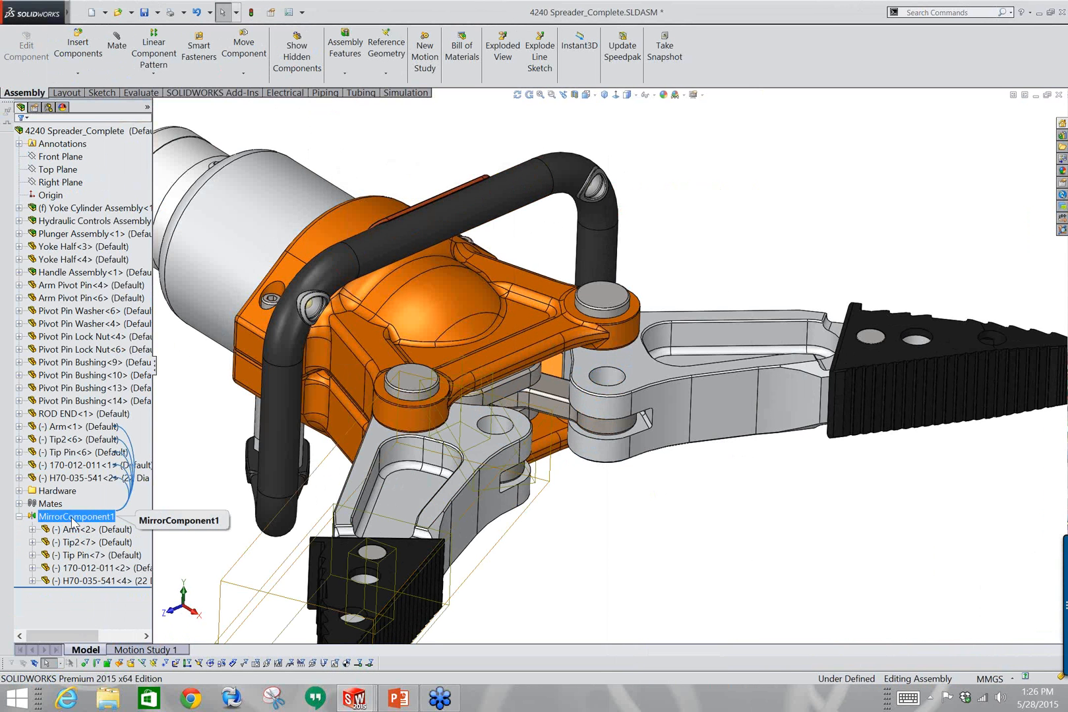
click(569, 477)
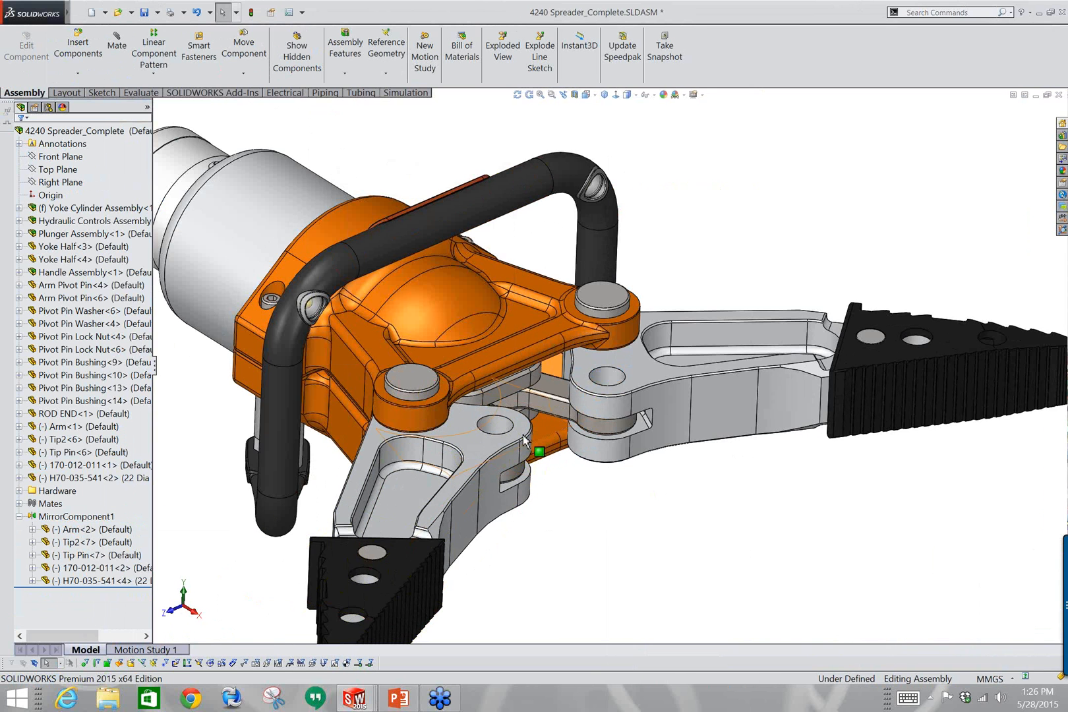
scroll(517, 447, down, 2)
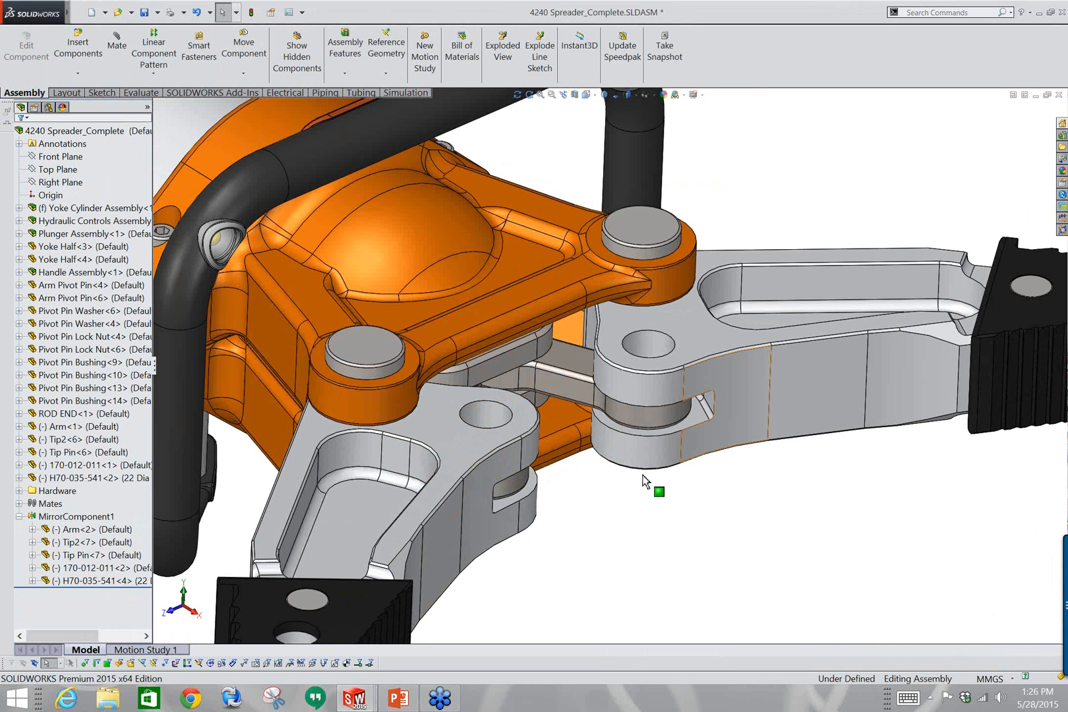
scroll(671, 382, down, 1)
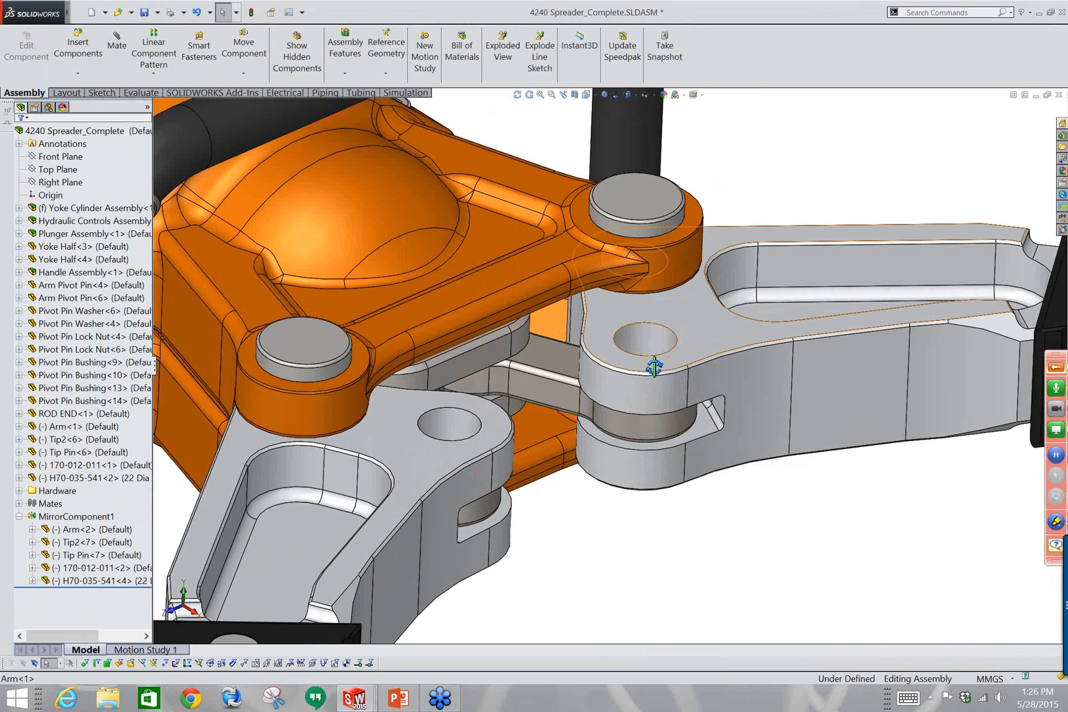
middle_drag(654, 367, 639, 303)
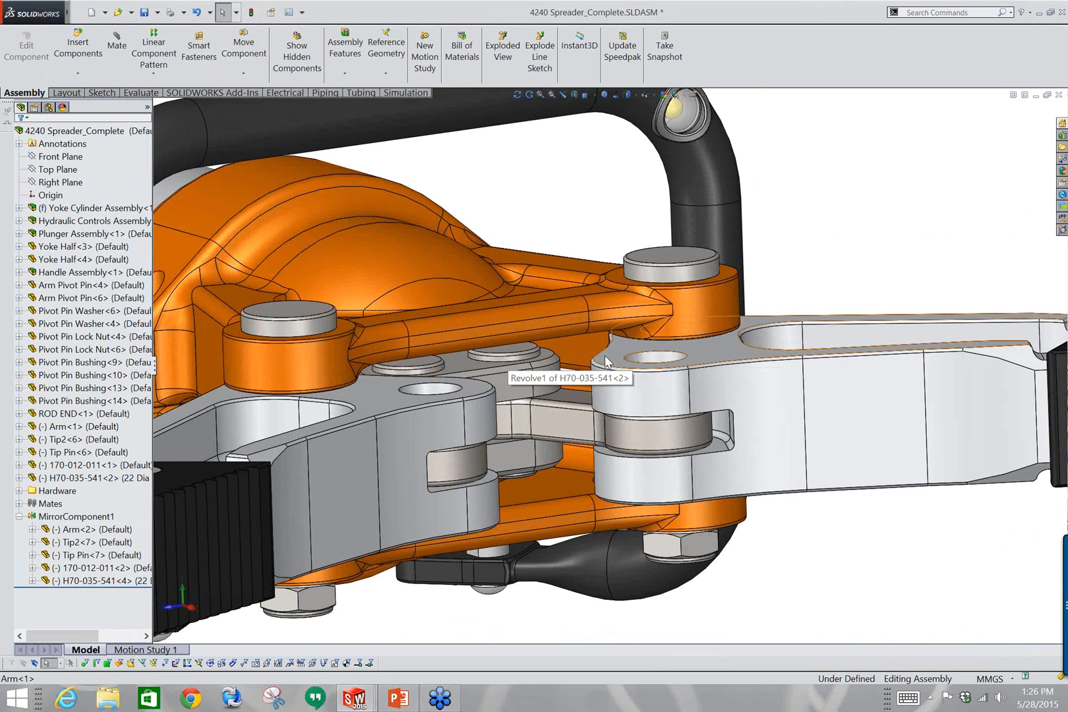
click(78, 518)
right_click(79, 519)
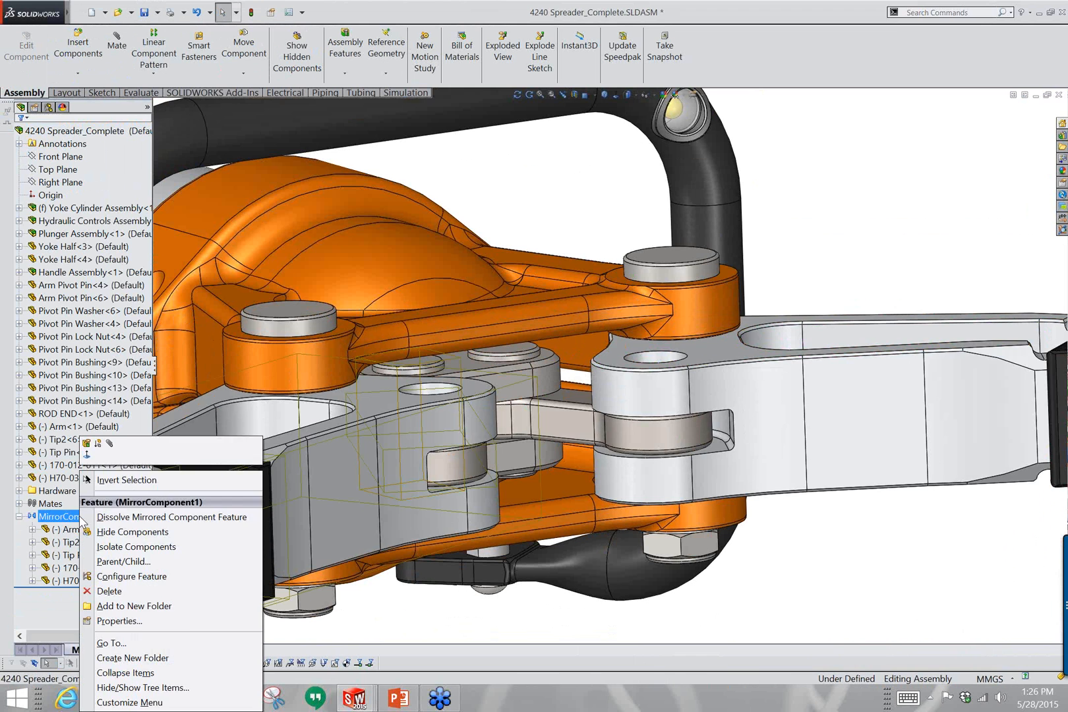
click(98, 444)
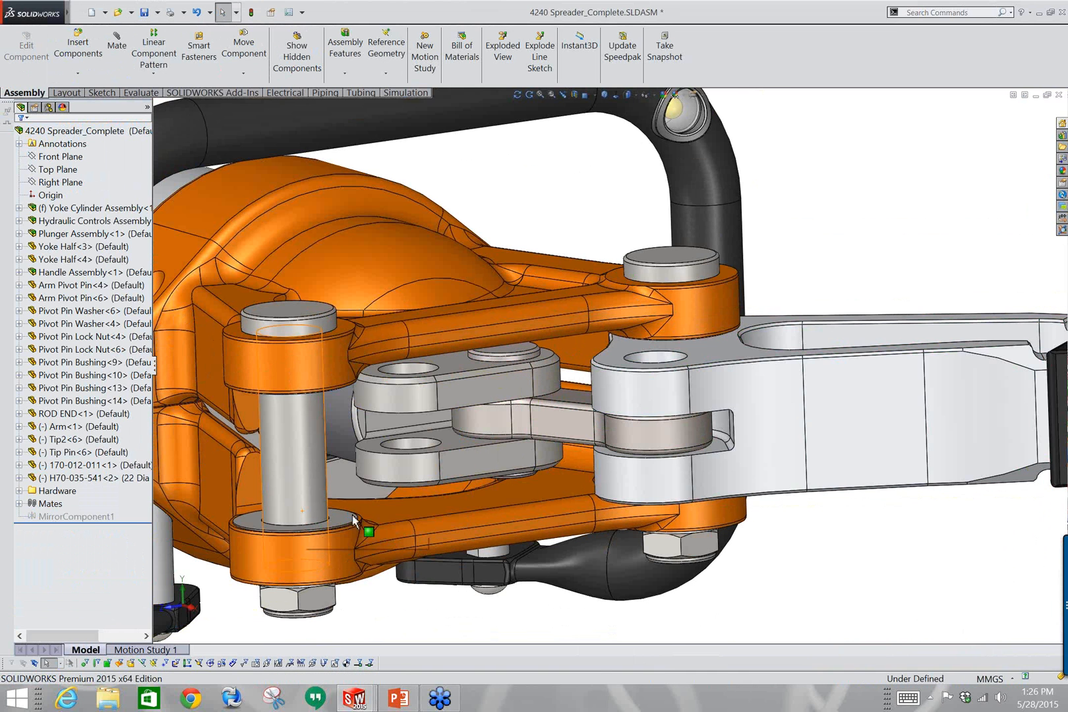
Examine the empty pin holes in the arm and rod end around the link joint from above and below.
scroll(528, 541, down, 5)
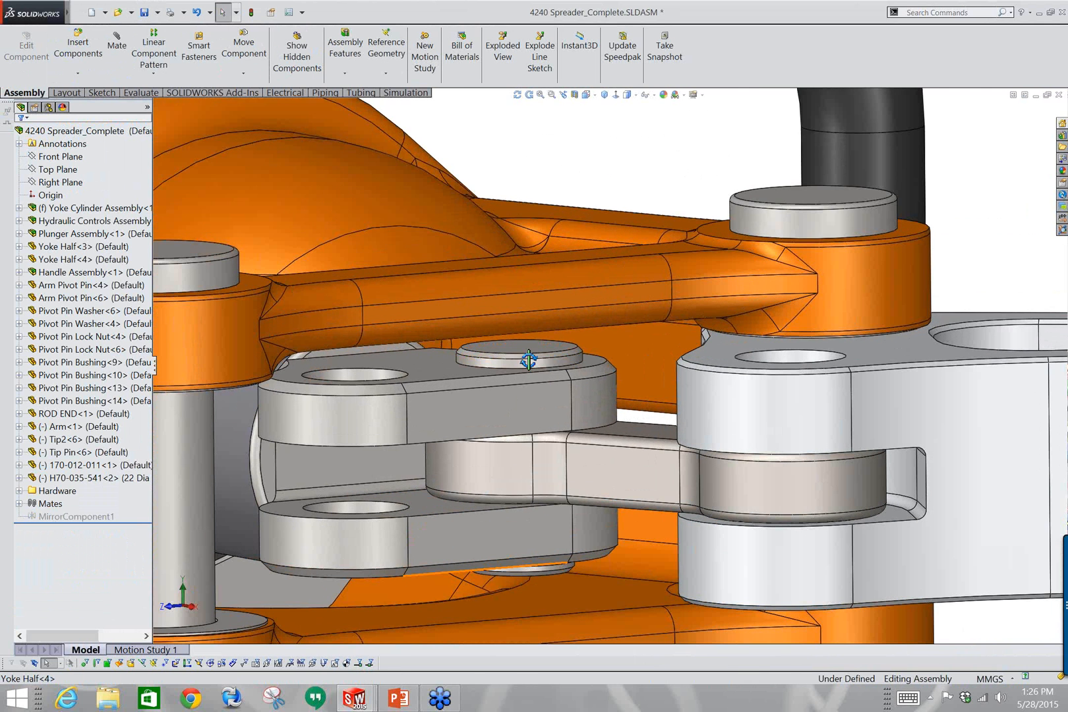
mouse_move(529, 360)
middle_down()
mouse_move(528, 581)
mouse_move(540, 369)
middle_up()
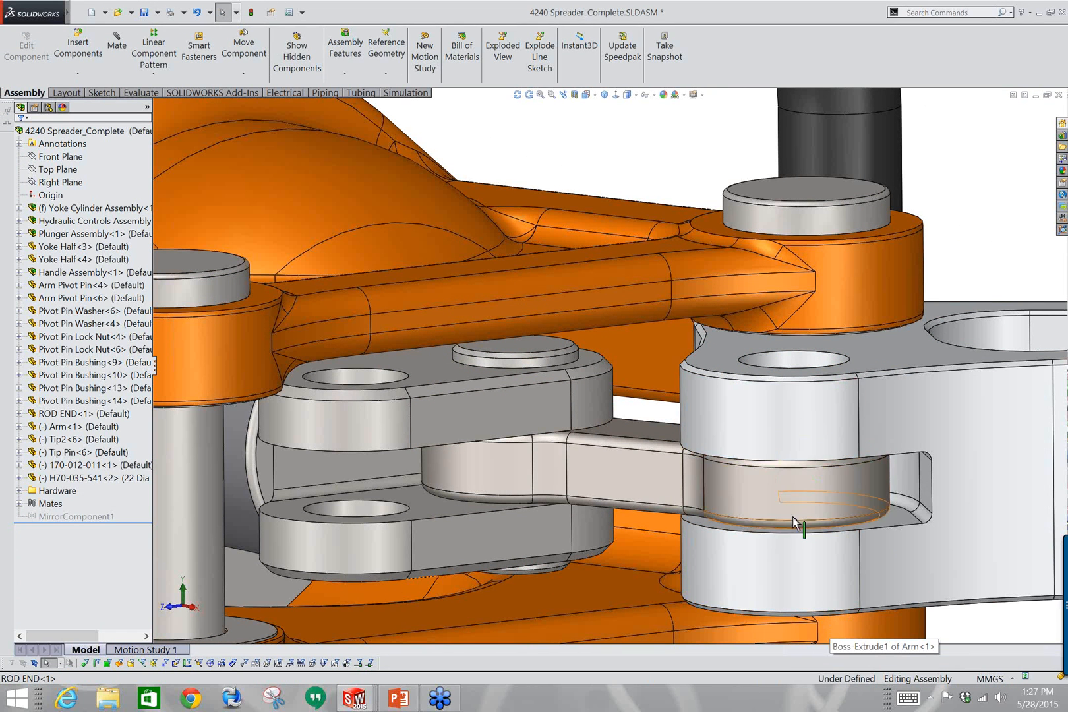
middle_drag(773, 542, 724, 443)
scroll(724, 443, up, 3)
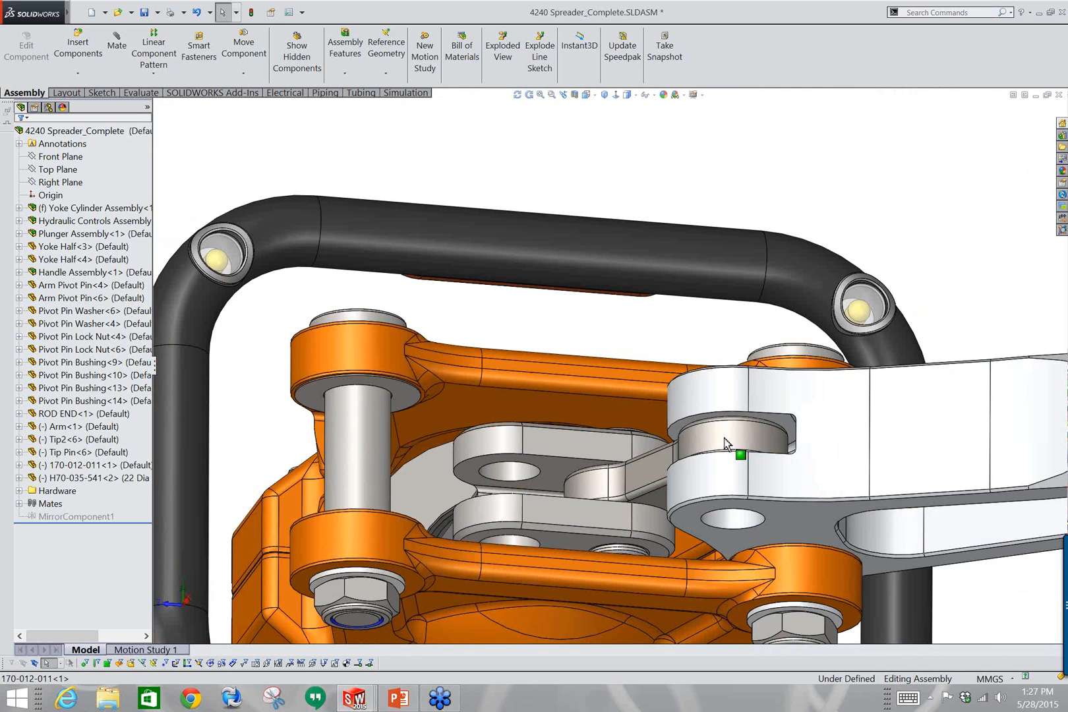
scroll(613, 523, down, 4)
scroll(547, 465, down, 4)
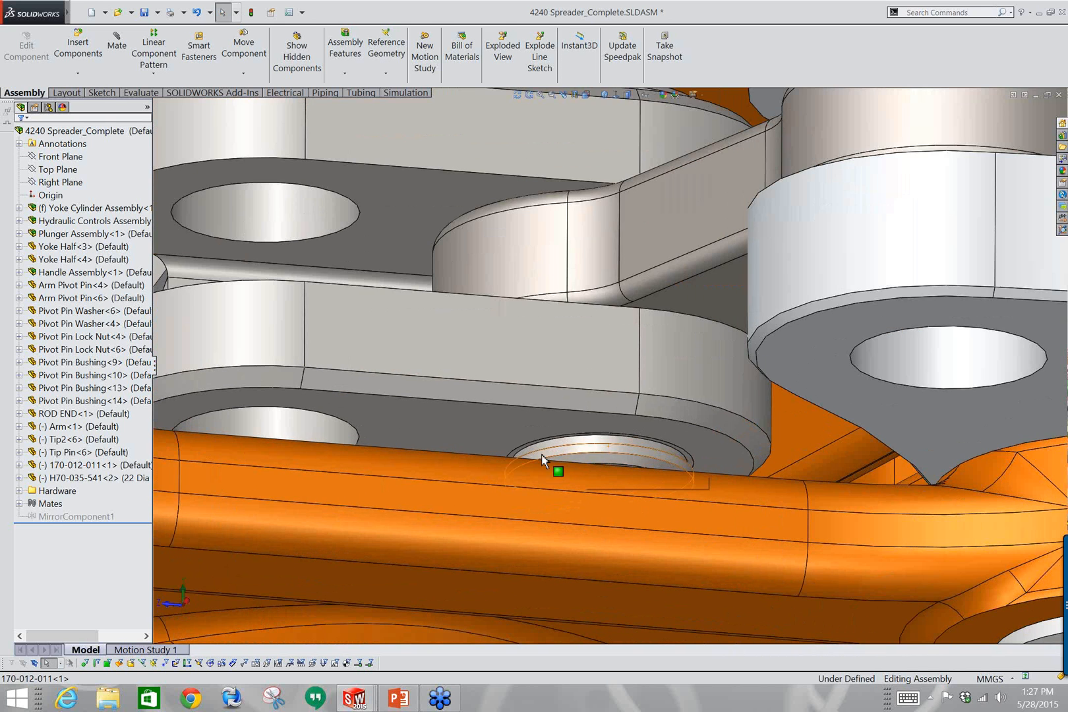
middle_drag(648, 443, 644, 475)
scroll(646, 480, up, 7)
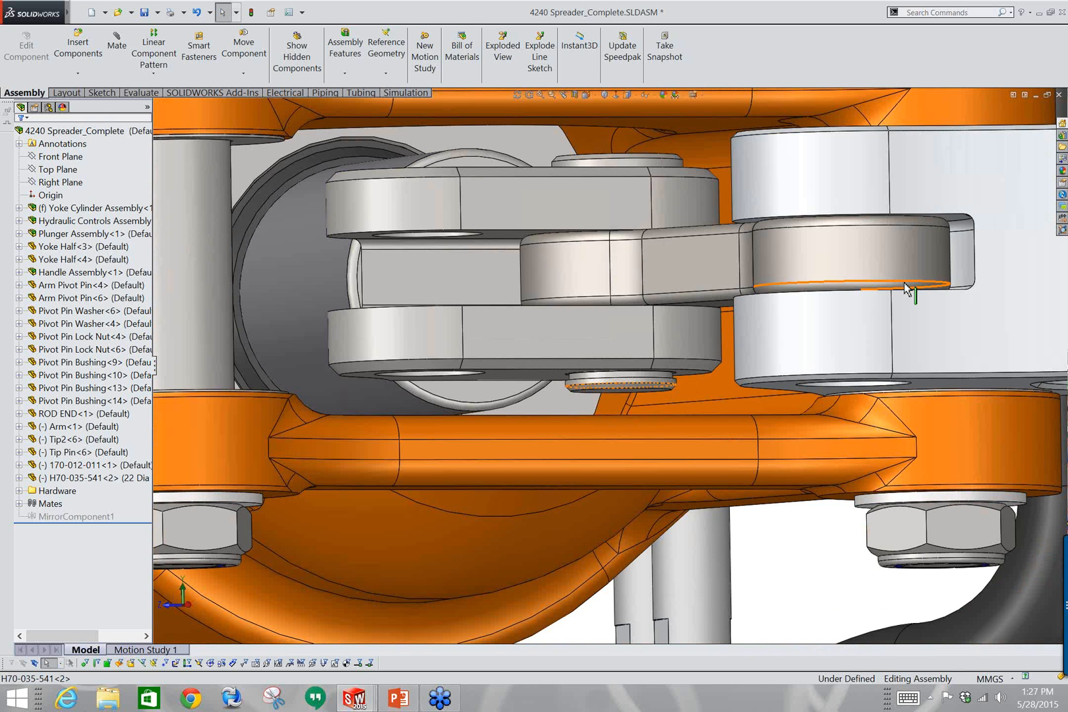
middle_drag(909, 290, 872, 459)
scroll(872, 460, up, 2)
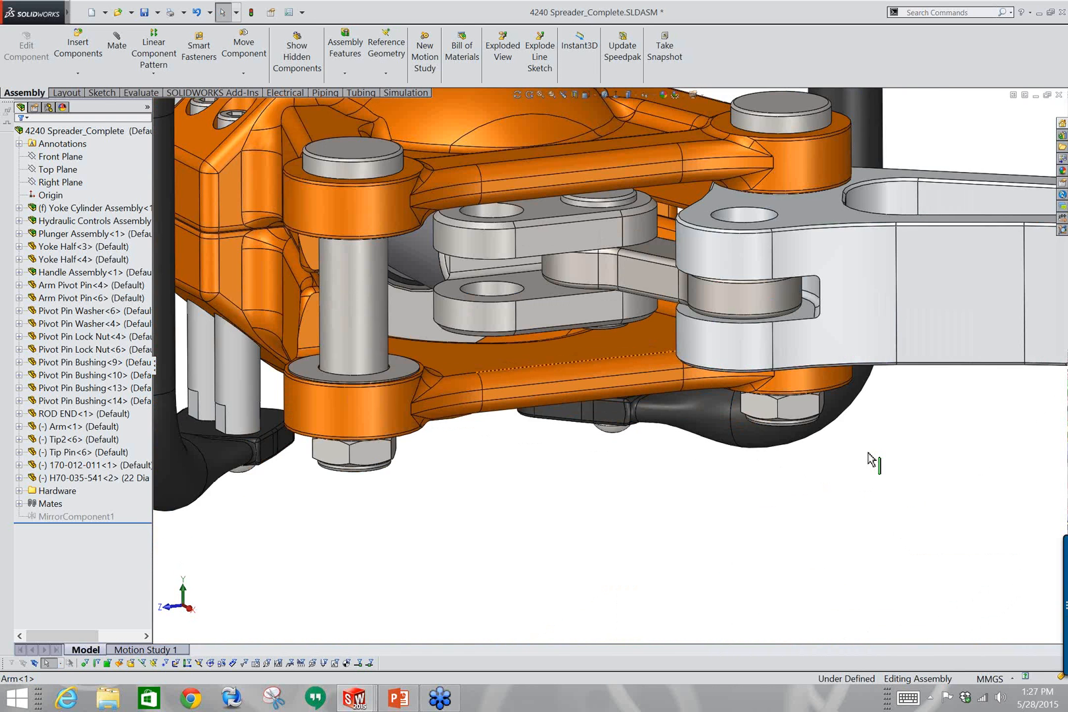
scroll(610, 198, down, 4)
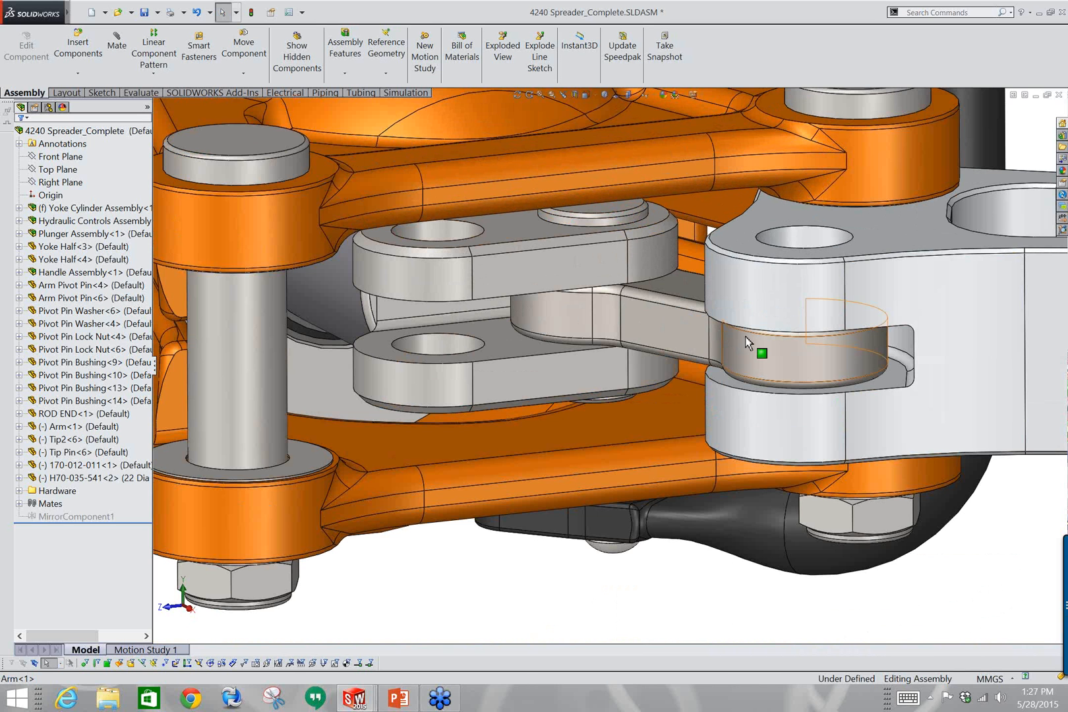
Copy the remaining pin H70-035-541 with its mates into the arm's hole, mating it to the hole and the arm's upper face with Concentric306 turned off.
click(614, 211)
right_click(615, 211)
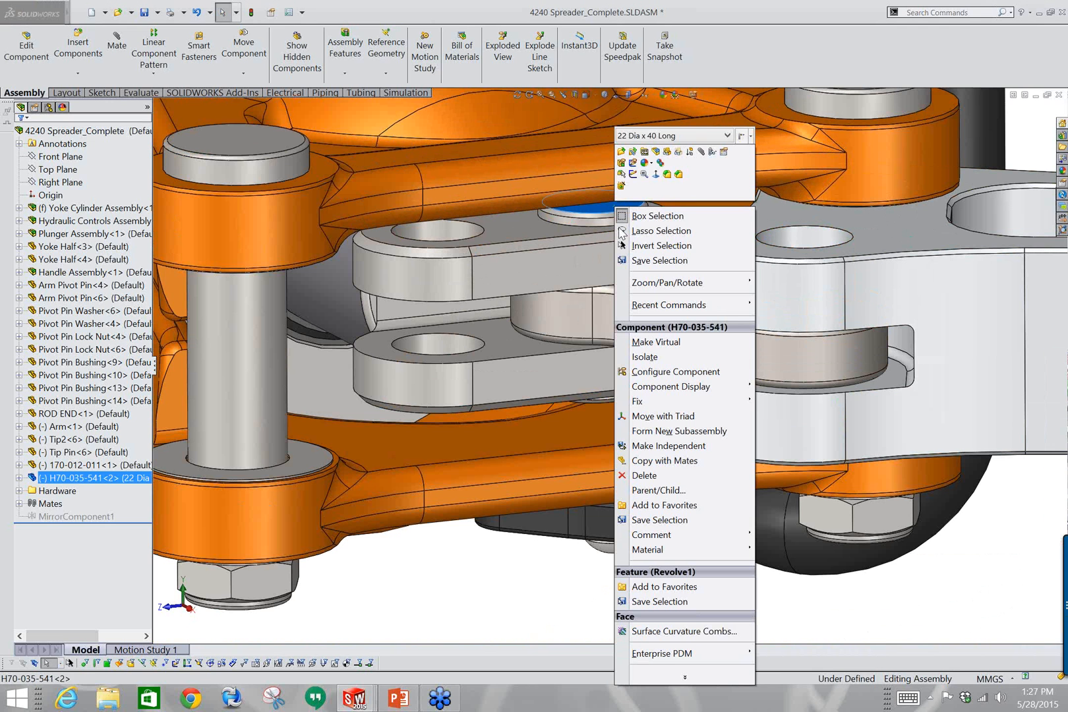
click(641, 461)
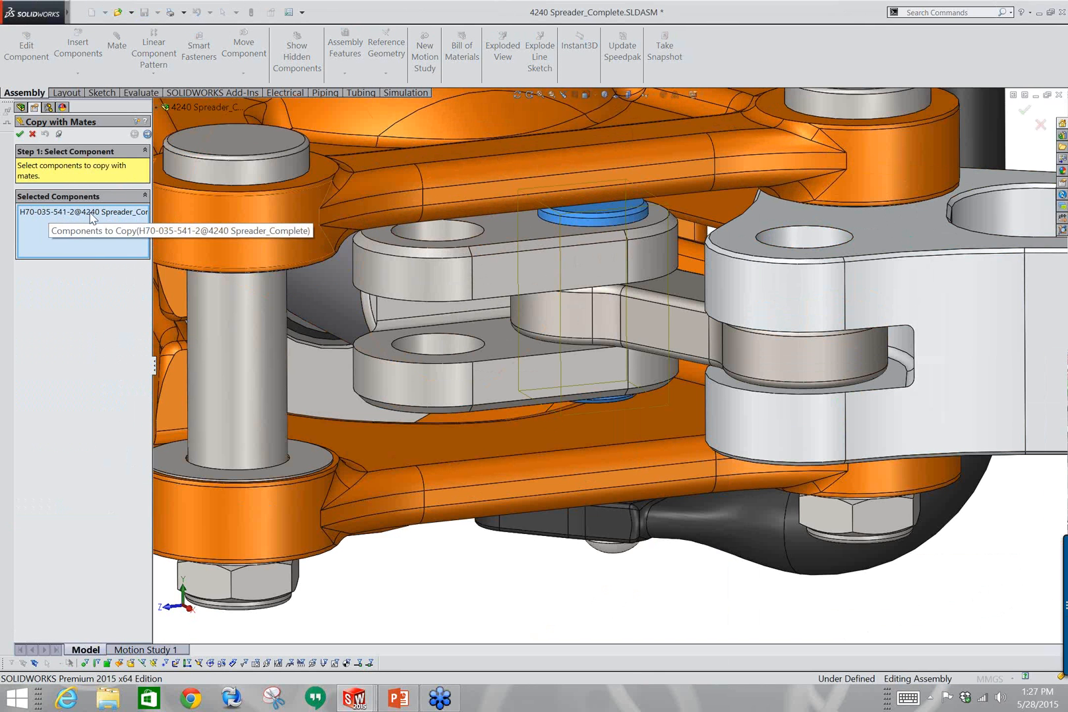
click(147, 135)
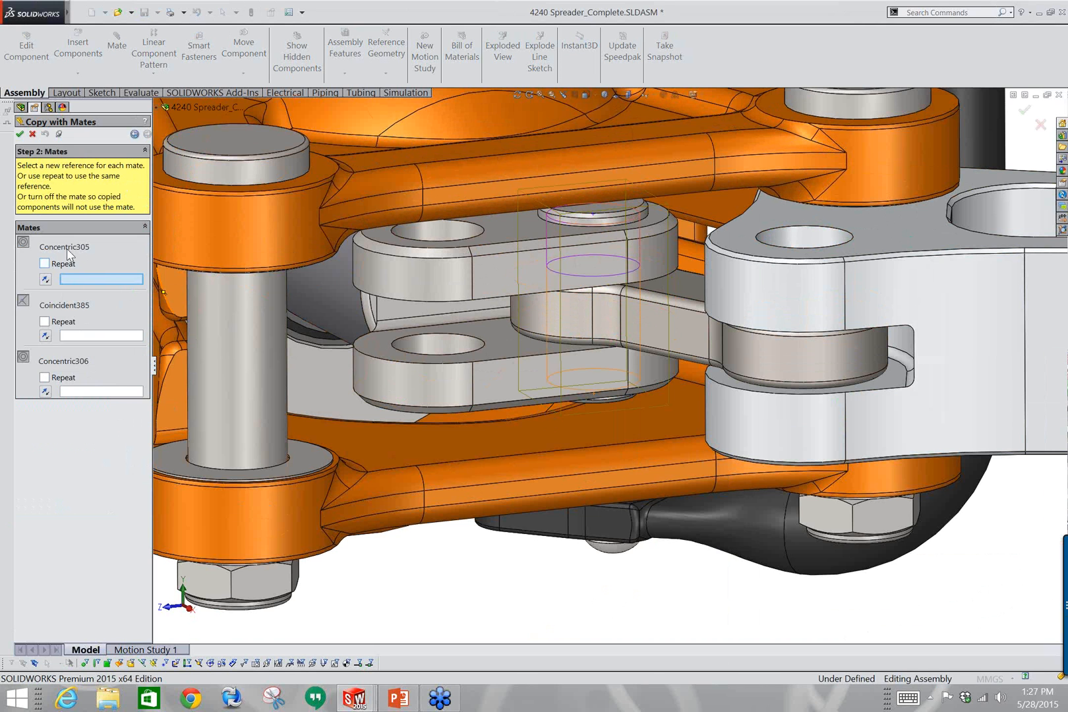
click(813, 243)
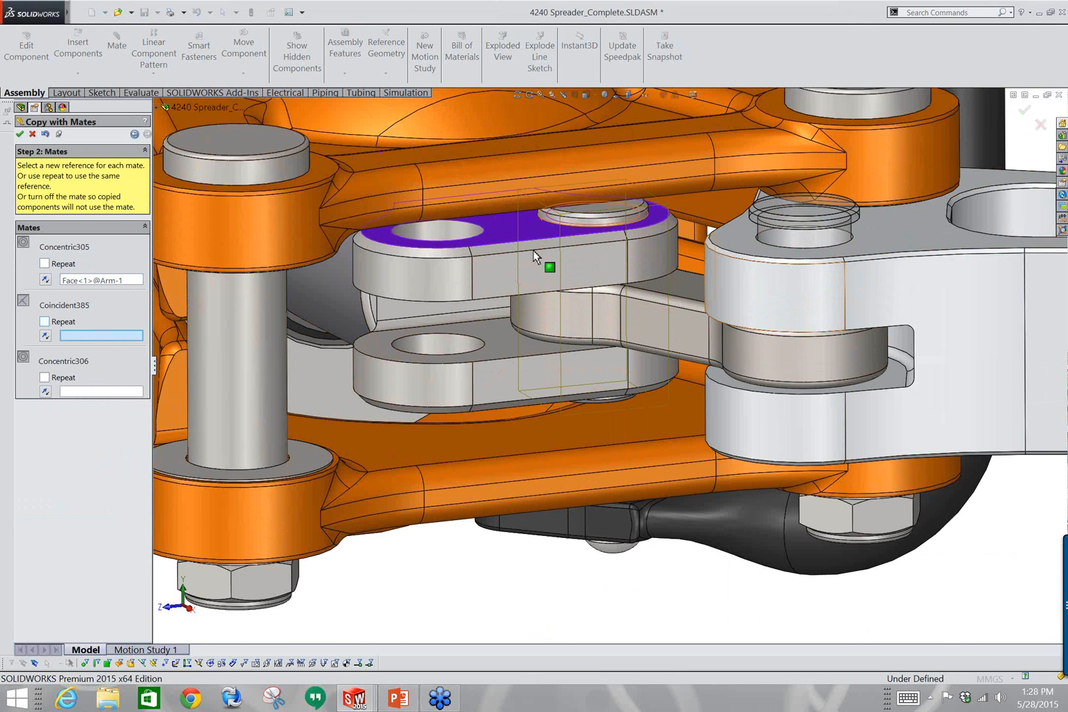
click(889, 236)
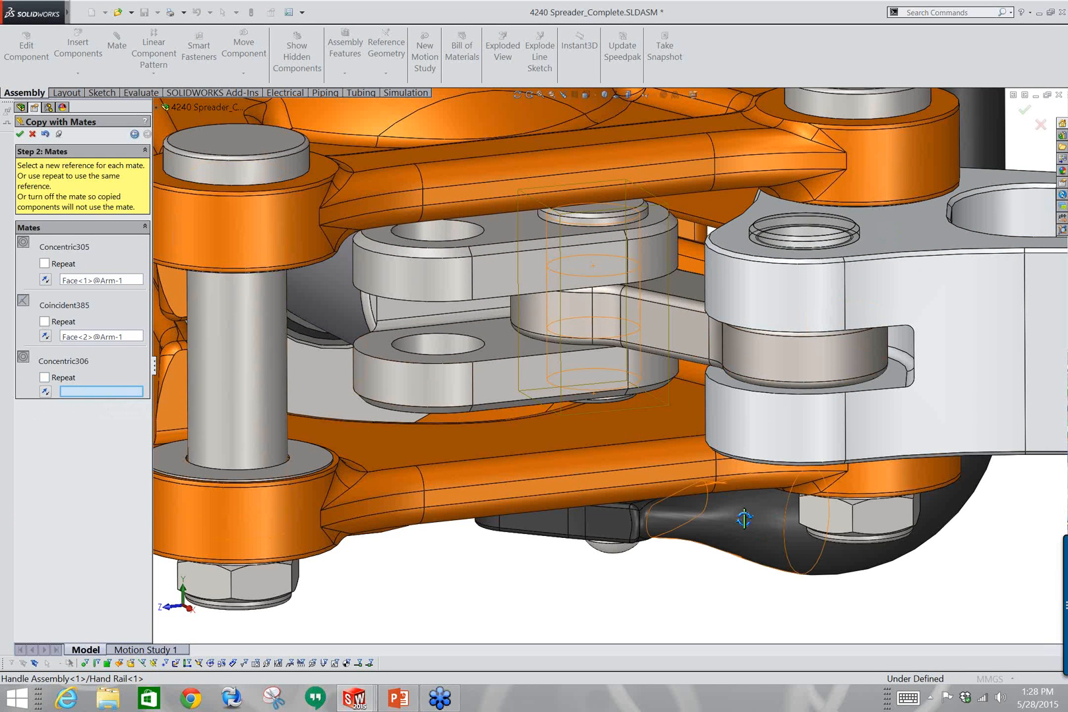
mouse_move(744, 518)
middle_down()
mouse_move(756, 422)
mouse_move(736, 489)
mouse_move(744, 516)
middle_up()
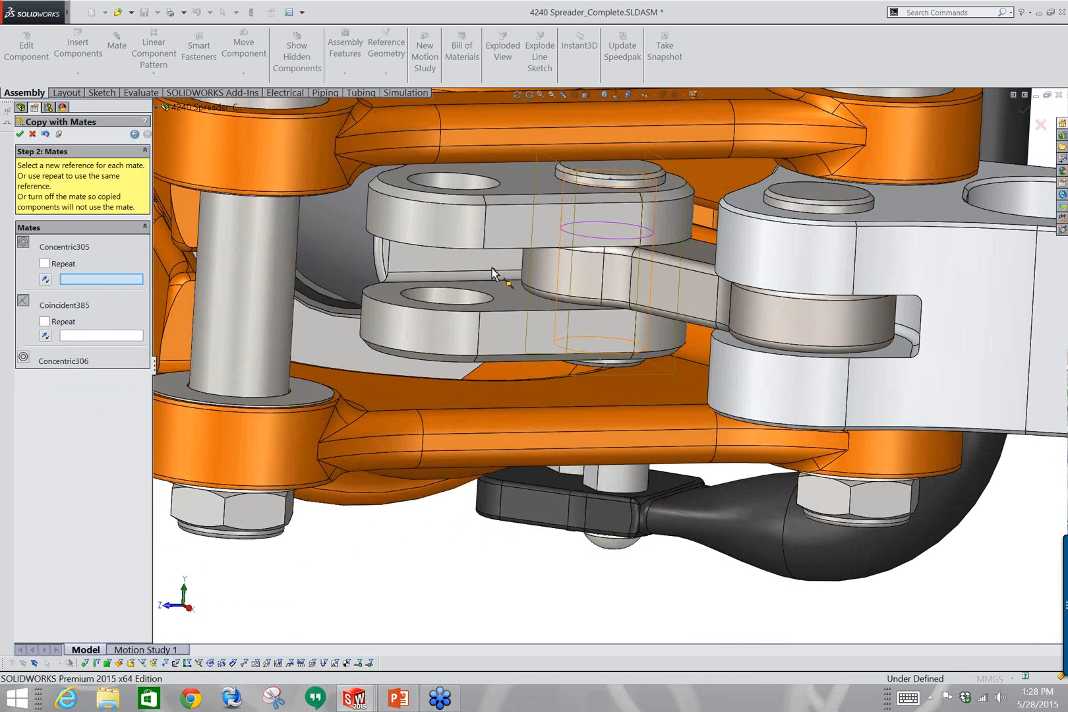
Place a second pin copy in the rod end's empty hole, repeating the Coincident385 reference, and end Copy with Mates.
click(457, 187)
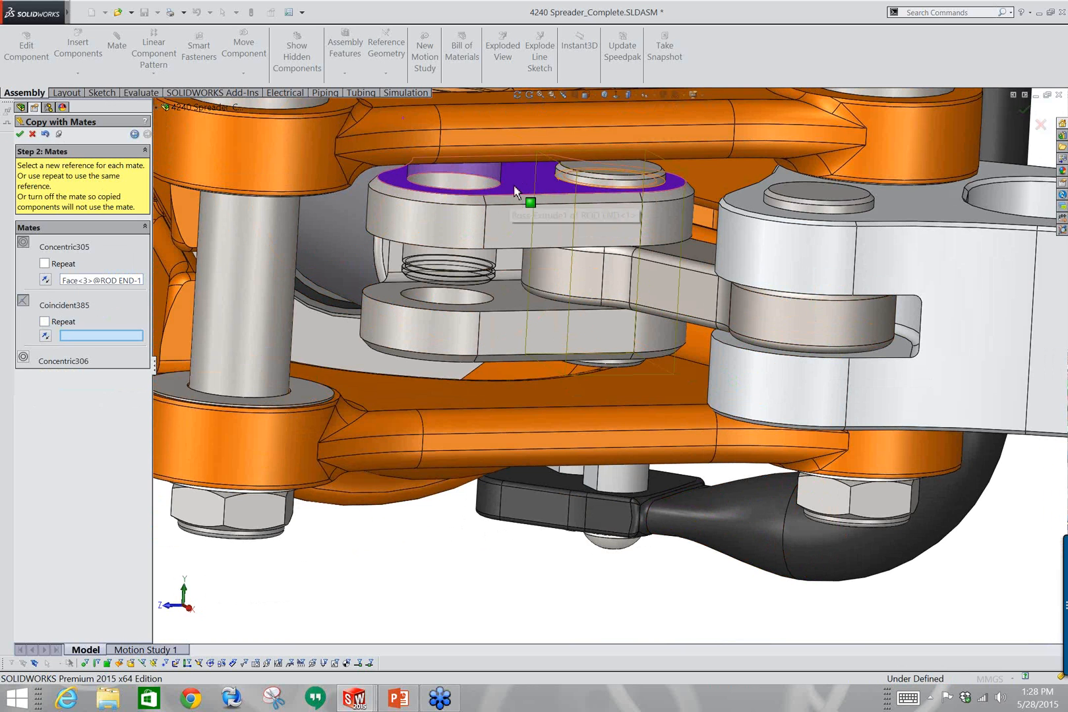
click(45, 322)
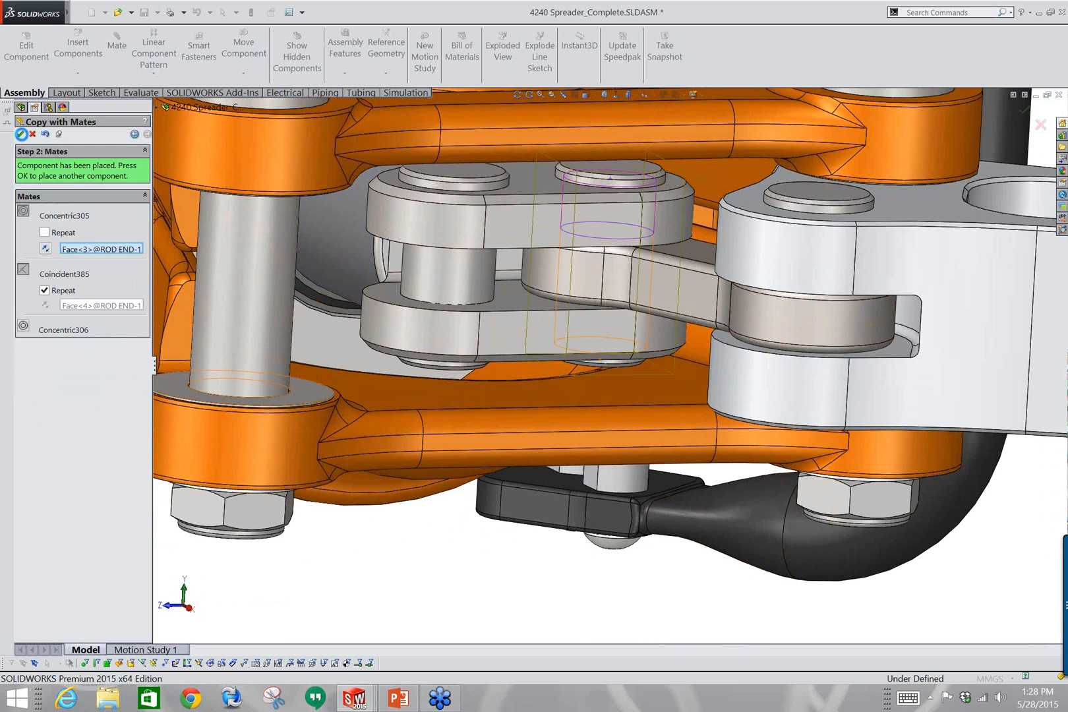
click(21, 134)
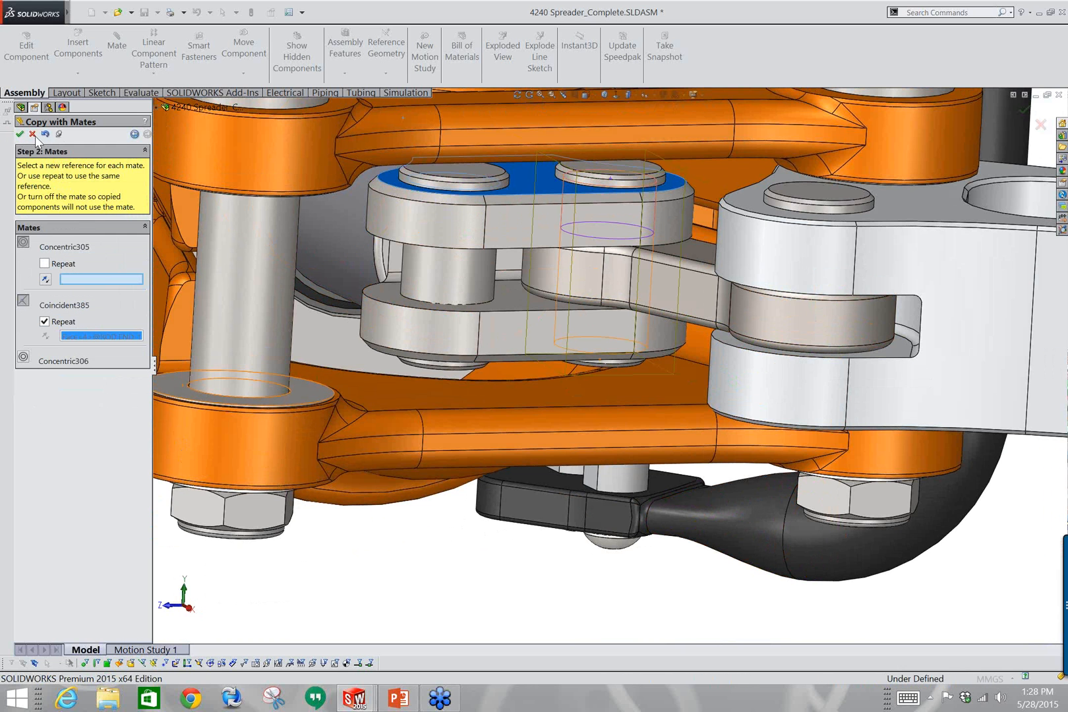
click(33, 135)
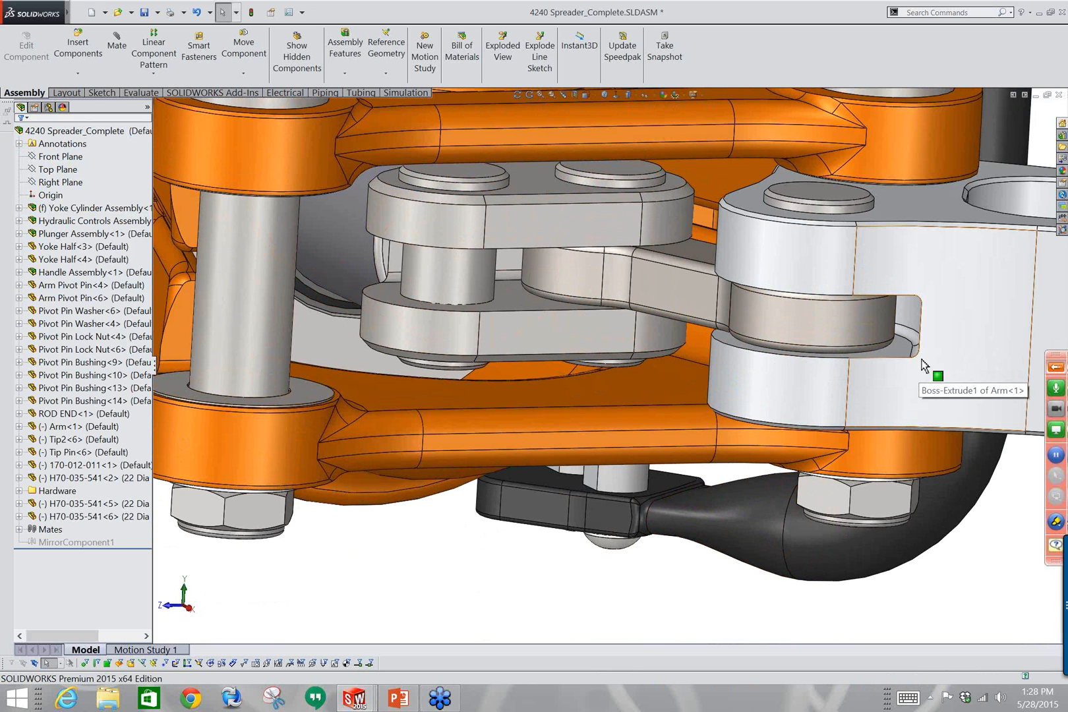
Switch the copied pin in the arm to the 22 Dia x 60 Long configuration, applied to all configurations.
mouse_move(923, 365)
mouse_down()
mouse_move(911, 397)
mouse_move(934, 340)
mouse_move(940, 357)
mouse_up()
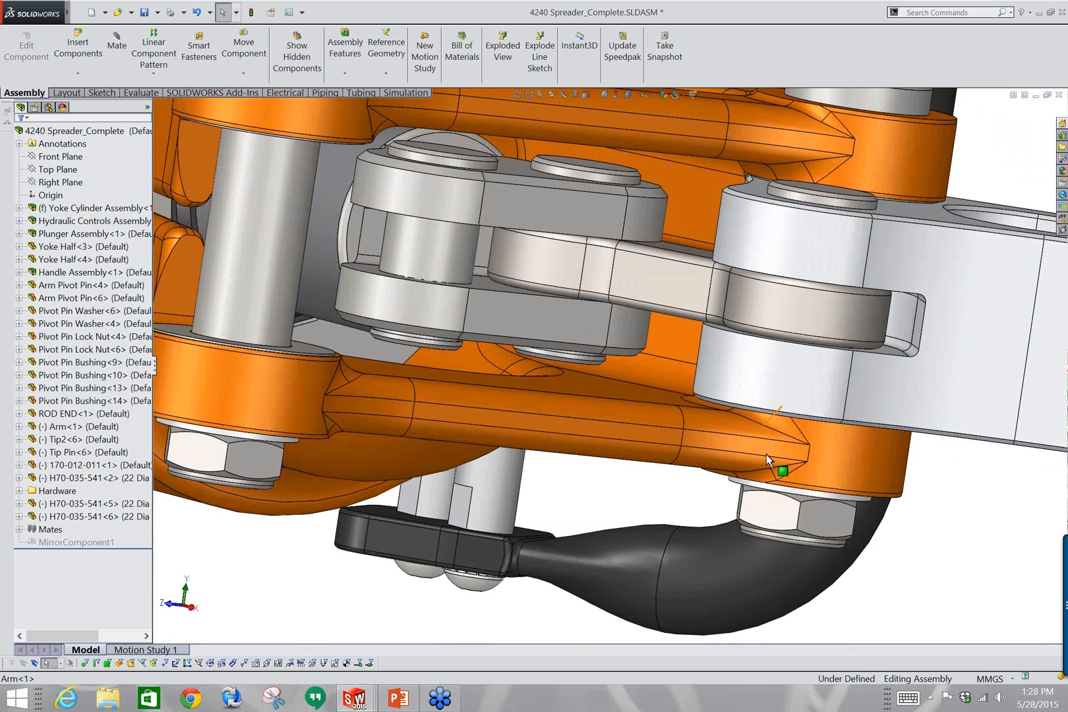
middle_drag(769, 453, 820, 320)
click(798, 332)
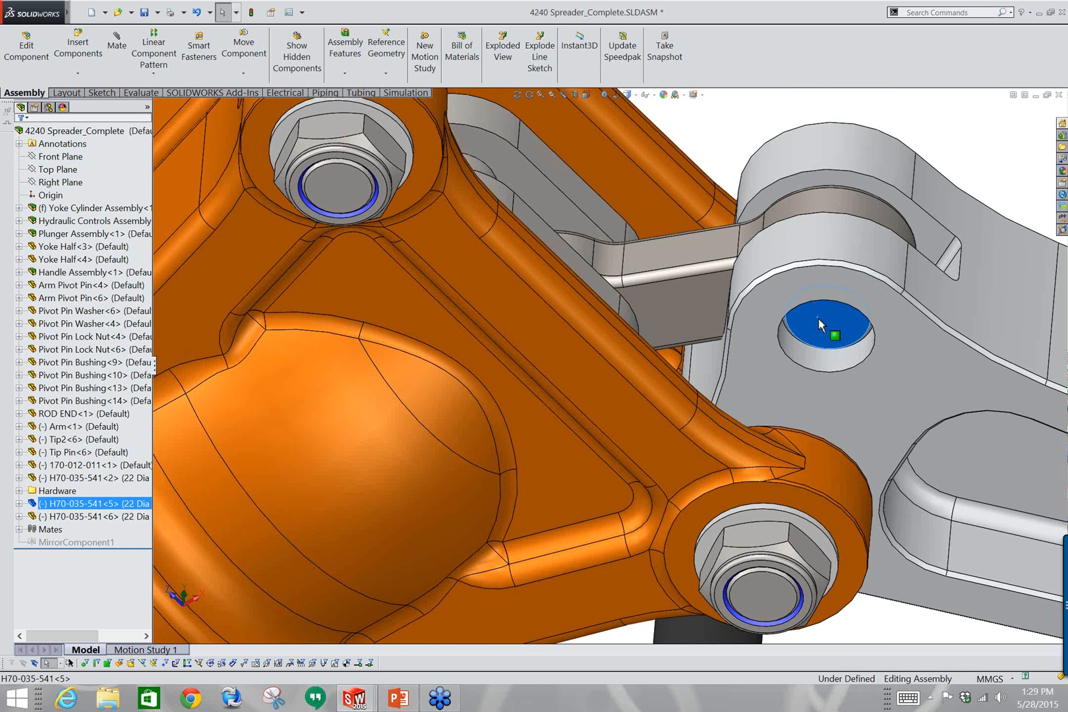
click(820, 320)
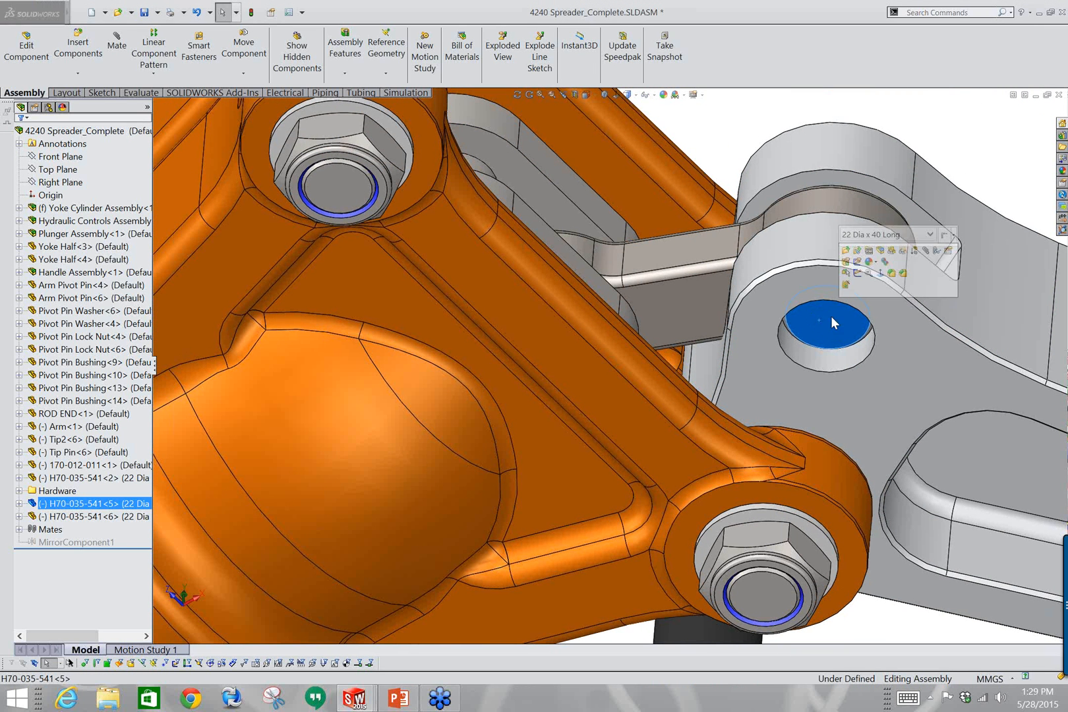
click(930, 235)
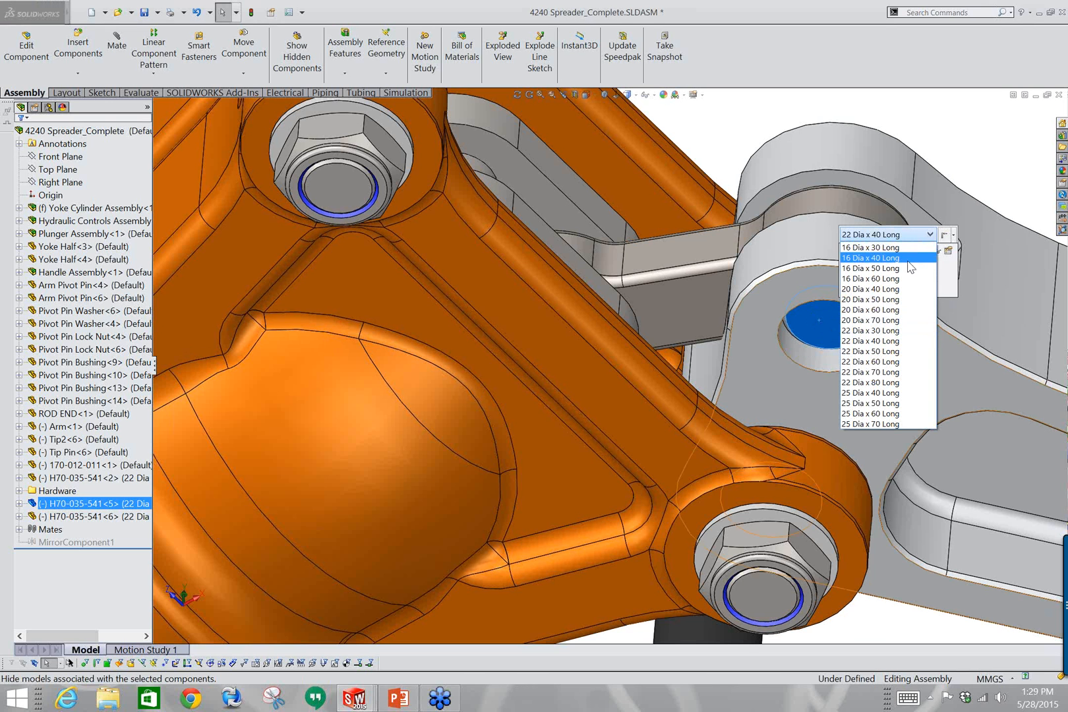
click(897, 361)
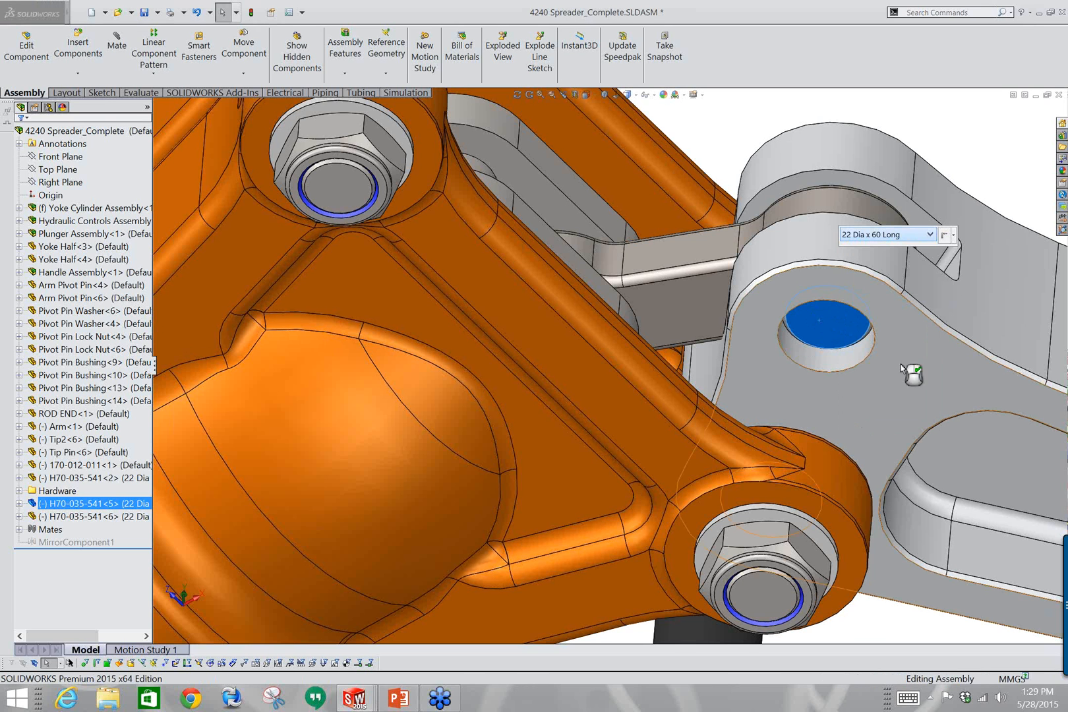
click(954, 236)
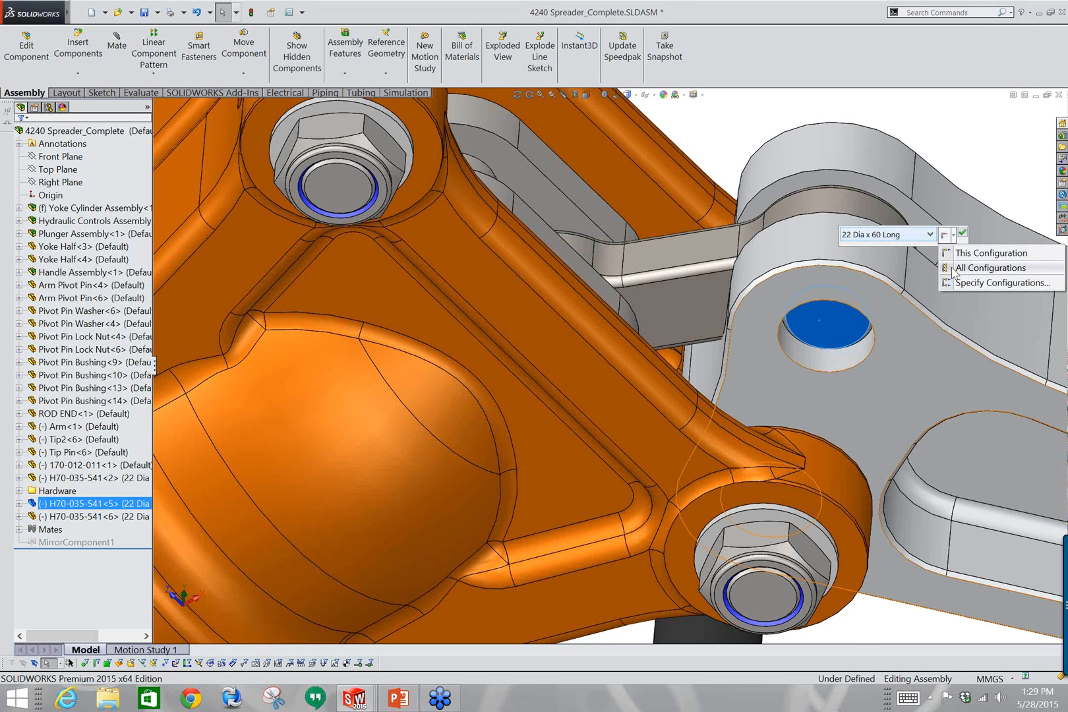
click(954, 269)
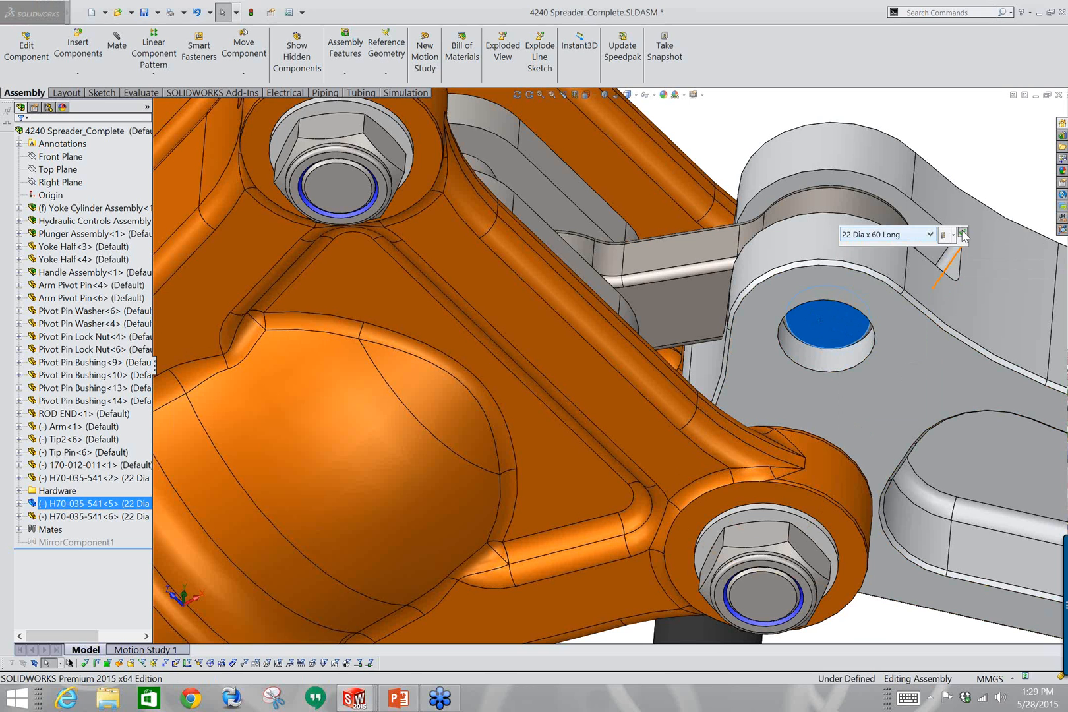
click(962, 234)
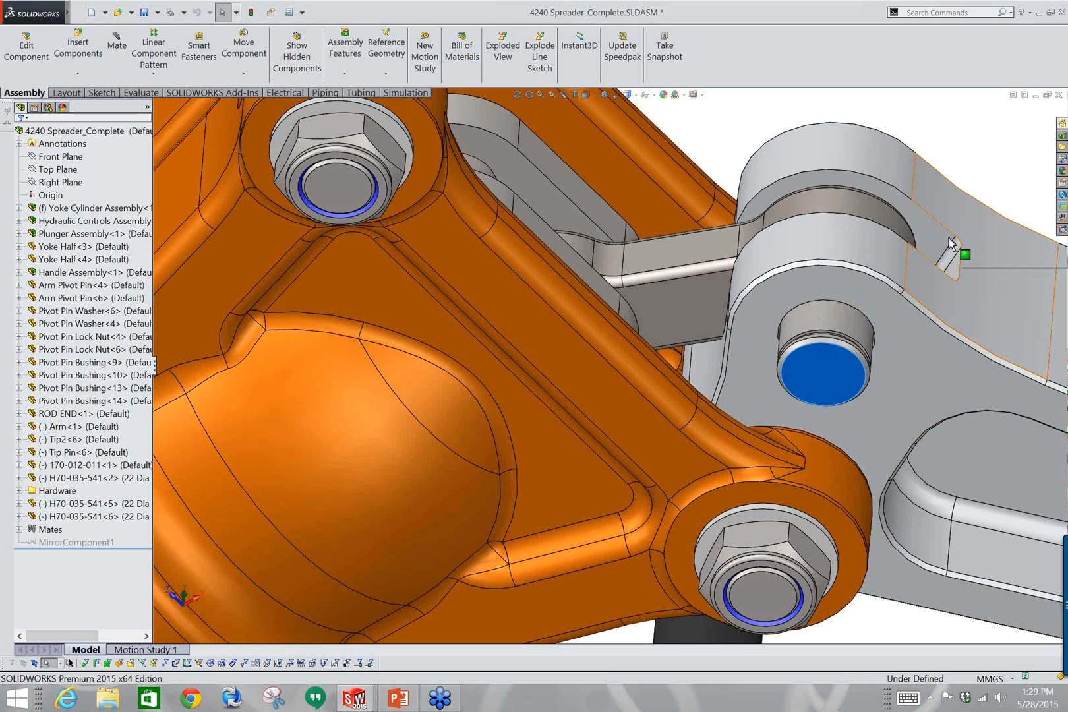
Switch the arm's pin to the 22 Dia x 50 Long configuration for all configurations.
right_click(842, 382)
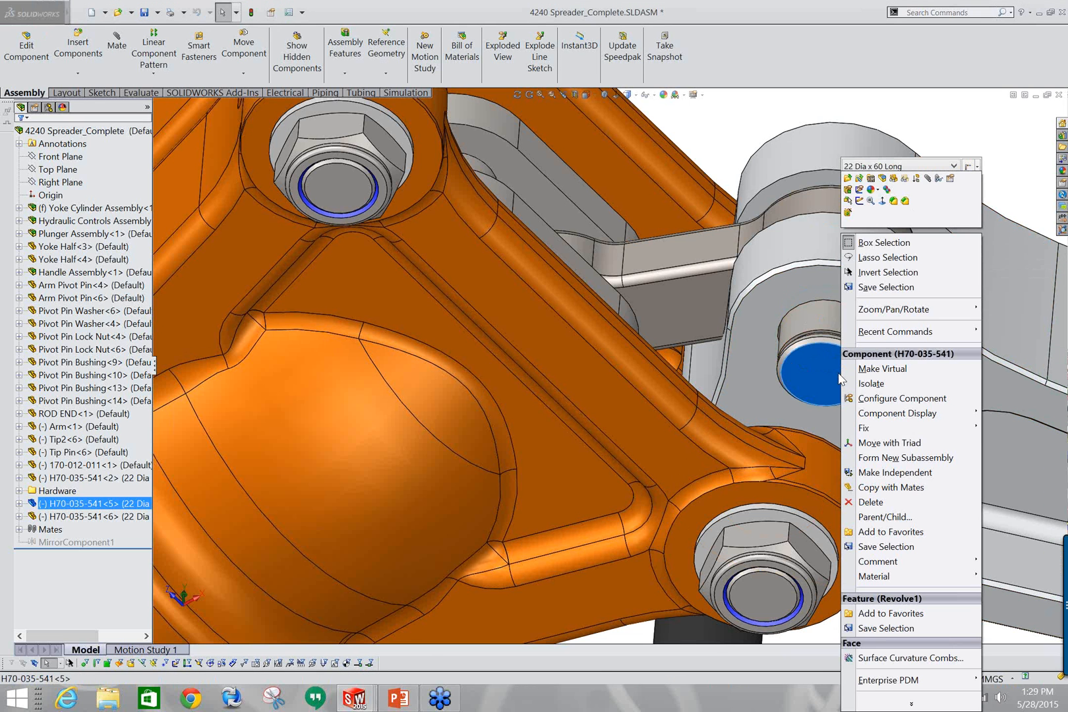
click(955, 166)
click(915, 287)
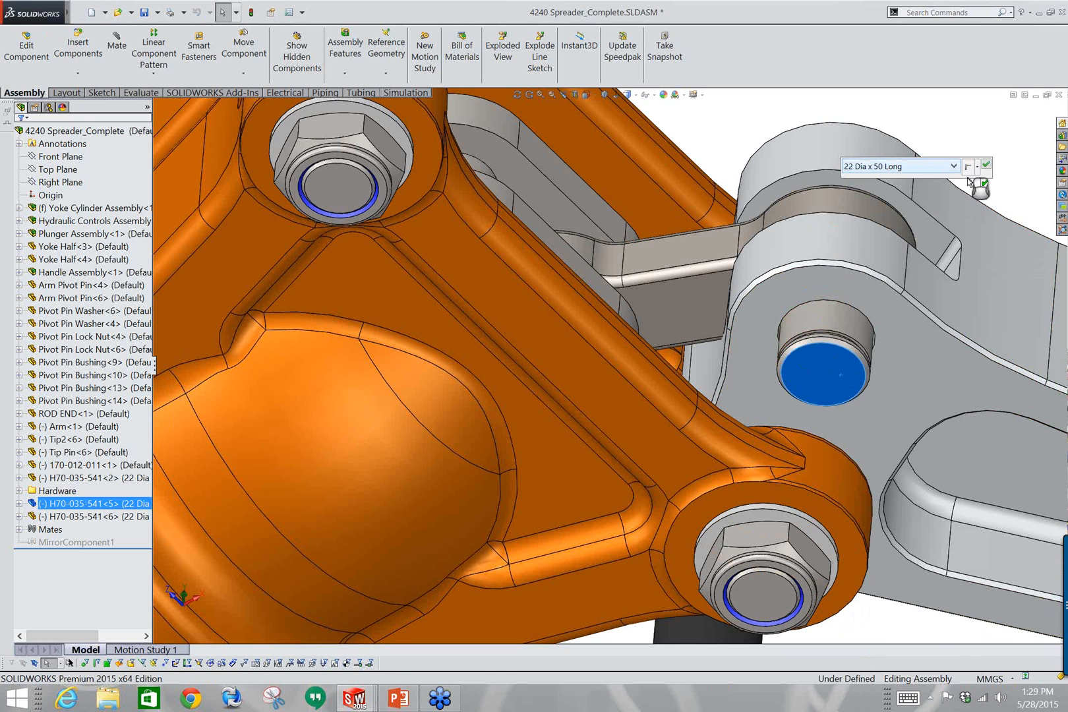
click(978, 168)
click(1009, 201)
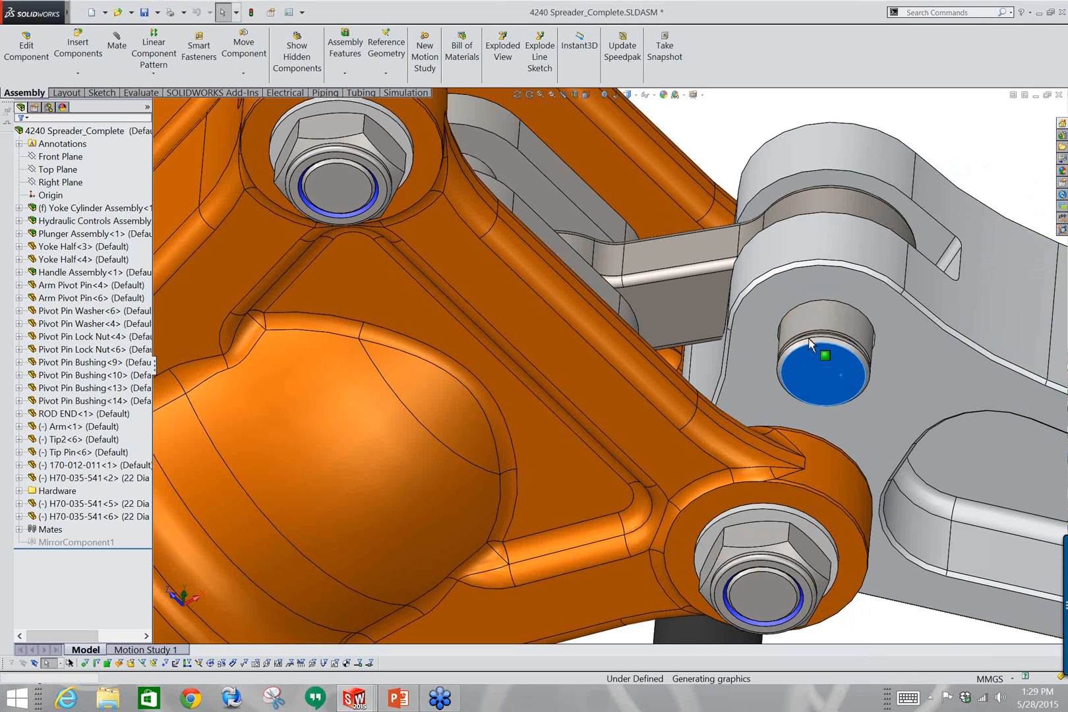
Move the arm away from link 170-012-011 so that the link's hole separates from the arm's pin.
middle_drag(821, 361, 802, 302)
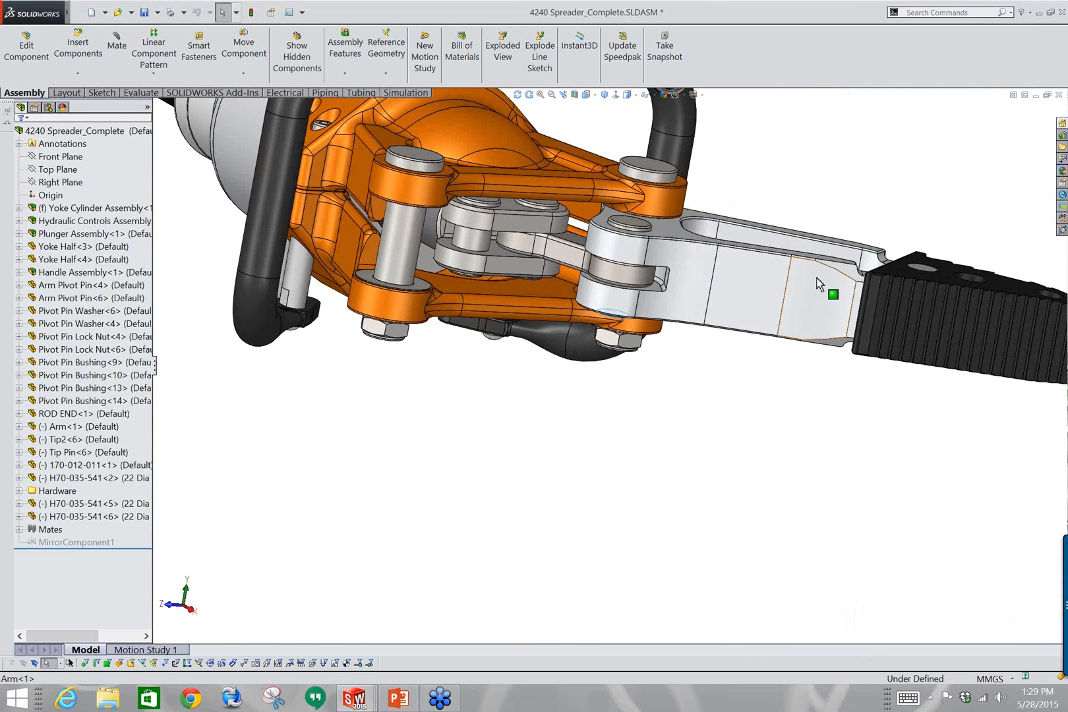
click(811, 306)
drag(688, 355, 842, 340)
scroll(654, 281, down, 5)
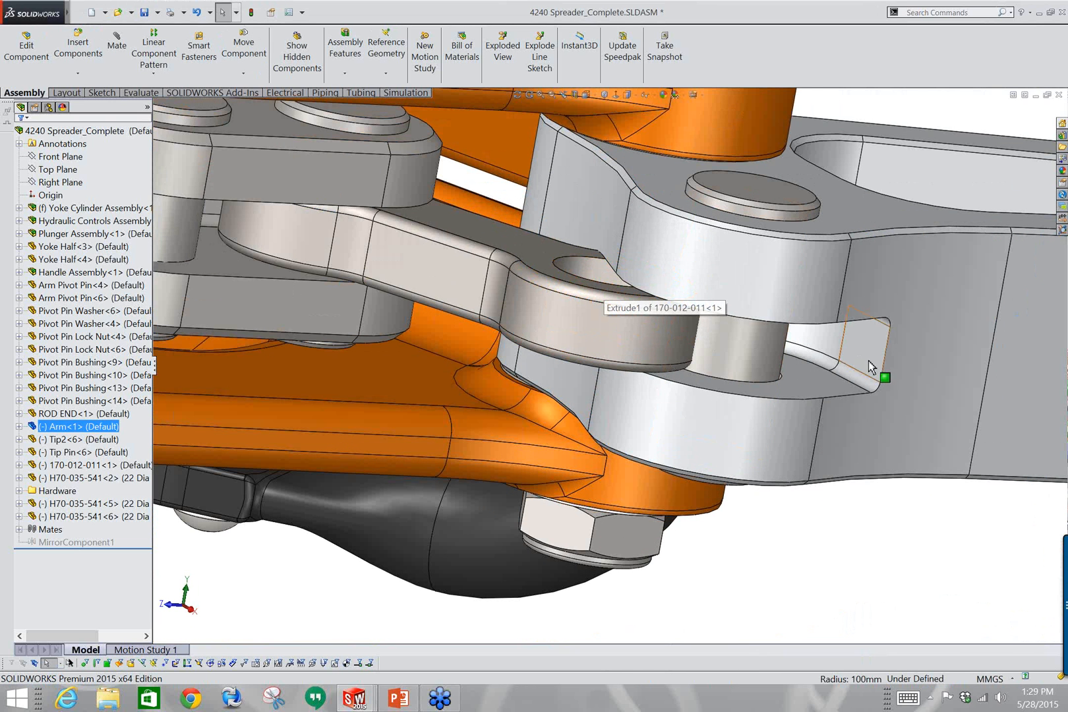
middle_drag(870, 357, 845, 389)
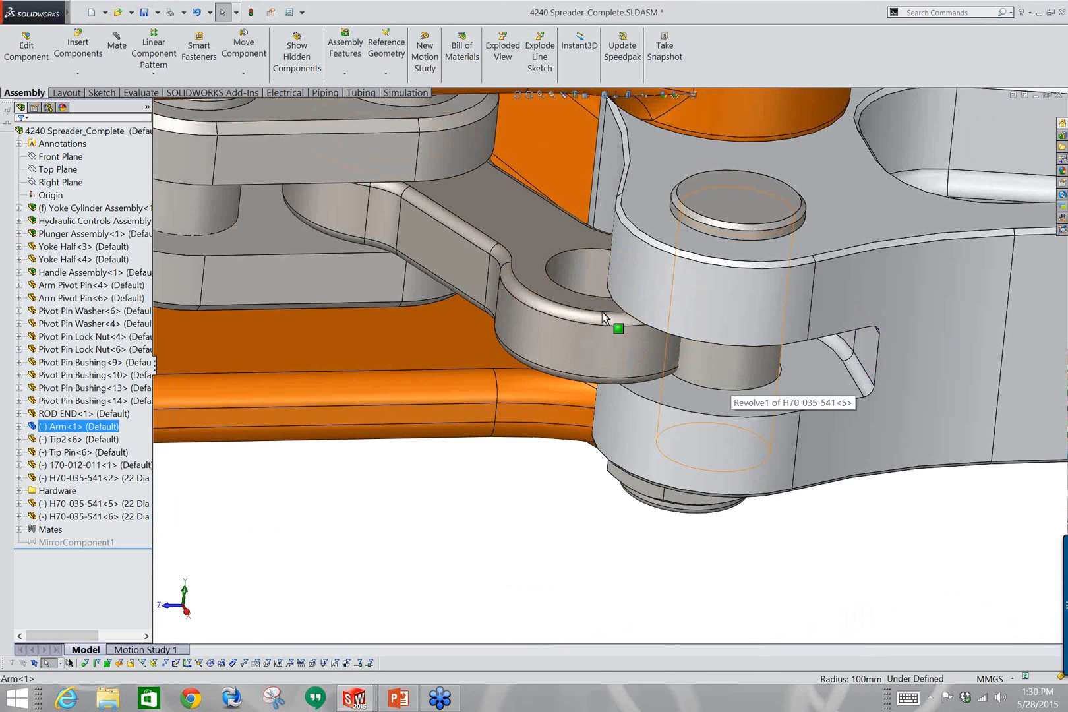
Add a concentric SmartMate between the link's open hole and the cylindrical face of the arm's pin.
click(589, 275)
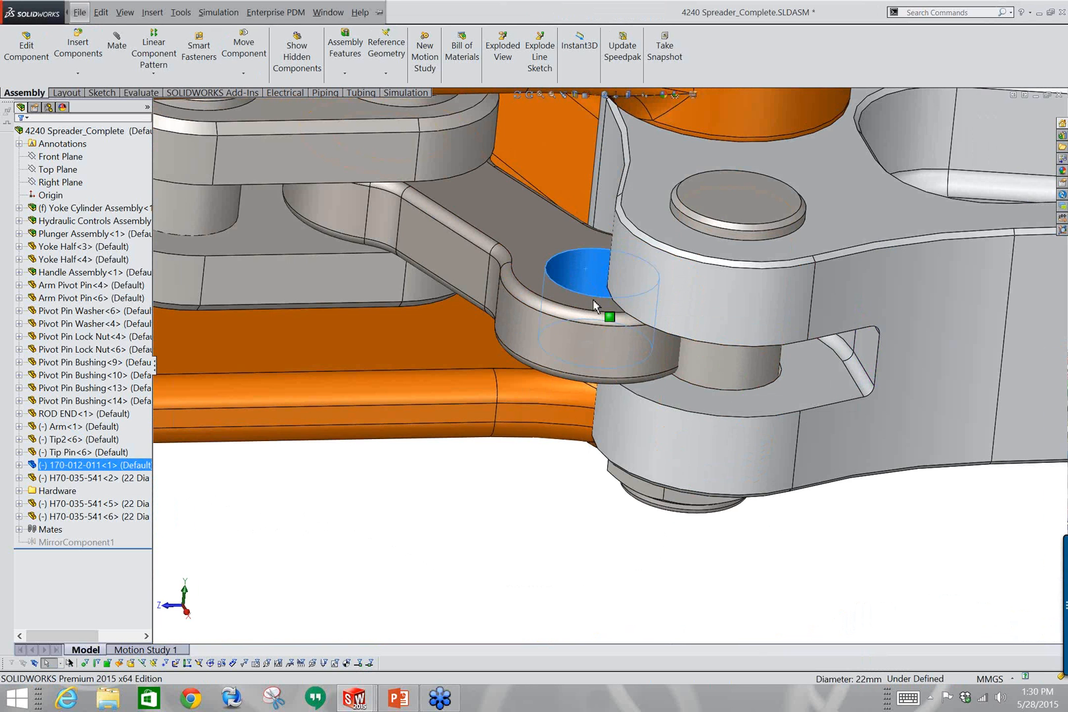
drag(590, 280, 728, 377)
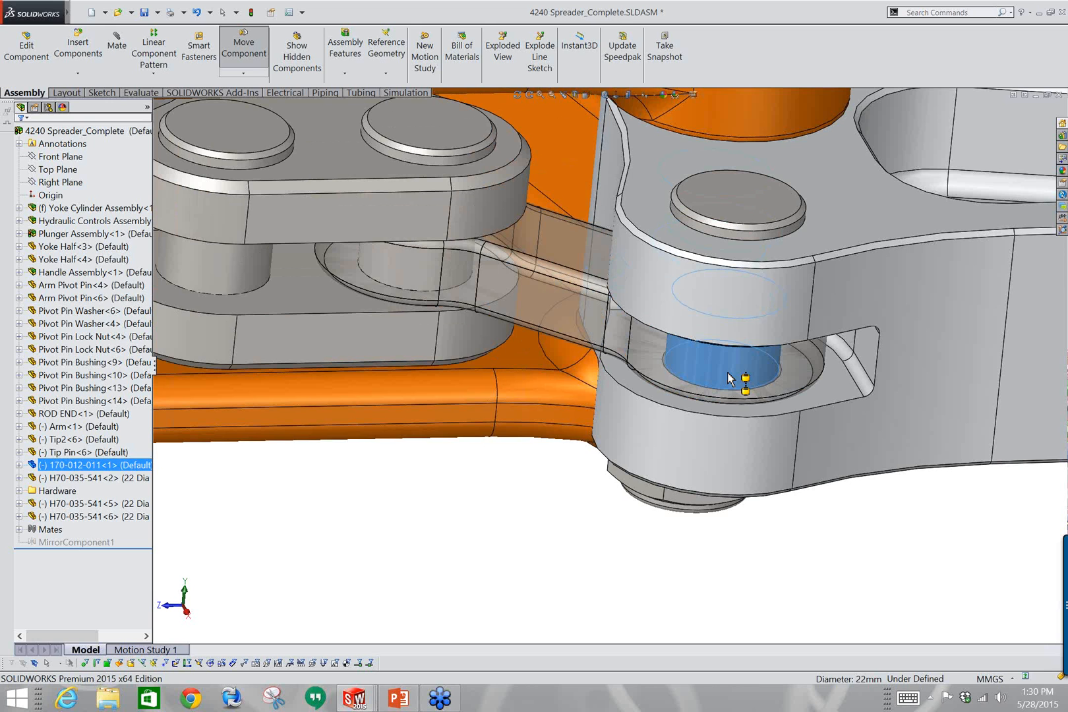
alt+drag(729, 377, 728, 378)
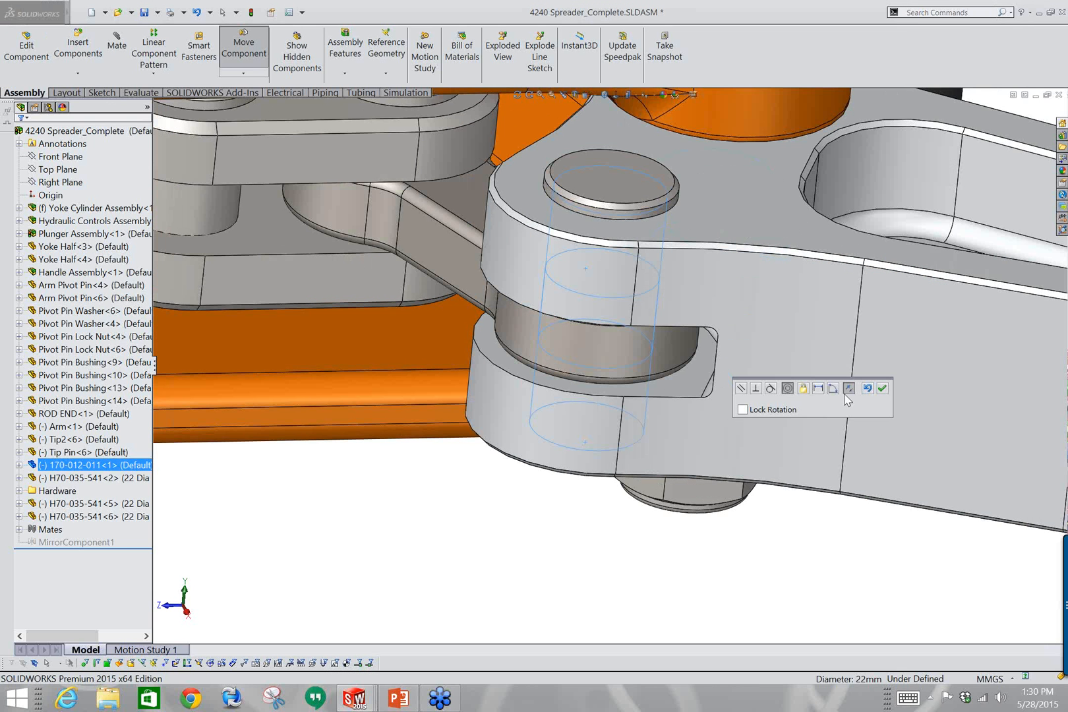
click(883, 389)
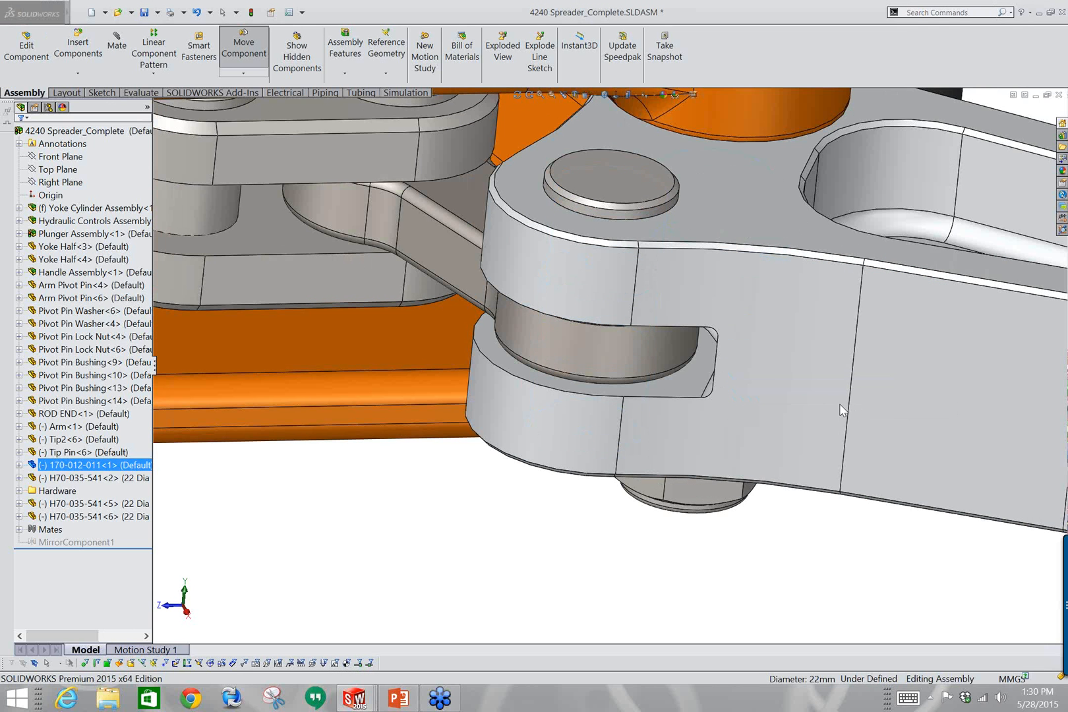
Swing the arm to test the linkage motion with the attached link.
click(967, 427)
drag(859, 462, 878, 420)
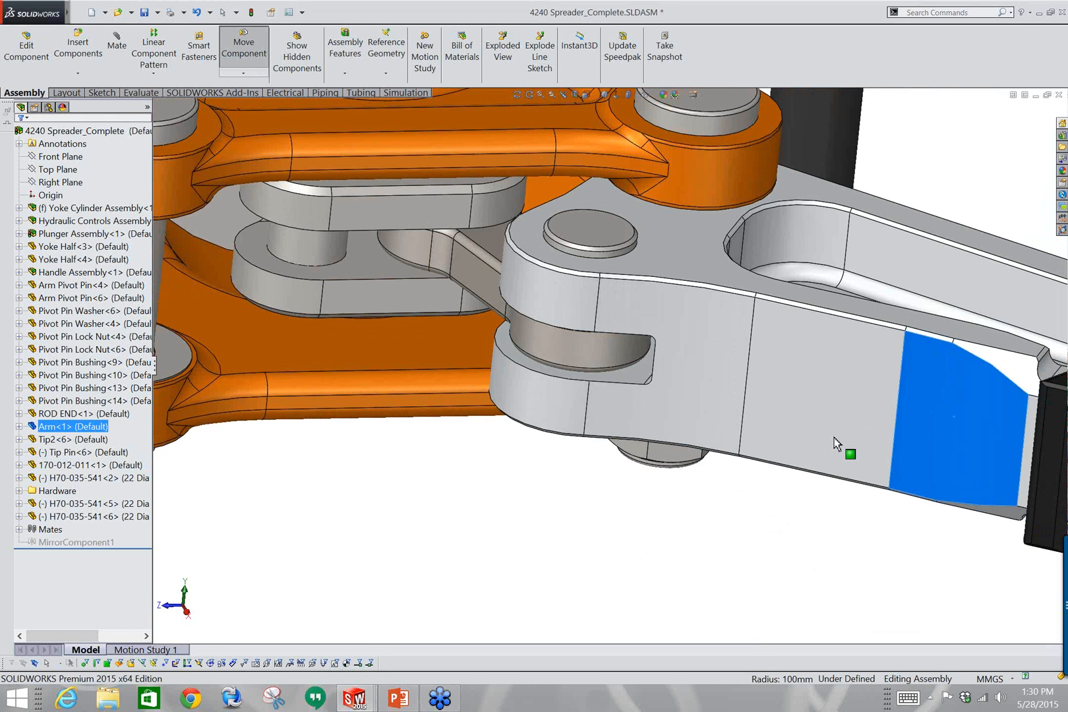
scroll(768, 446, up, 5)
middle_drag(767, 448, 656, 428)
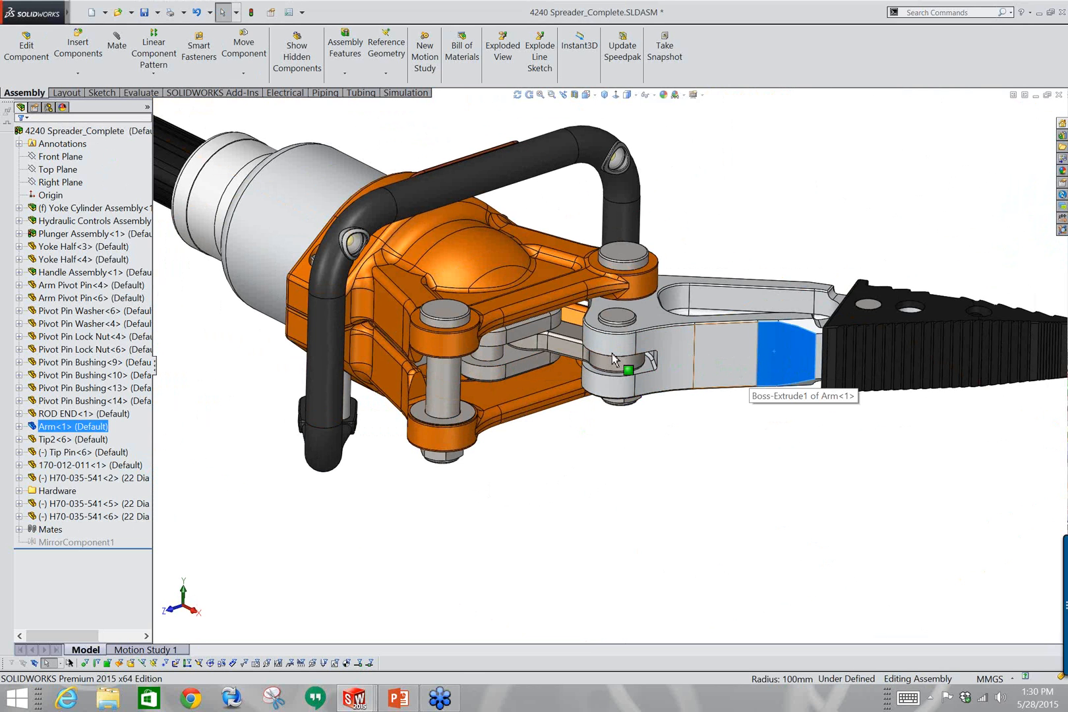
Select the arm, tip, tip pin, link 170-012-011 and the 22 Dia x 40 Long pin, and open part H70-035-541 from the selection.
click(559, 351)
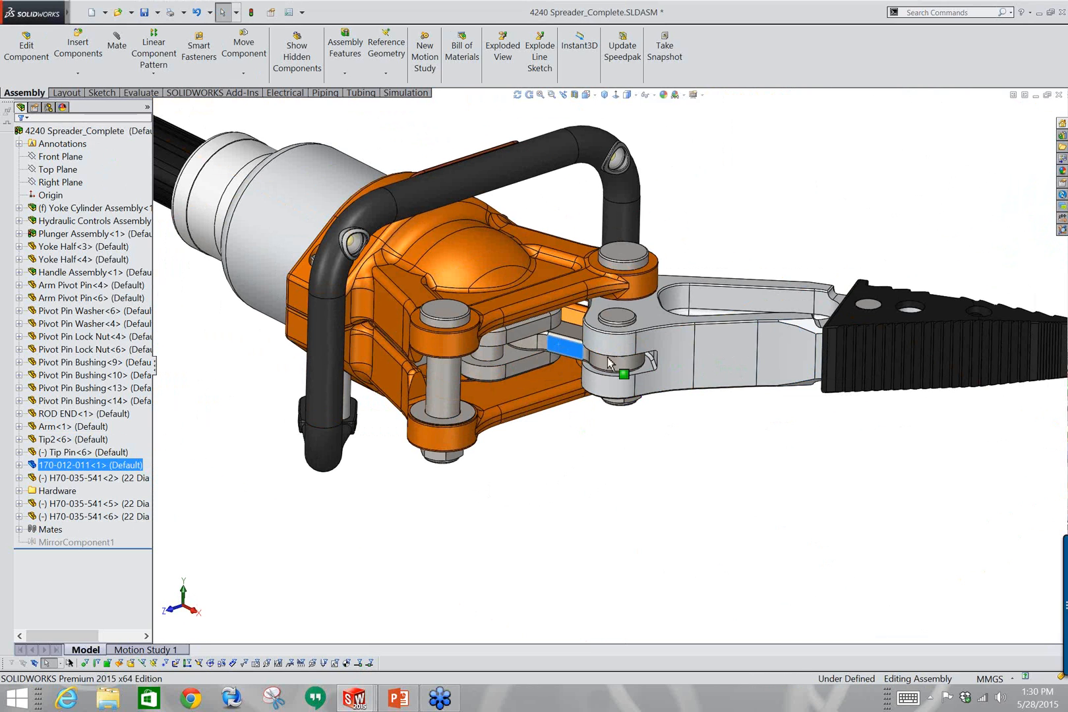
click(719, 360)
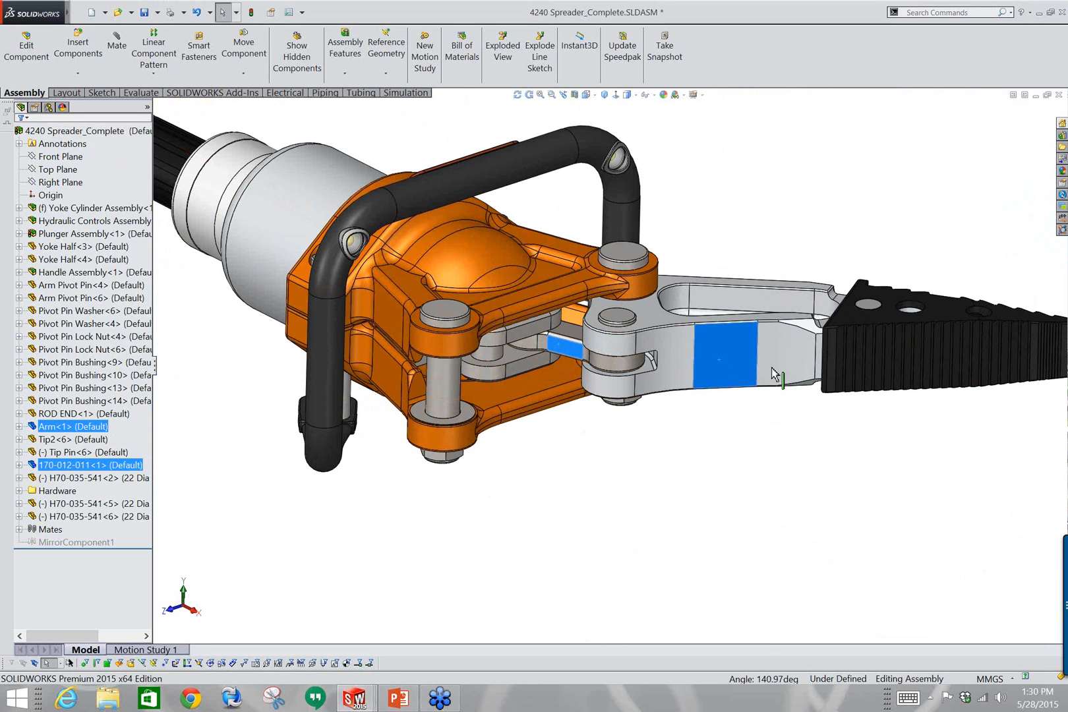
ctrl+click(951, 313)
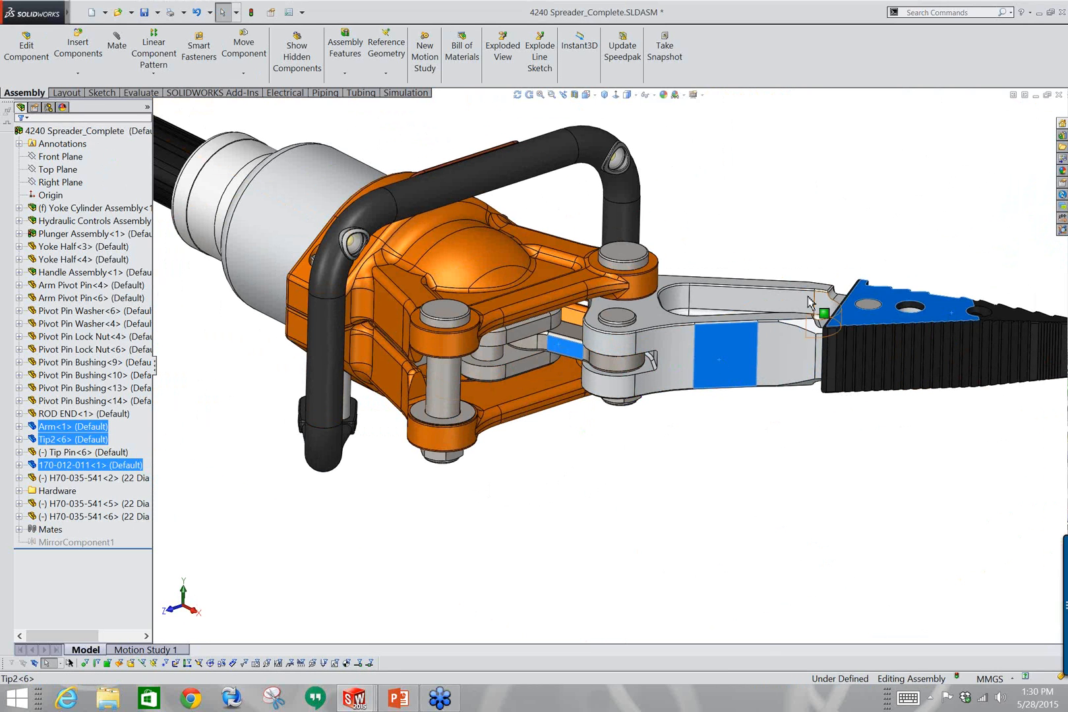
ctrl+click(870, 306)
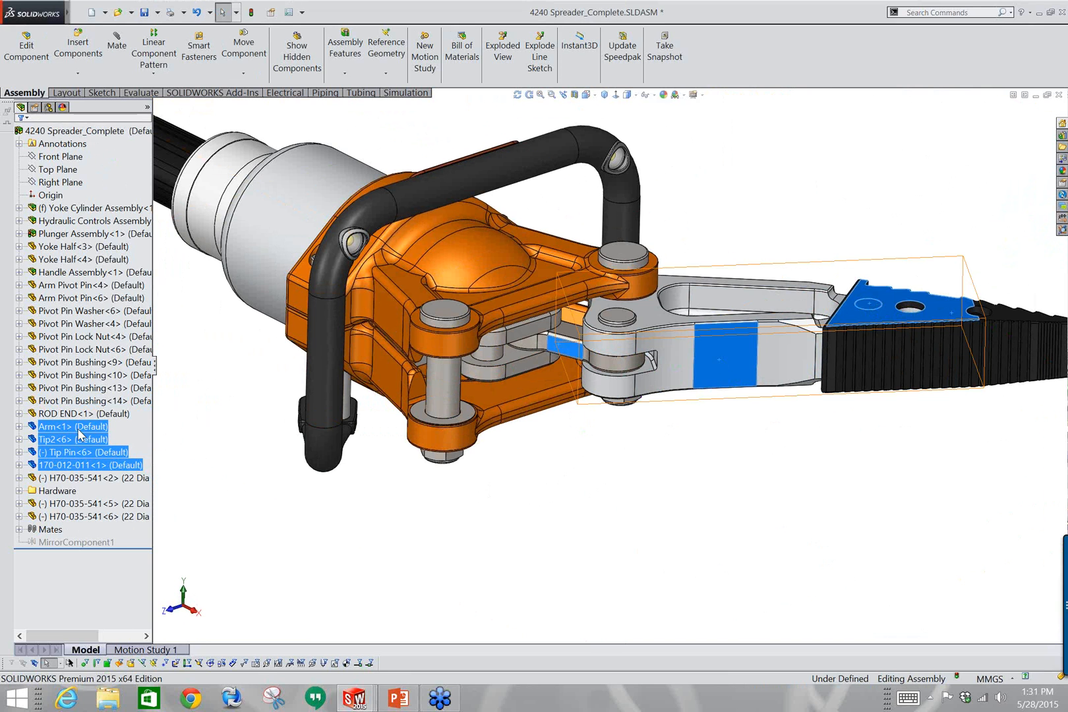
click(78, 428)
right_click(78, 428)
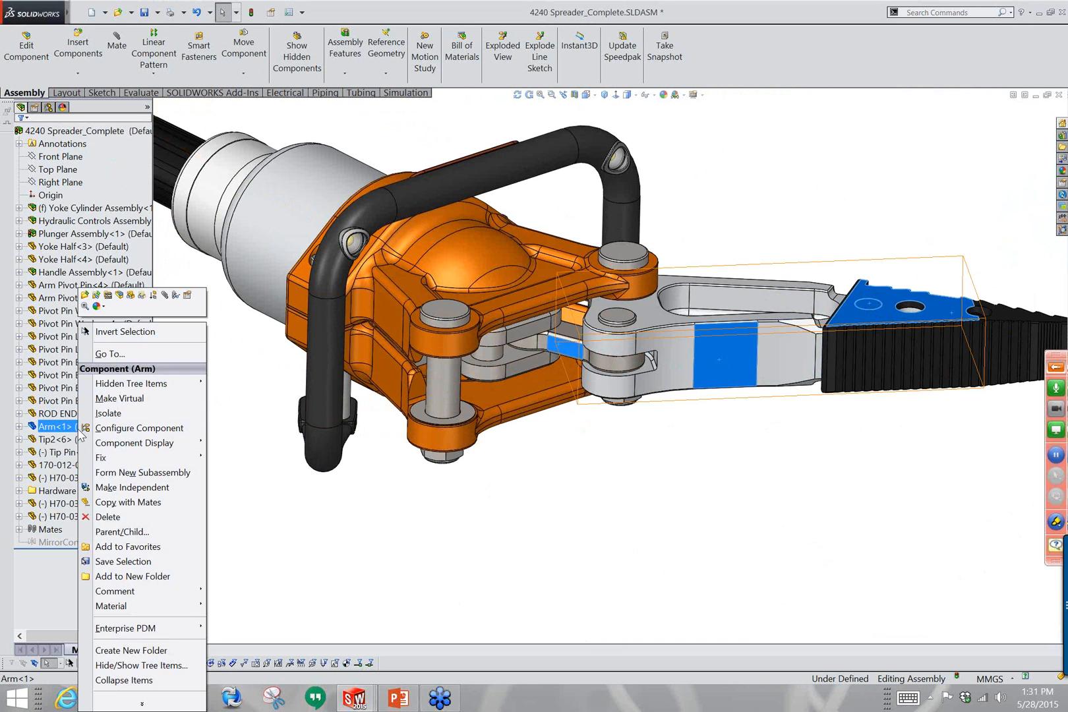
shift+click(57, 465)
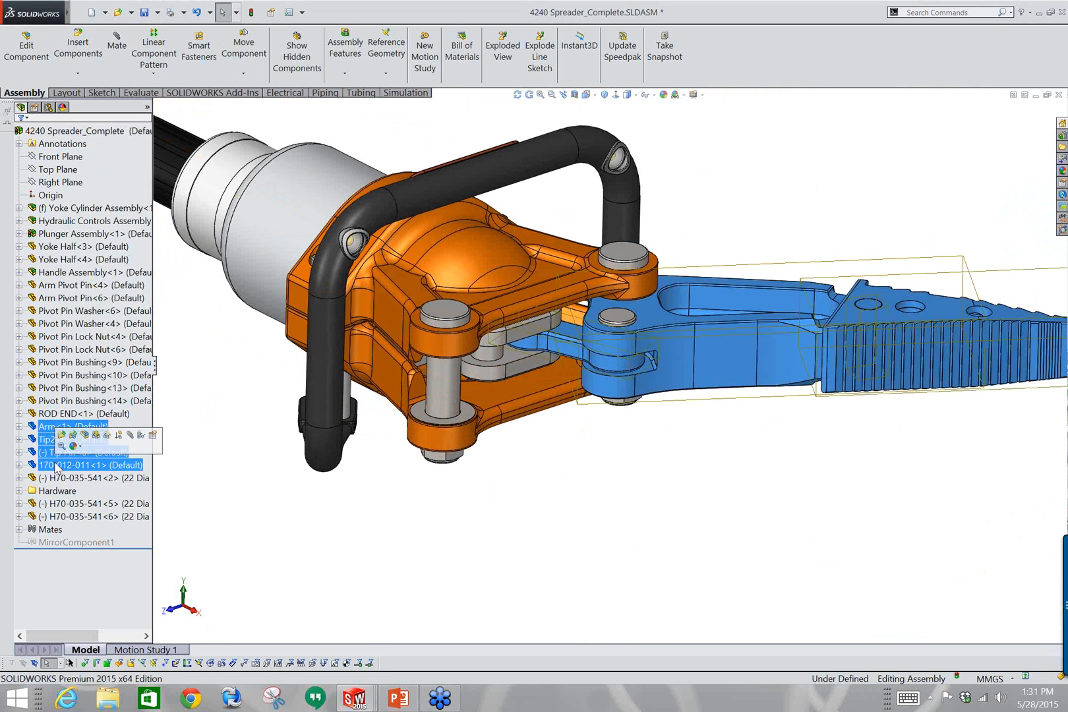
shift+click(58, 477)
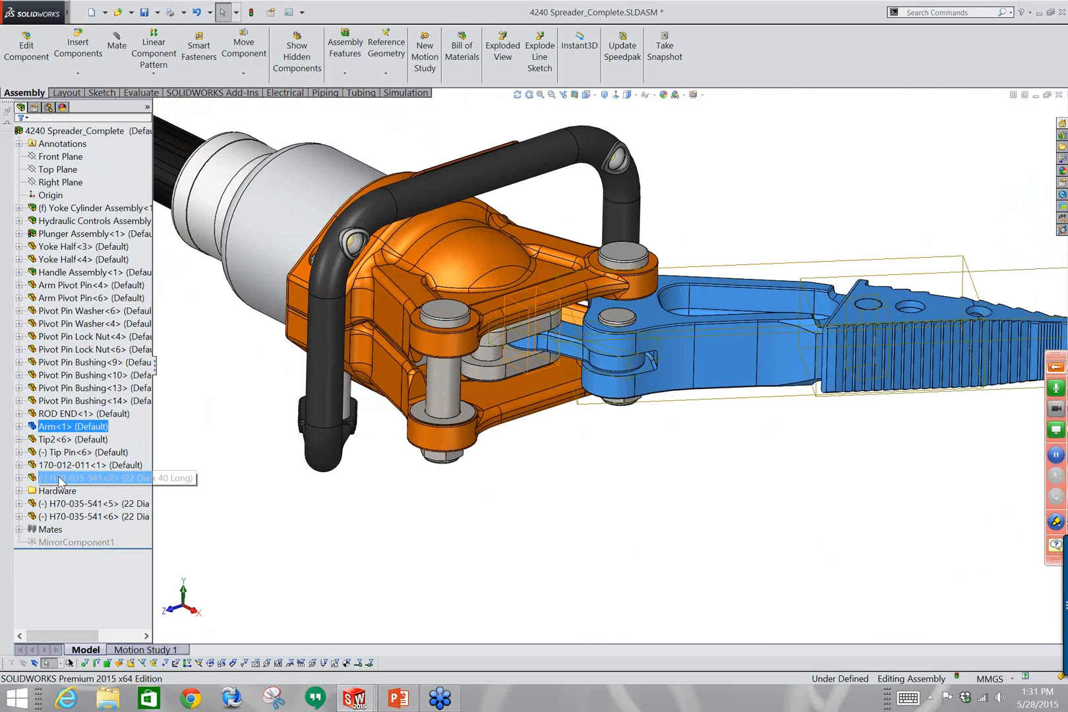
right_click(59, 479)
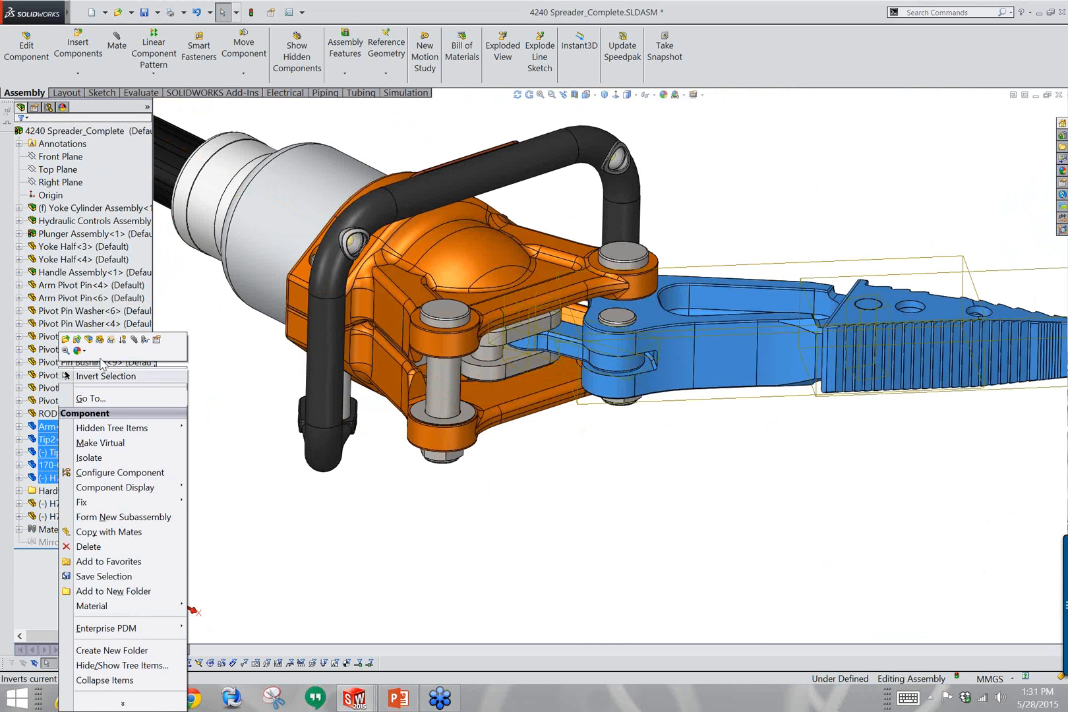
click(66, 341)
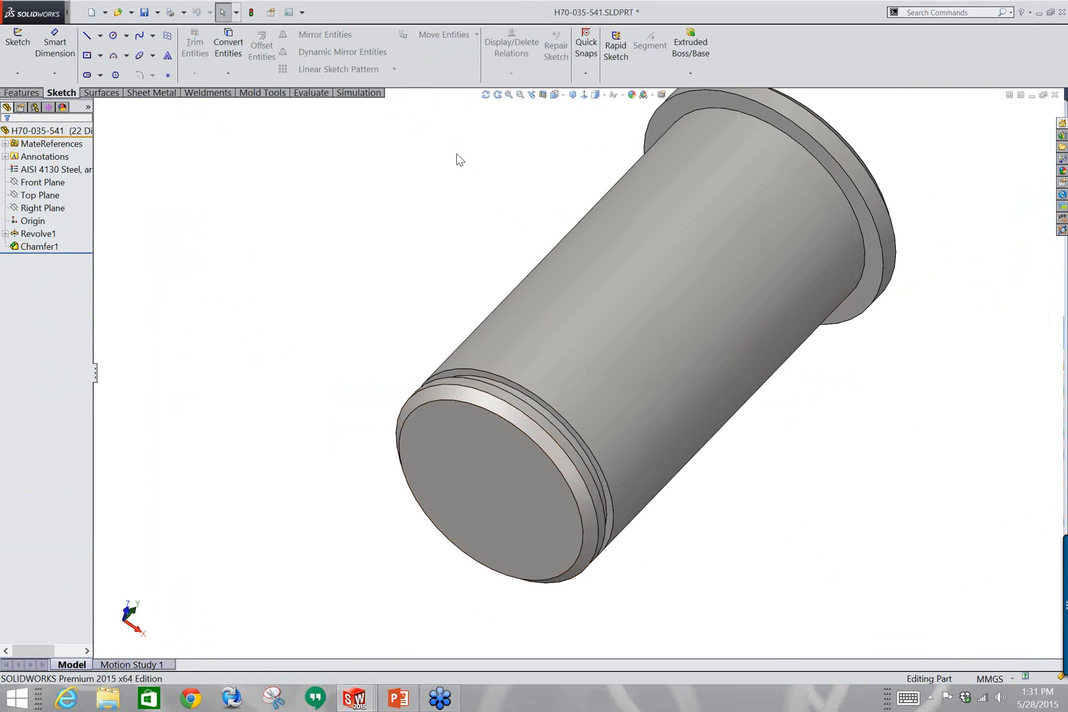
Return to the 4240 Spreader_Complete assembly document.
mouse_move(68, 16)
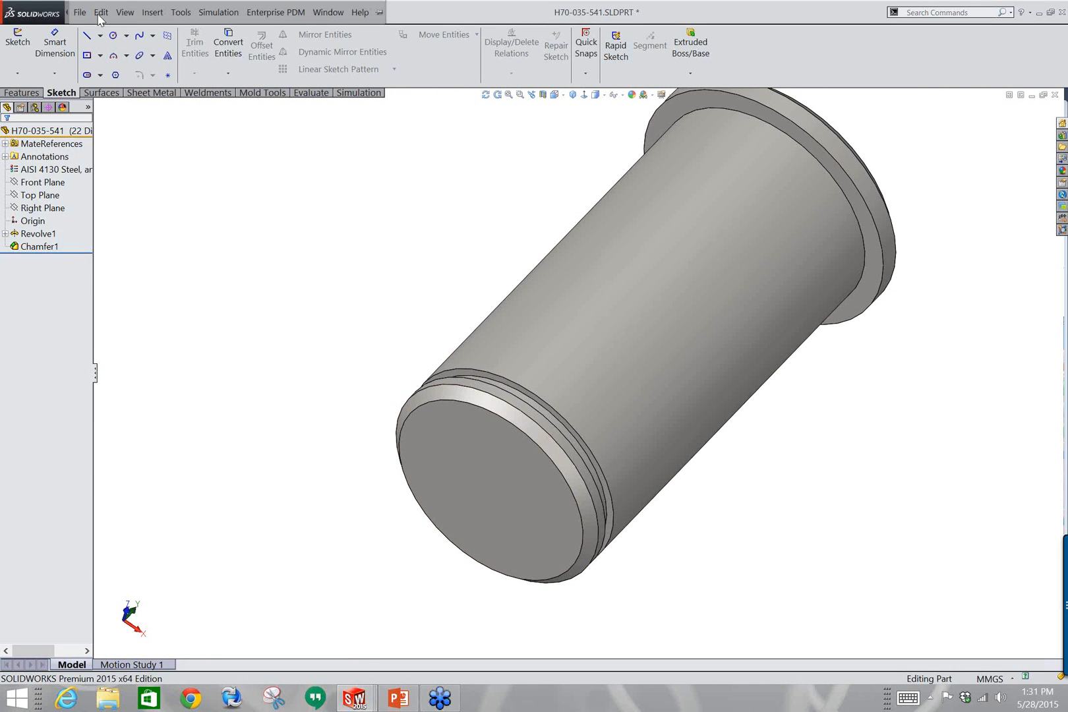
click(327, 12)
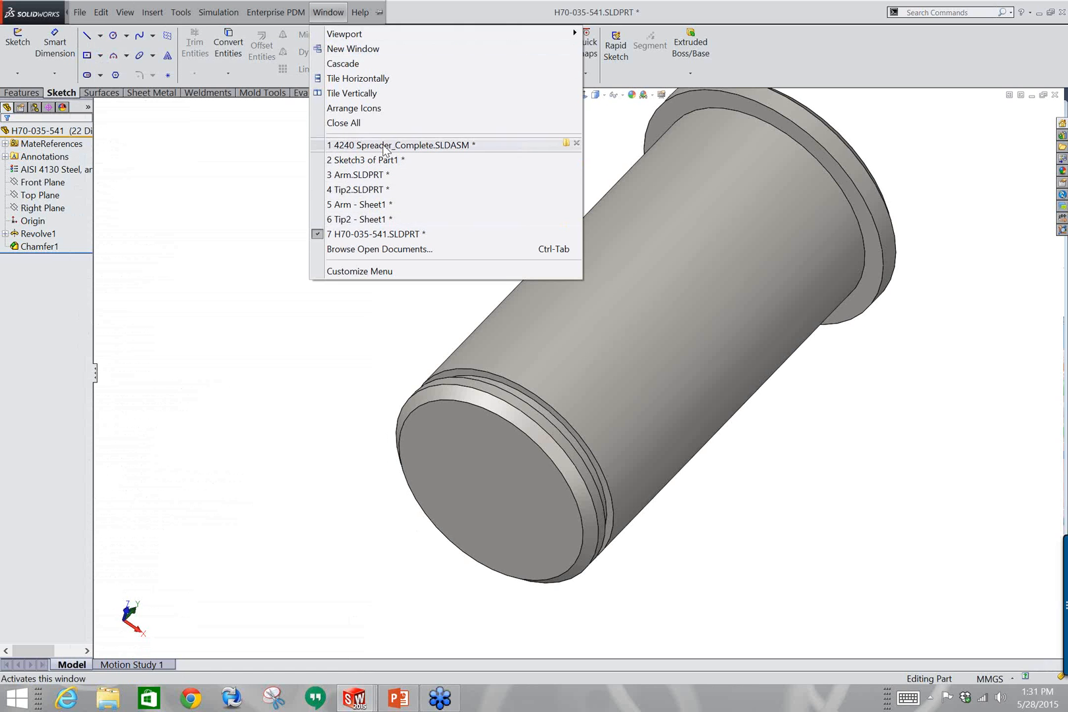
click(386, 145)
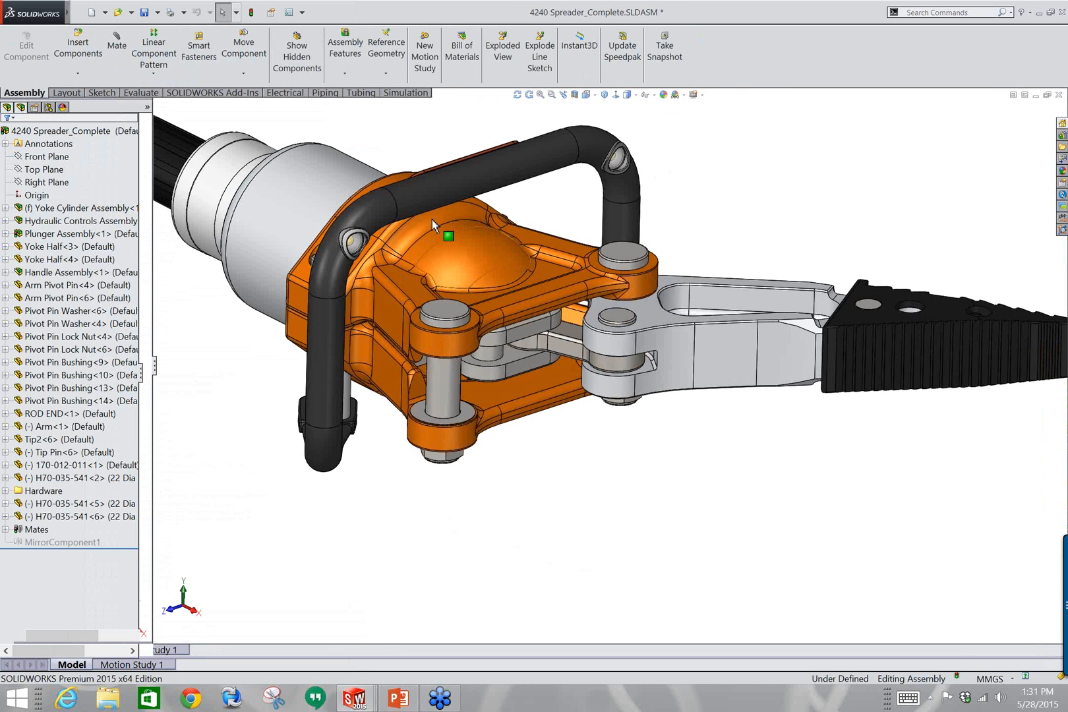
With Insert Component kept open, place another Arm rotated 90 degrees about X and insert pin H70-035-541 into one of its rear holes.
click(75, 49)
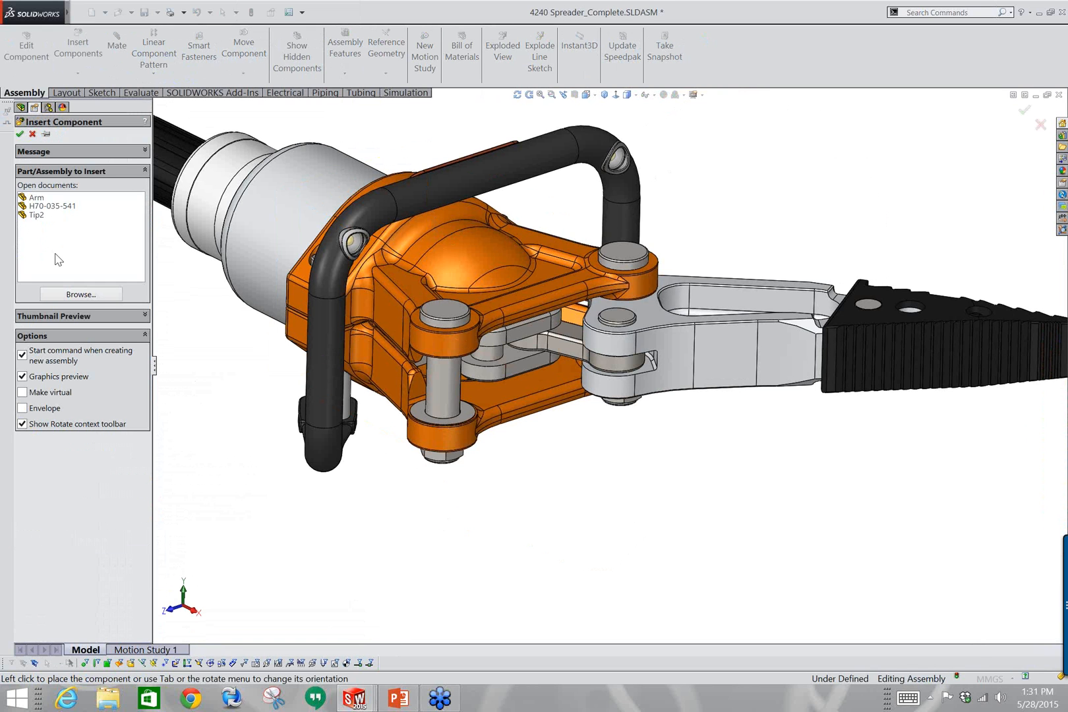
click(46, 135)
click(31, 199)
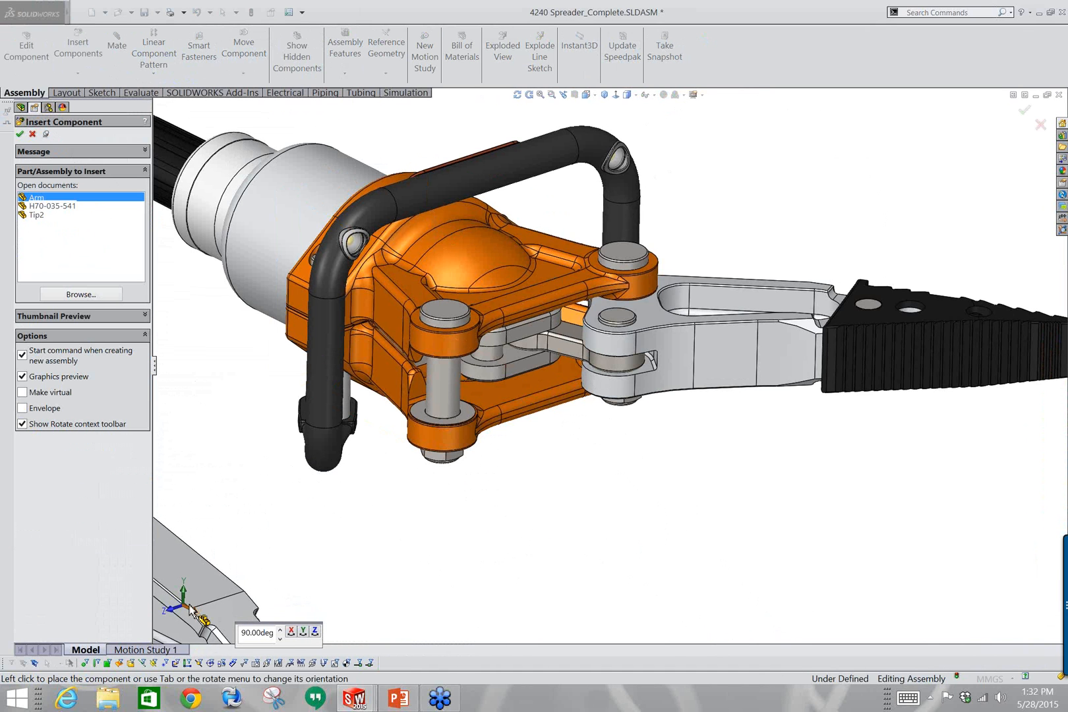
click(291, 631)
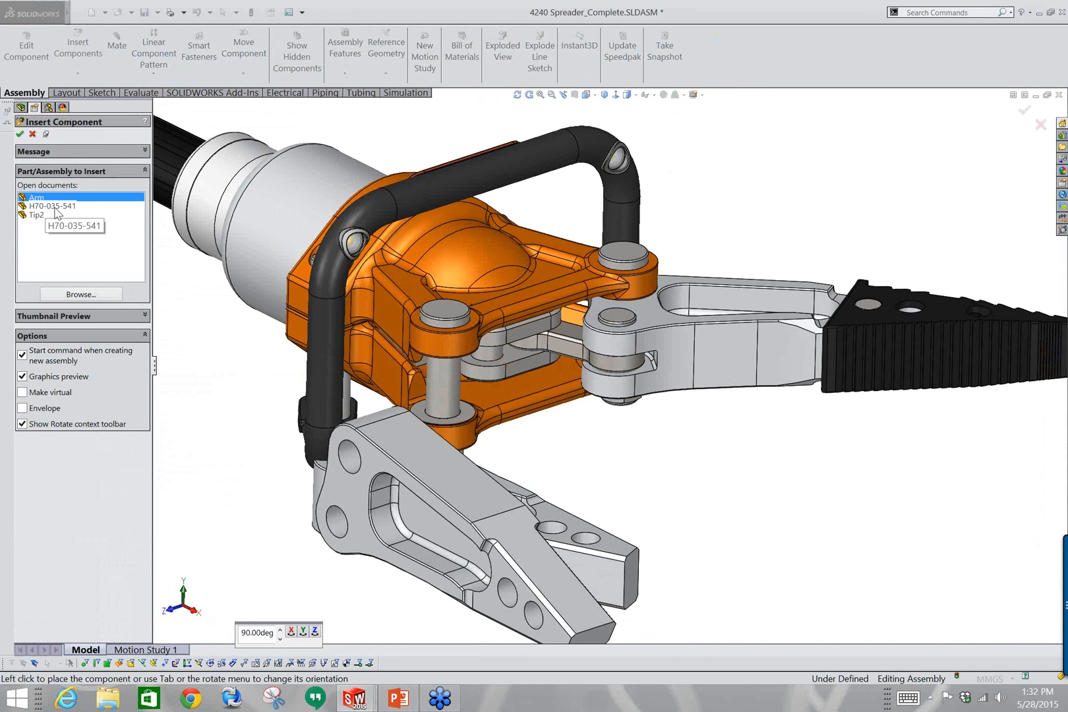
click(47, 206)
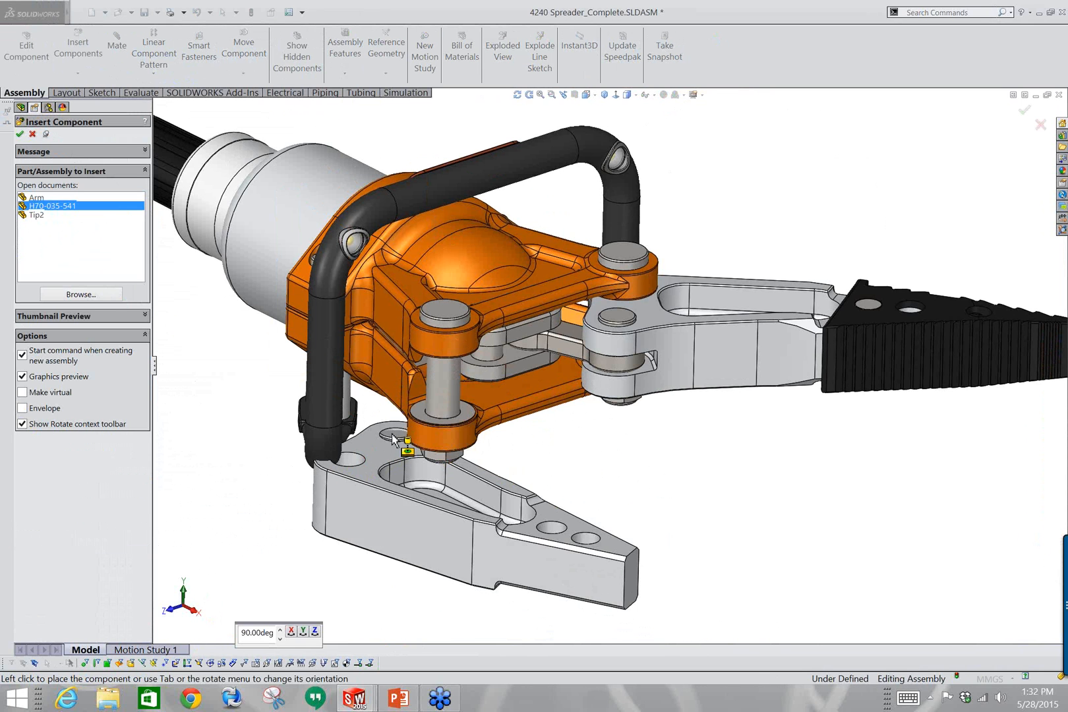
scroll(392, 437, down, 5)
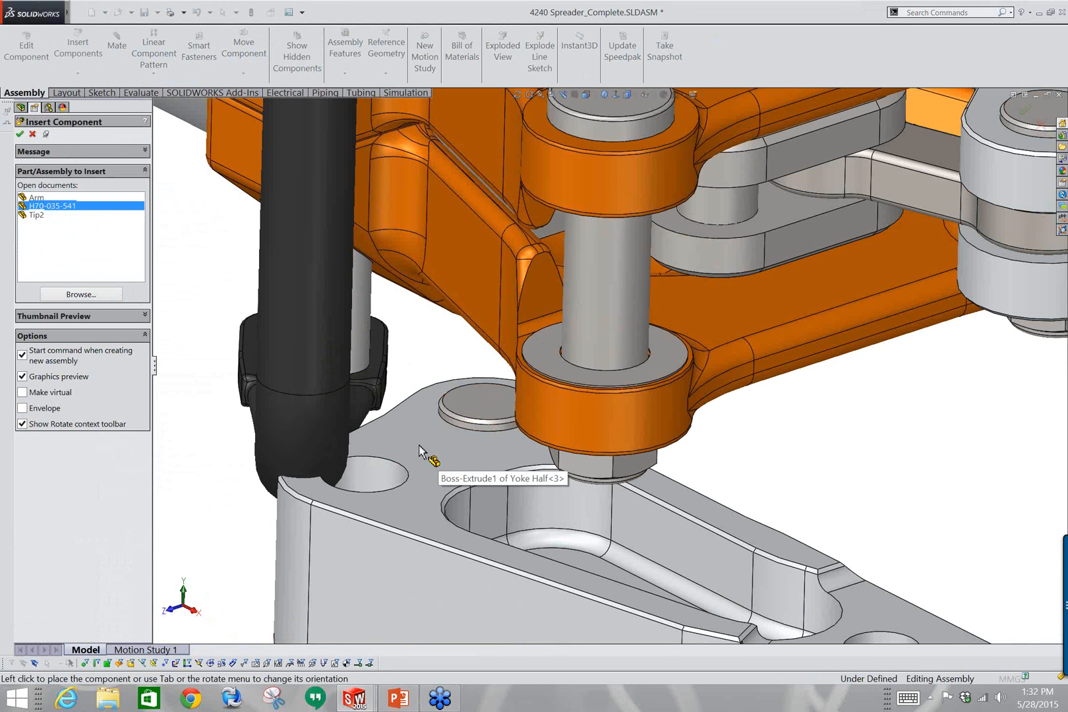
Insert another Tip2 just beyond the new arm's narrow end, oriented to match the arm, and end component insertion.
click(36, 216)
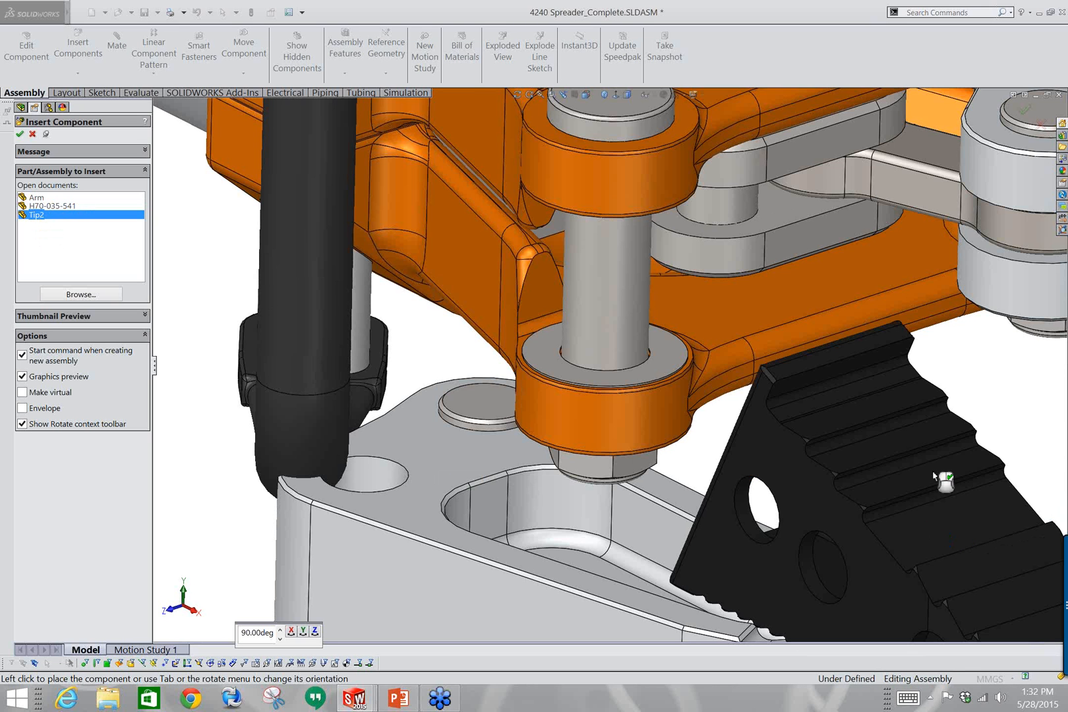
scroll(934, 474, up, 8)
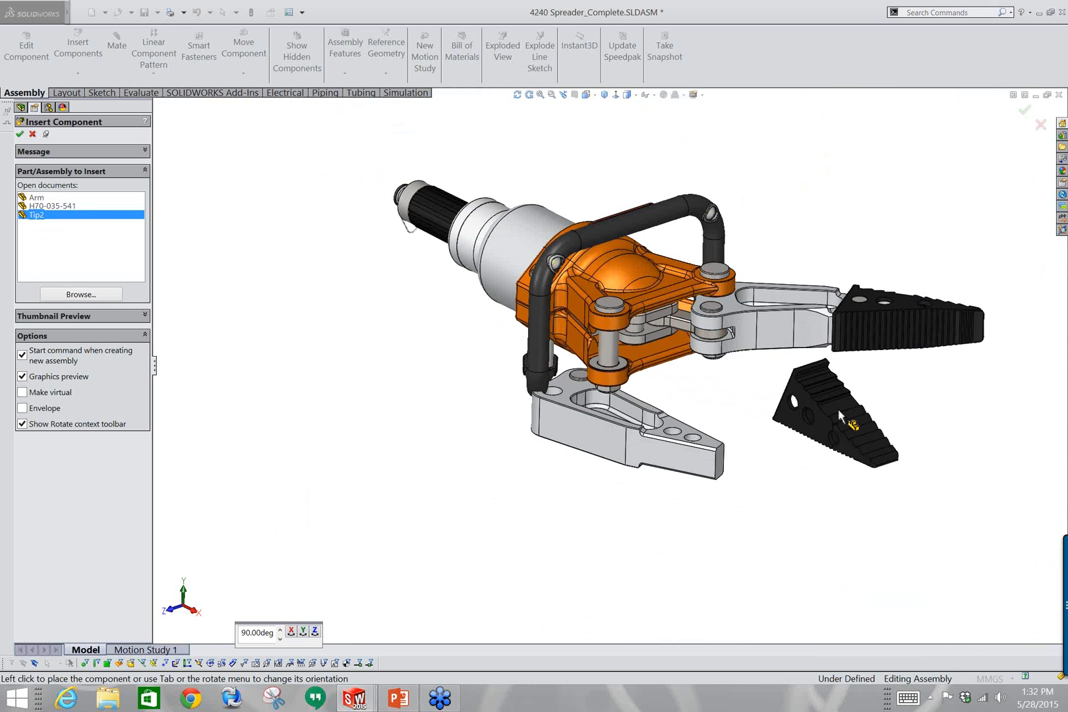
scroll(838, 409, down, 3)
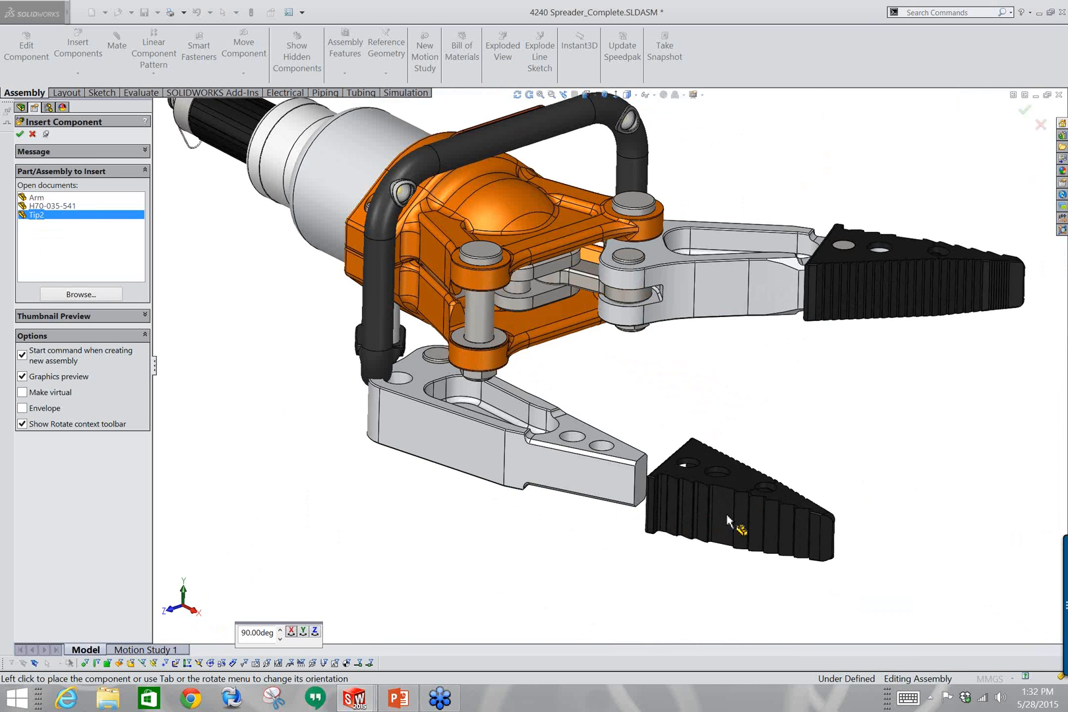
click(728, 521)
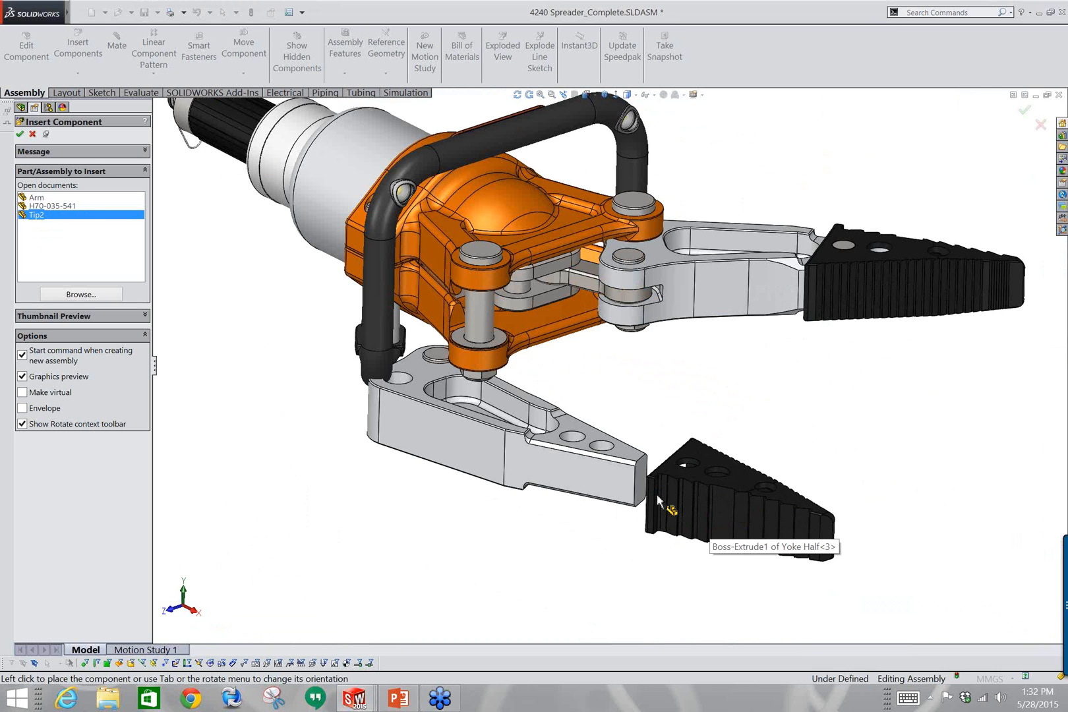
scroll(670, 530, down, 1)
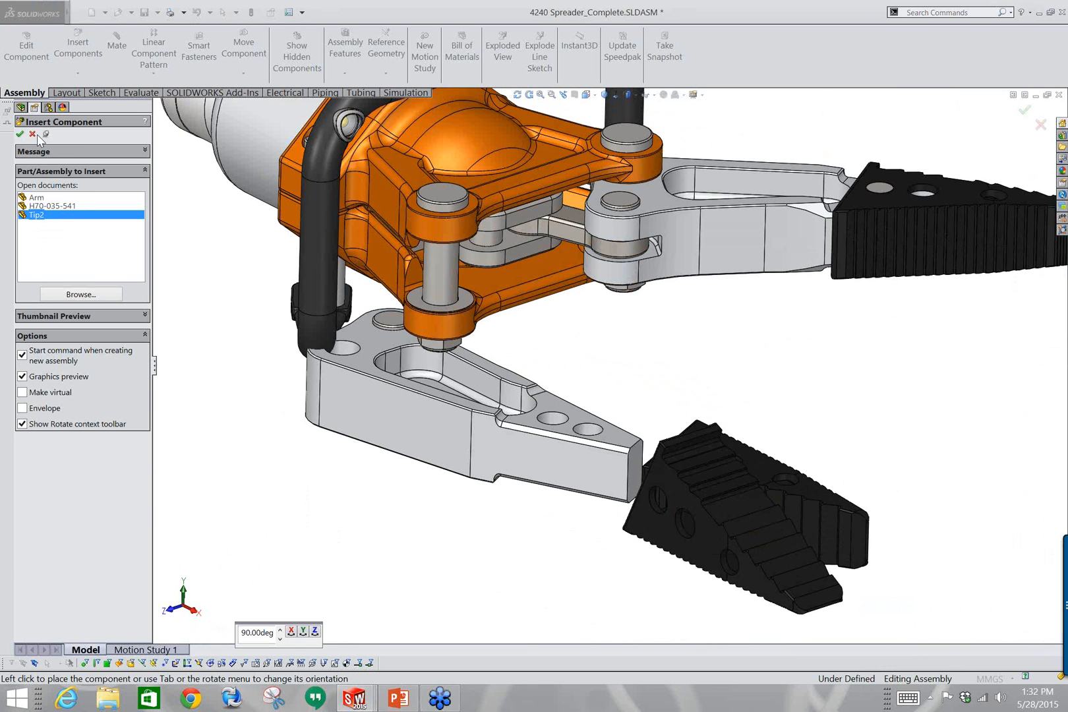
click(33, 134)
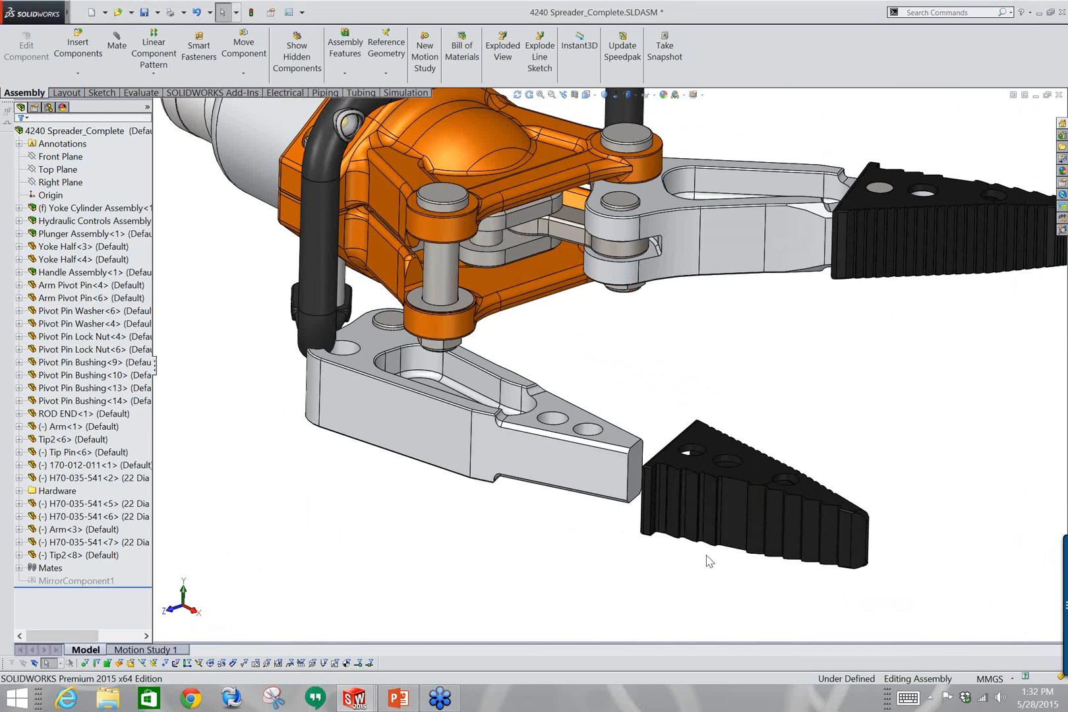
Inspect the newly inserted arm's open rear hole and its position relative to the yoke and tip.
middle_drag(699, 597, 738, 493)
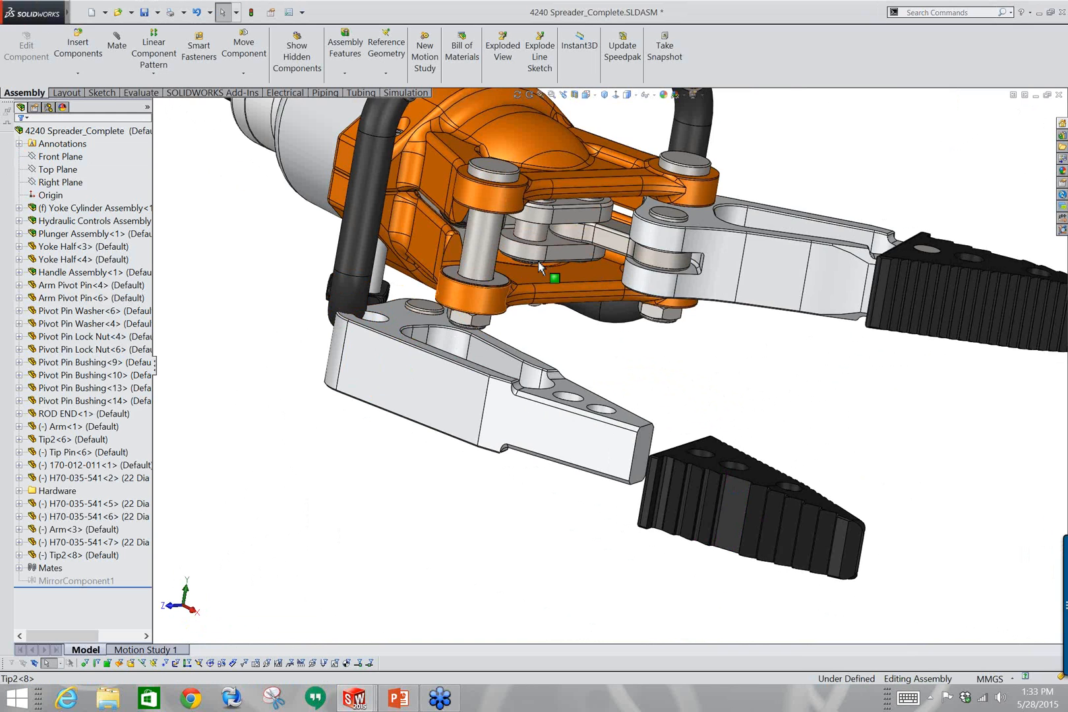
scroll(379, 333, down, 2)
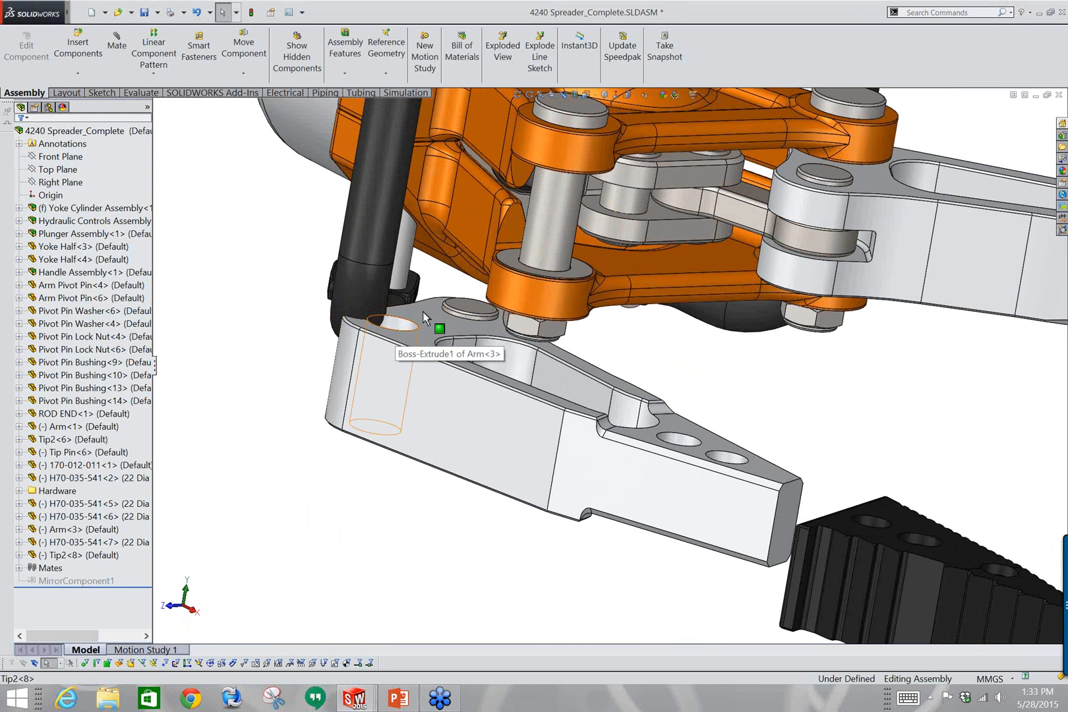
click(366, 341)
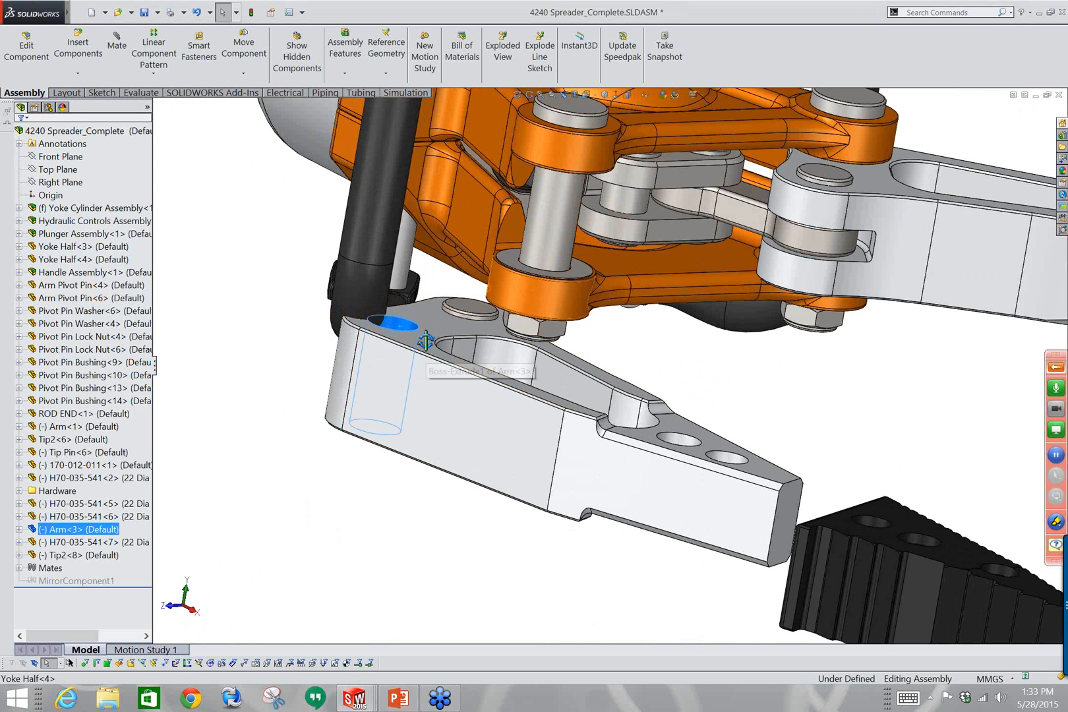
middle_drag(426, 341, 550, 333)
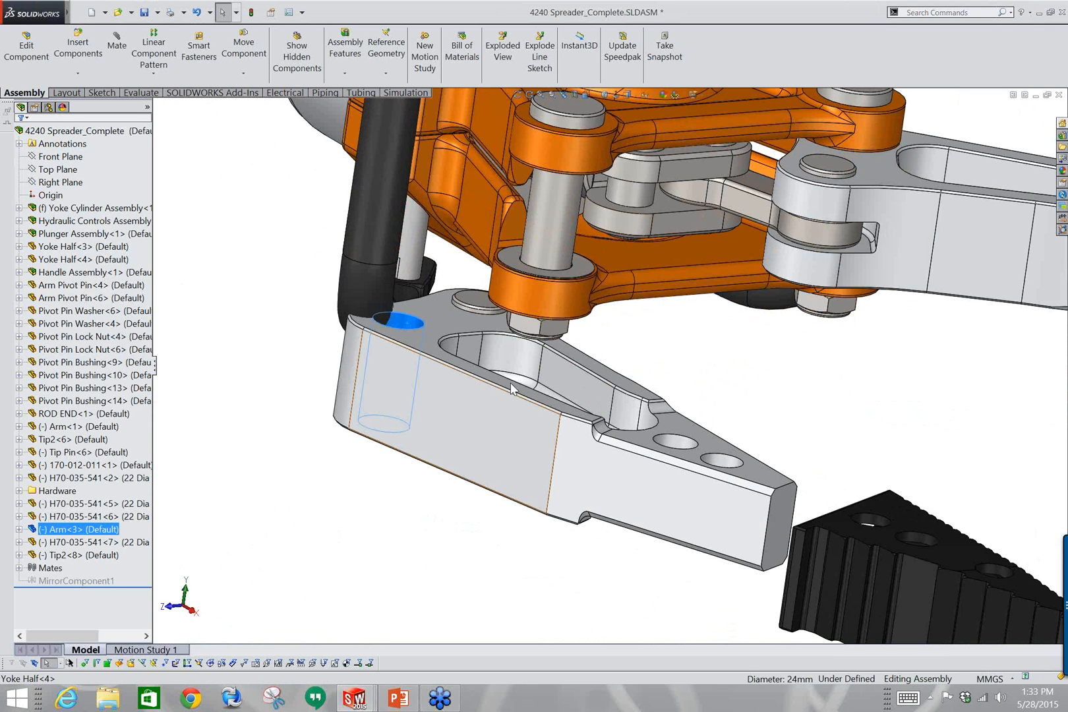
click(318, 467)
scroll(447, 422, up, 5)
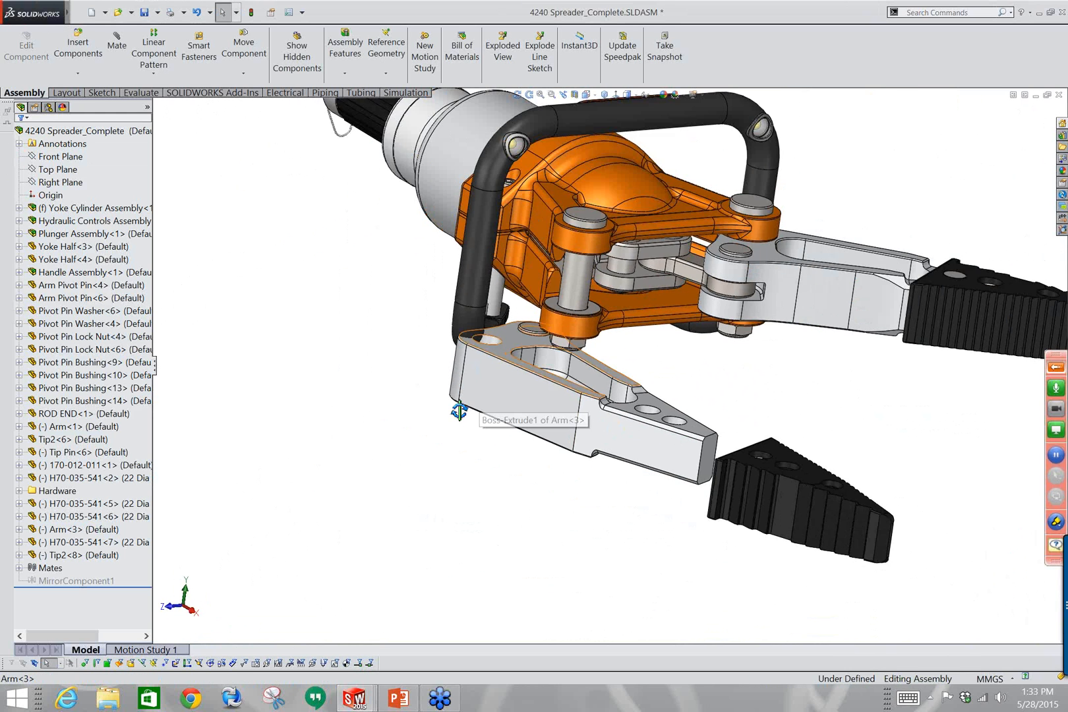
middle_drag(460, 411, 477, 389)
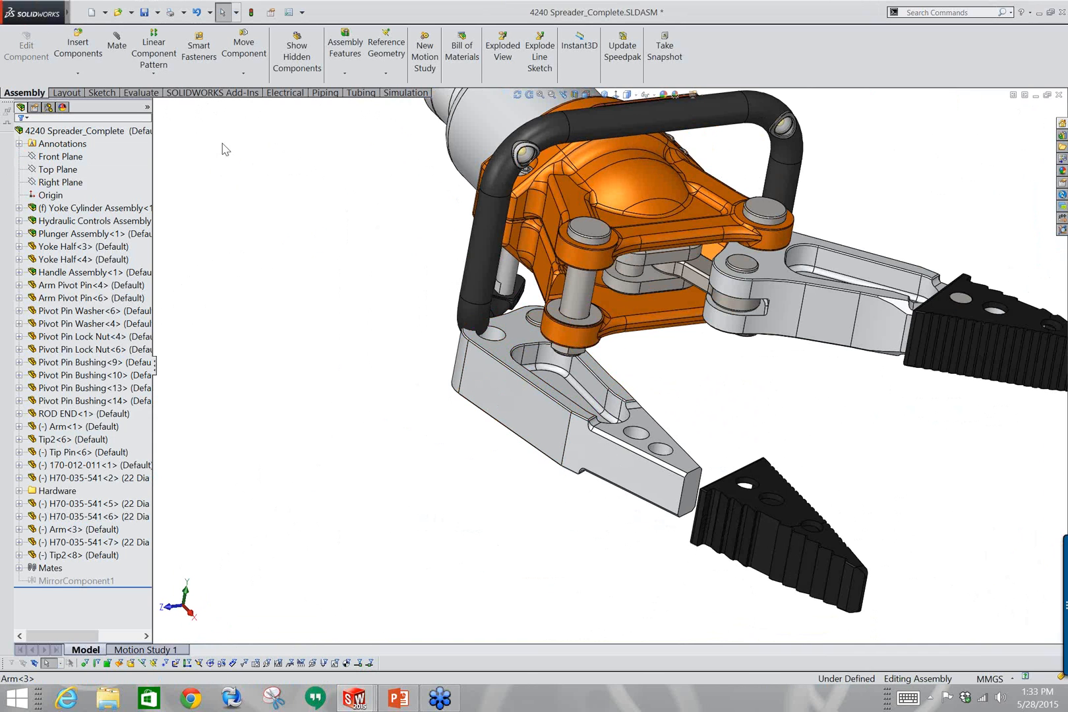
Start a Hinge mate and choose the new arm's open rear hole and the exposed Arm Pivot Pin shaft as the concentric faces.
click(117, 45)
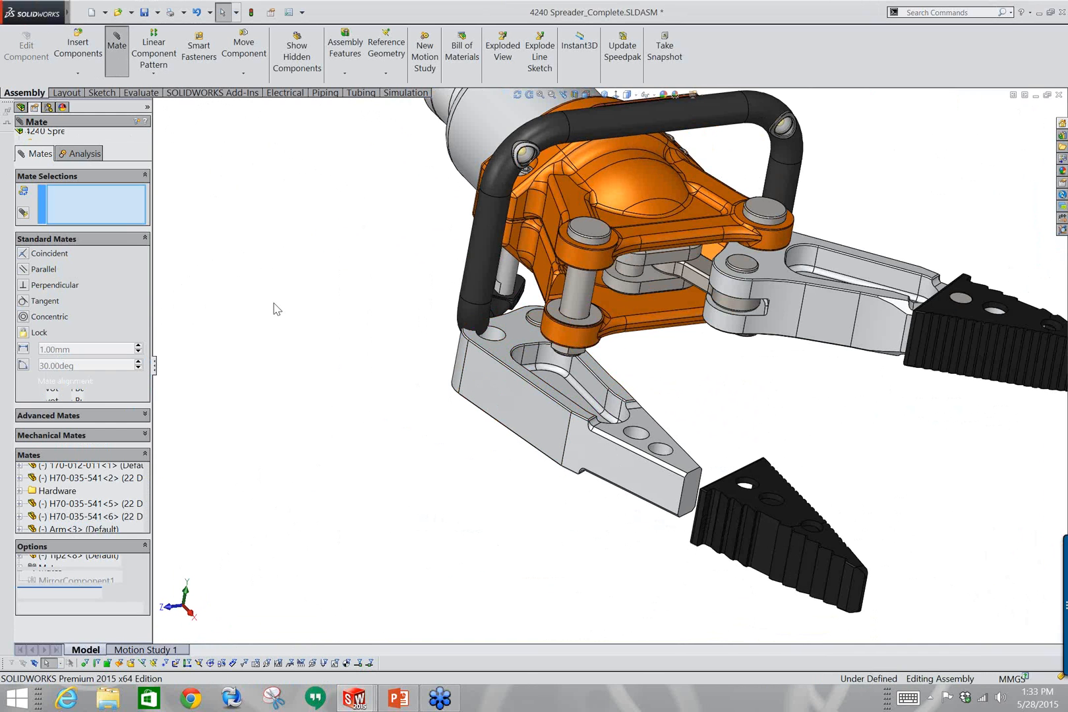
click(74, 437)
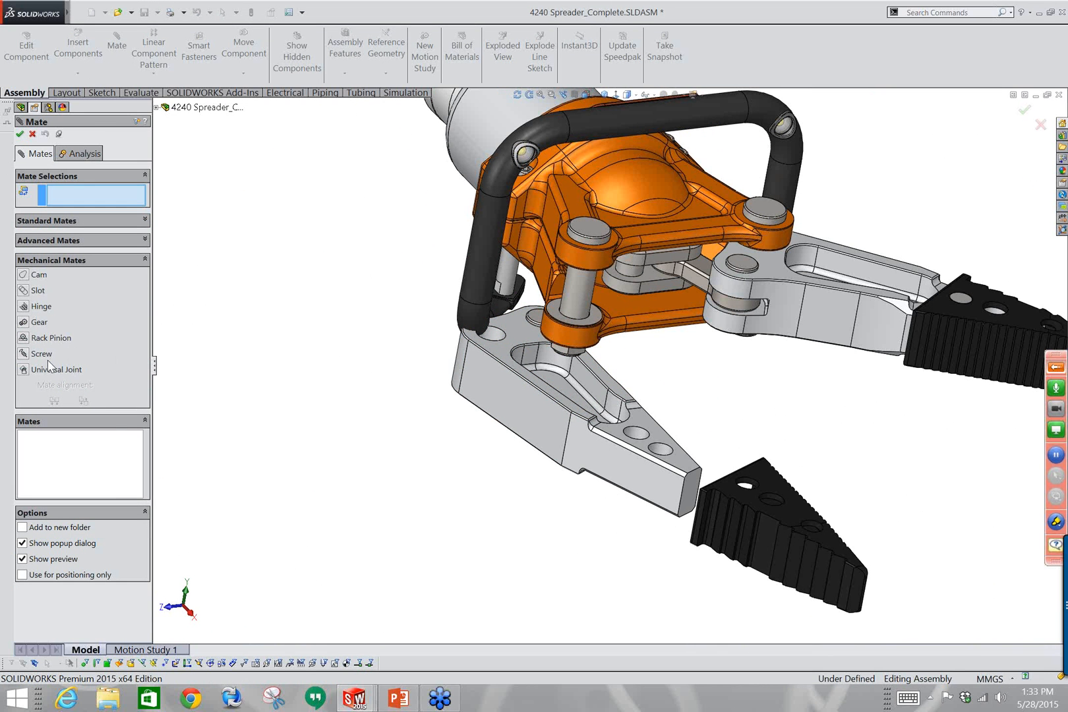
click(73, 241)
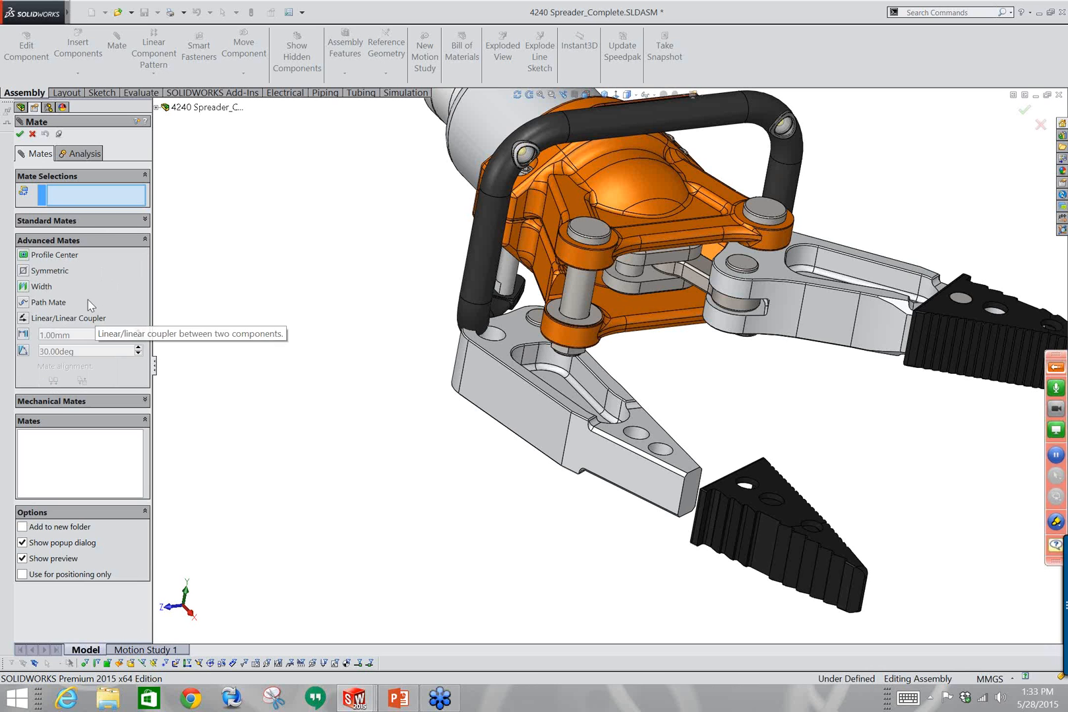
click(83, 401)
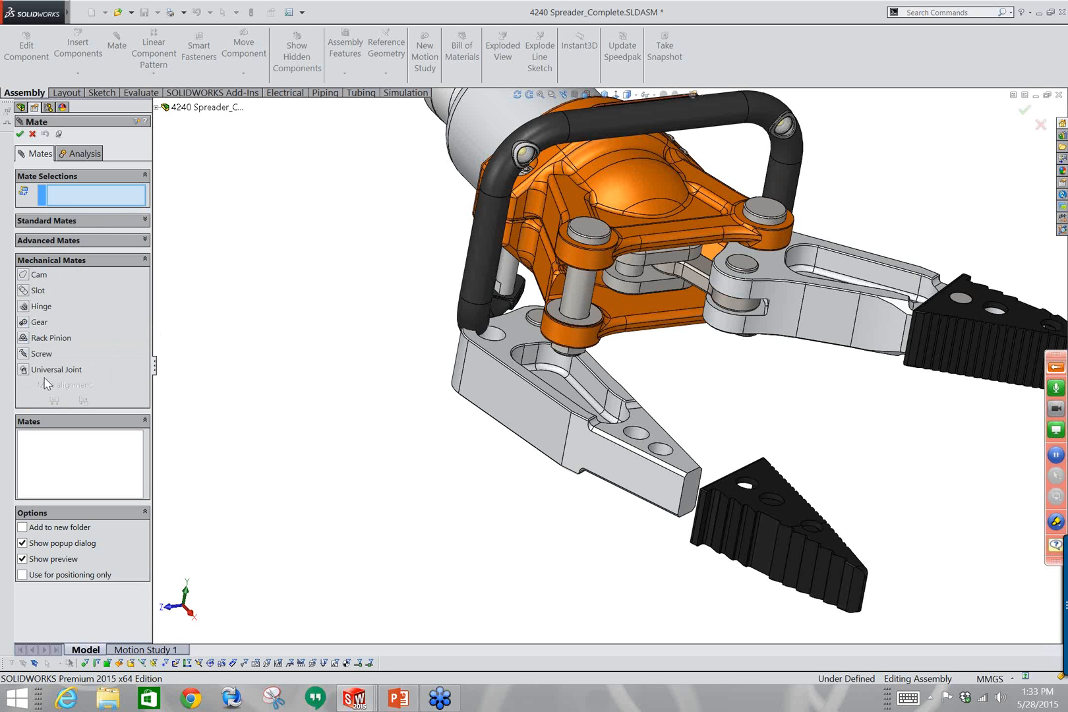
click(24, 307)
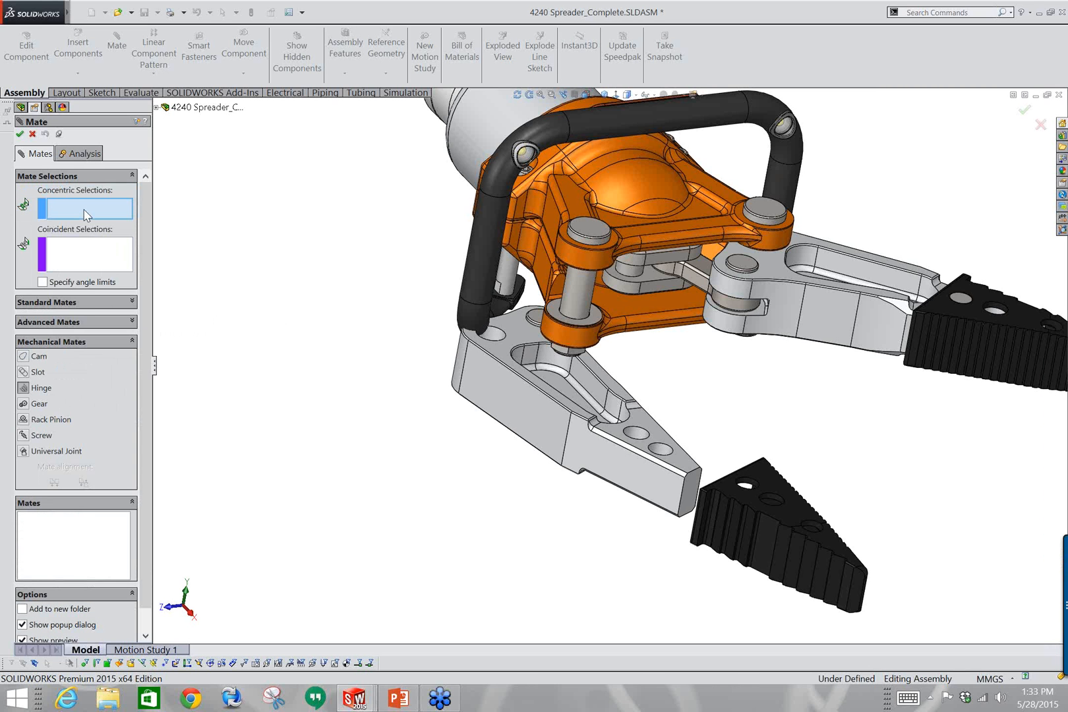
click(491, 338)
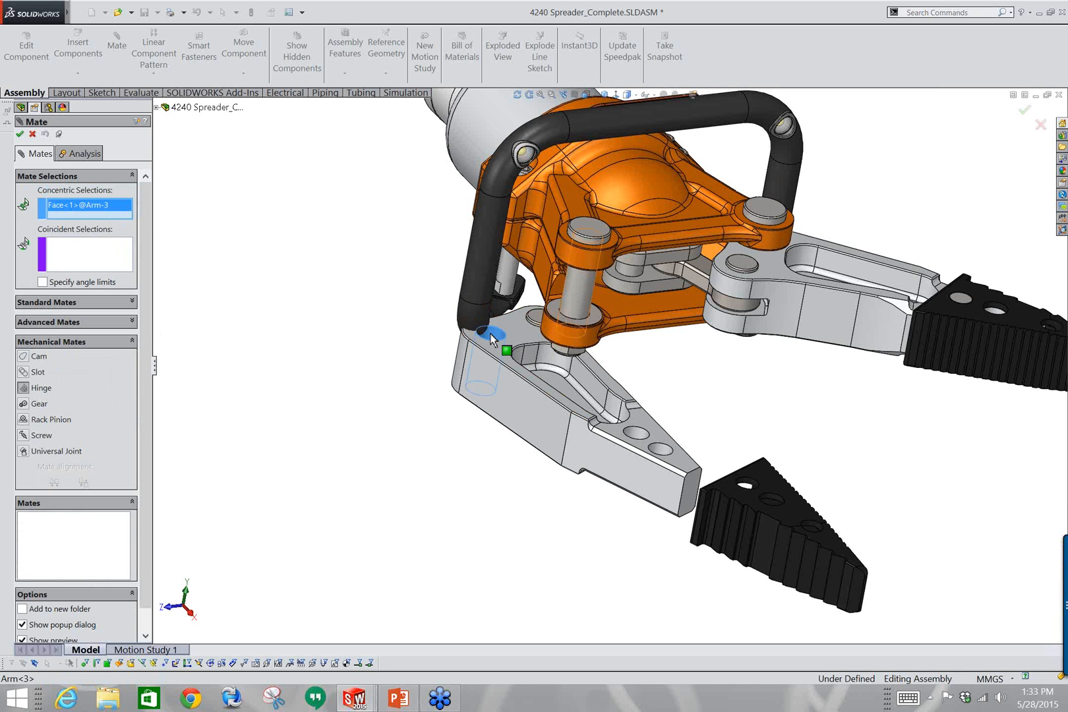
click(576, 297)
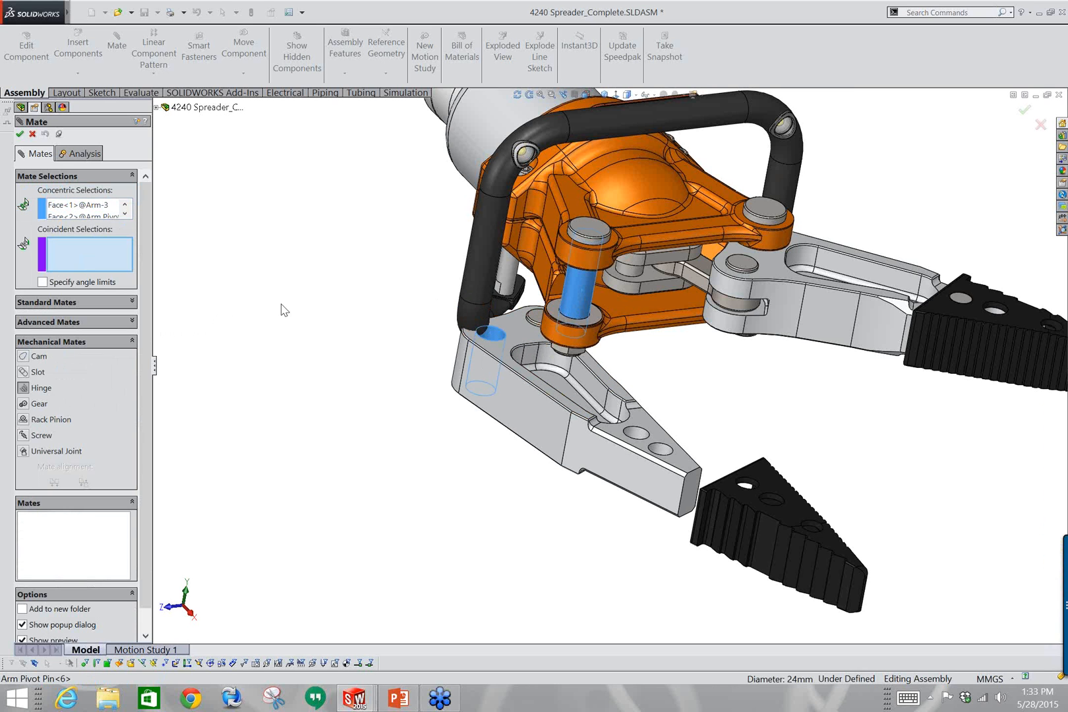
Try to pair the arm's upper face with the underside of the upper Pivot Pin Bushing as coincident faces, and clear the selection.
click(528, 334)
middle_drag(357, 334, 357, 334)
scroll(593, 118, down, 5)
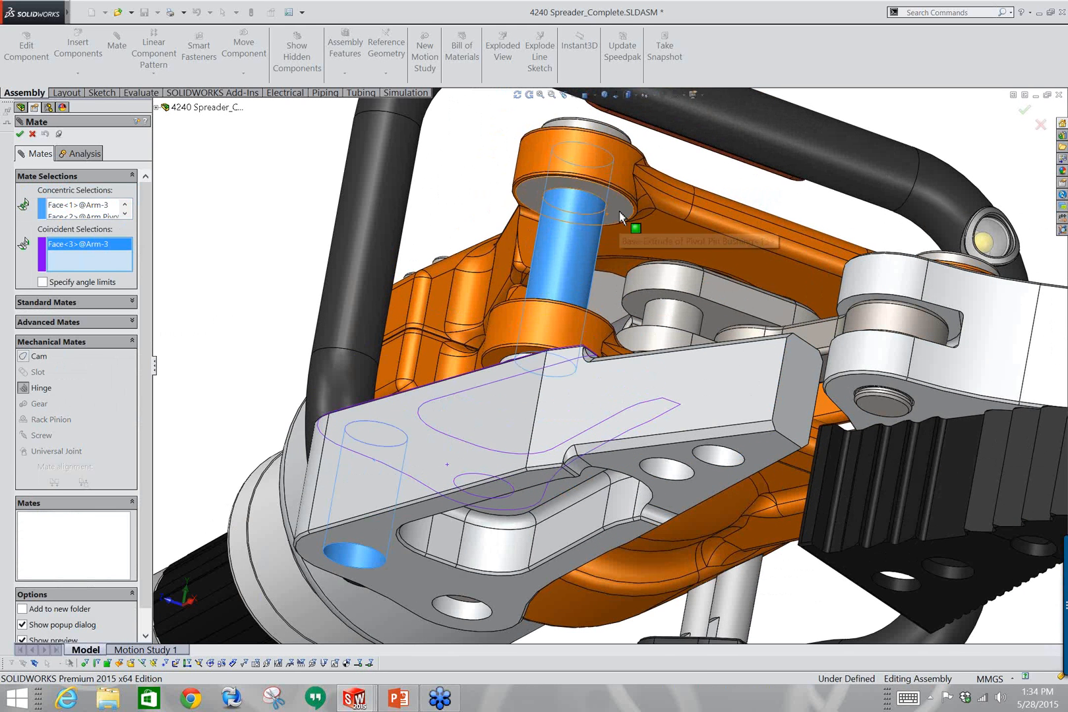
click(620, 215)
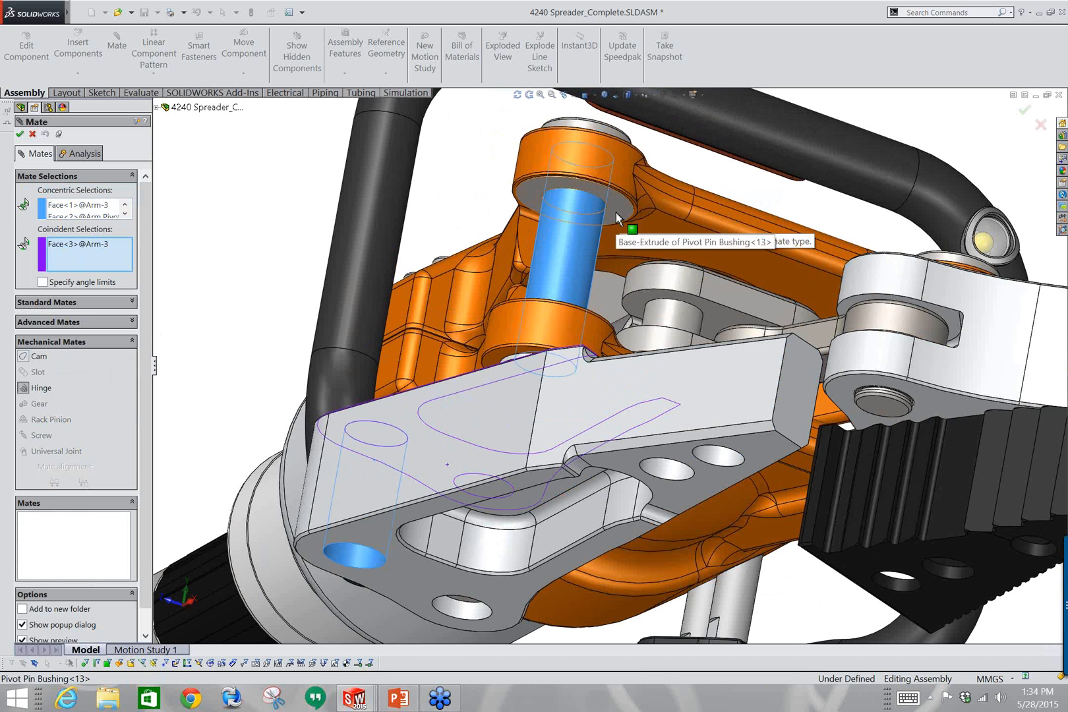
click(616, 212)
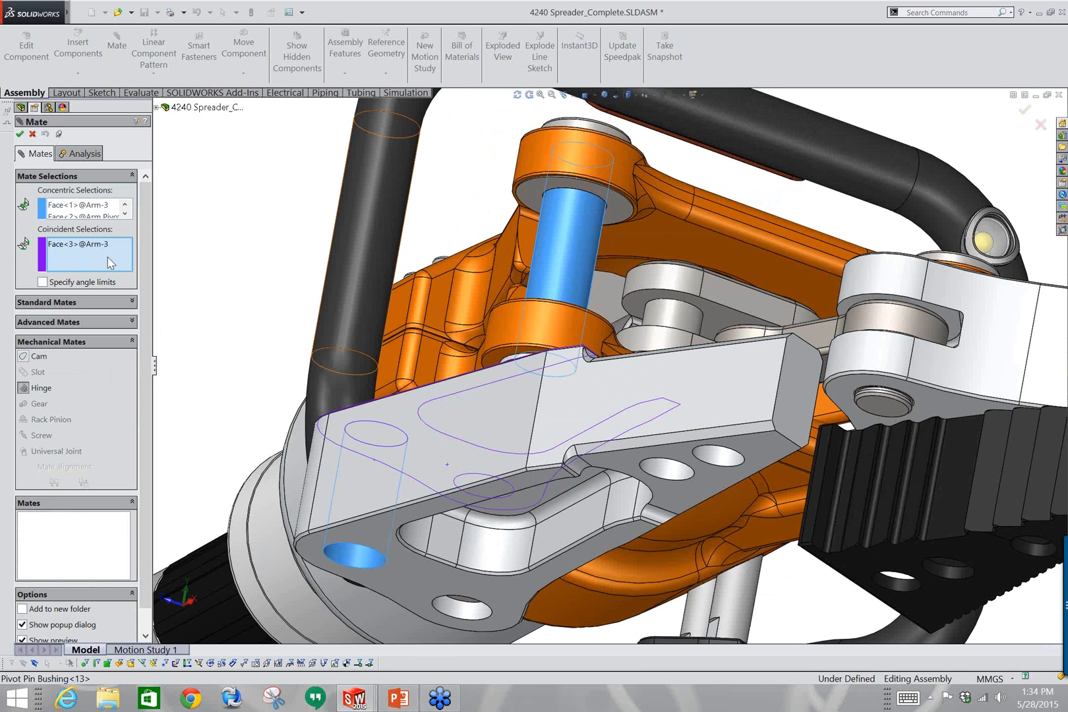
middle_drag(217, 310, 162, 266)
scroll(163, 273, down, 4)
scroll(165, 277, down, 3)
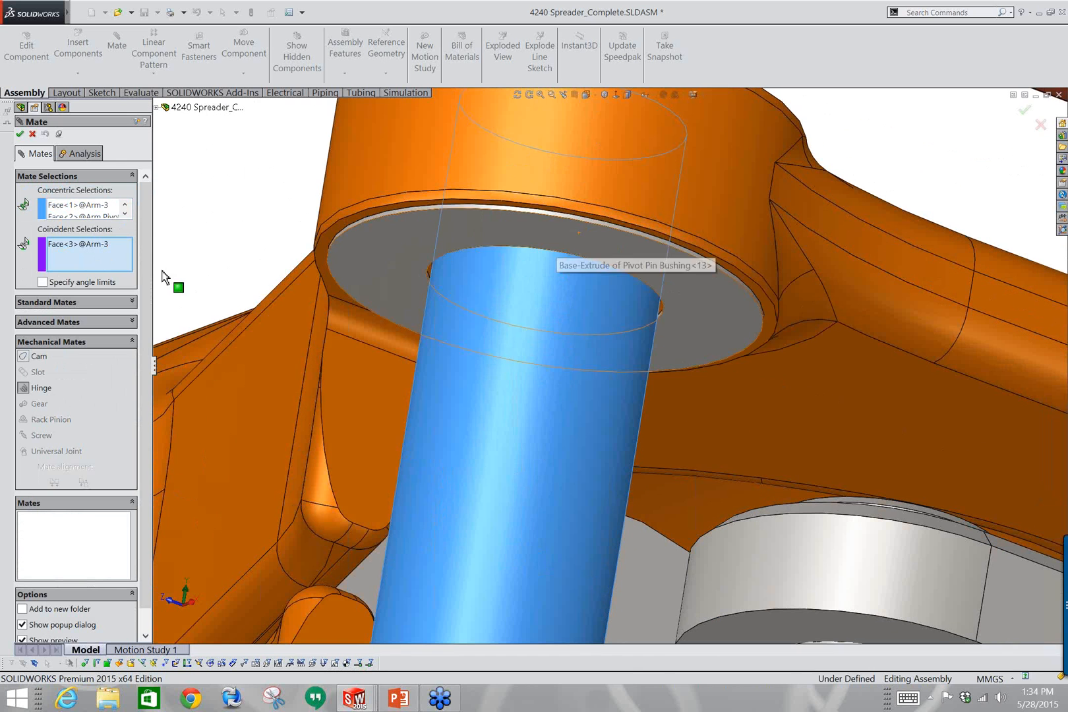
click(471, 233)
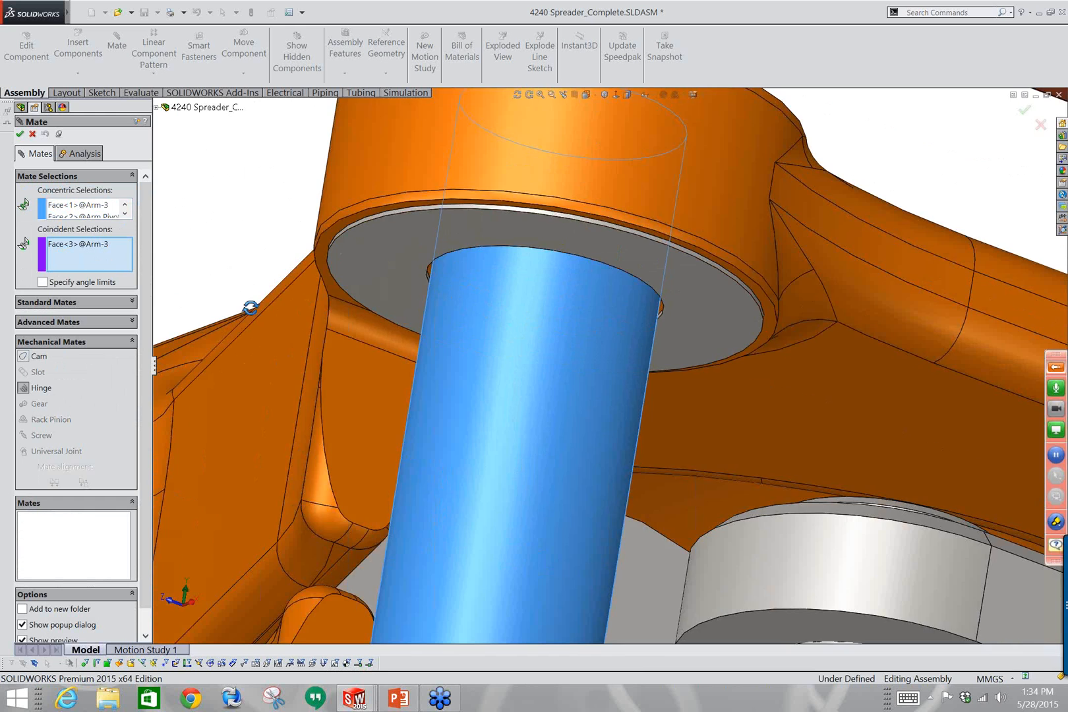
scroll(249, 405, up, 6)
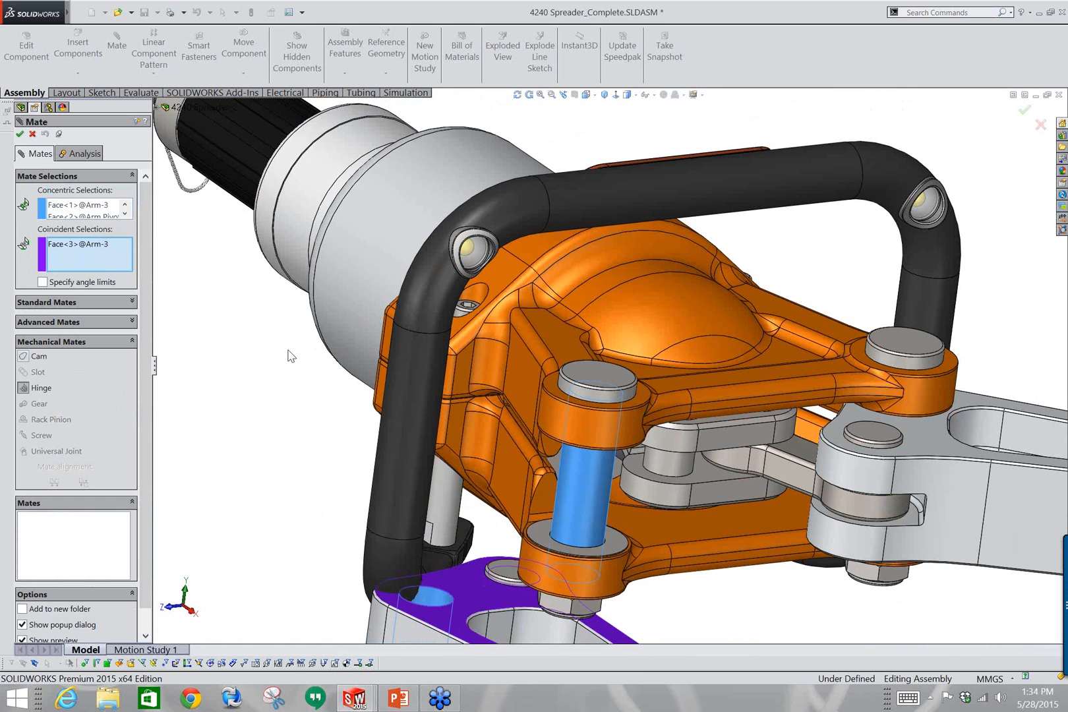
right_click(65, 244)
click(99, 254)
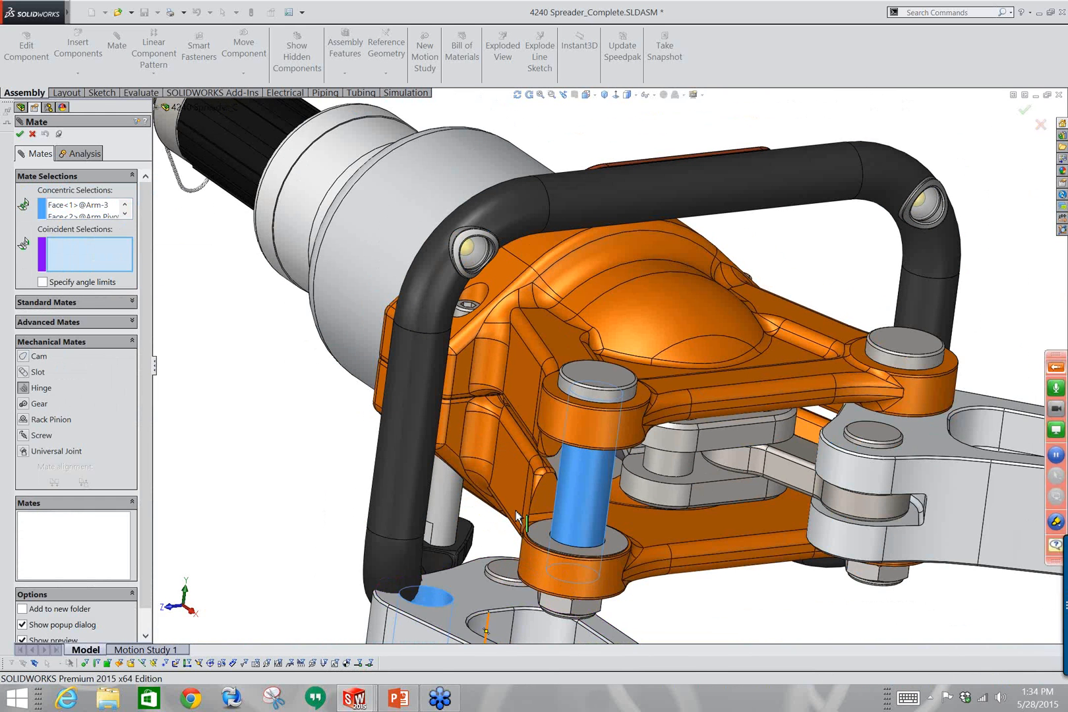
Try to pair the arm's underside with the top face of the lower Pivot Pin Bushing as coincident faces, and clear the selection.
middle_drag(487, 627, 521, 516)
middle_drag(521, 603, 528, 569)
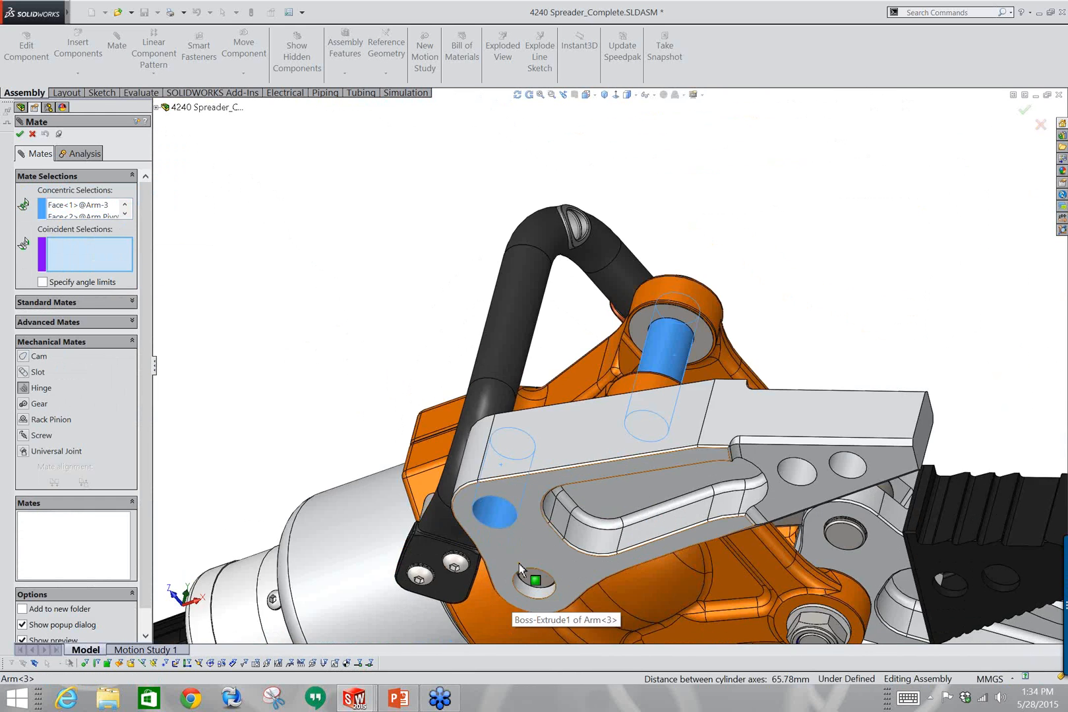
click(527, 568)
middle_drag(504, 396, 462, 579)
scroll(649, 440, down, 4)
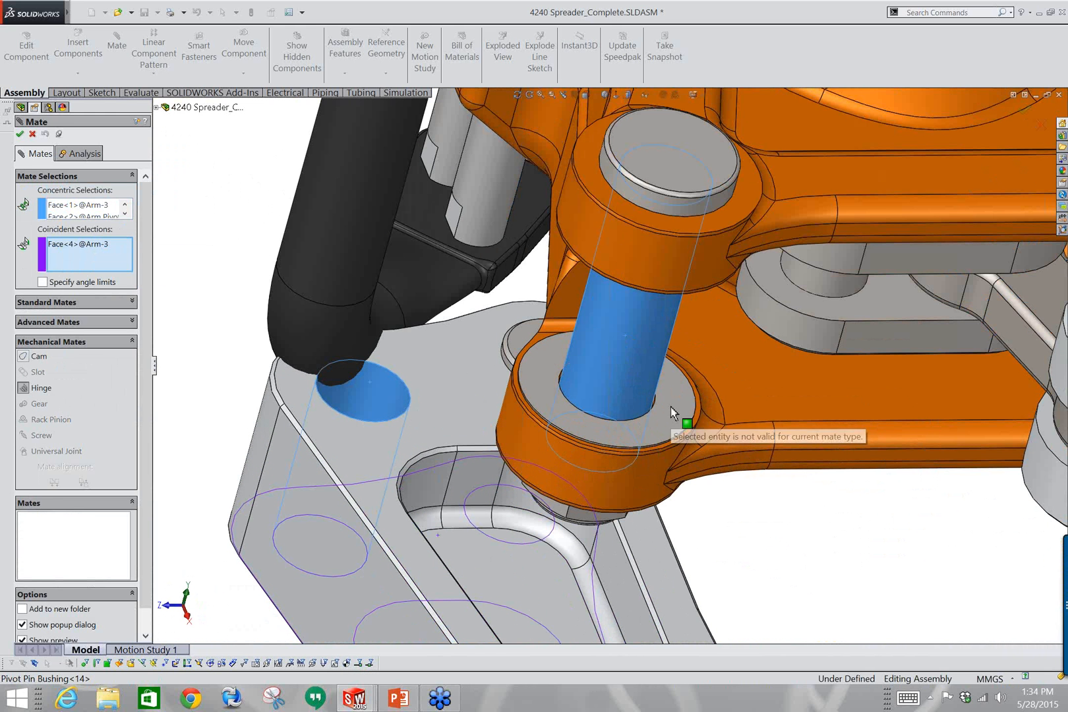
click(656, 406)
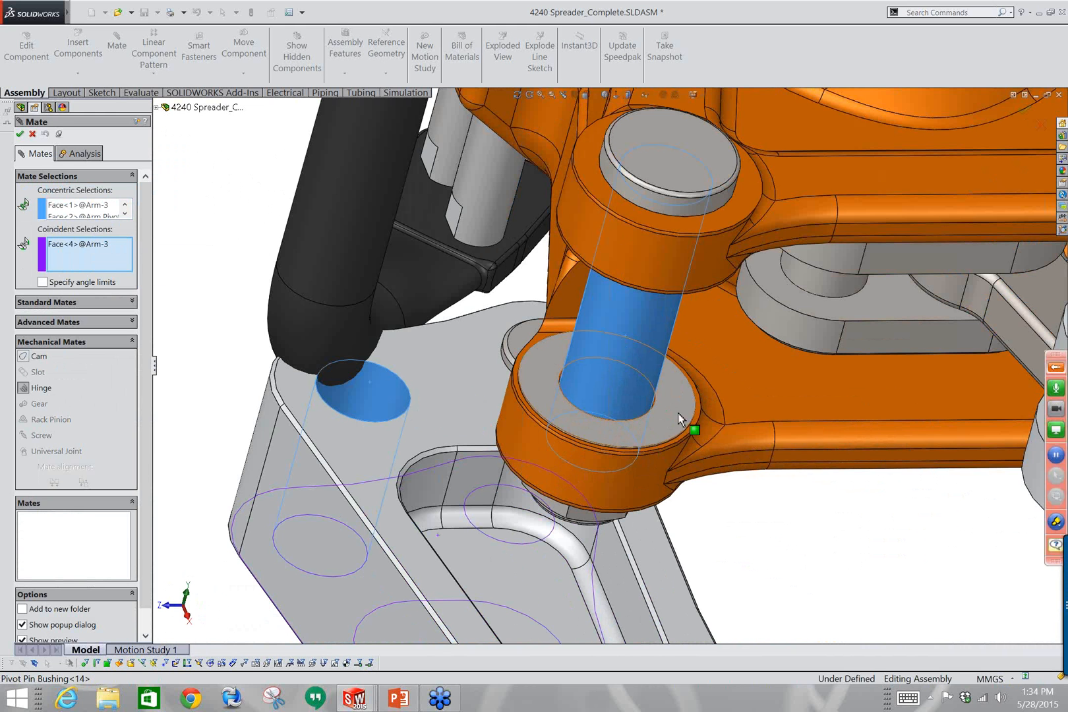
click(679, 414)
middle_drag(682, 476, 684, 440)
middle_drag(710, 400, 680, 424)
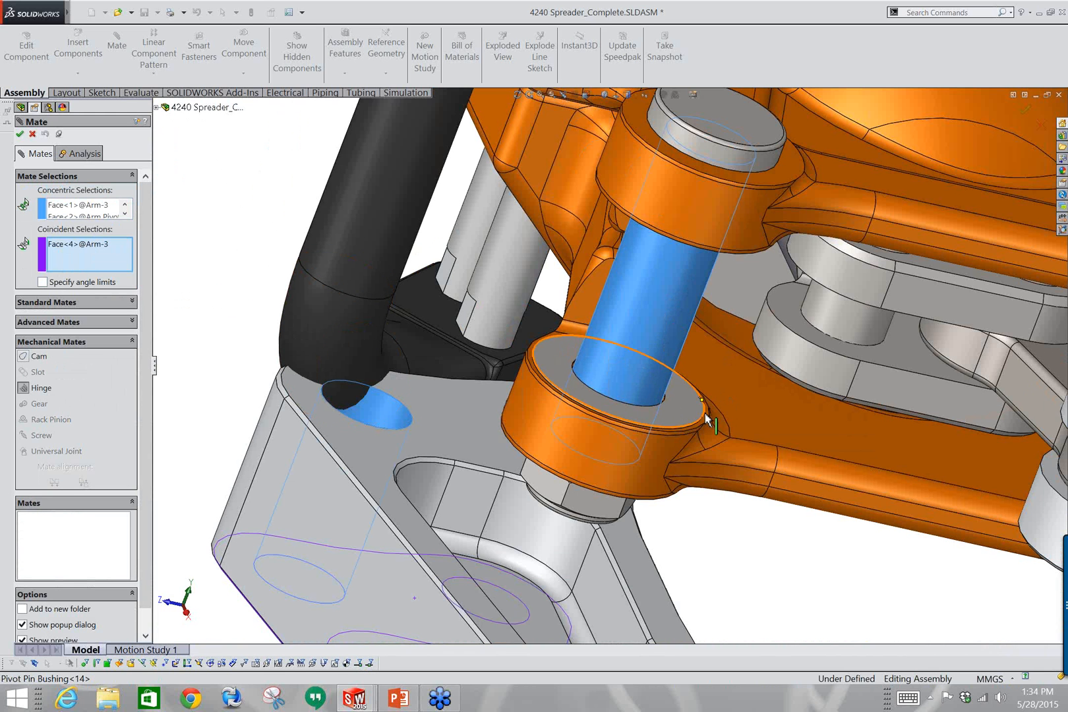
scroll(704, 416, down, 2)
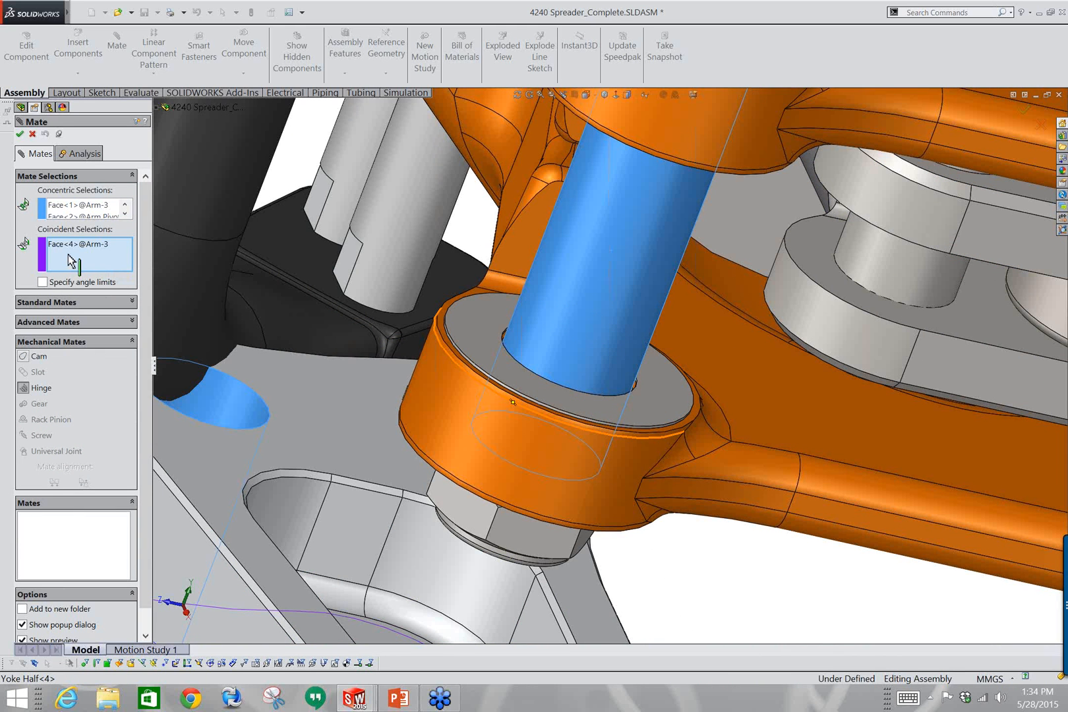
scroll(622, 469, up, 2)
scroll(622, 469, up, 2)
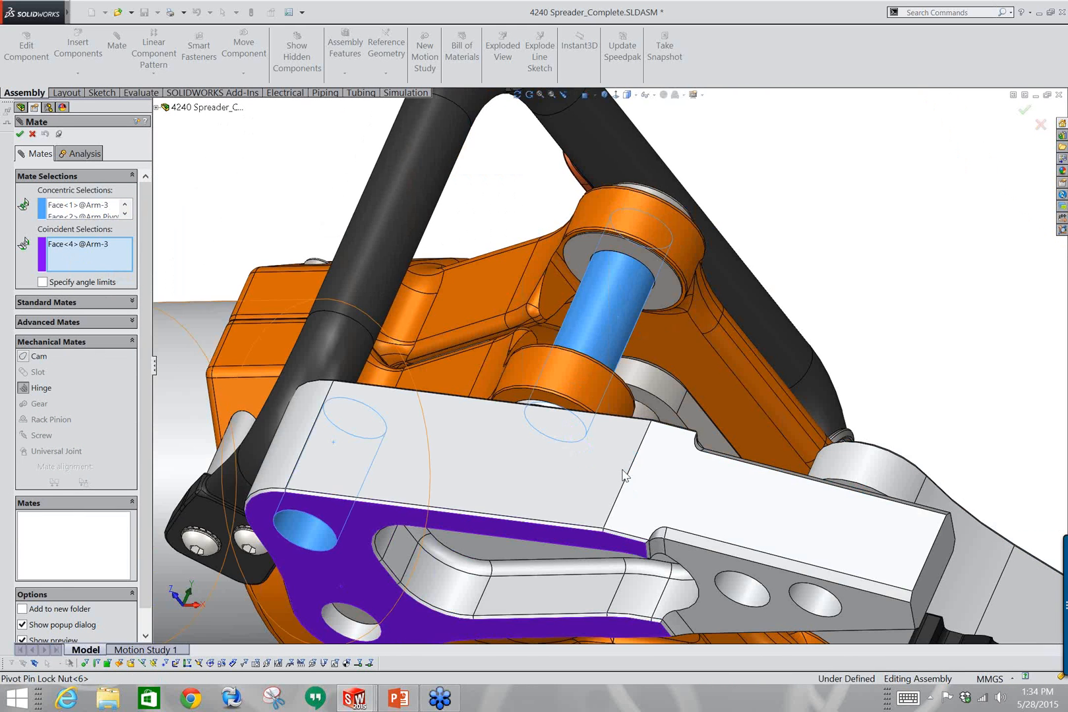
right_click(64, 245)
click(83, 260)
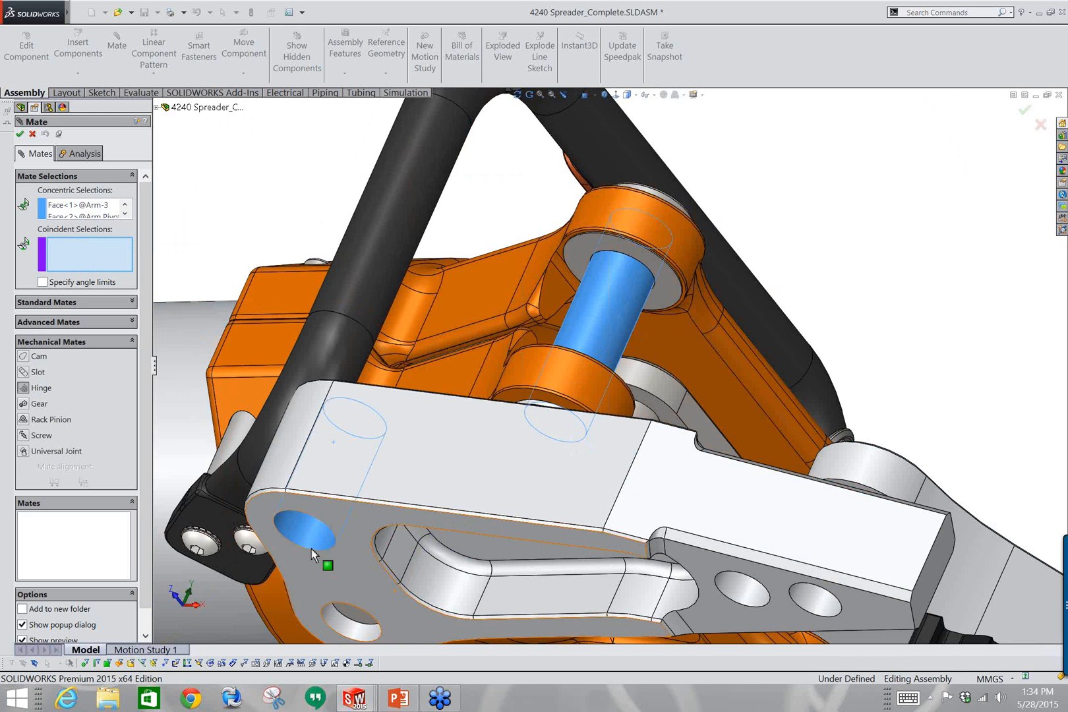
Try to pair the lower edge of the arm's rear hole with the lower Pivot Pin Bushing's top face or bore edge as coincident.
click(316, 550)
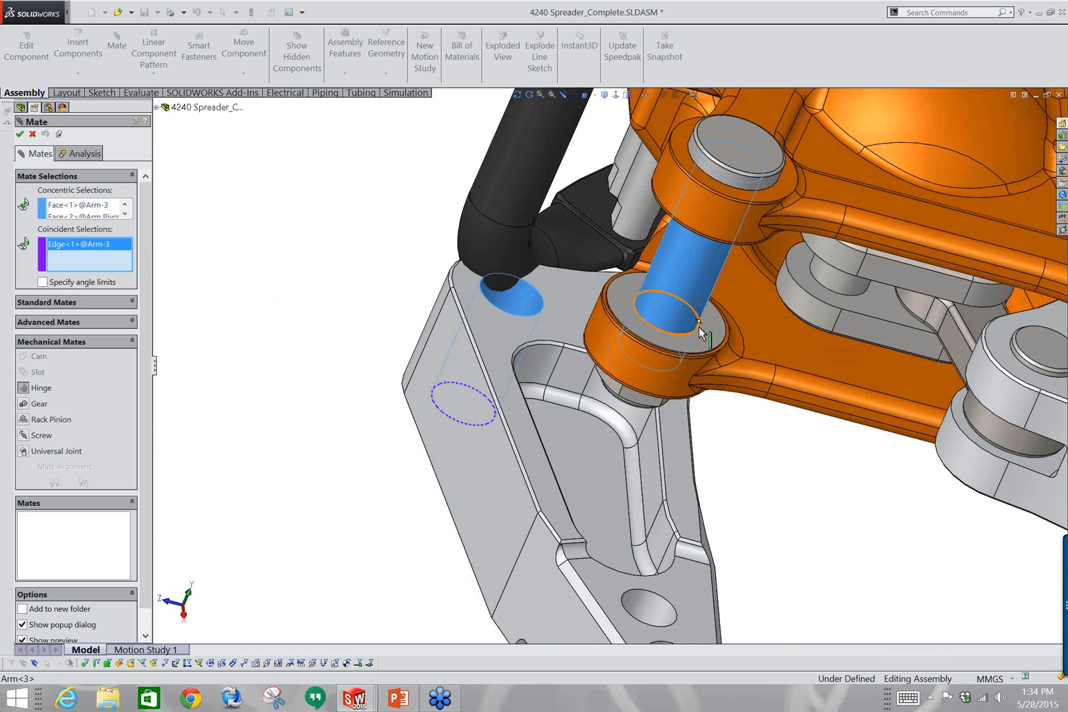
click(700, 333)
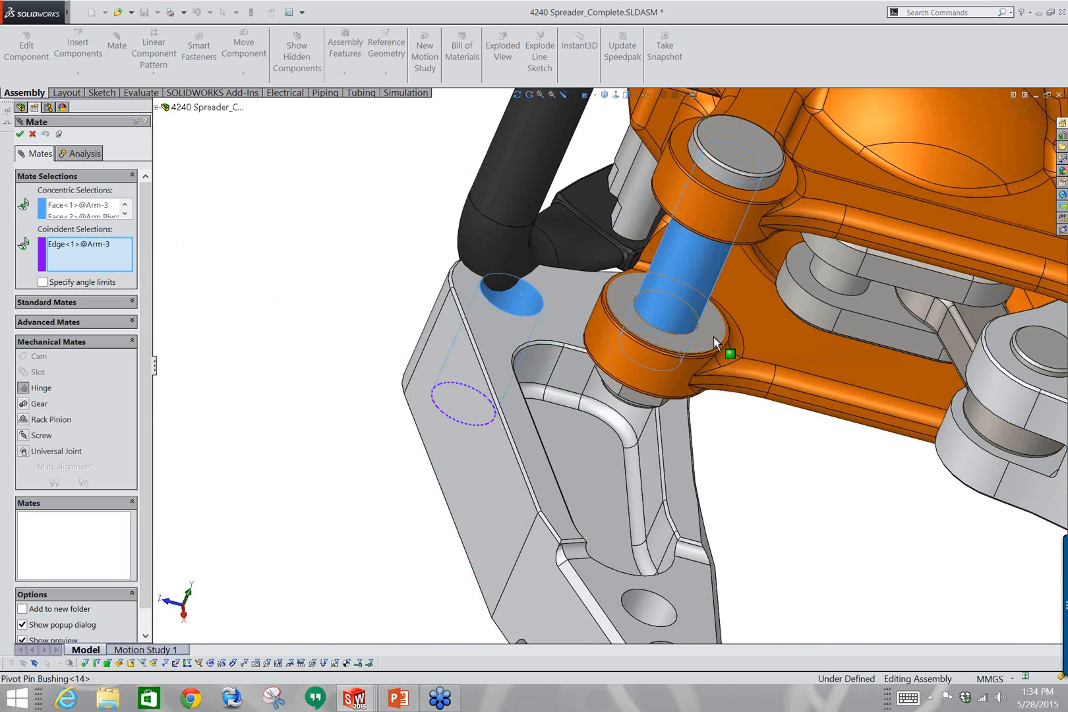
click(714, 338)
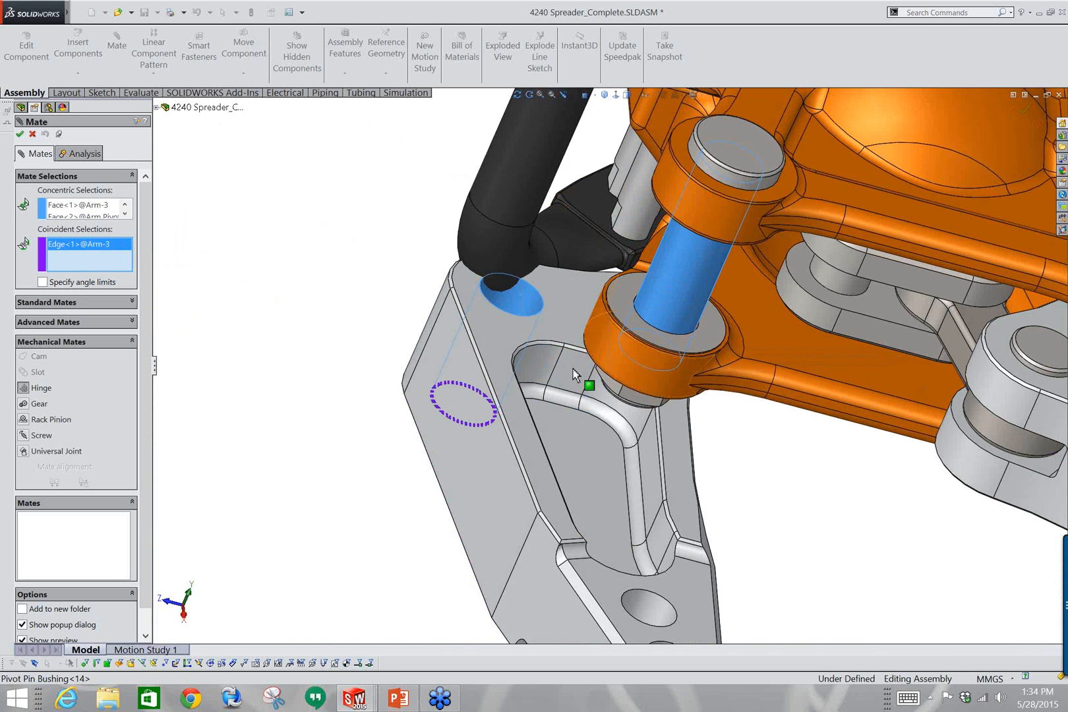
mouse_move(461, 380)
middle_down()
mouse_move(494, 348)
mouse_move(474, 383)
middle_up()
scroll(473, 383, down, 1)
scroll(713, 371, down, 3)
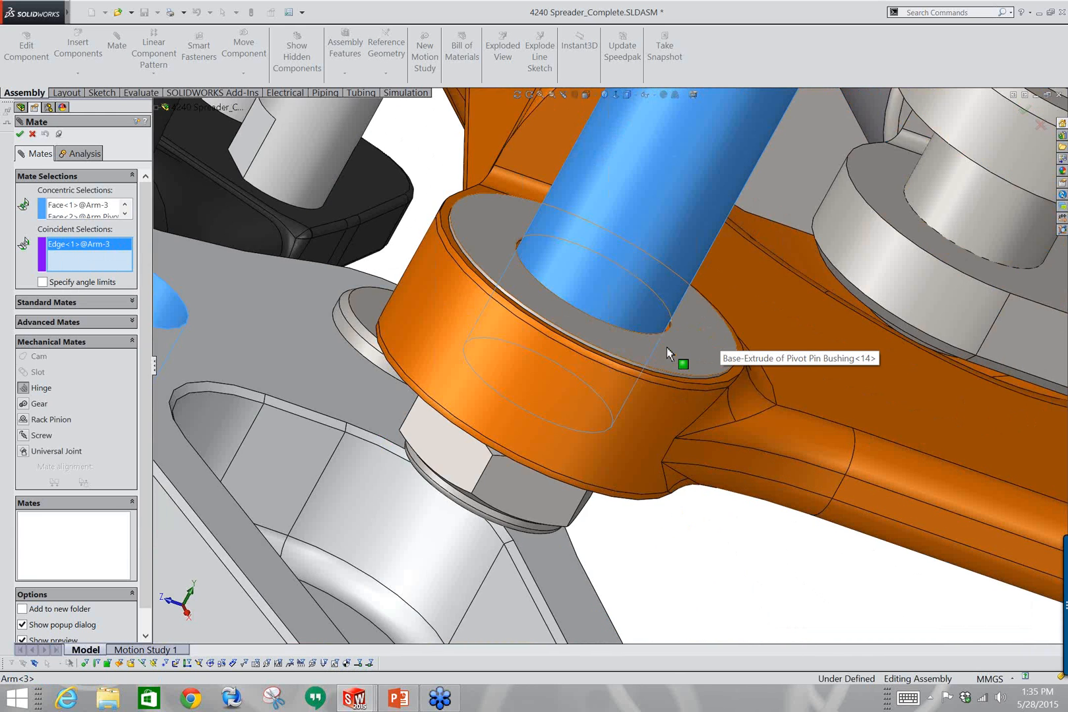
scroll(667, 346, down, 3)
click(669, 316)
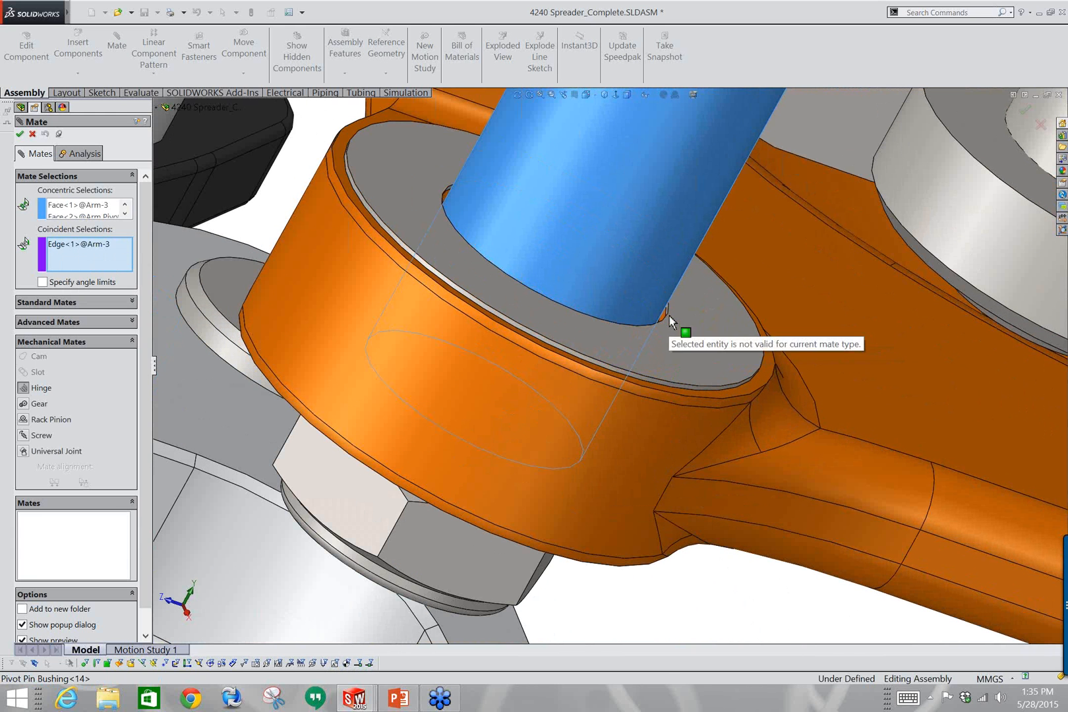
Clear the arm's hole edge from the hinge mate's coincident selections.
scroll(661, 556, up, 5)
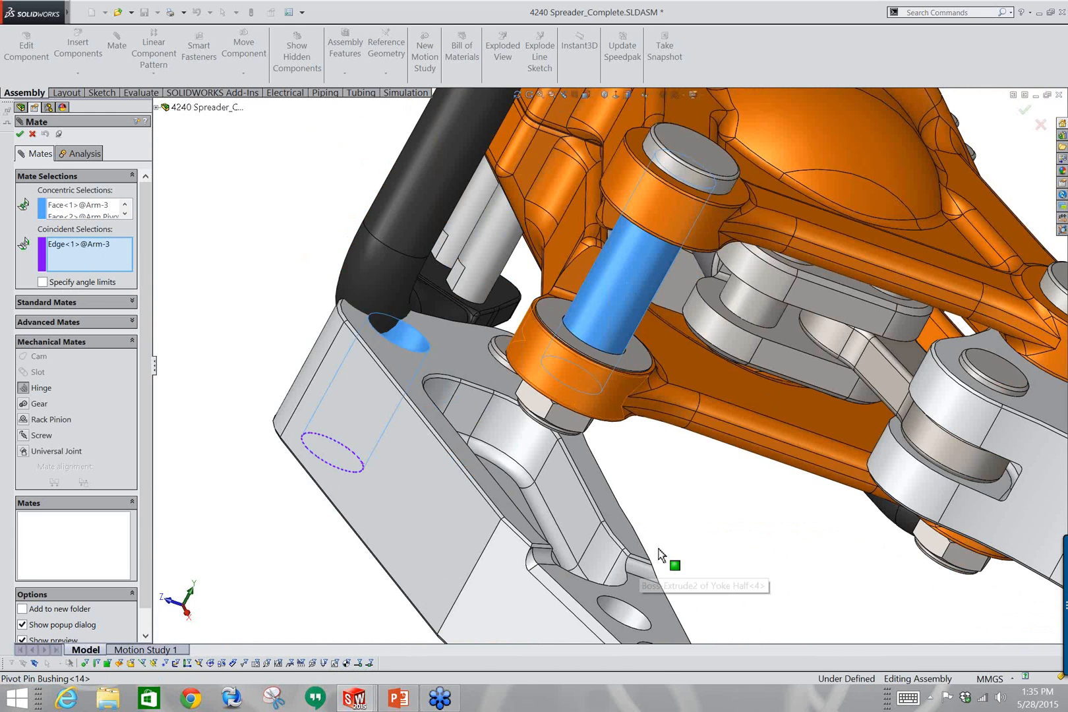
middle_drag(661, 556, 744, 422)
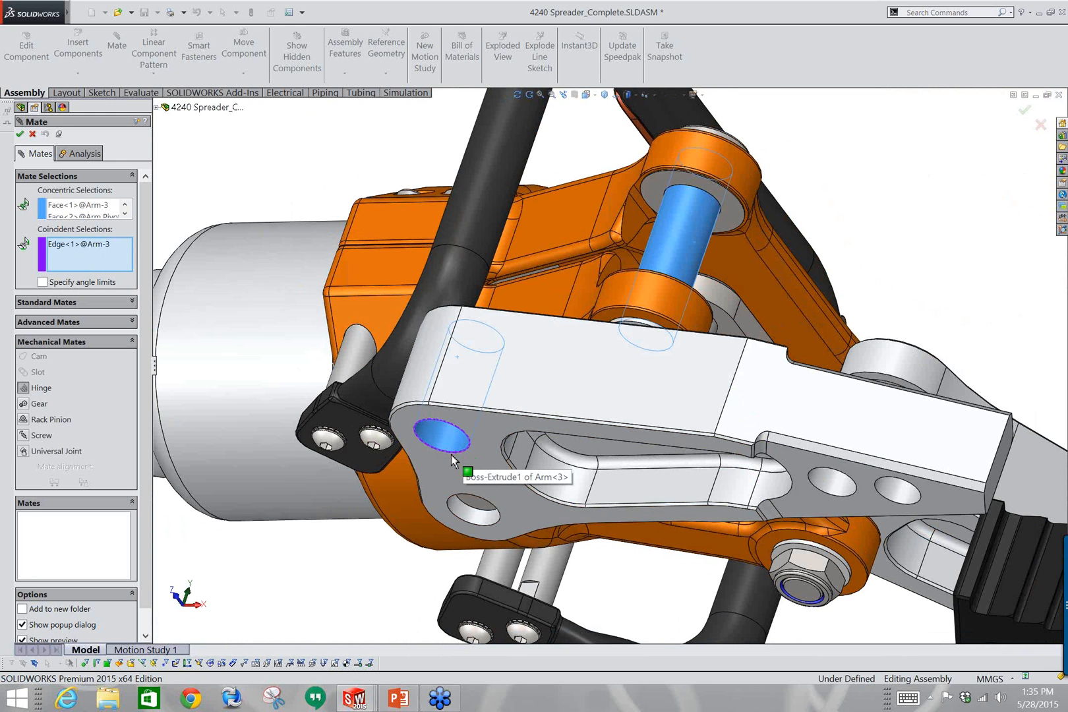
right_click(115, 244)
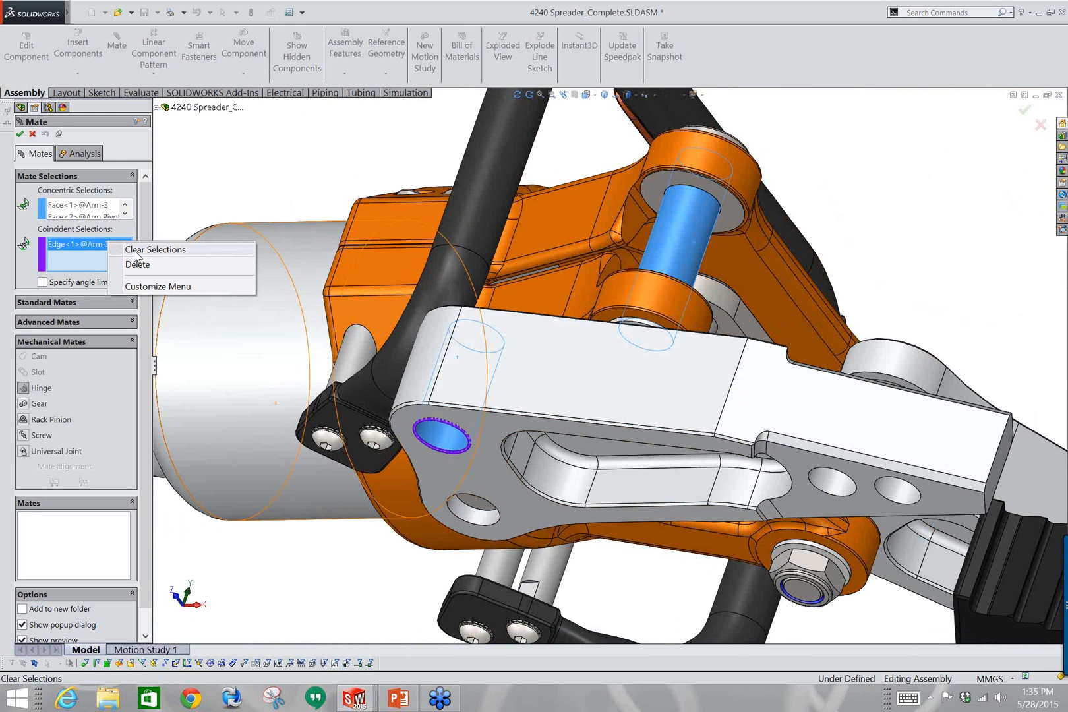
click(161, 249)
middle_drag(569, 353, 466, 426)
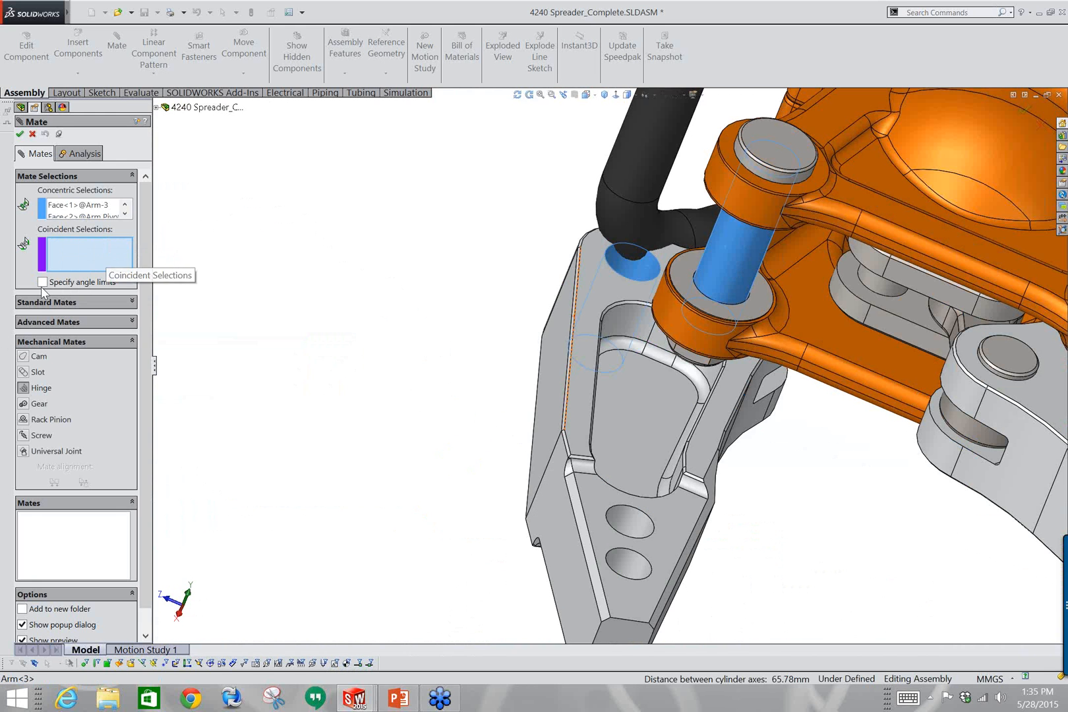
Try the Front Plane of Arm<3> as the hinge mate's coincident selection.
middle_drag(580, 310, 665, 276)
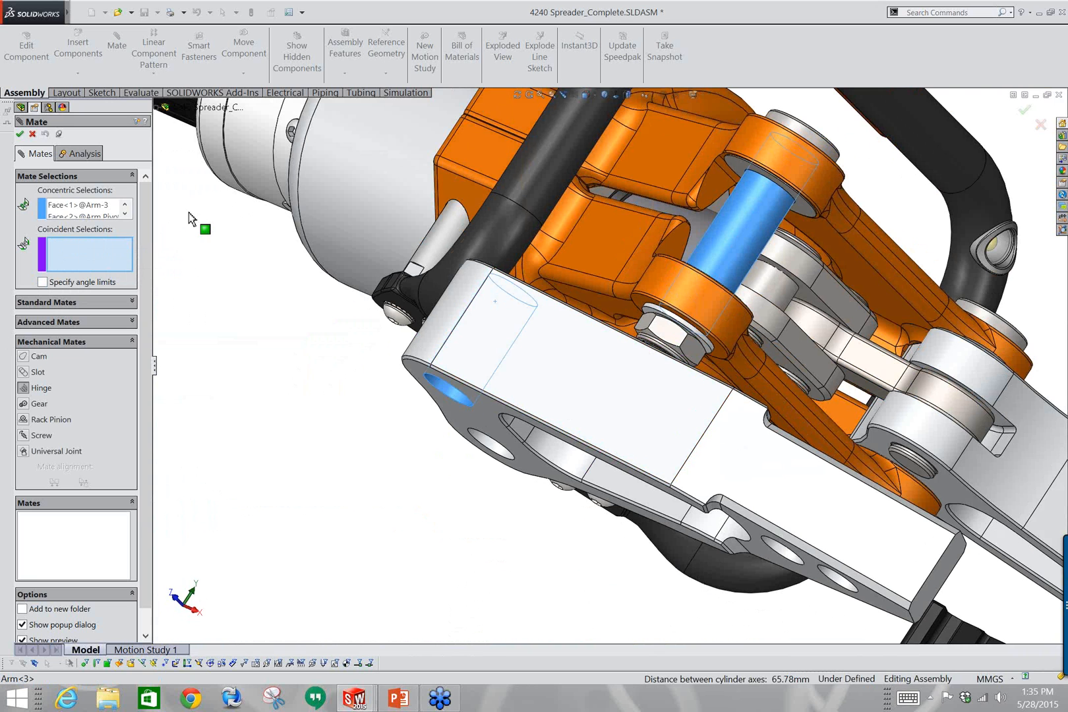
click(162, 108)
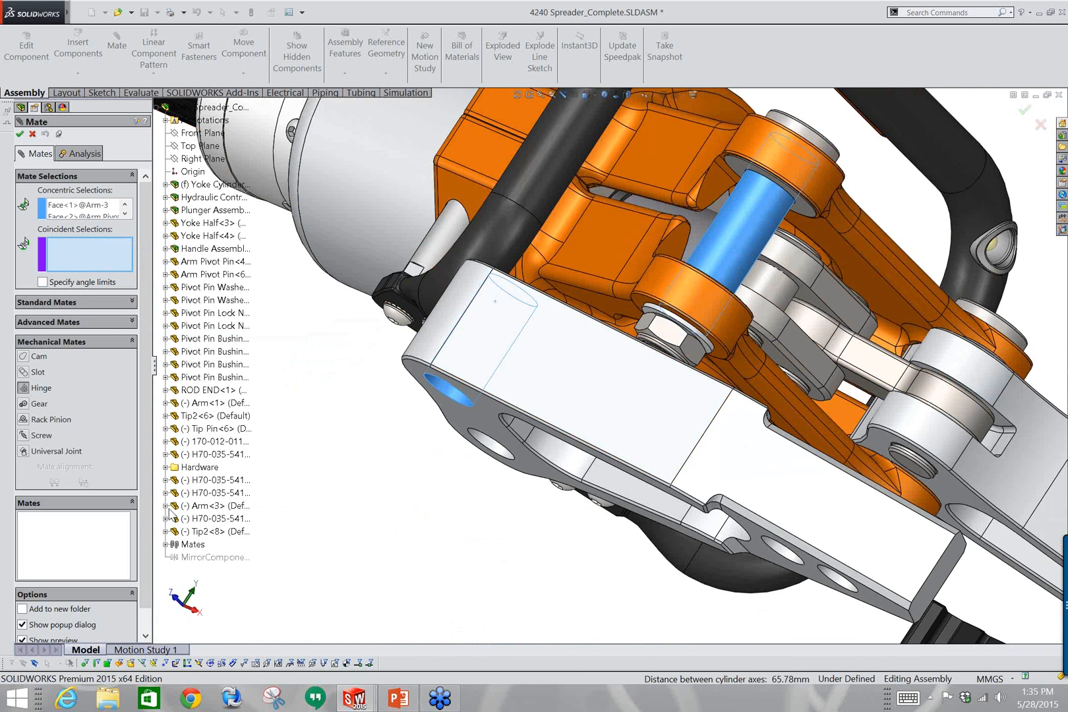
click(165, 506)
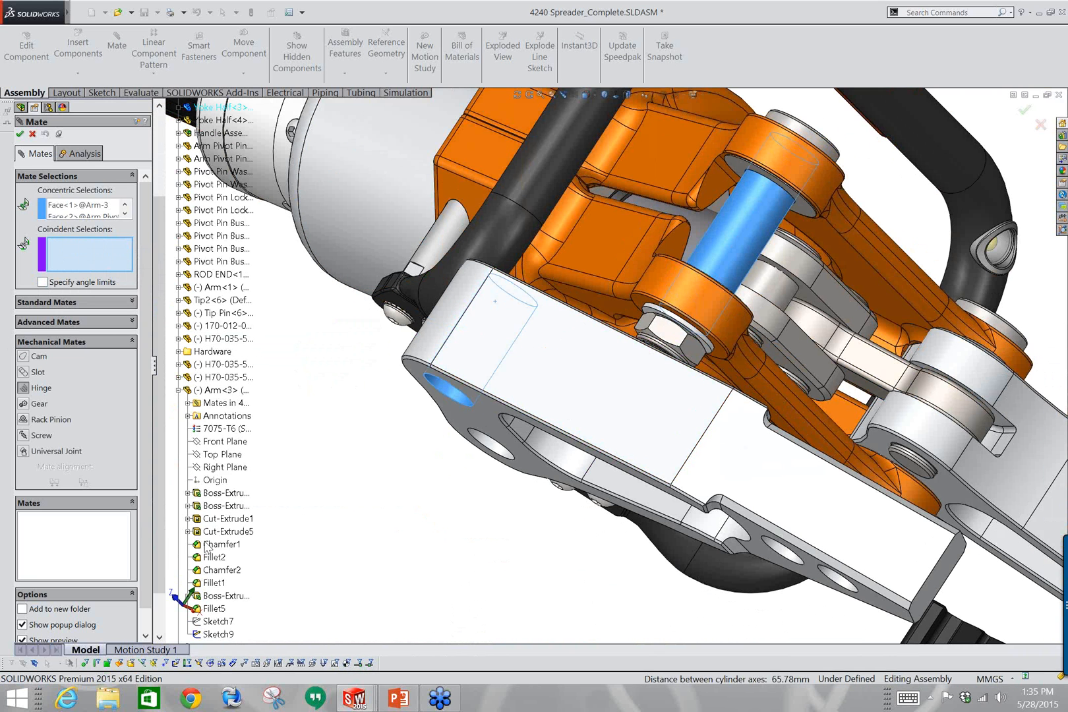
click(224, 442)
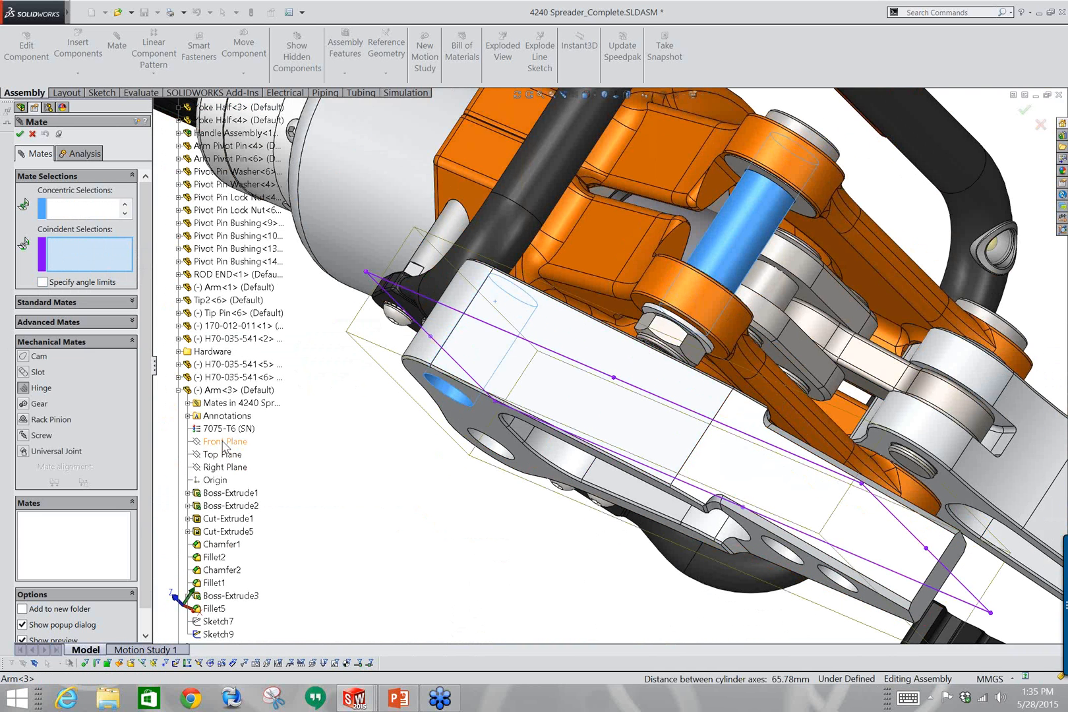
scroll(205, 123, up, 3)
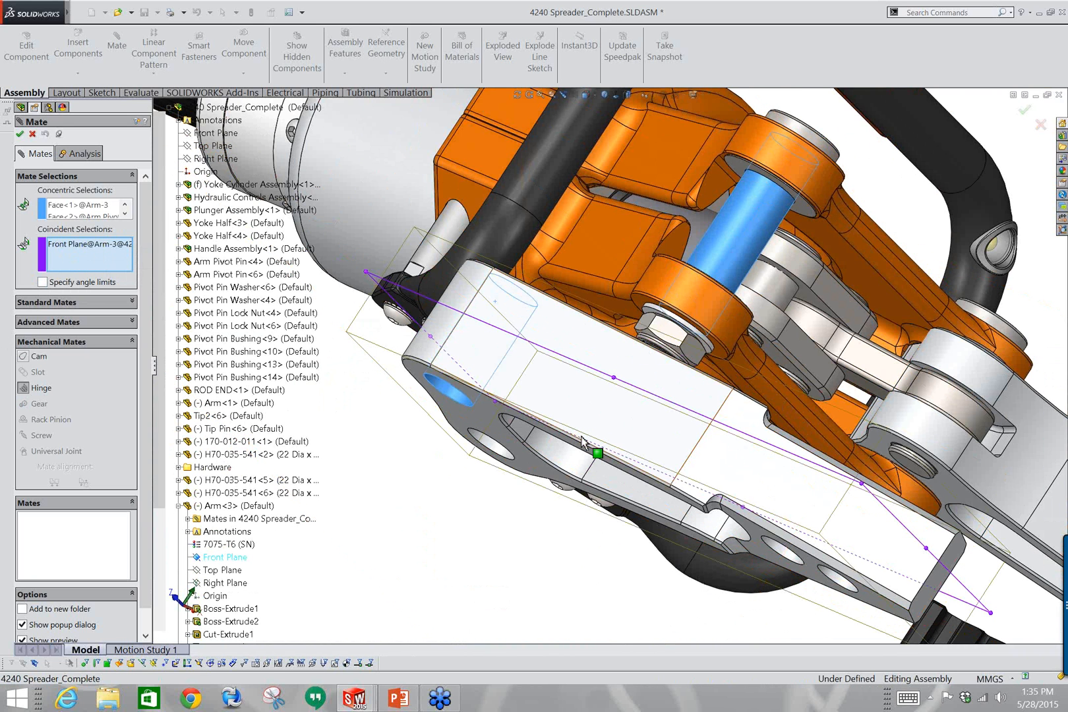
scroll(583, 443, up, 8)
middle_drag(640, 406, 481, 576)
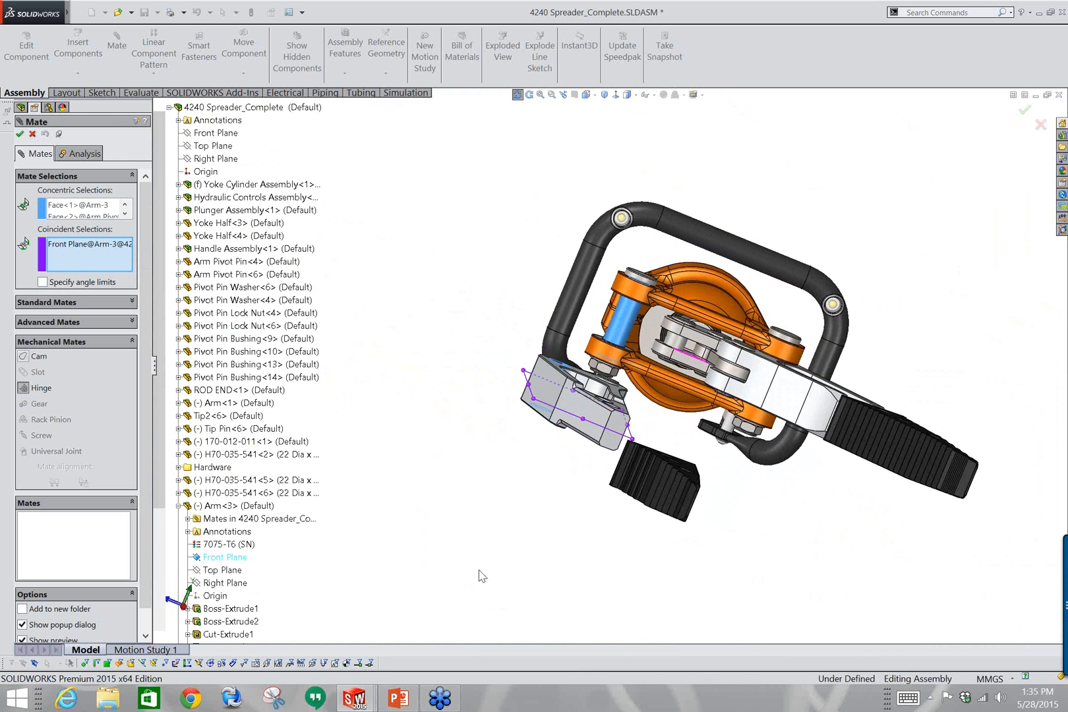
Expand the features of Arm<1> and enable angle limits for the hinge mate.
click(116, 245)
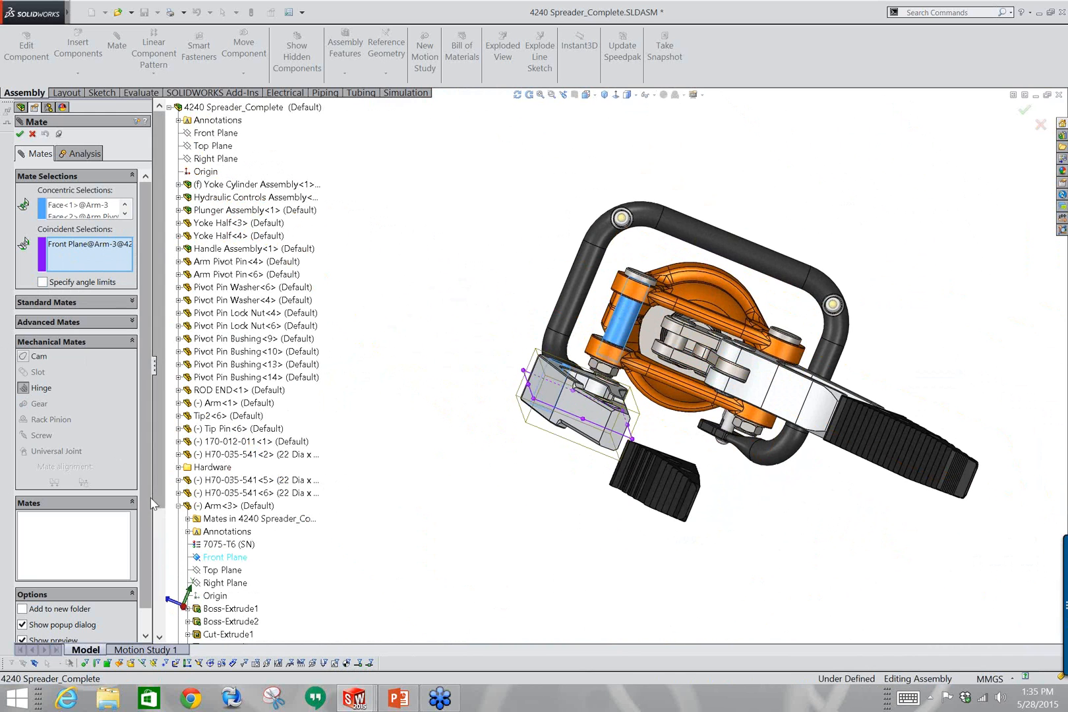
scroll(256, 464, down, 4)
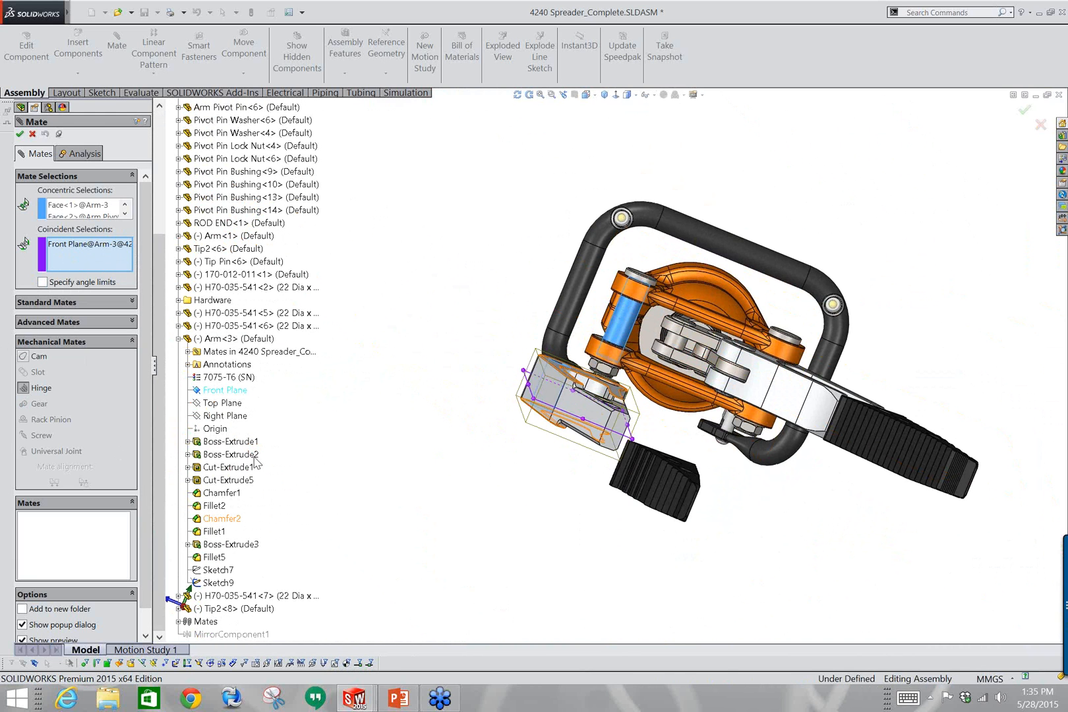
click(178, 235)
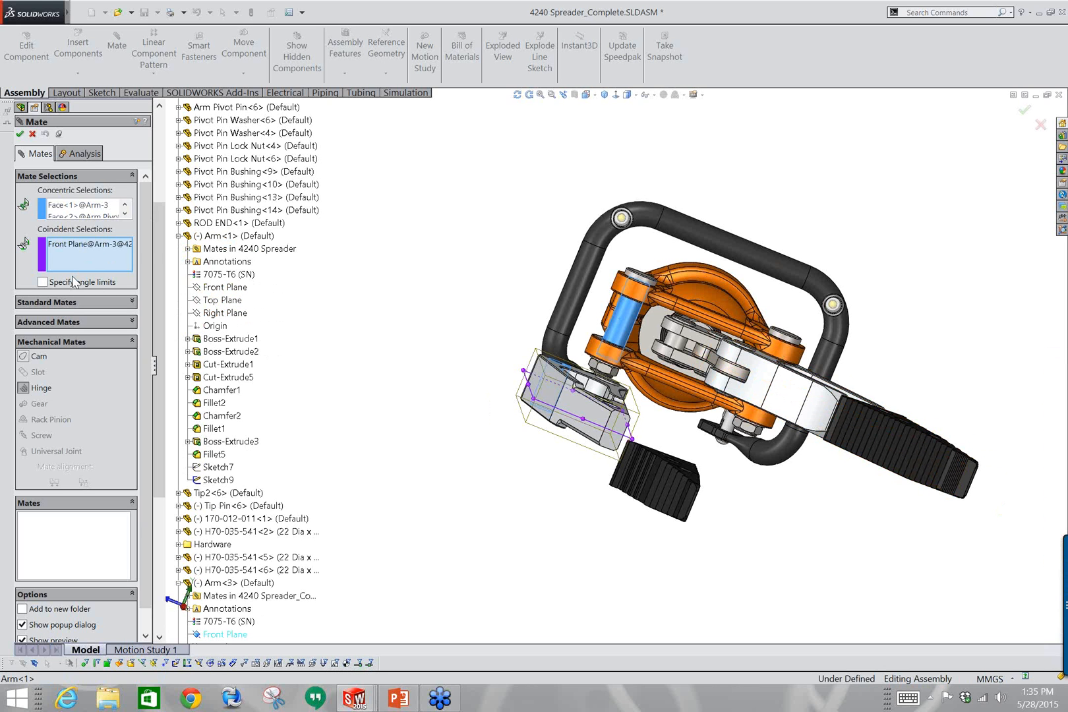
click(42, 283)
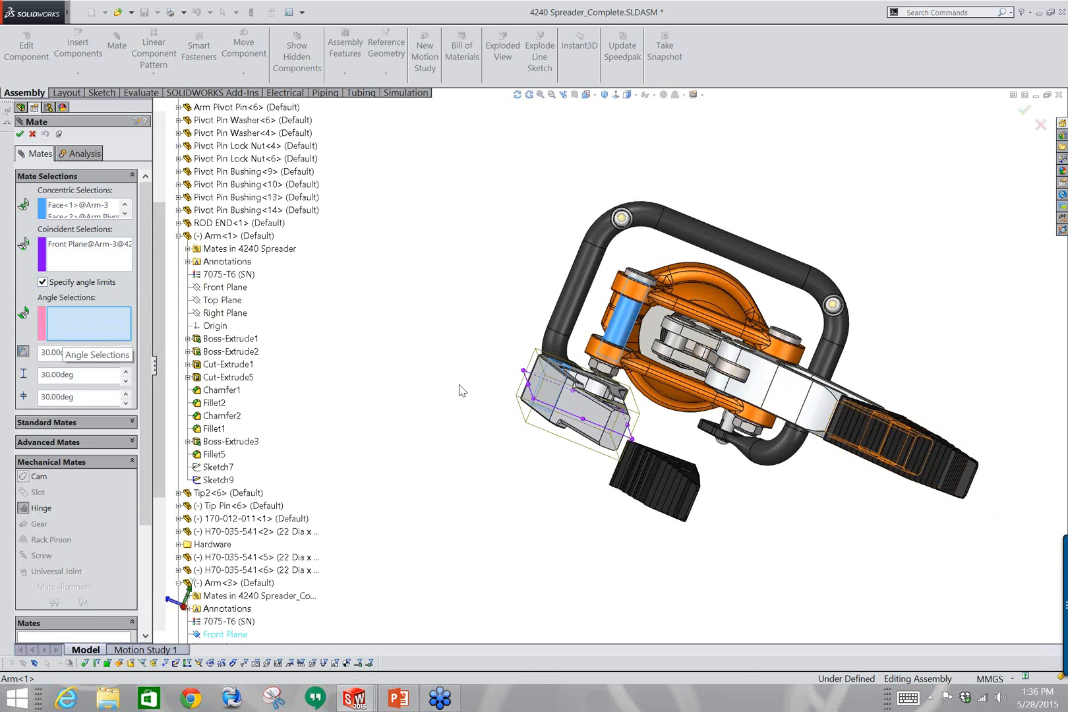
middle_drag(425, 441, 452, 433)
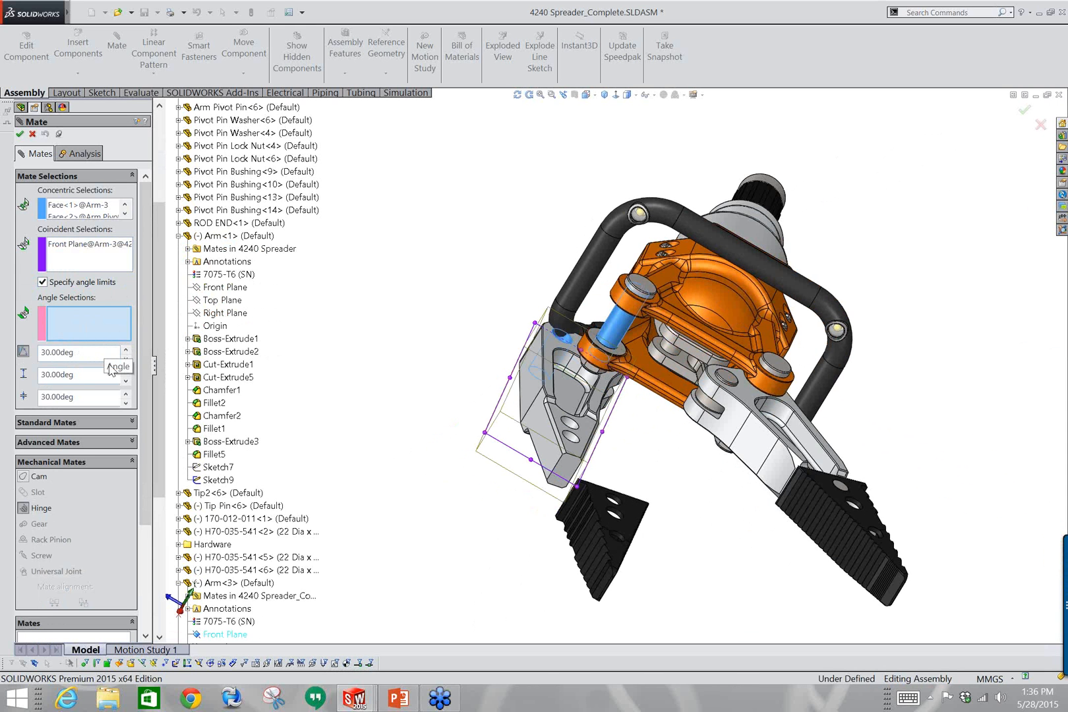
Try the flat upper face of Arm<3> as the coincident selection instead of its Front Plane, and cancel the hinge mate.
click(79, 258)
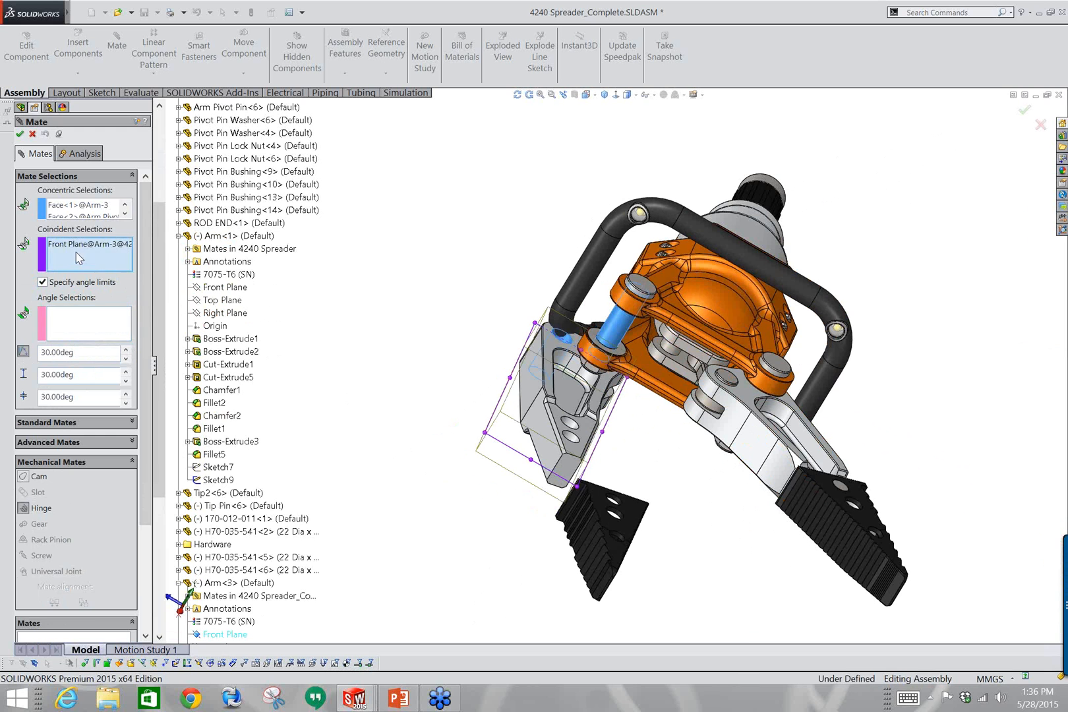
right_click(79, 252)
click(99, 256)
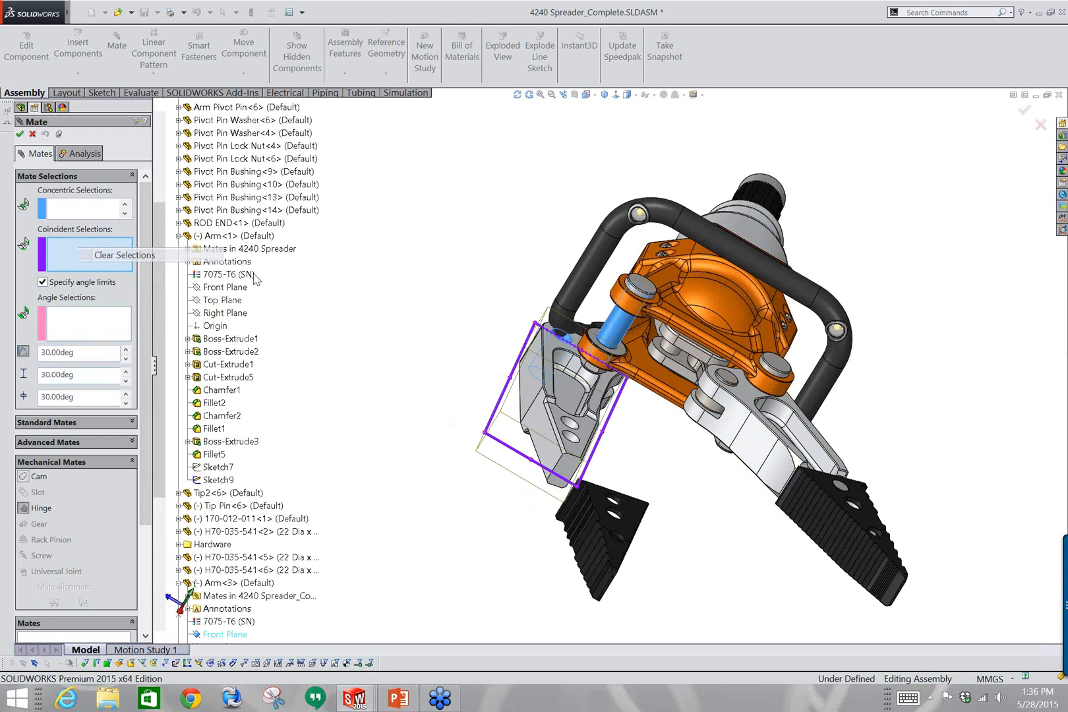
click(556, 353)
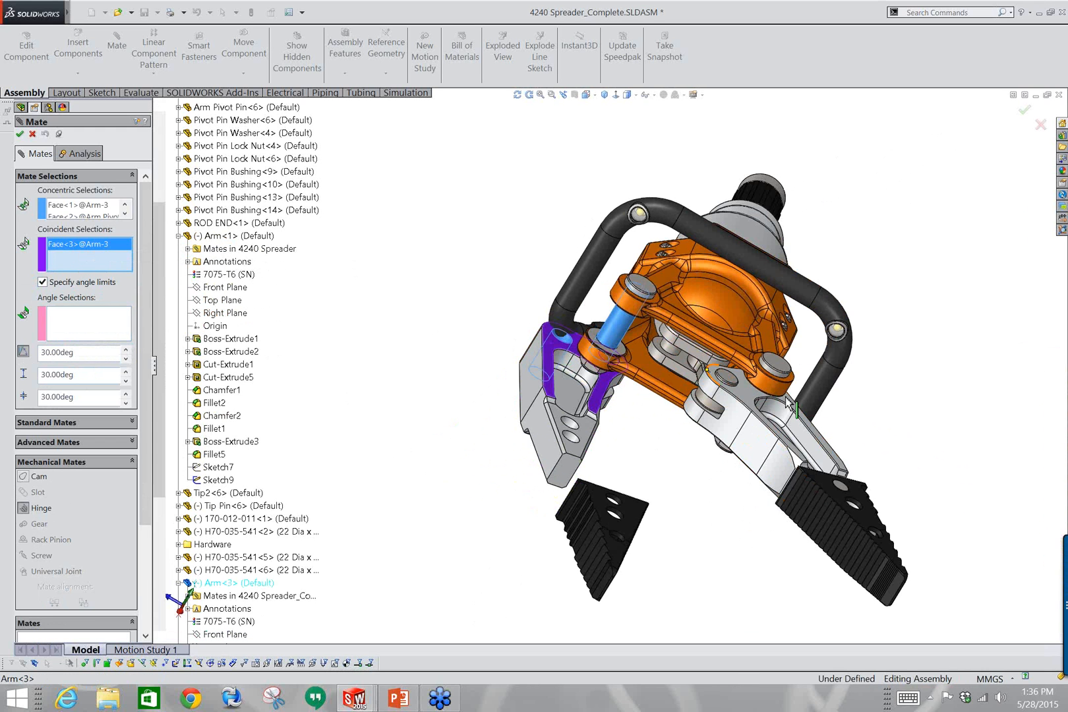
click(744, 398)
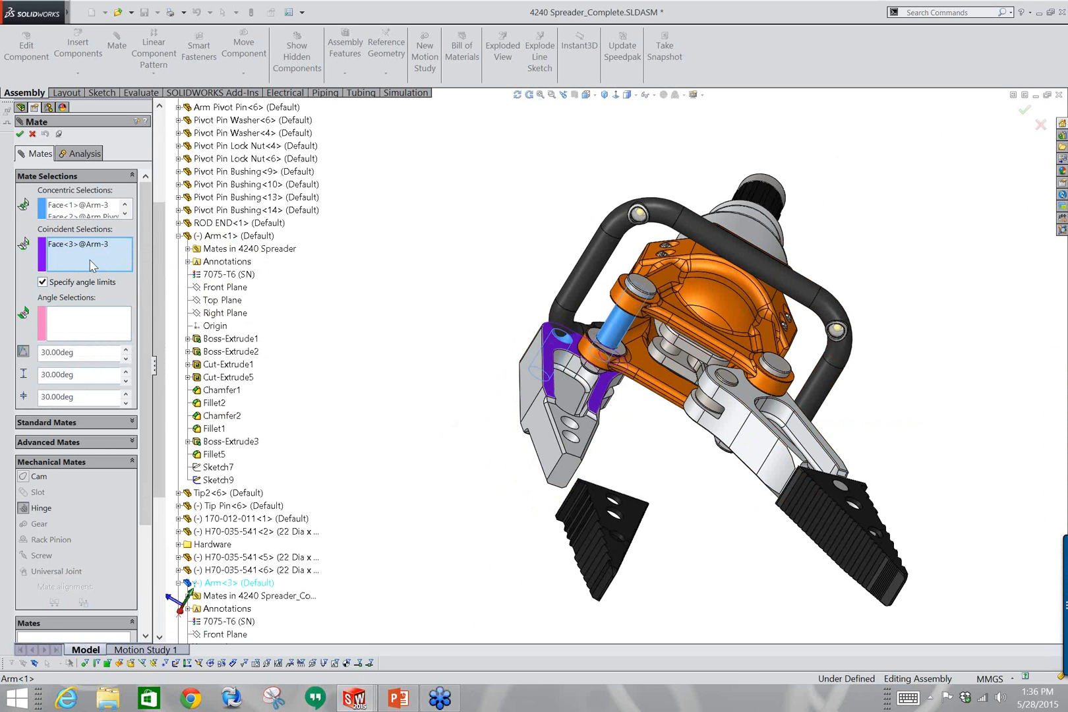
click(124, 215)
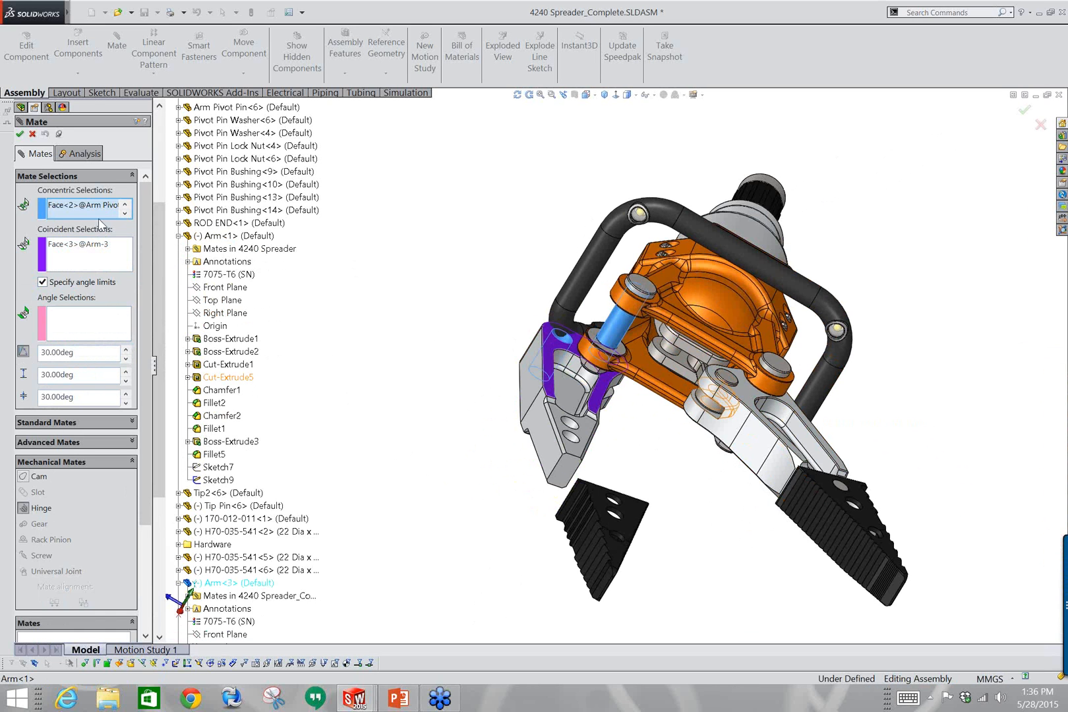
click(32, 134)
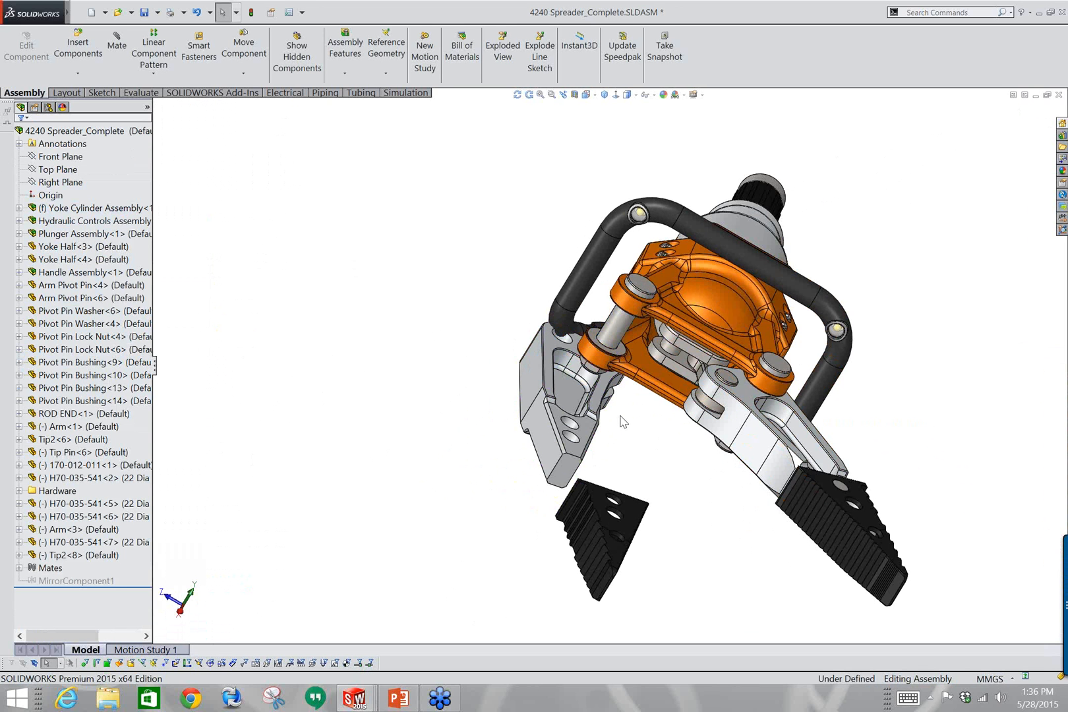
middle_drag(617, 405, 656, 412)
scroll(634, 436, down, 5)
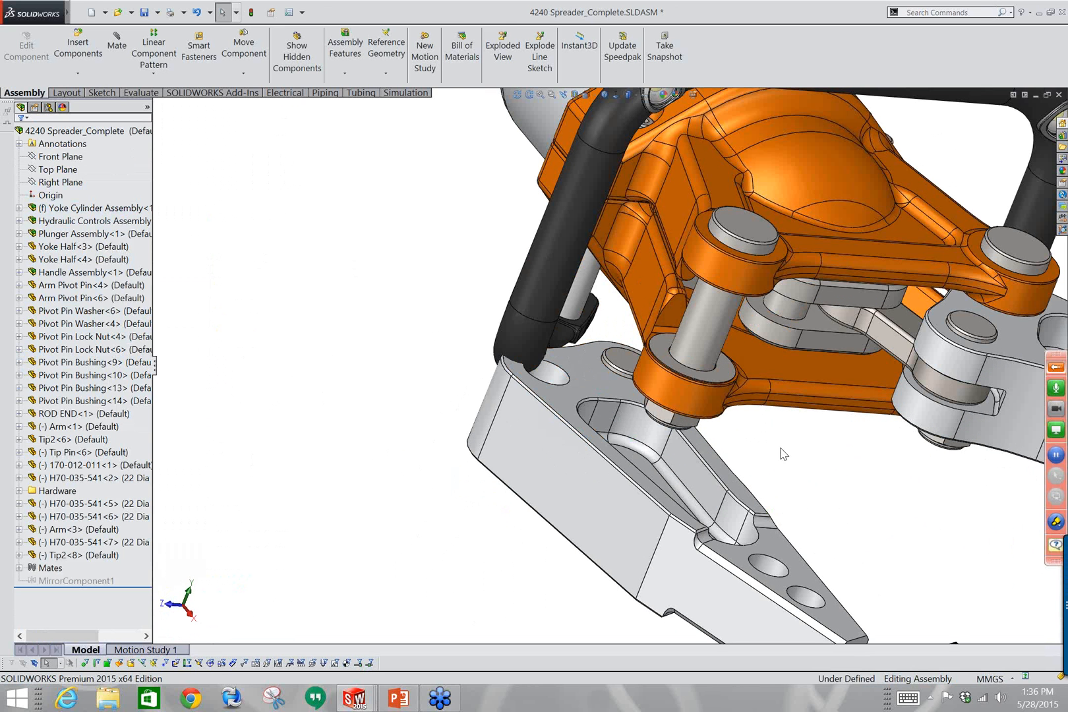
middle_drag(781, 447, 759, 409)
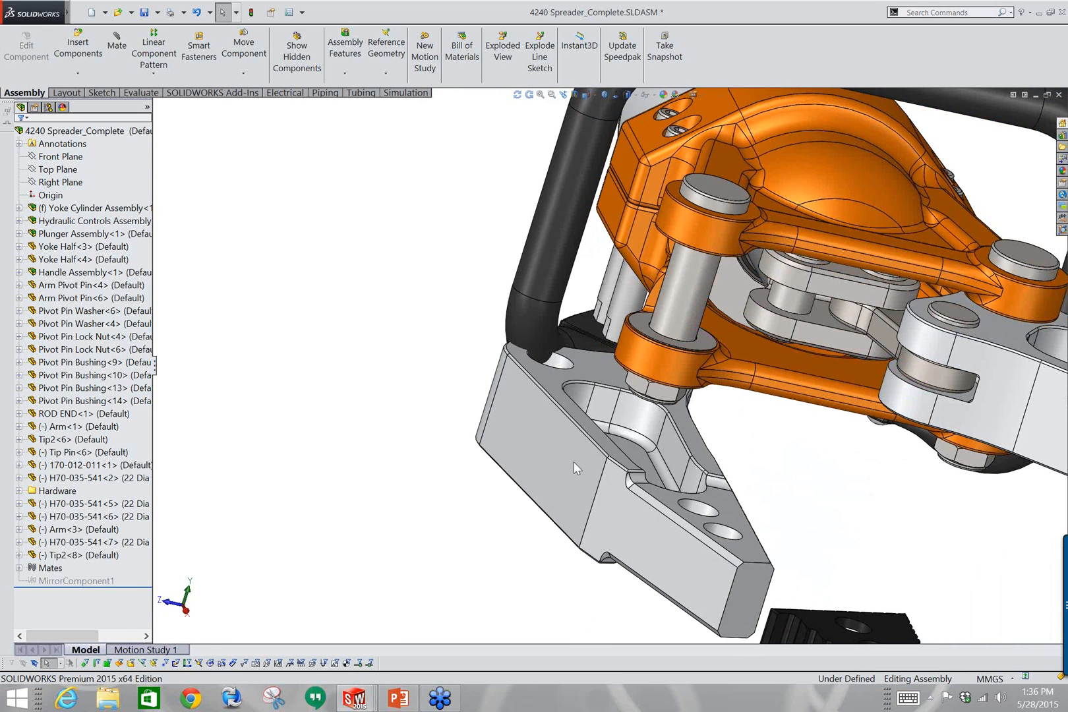
click(145, 478)
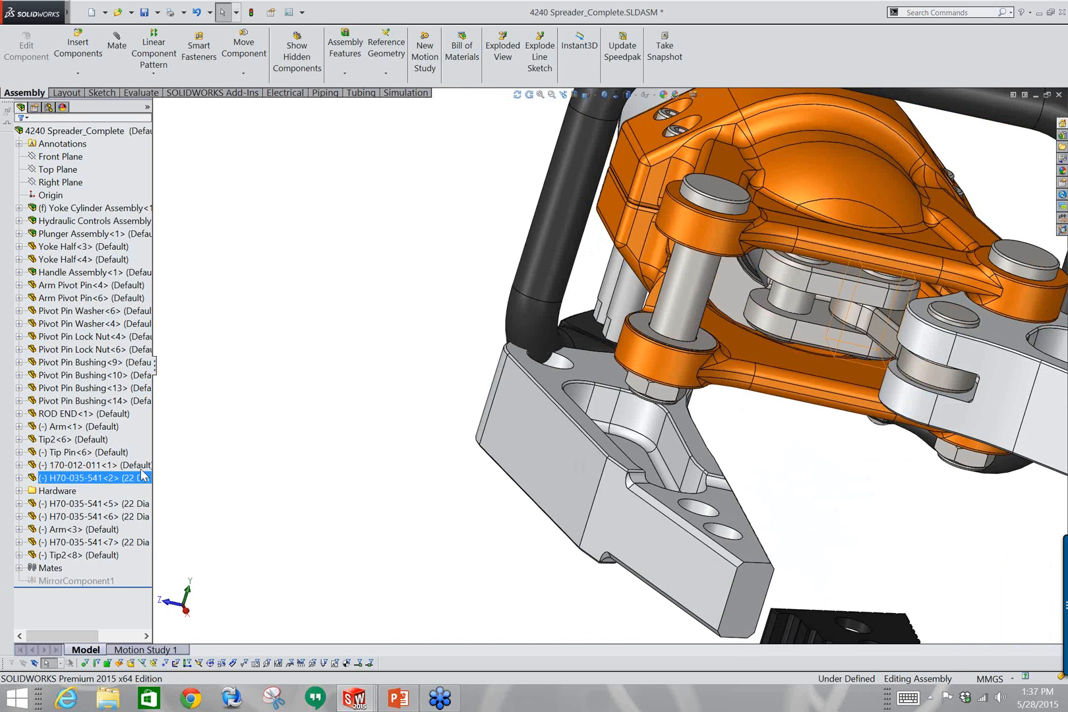
key(Escape)
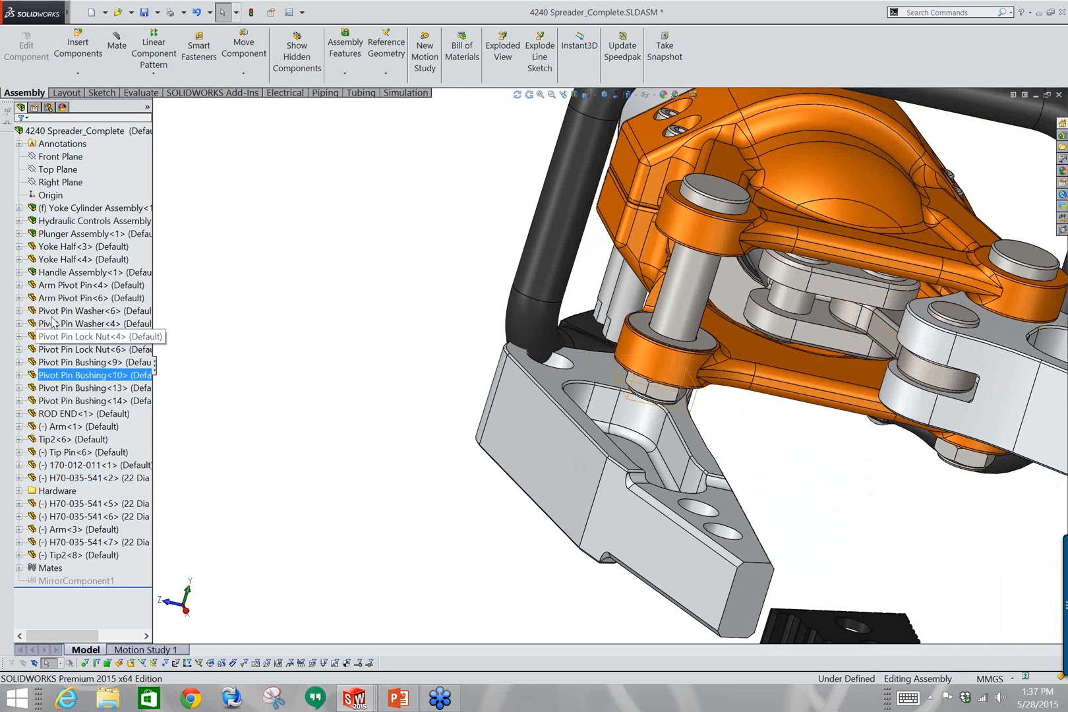
Locate the two handle mounting hex bolts at the yoke's corner and identify their entries in the Hardware folder.
scroll(657, 317, up, 5)
middle_drag(658, 317, 699, 509)
scroll(696, 419, down, 10)
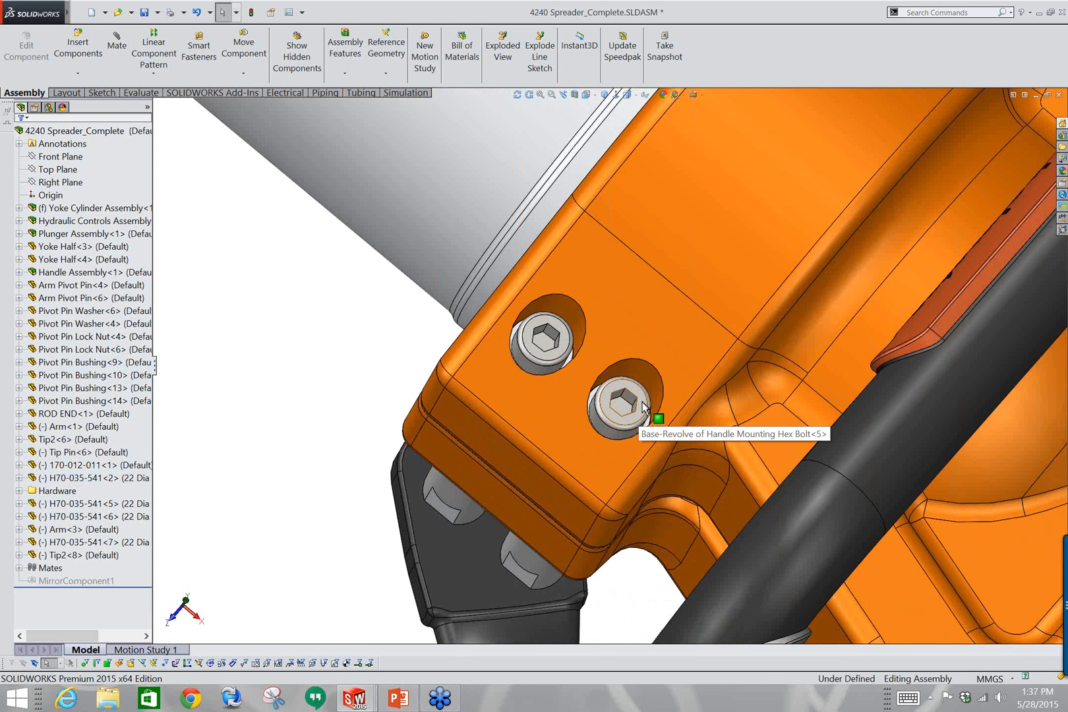
click(645, 406)
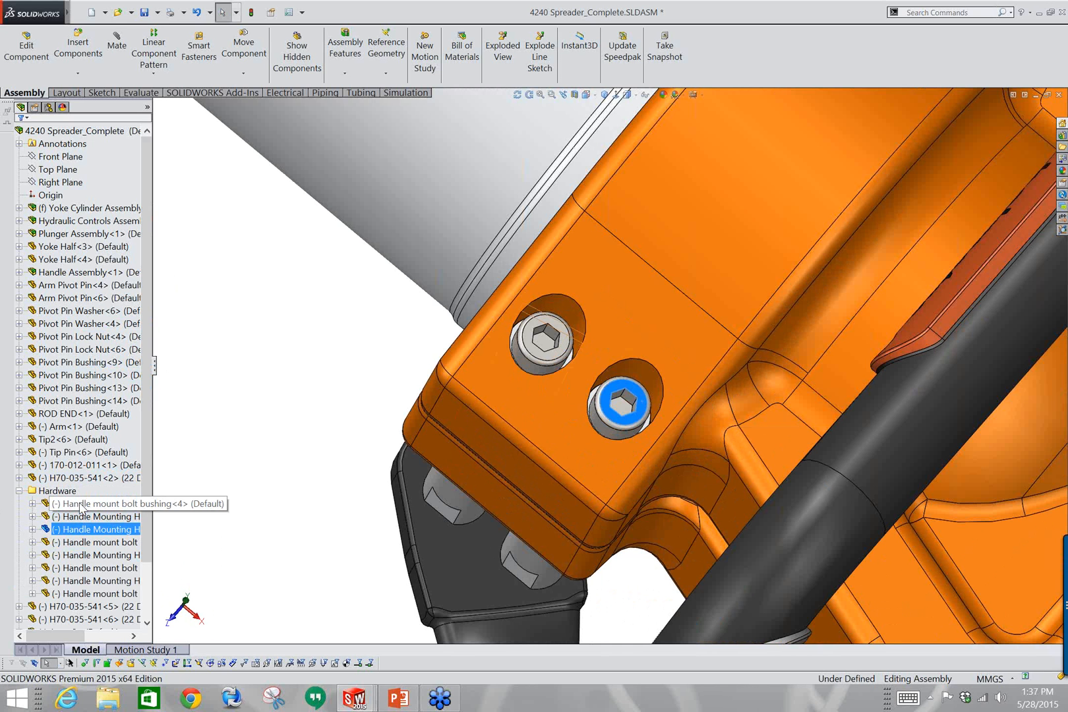
click(567, 348)
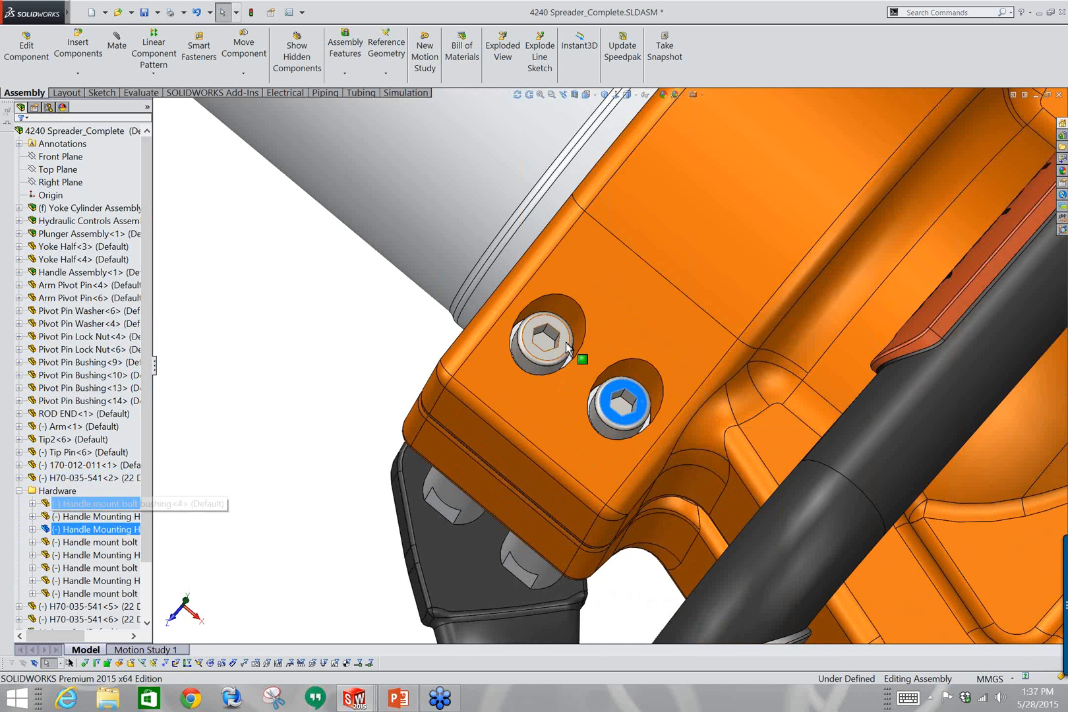
click(91, 517)
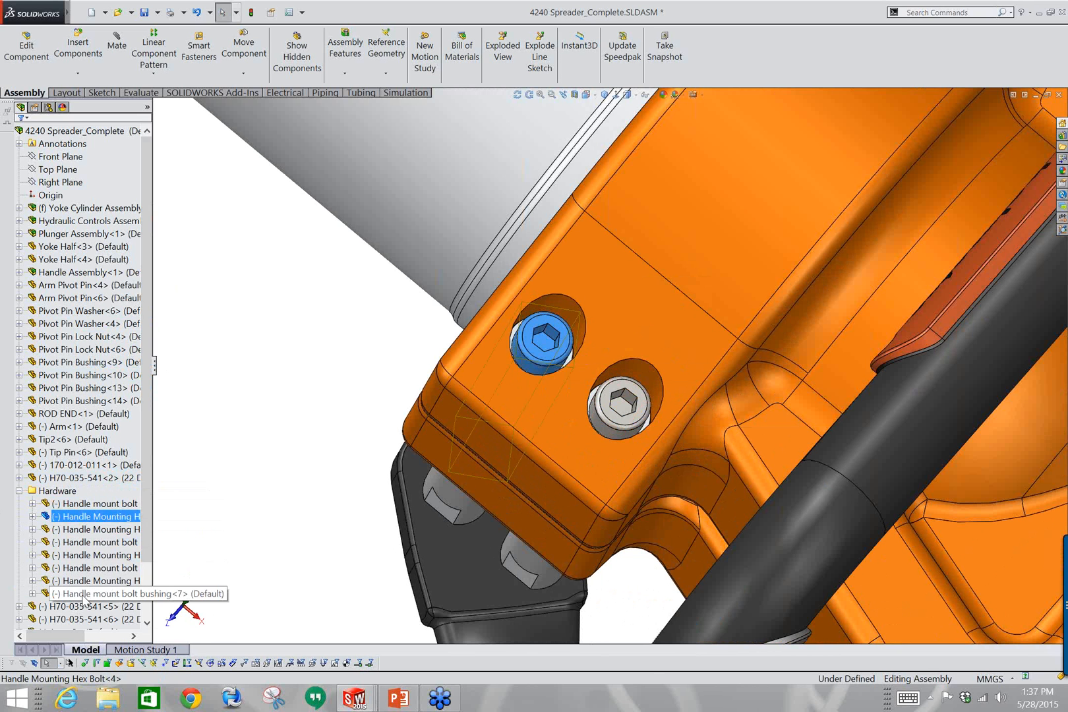
ctrl+click(96, 543)
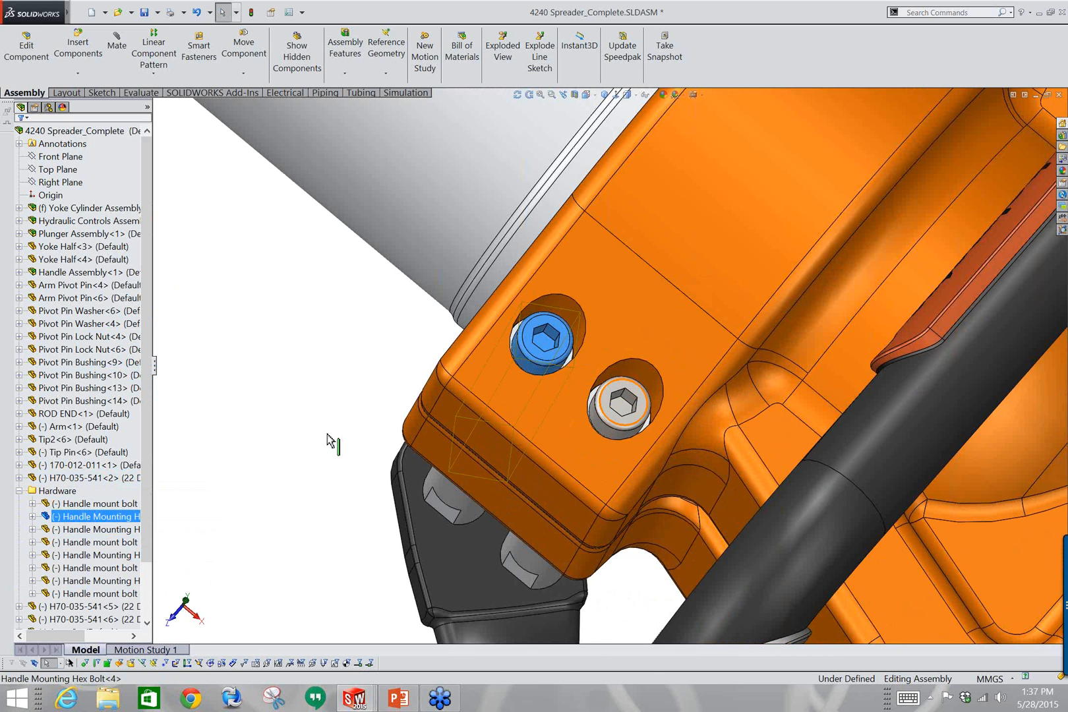
Highlight the first handle mount bolt bushing and mounting hex bolts in the Hardware folder to match them with the yoke's bolt holes.
key(f)
scroll(653, 336, down, 6)
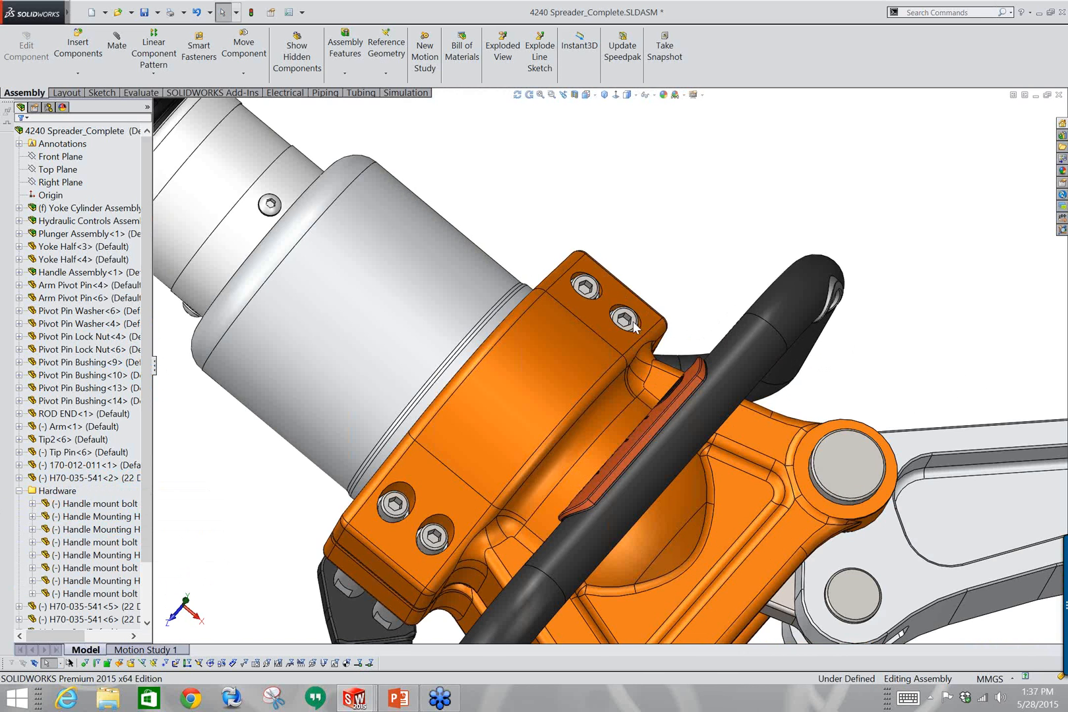
click(101, 506)
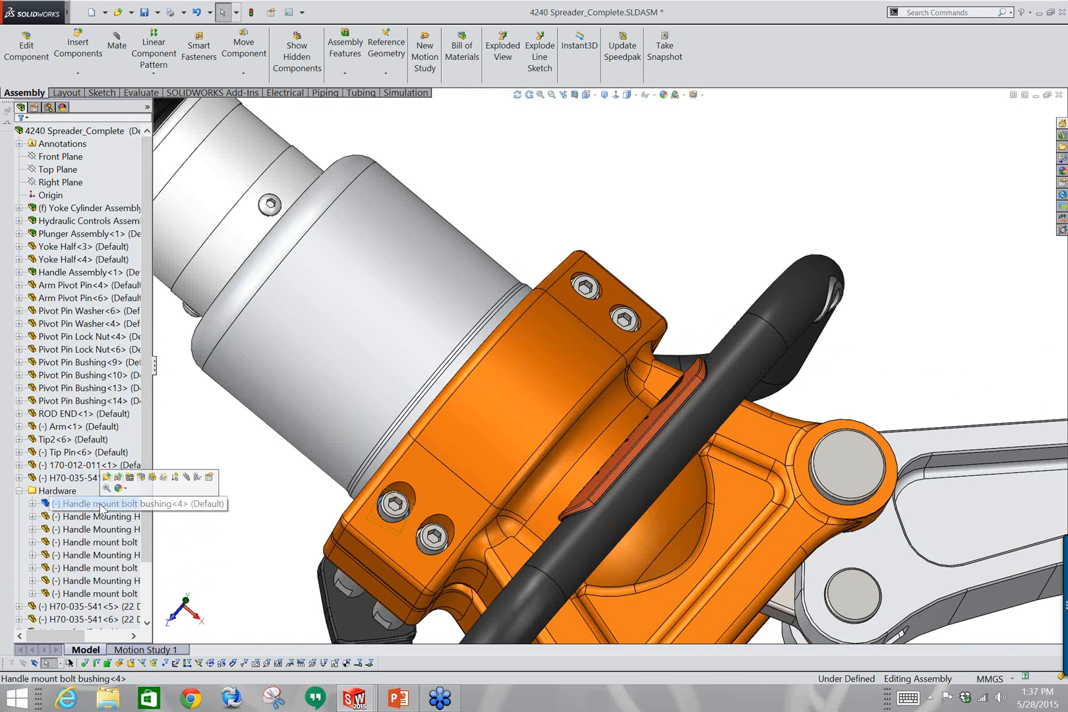
ctrl+click(100, 518)
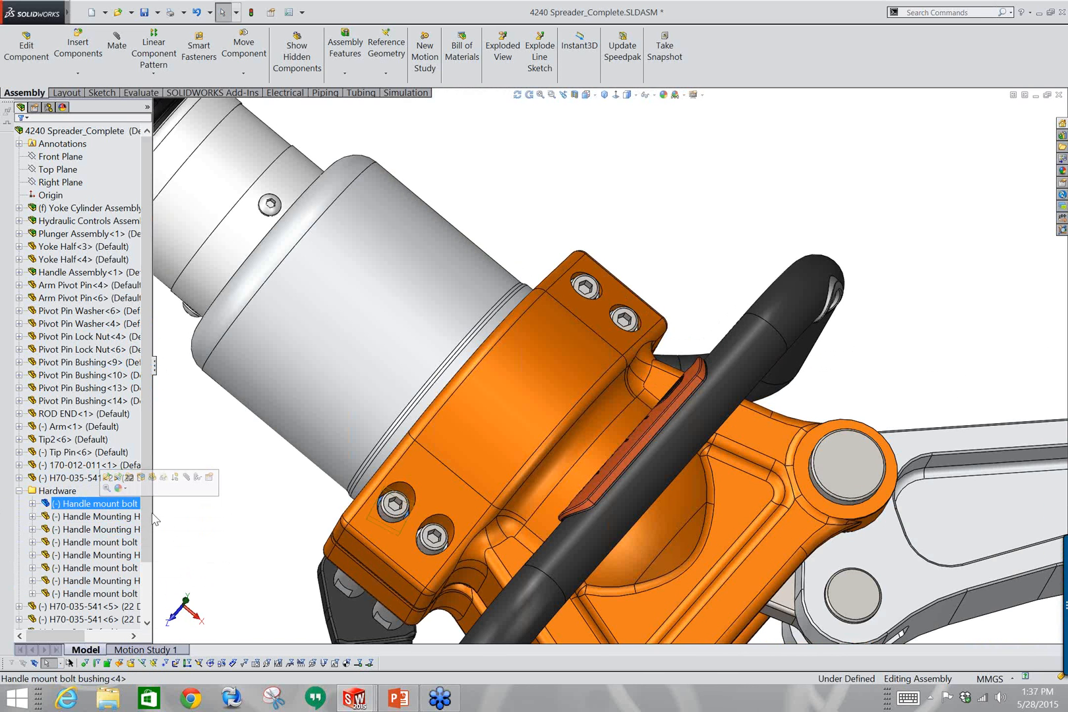
click(110, 519)
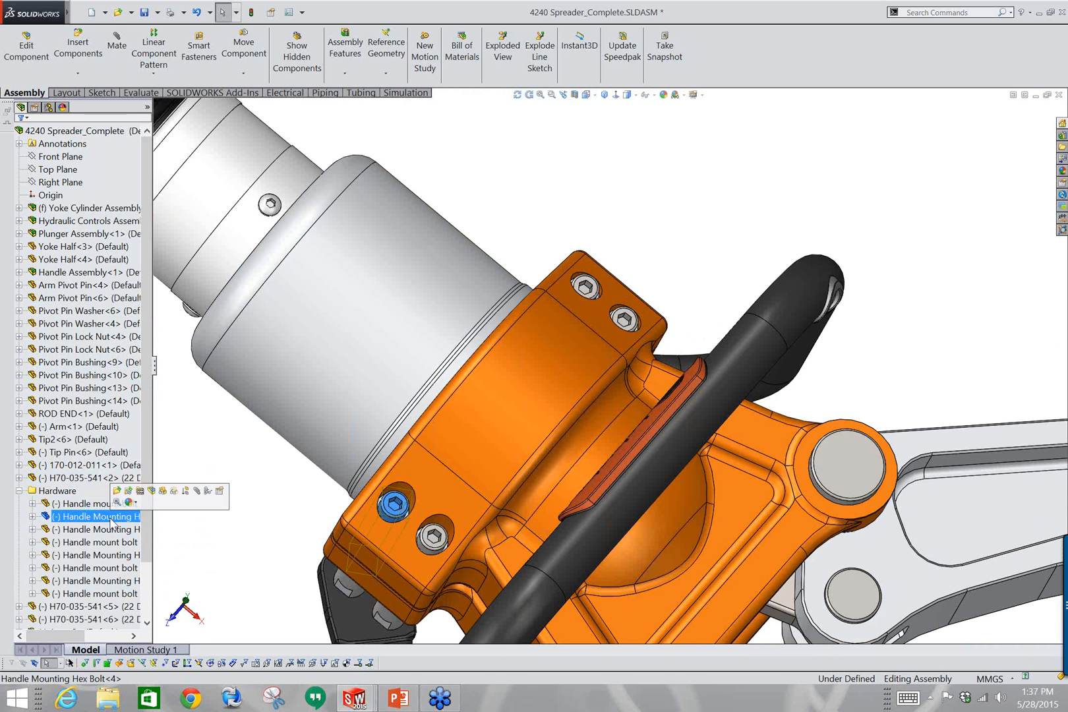
click(84, 530)
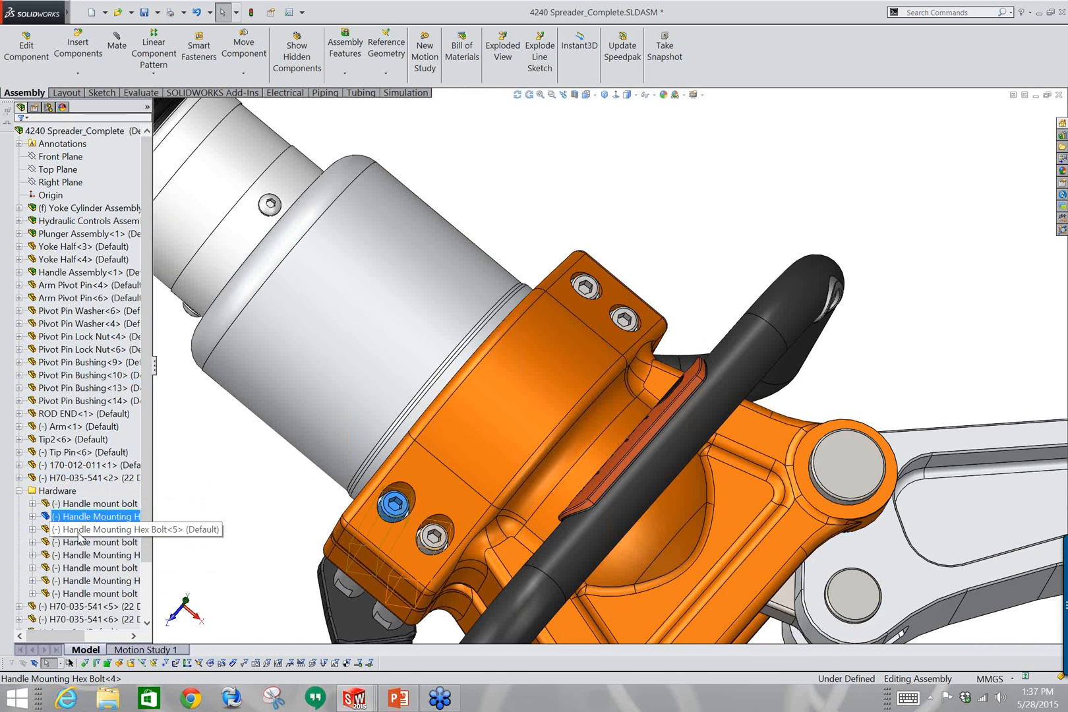
Delete the last three handle mounting hex bolts and last three bolt bushings in the Hardware folder, including their dependent mates.
shift+click(78, 594)
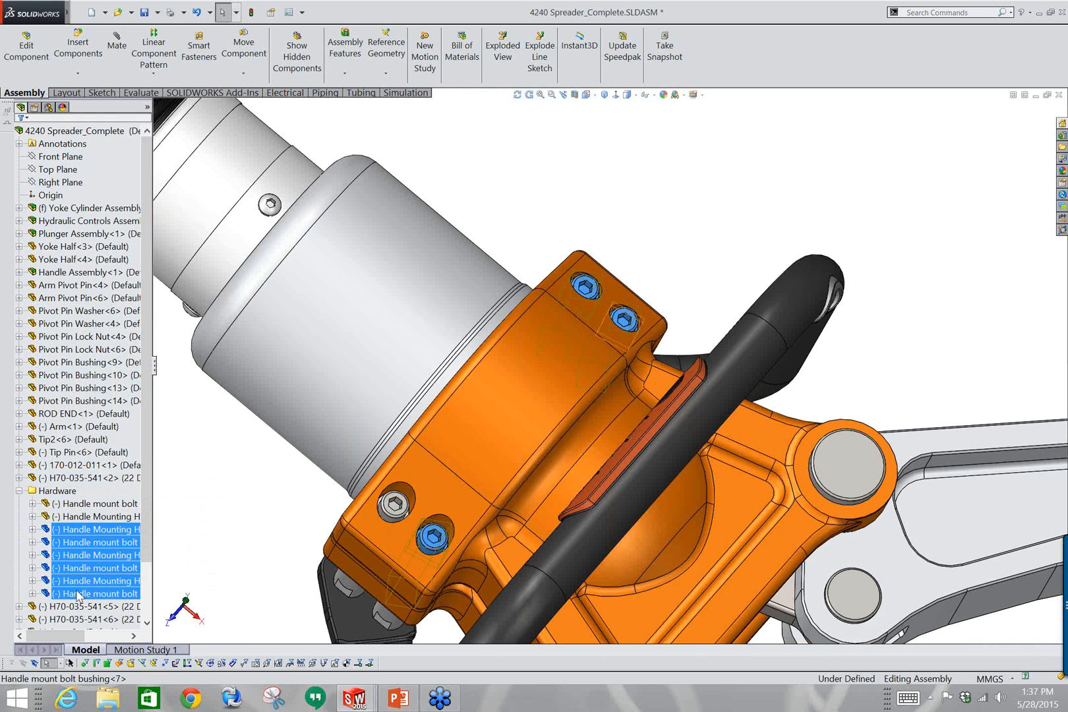
right_click(78, 594)
click(104, 571)
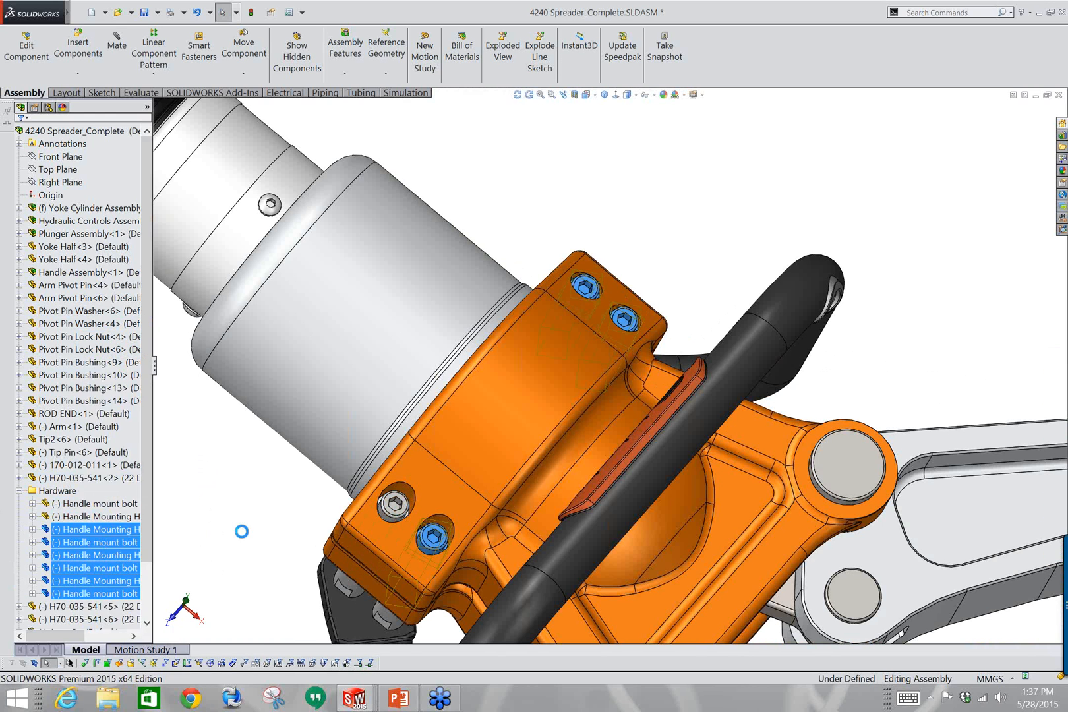
click(505, 213)
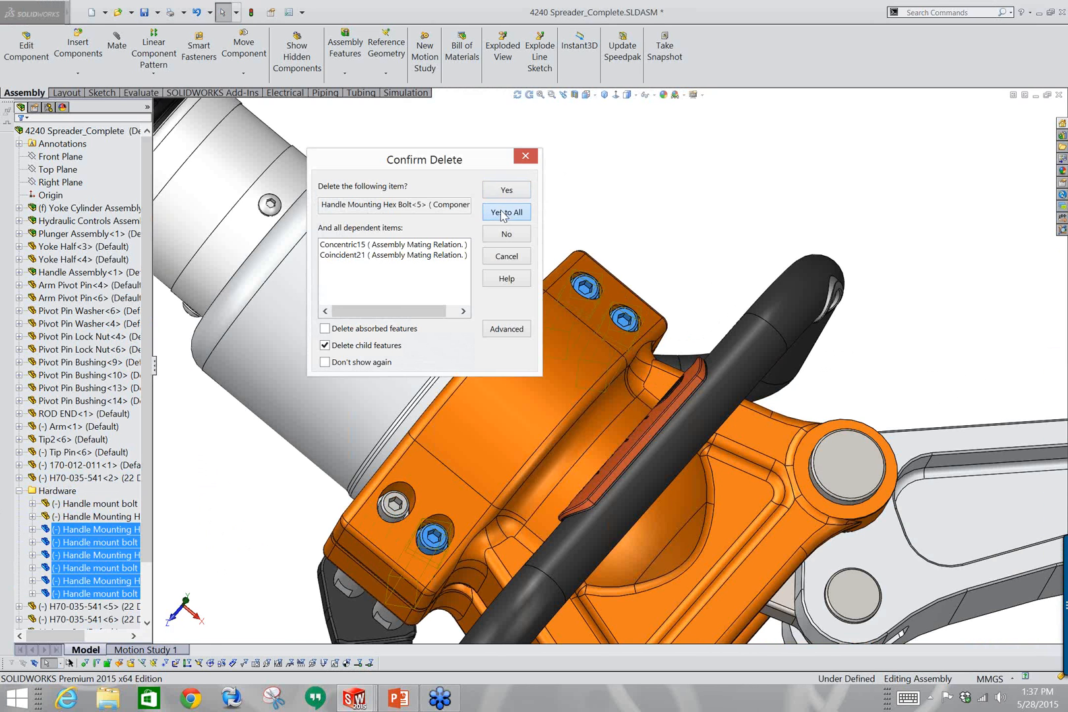
Examine the yoke's empty bolt holes and the handle's underside, and locate a handle mount locknut's entry in Handle Assembly<1>.
click(405, 568)
scroll(409, 511, down, 5)
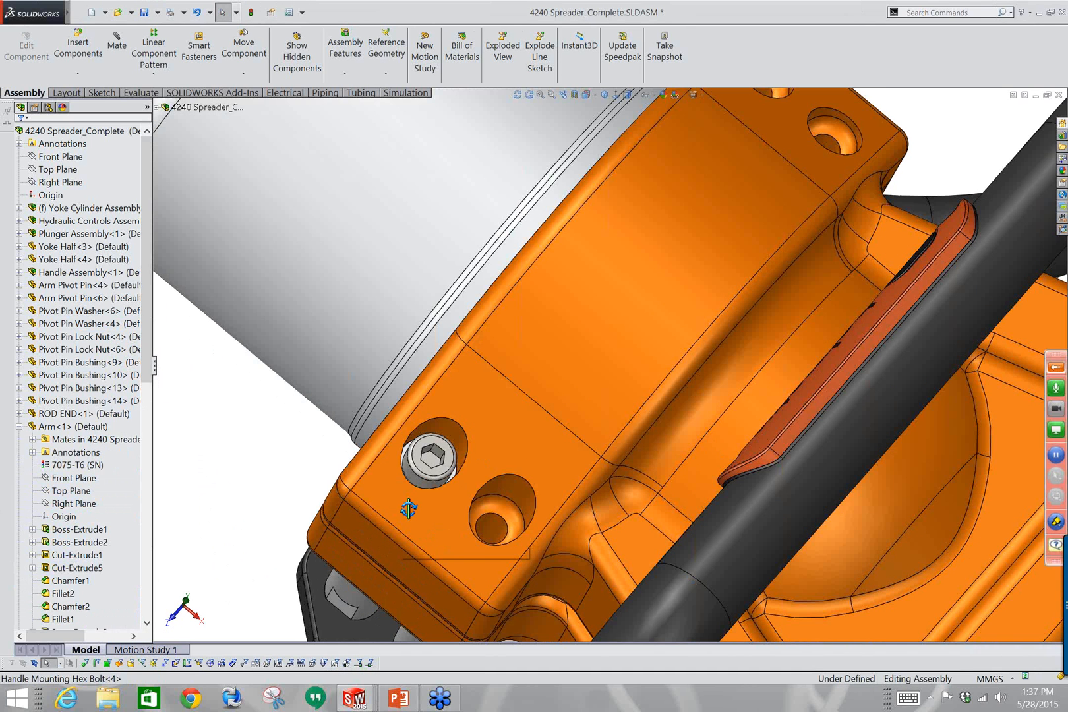
scroll(408, 508, up, 5)
scroll(408, 508, down, 4)
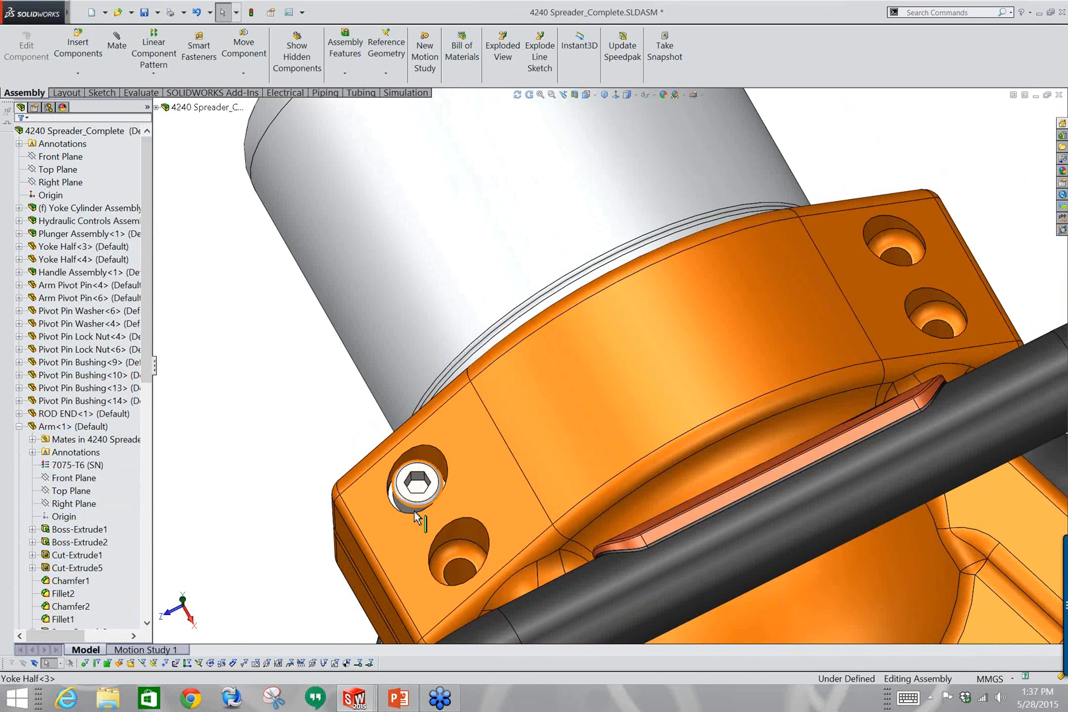
scroll(414, 518, up, 4)
middle_drag(464, 536, 610, 445)
click(333, 602)
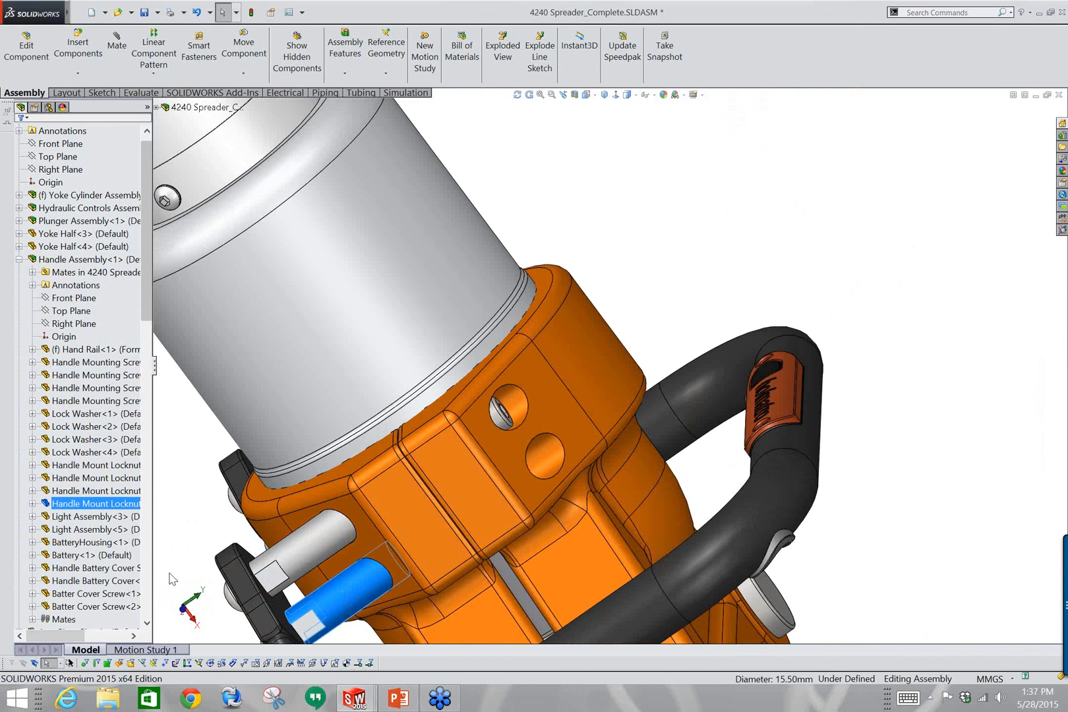
scroll(172, 580, up, 3)
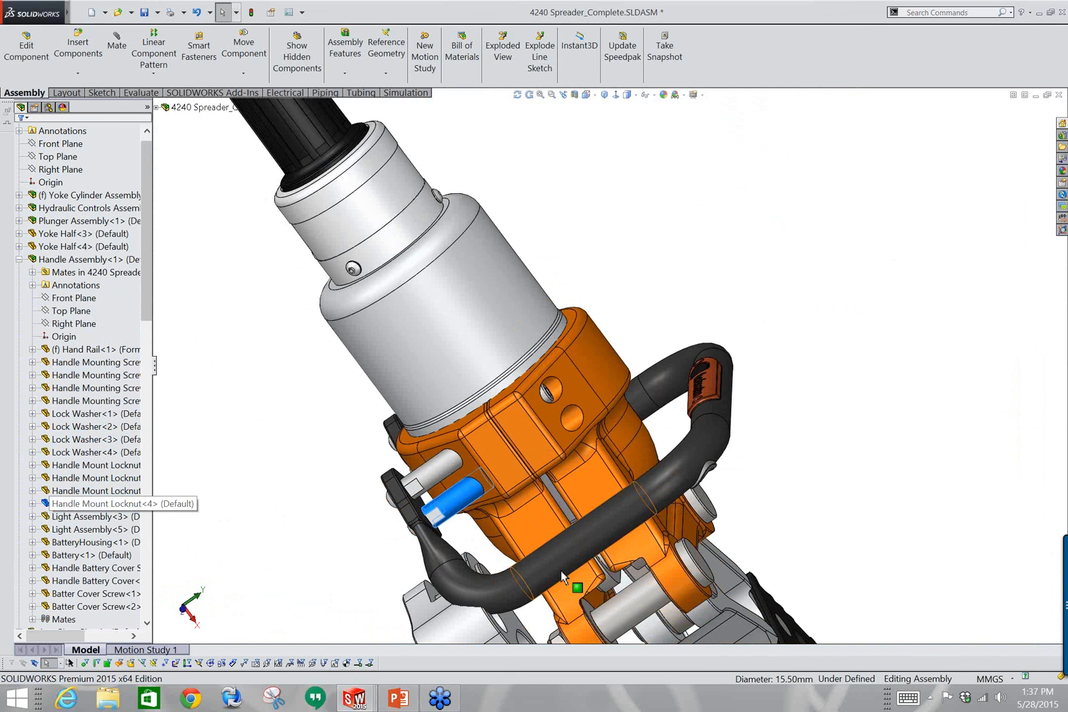
middle_drag(466, 498, 528, 469)
scroll(527, 471, down, 1)
scroll(525, 466, down, 2)
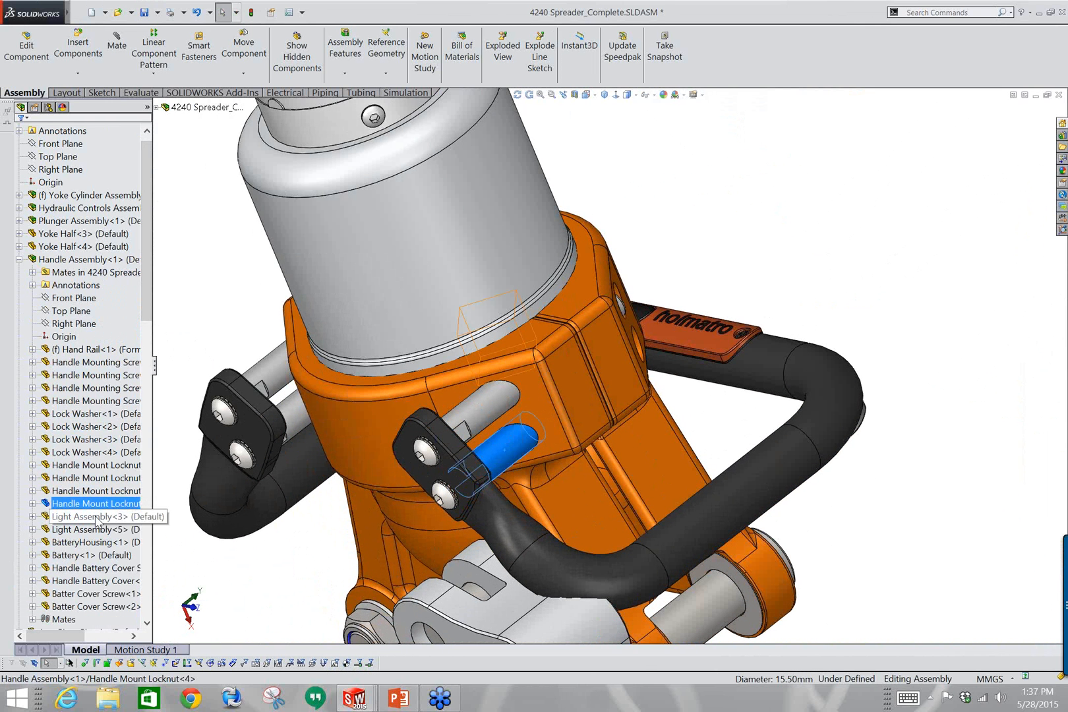
click(93, 492)
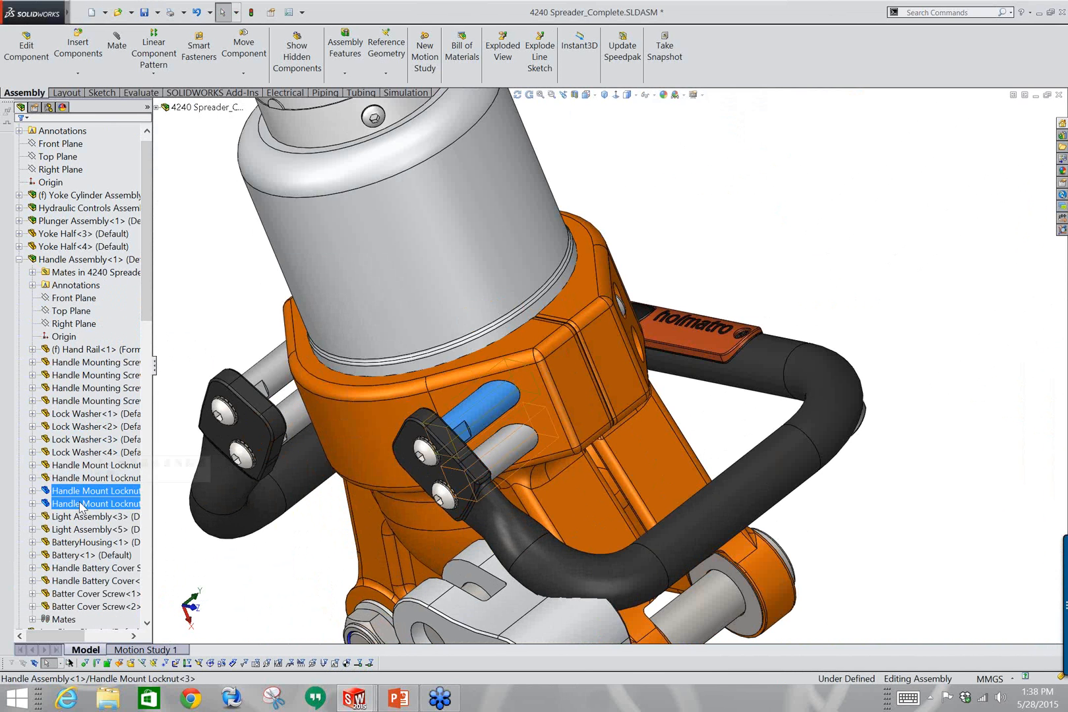
click(66, 477)
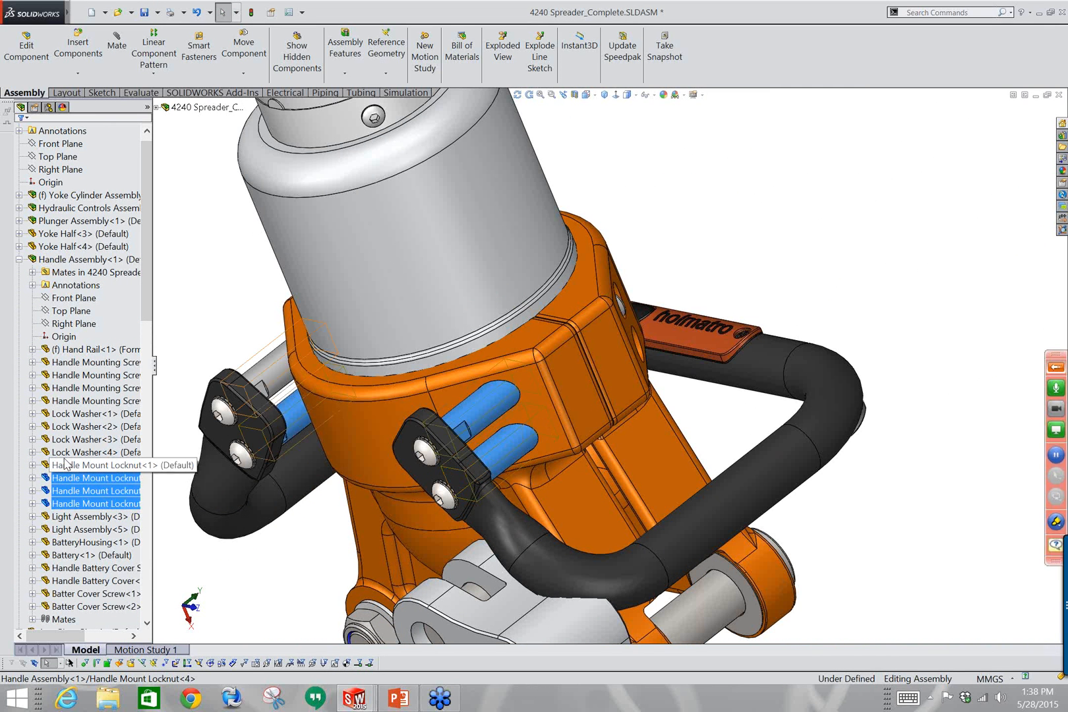
ctrl+click(64, 463)
ctrl+click(68, 451)
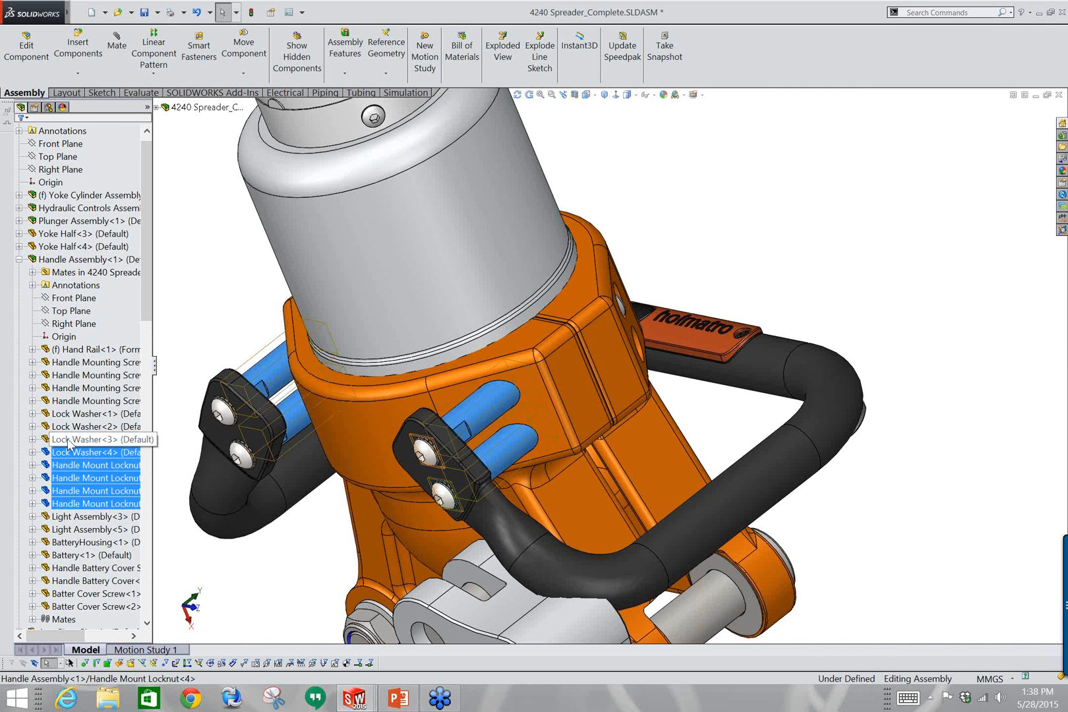
ctrl+click(66, 426)
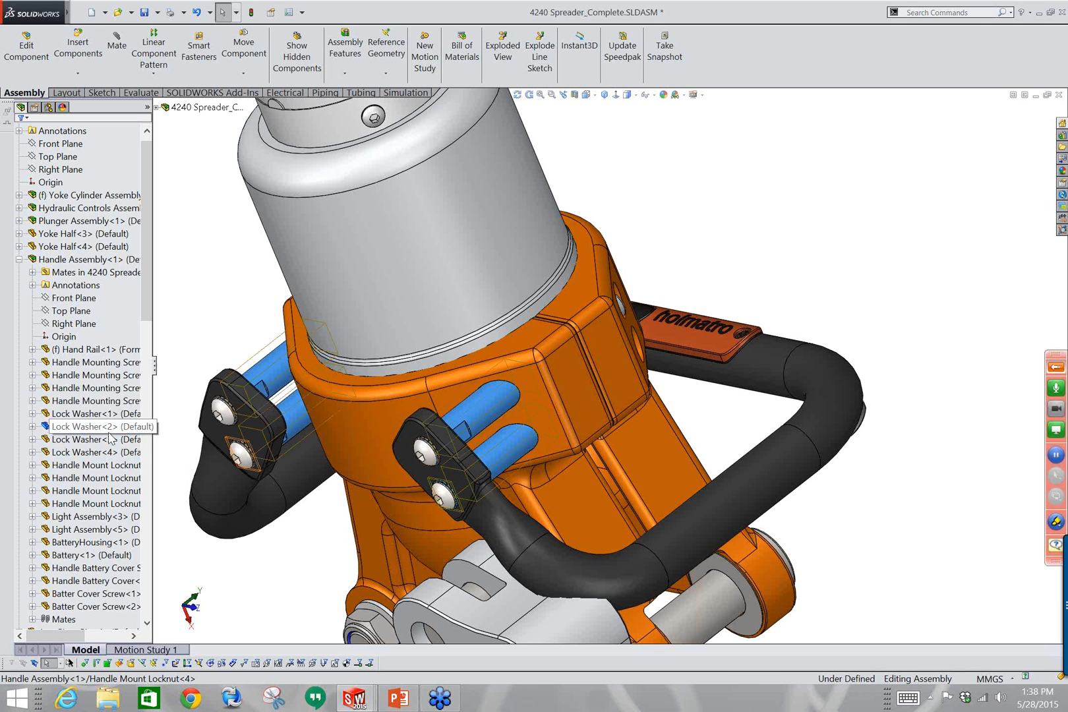
click(181, 376)
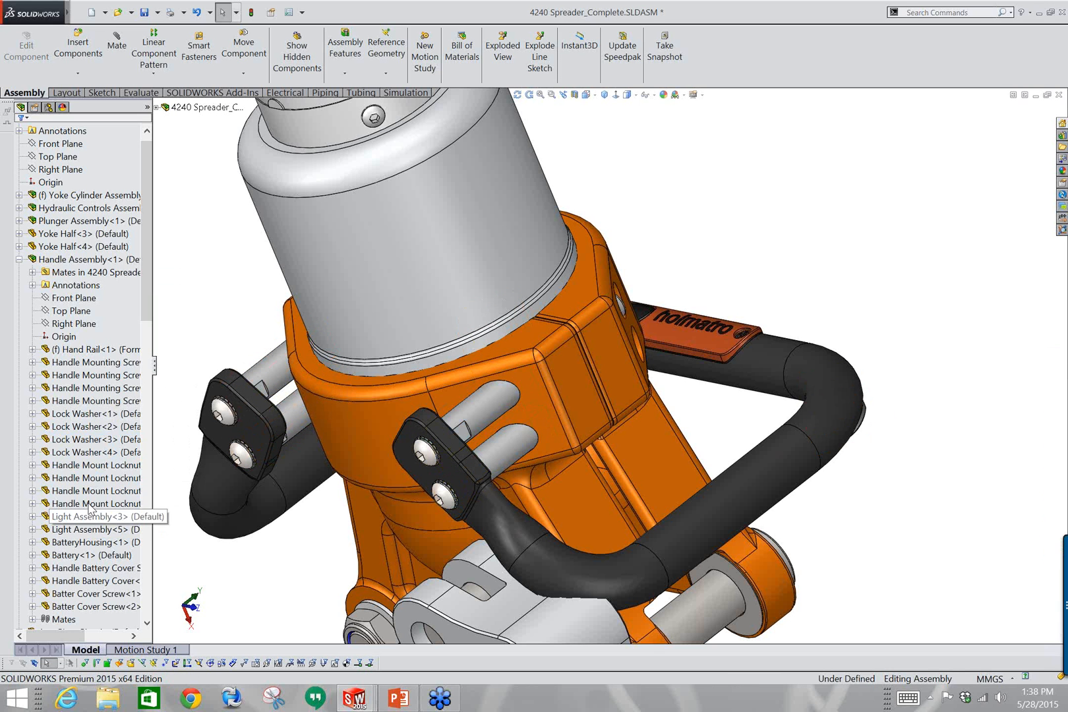
Try to delete handle mount locknuts 1, 2 and 4, lock washers 1, 2 and 4, and handle mounting screws 1, 2 and 4.
click(88, 504)
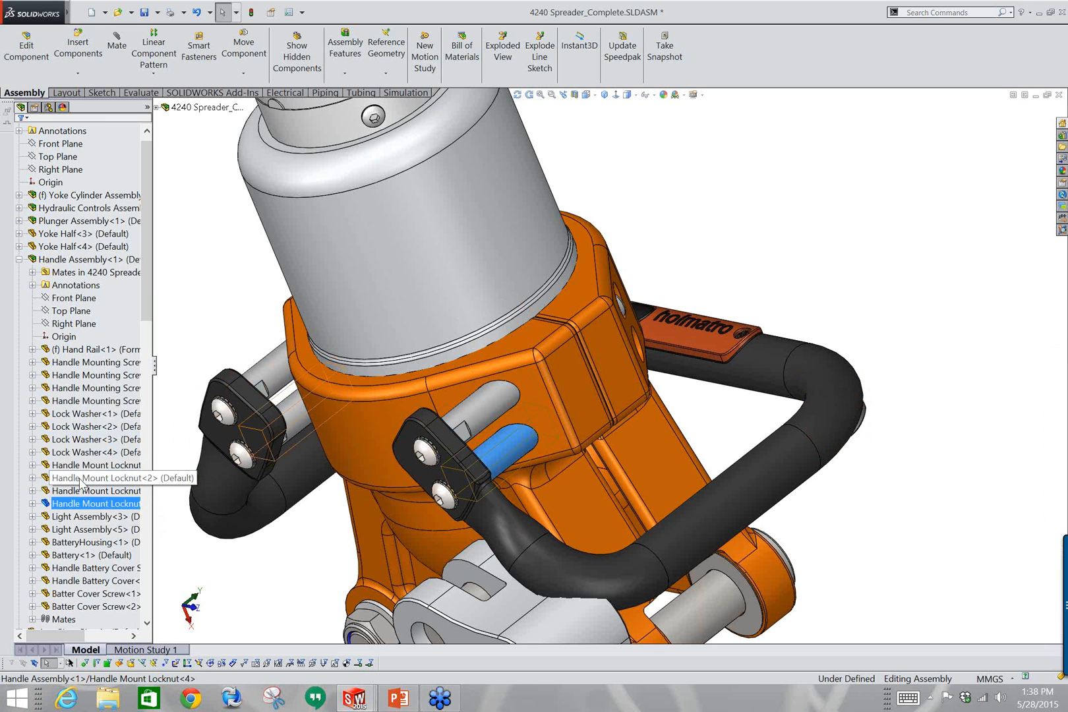
ctrl+click(80, 478)
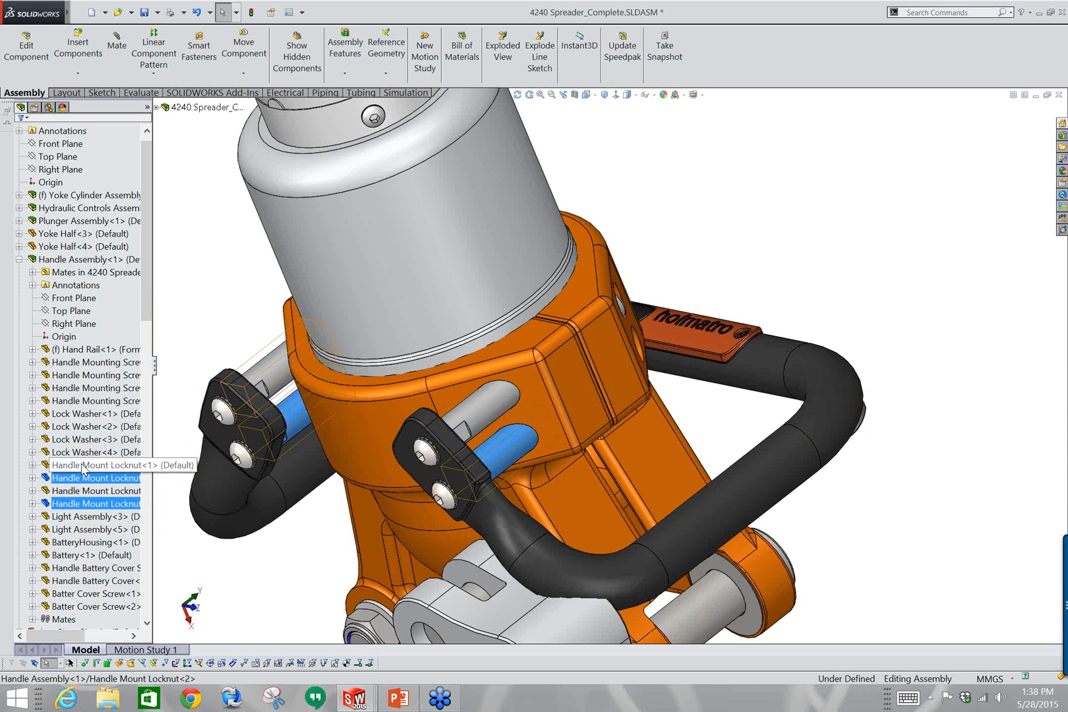
ctrl+click(83, 465)
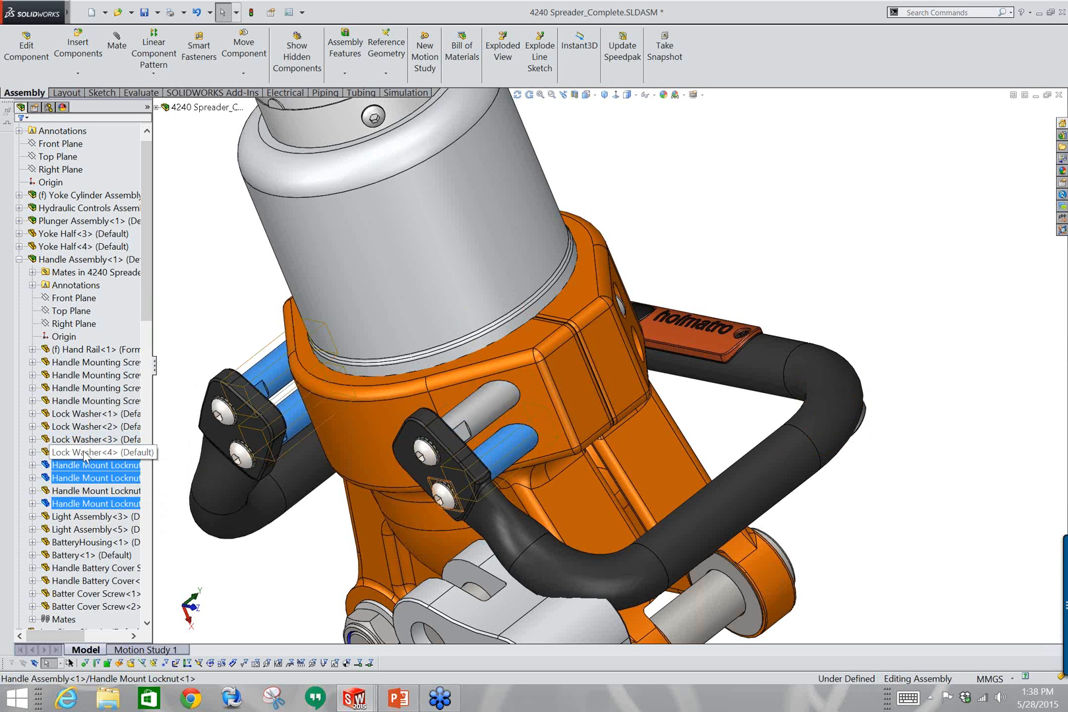
ctrl+click(85, 453)
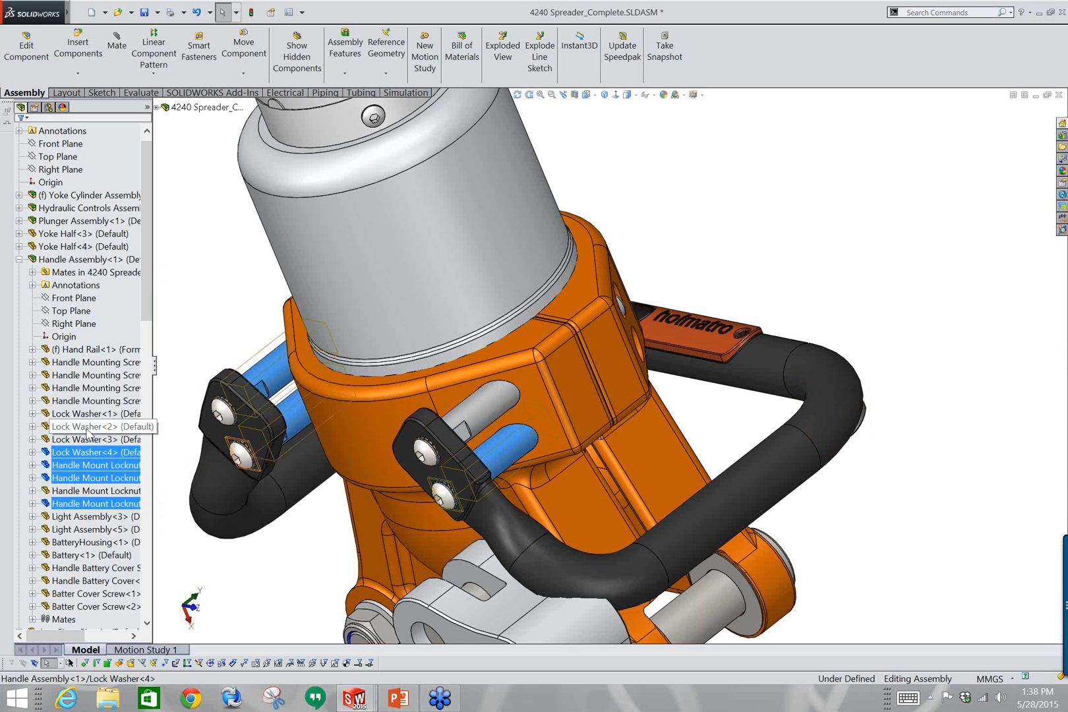
ctrl+click(88, 428)
ctrl+click(90, 414)
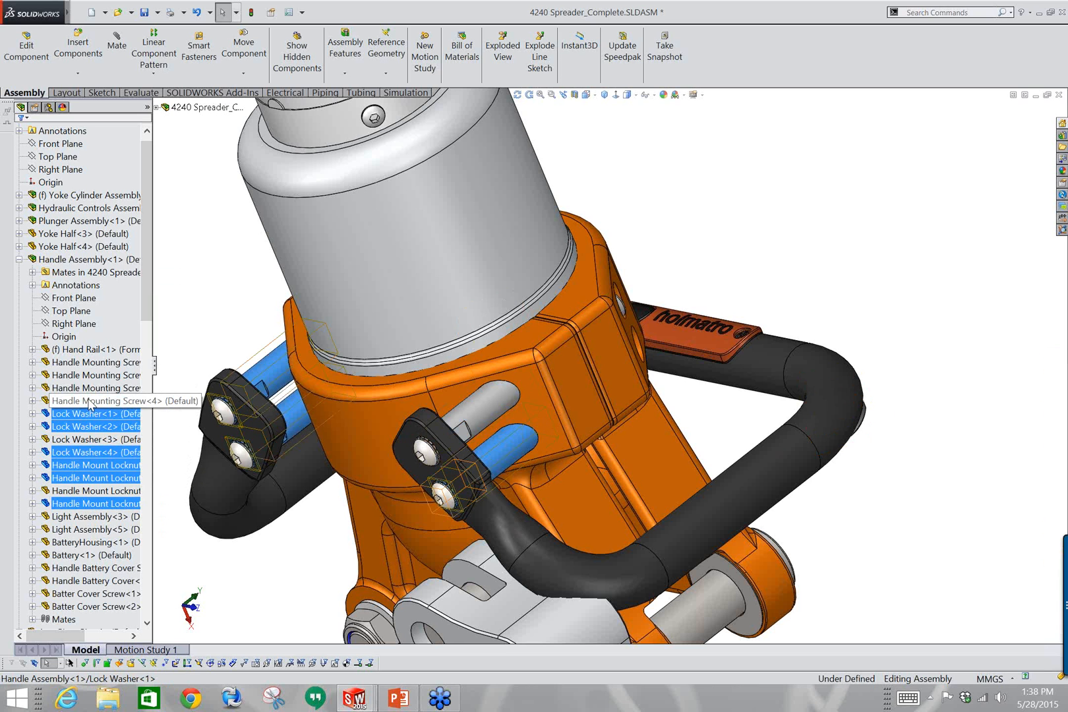
ctrl+click(90, 401)
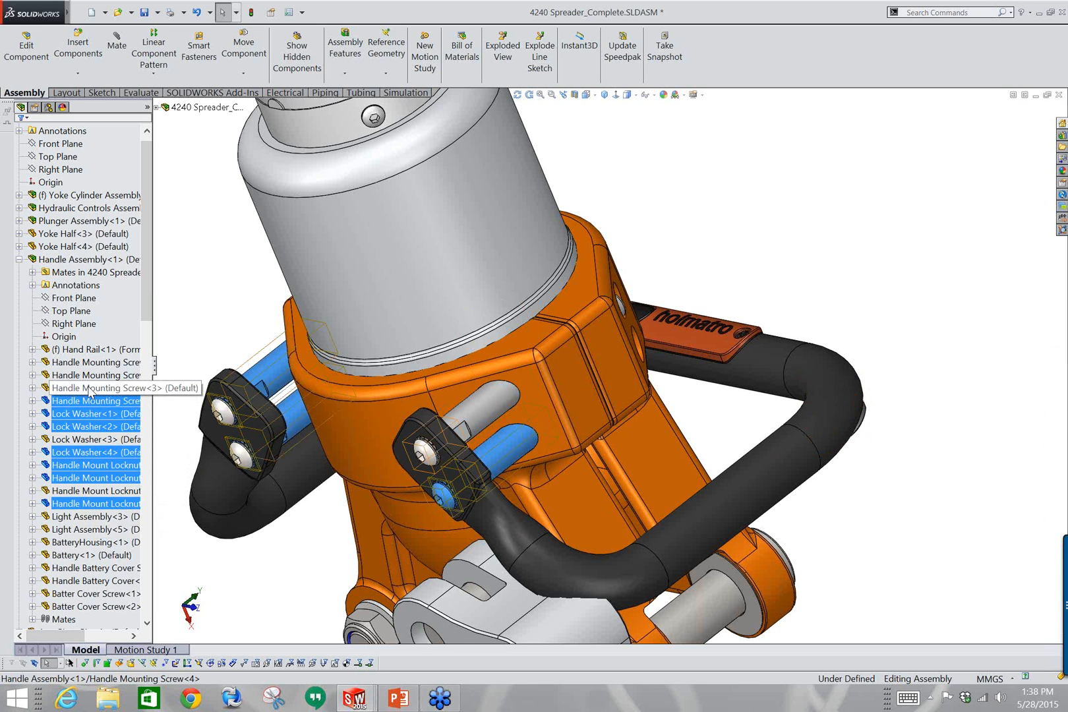
ctrl+click(91, 374)
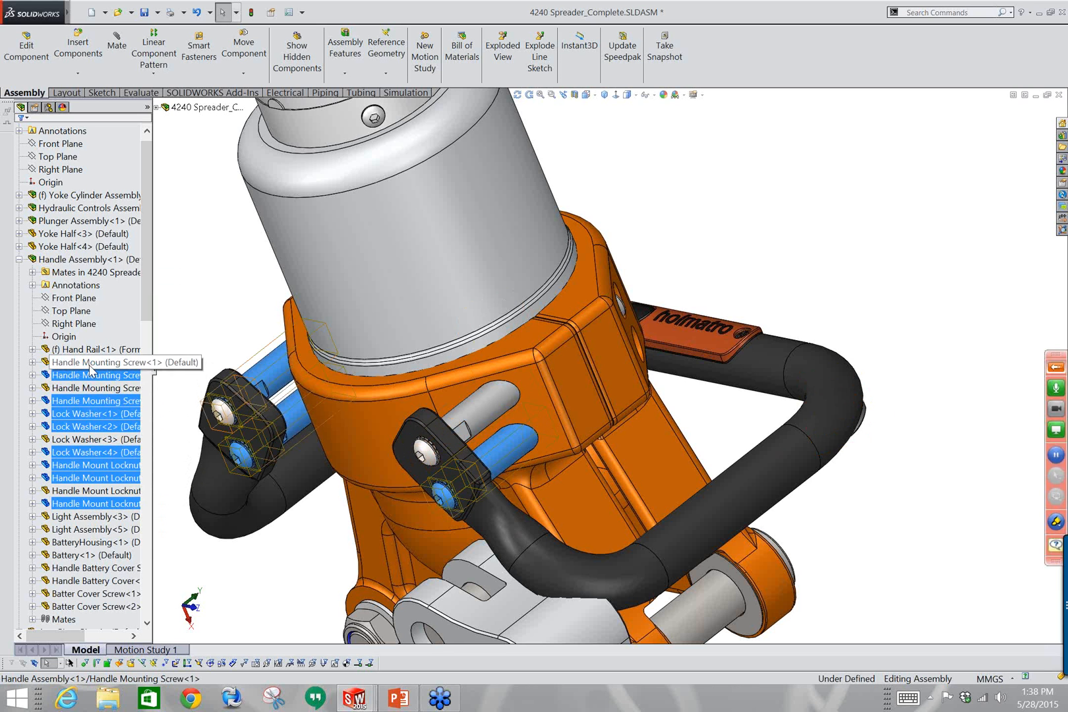
ctrl+click(90, 362)
right_click(91, 370)
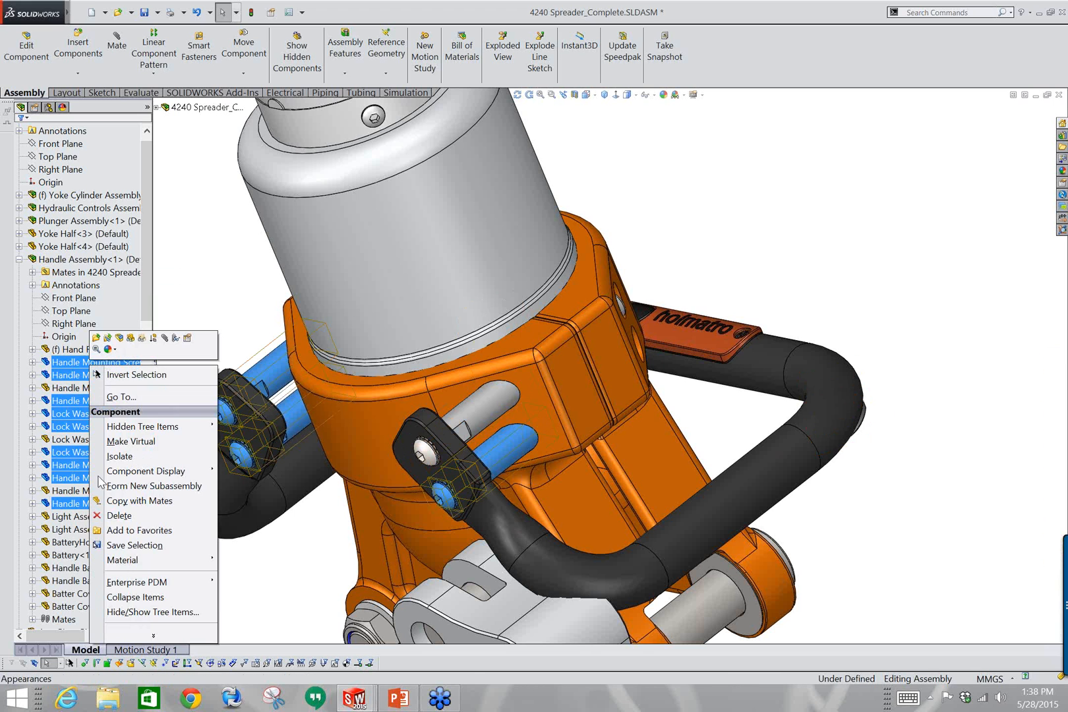
click(117, 516)
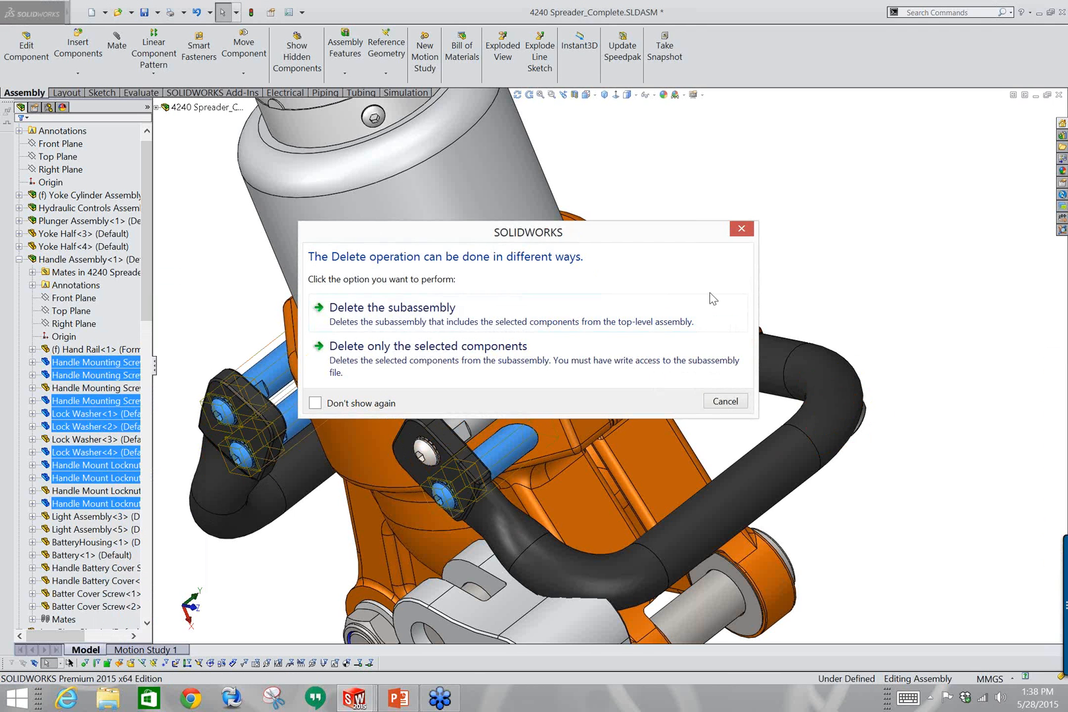
click(725, 402)
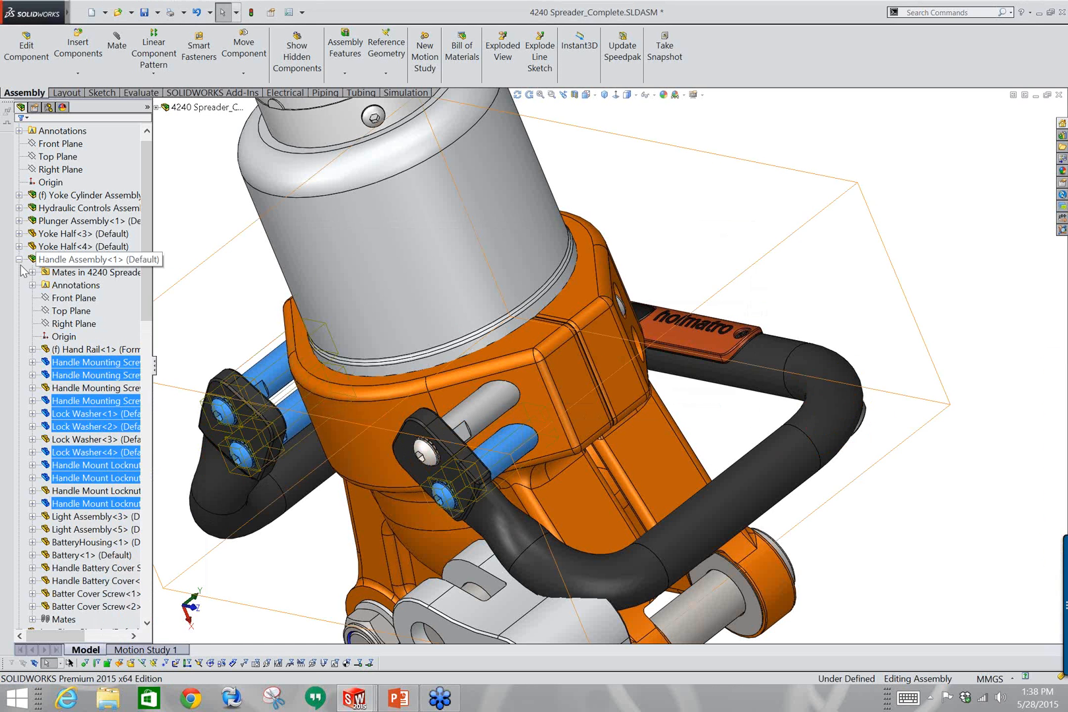
key(Escape)
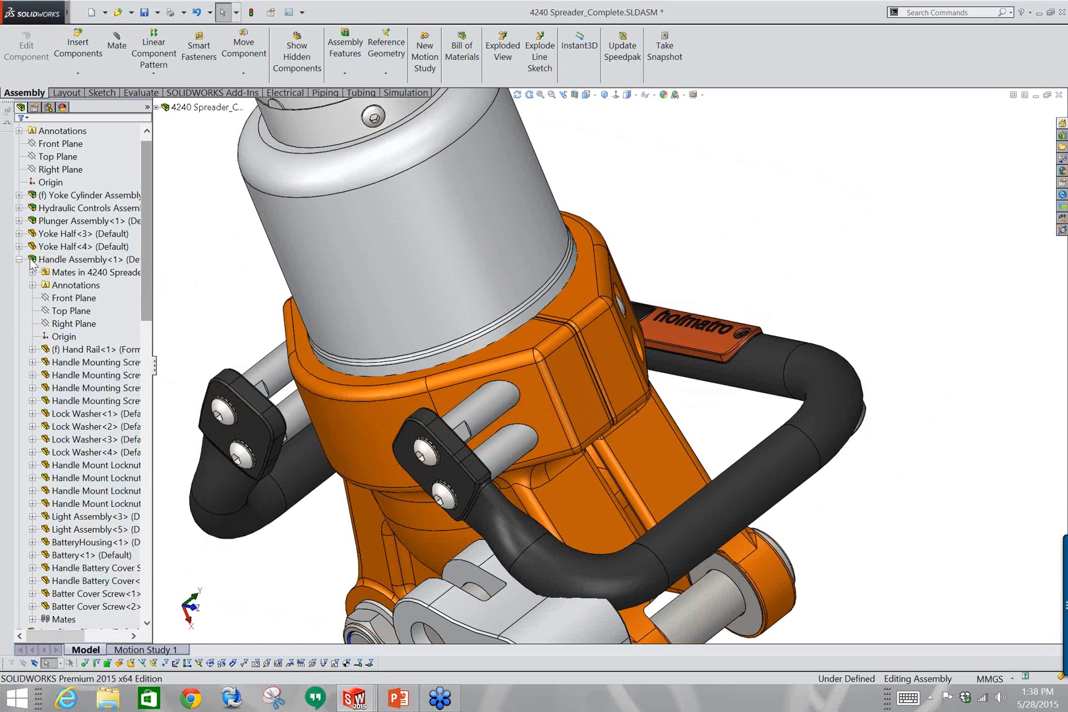
Start a pattern driven component pattern with the remaining handle mounting hex bolt in the yoke as a component to pattern.
middle_drag(288, 297, 164, 421)
scroll(165, 422, up, 2)
scroll(370, 541, down, 2)
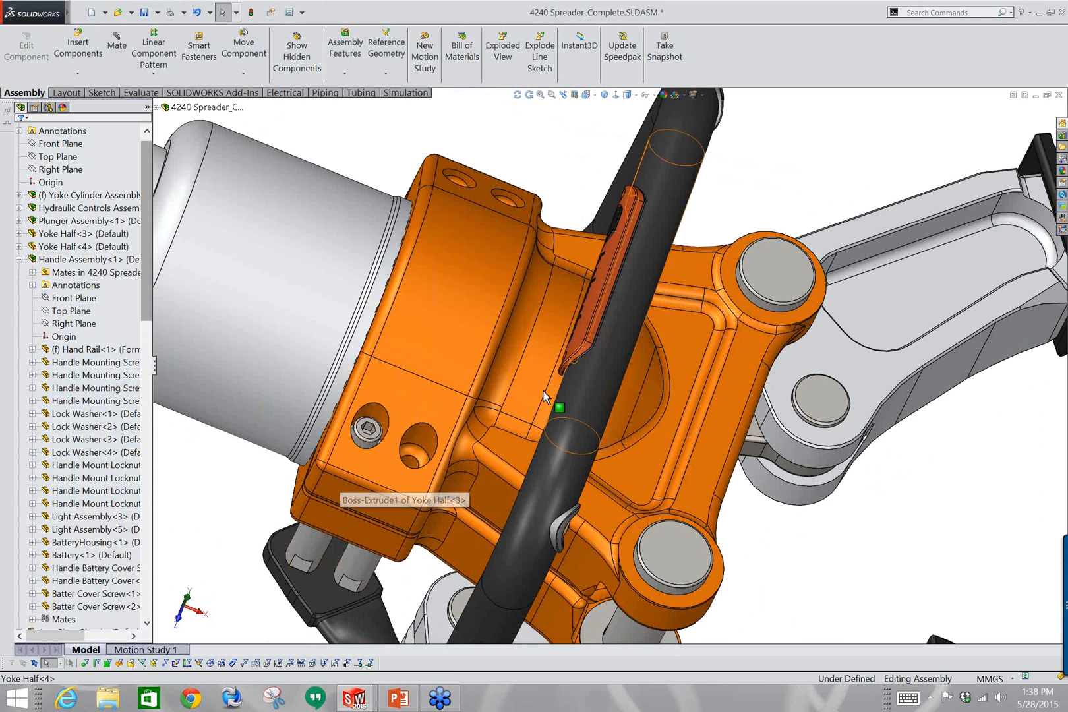
click(158, 74)
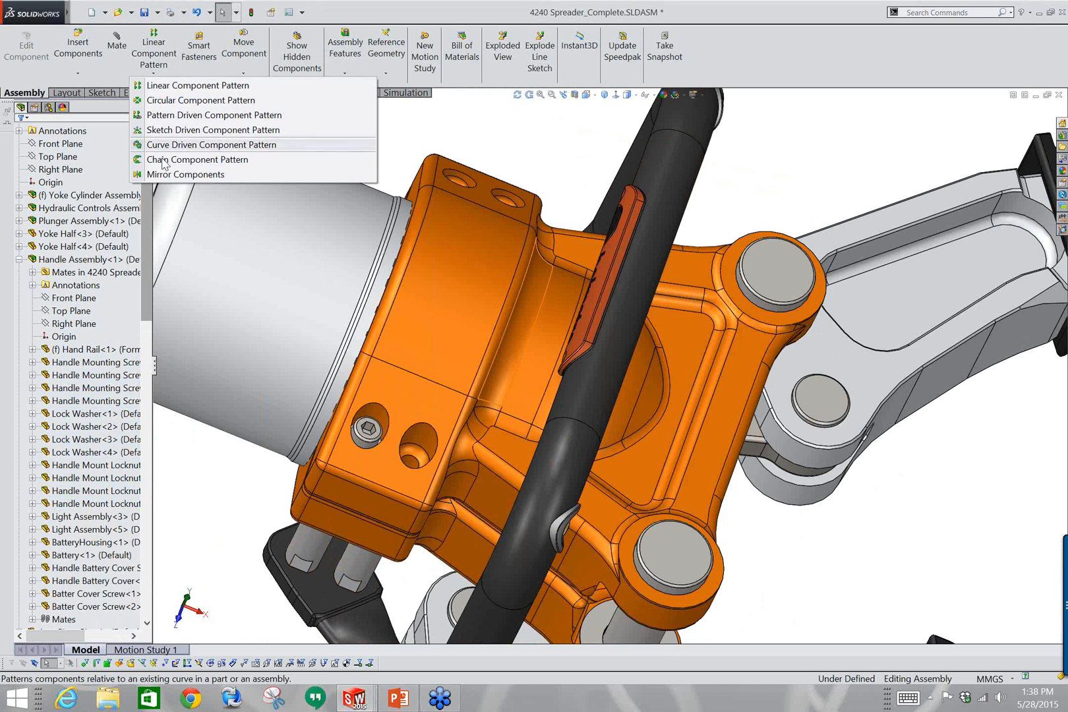
click(181, 116)
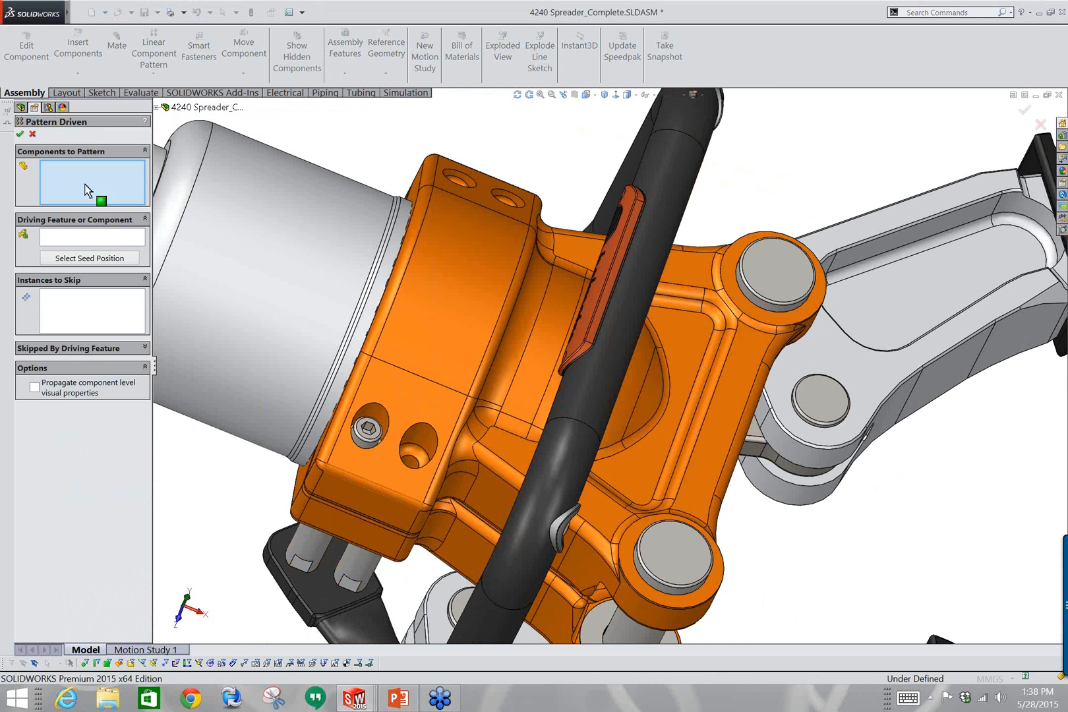
scroll(391, 422, down, 5)
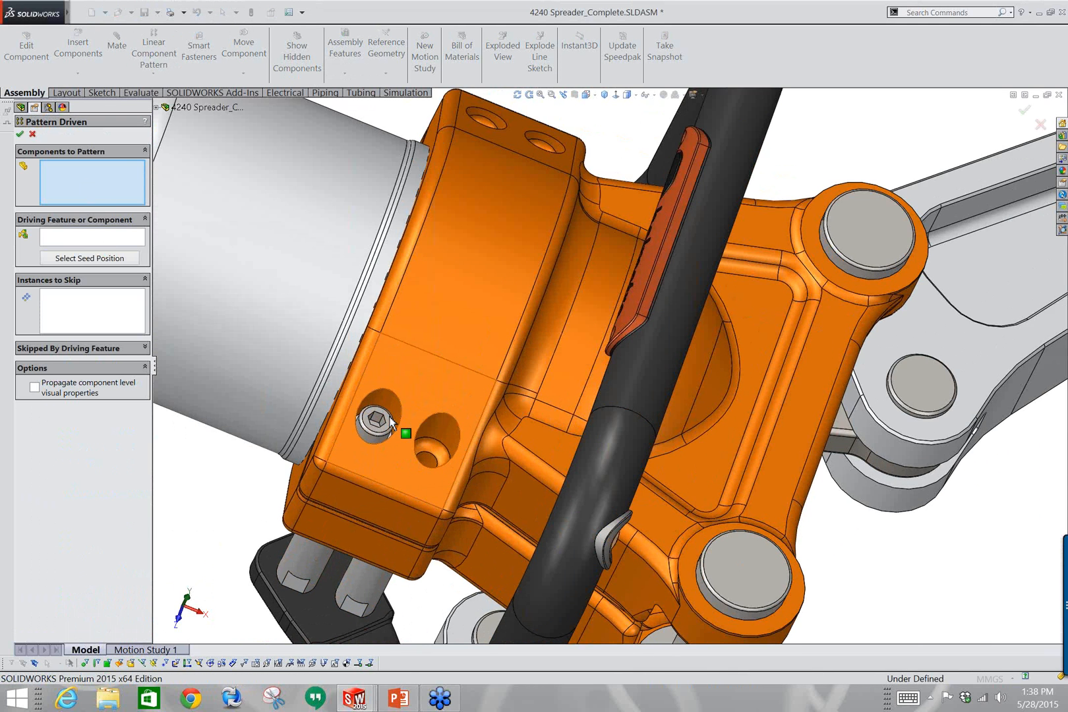
click(386, 398)
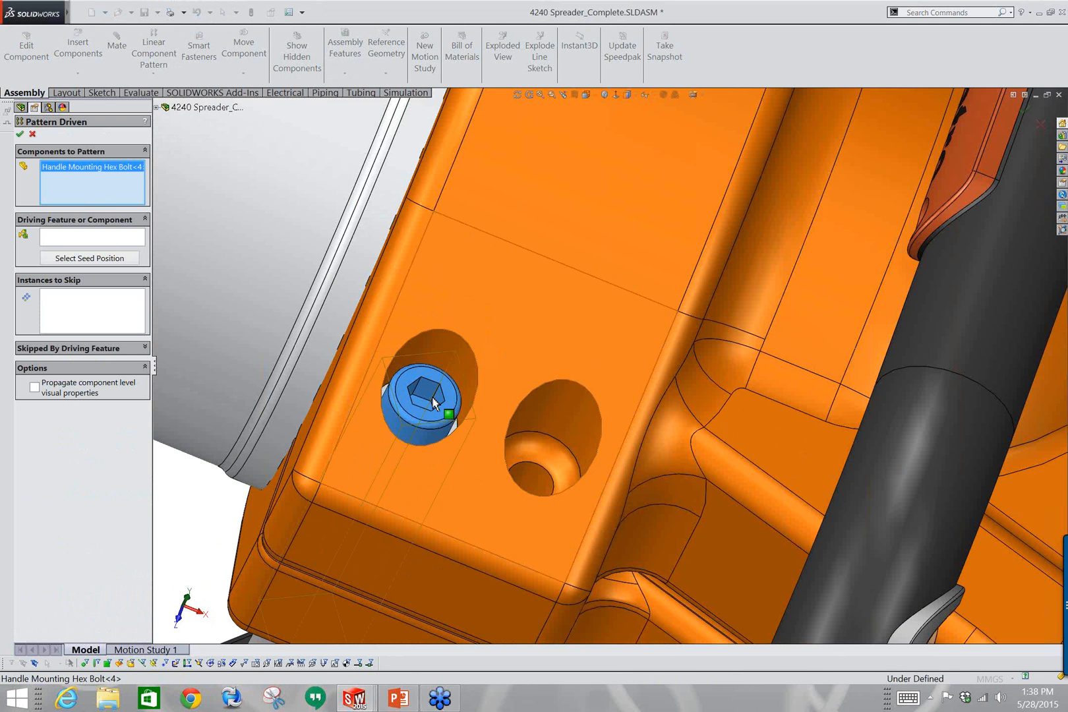
Add the bolt bushing around the hex bolt to the components to pattern, leaving Yoke Half<3> out of the selection.
click(386, 394)
click(385, 394)
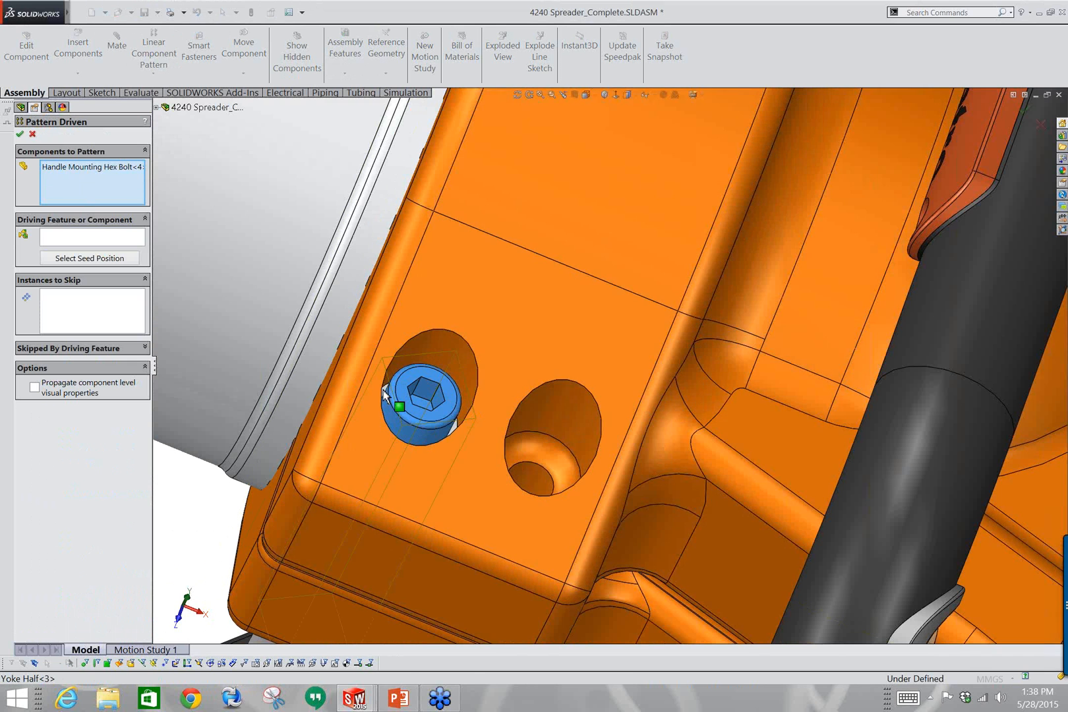
click(385, 394)
click(385, 394)
click(386, 394)
click(385, 394)
scroll(389, 403, down, 2)
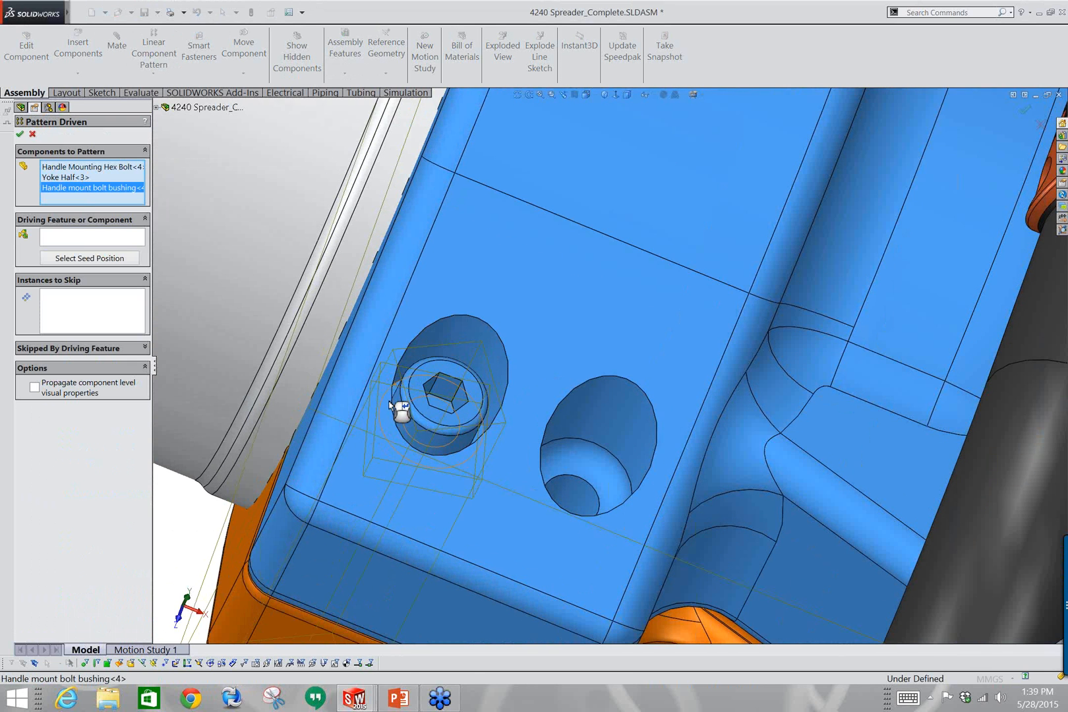
scroll(399, 409, down, 2)
click(76, 177)
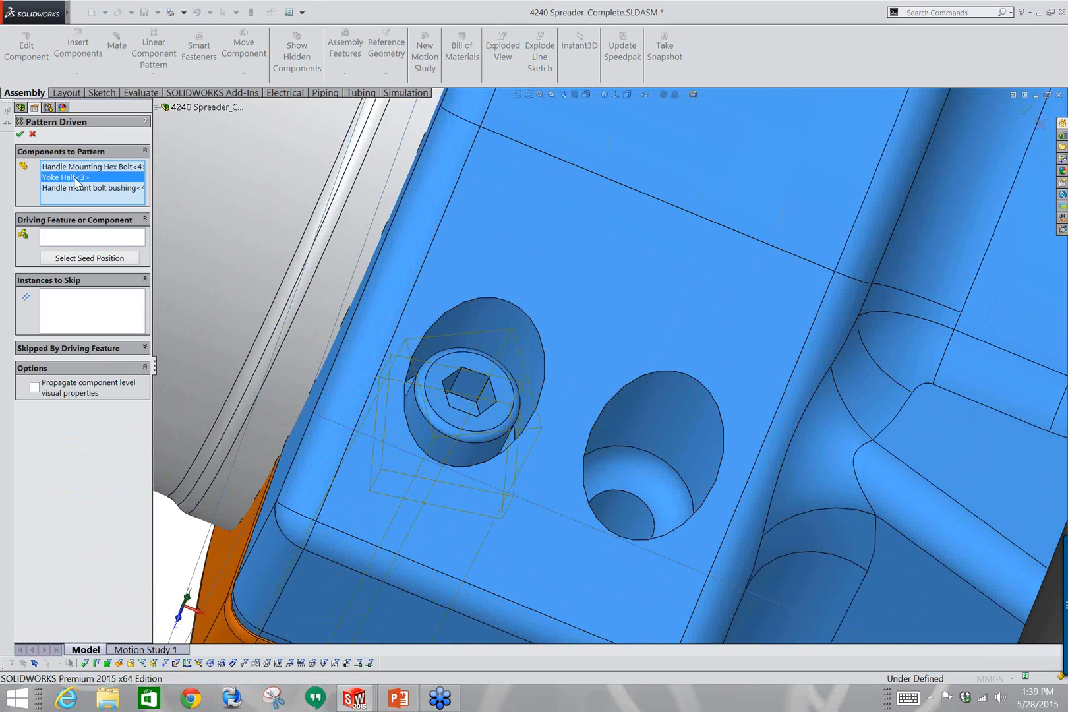
right_click(76, 178)
click(105, 201)
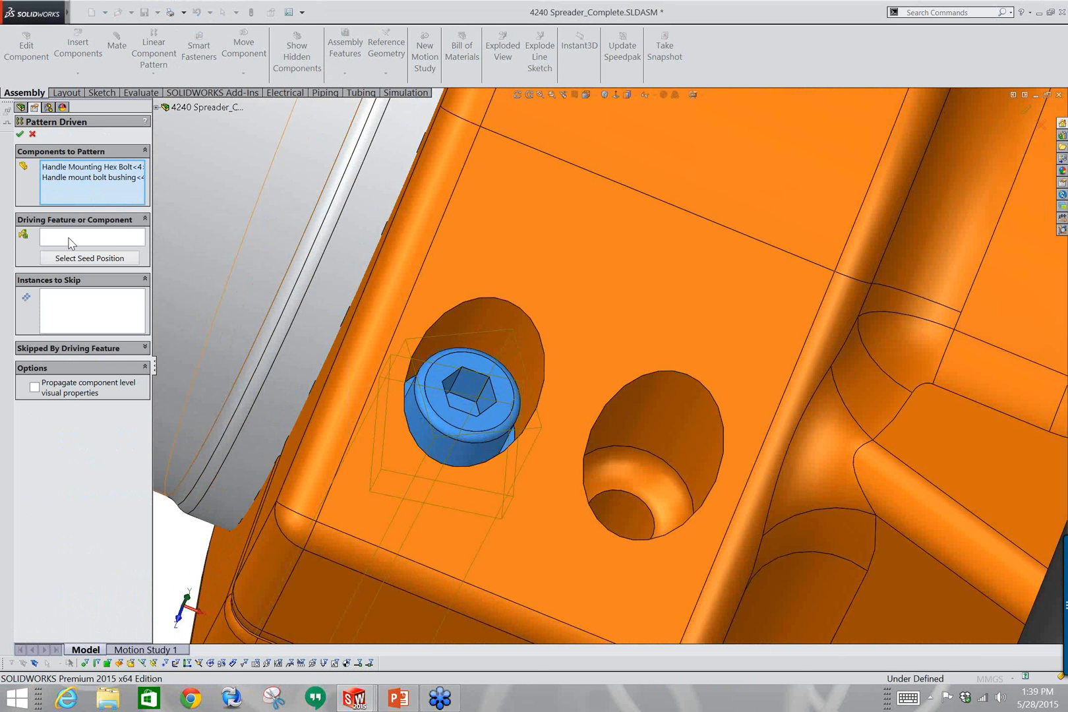
Use the hole pattern of Yoke Half<3>, selected at the empty hole beside the bolt, as the driving feature.
click(73, 239)
click(683, 425)
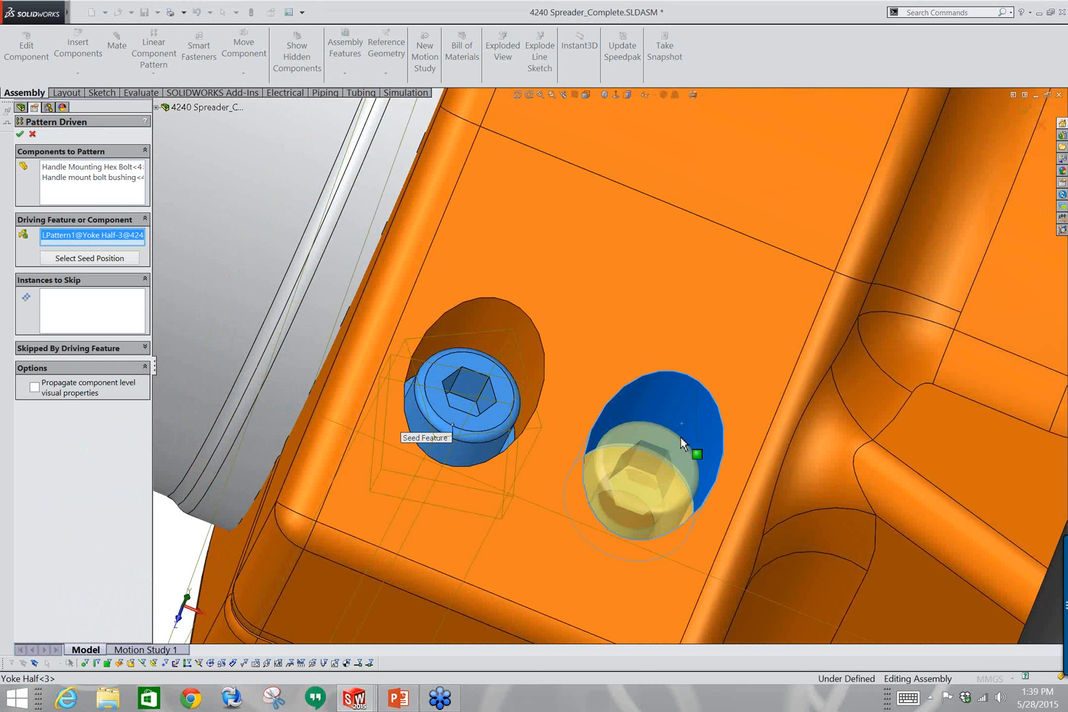
scroll(680, 438, up, 6)
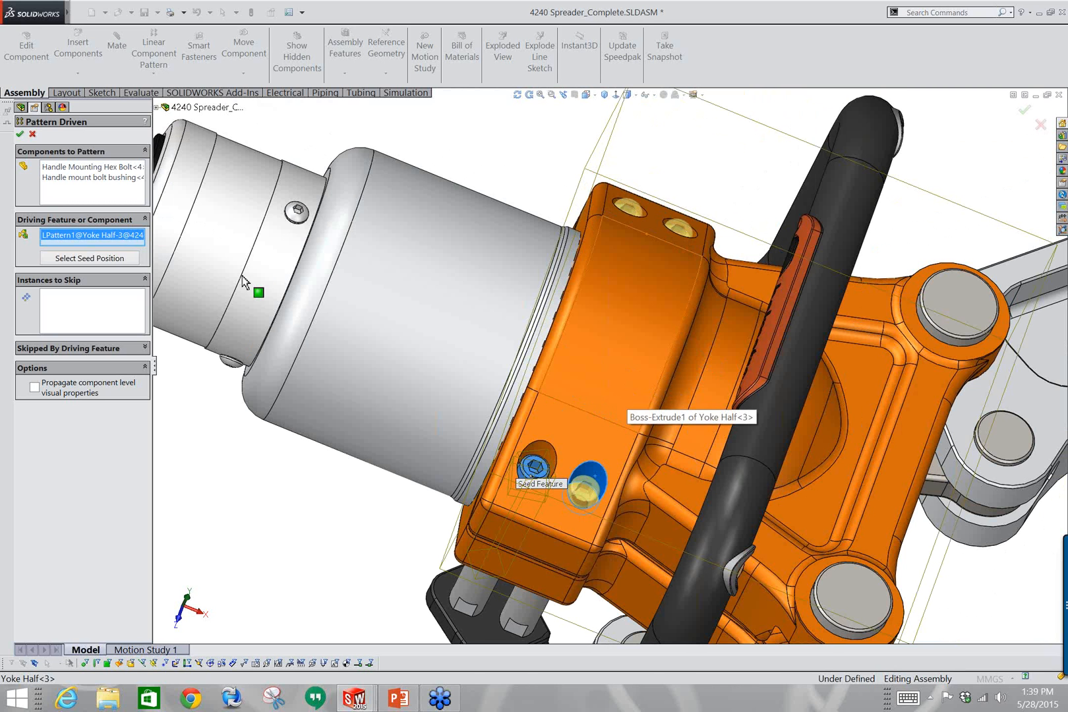
Confirm the pattern driven component pattern of the hex bolt and bushing on the yoke's hole pattern.
click(20, 135)
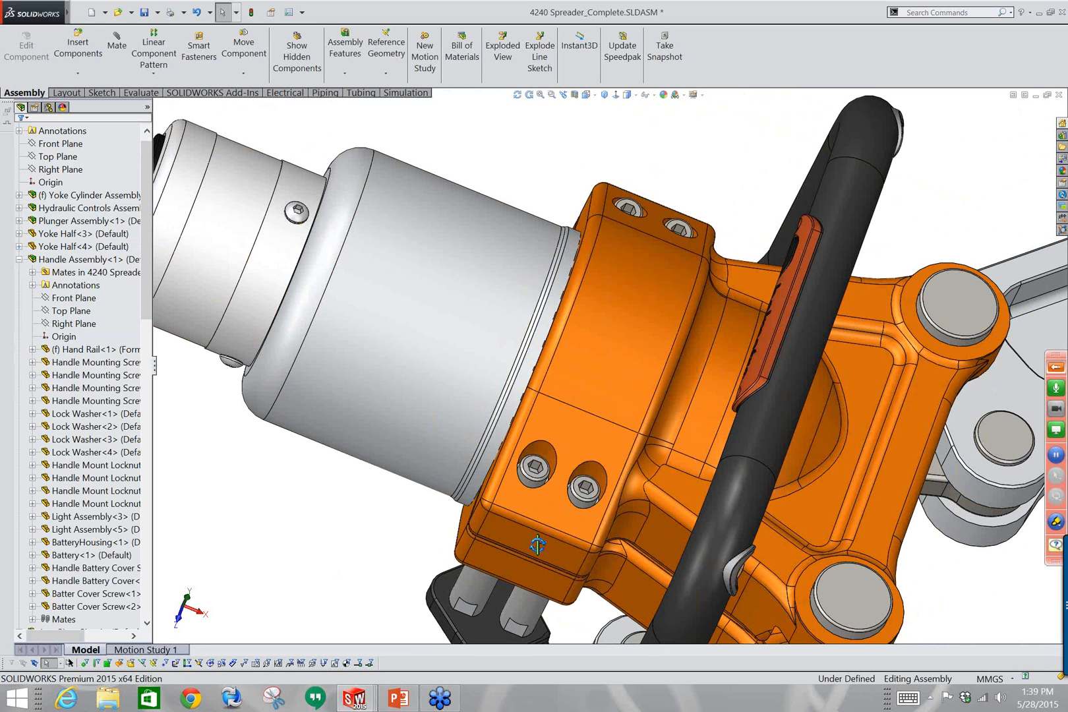
middle_drag(423, 483, 659, 427)
middle_drag(588, 560, 583, 560)
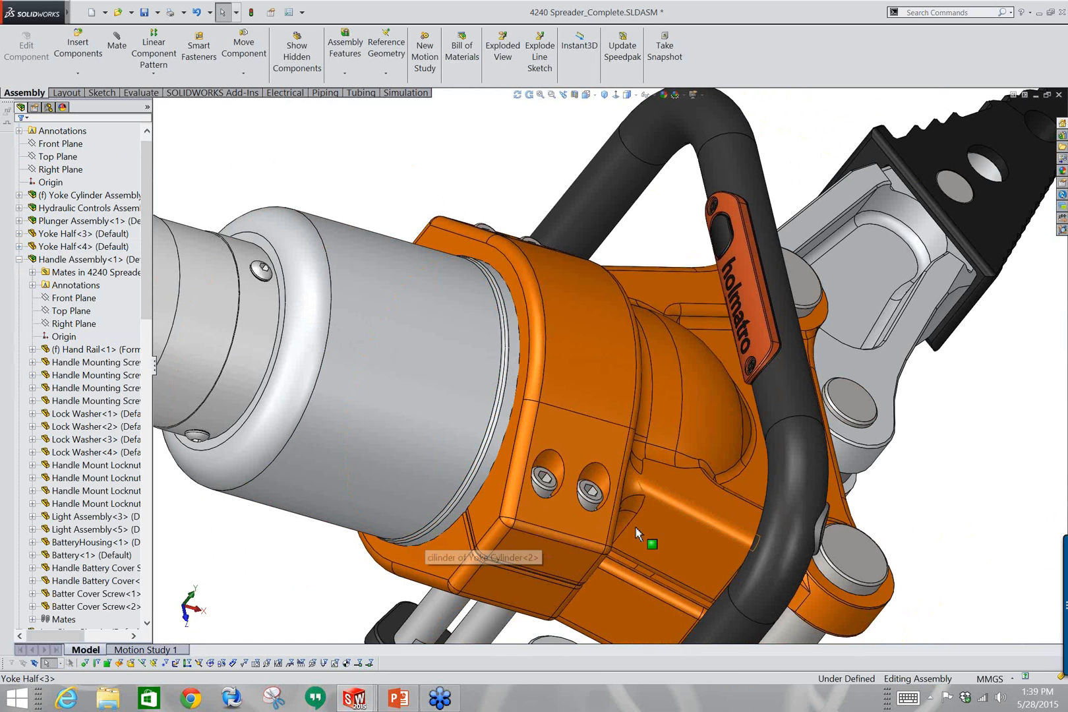
Open the Yoke Half<3> part from the assembly in its own window.
click(593, 448)
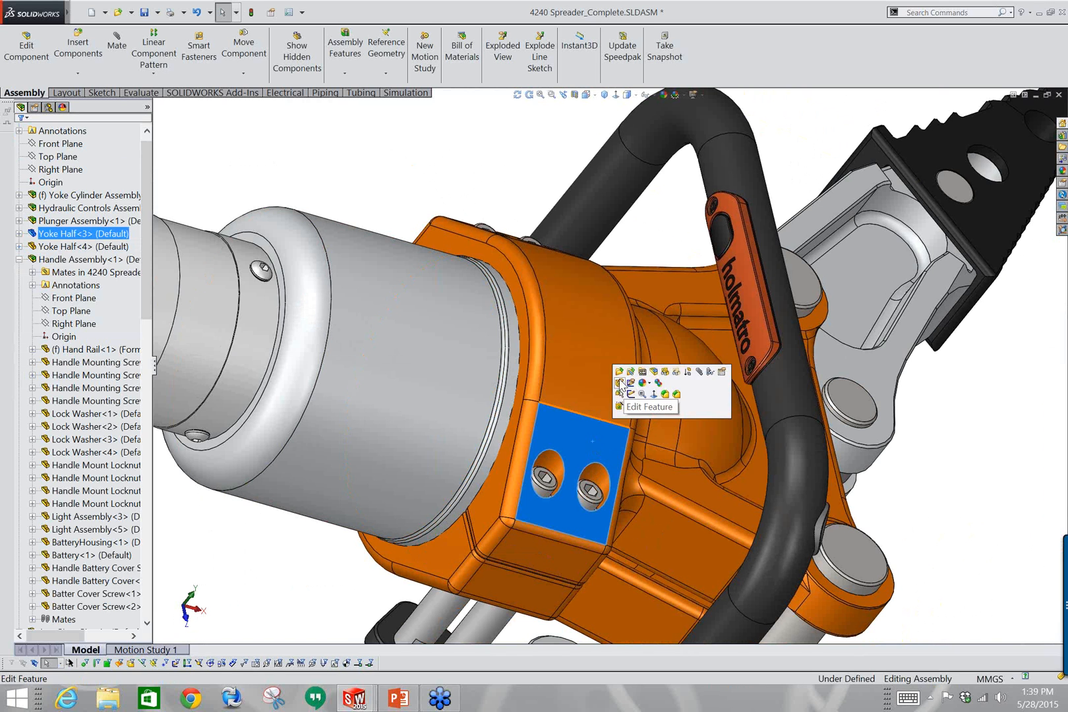
click(617, 372)
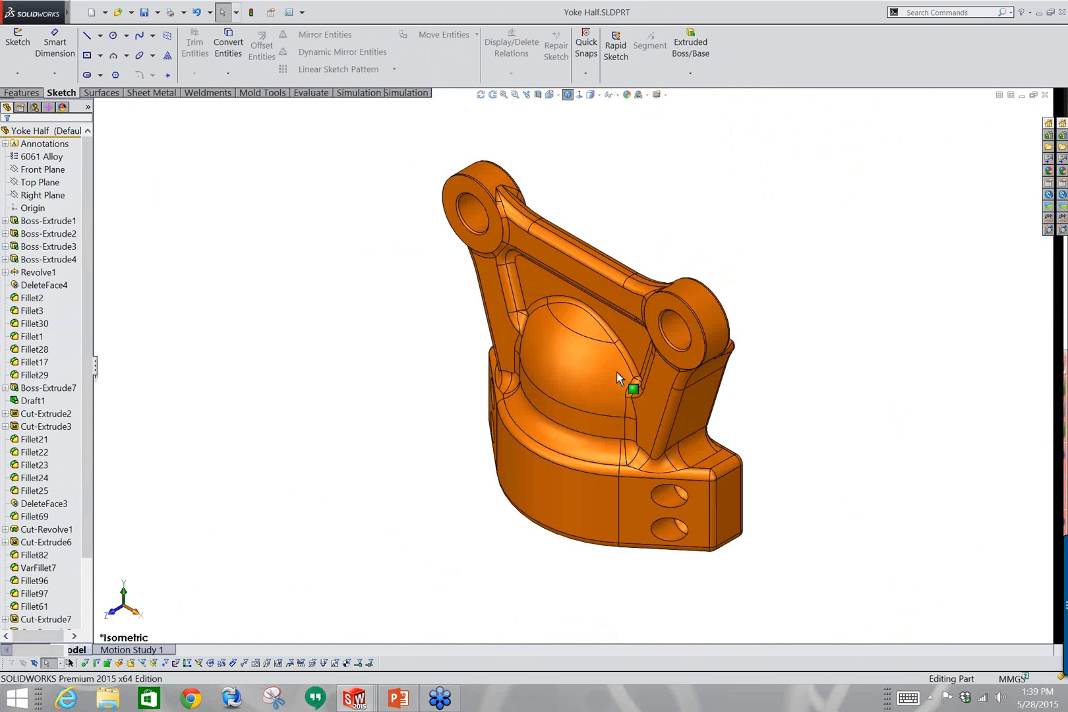
middle_drag(581, 506, 661, 382)
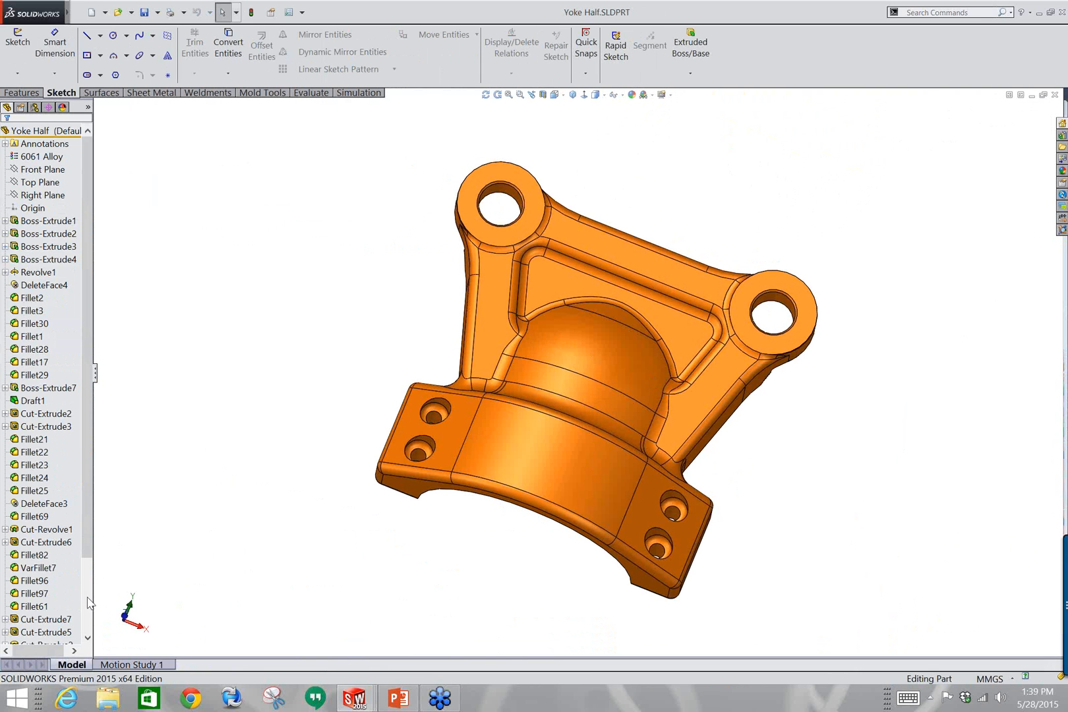
Edit the bolt holes' linear pattern LPattern1, setting Direction 1 to 20 mm spacing and 3 instances.
scroll(89, 602, down, 3)
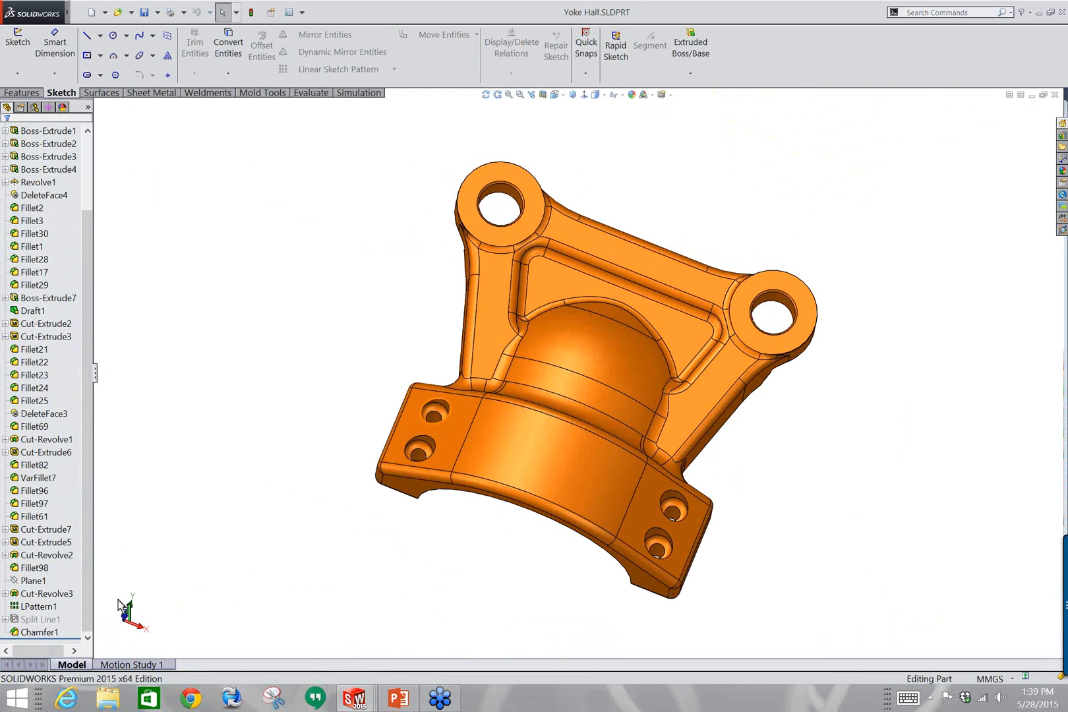
click(439, 410)
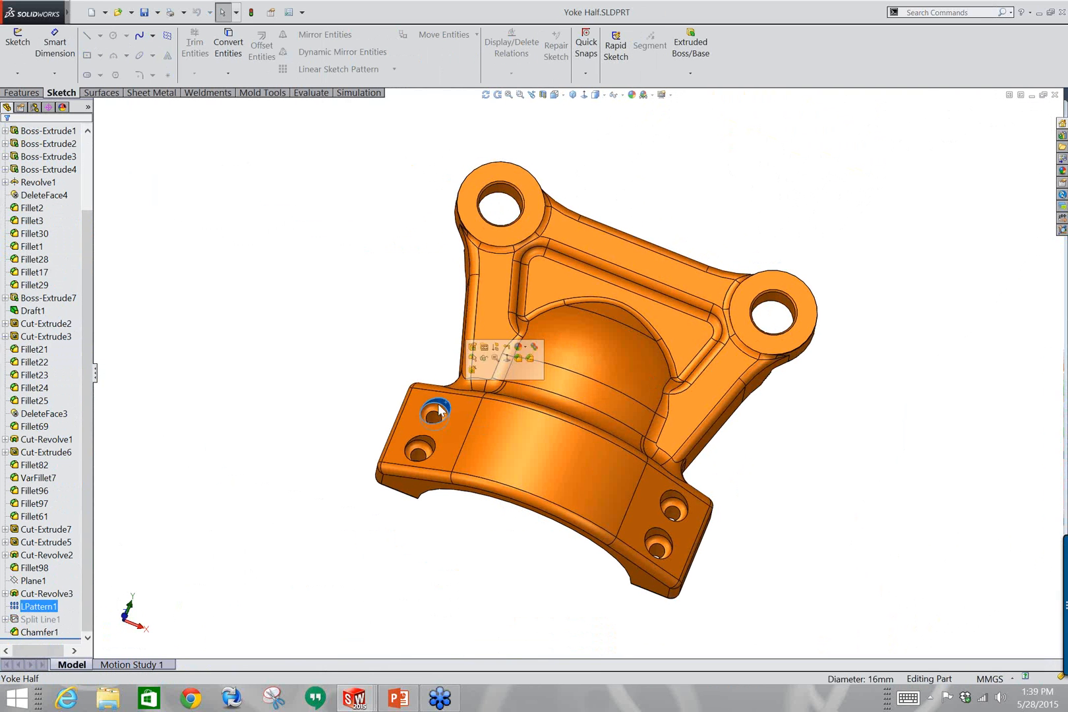
click(19, 609)
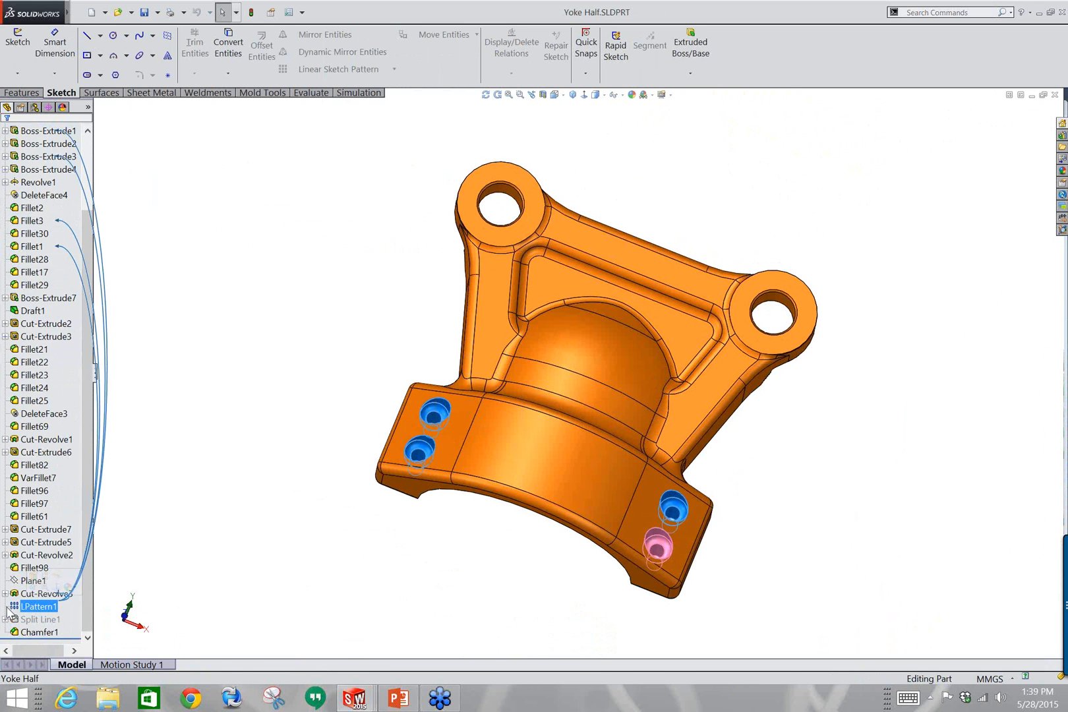
right_click(19, 608)
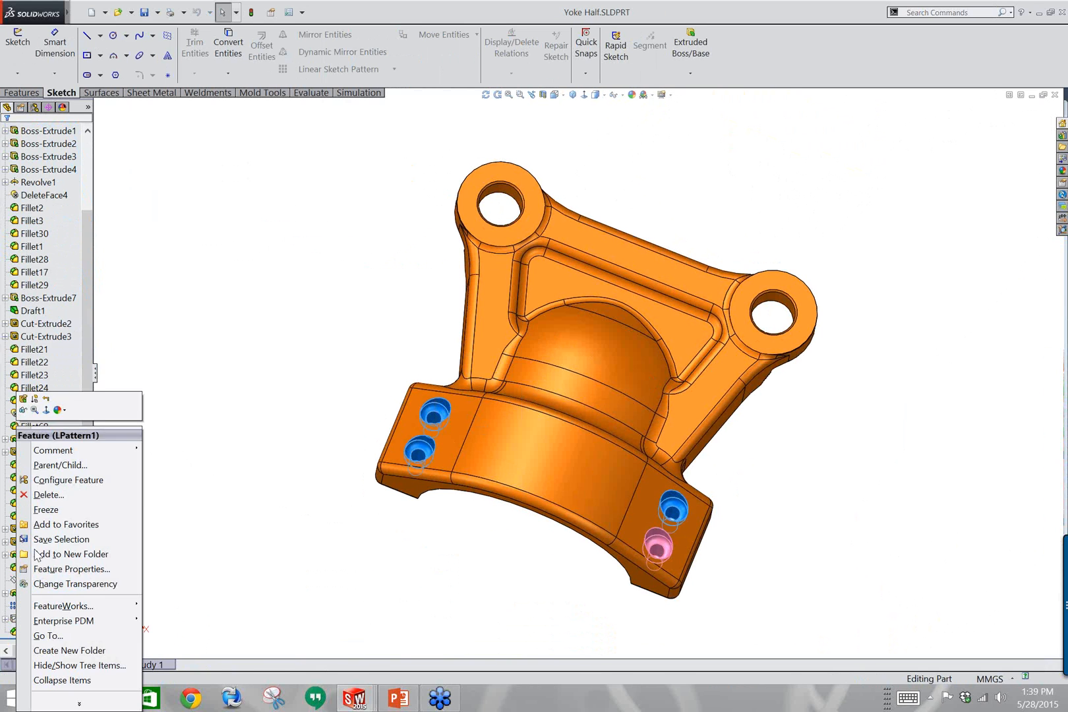
click(23, 400)
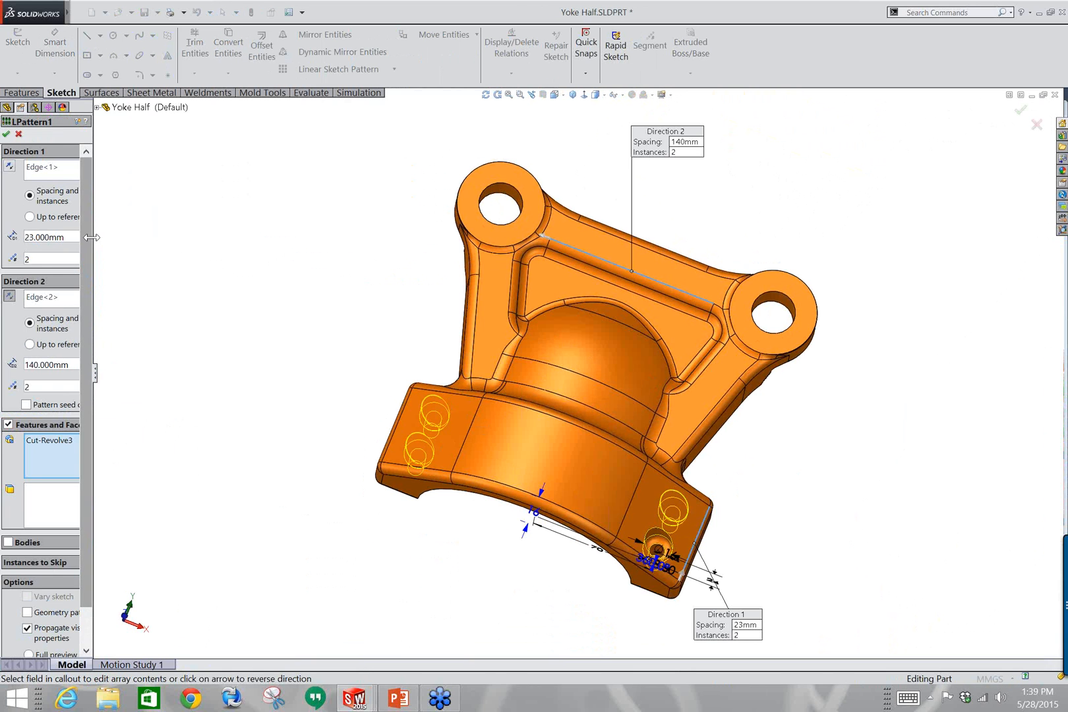
drag(92, 238, 191, 238)
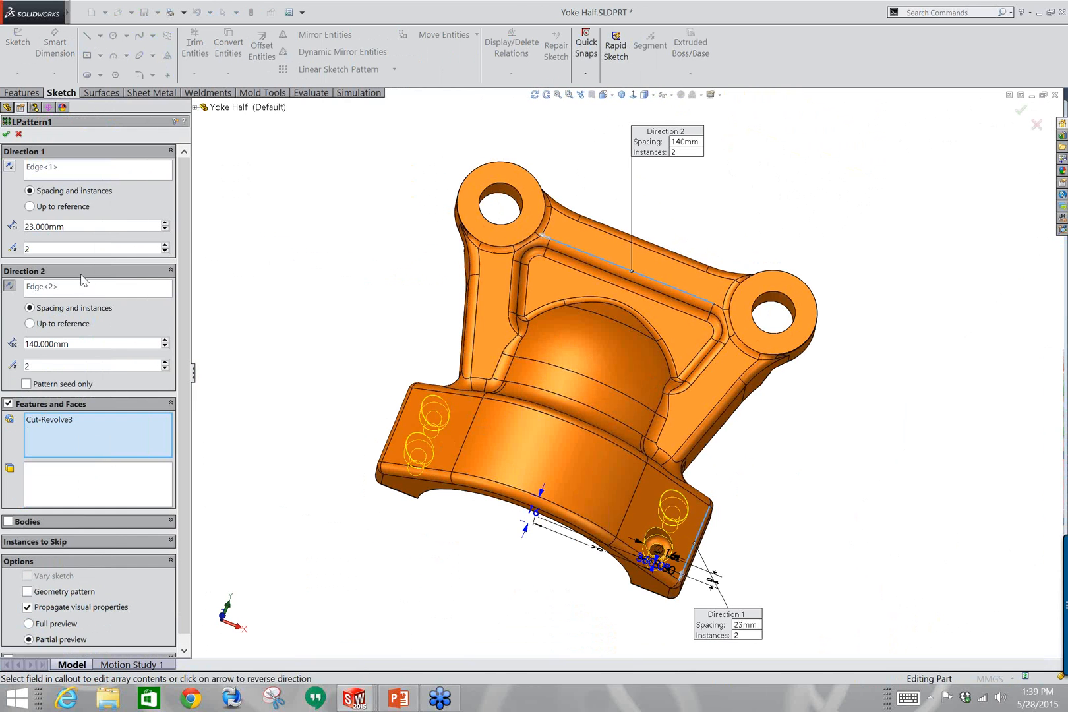
double_click(54, 227)
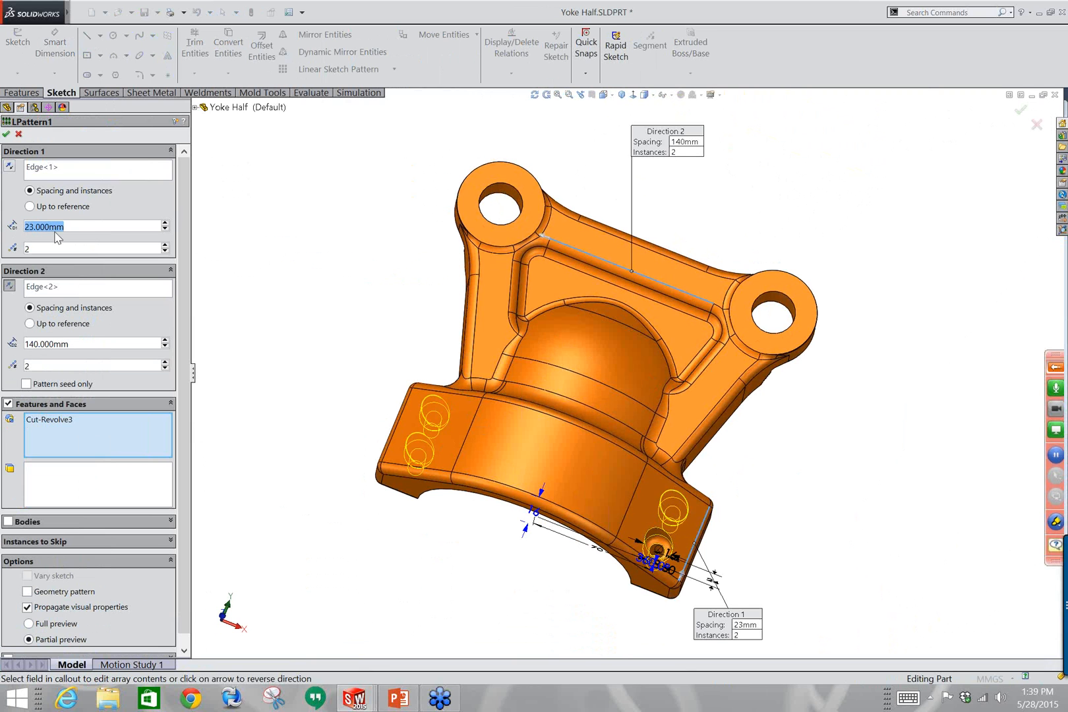
text(20)
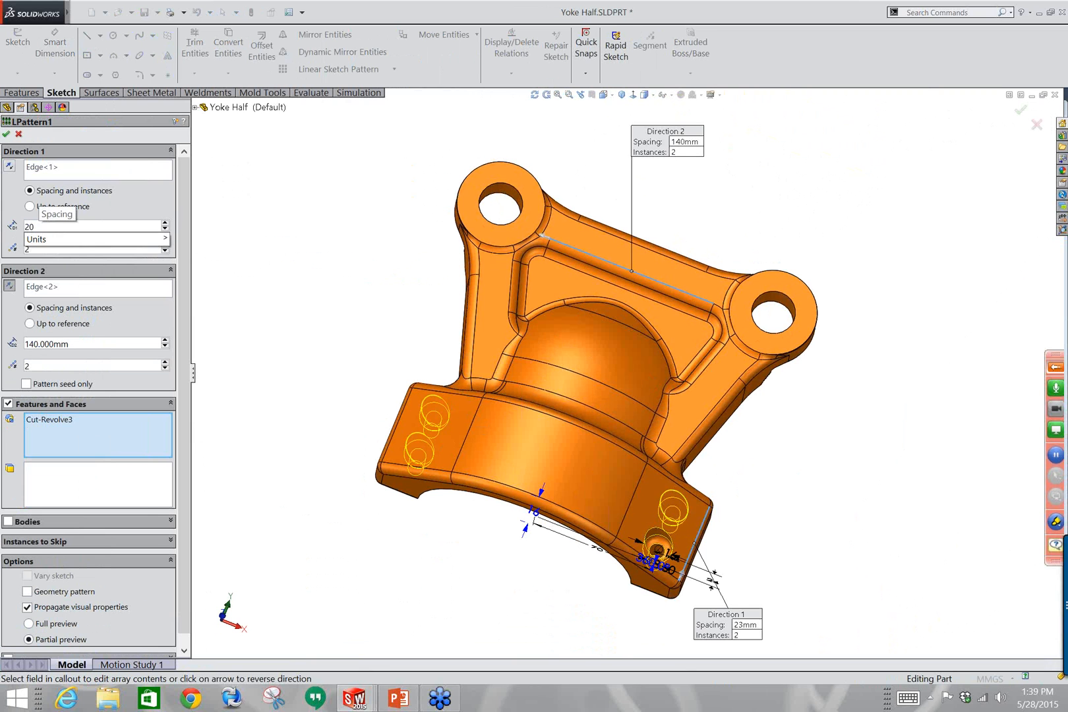
key(Return)
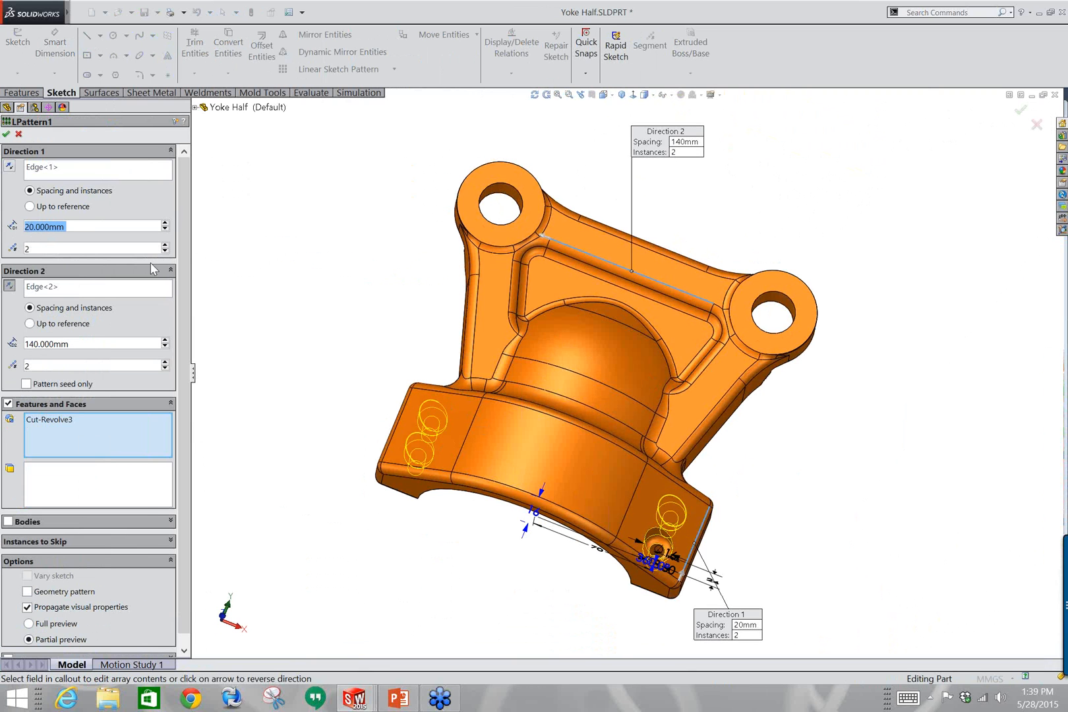
click(165, 244)
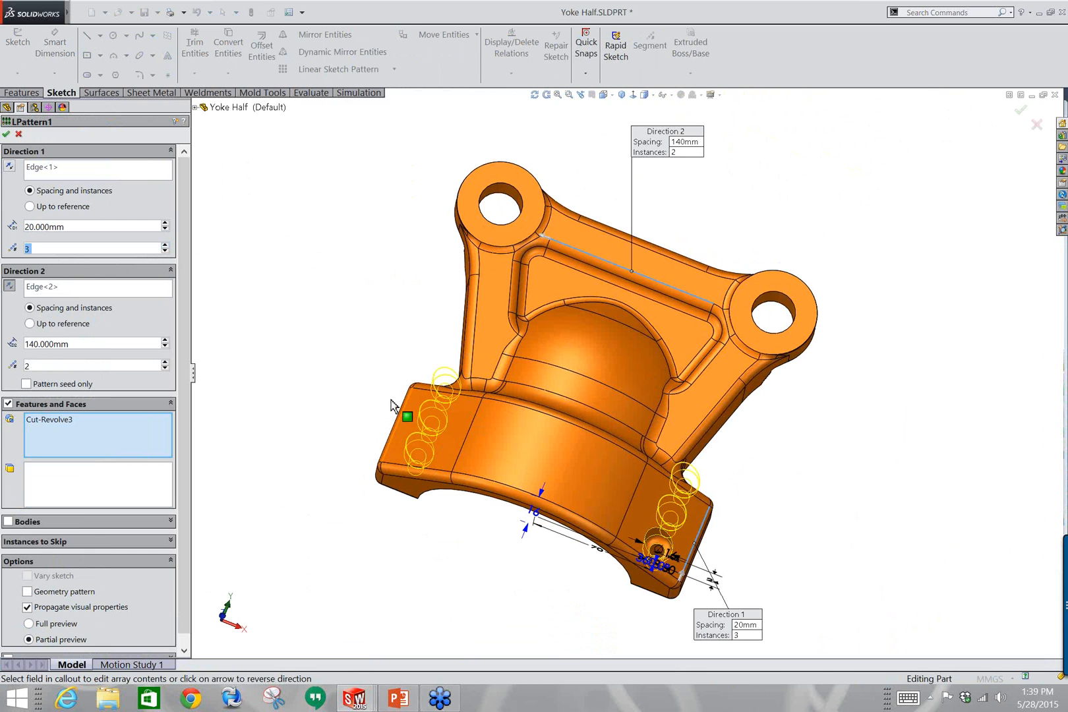
click(6, 135)
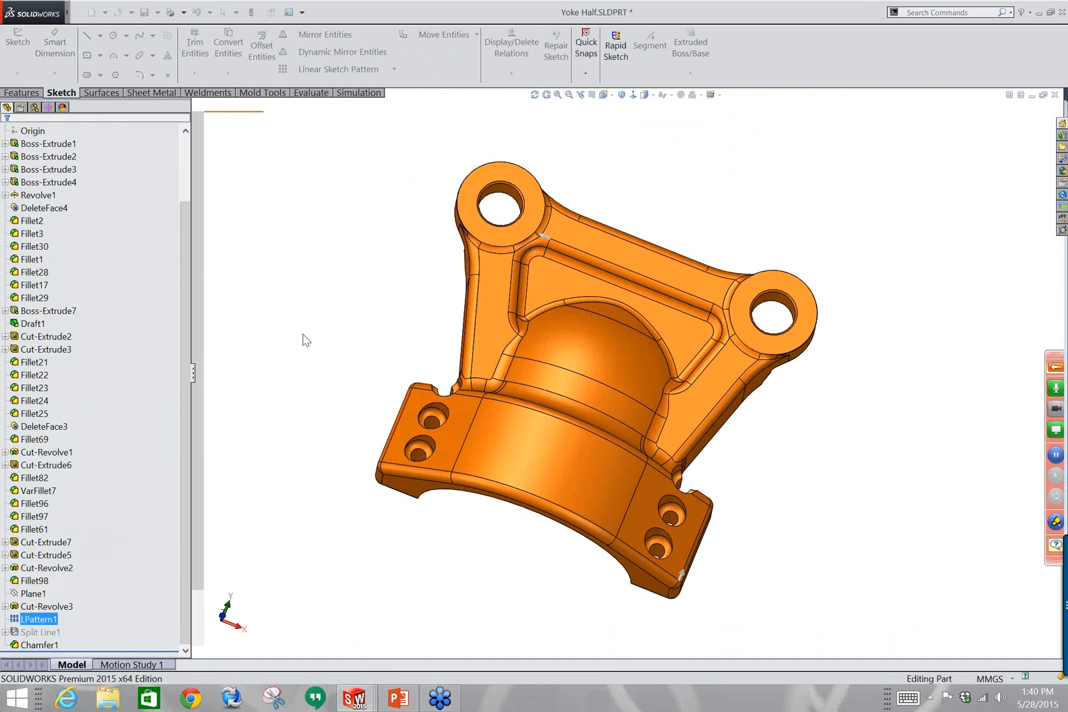
middle_drag(303, 334, 394, 333)
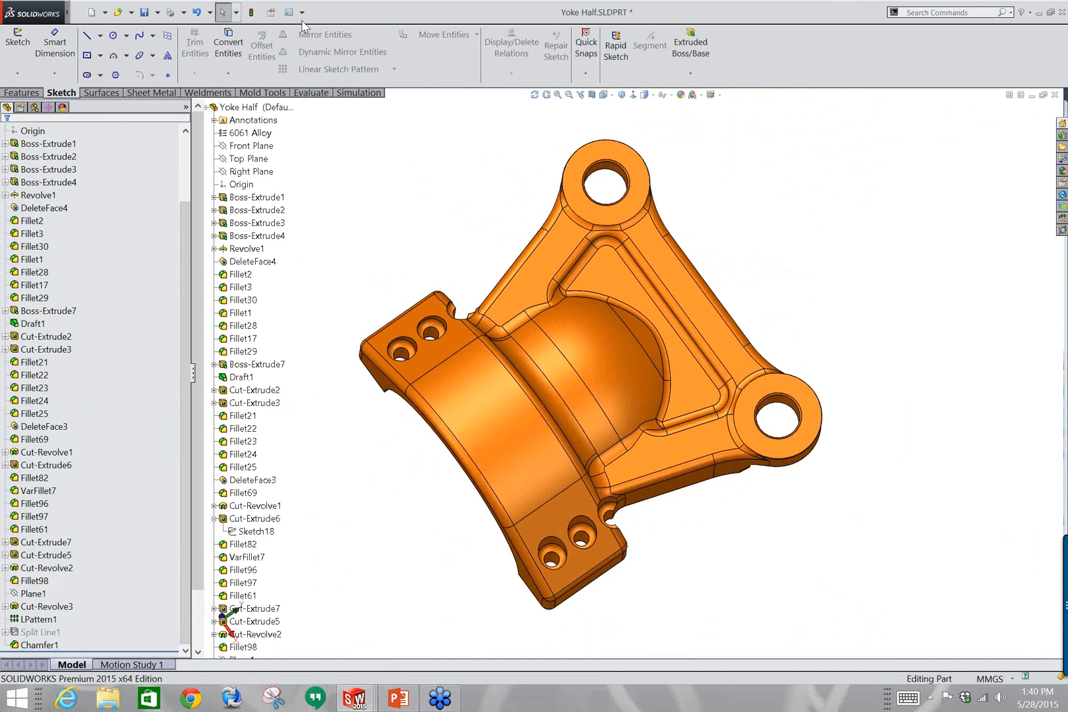
Return to the 4240 Spreader_Complete assembly and examine the patterned bolts in the changed yoke holes.
mouse_move(66, 12)
click(328, 12)
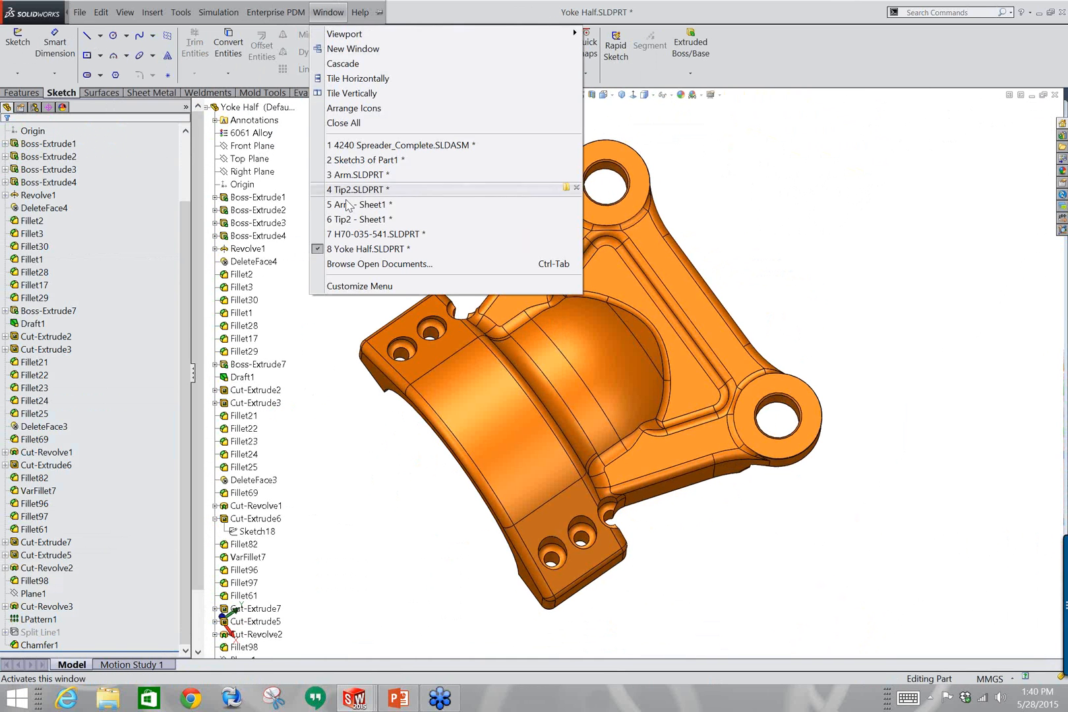
click(370, 146)
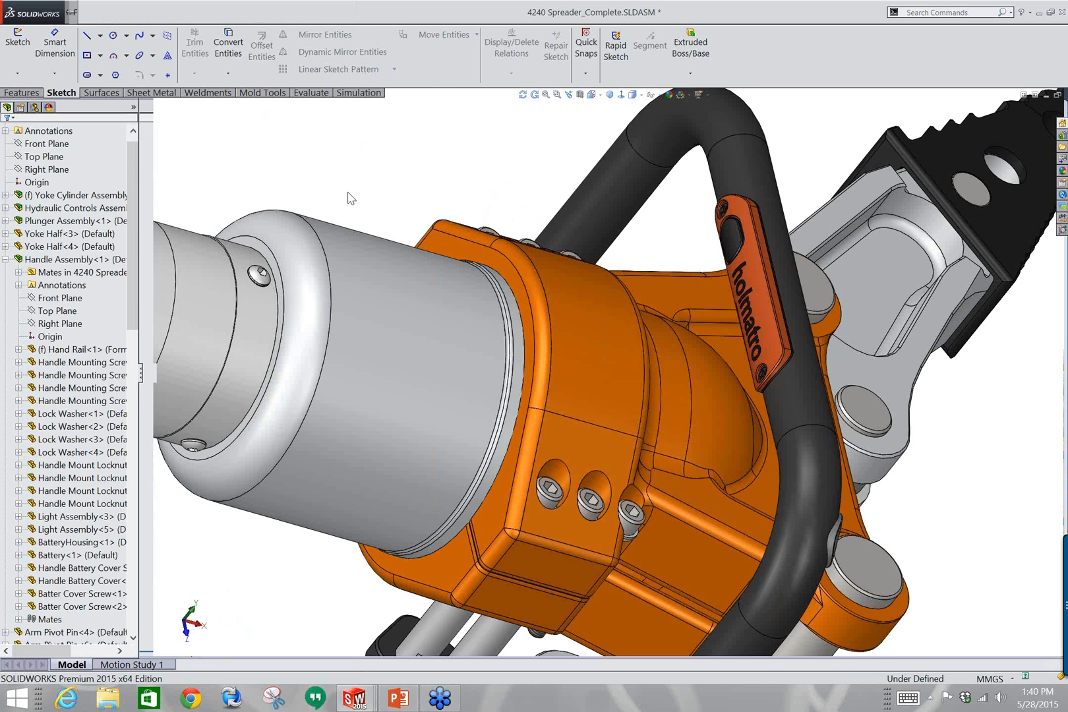
middle_drag(348, 192, 542, 430)
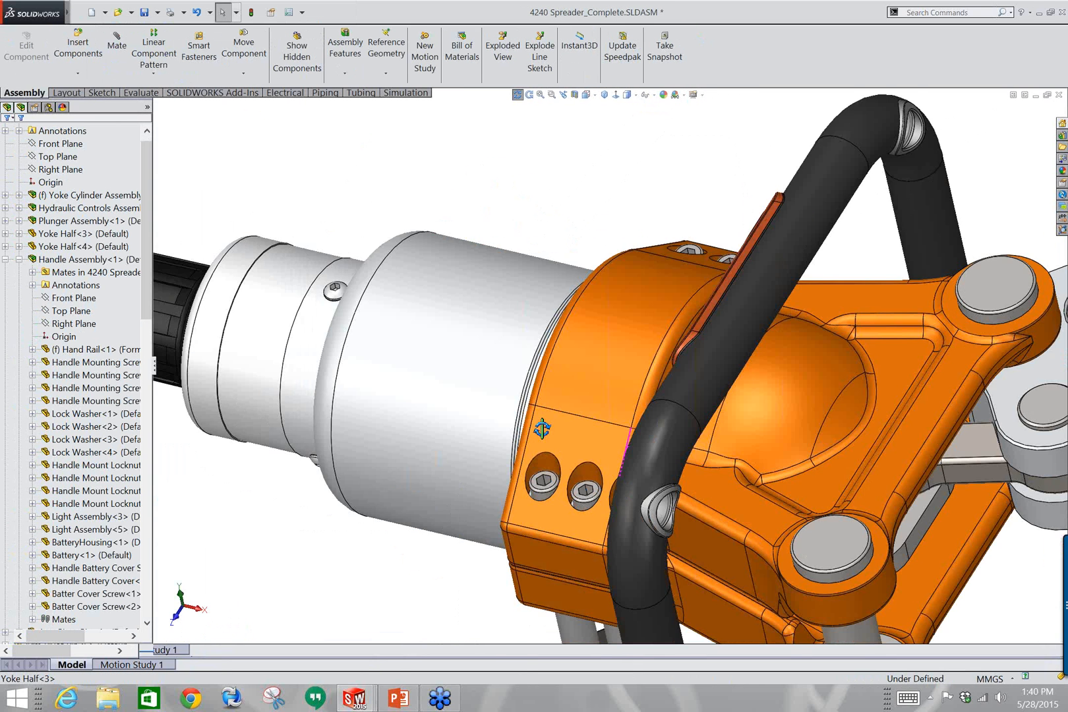
scroll(541, 429, down, 2)
scroll(634, 561, down, 3)
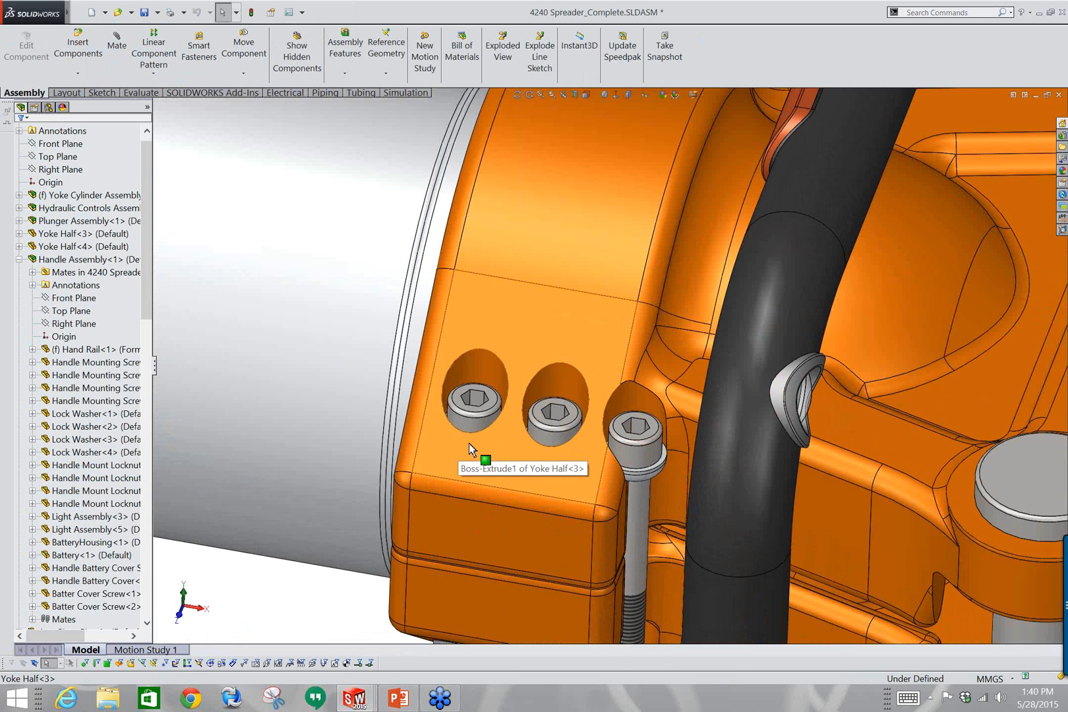
scroll(637, 437, up, 8)
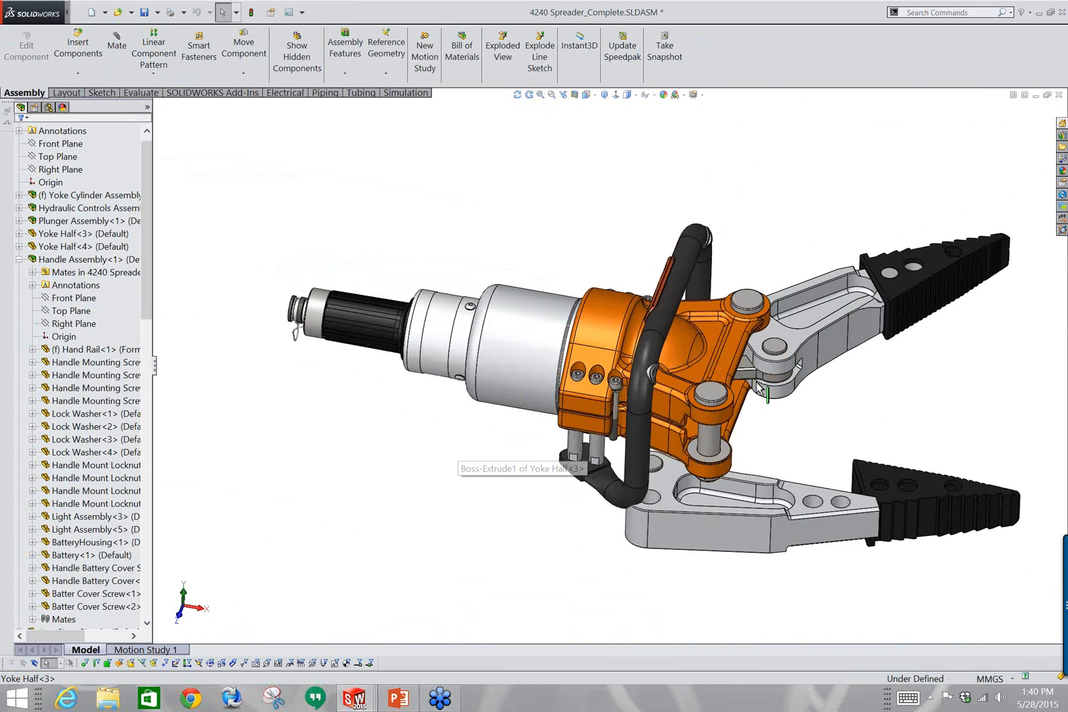
scroll(760, 387, down, 2)
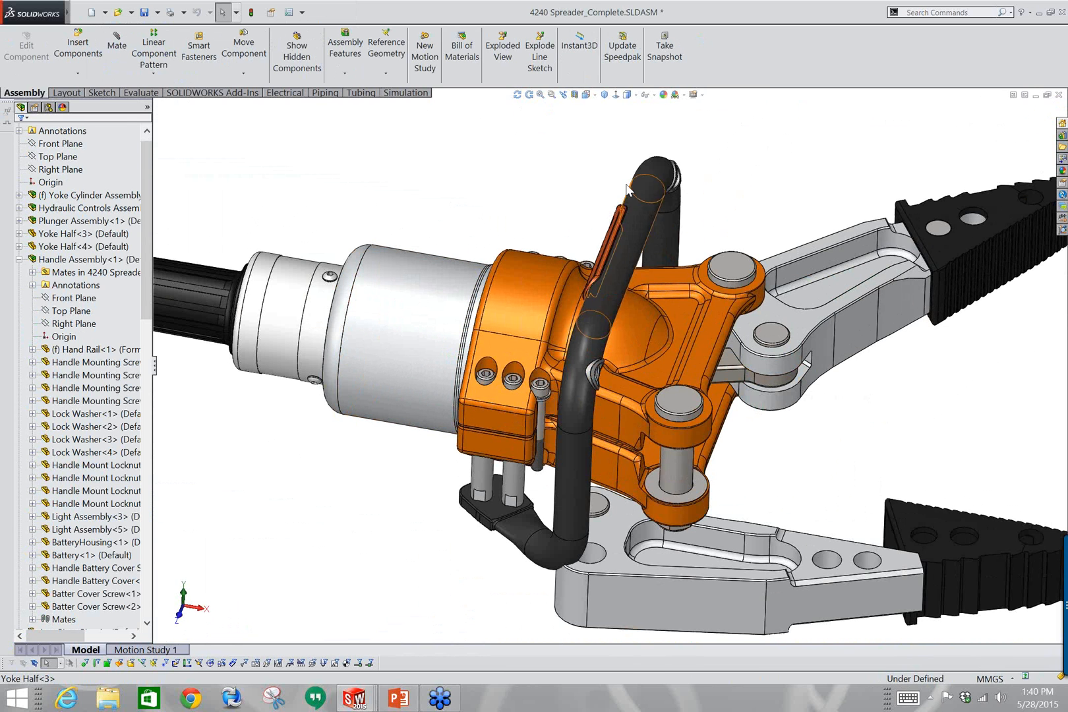
click(574, 95)
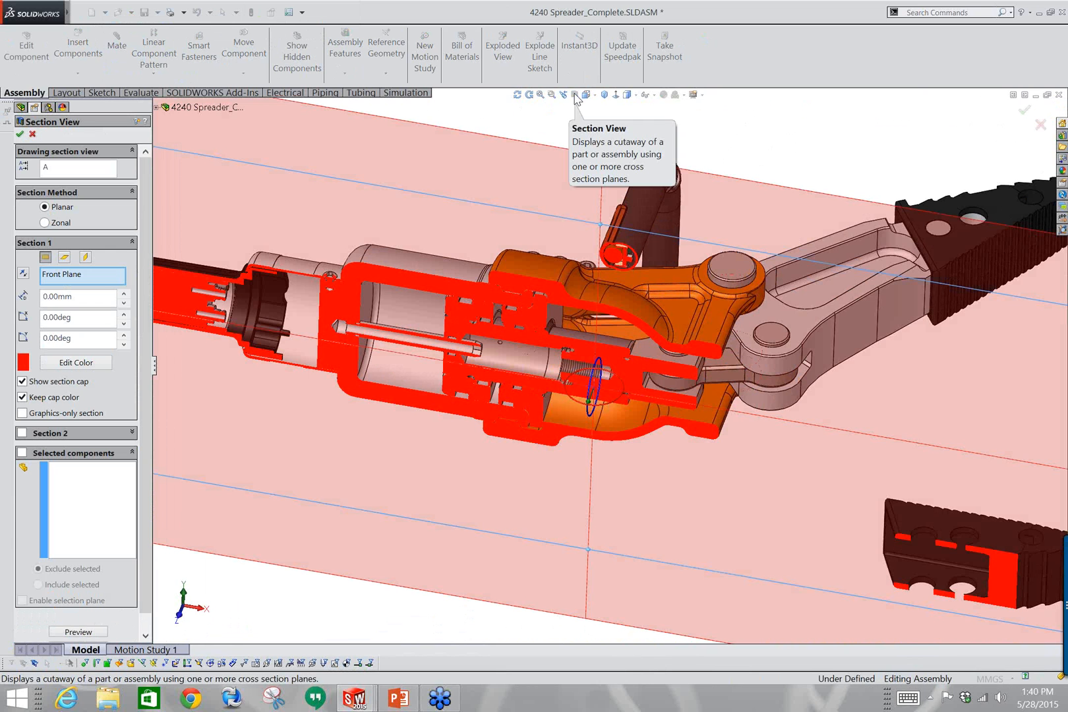
click(33, 135)
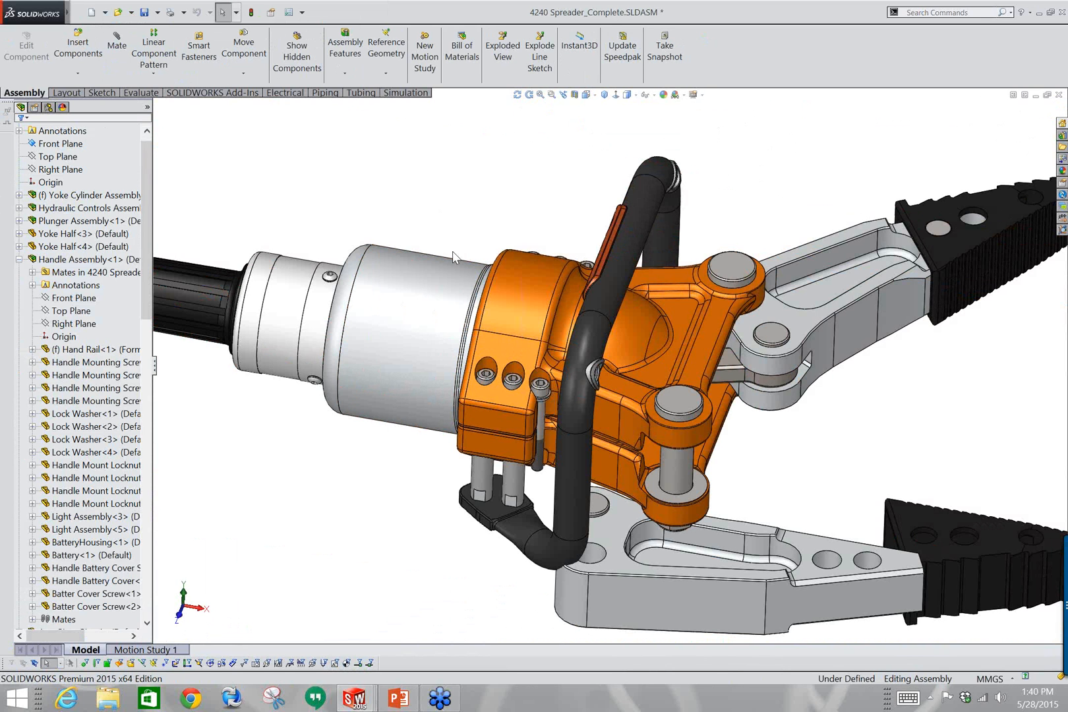
Hide Yoke Cylinder<2> and show it again.
click(406, 315)
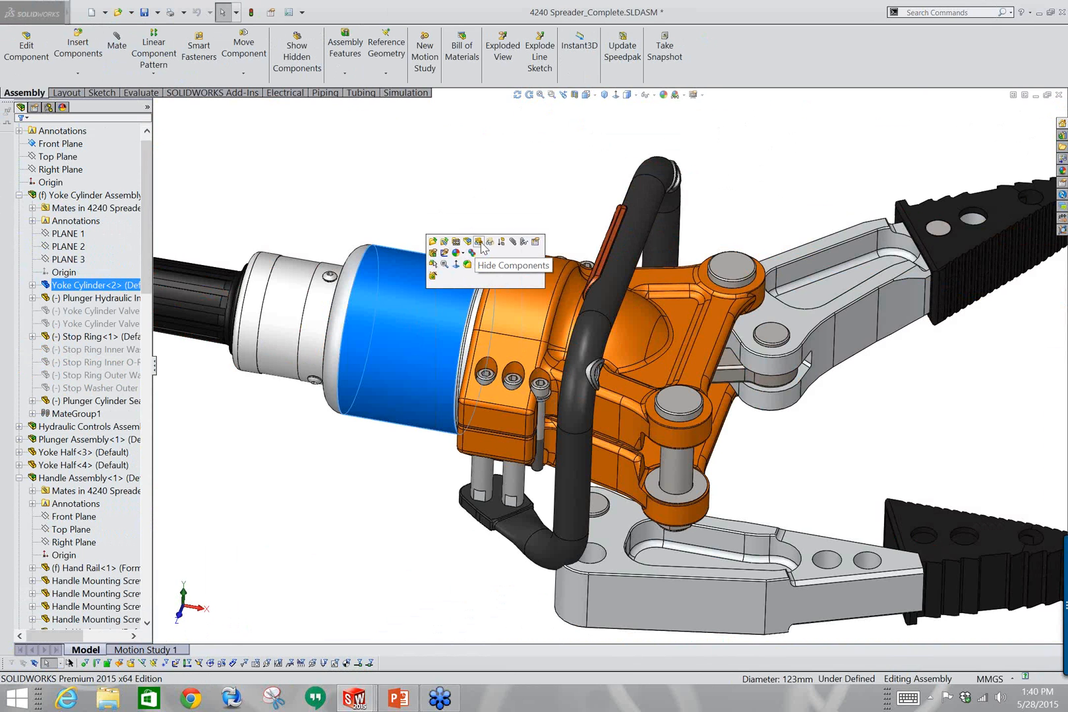
click(479, 242)
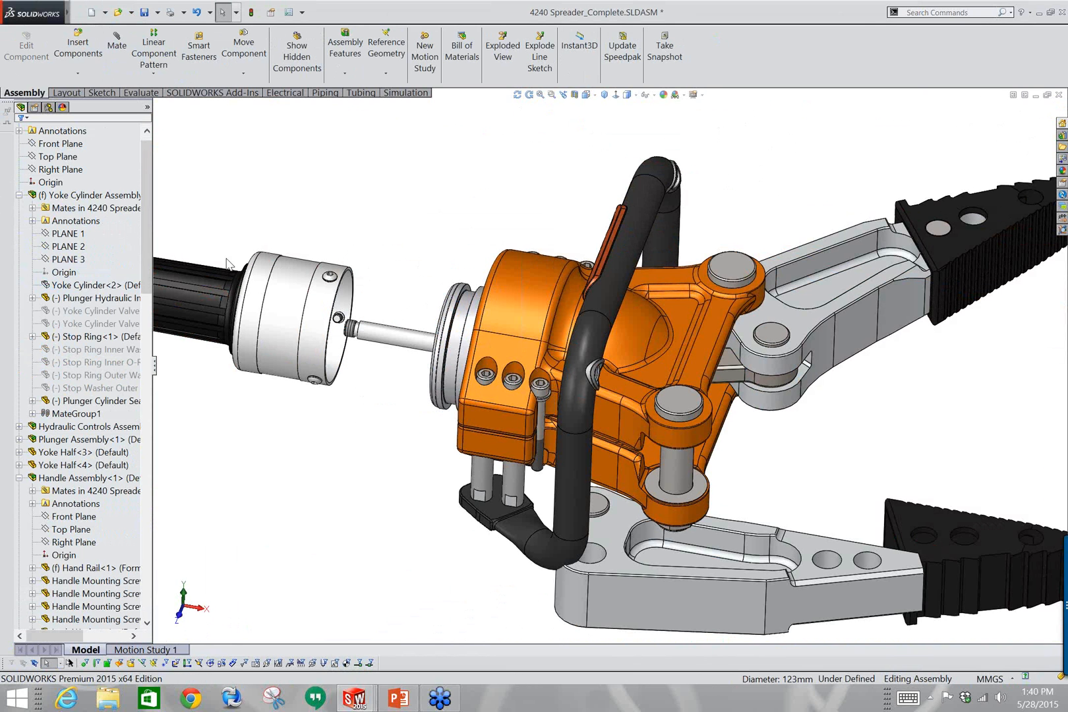
click(68, 259)
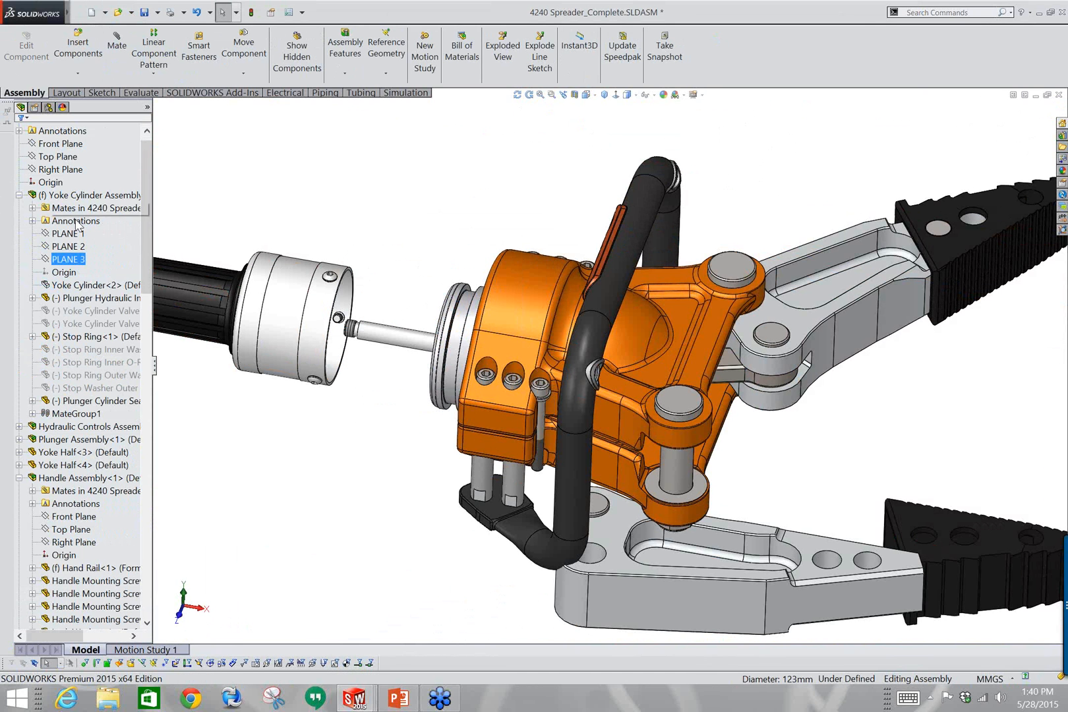
click(86, 284)
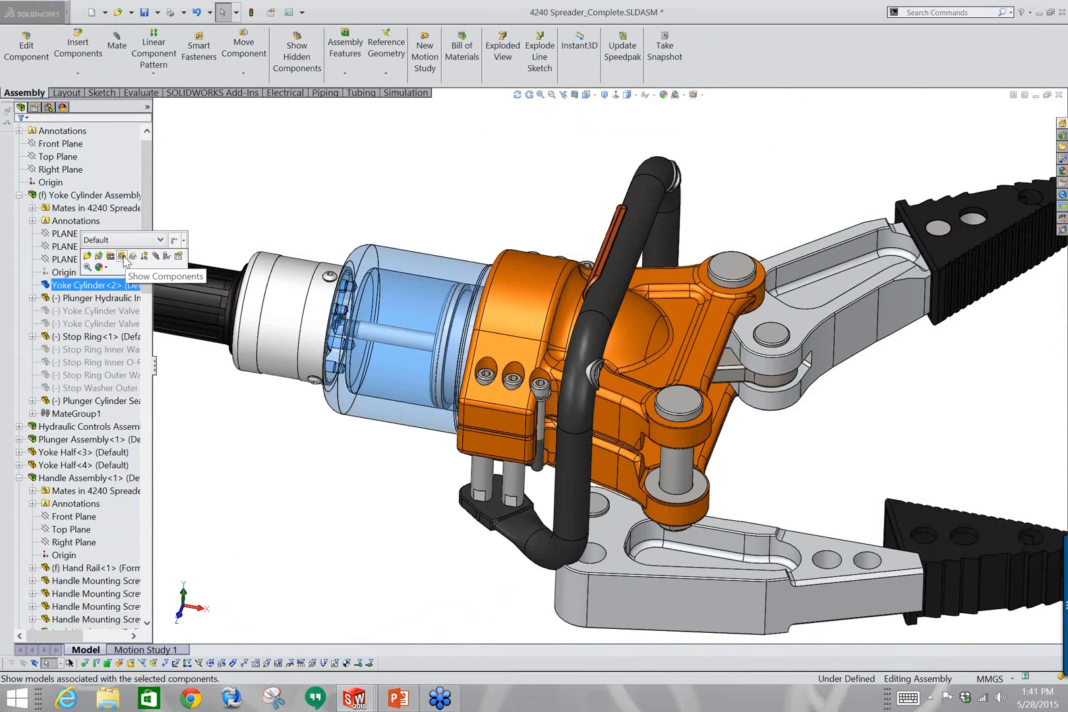
click(133, 258)
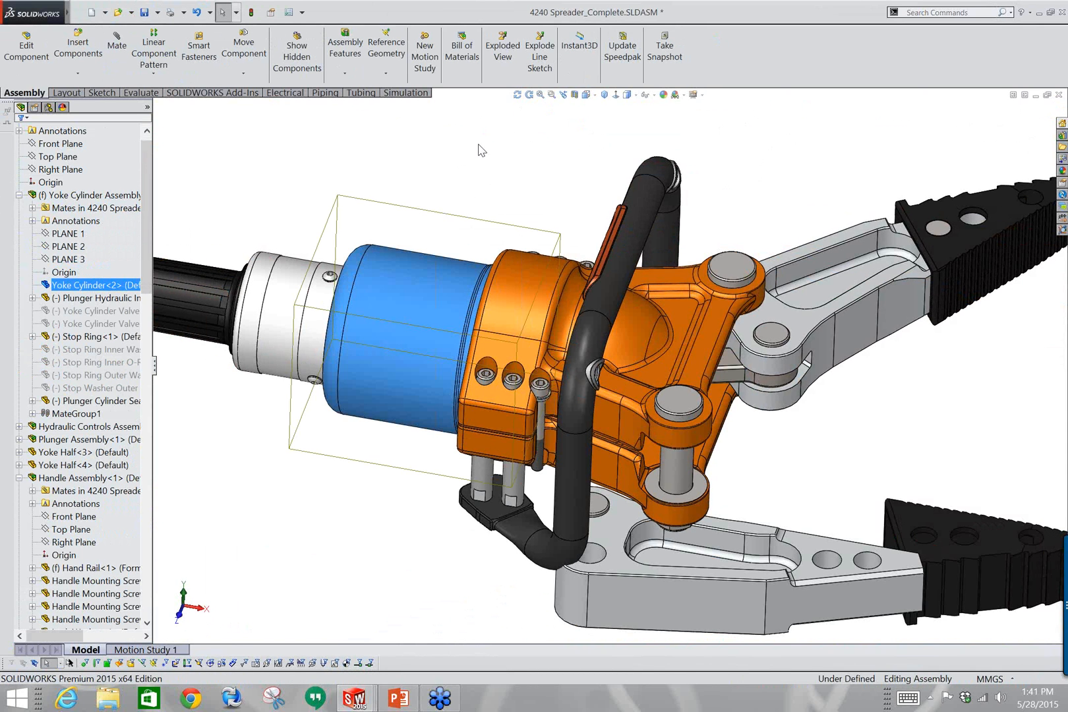
click(486, 146)
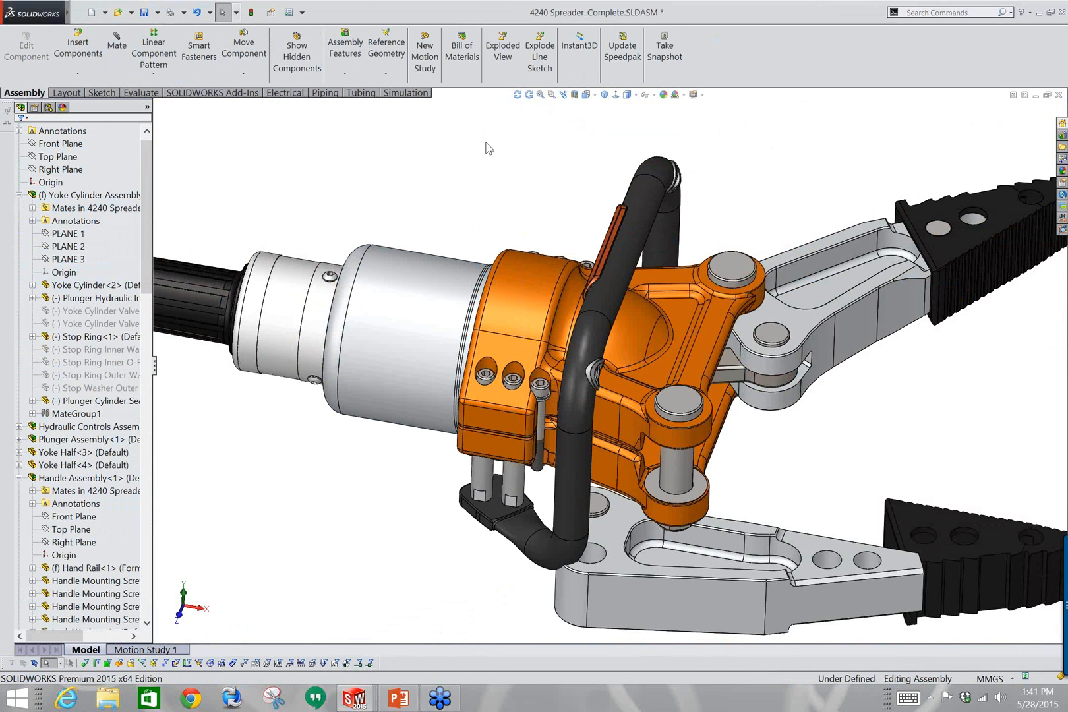
Try box selections in both directions over the yoke cylinder area and clear the selection.
drag(487, 142, 394, 343)
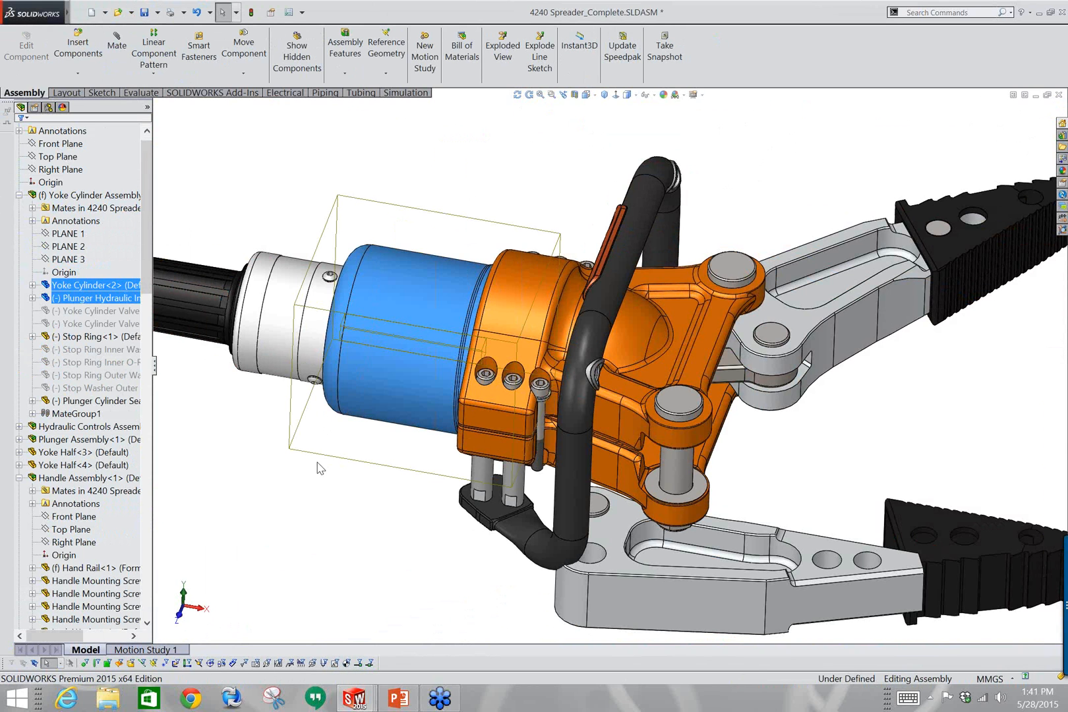
drag(331, 458, 397, 411)
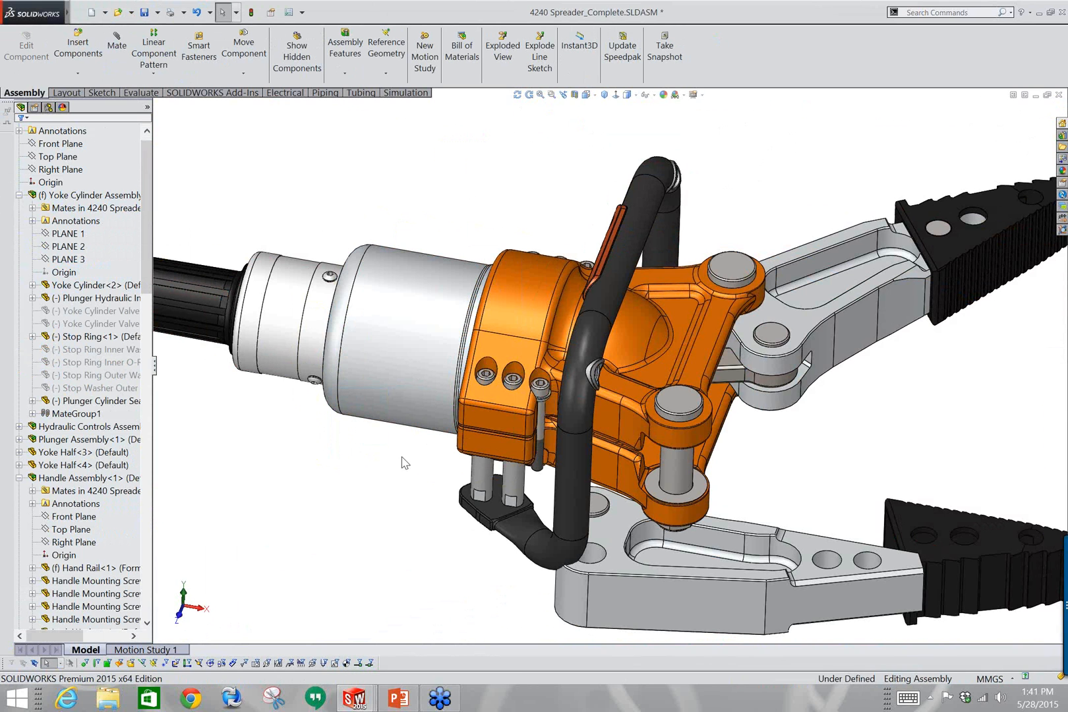
drag(408, 347, 352, 448)
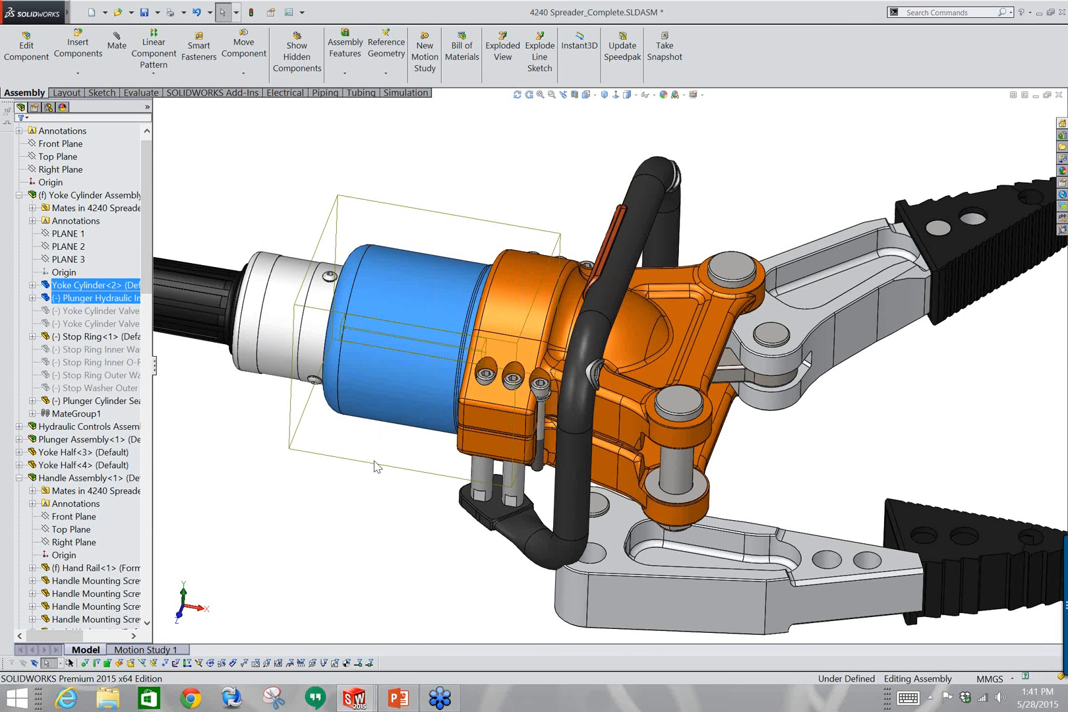
click(405, 201)
drag(501, 175, 462, 228)
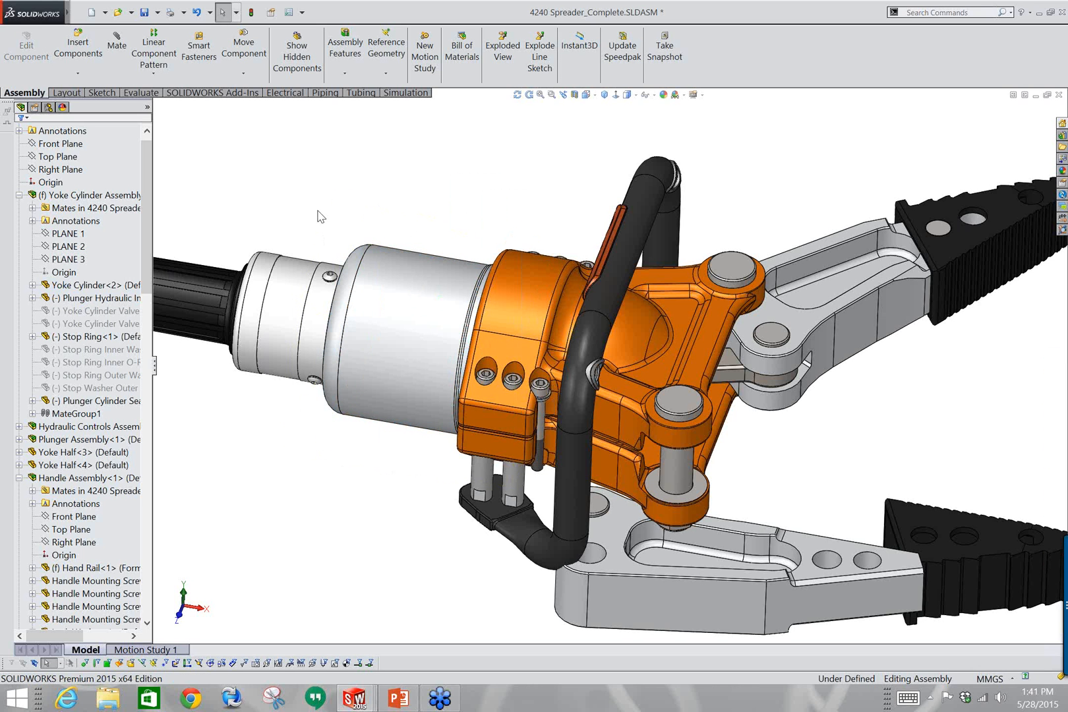
Hide the Hydraulic Control Valve Casing behind the yoke cylinder and clear the selection.
key(alt)
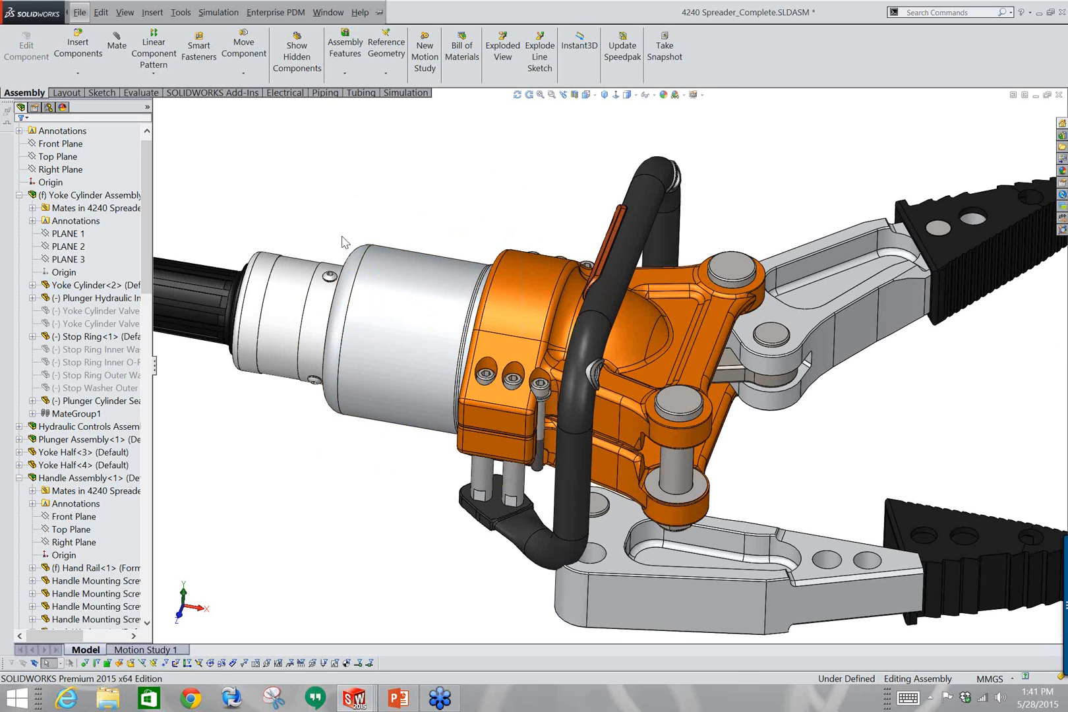
click(294, 275)
click(283, 216)
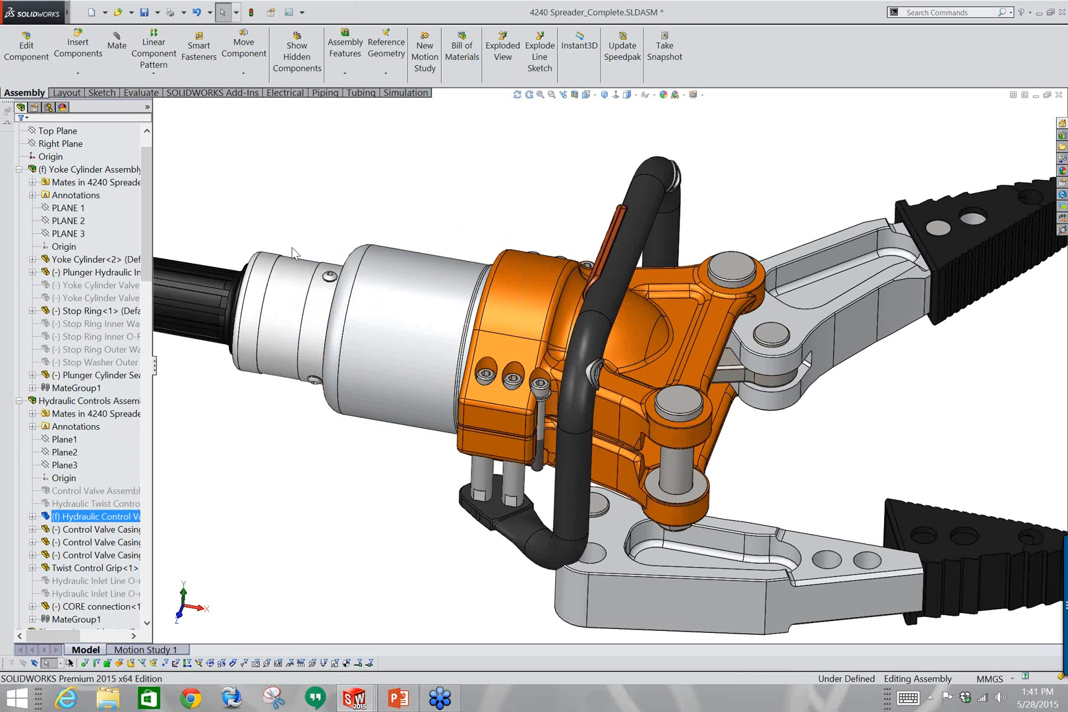
click(293, 271)
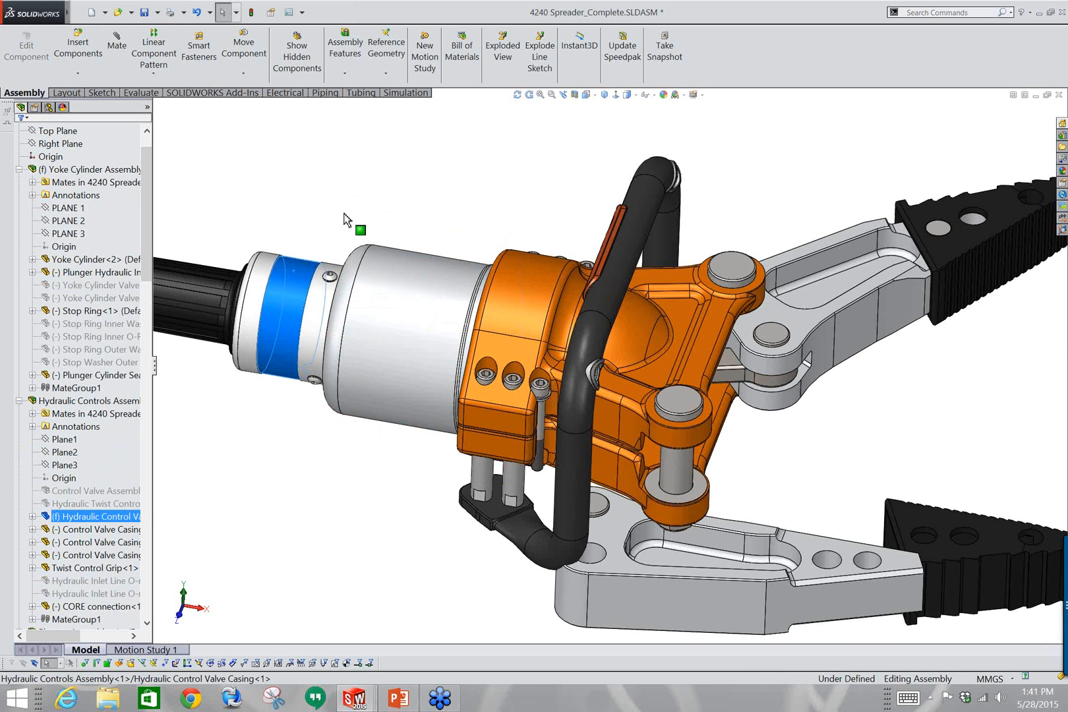
right_click(300, 273)
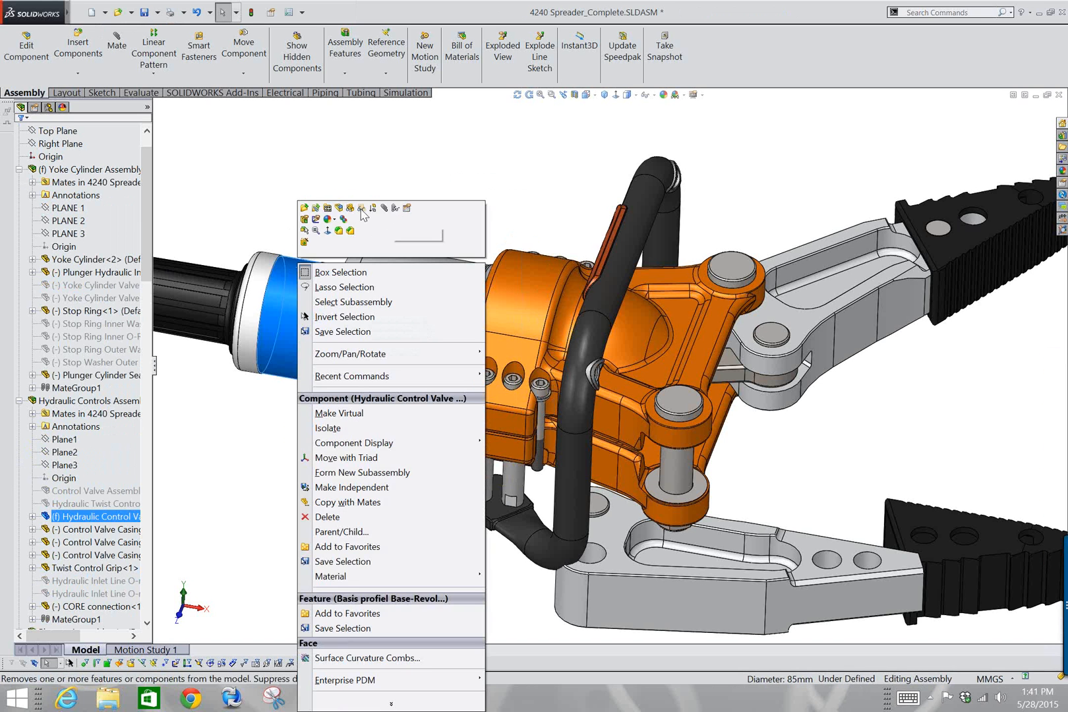
click(349, 230)
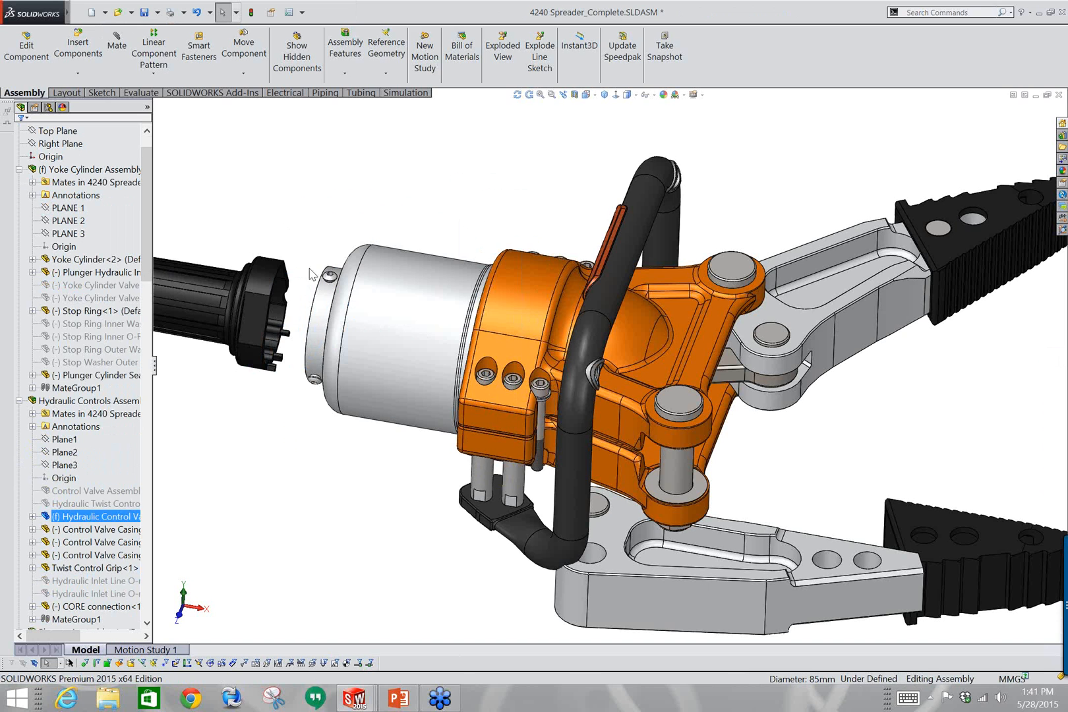
click(462, 244)
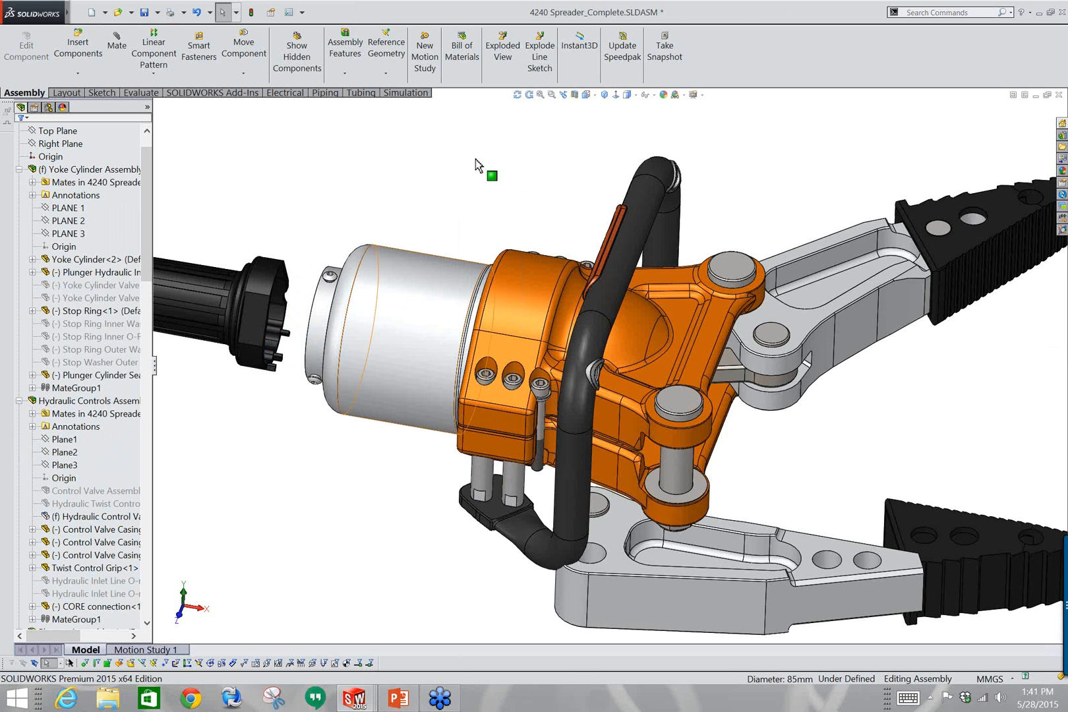
Search the system options for "trans", view the Performance transparency settings, and close the options without changes.
click(290, 13)
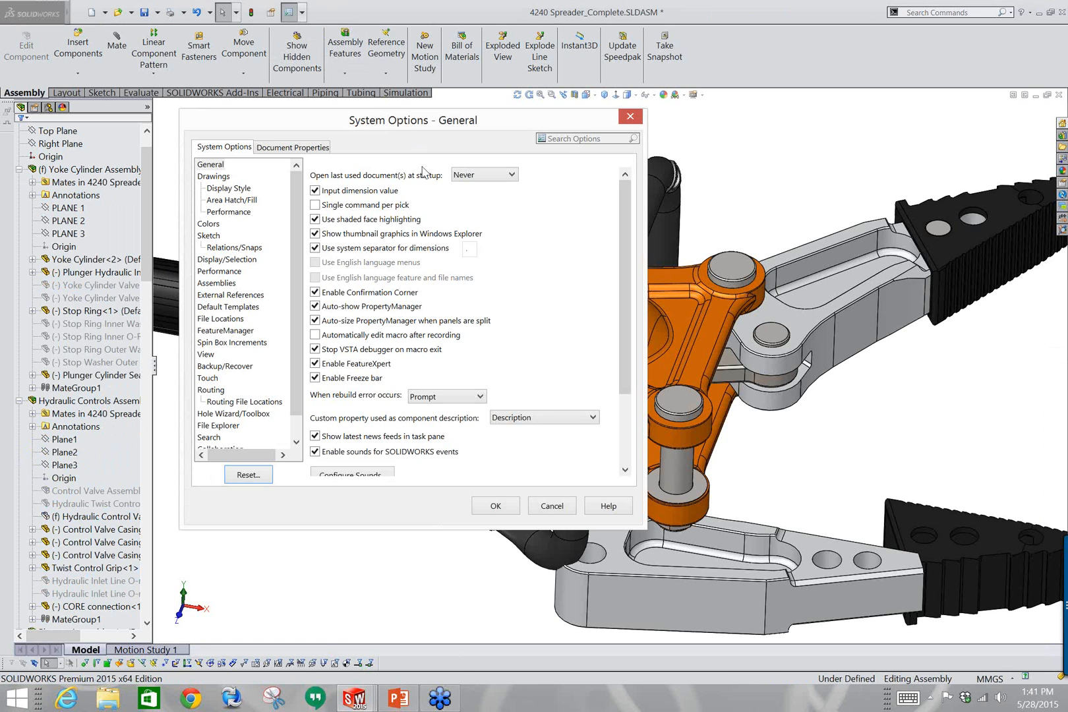
click(569, 139)
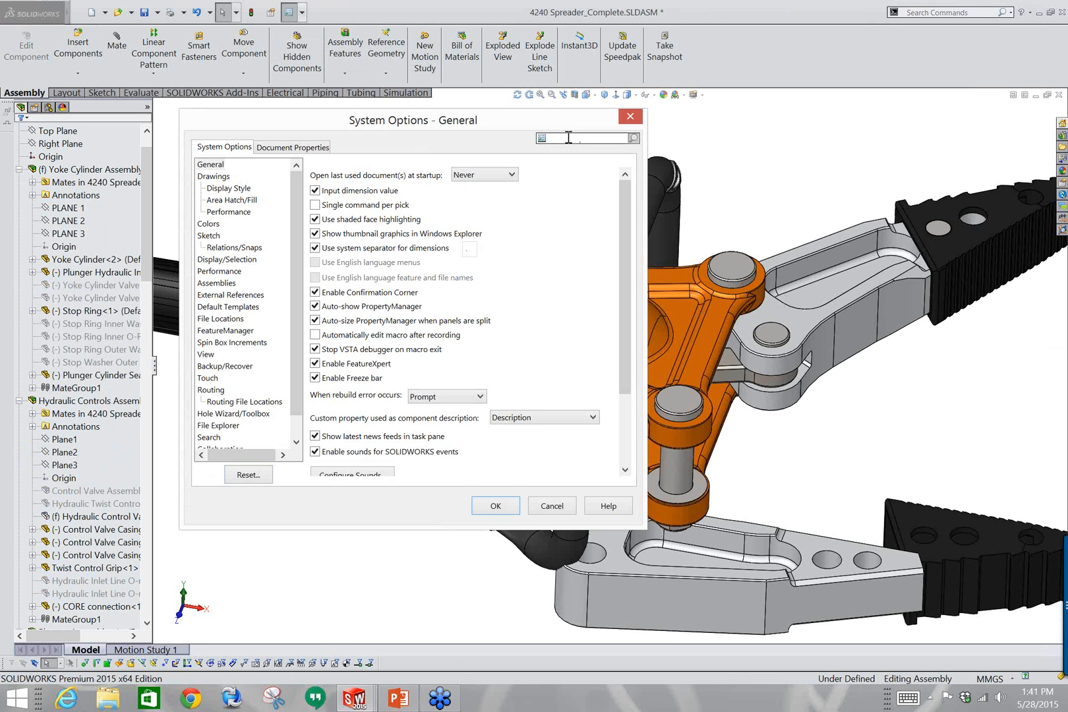
text(trans)
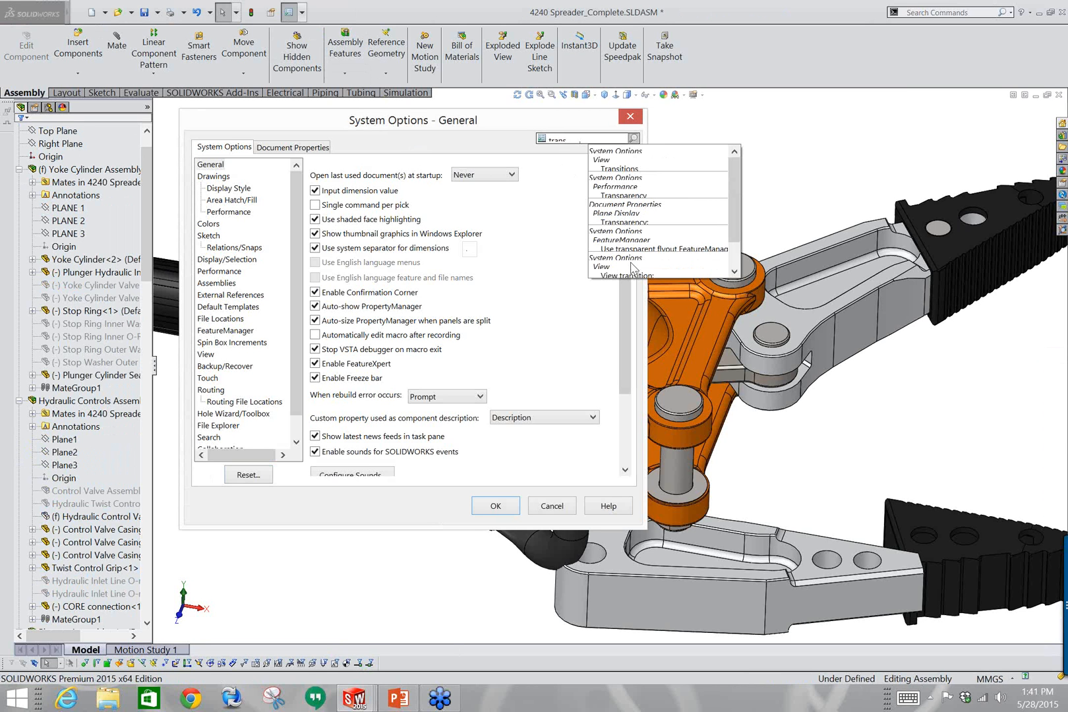
click(637, 192)
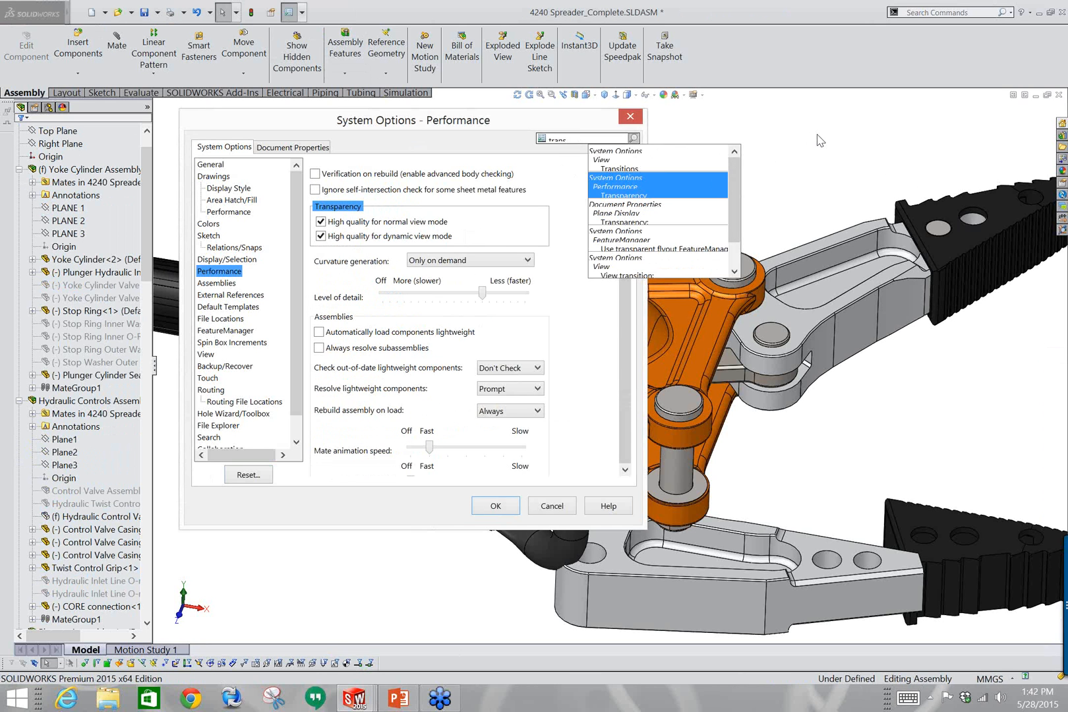
click(630, 117)
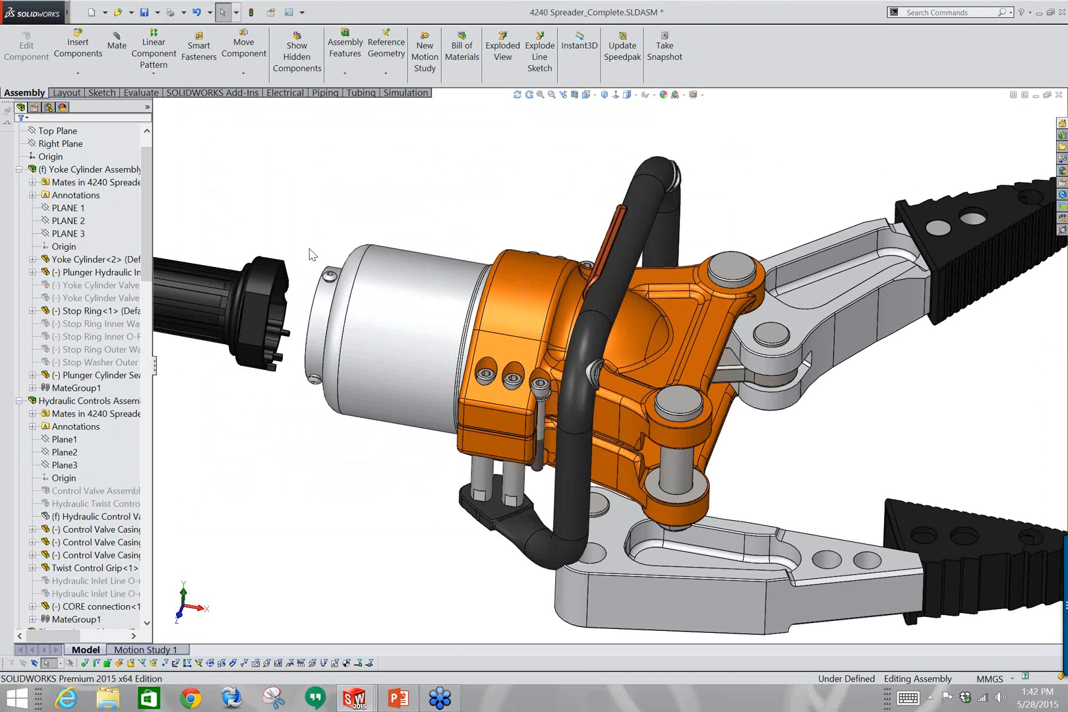
Try a box selection across the gap between control grip and yoke cylinder, clear it, and show the hidden valve casing.
click(308, 220)
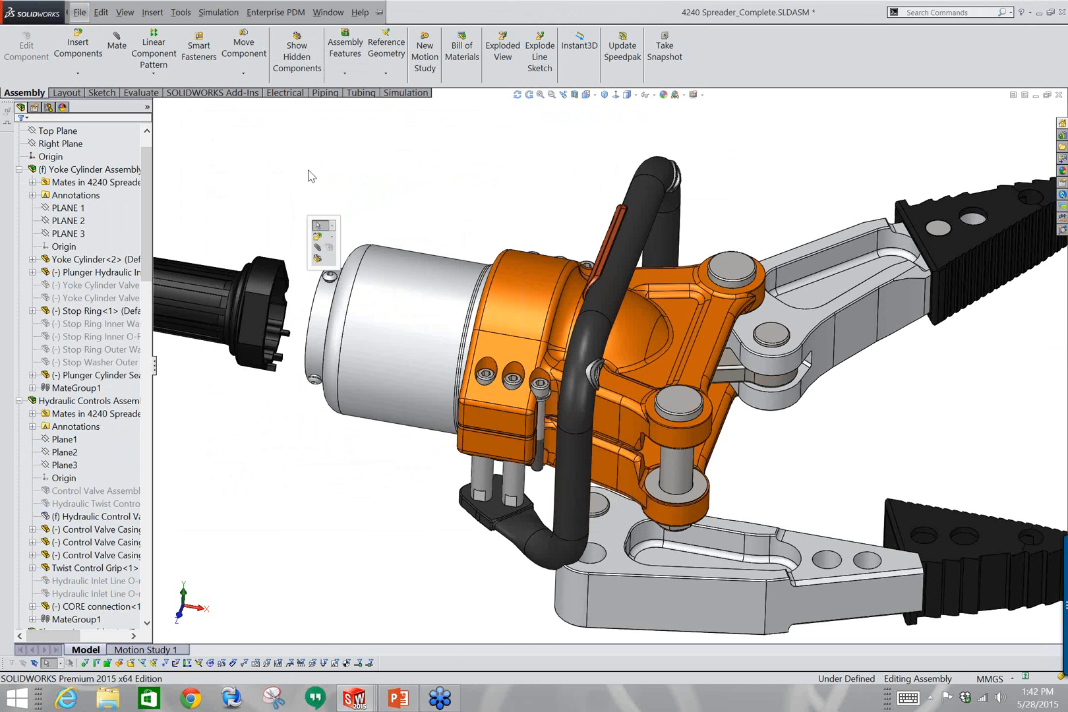
drag(330, 186, 286, 324)
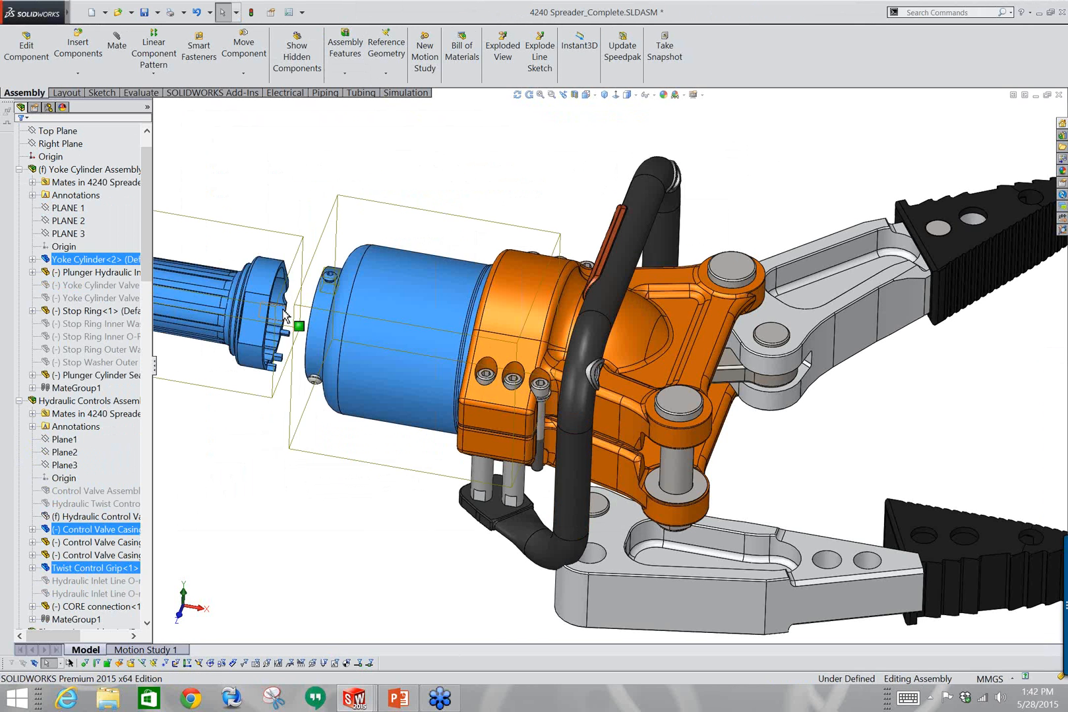
click(420, 155)
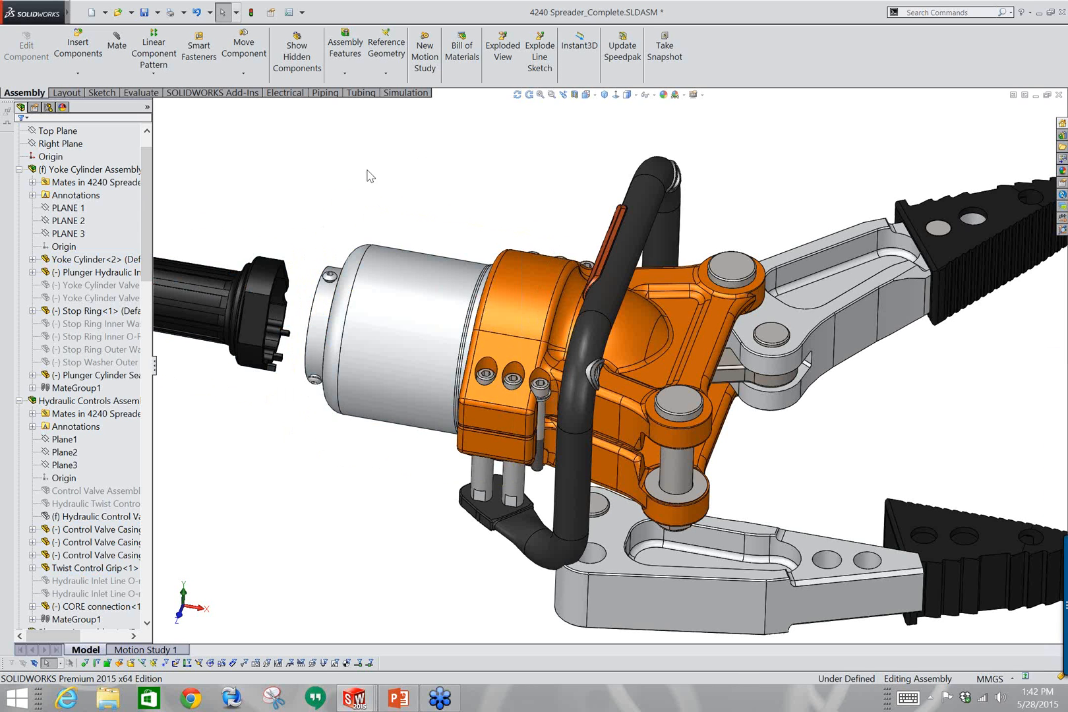
key(shift+Tab)
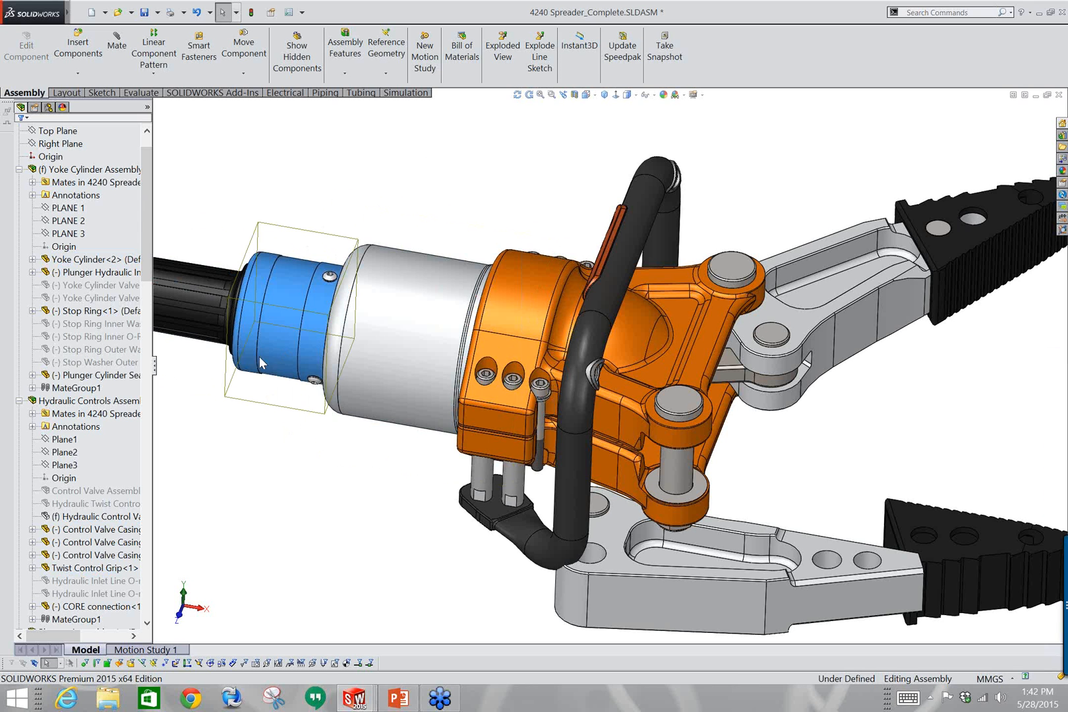
Hide the control valve casing and the black twist control grip, and show both again.
click(325, 197)
key(Tab)
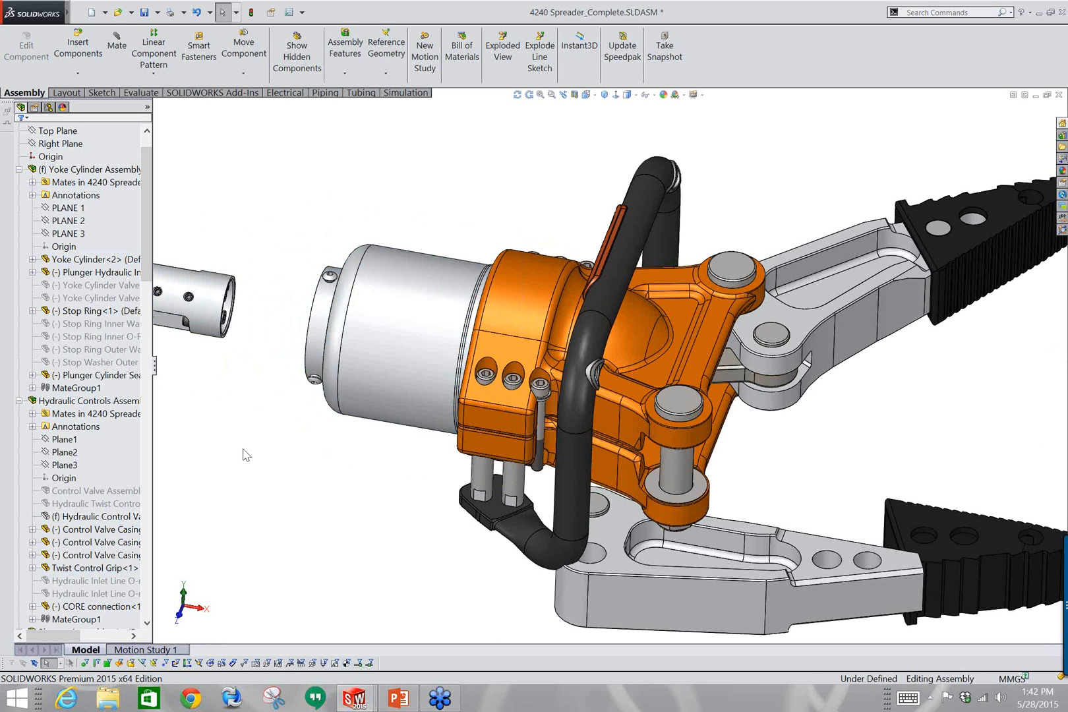
scroll(262, 399, up, 1)
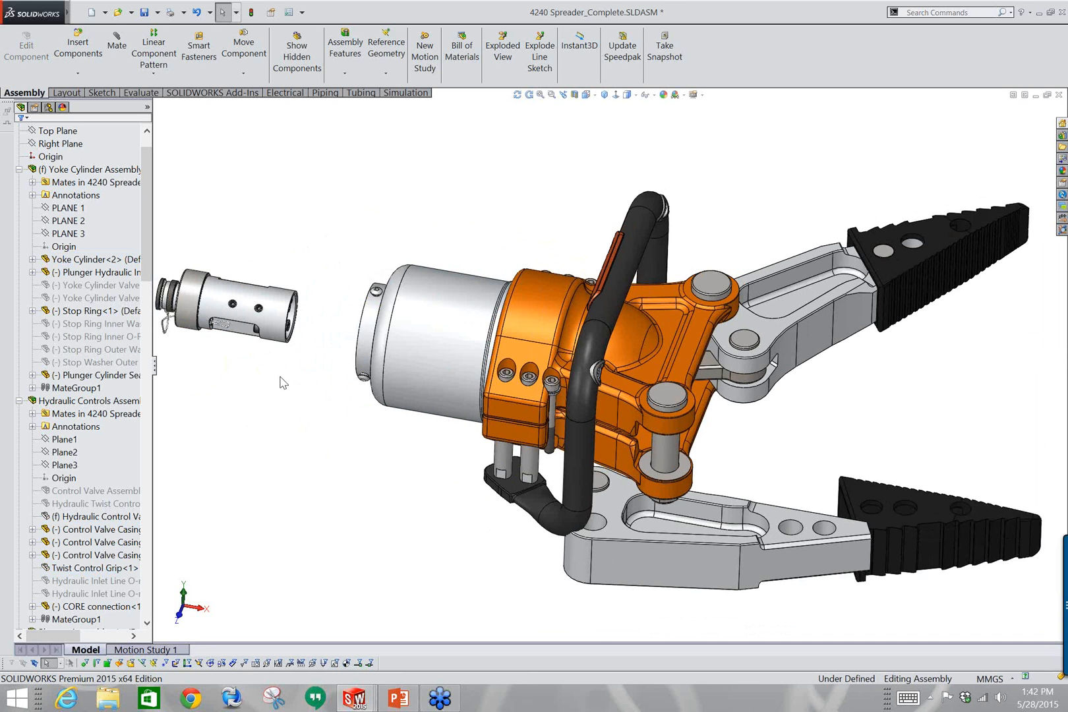
scroll(279, 377, up, 1)
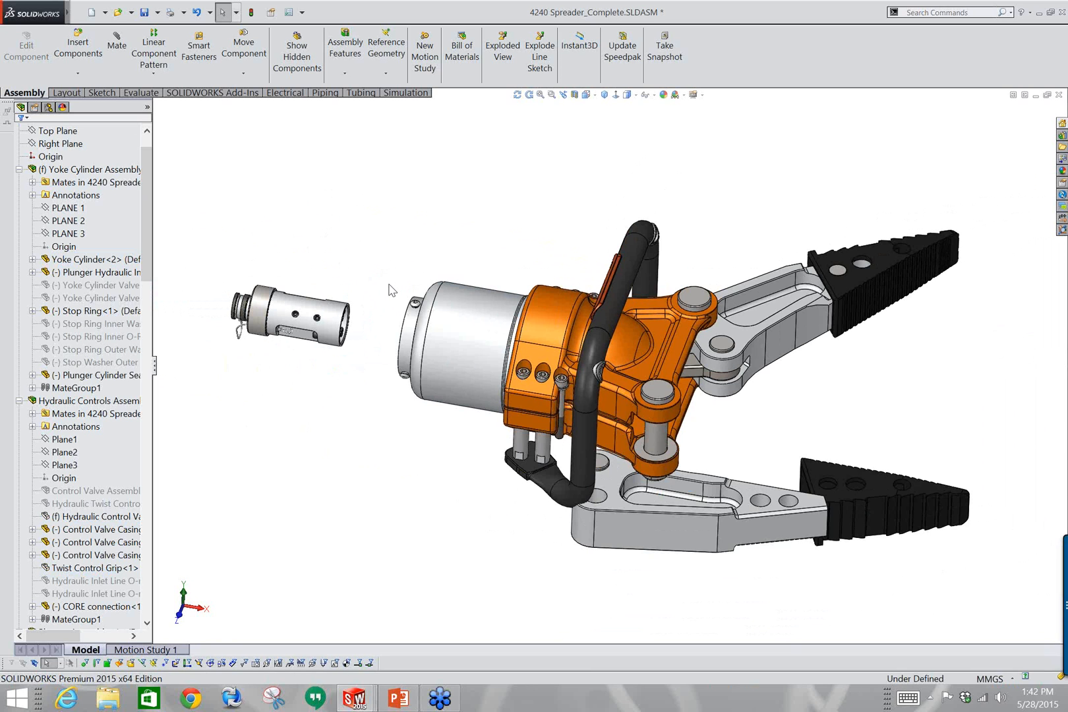
click(288, 418)
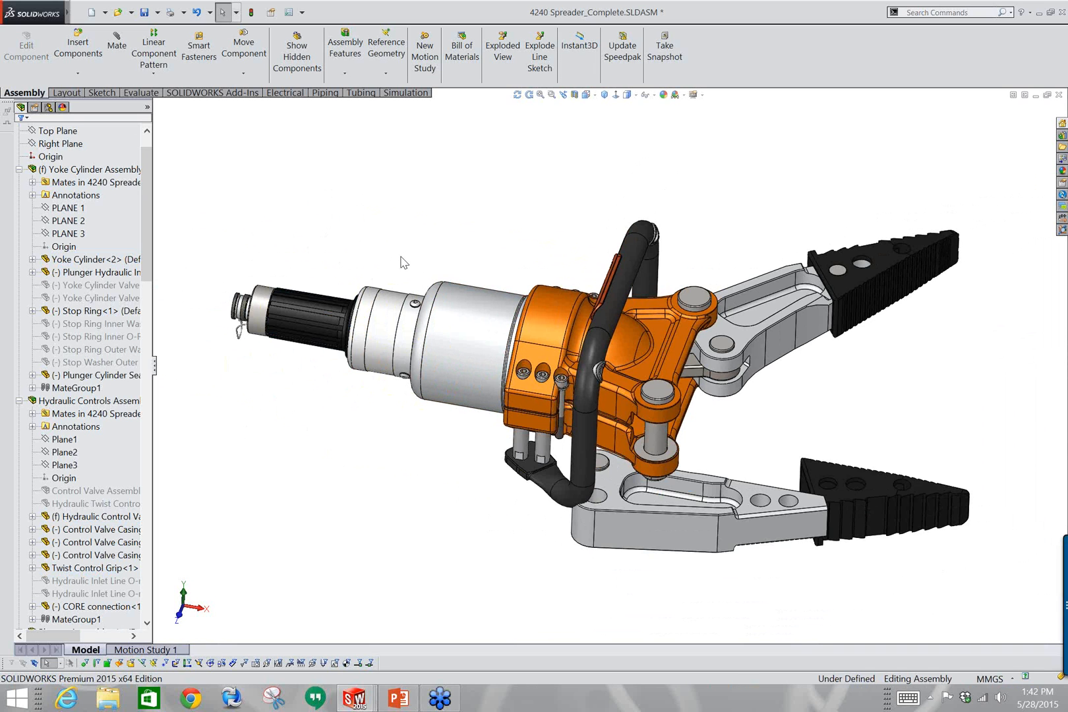
Repeat hiding the valve casing and twist control grip, bring both back, and clear the selection.
key(Tab)
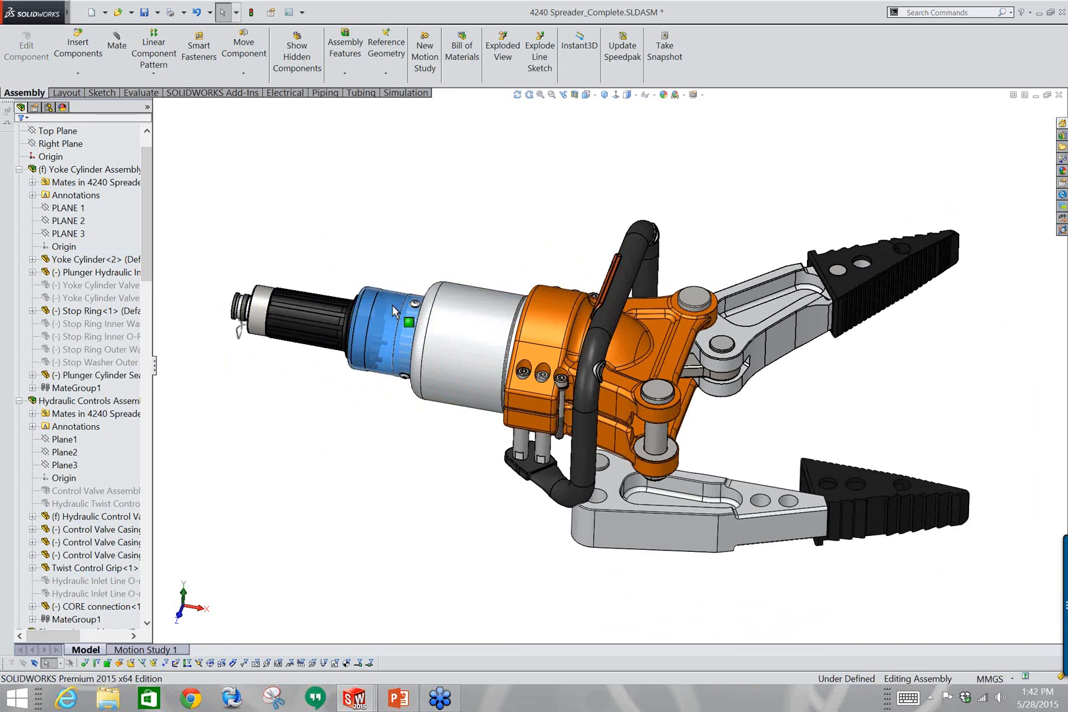
key(Tab)
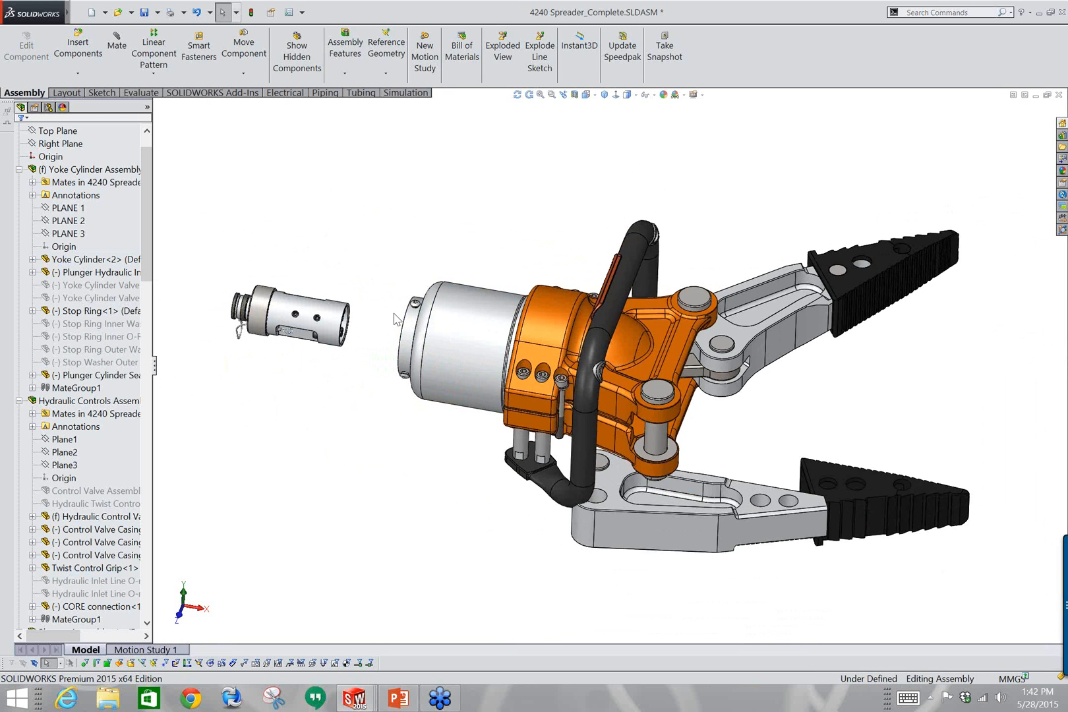
key(shift+Tab)
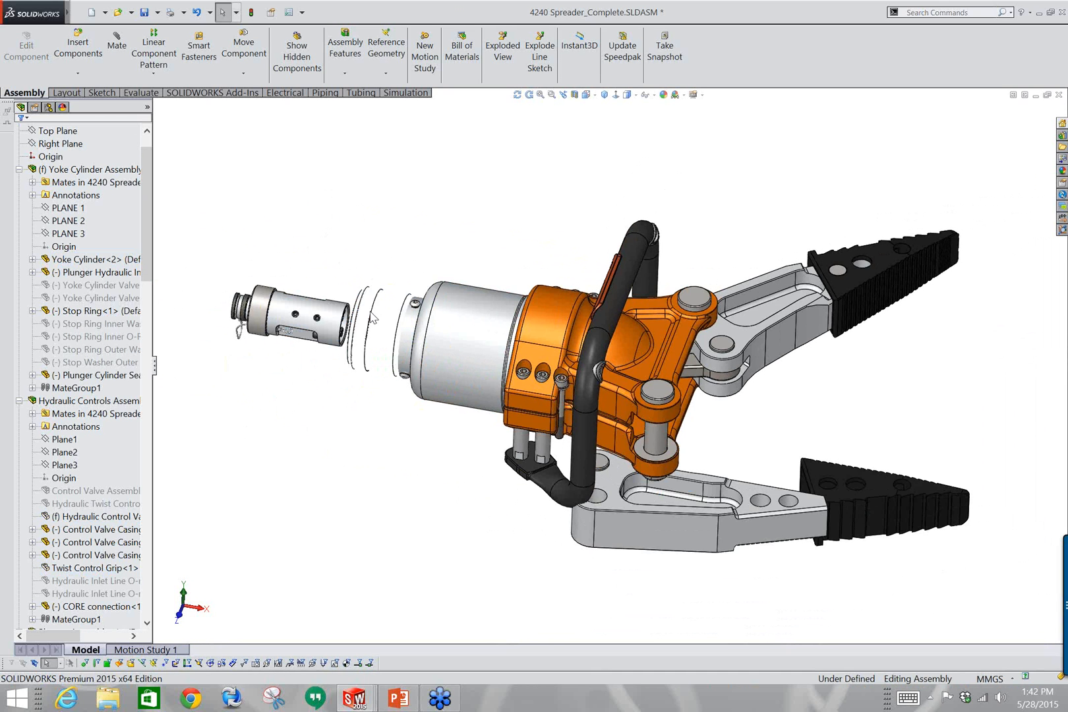
click(339, 260)
key(shift+Tab)
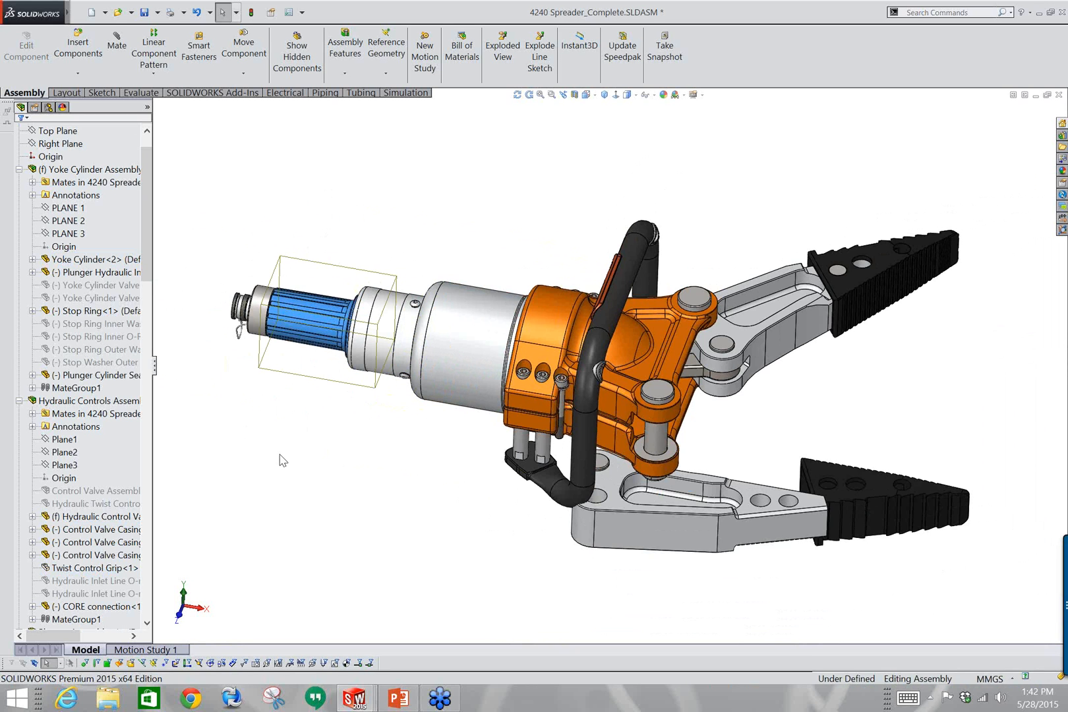
click(485, 439)
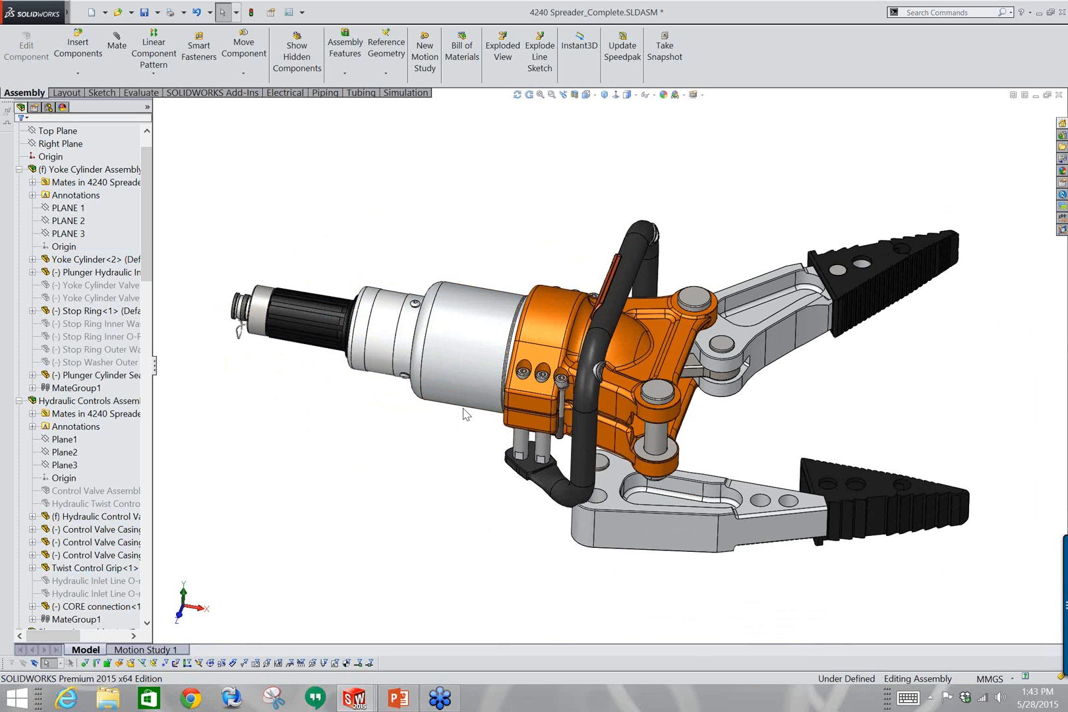
Create a planar section view of the assembly using the Front Plane for Section 1 and the Top Plane for Section 2.
middle_drag(489, 375, 561, 384)
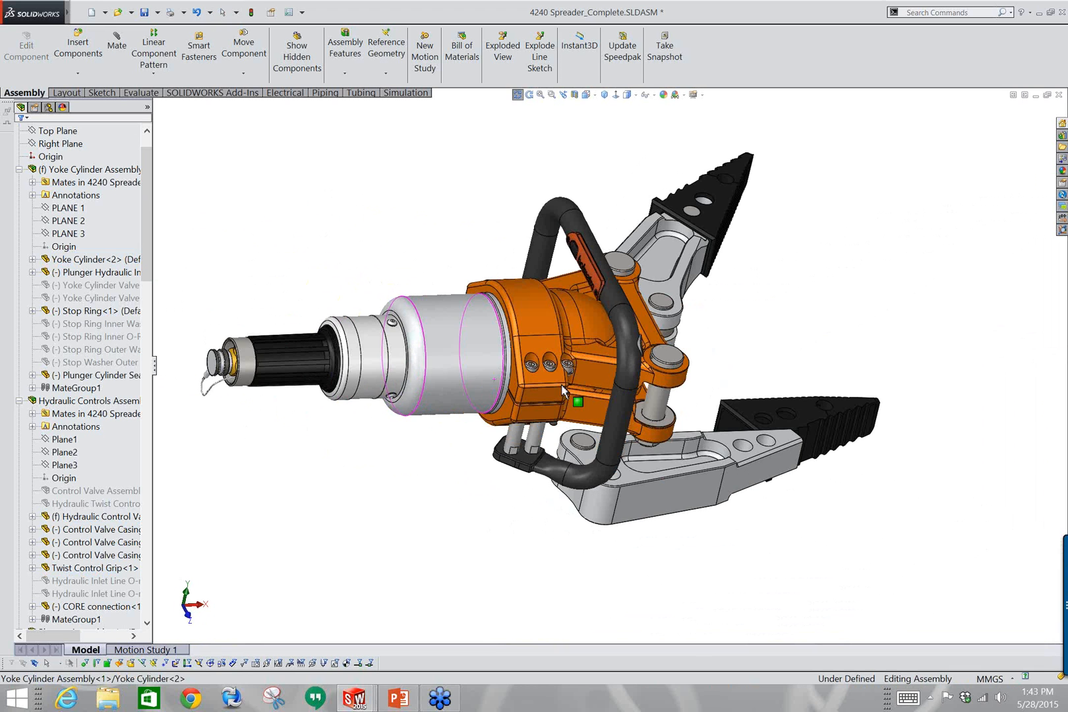
click(578, 95)
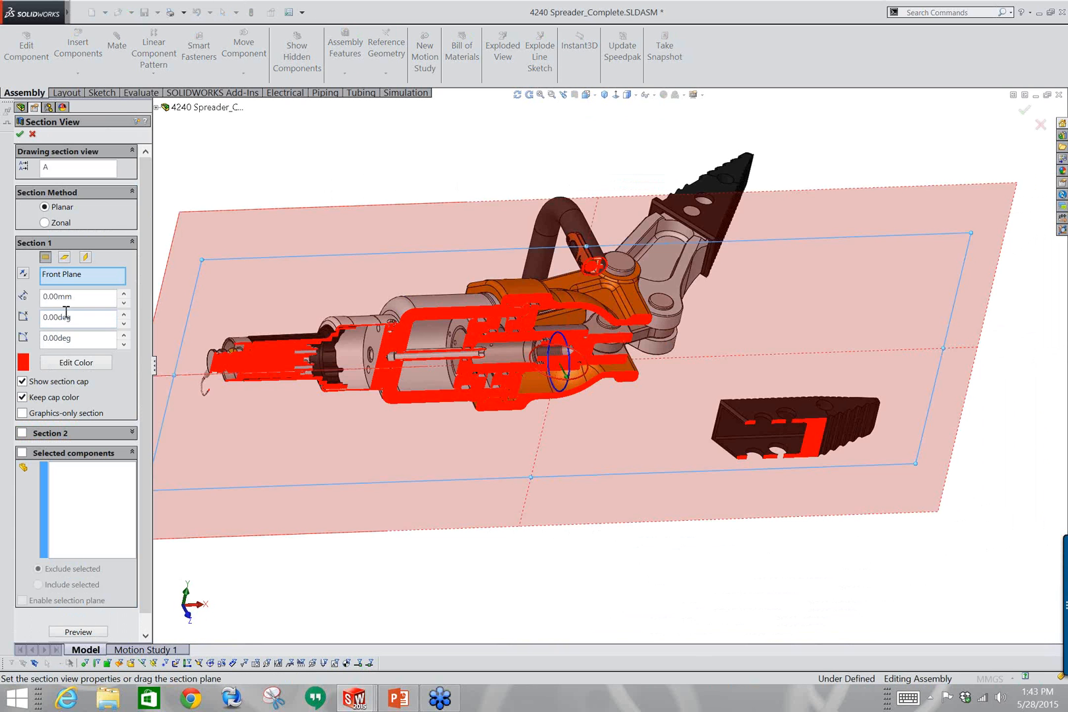
click(23, 434)
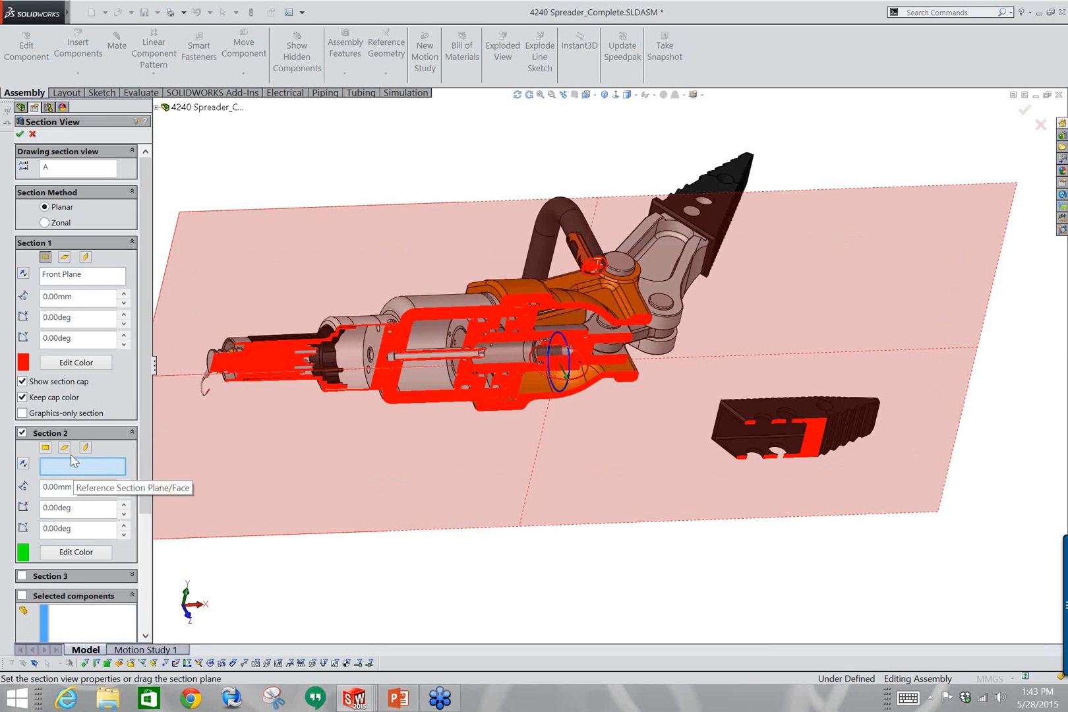
click(64, 448)
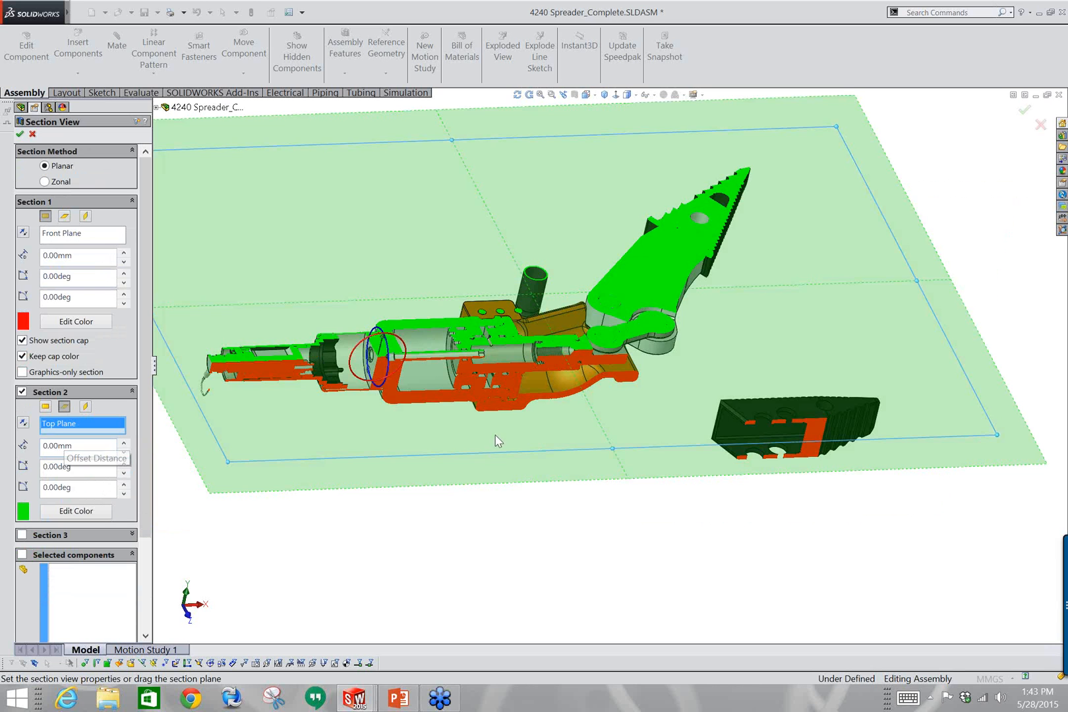
middle_drag(498, 442, 522, 488)
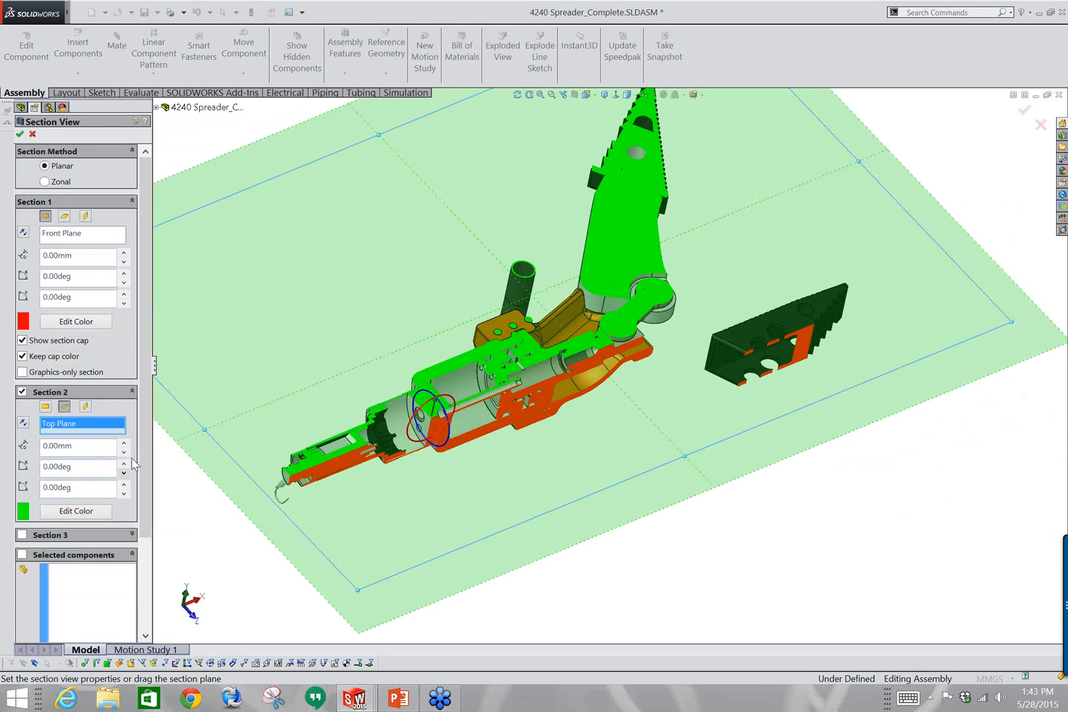
key(Return)
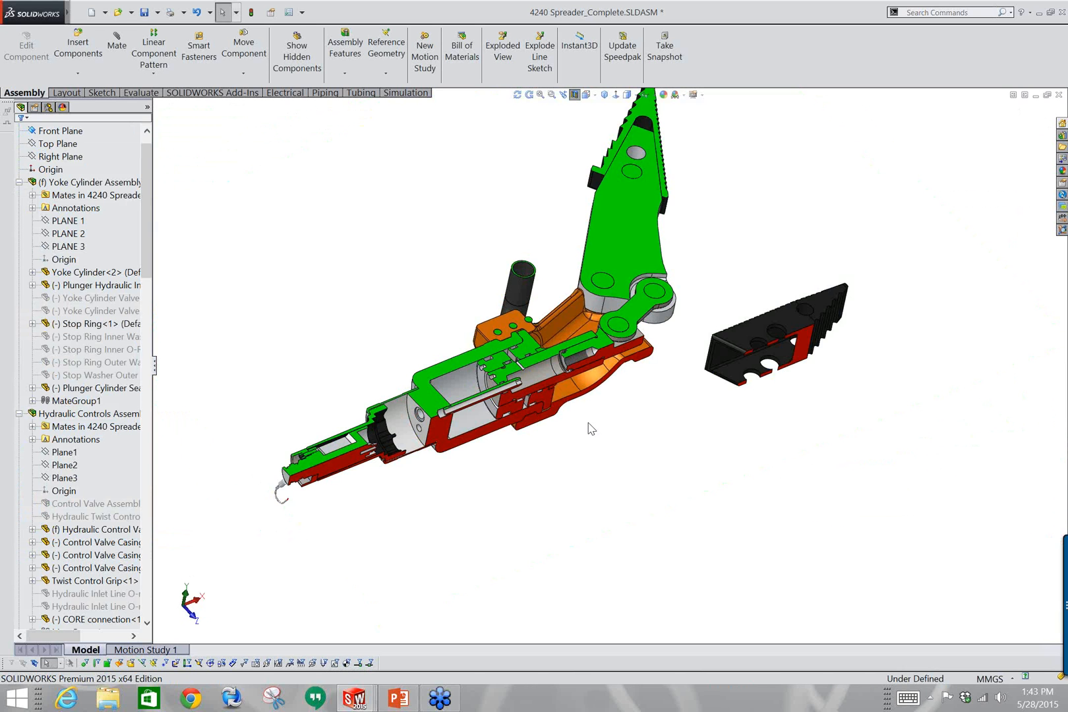
Edit the section view to use the Zonal method and highlight Intersection zone 1 in the model.
click(575, 95)
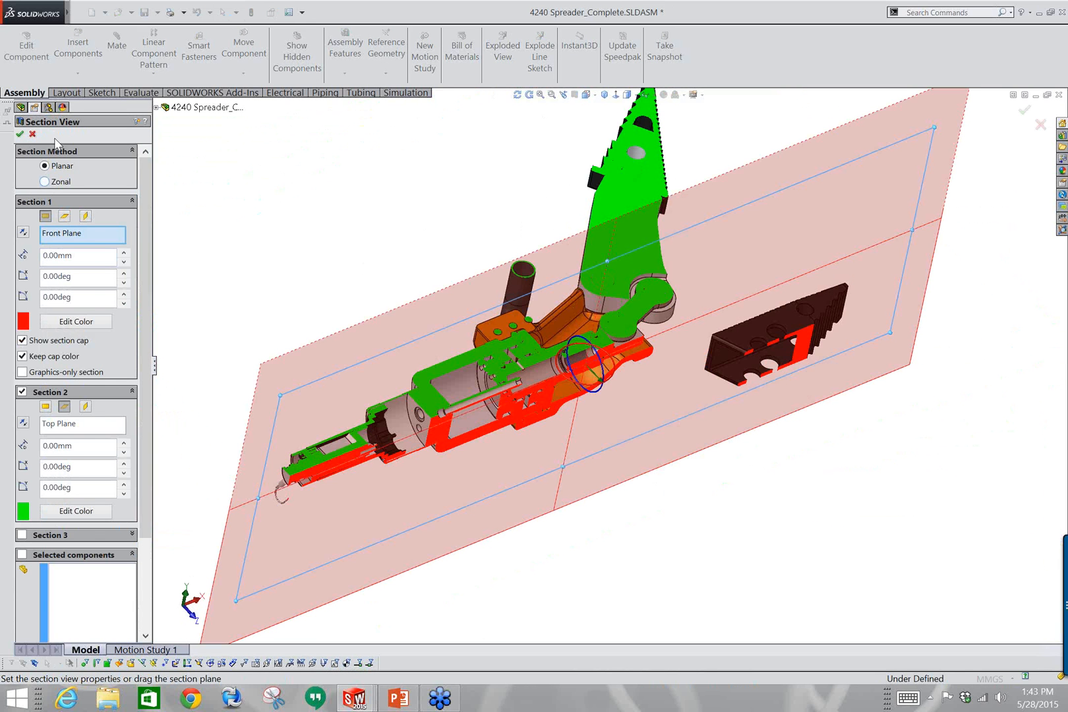
click(44, 182)
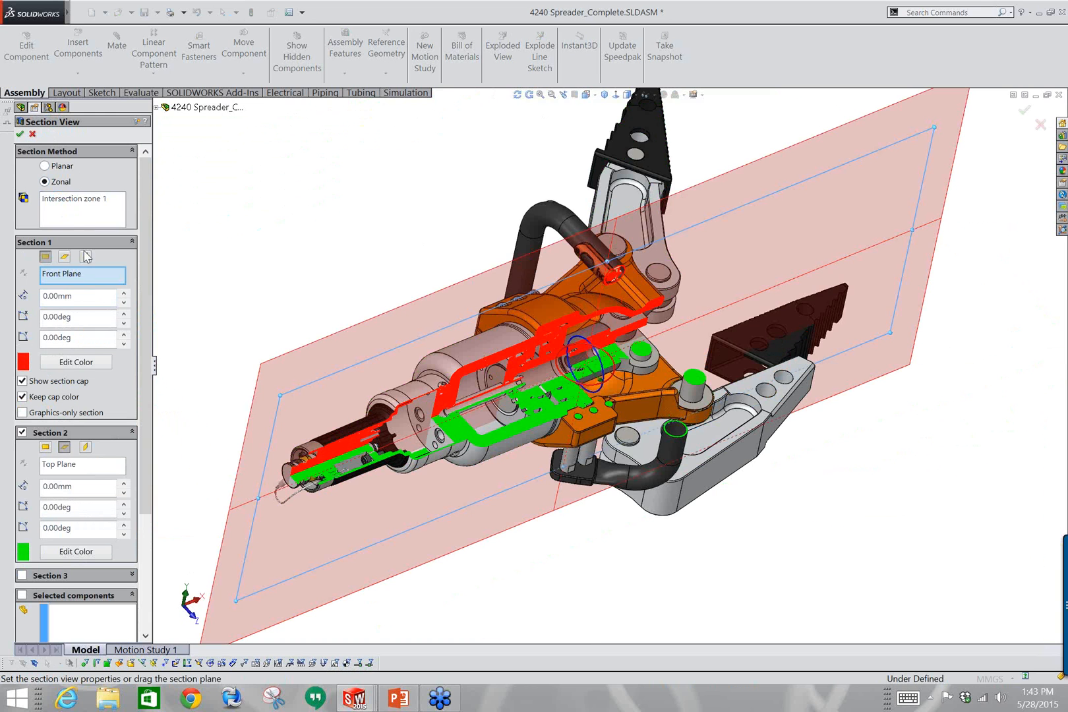
click(67, 203)
right_click(66, 200)
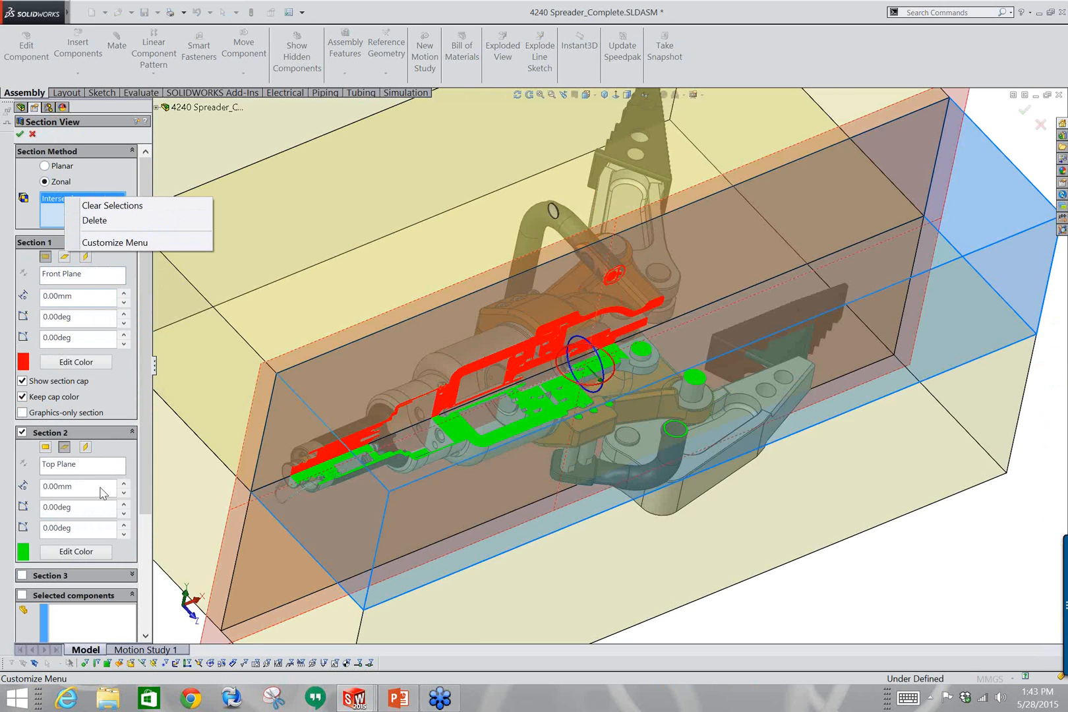
click(52, 197)
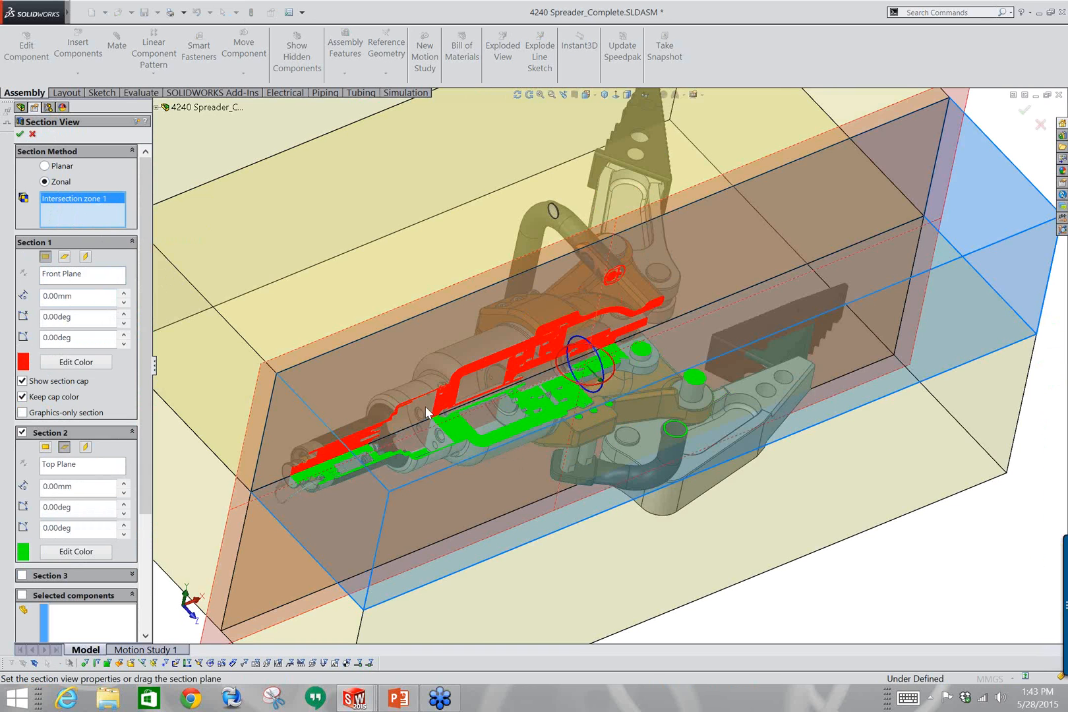
Add Section 3 on the Right Plane at a 171 mm offset and try to apply the section with Intersection zone 5.
click(21, 576)
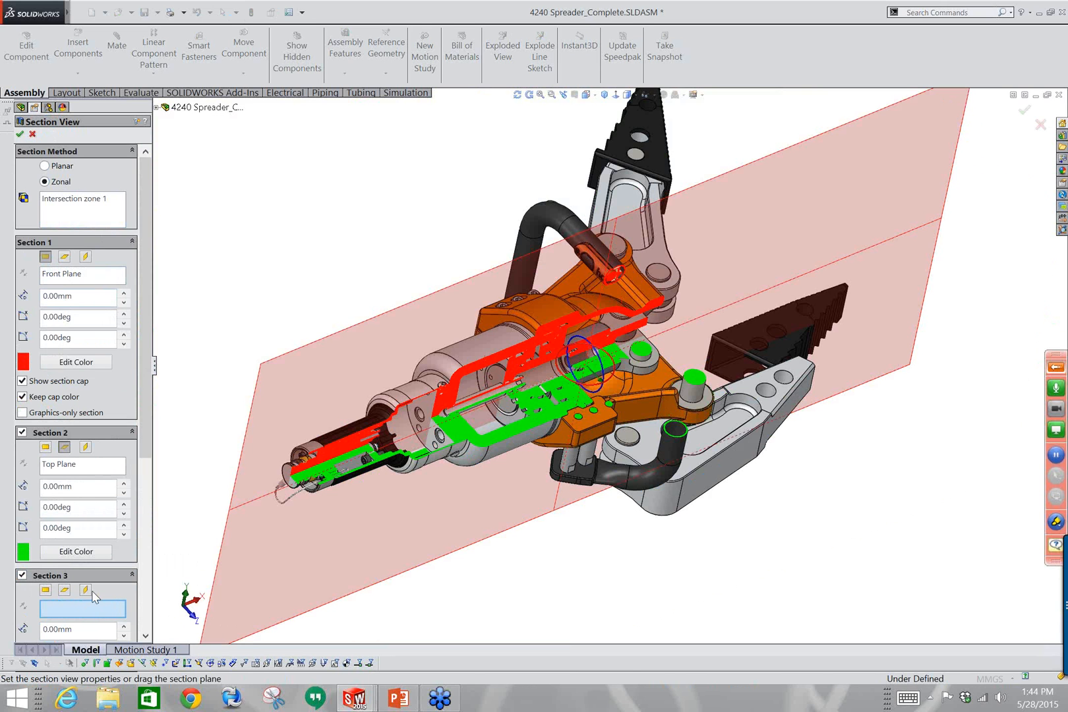
click(85, 591)
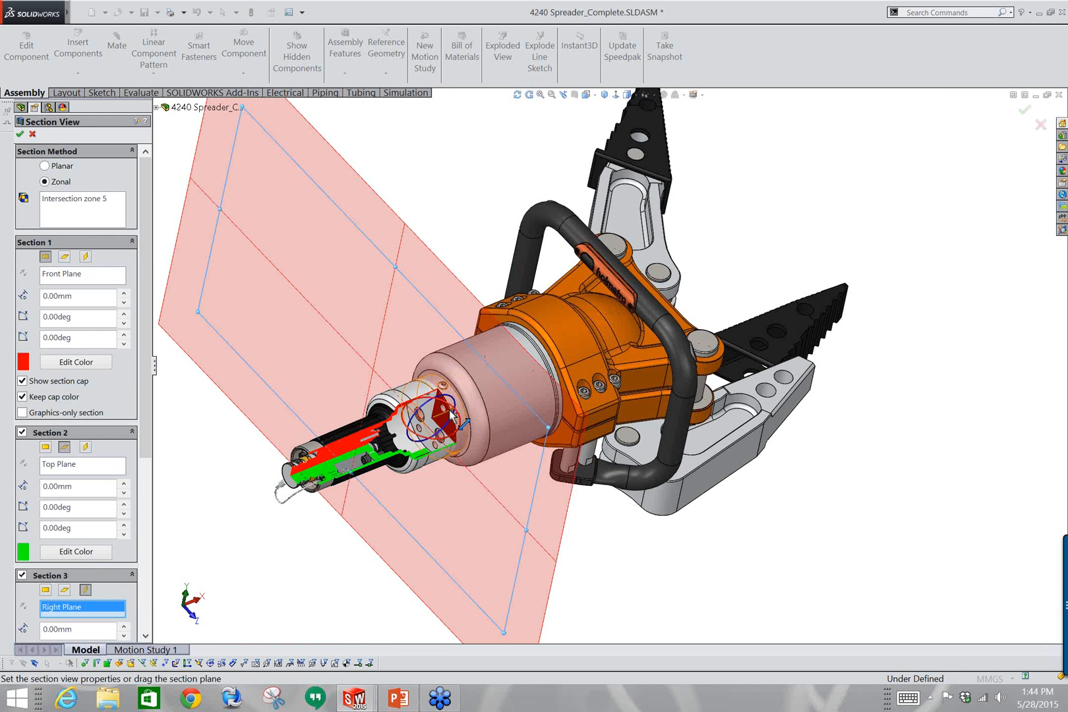
drag(466, 404, 590, 372)
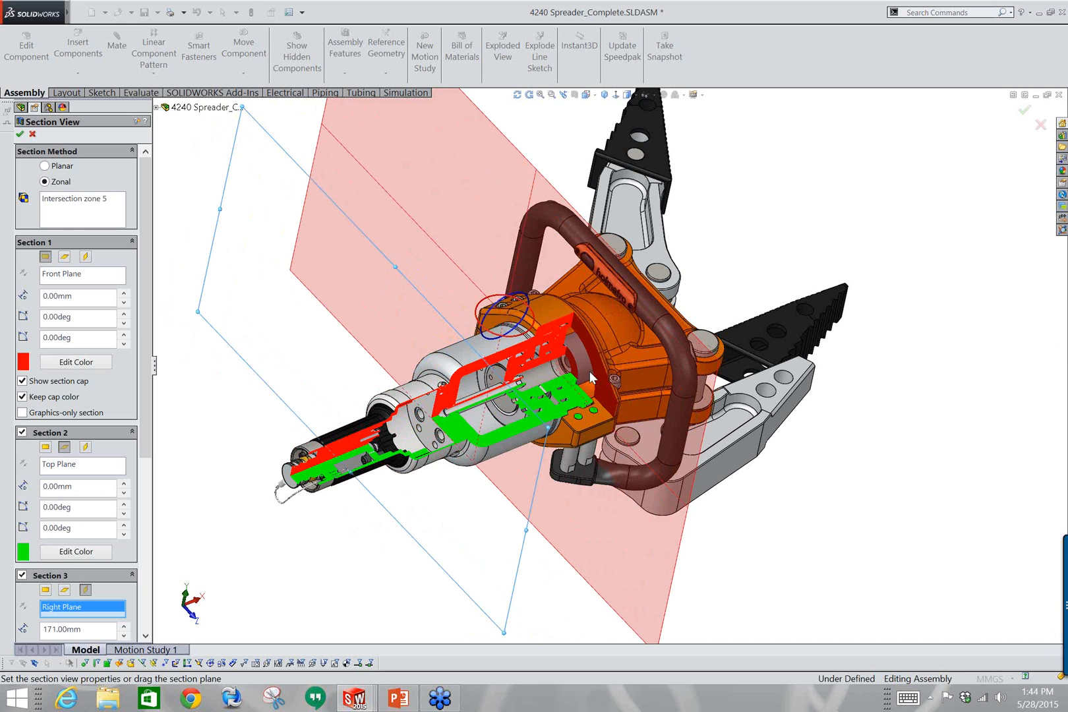
click(60, 211)
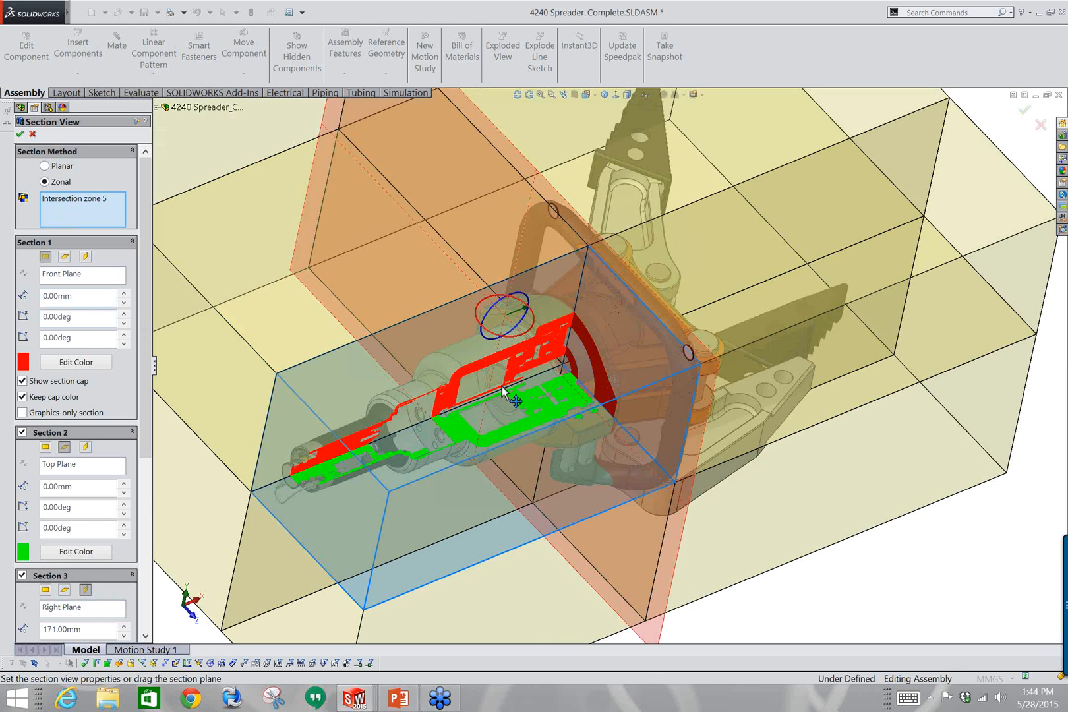
scroll(517, 470, up, 5)
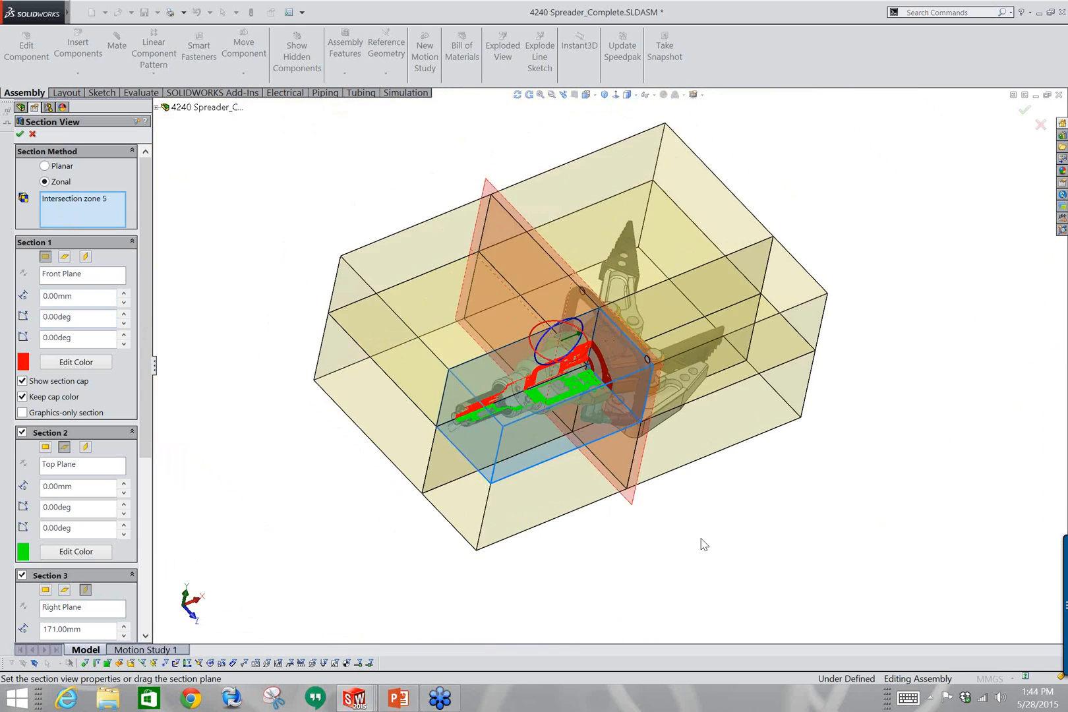
mouse_move(704, 543)
middle_down()
mouse_move(758, 441)
mouse_move(738, 502)
mouse_move(692, 537)
mouse_move(720, 512)
mouse_move(694, 519)
mouse_move(705, 530)
middle_up()
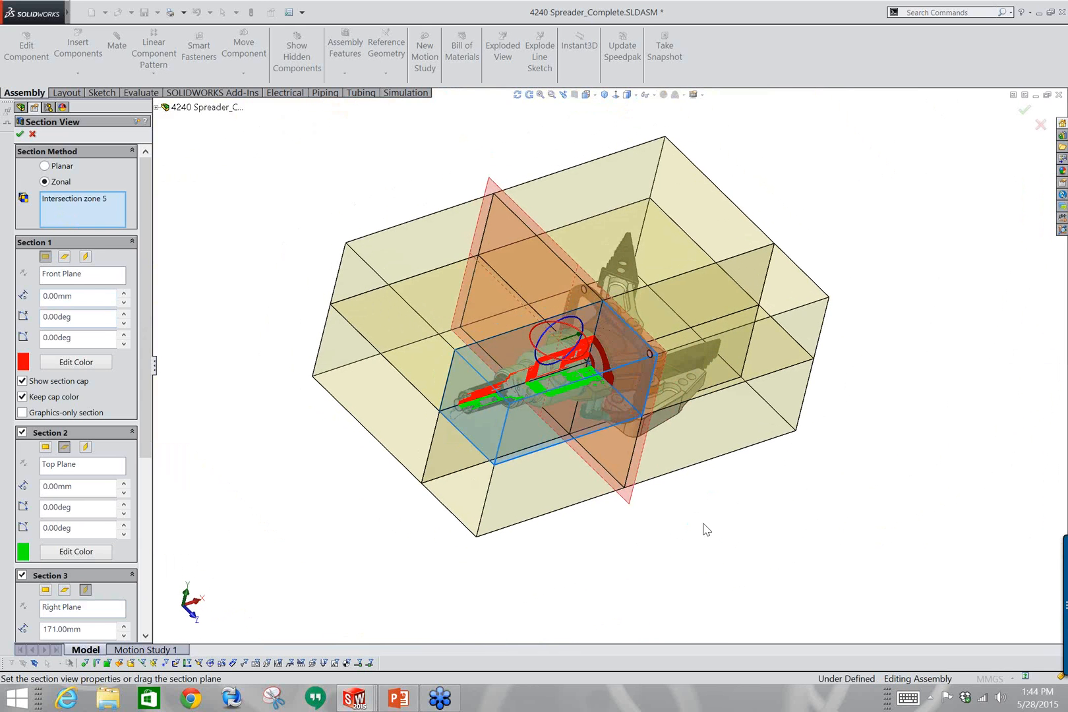
click(20, 134)
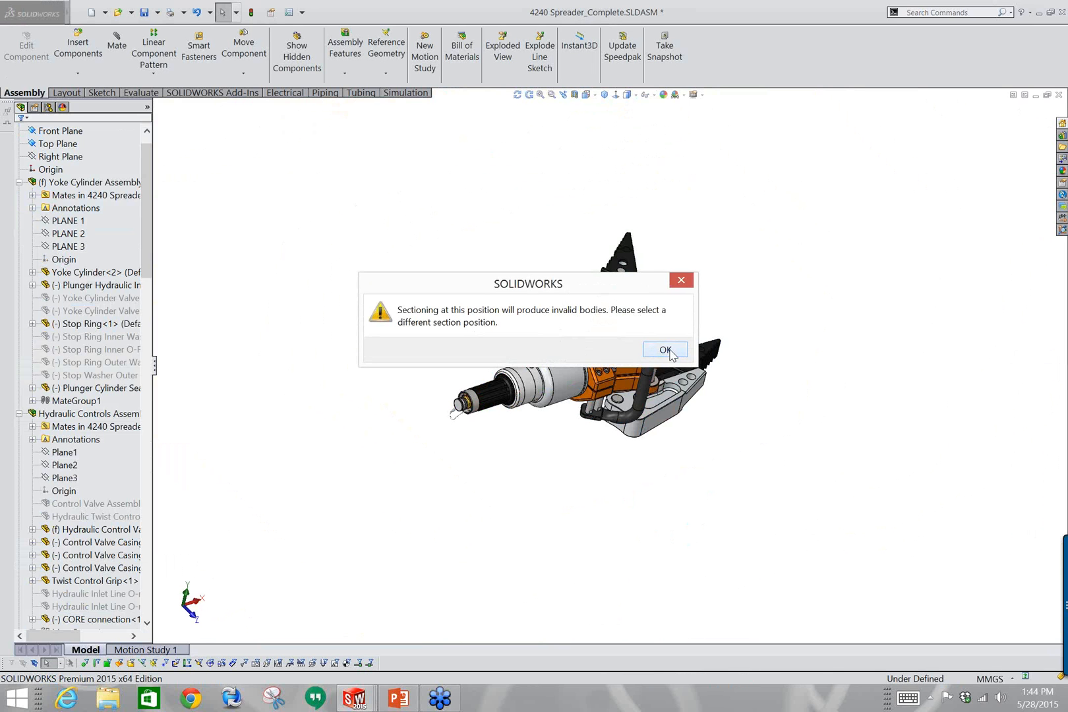
click(668, 351)
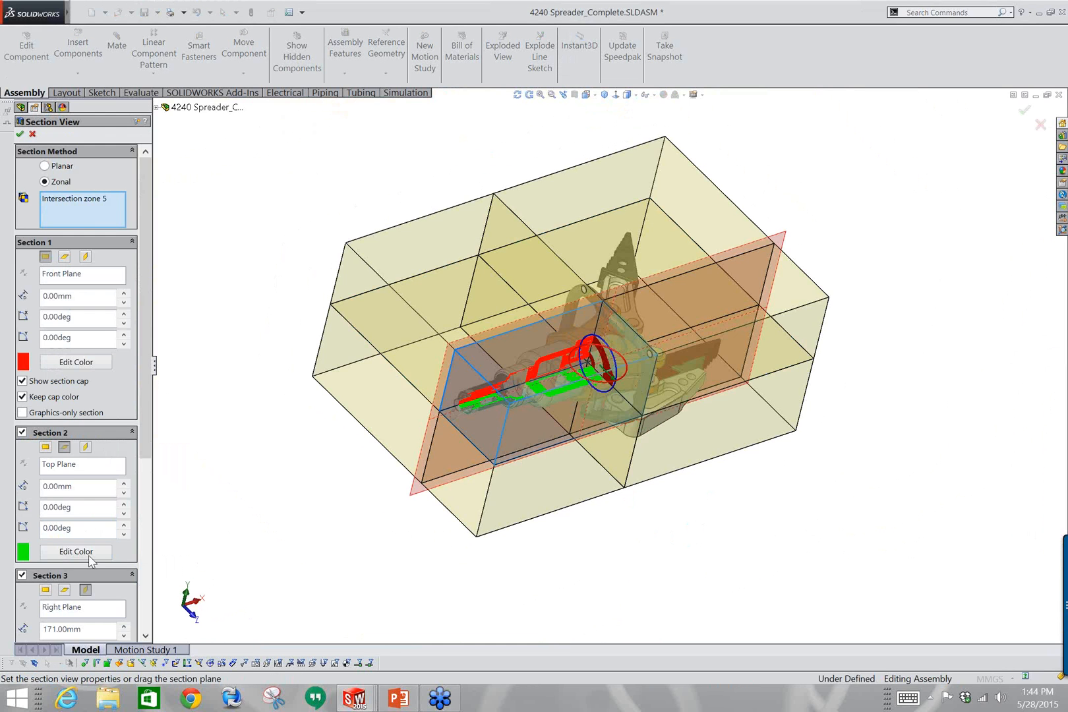
Try the zonal section with the Section 3 offset raised to 181 mm, then raise it to 191 mm.
click(123, 626)
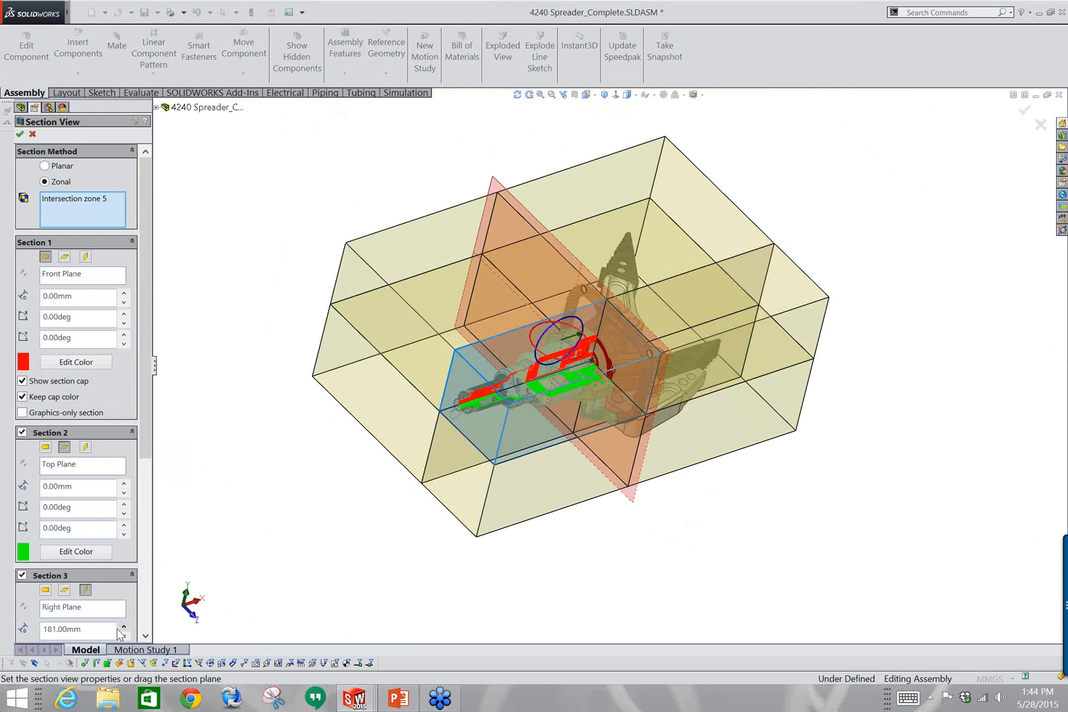
click(20, 135)
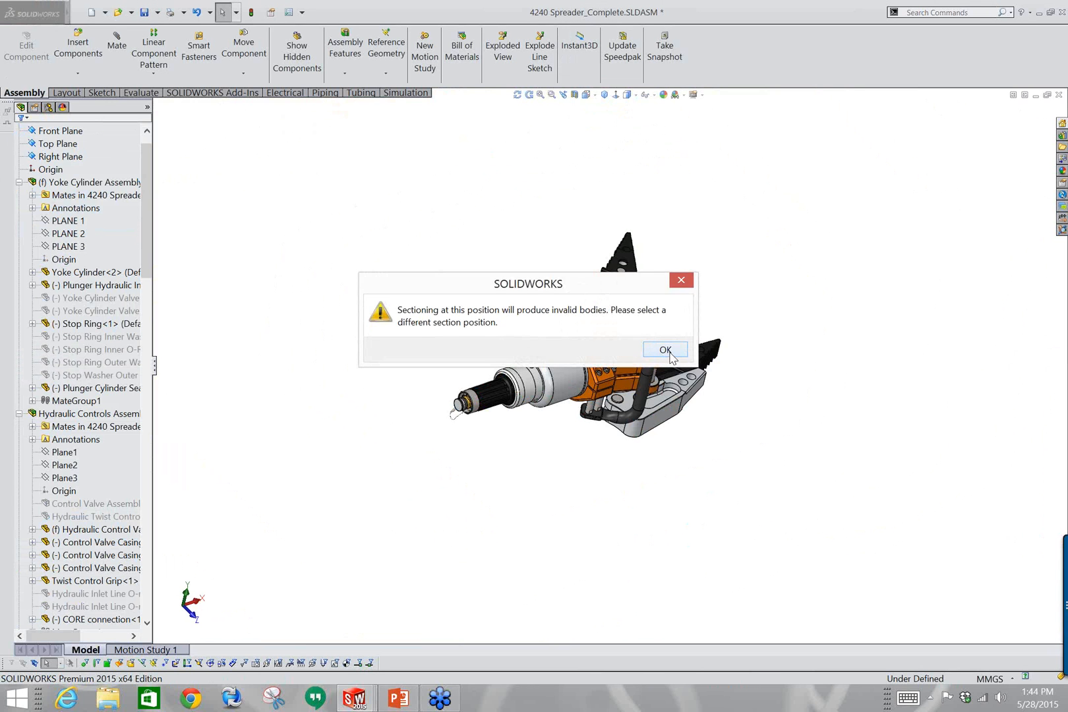
click(666, 351)
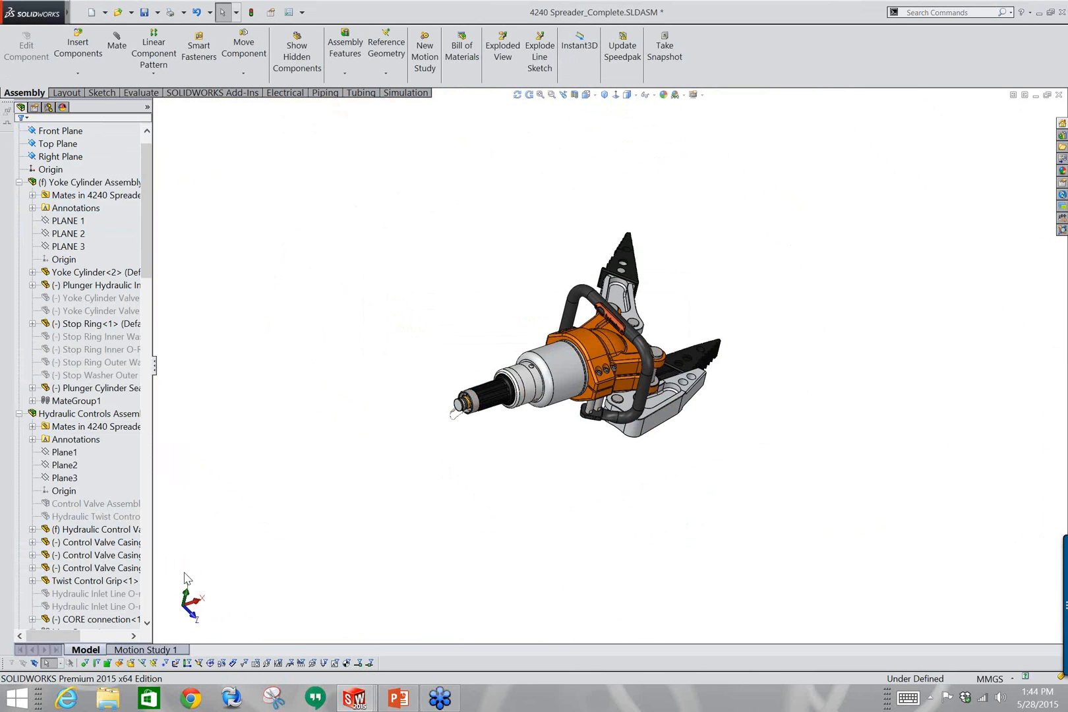
click(586, 94)
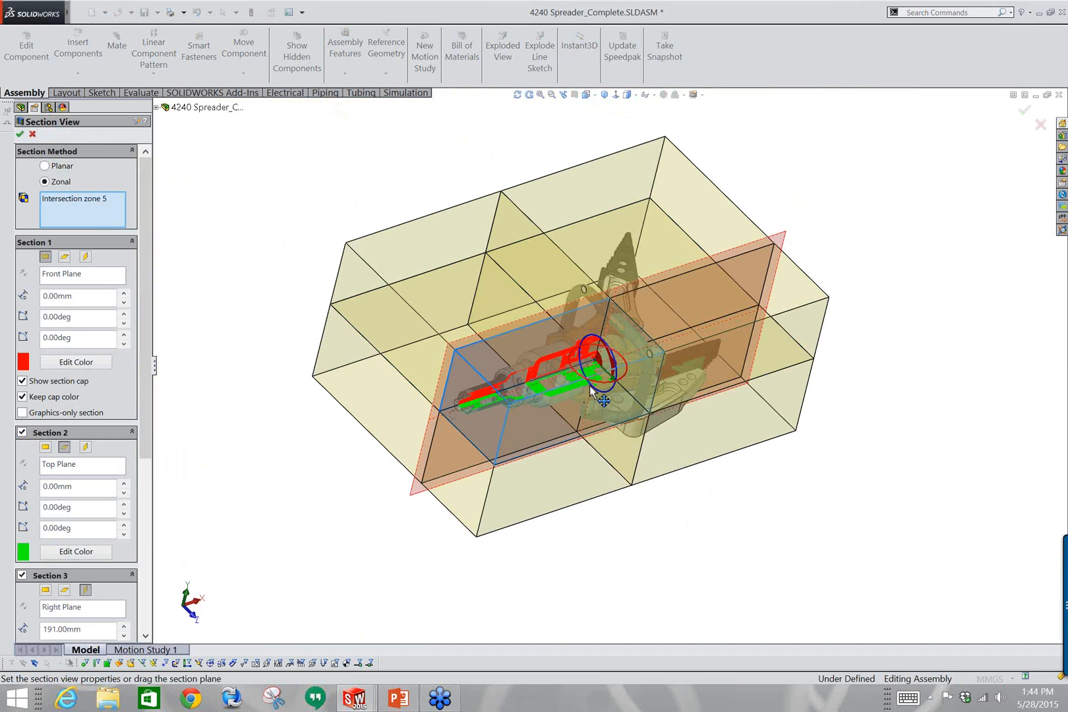
scroll(590, 387, down, 4)
scroll(590, 385, down, 3)
scroll(590, 386, up, 2)
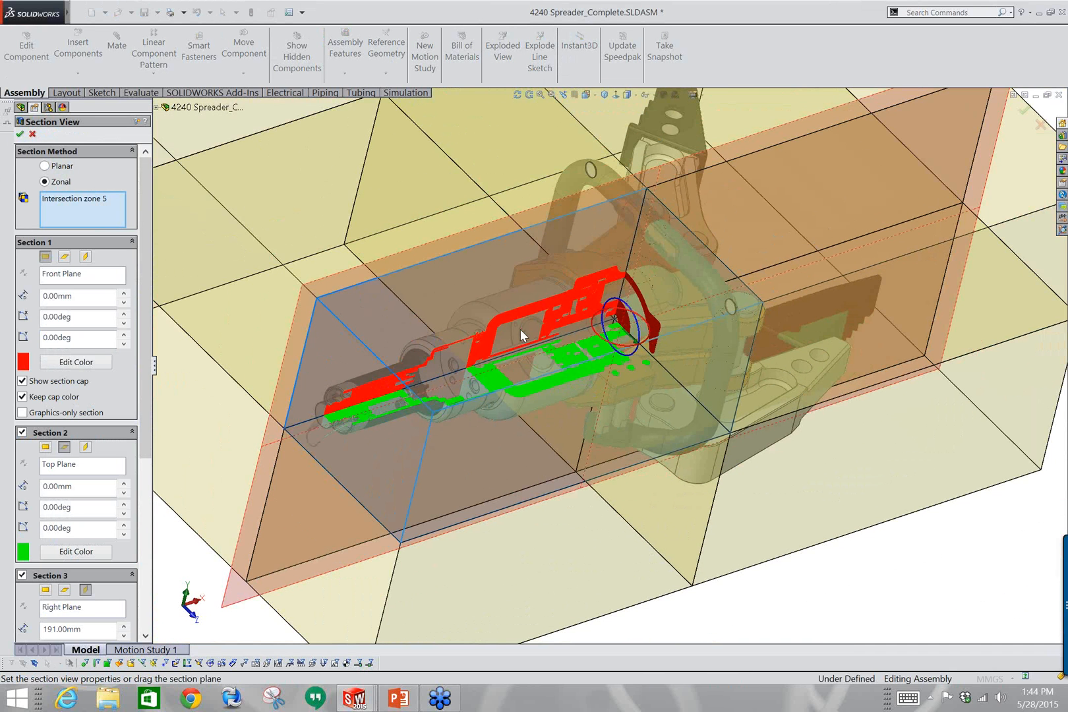
Remove Section 3 and try to apply the zonal section of the Front and Top Planes with Intersection zone 1.
click(22, 575)
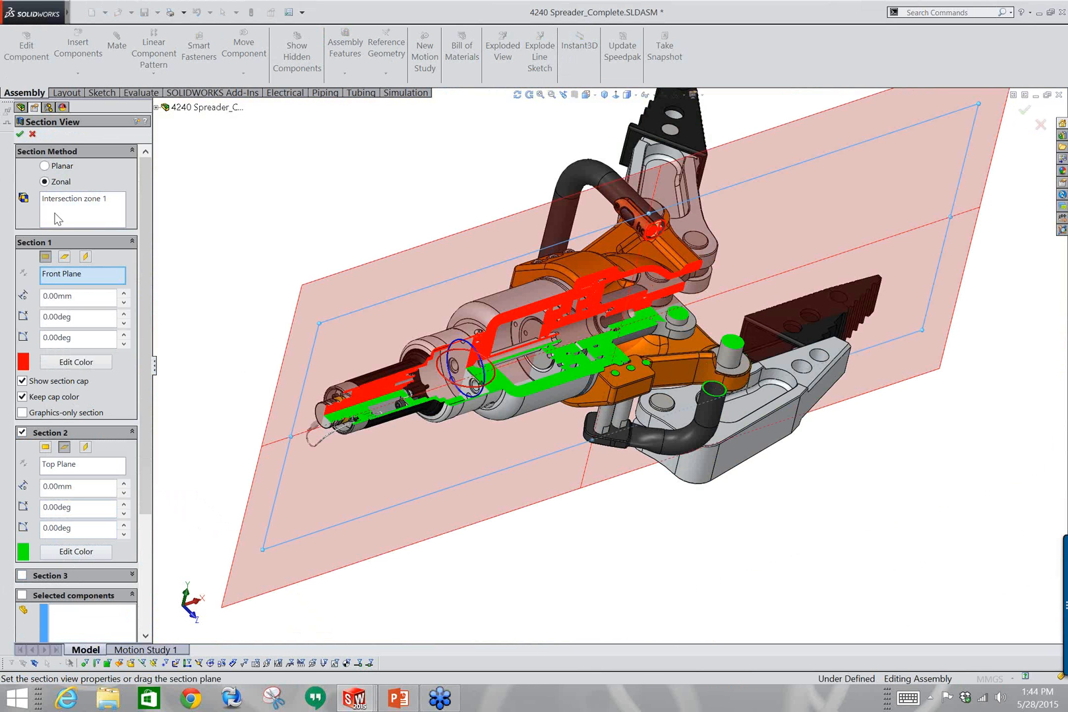
click(20, 134)
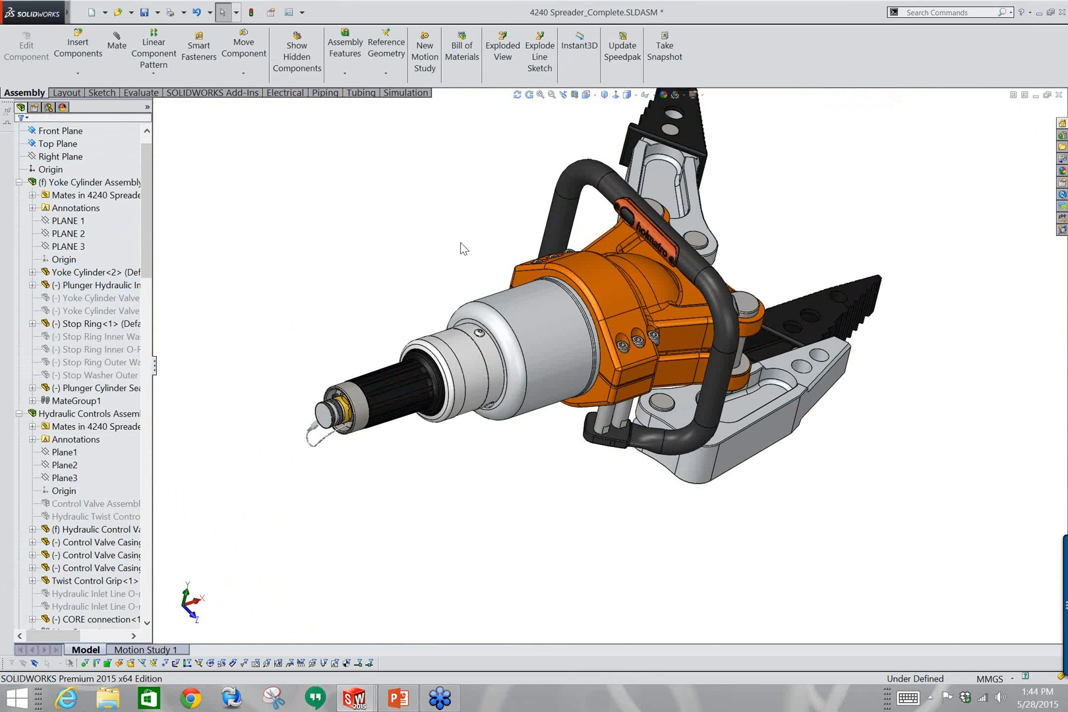
click(667, 350)
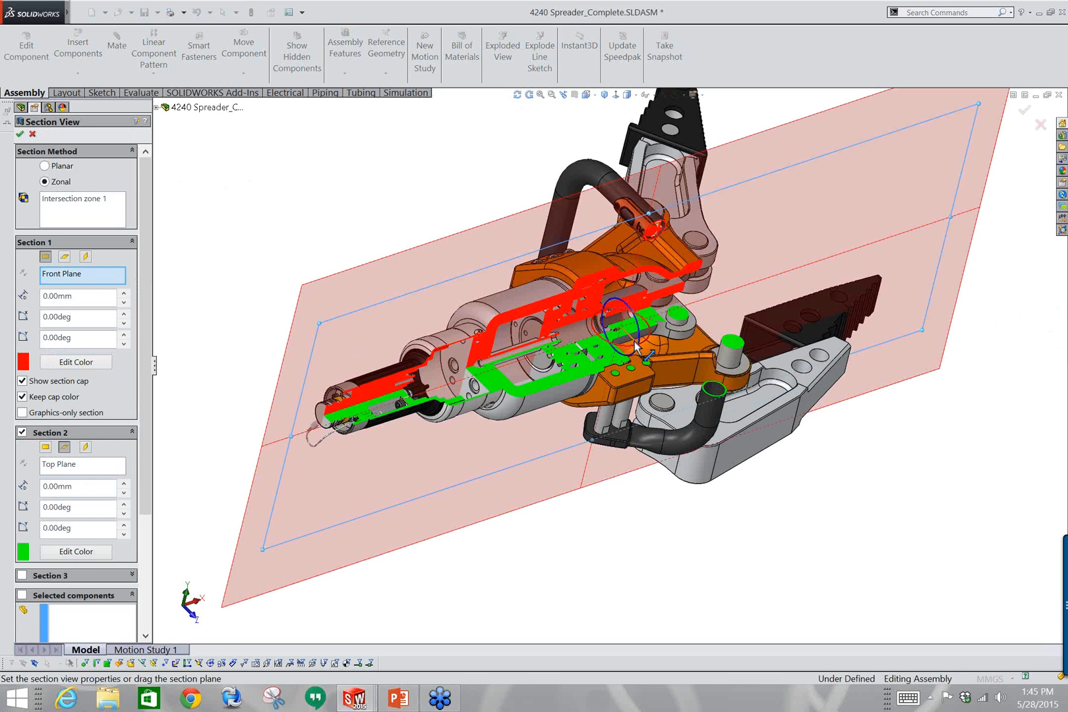
Move the Section 1 Front Plane to an offset of -10 mm and try to apply the zonal section.
drag(635, 341, 628, 334)
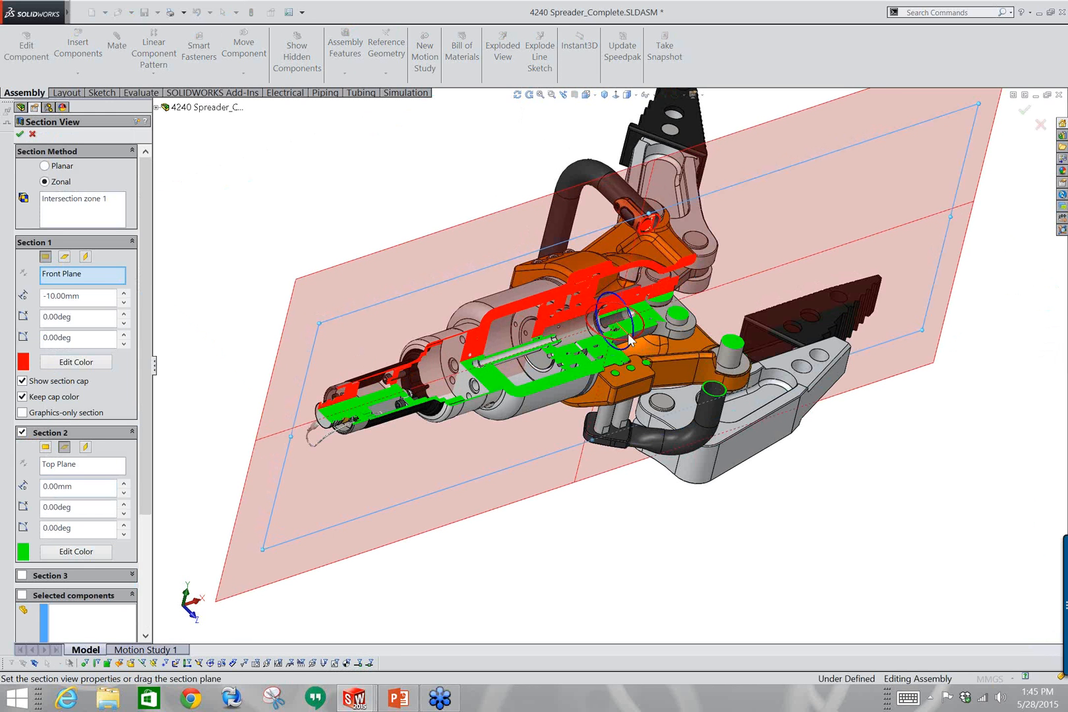
click(21, 135)
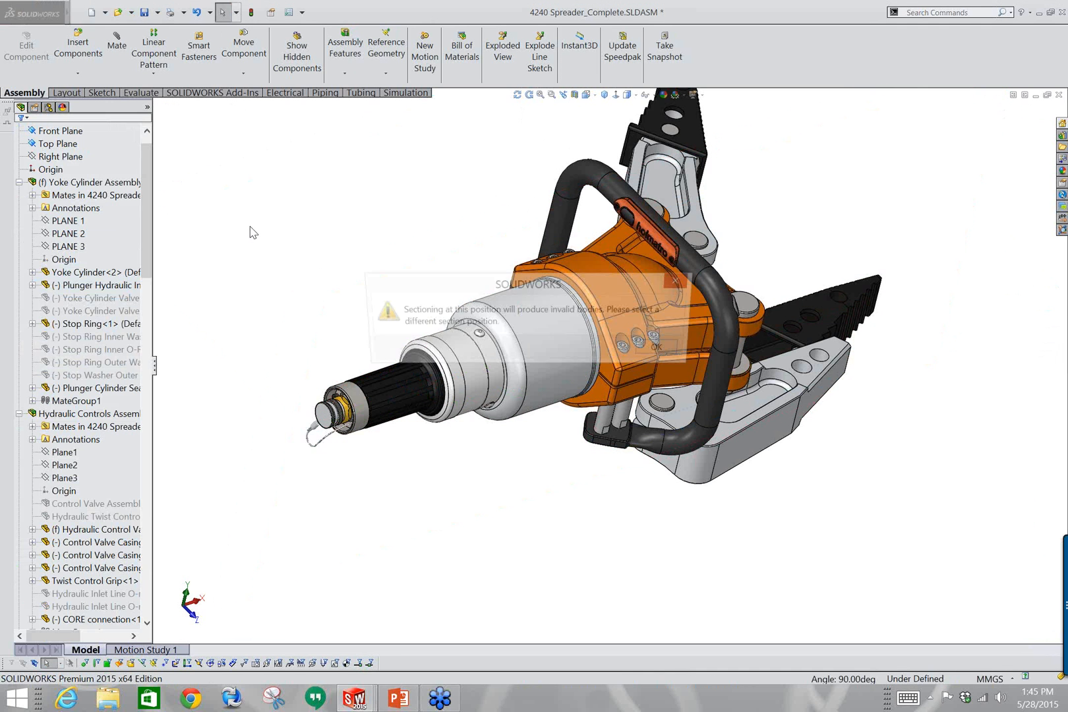
click(673, 355)
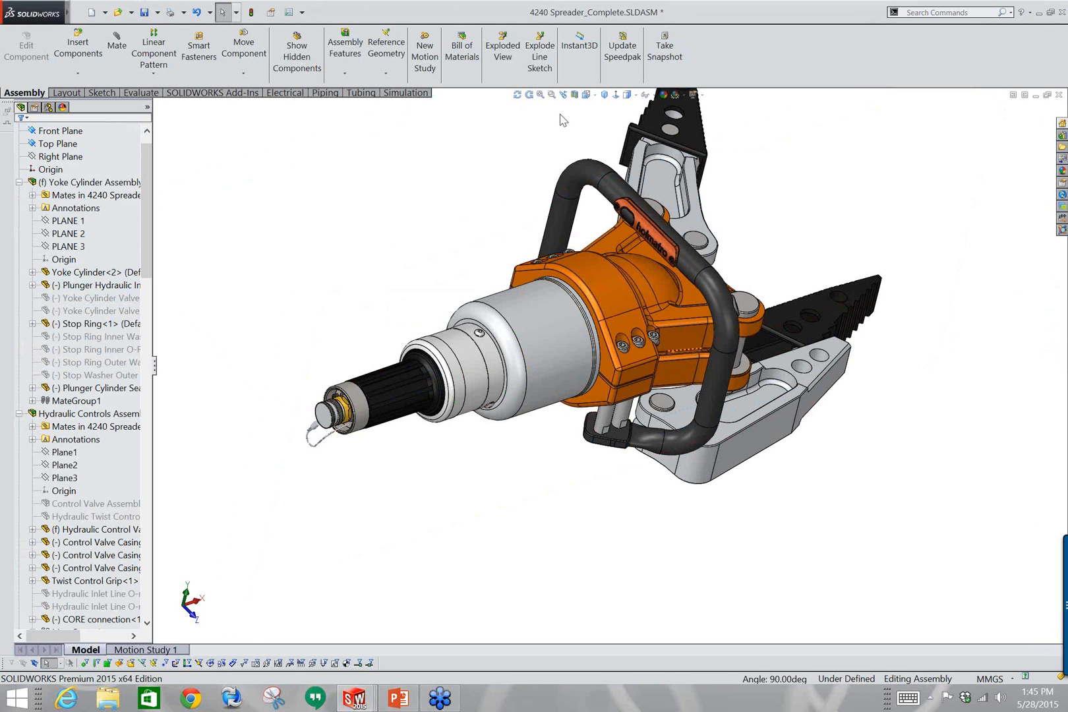
Edit the section view again, clear the selected intersection zone, and set the Section 1 offset to 0 mm.
click(574, 95)
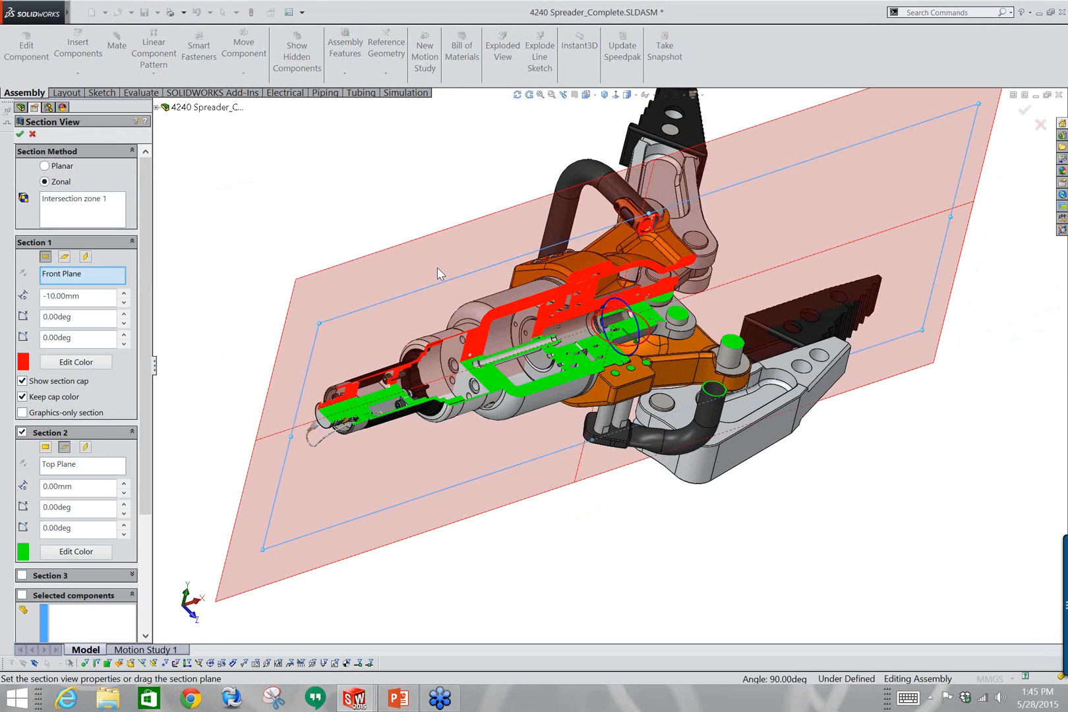
click(65, 201)
right_click(65, 201)
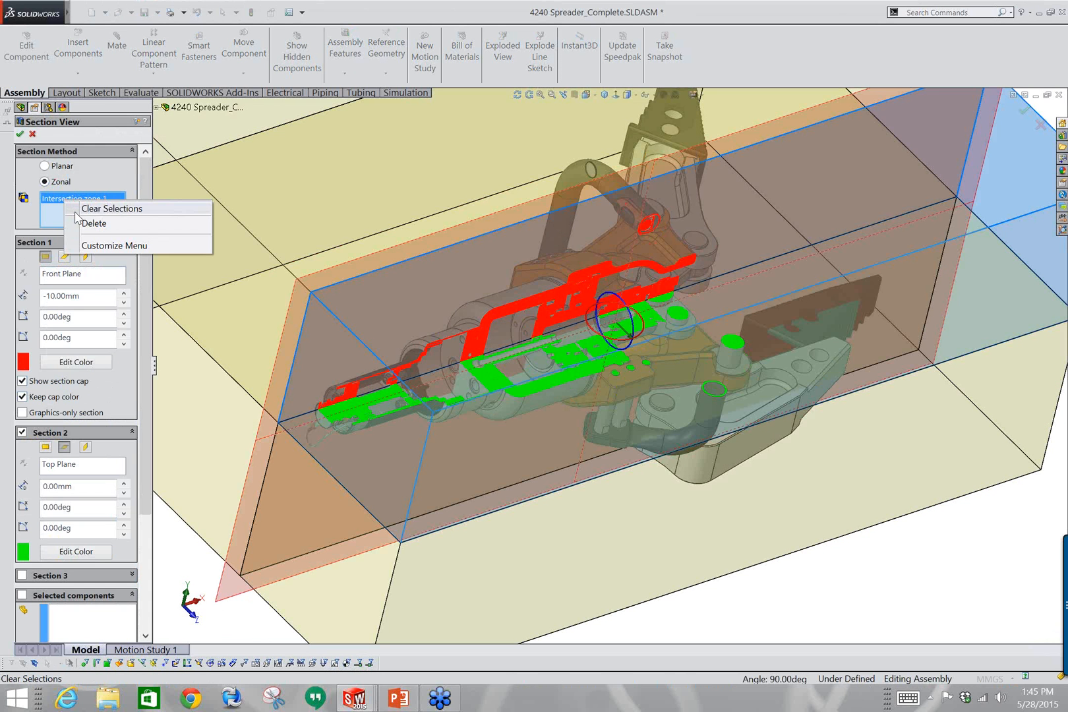
click(76, 210)
double_click(84, 296)
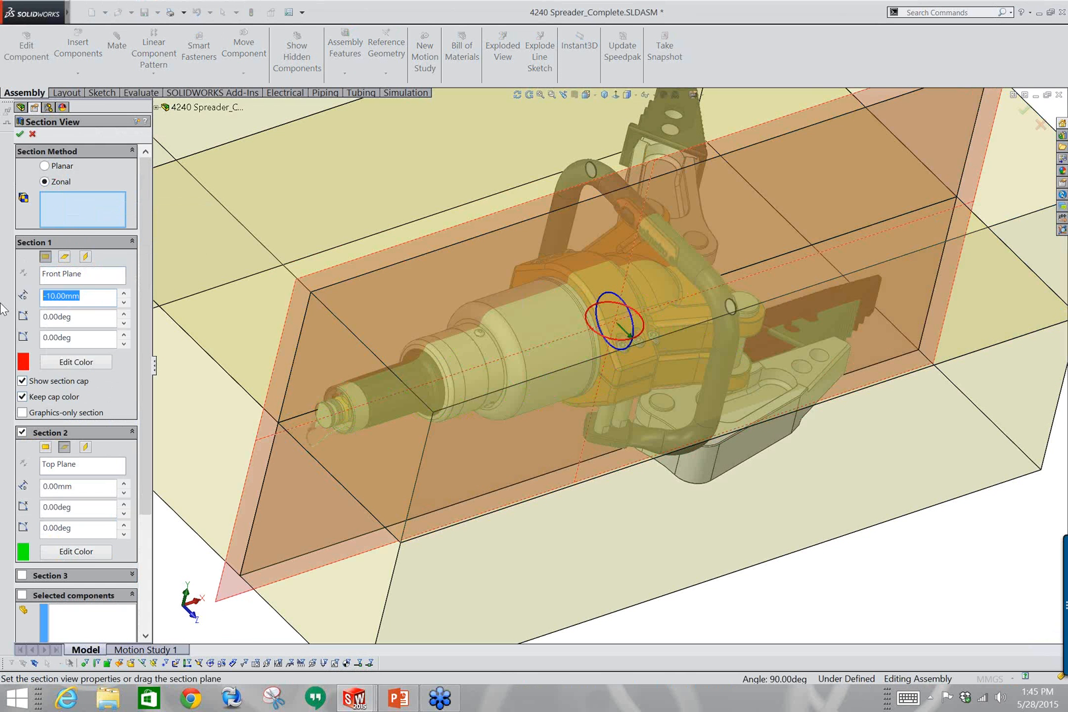
text(0)
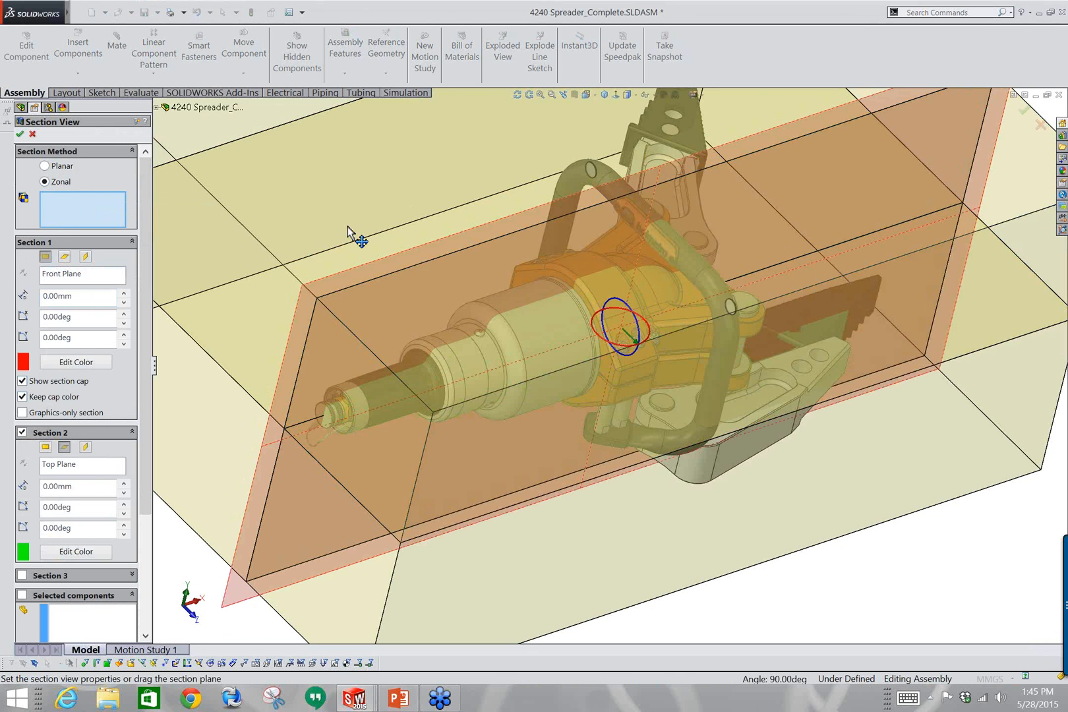
Select Intersection zone 2 in the model, apply the zonal section view, and inspect the cut spreader from the other side.
scroll(352, 232, up, 1)
scroll(357, 238, up, 2)
click(365, 213)
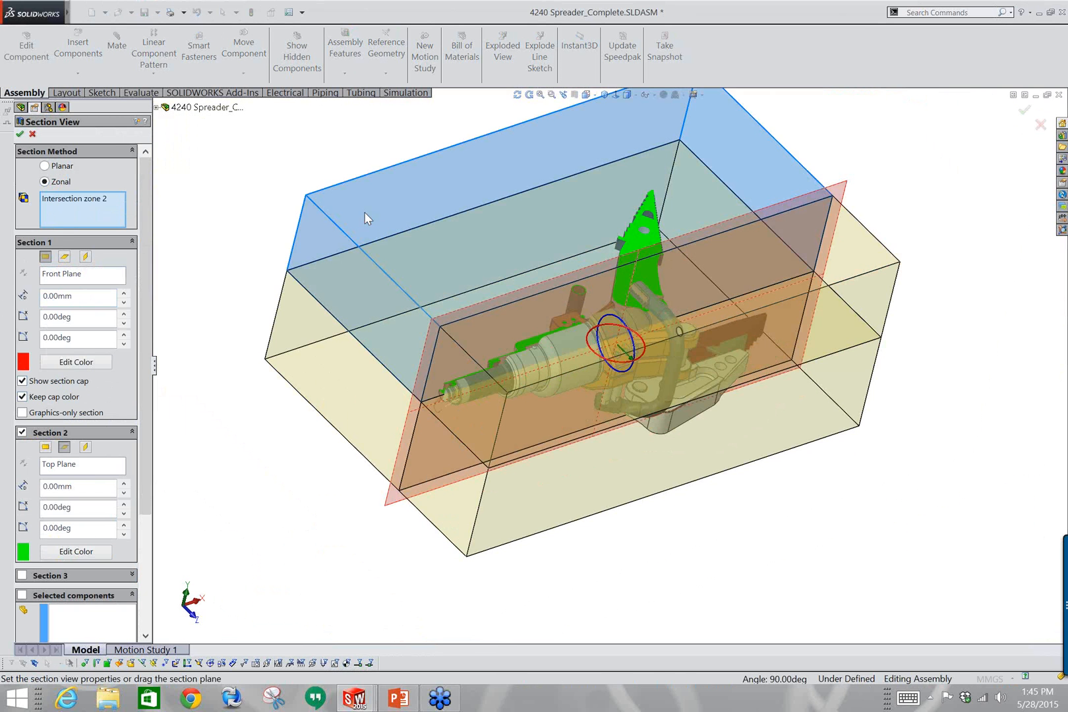
click(19, 135)
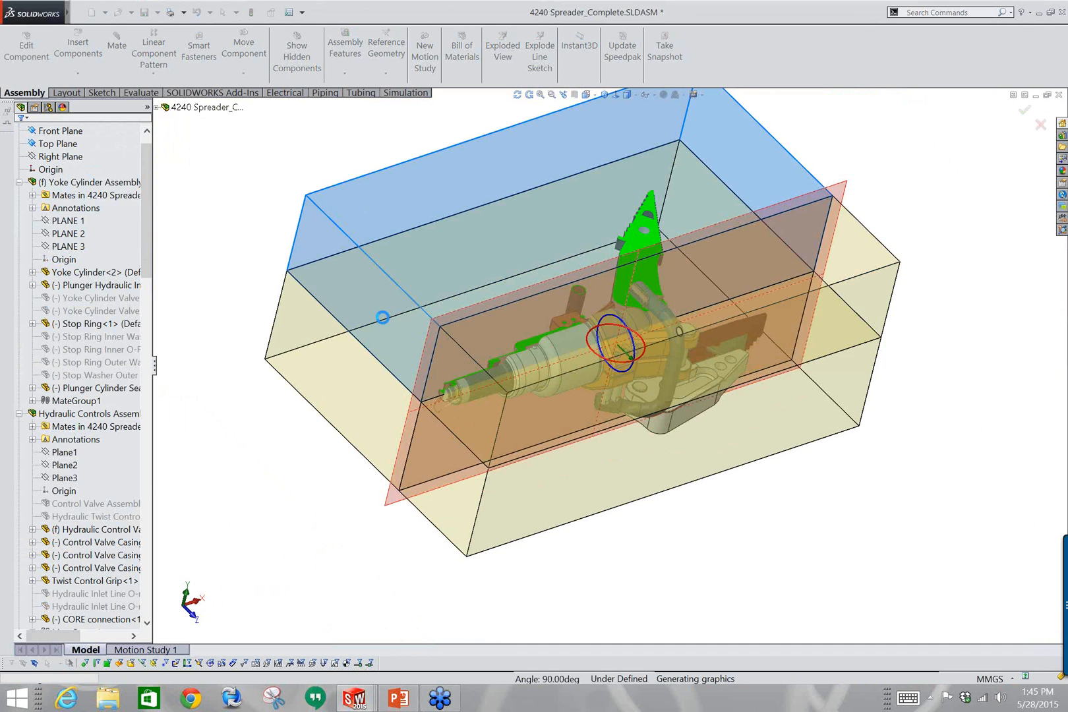
middle_drag(383, 322, 500, 479)
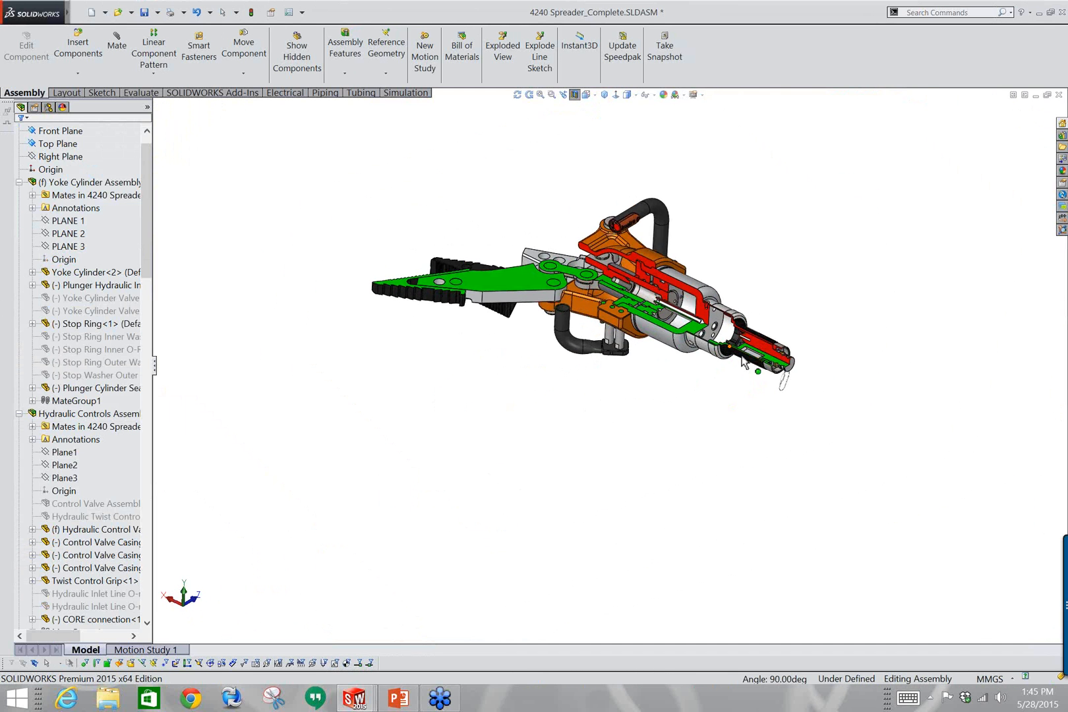
scroll(622, 284, down, 4)
scroll(620, 279, up, 2)
scroll(621, 279, down, 2)
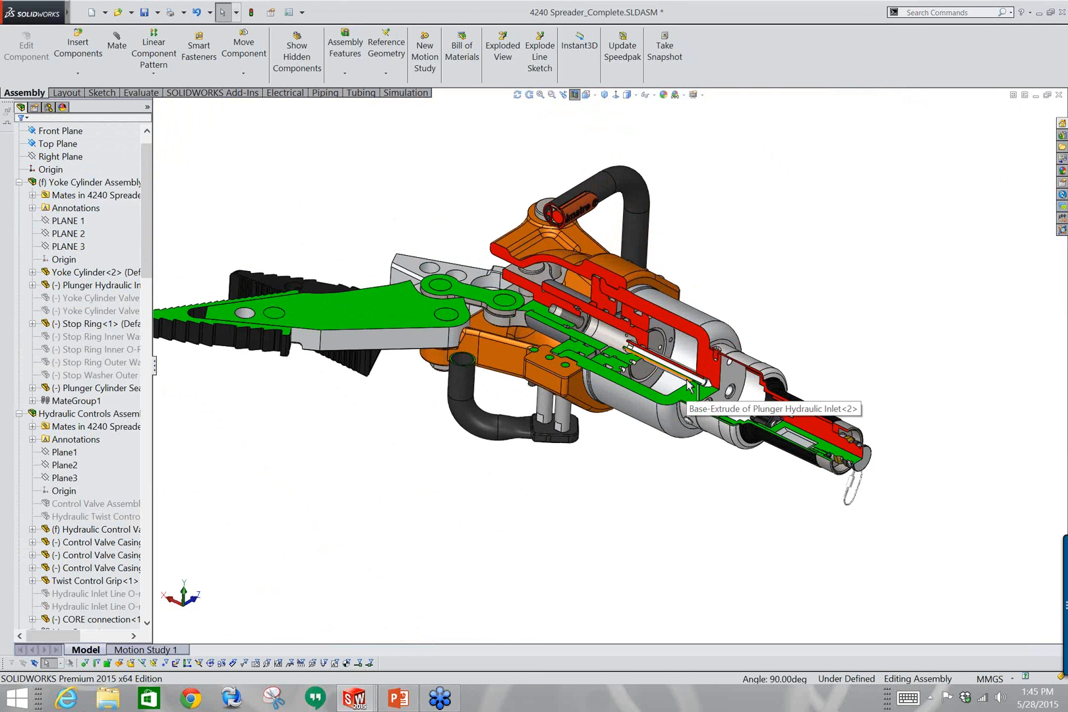
Reopen the zonal section settings and save the section with its view orientation under the name SectionView21.
click(575, 95)
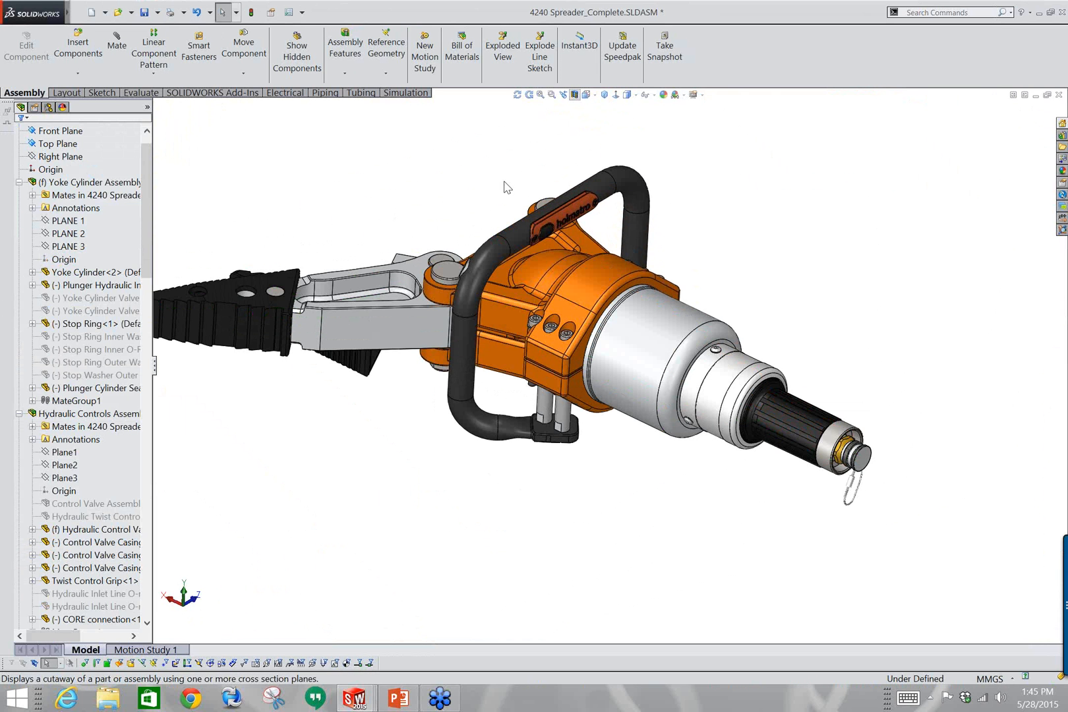
scroll(143, 551, down, 5)
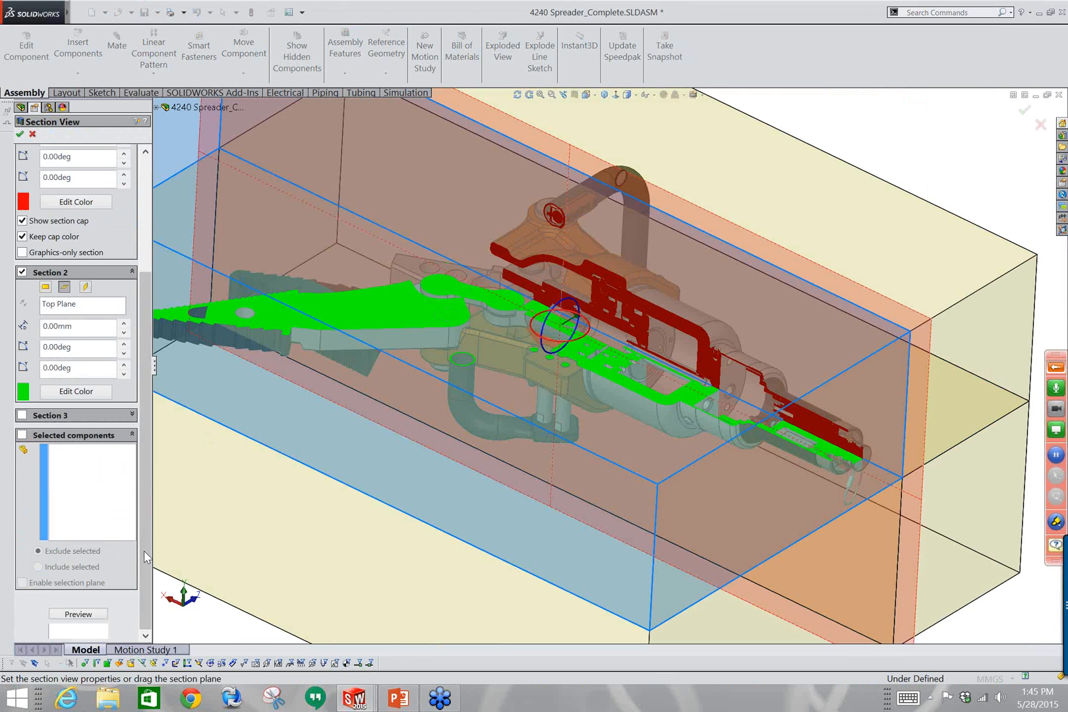
click(78, 631)
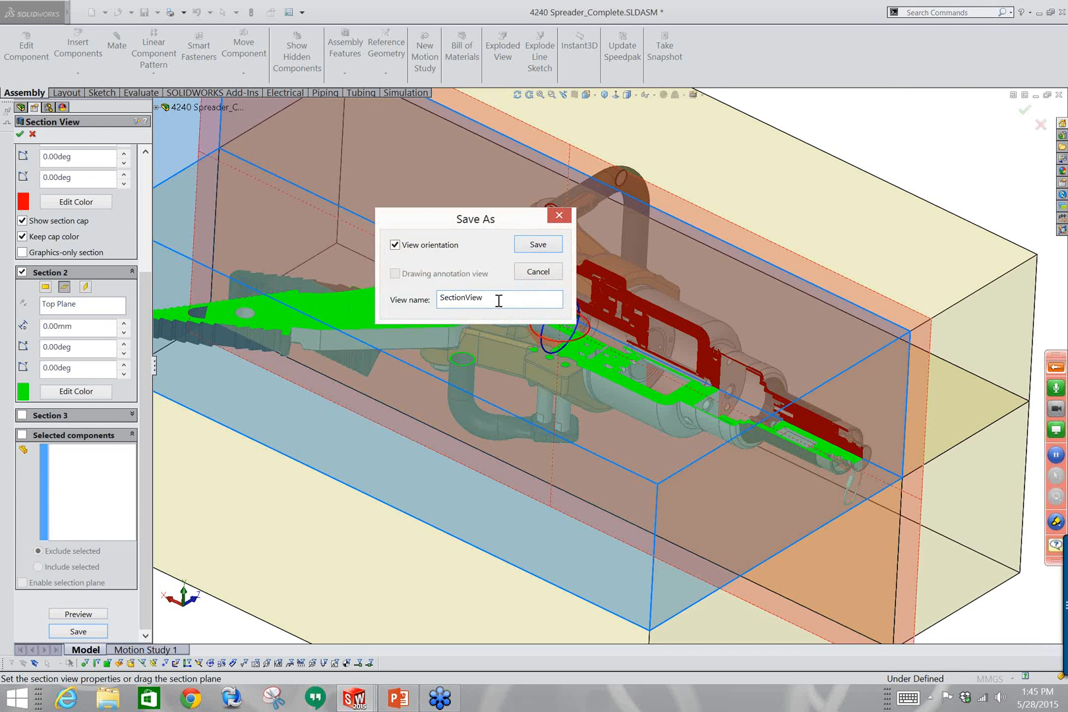
click(545, 247)
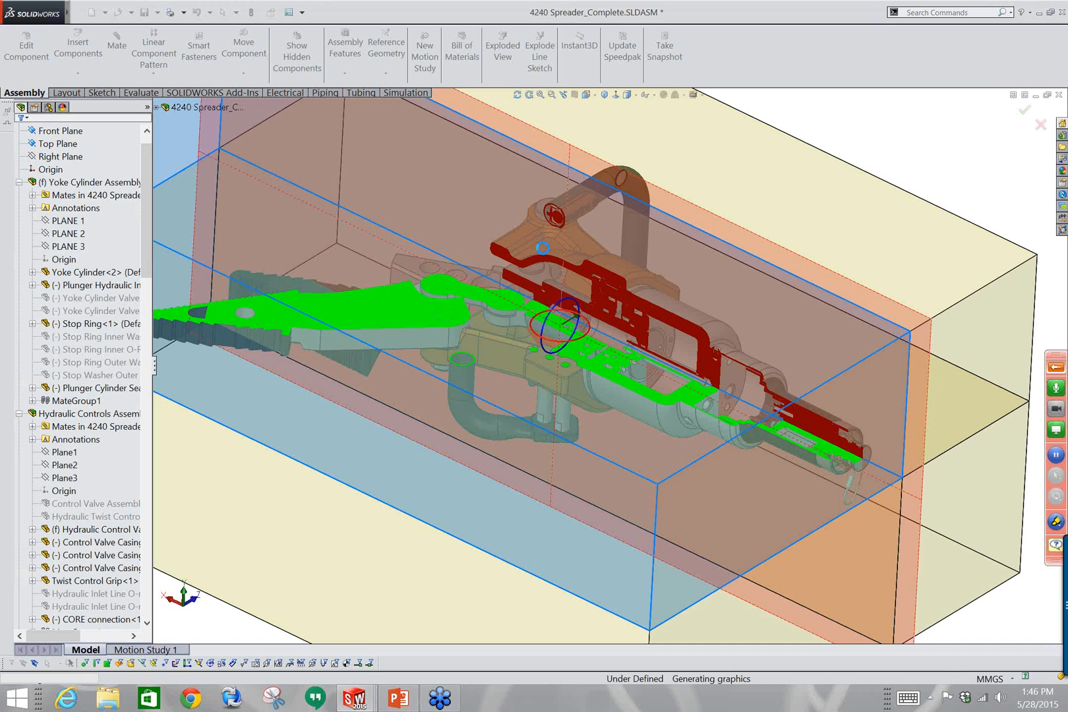
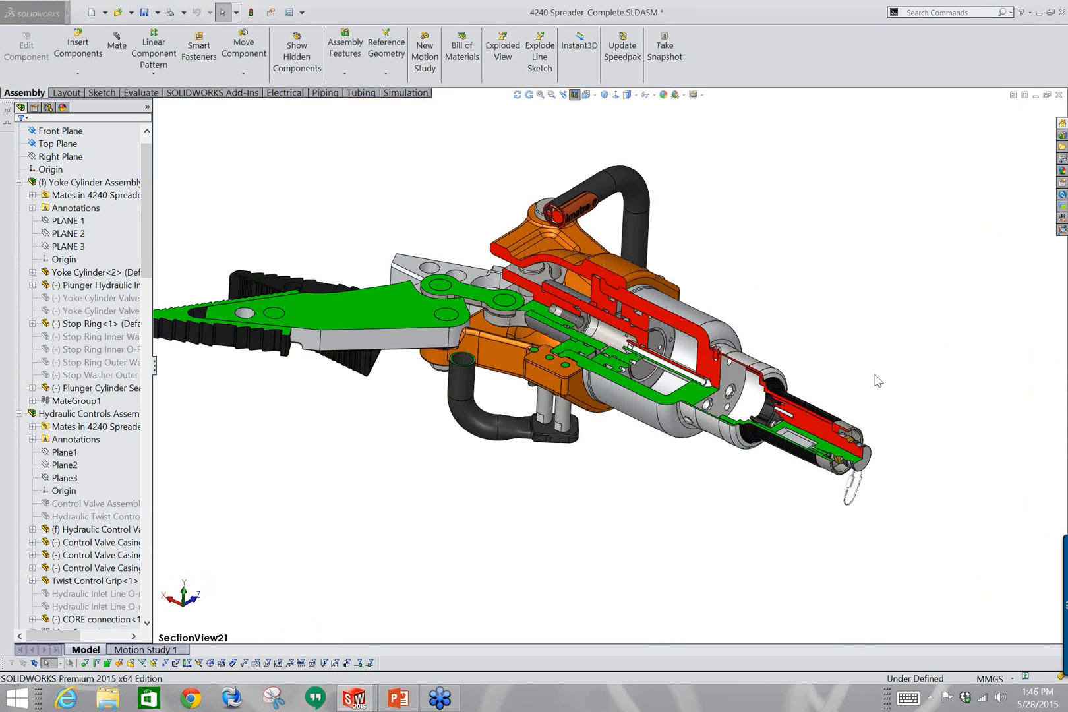
click(795, 296)
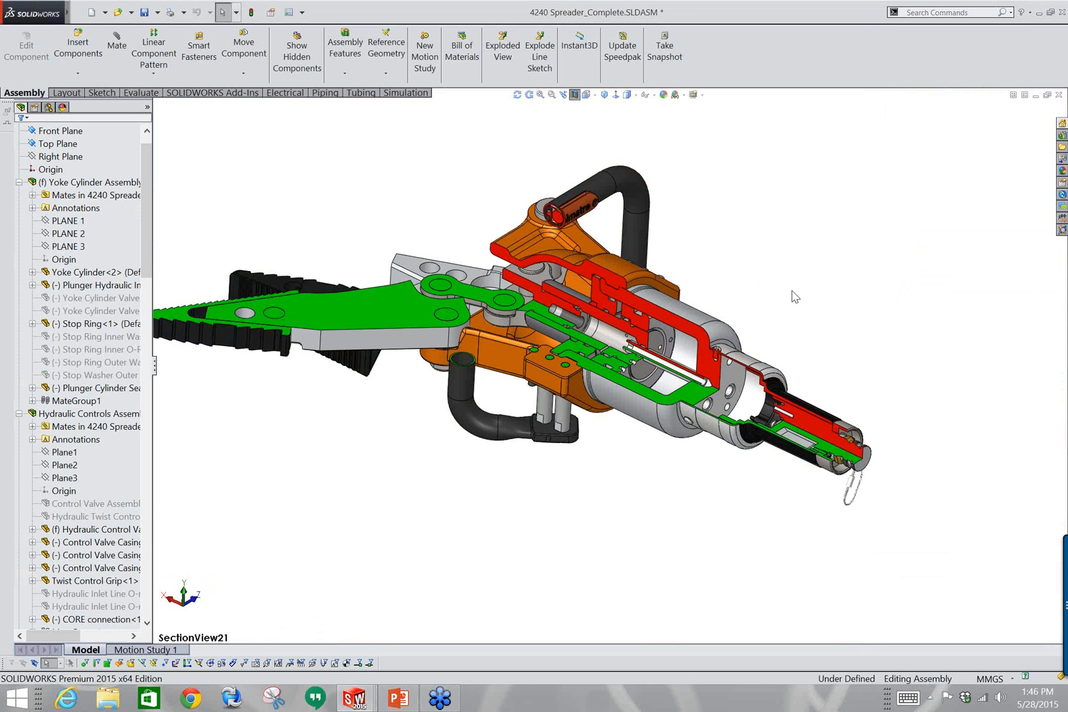
scroll(795, 297, up, 2)
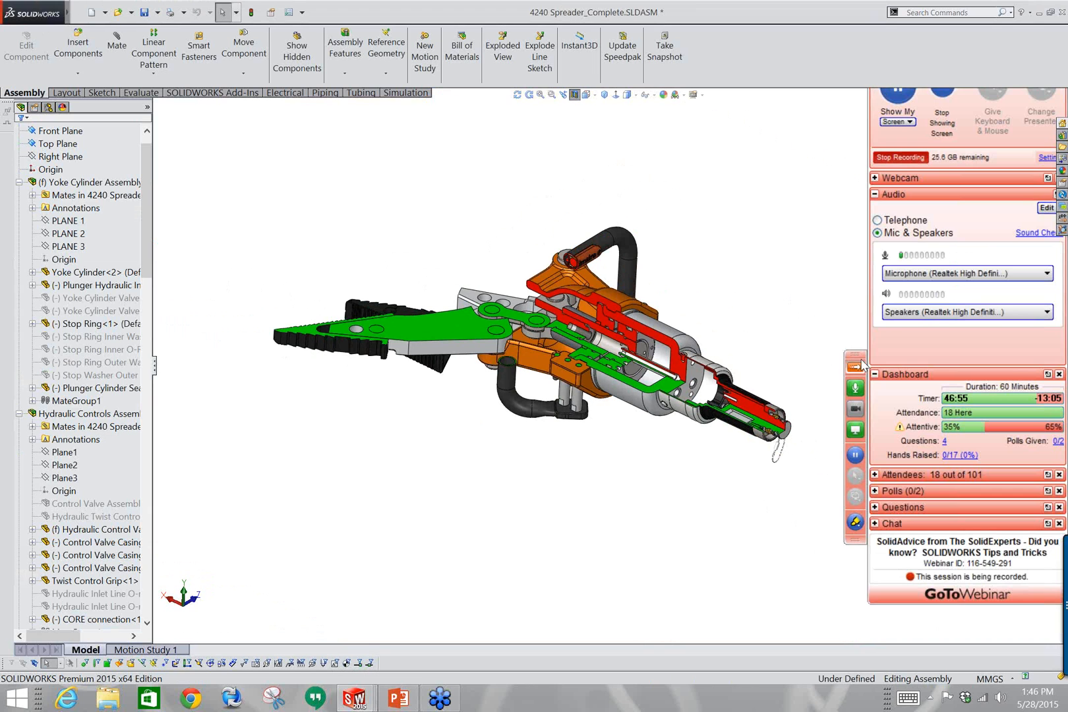
click(853, 371)
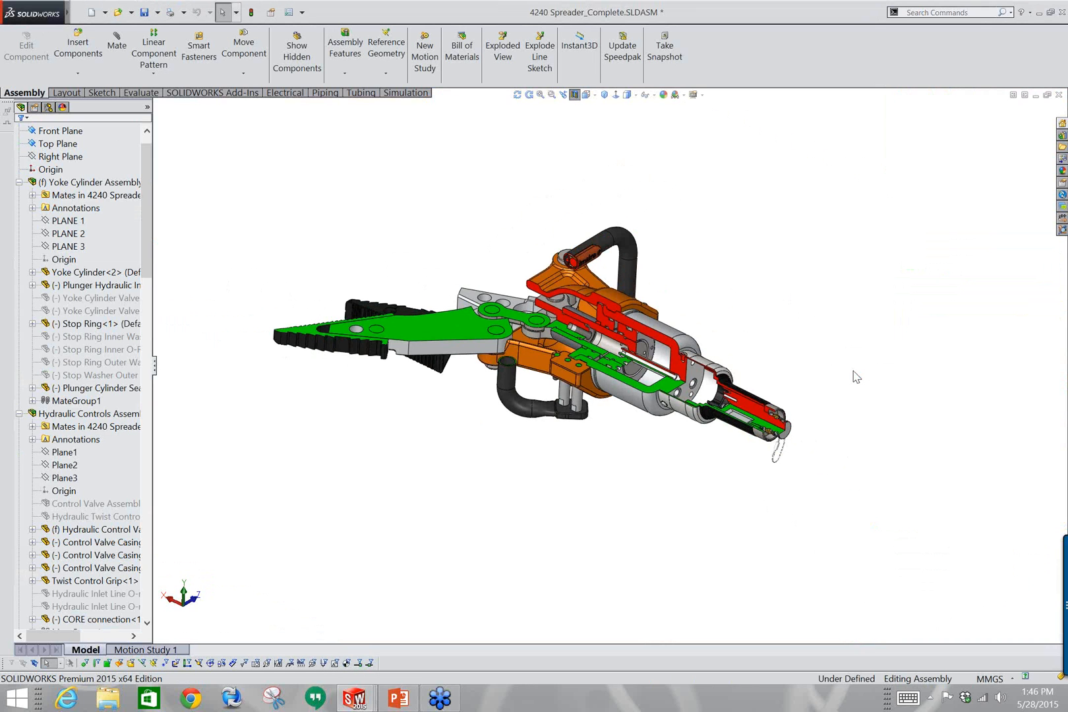
Collapse the Yoke Cylinder Assembly, Hydraulic Controls Assembly, Handle Assembly and Arm<1> in the feature tree.
click(20, 183)
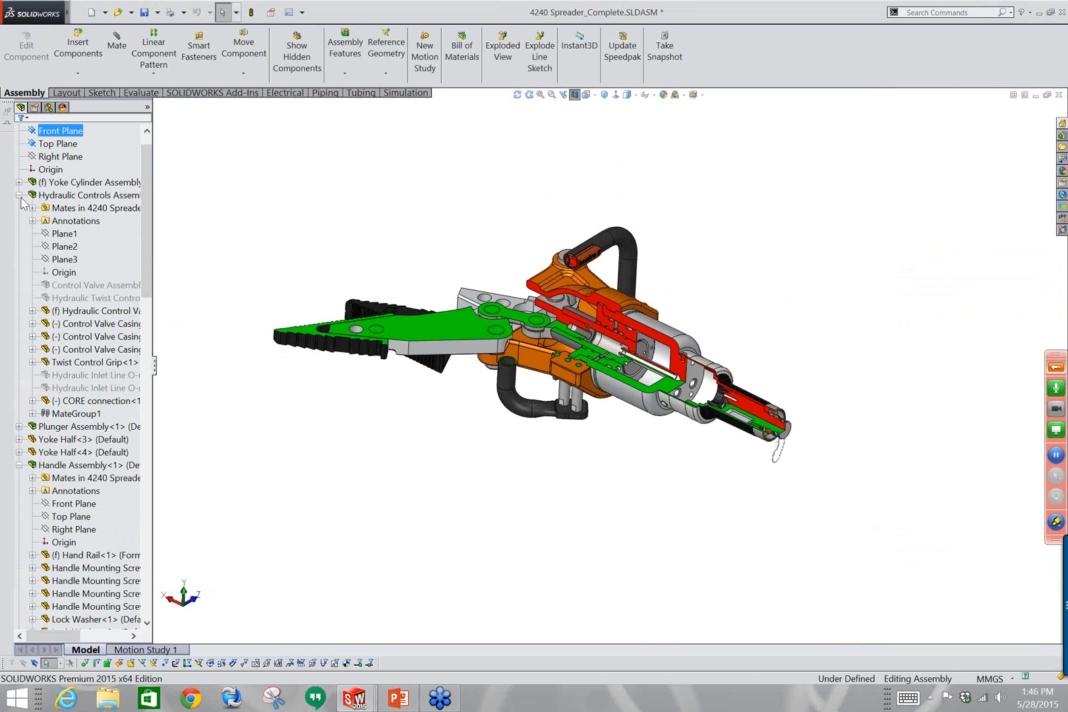
click(19, 196)
click(20, 247)
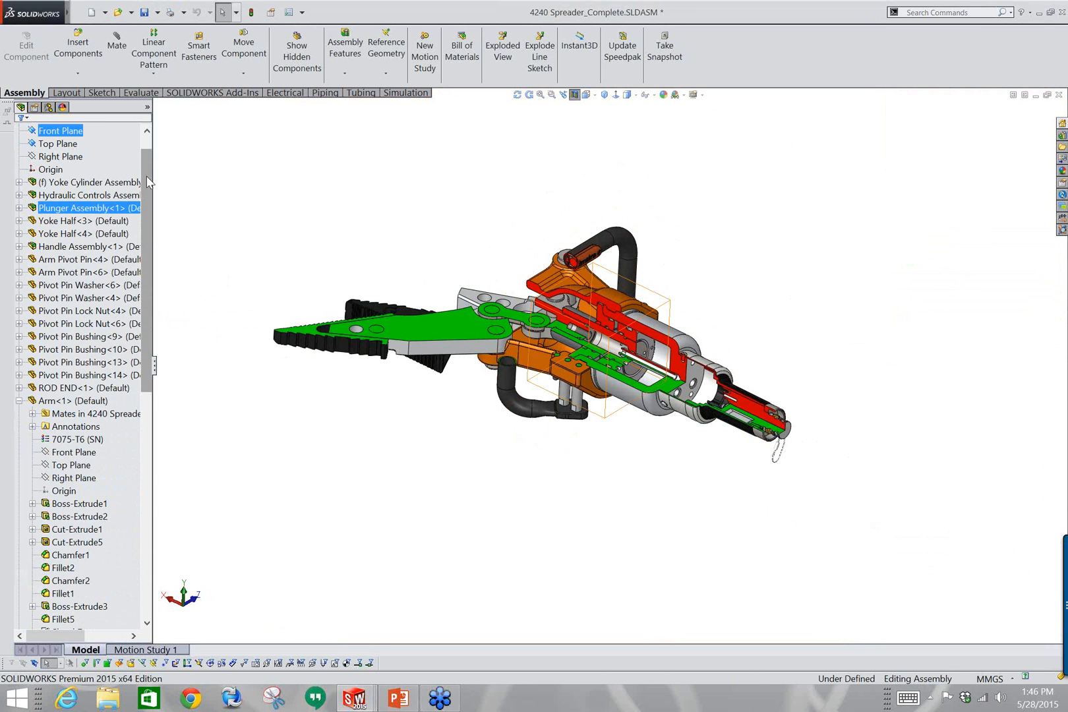
scroll(66, 209, up, 2)
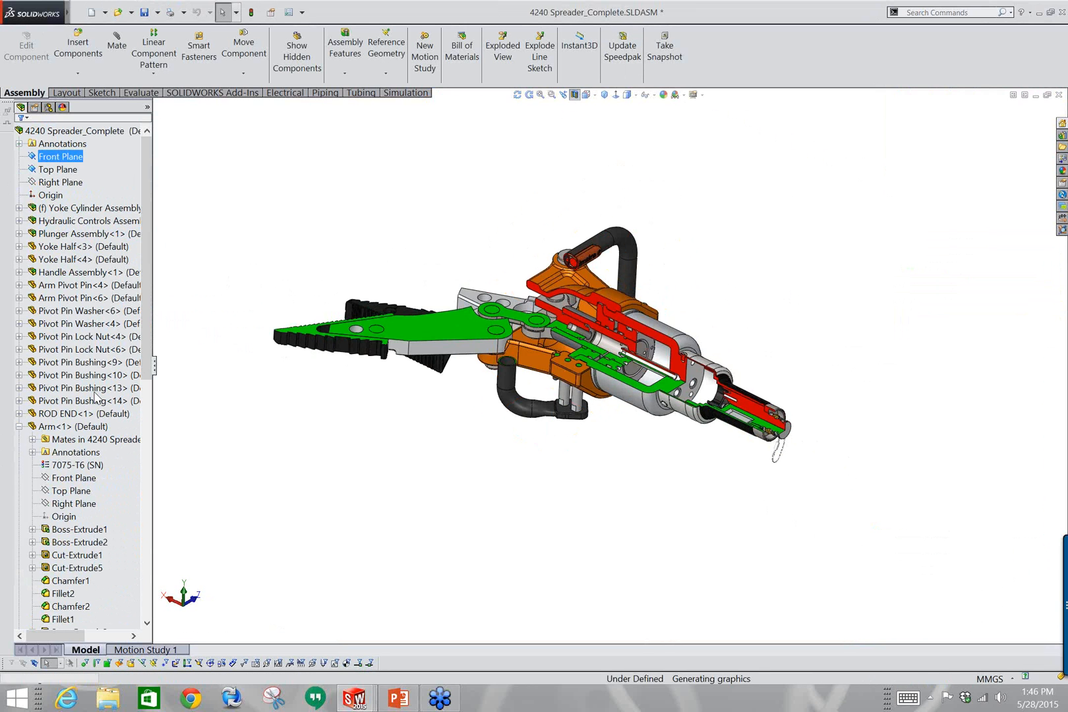
click(19, 427)
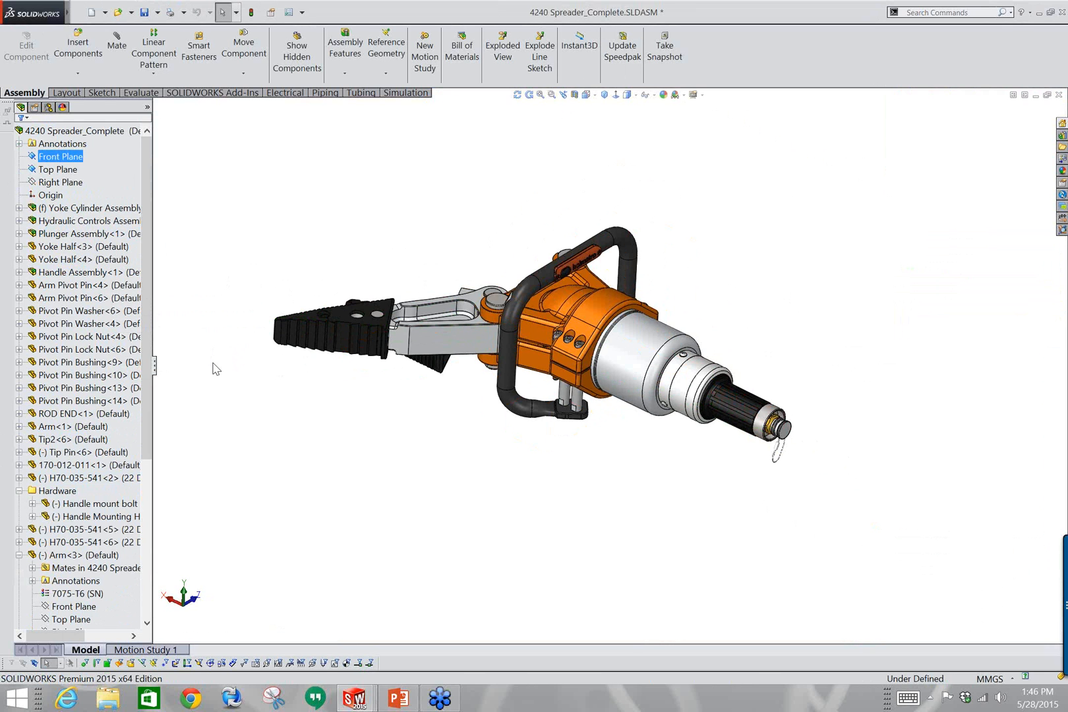
Reorder Handle Assembly<1> in the feature tree so it sits between Yoke Half<3> and Yoke Half<4>.
ctrl+click(66, 259)
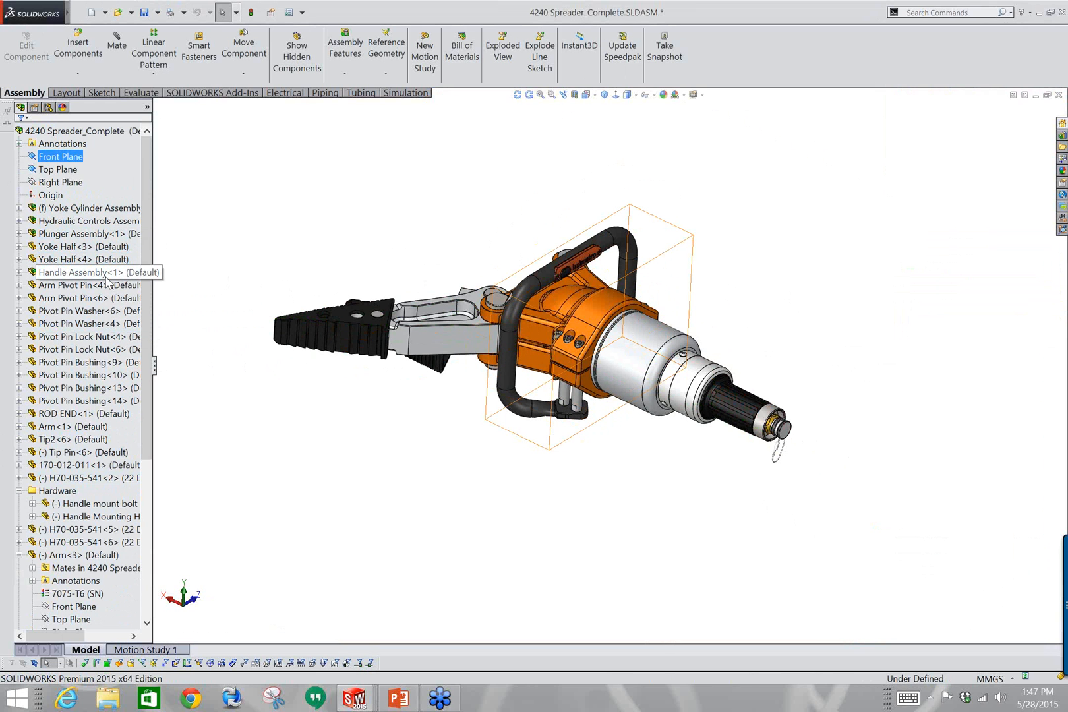
ctrl+click(66, 259)
drag(53, 275, 47, 232)
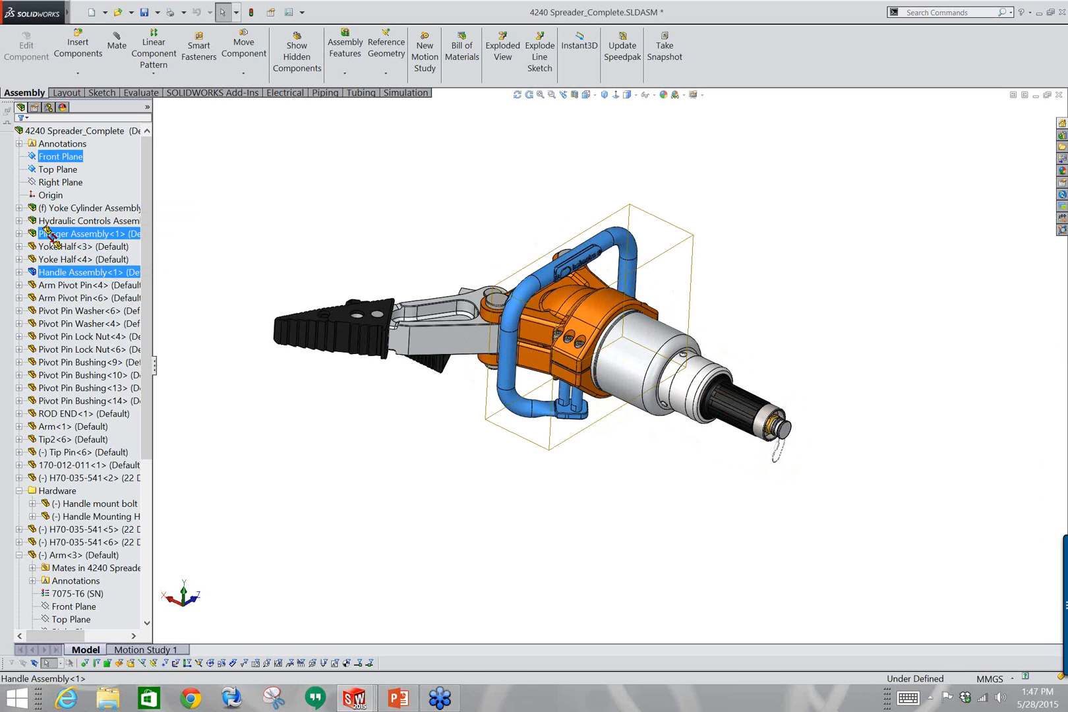
drag(47, 232, 48, 234)
drag(45, 227, 55, 250)
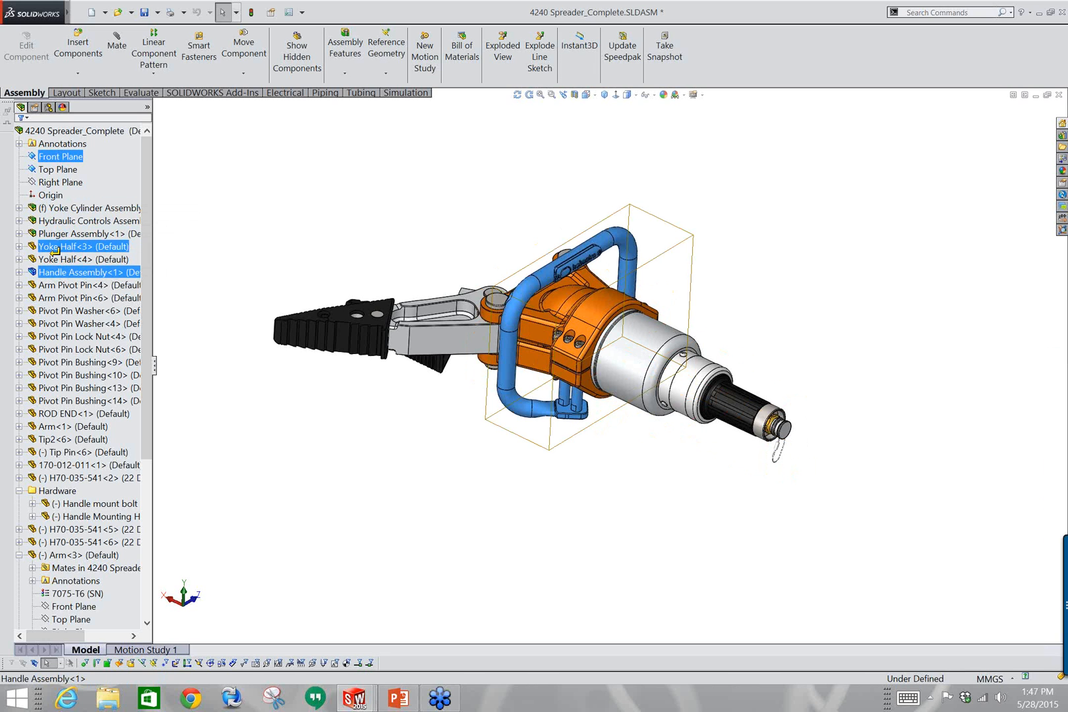
drag(54, 251, 53, 249)
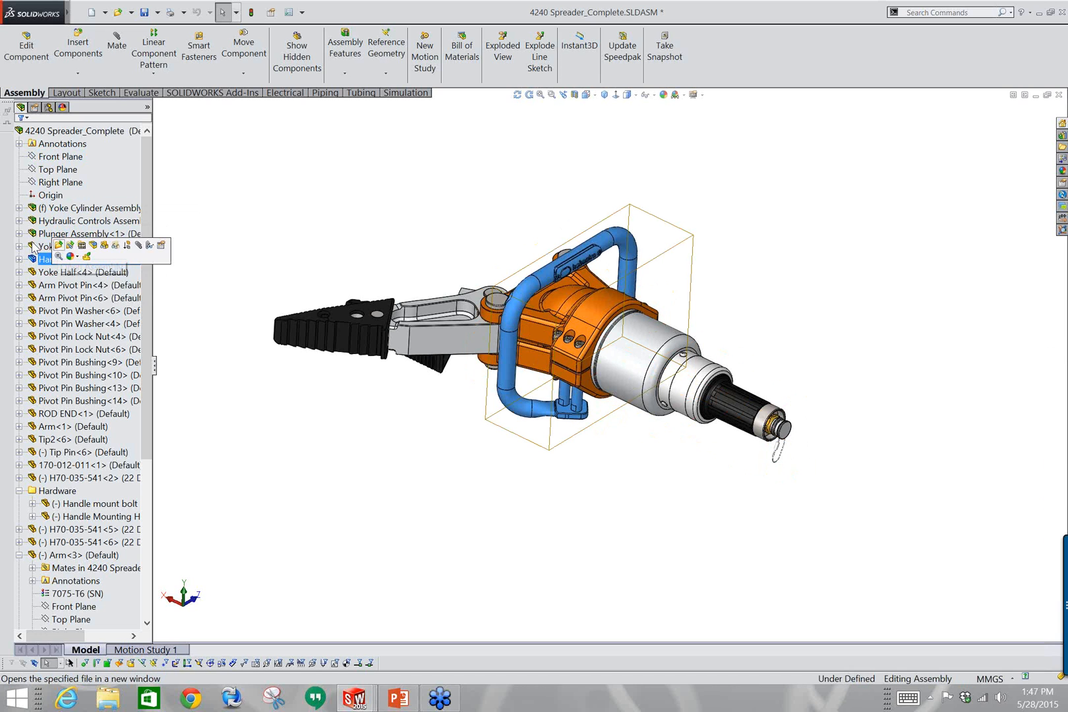
click(53, 248)
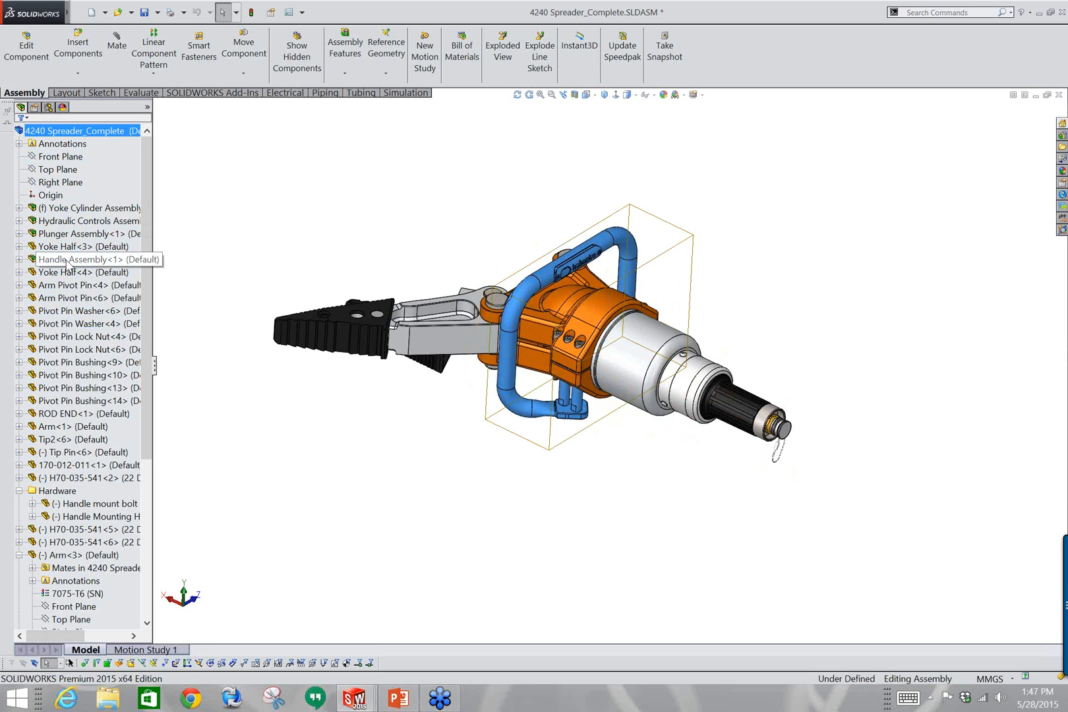
Try to move Handle Assembly<1> onto Plunger Assembly<1> in the feature tree and cancel the assembly structure edit.
drag(68, 262, 66, 235)
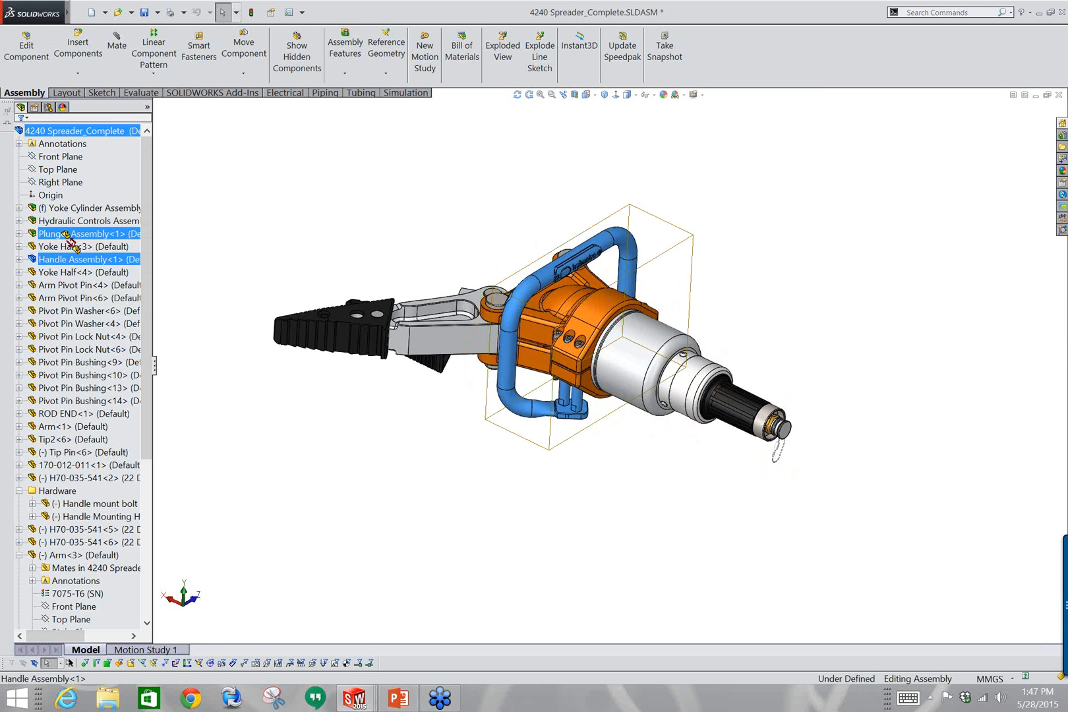
drag(66, 234, 73, 239)
drag(72, 238, 73, 239)
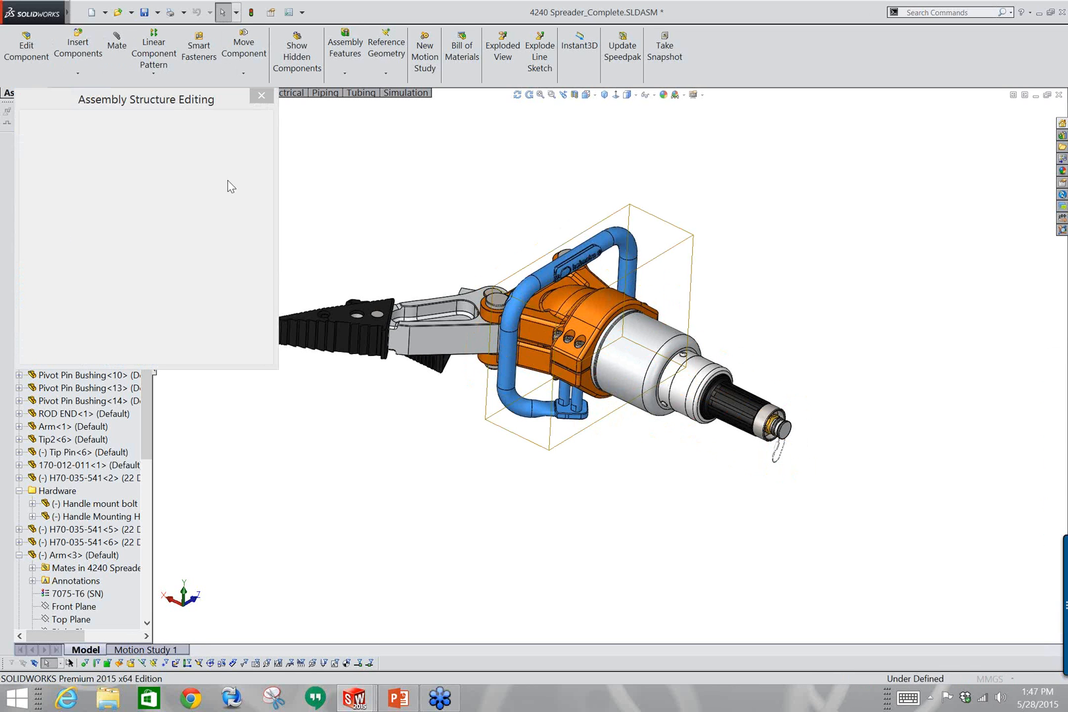
click(261, 95)
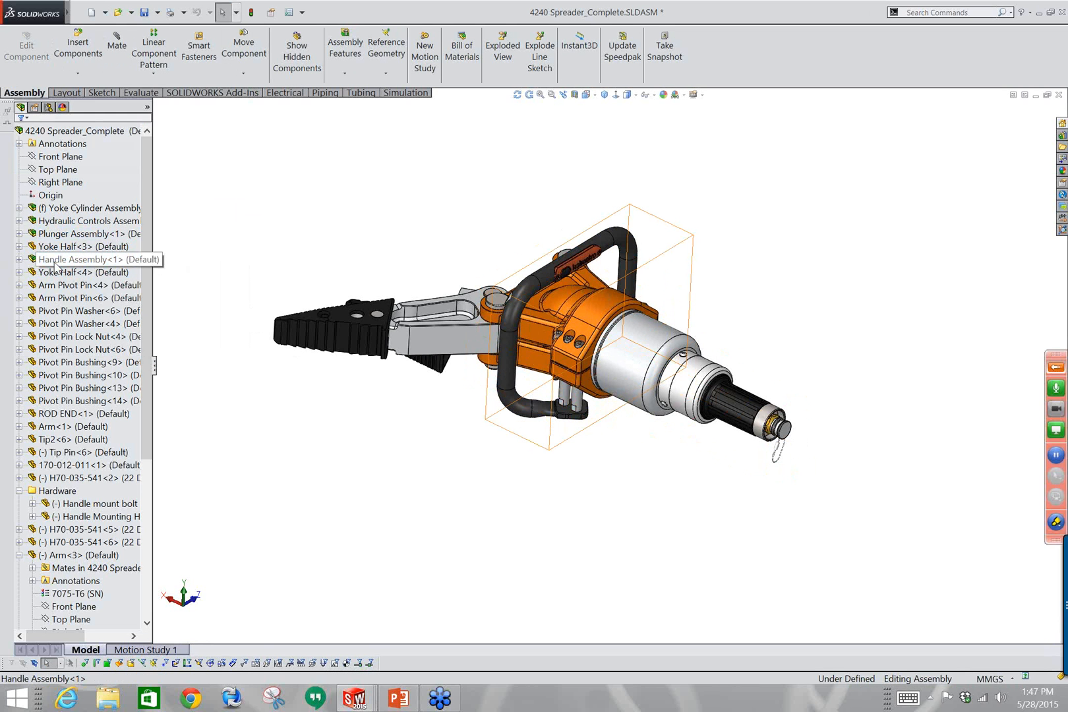
Try to reorder Handle Assembly<1> to the place directly below Plunger Assembly<1> in the feature tree.
drag(54, 261, 64, 239)
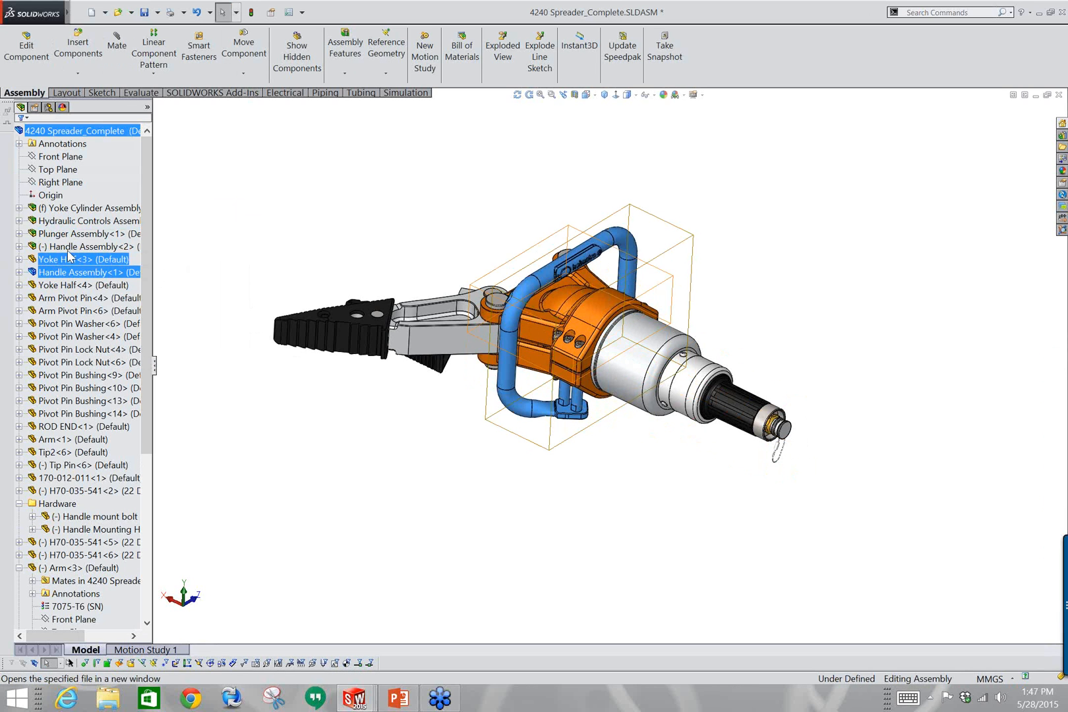
click(213, 248)
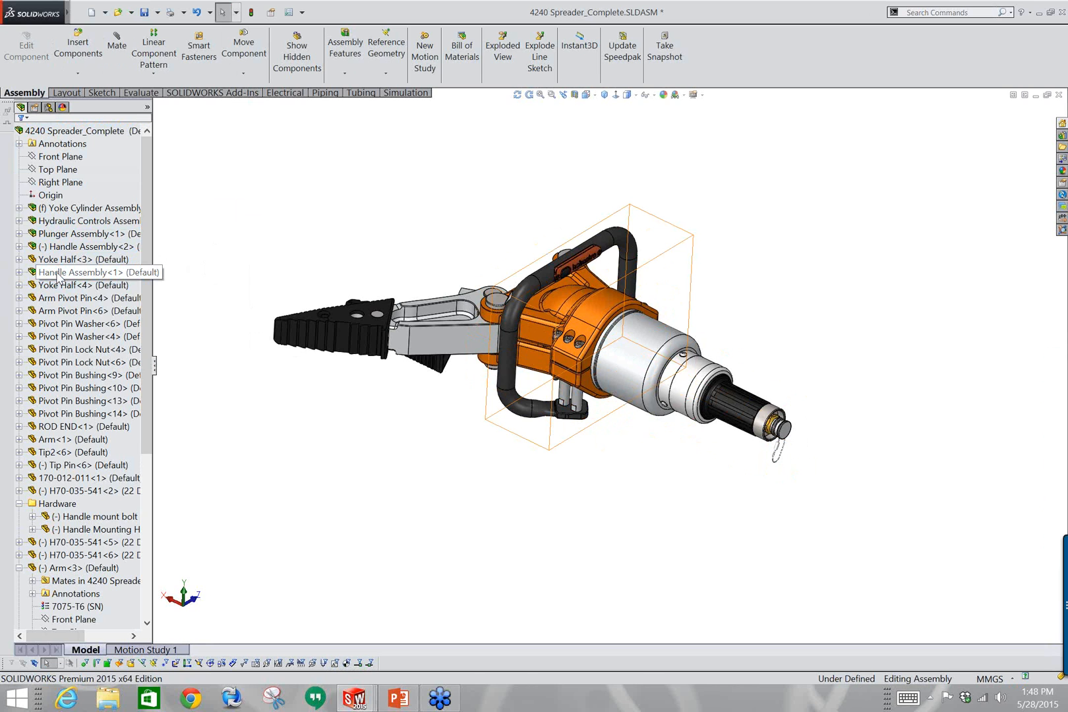
click(58, 276)
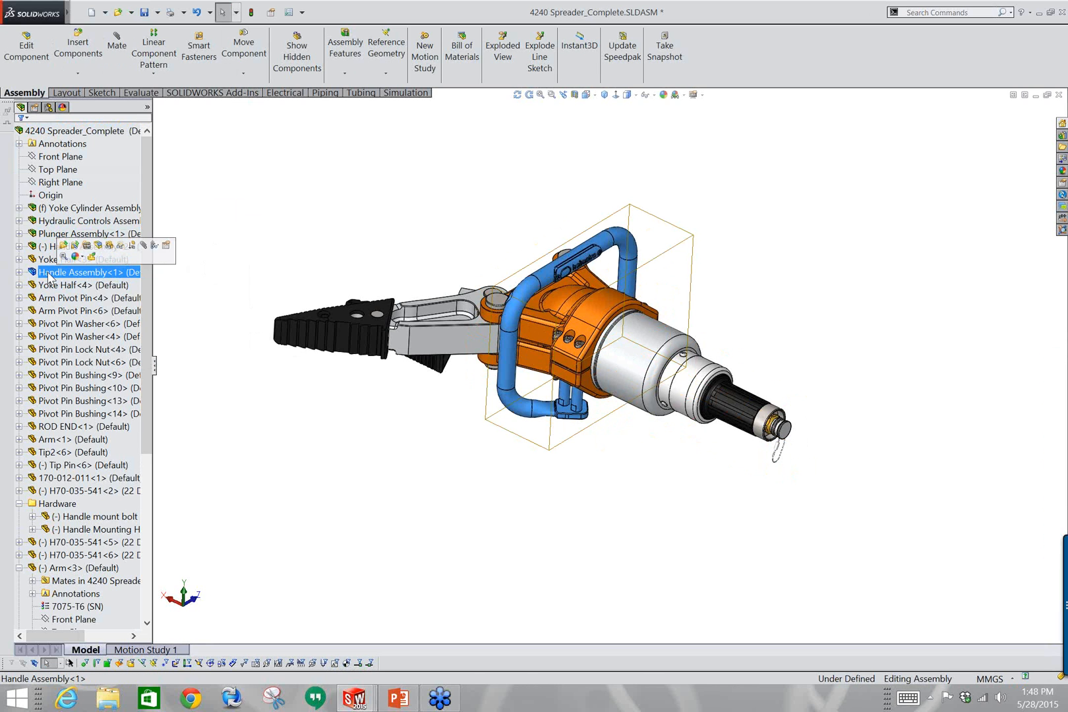
mouse_move(58, 274)
mouse_down()
mouse_move(61, 254)
mouse_move(56, 275)
mouse_up()
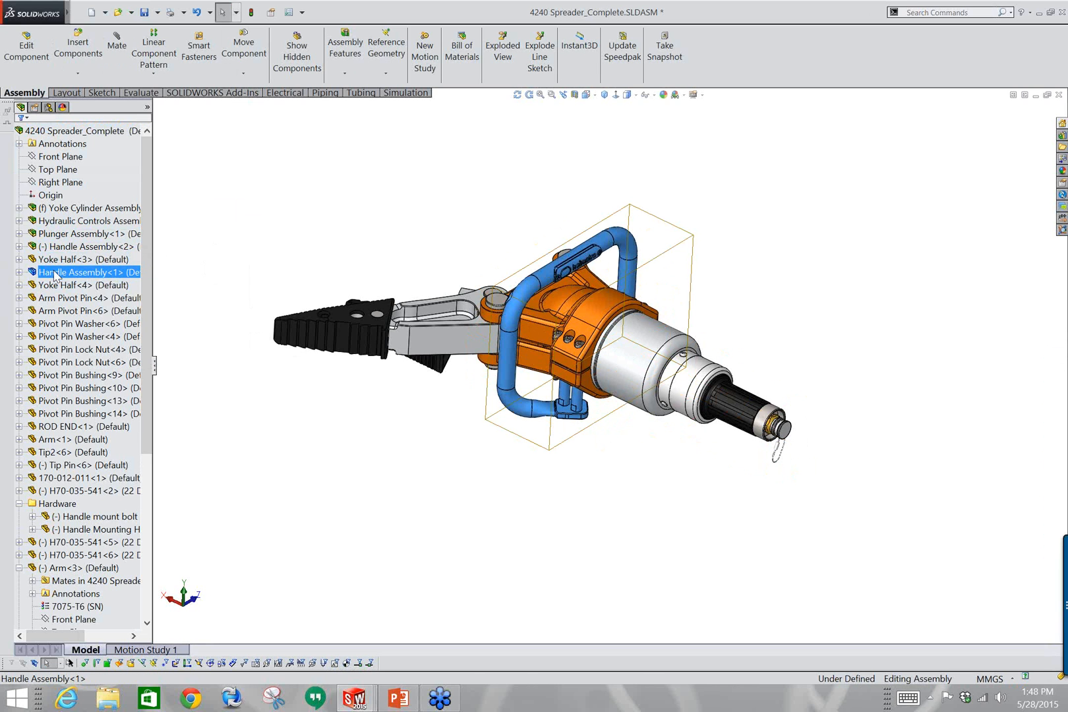
Delete the duplicate components Handle Assembly<2> and Handle Assembly<3> from the assembly.
click(39, 247)
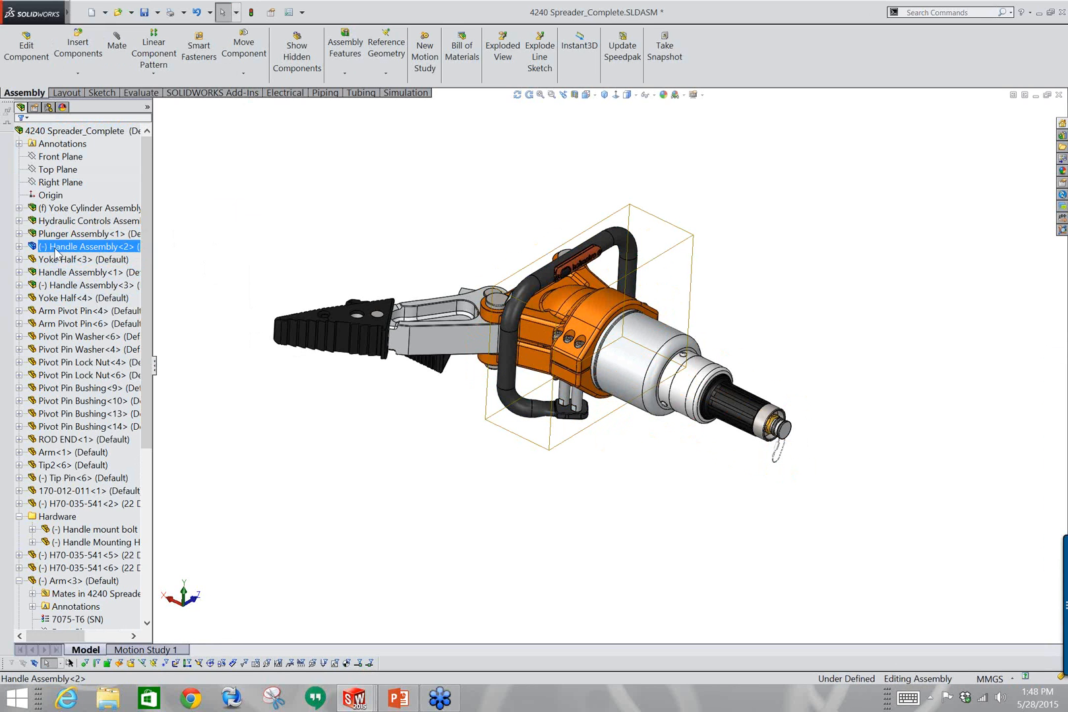
right_click(40, 246)
click(66, 498)
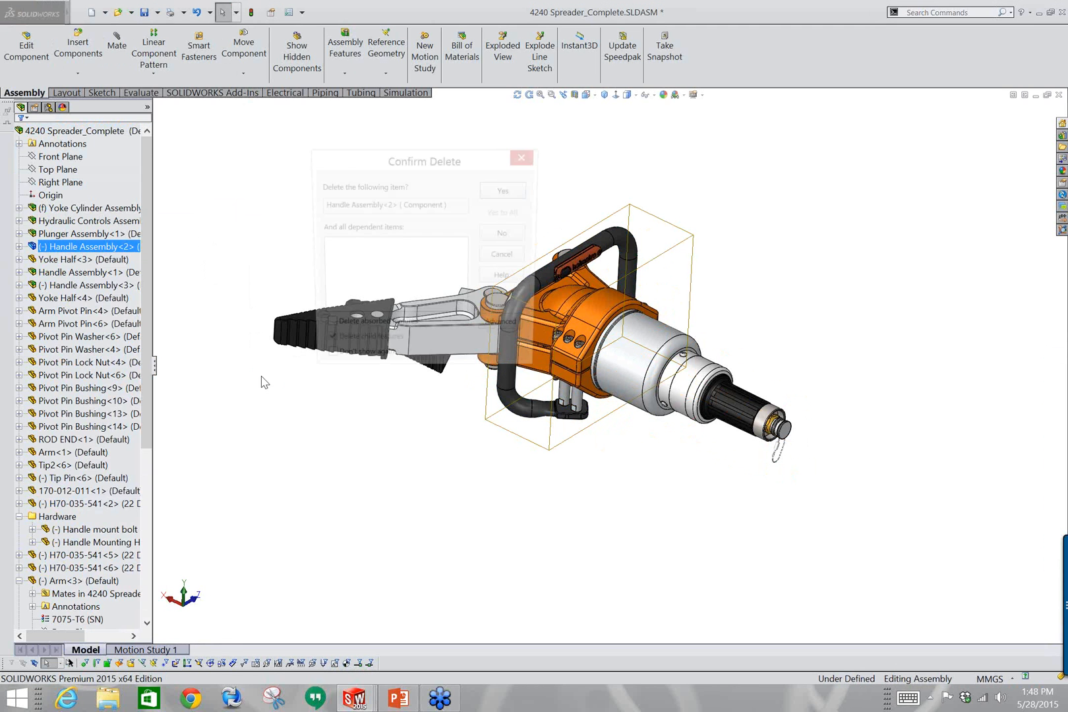
click(529, 196)
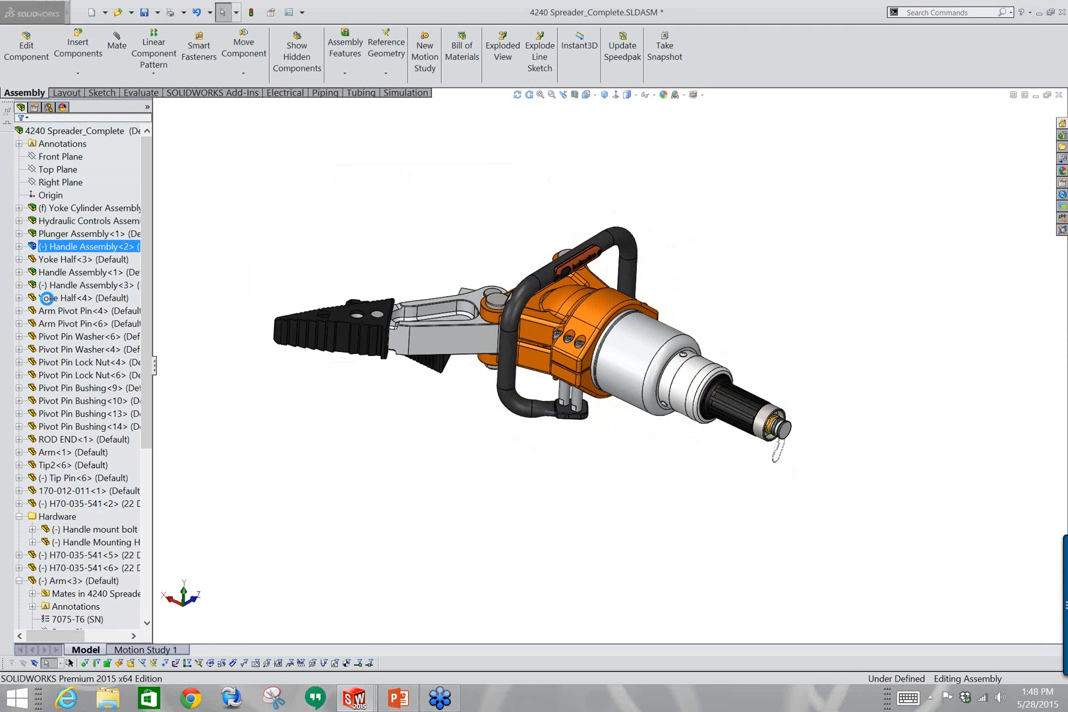
click(58, 278)
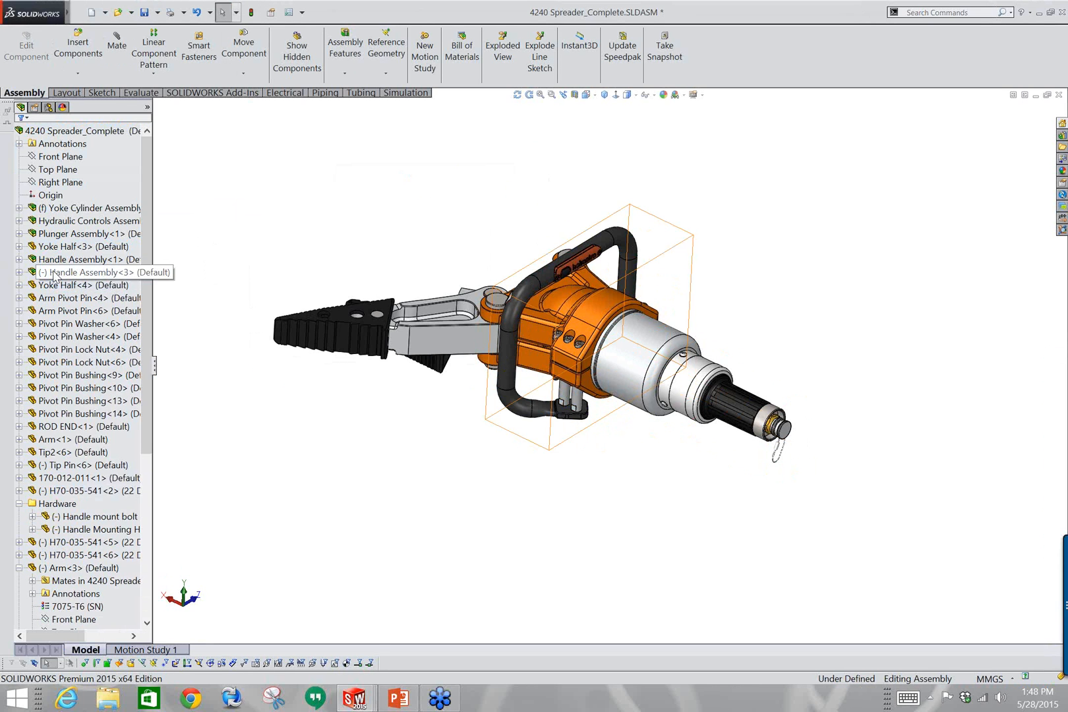
right_click(72, 275)
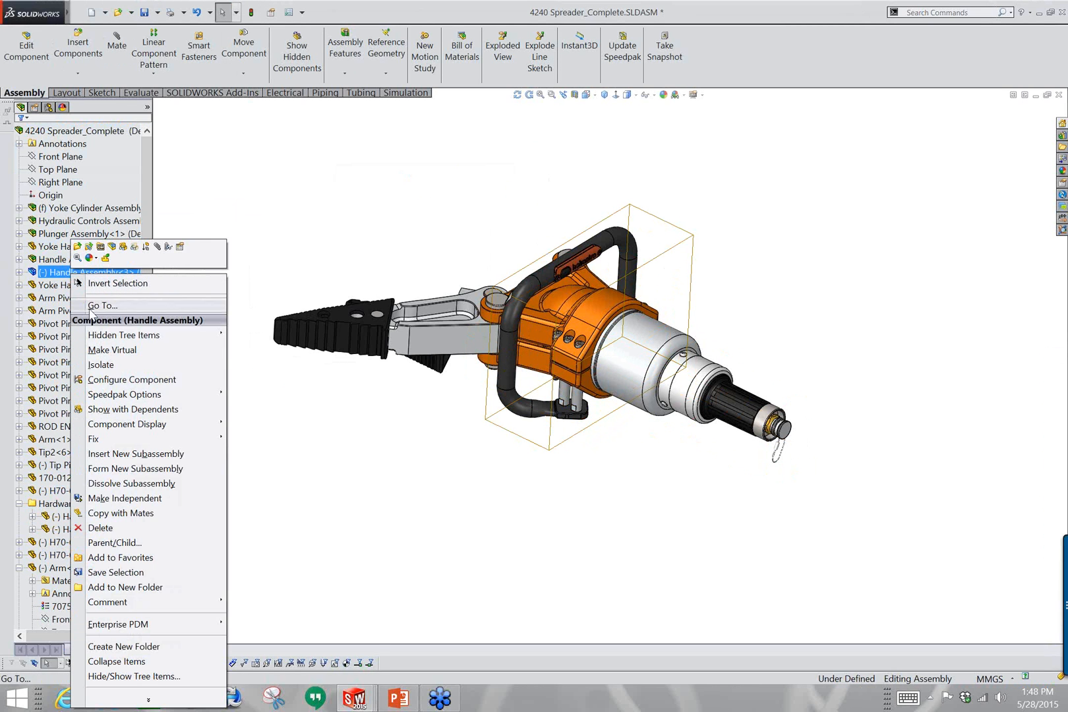
click(99, 528)
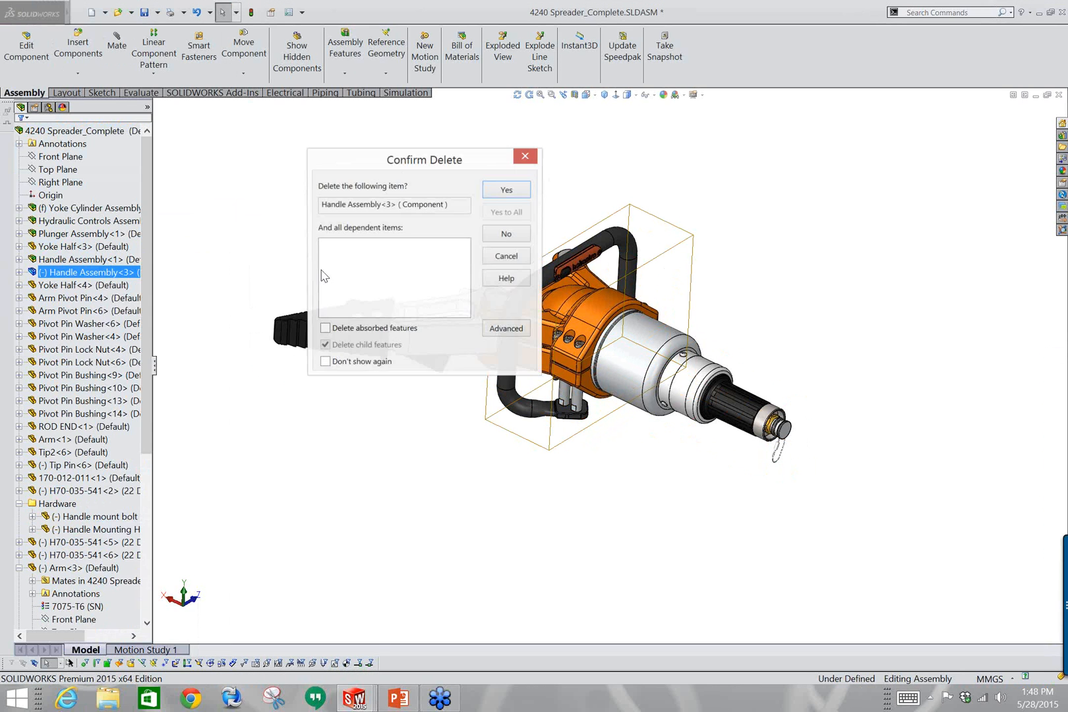
click(502, 193)
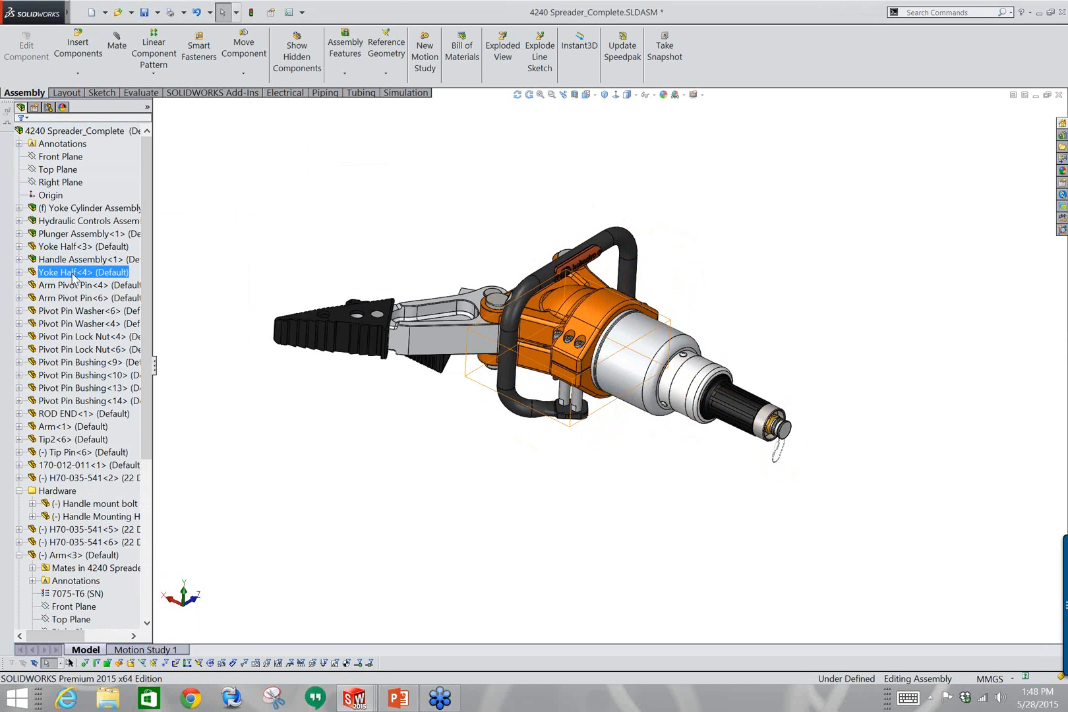
Try again to move Handle Assembly<1> up in the tree near Plunger Assembly<1>, and clear the accidental range selection.
mouse_move(51, 258)
mouse_down()
mouse_move(48, 245)
mouse_move(52, 260)
mouse_up()
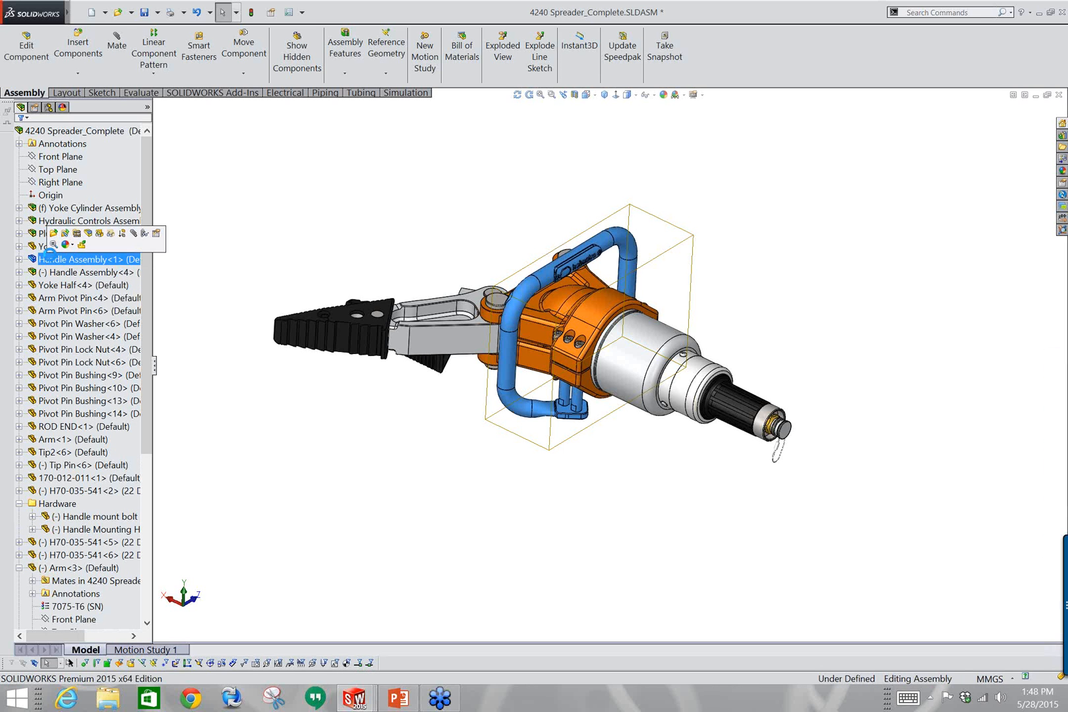
shift+click(53, 260)
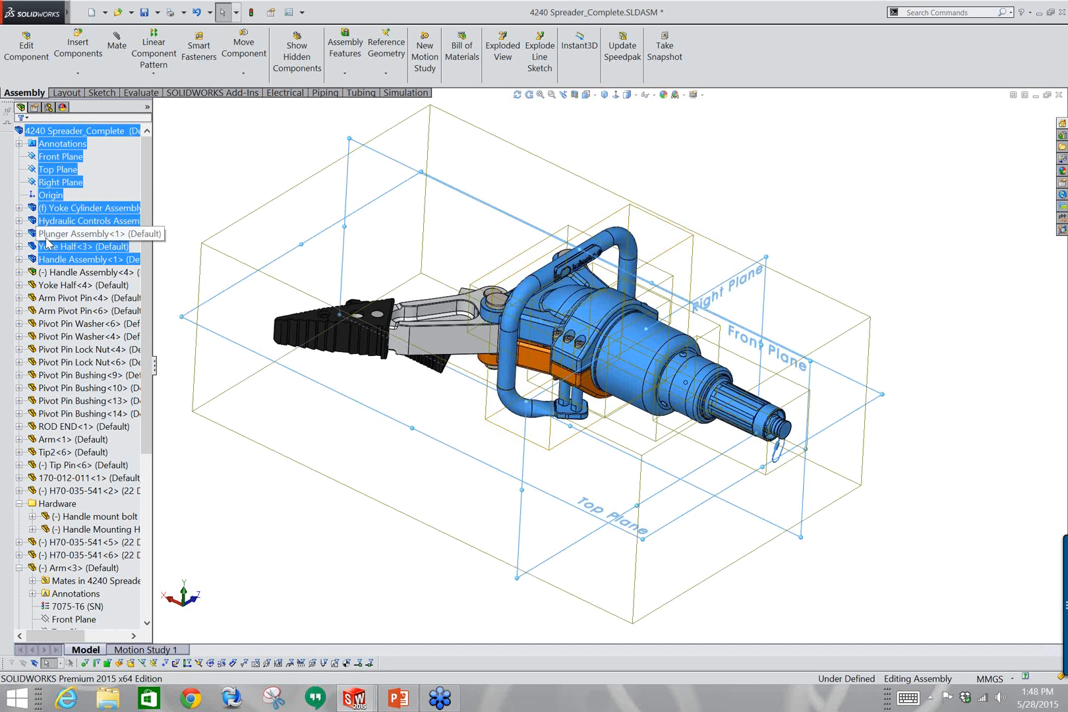
click(200, 176)
key(Escape)
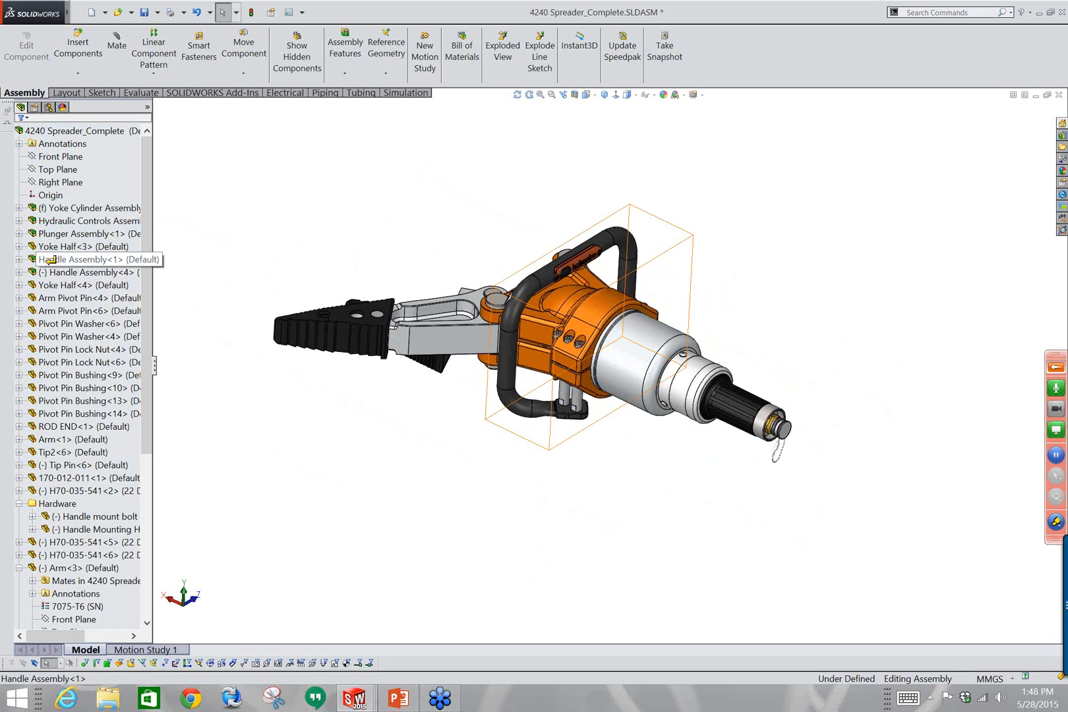
click(51, 261)
ctrl+click(56, 235)
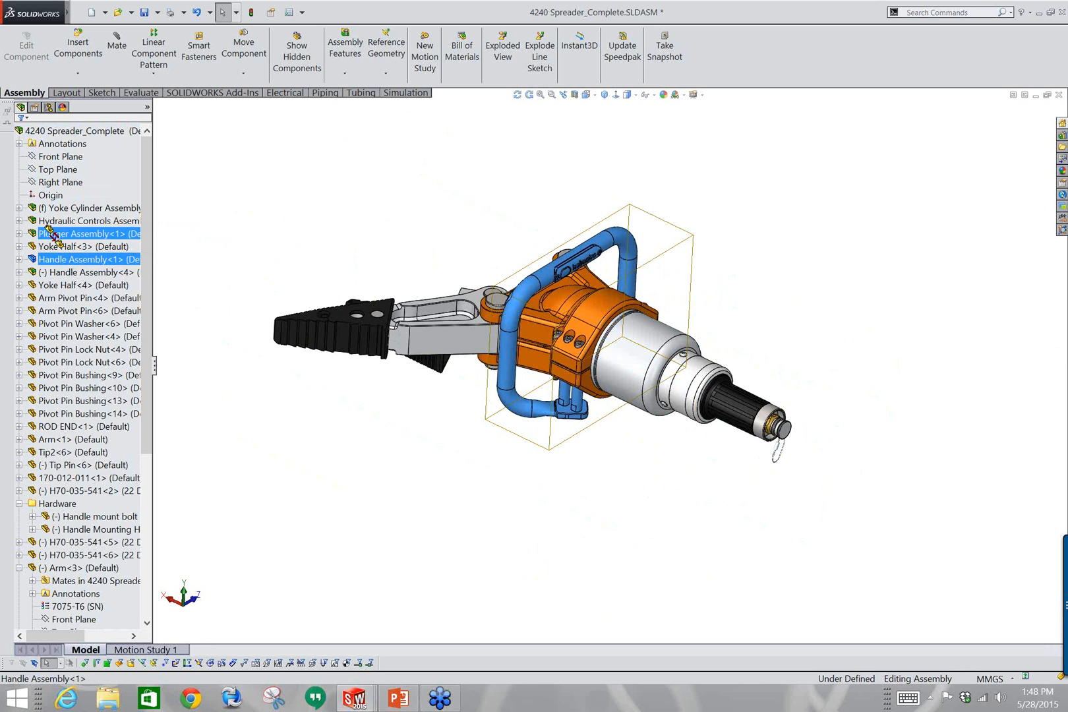
drag(52, 236, 193, 249)
Delete the duplicate component Handle Assembly<4> from the assembly.
click(73, 274)
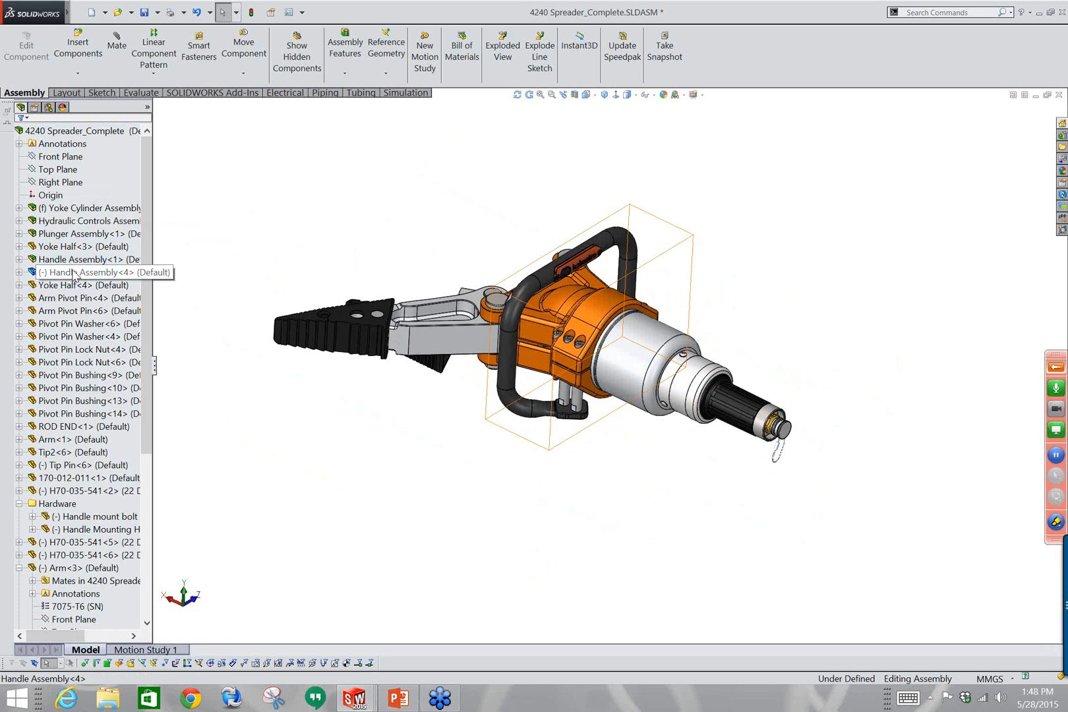
right_click(74, 274)
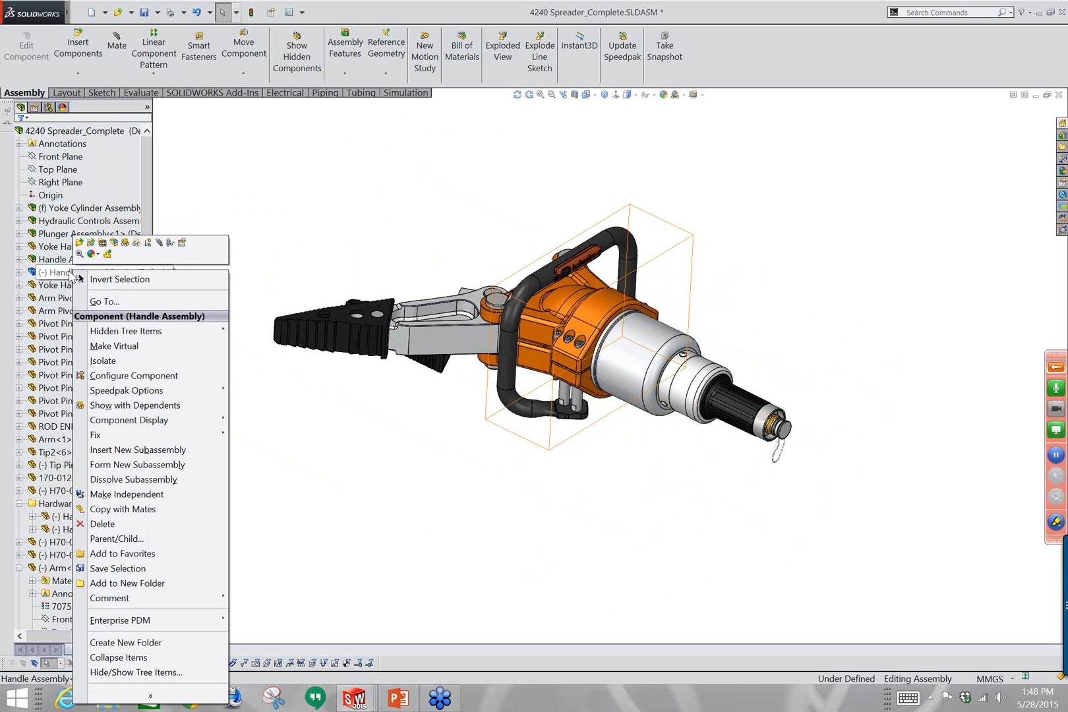
click(99, 525)
click(506, 188)
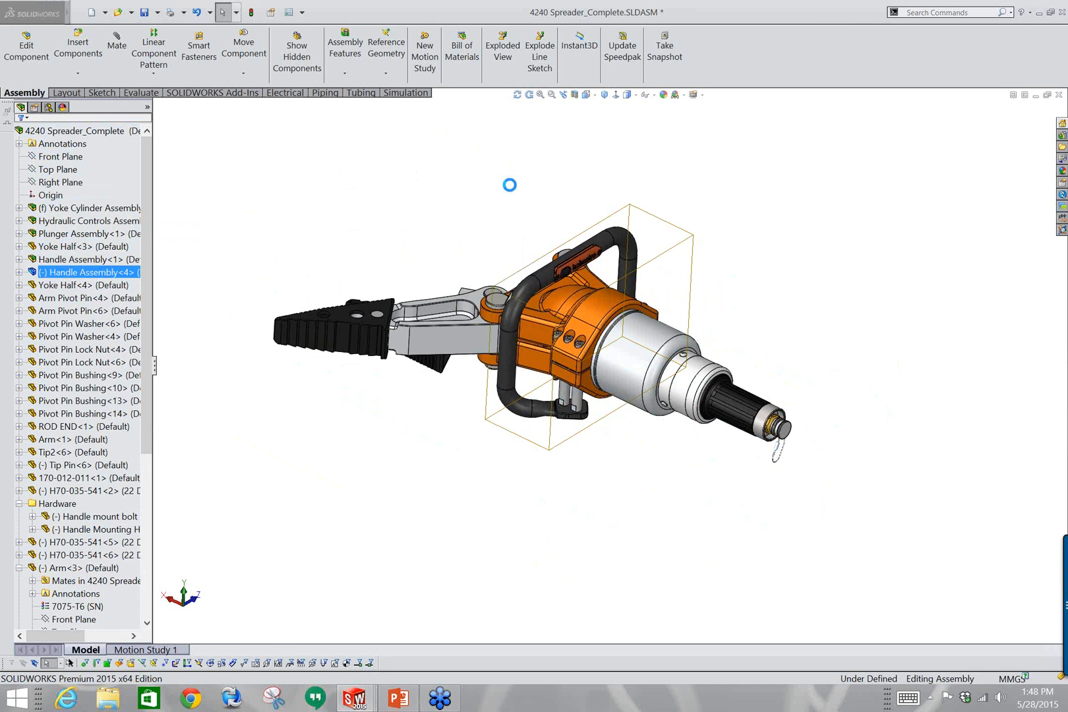
Reorder Handle Assembly<1> directly below Plunger Assembly<1>, keeping it at the top level of the assembly, and clear the selection.
click(63, 263)
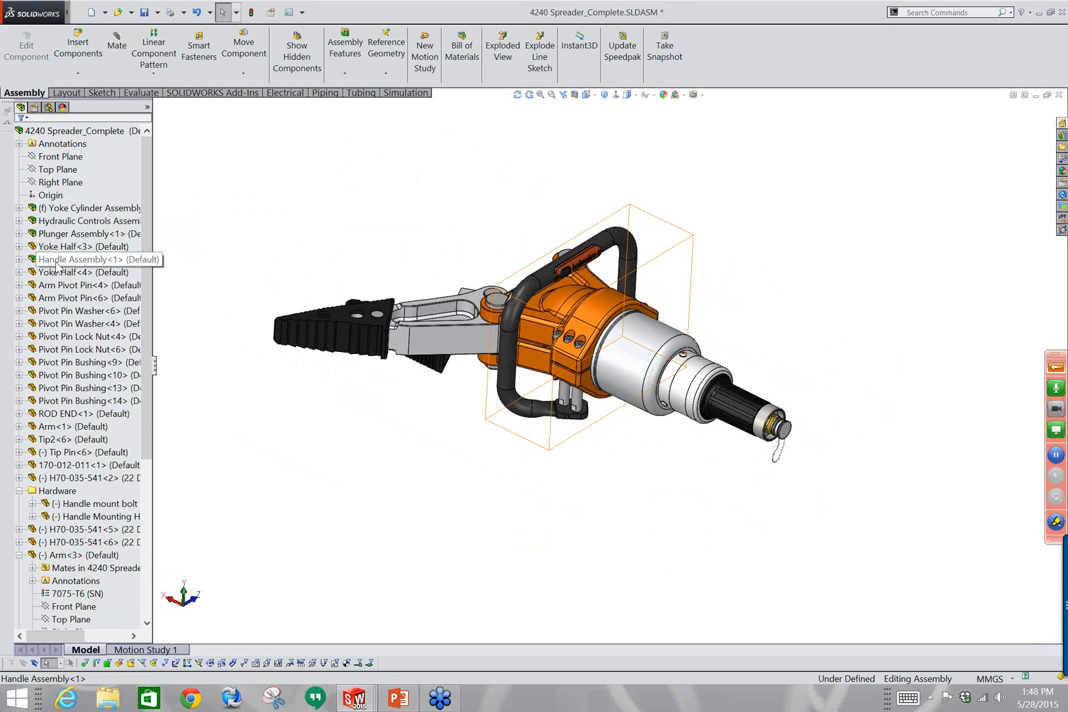
ctrl+click(60, 235)
drag(61, 240, 76, 242)
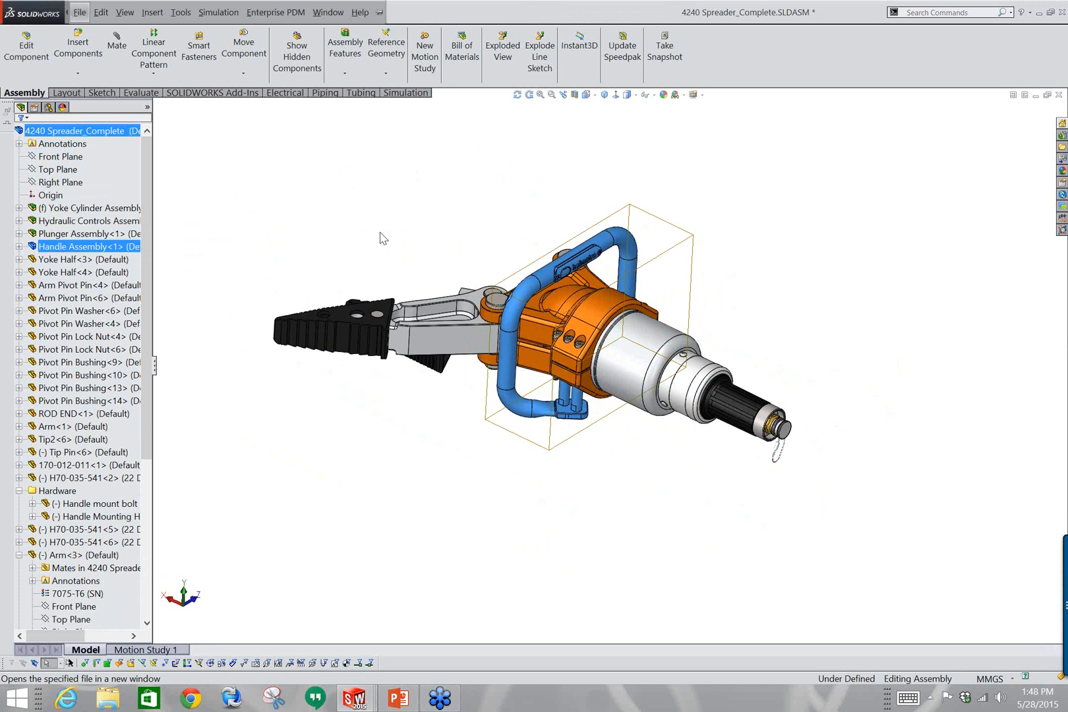
click(84, 245)
ctrl+click(83, 234)
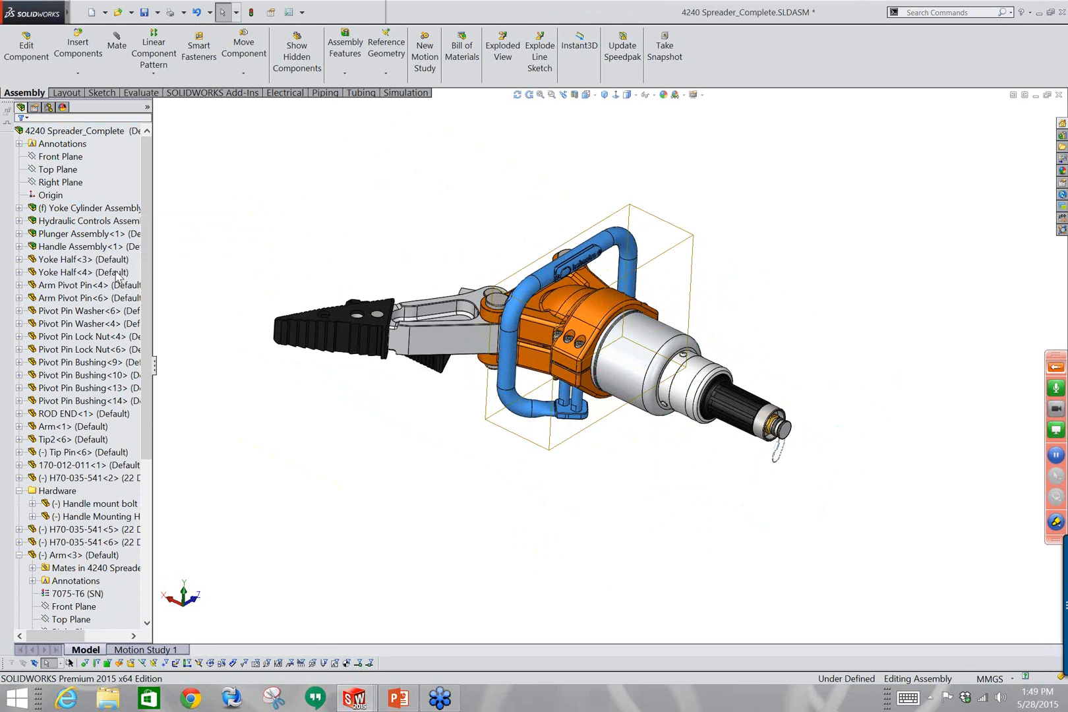
click(79, 260)
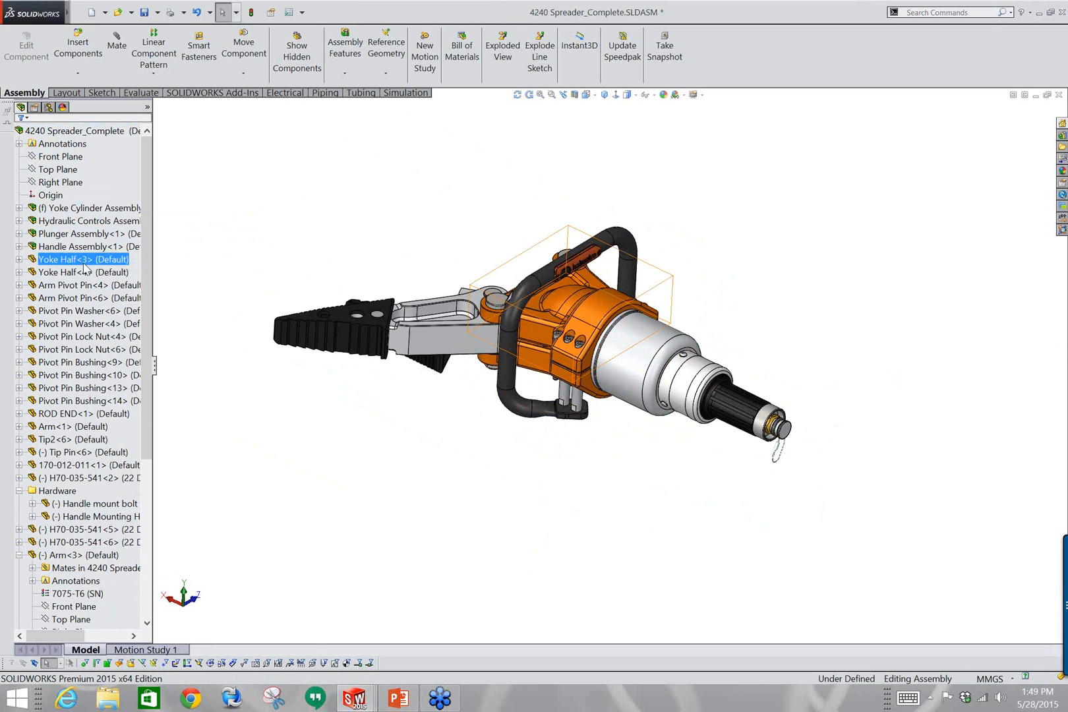
click(244, 207)
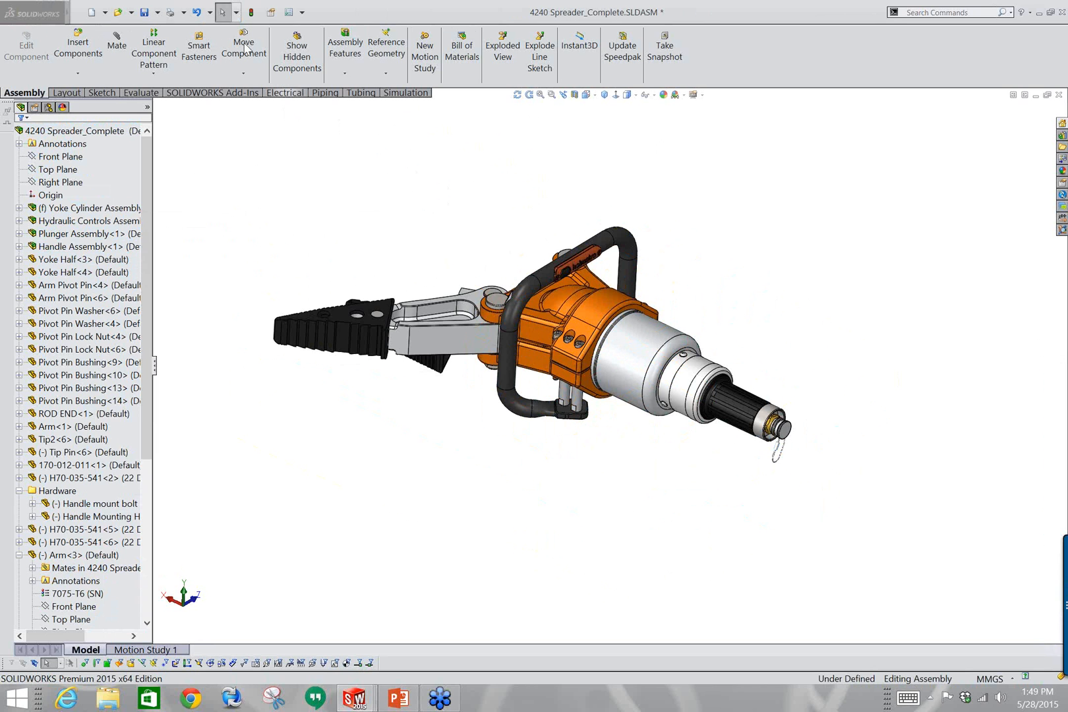
Isolate Plunger Assembly<1> and Handle Assembly<1> so only these two subassemblies are displayed.
click(460, 346)
click(663, 180)
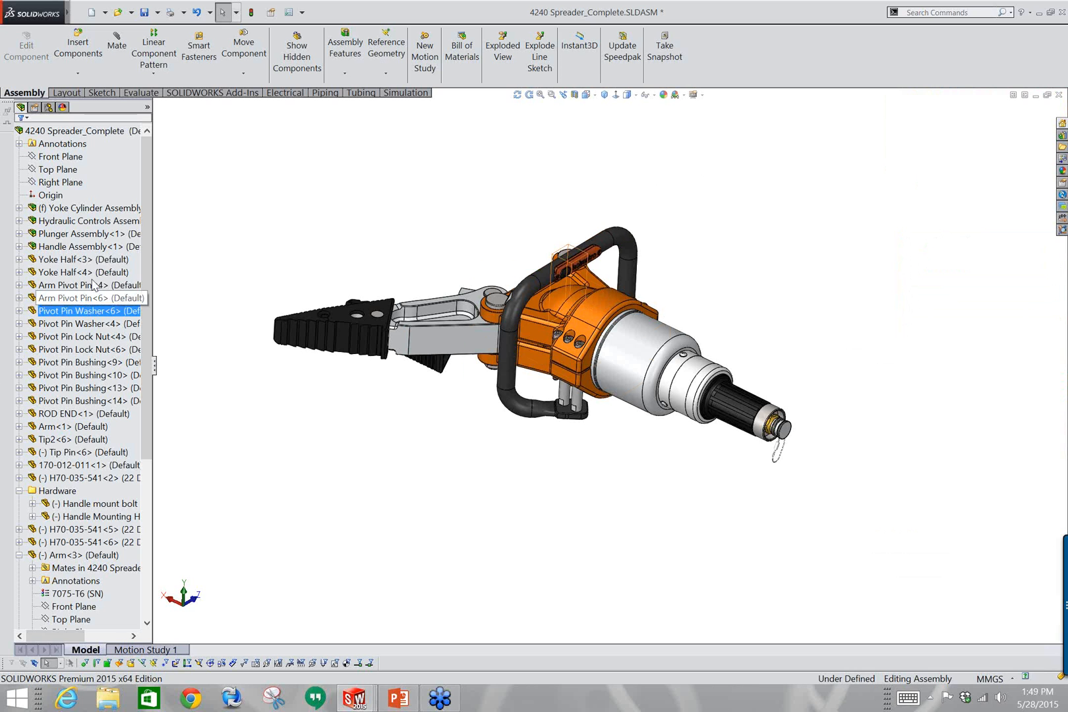
click(92, 262)
click(85, 247)
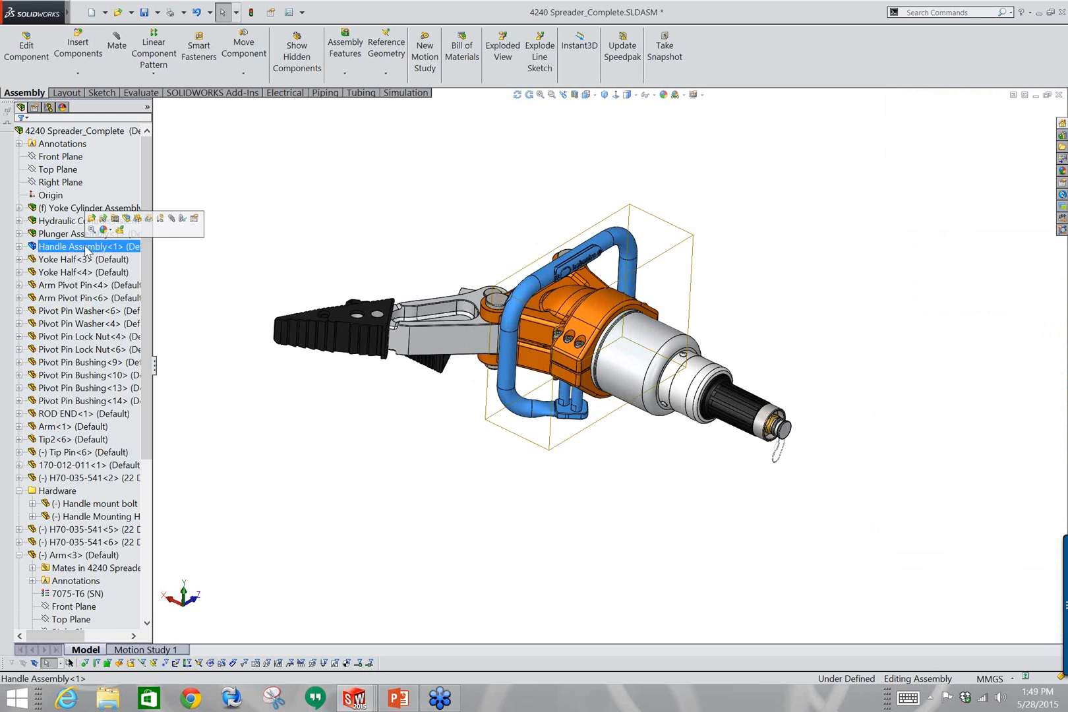
ctrl+click(51, 236)
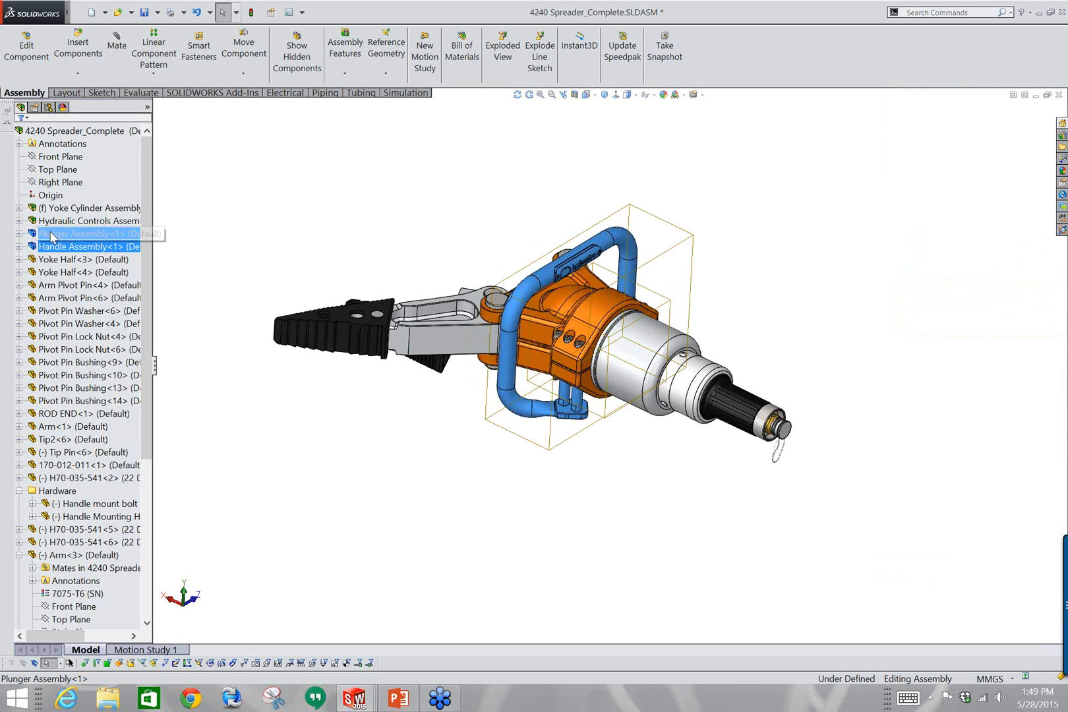
right_click(50, 236)
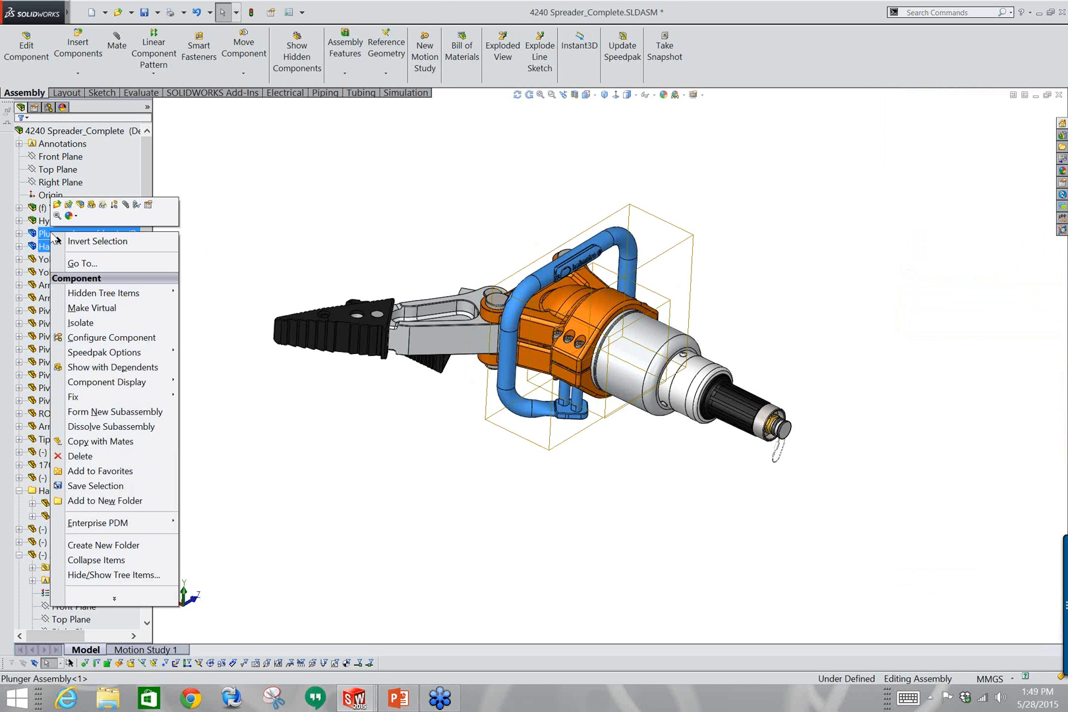
click(80, 322)
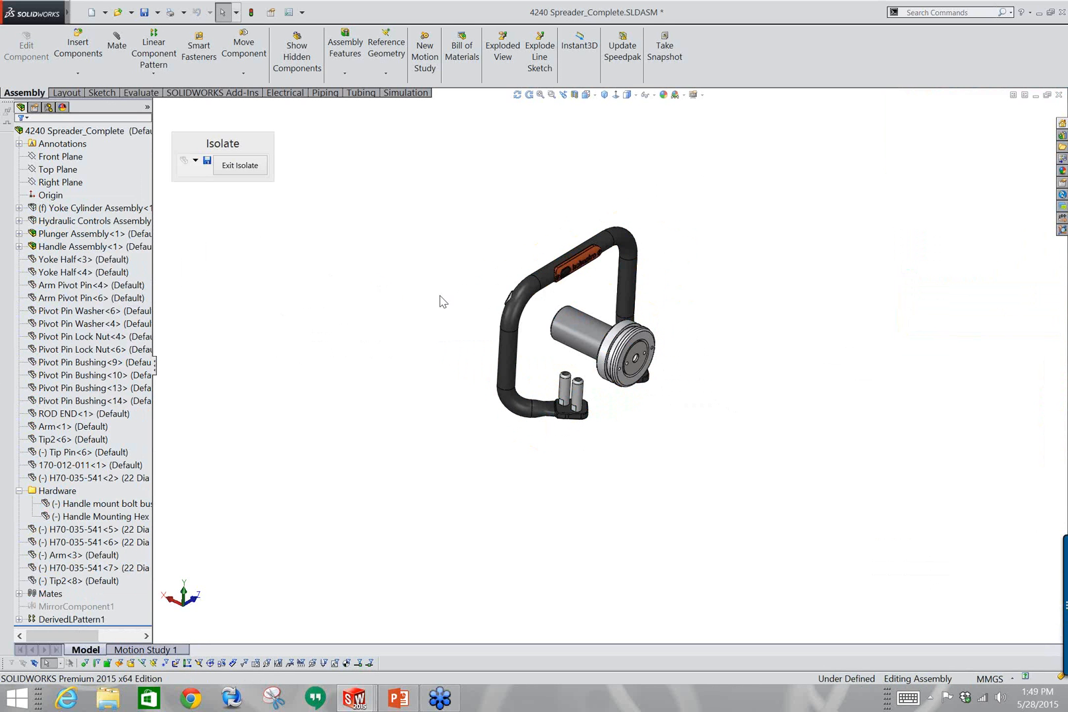
middle_drag(439, 301, 396, 417)
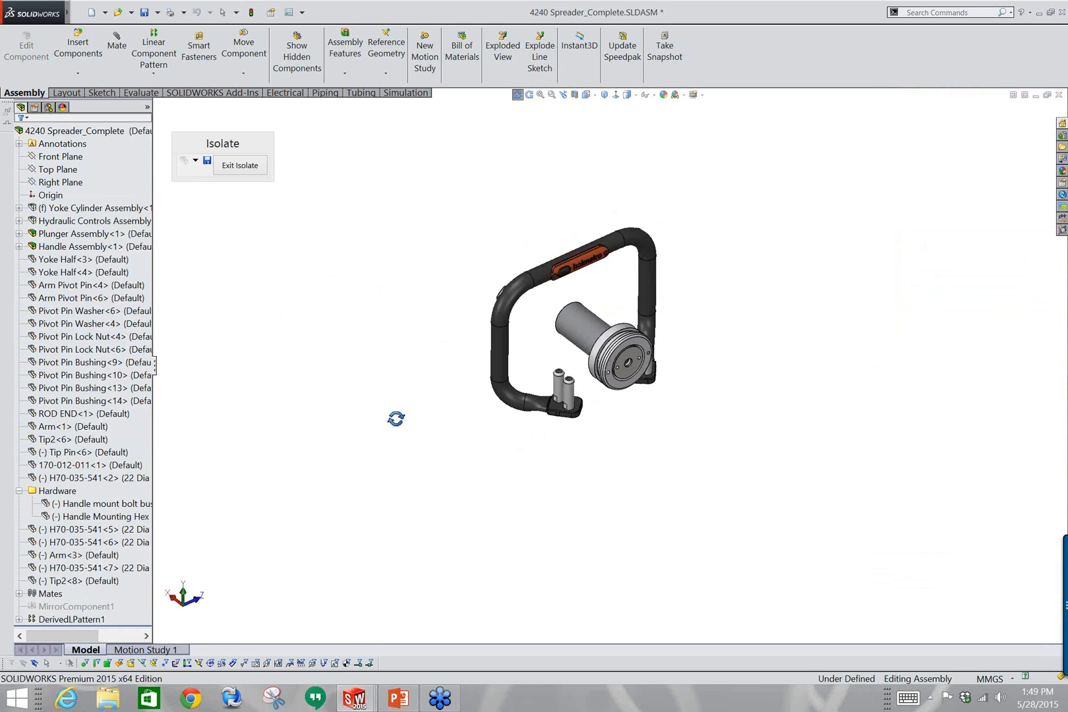
Exit isolation to restore the display of the full spreader assembly.
click(121, 326)
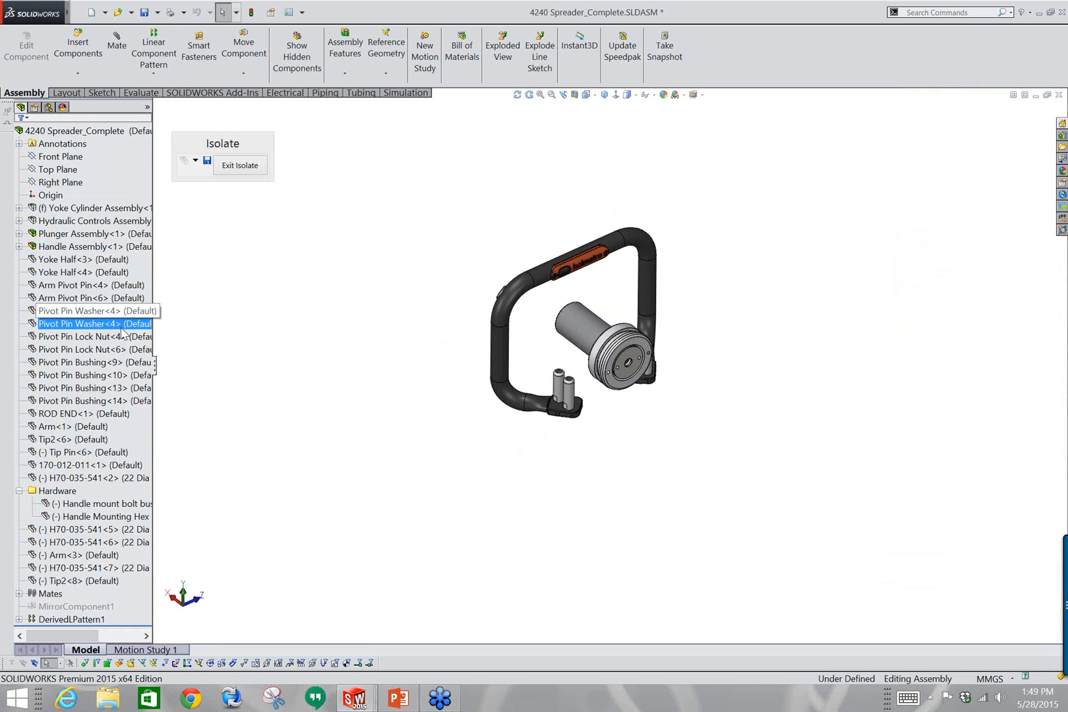
click(127, 312)
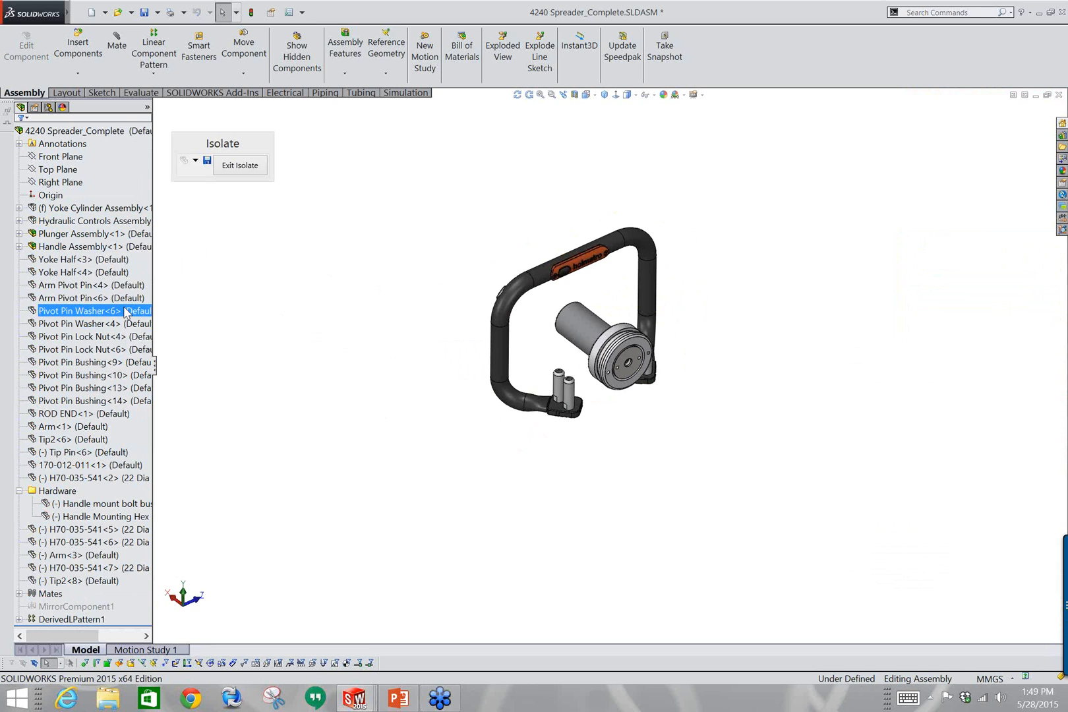
click(328, 242)
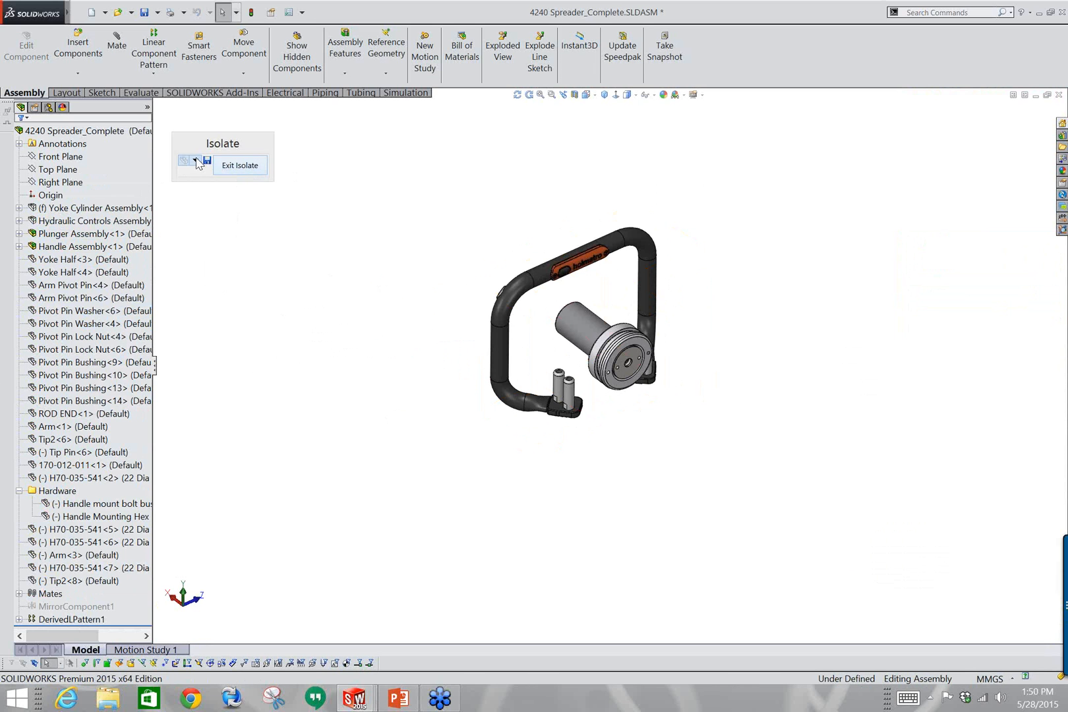
click(239, 165)
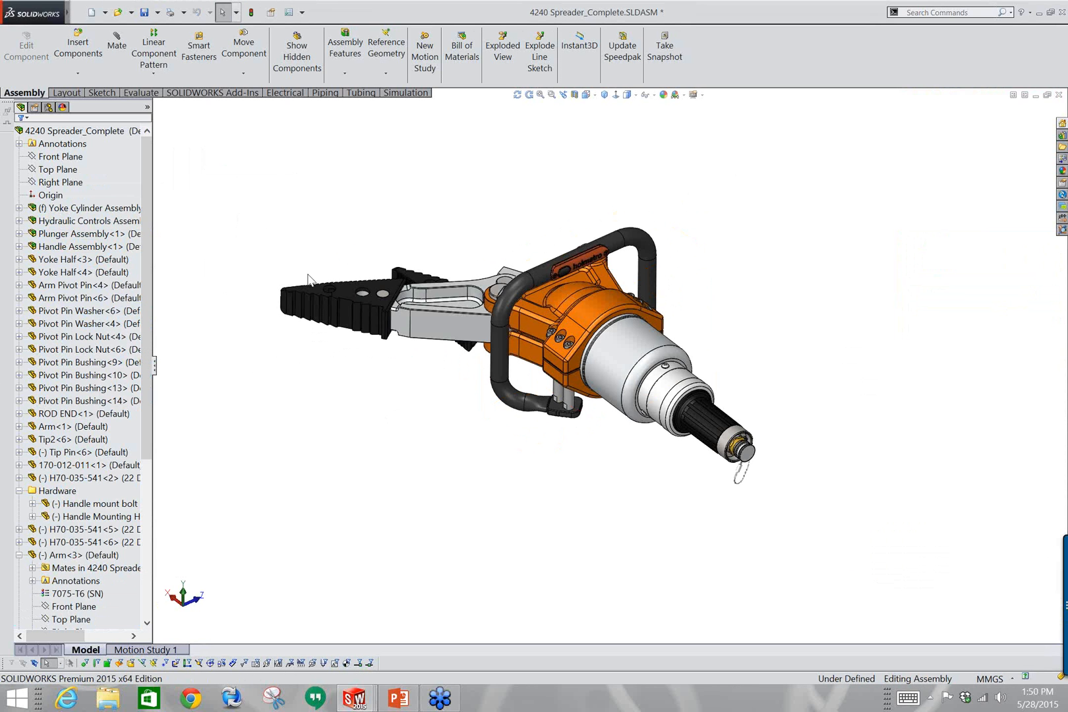
click(132, 234)
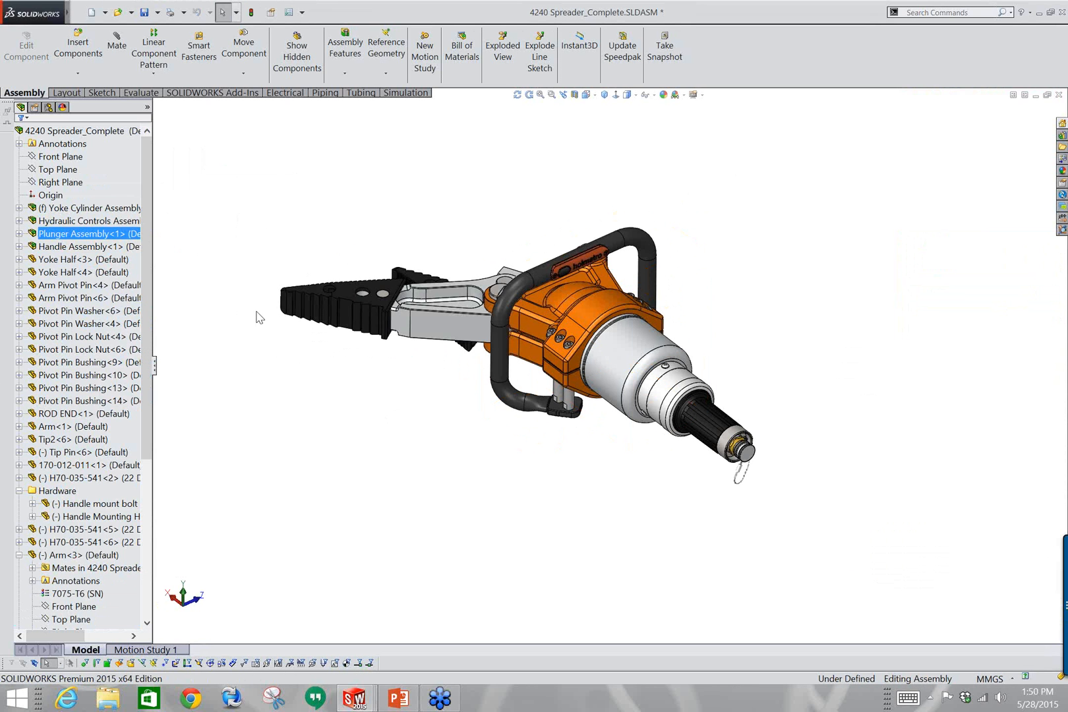
middle_drag(258, 314, 290, 334)
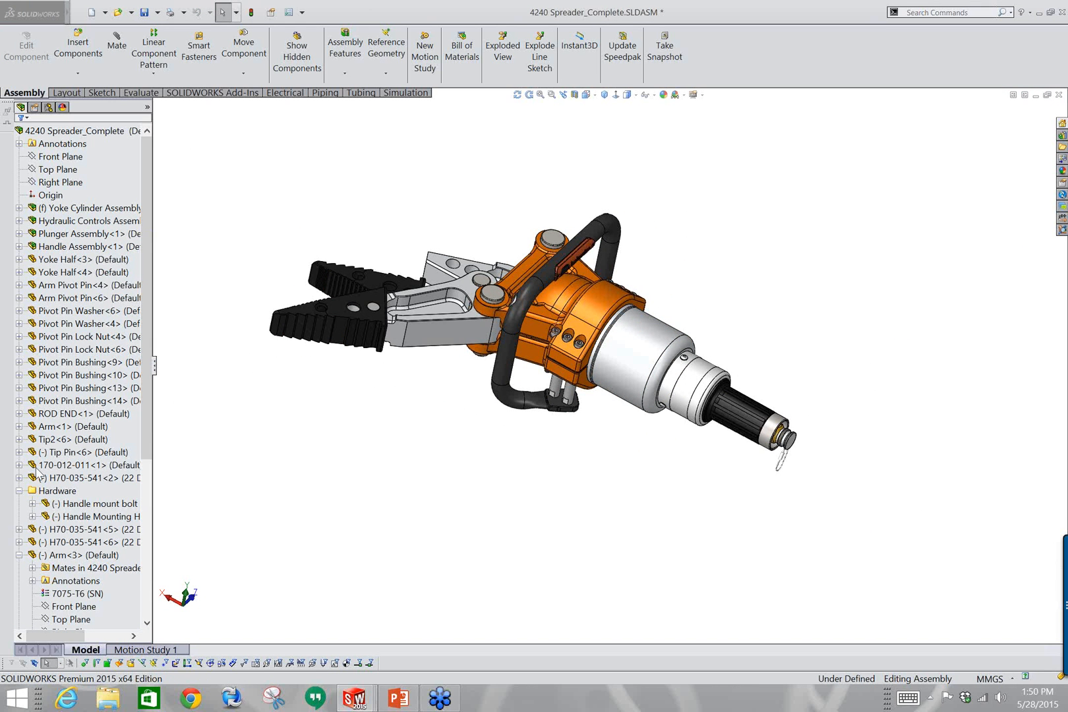
click(64, 313)
right_click(64, 315)
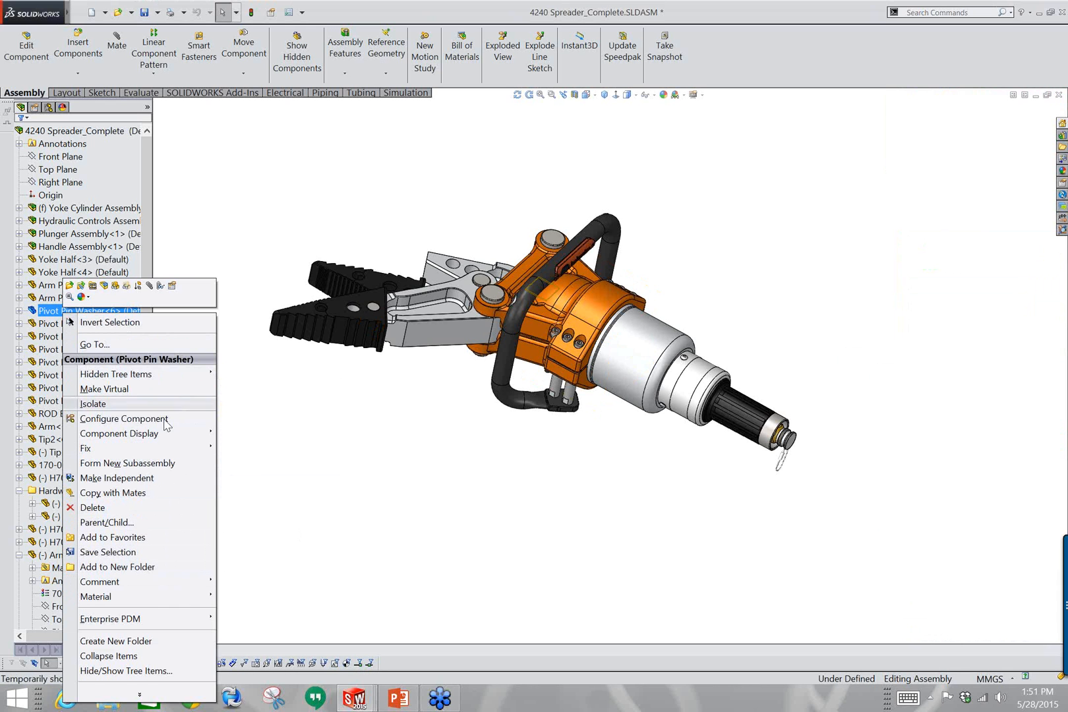
click(369, 473)
click(369, 473)
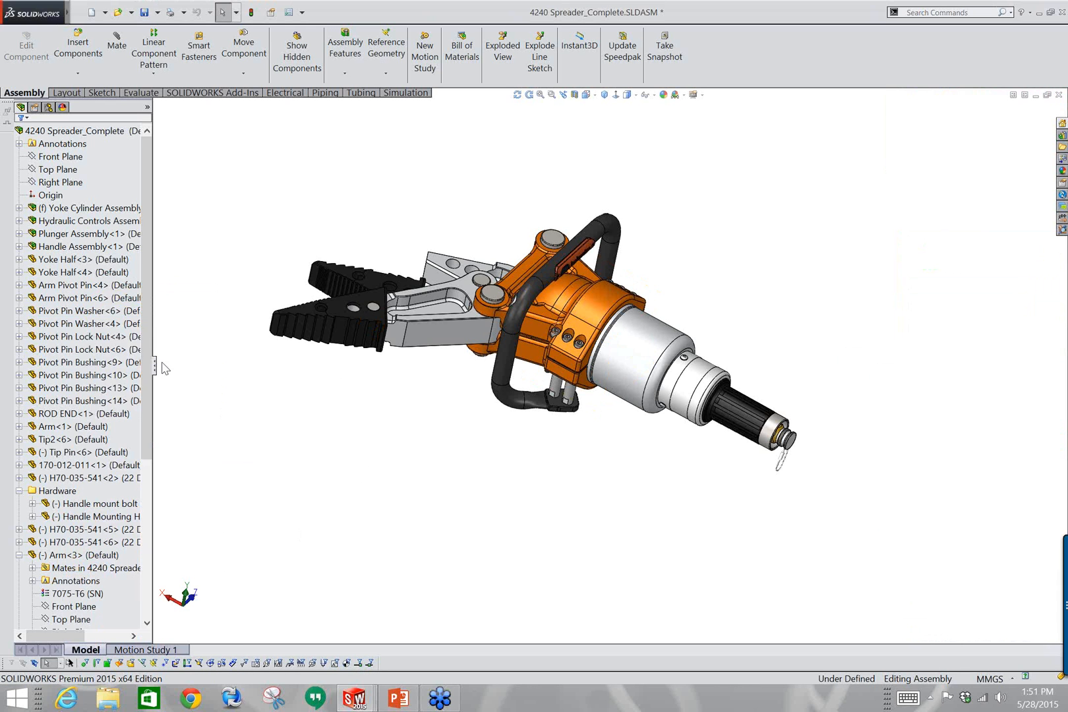
Group Yoke Half<3>, Pivot Pin Washer<6> and Pivot Pin Bushings <9> and <14> in a new folder, named with the owner's first name plus "stuff".
click(81, 401)
ctrl+click(88, 363)
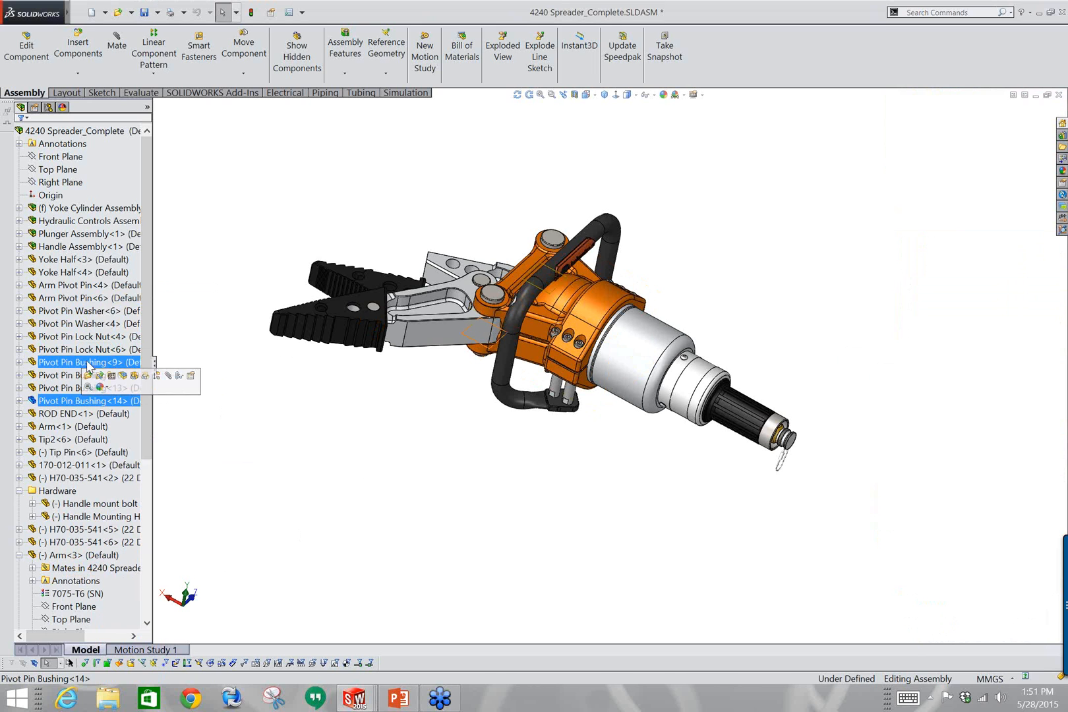
ctrl+click(86, 310)
ctrl+click(93, 271)
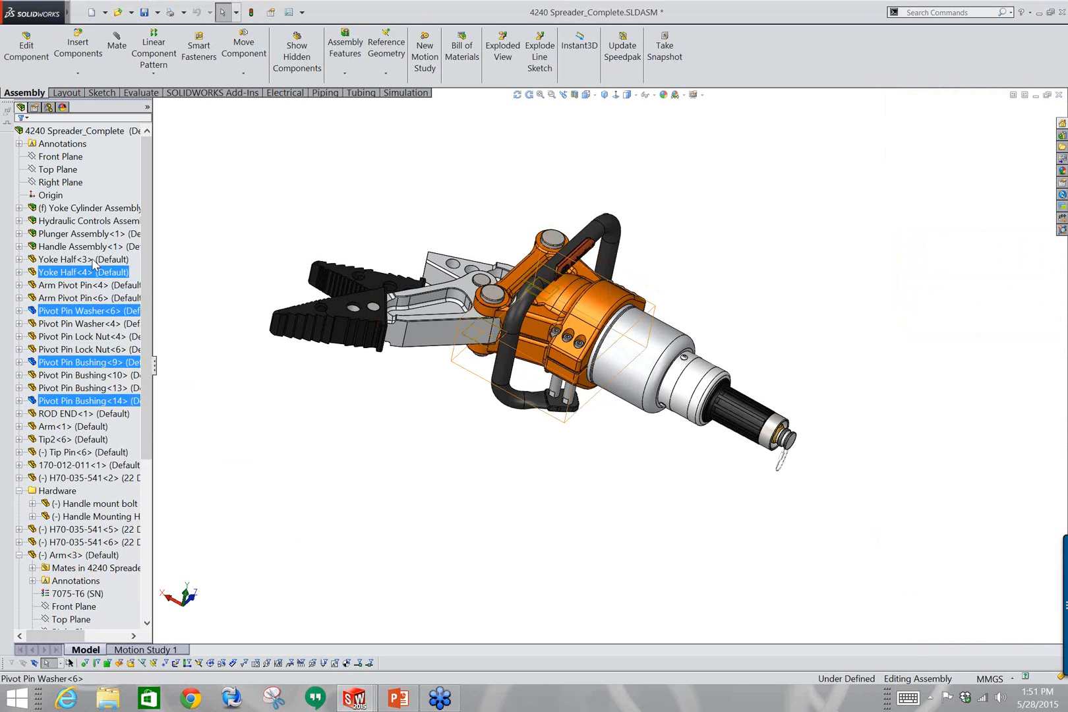
ctrl+click(92, 260)
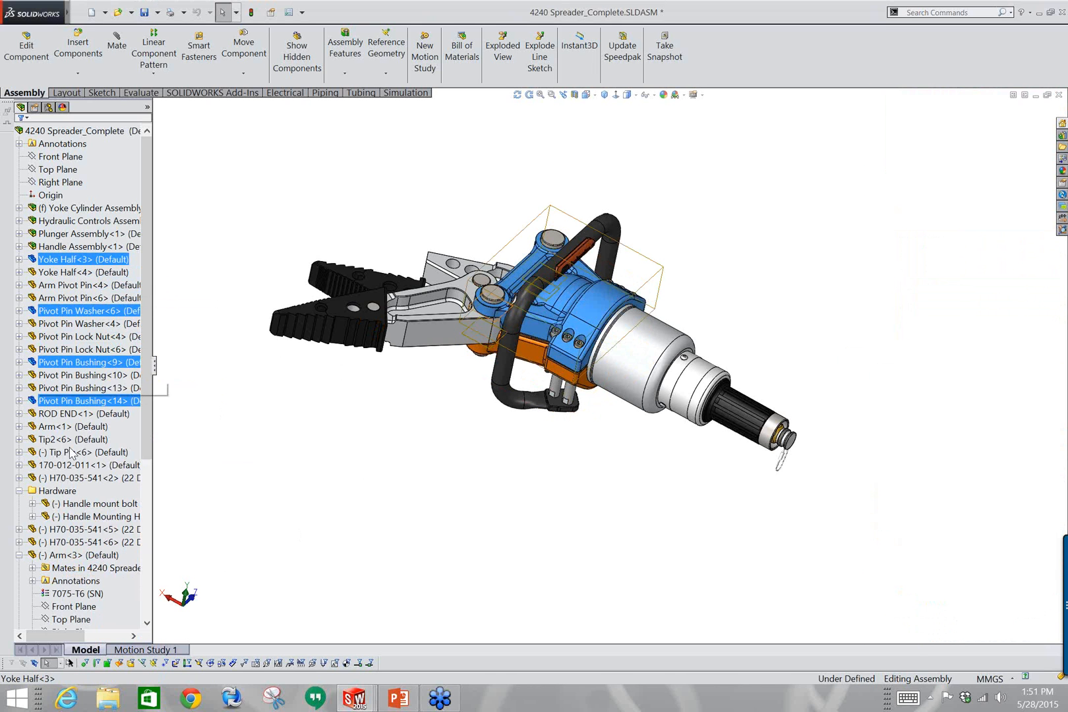
right_click(92, 401)
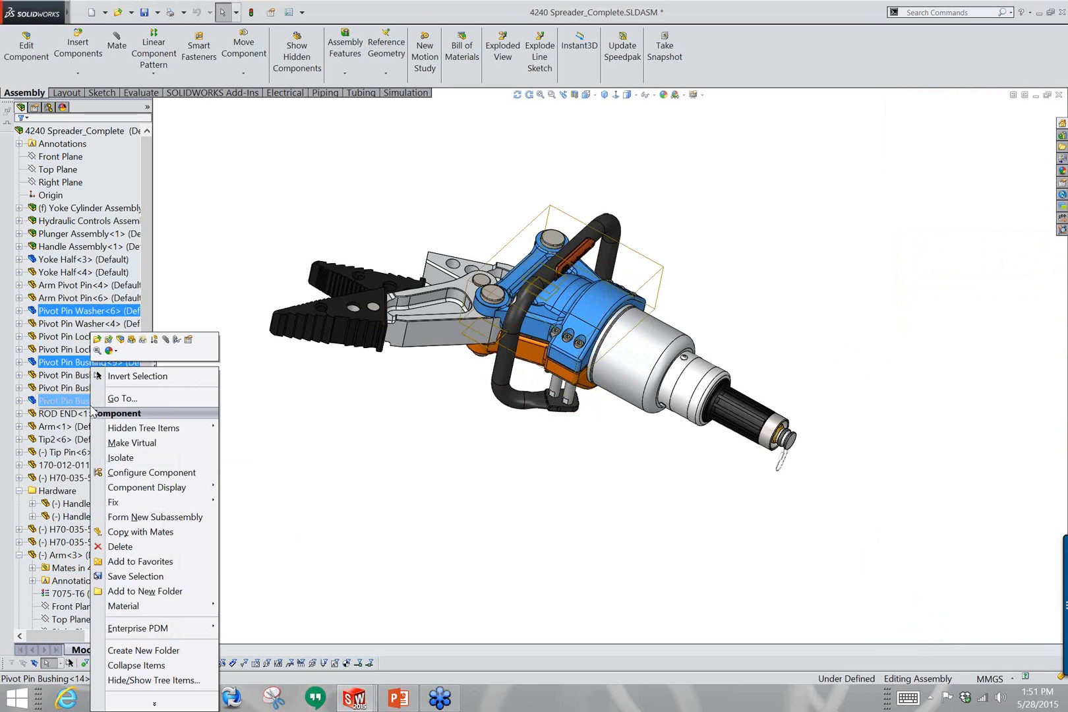
click(277, 587)
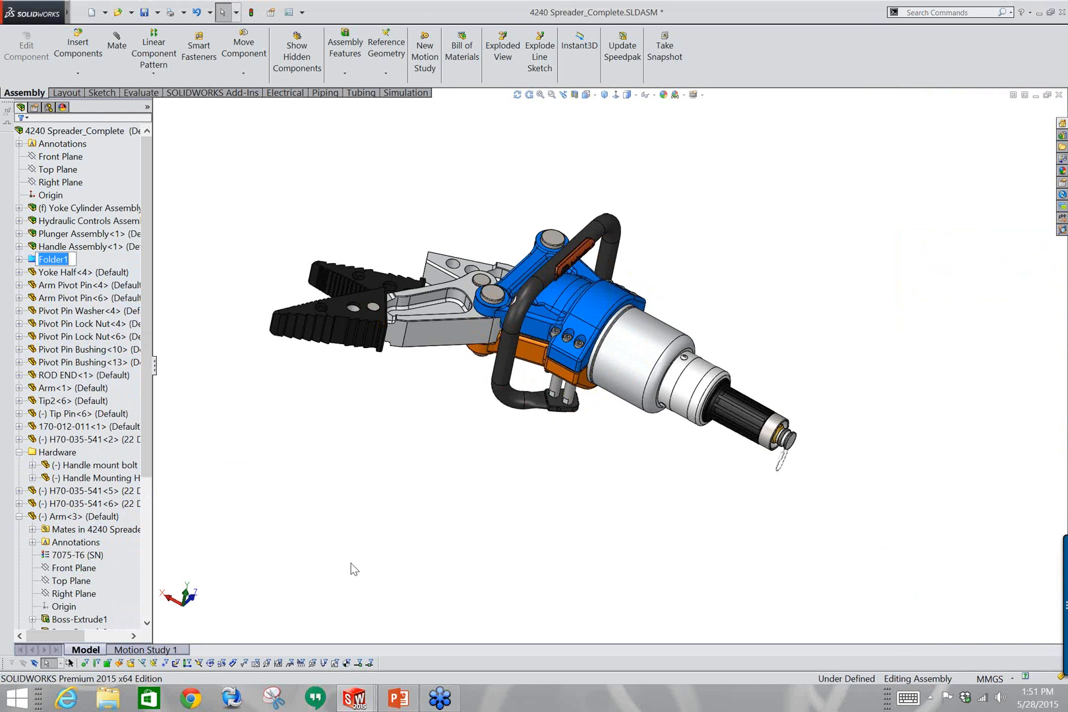
text(g)
text(ays stuff)
key(Return)
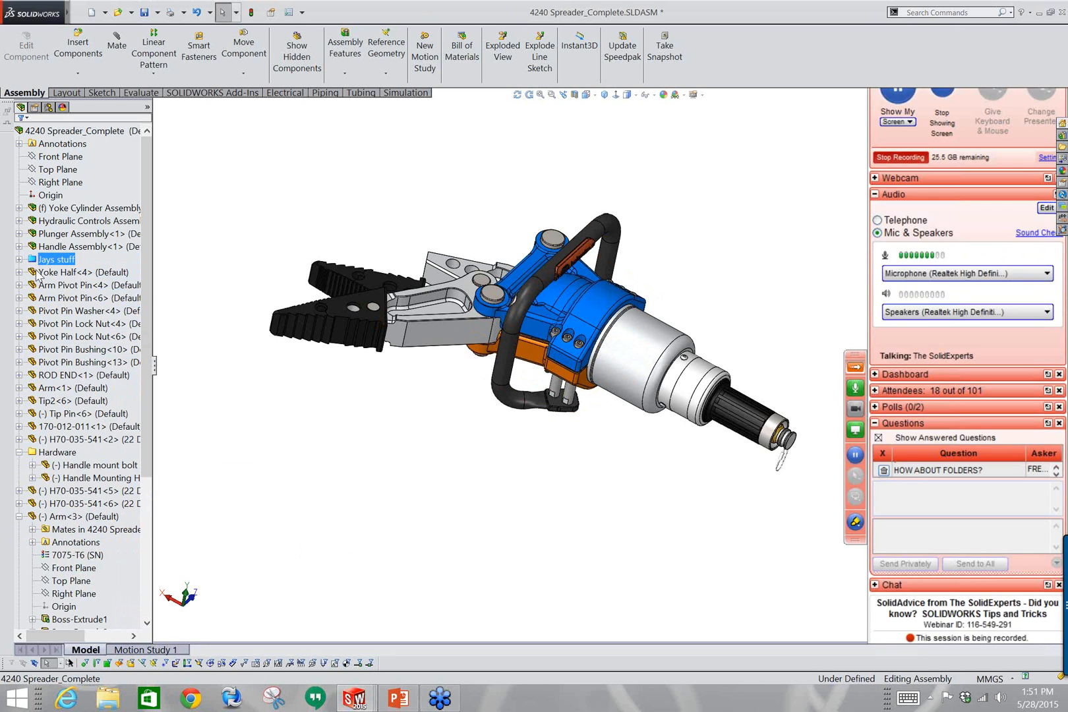
Move the new folder directly below Pivot Pin Washer<4> in the tree and collapse Arm<3>.
ctrl+click(72, 311)
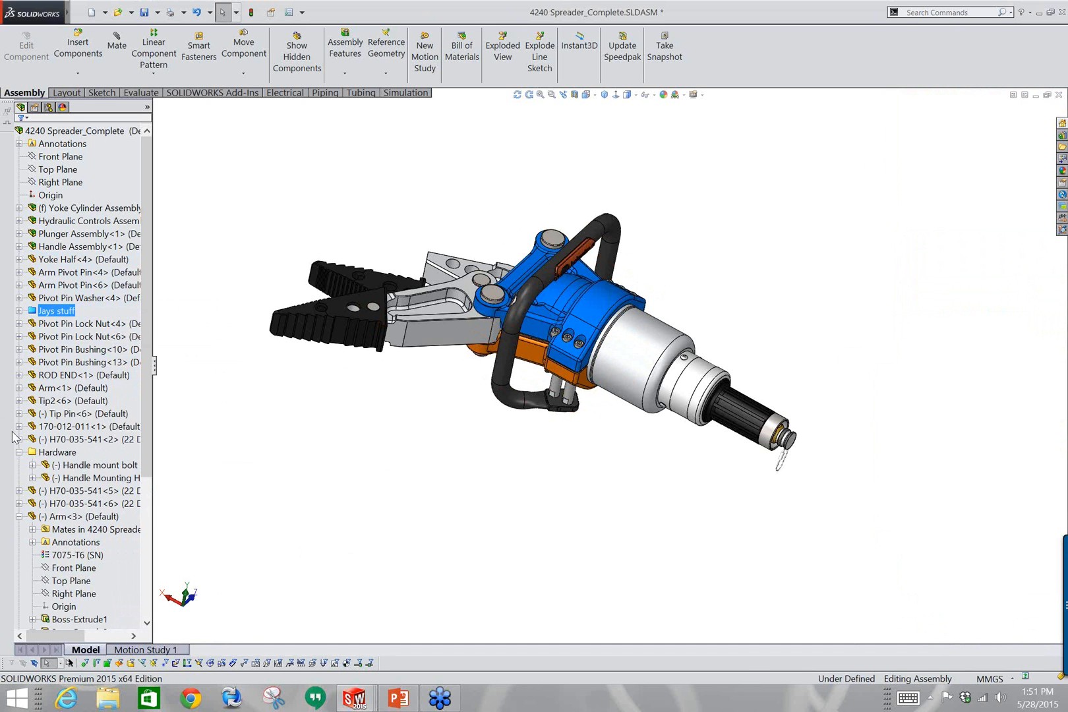
click(19, 461)
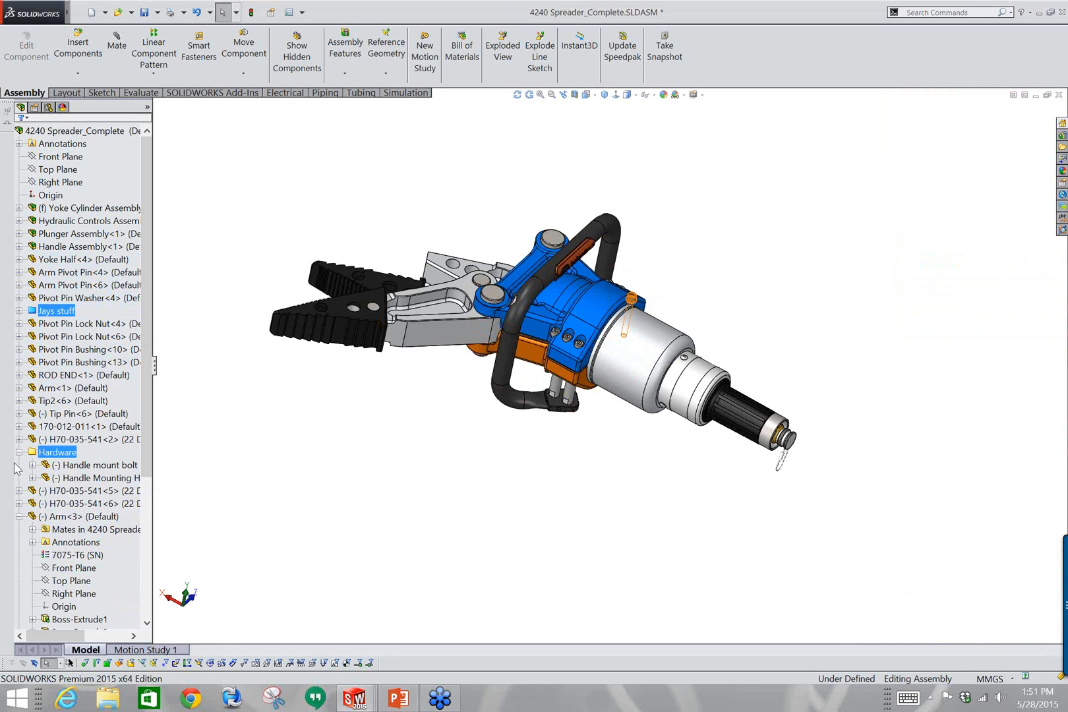
click(19, 517)
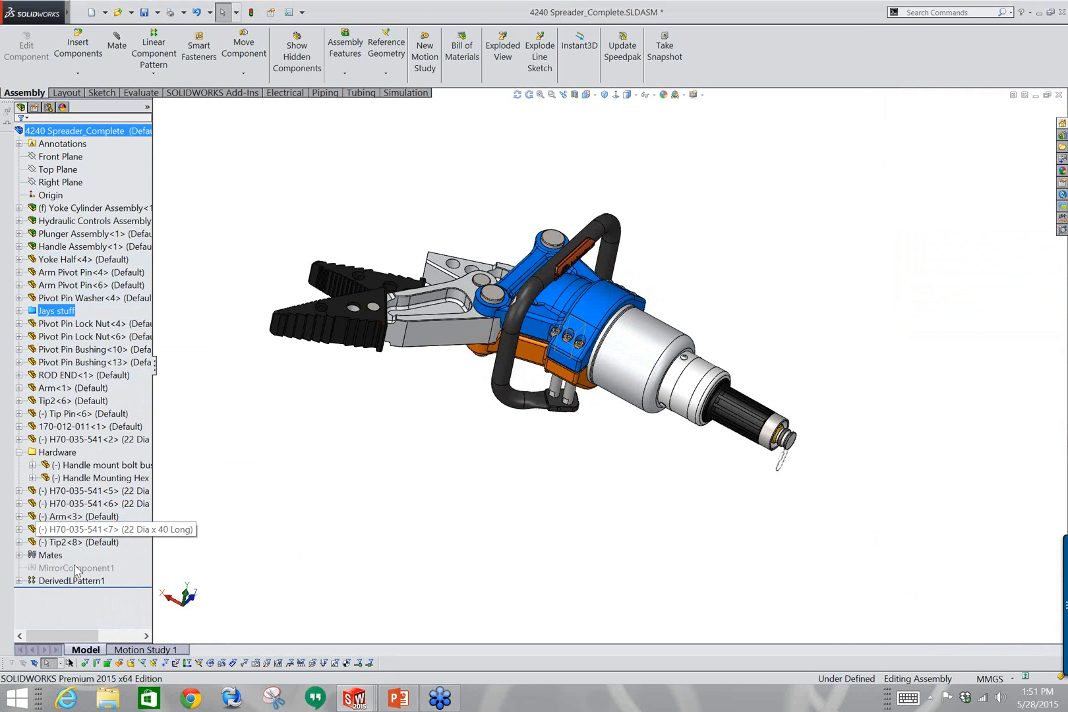
Move the components H70-035-541<5> and H70-035-541<6> into the Hardware folder.
click(66, 505)
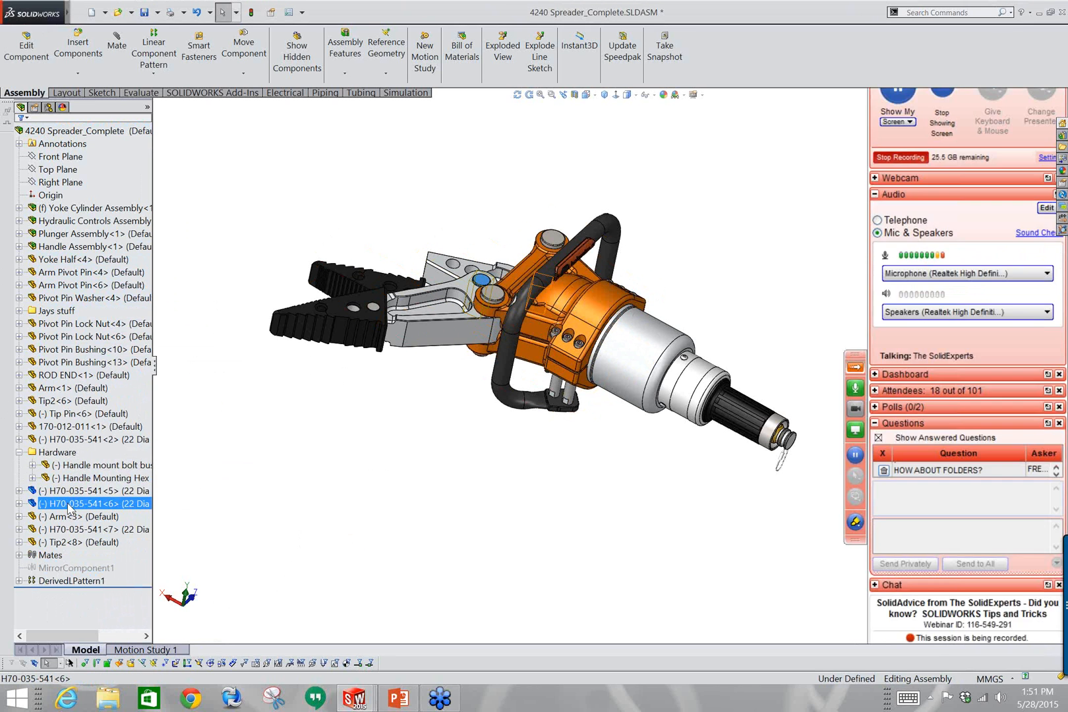
drag(60, 493, 50, 453)
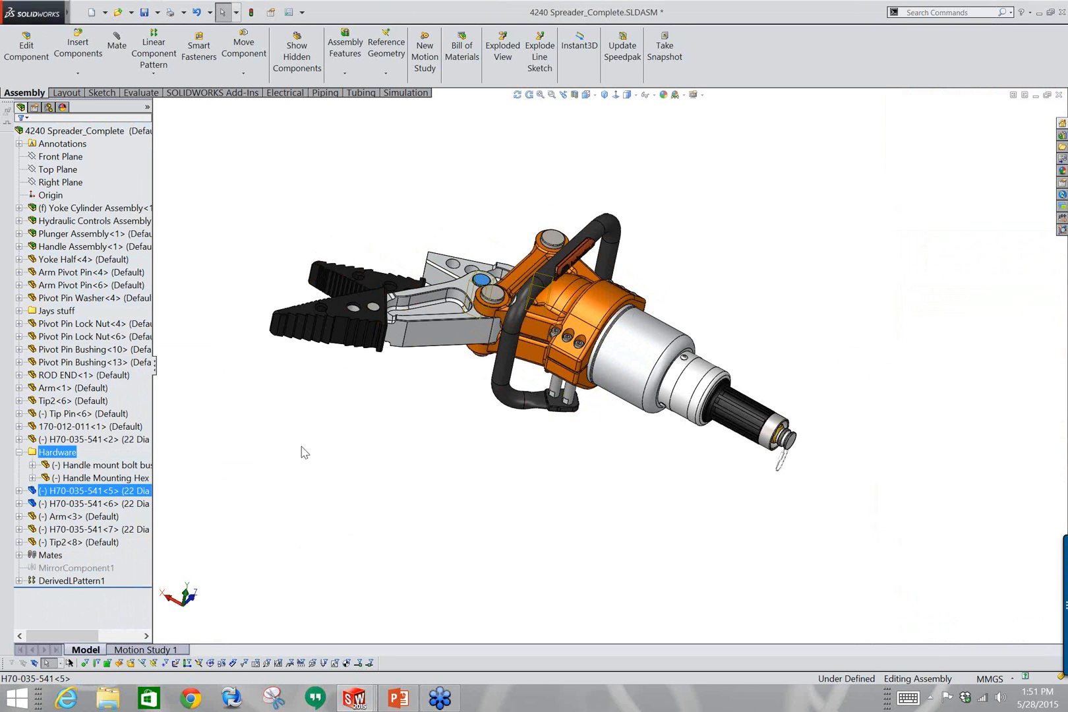
click(96, 492)
ctrl+click(91, 504)
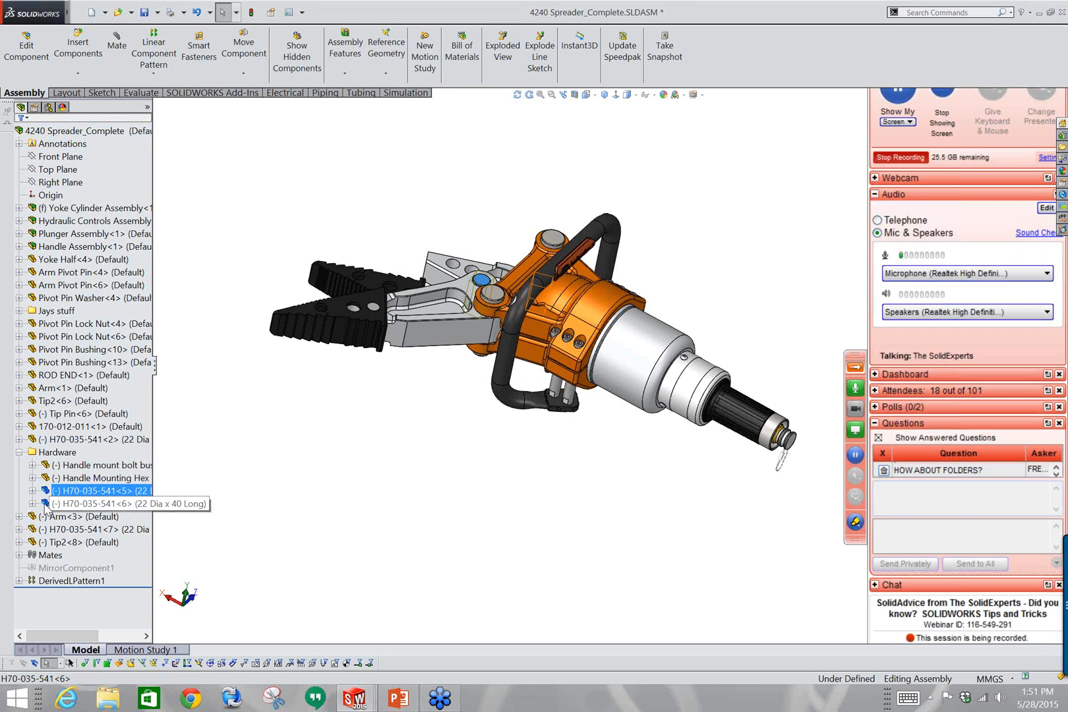
Try to move H70-035-541<5> and <6> out of the Hardware folder to Tip2<6>, and clear the selection.
ctrl+click(44, 403)
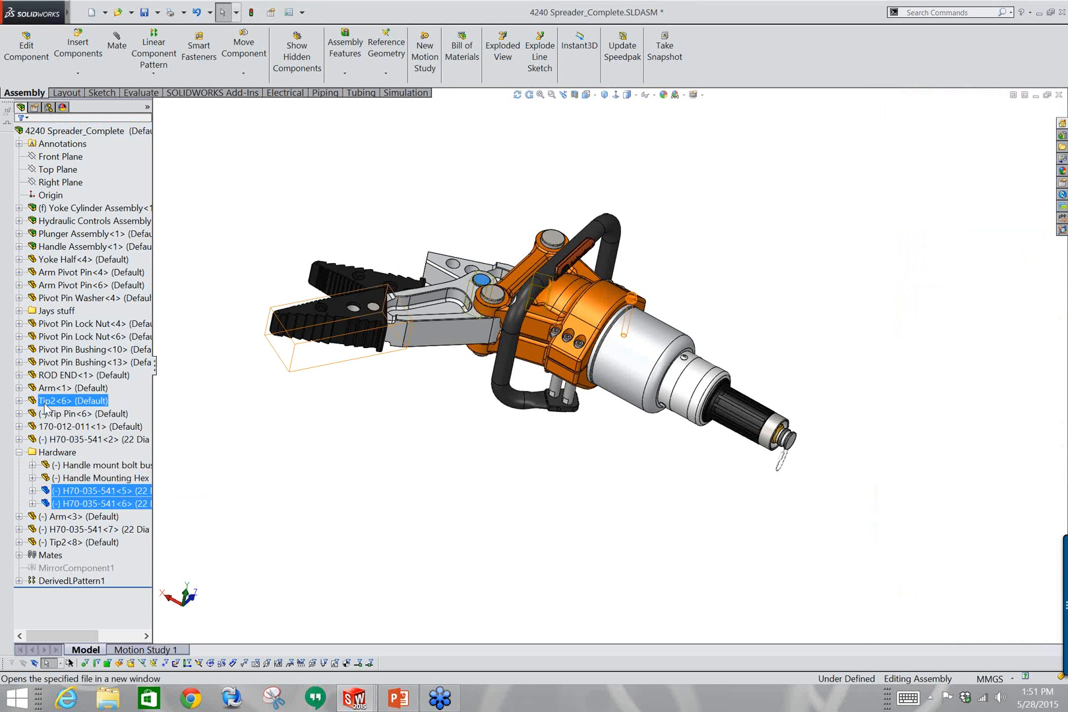
ctrl+click(45, 403)
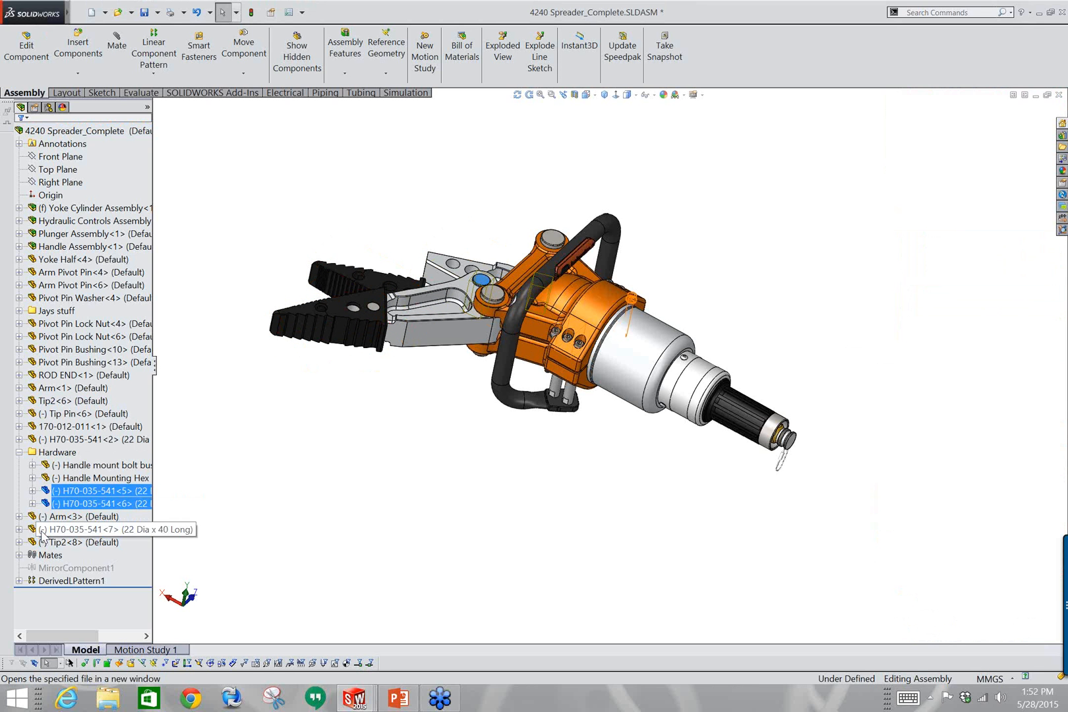
click(217, 478)
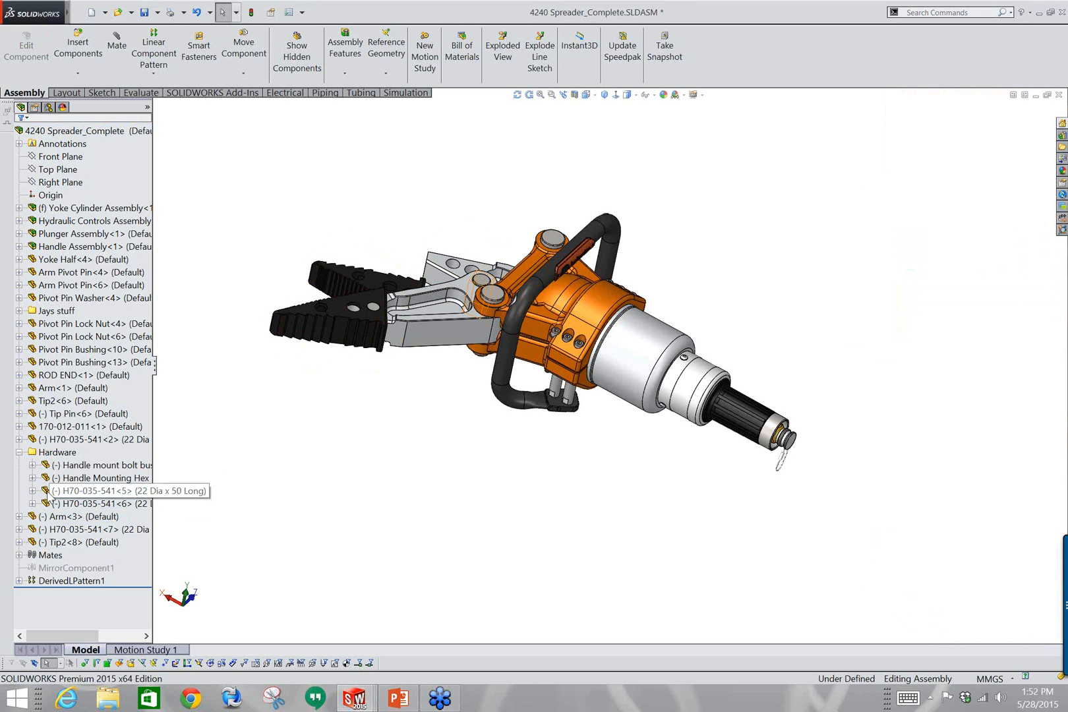
Reselect H70-035-541<5> and <6> and try to move them out of the Hardware folder near 170-012-011<1>.
click(47, 492)
ctrl+click(46, 503)
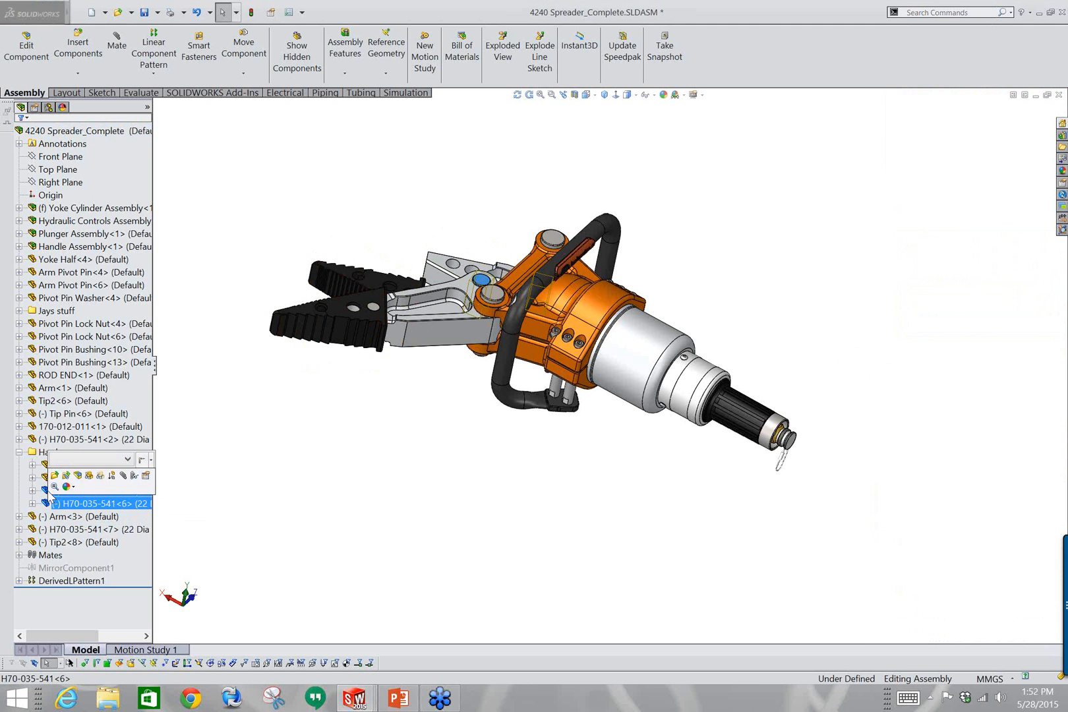
ctrl+click(44, 429)
ctrl+click(45, 427)
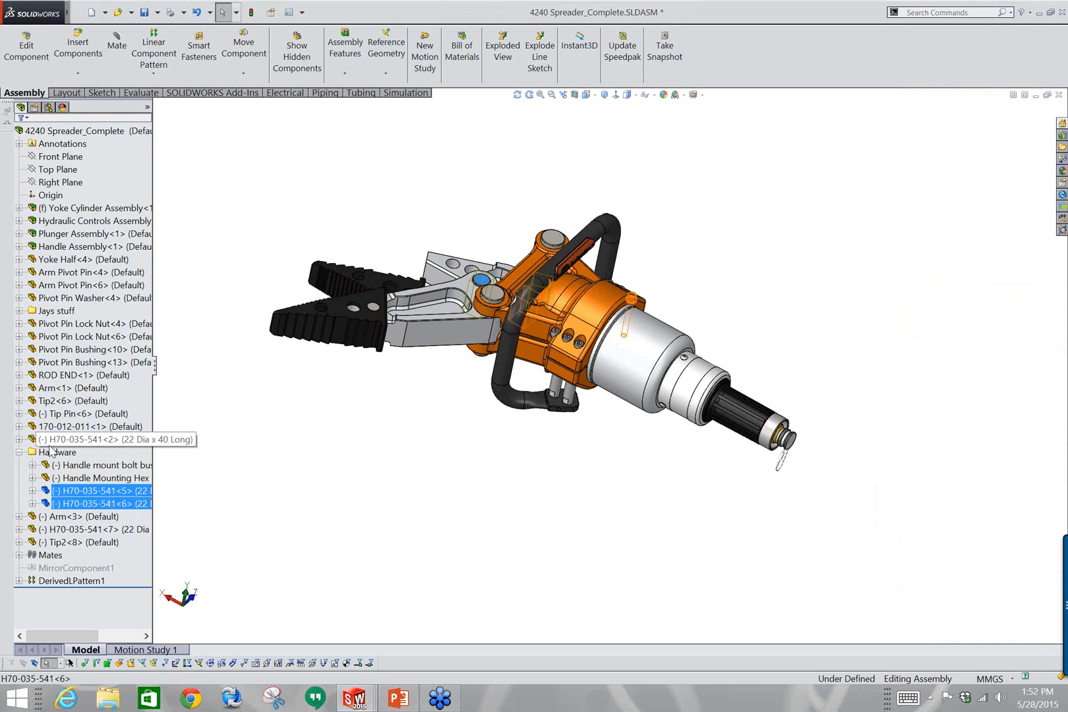
ctrl+click(47, 491)
right_click(47, 494)
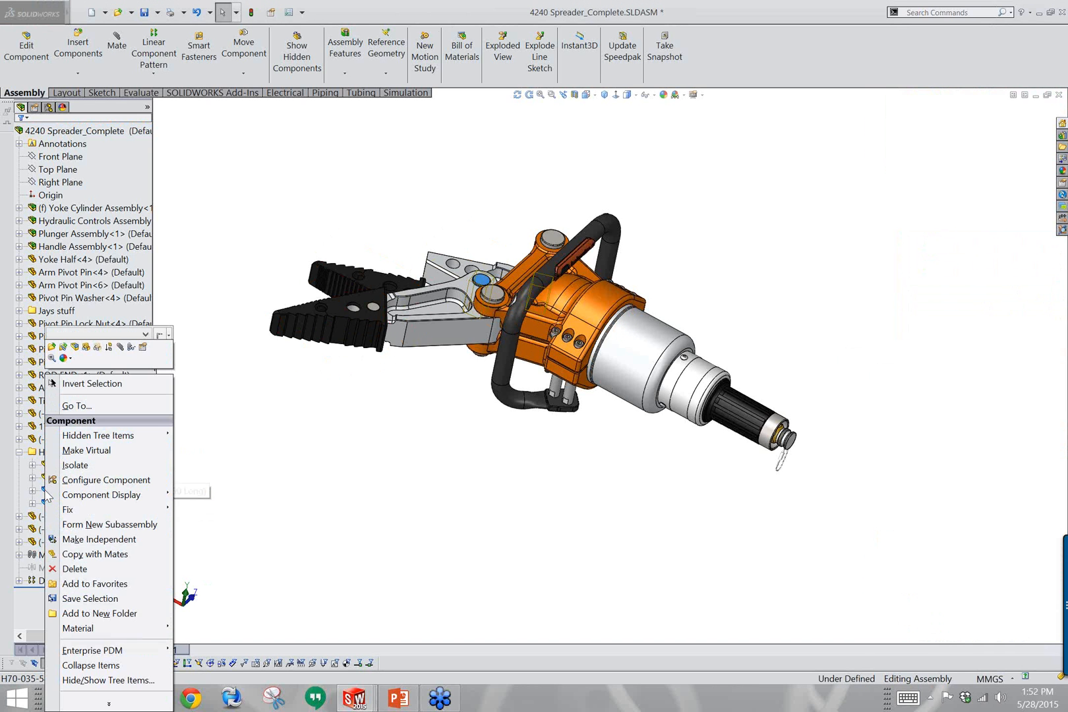
click(280, 529)
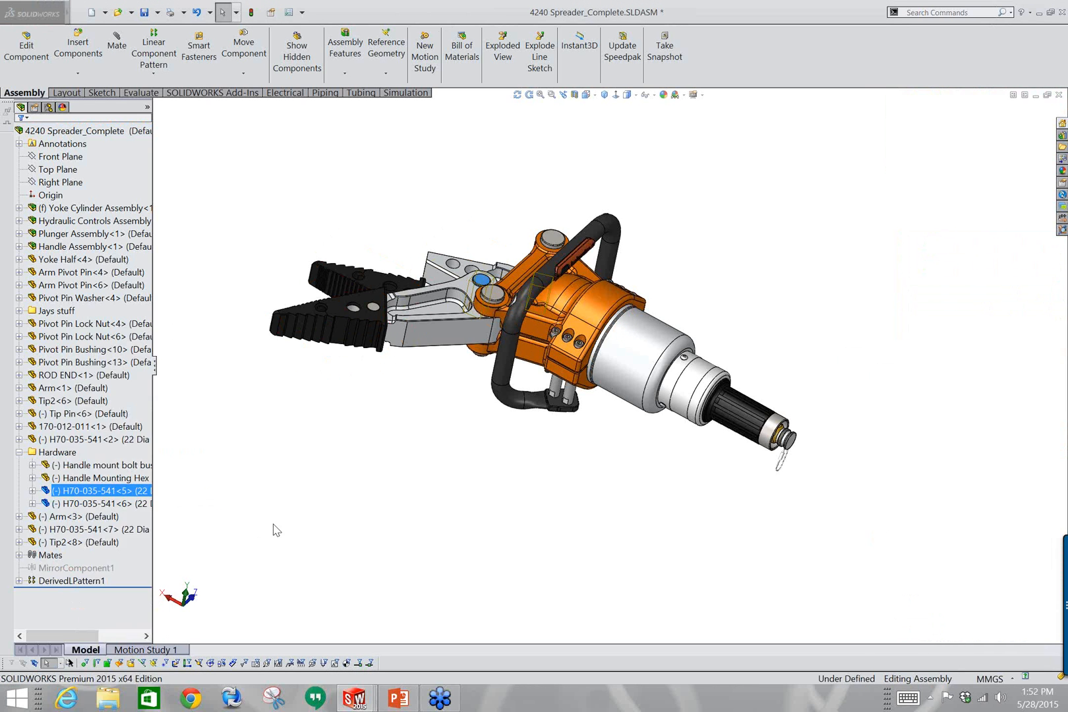
Move H70-035-541<5> and H70-035-541<6> out of the Hardware folder to directly below 170-012-011<1> in the tree.
click(50, 505)
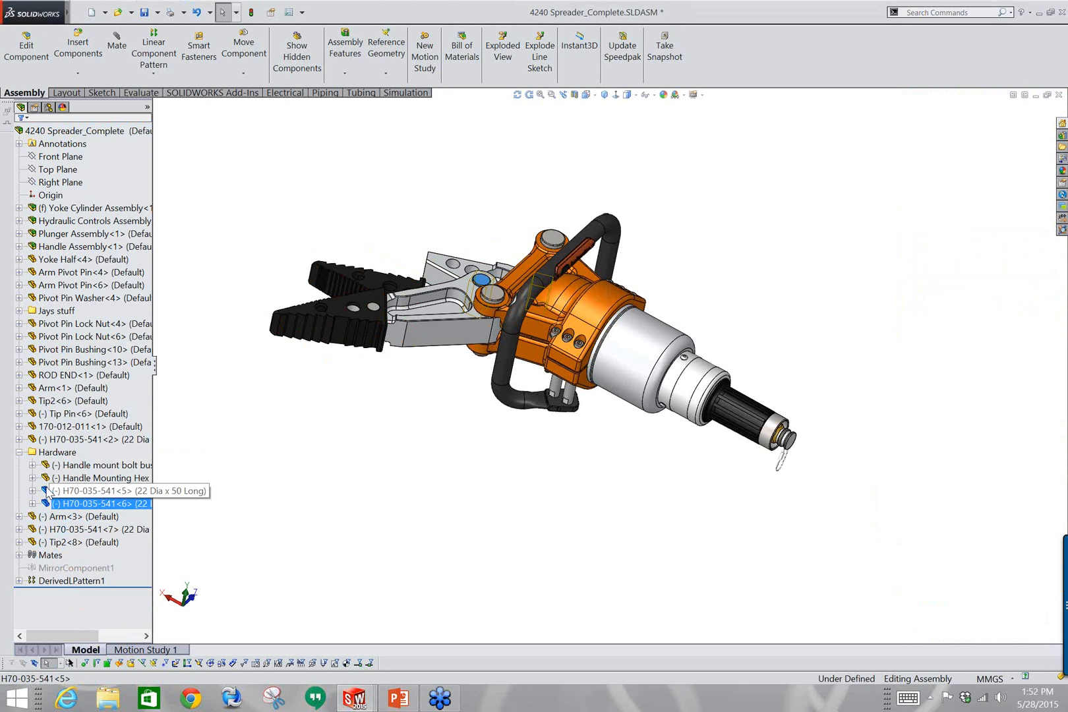
shift+click(48, 476)
ctrl+click(48, 476)
ctrl+click(56, 427)
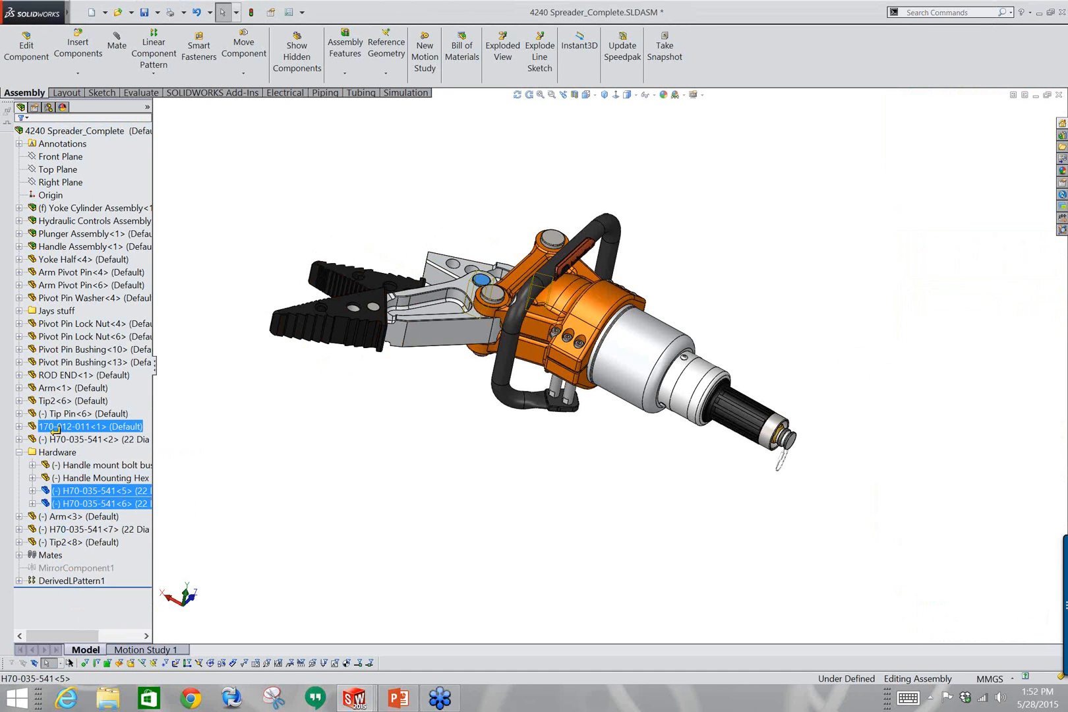
drag(56, 426, 56, 426)
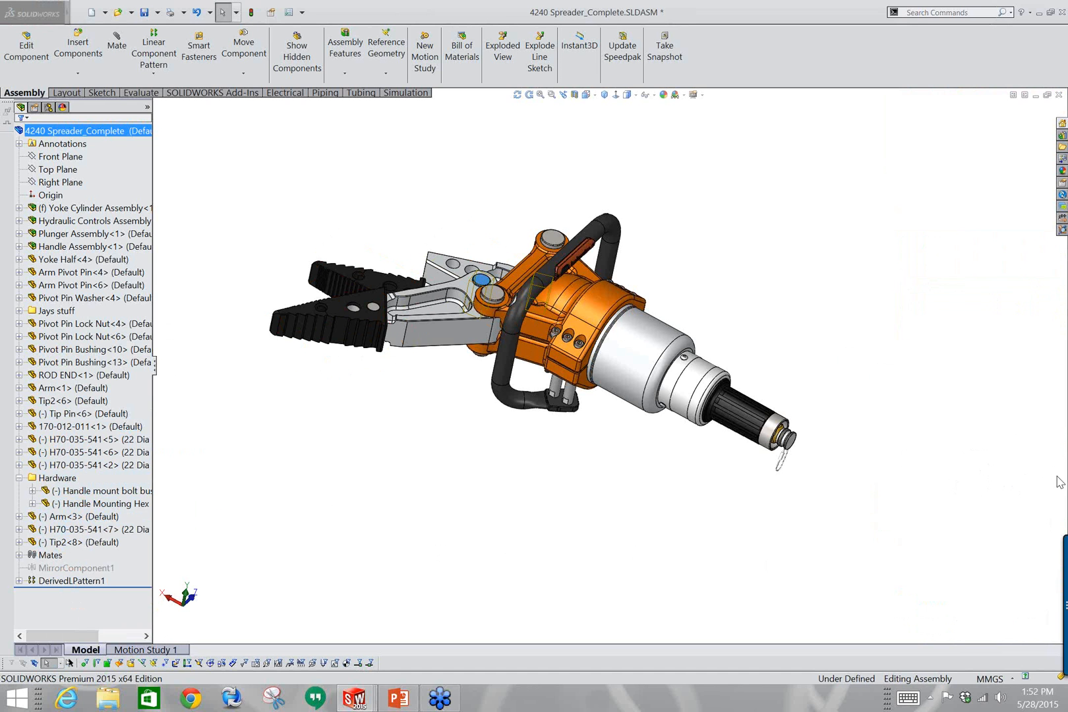
click(316, 352)
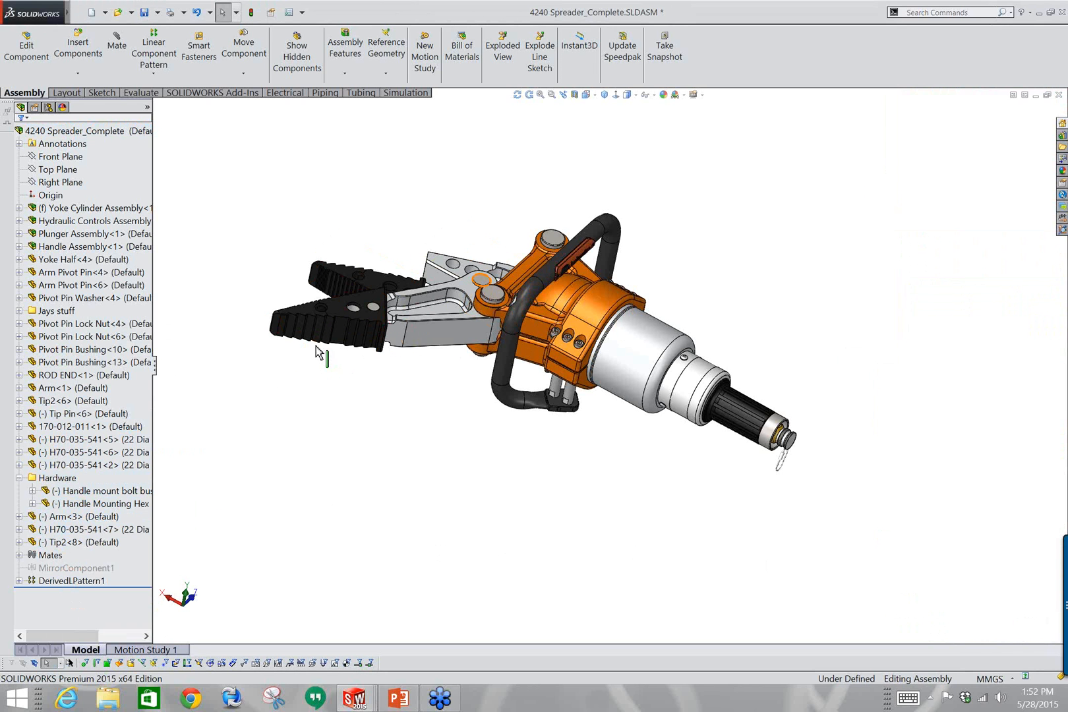
Open the 22 Dia x 50 Long pin H70-035-541 as a part in its own window.
scroll(453, 267, down, 3)
click(504, 291)
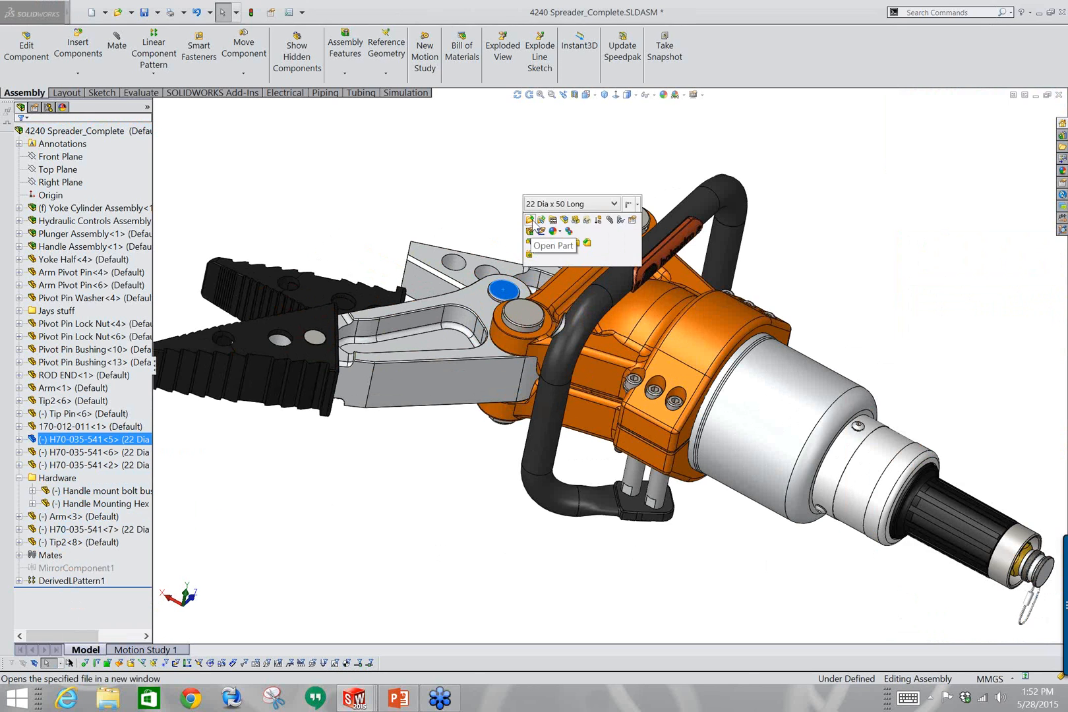
click(531, 221)
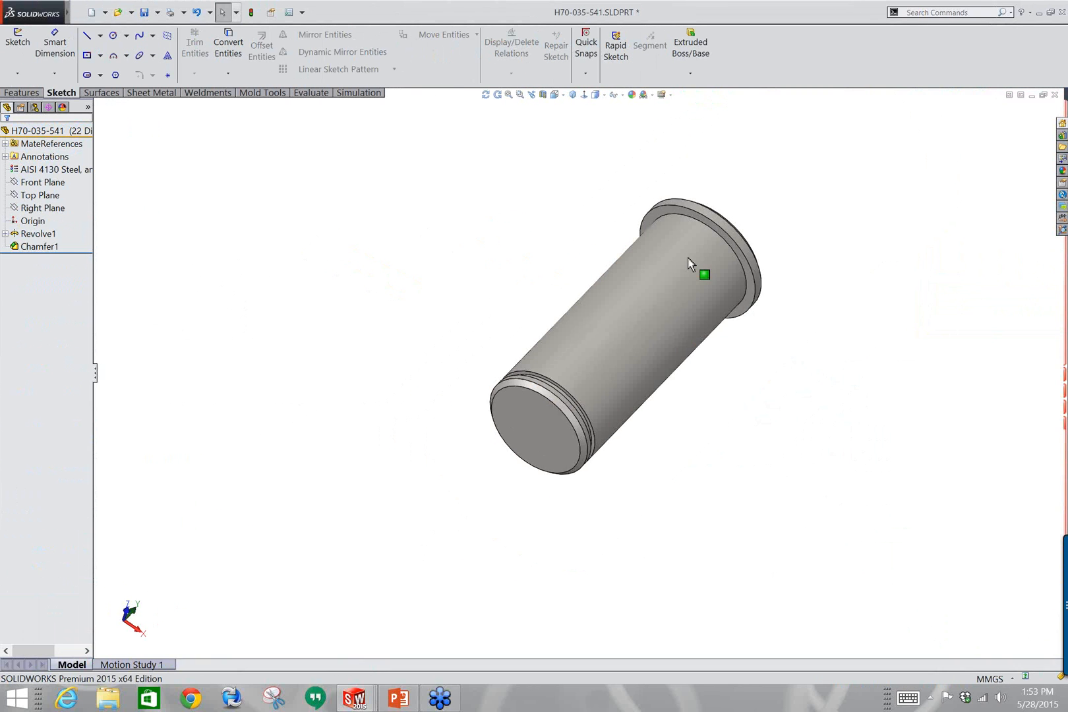
scroll(688, 258, down, 2)
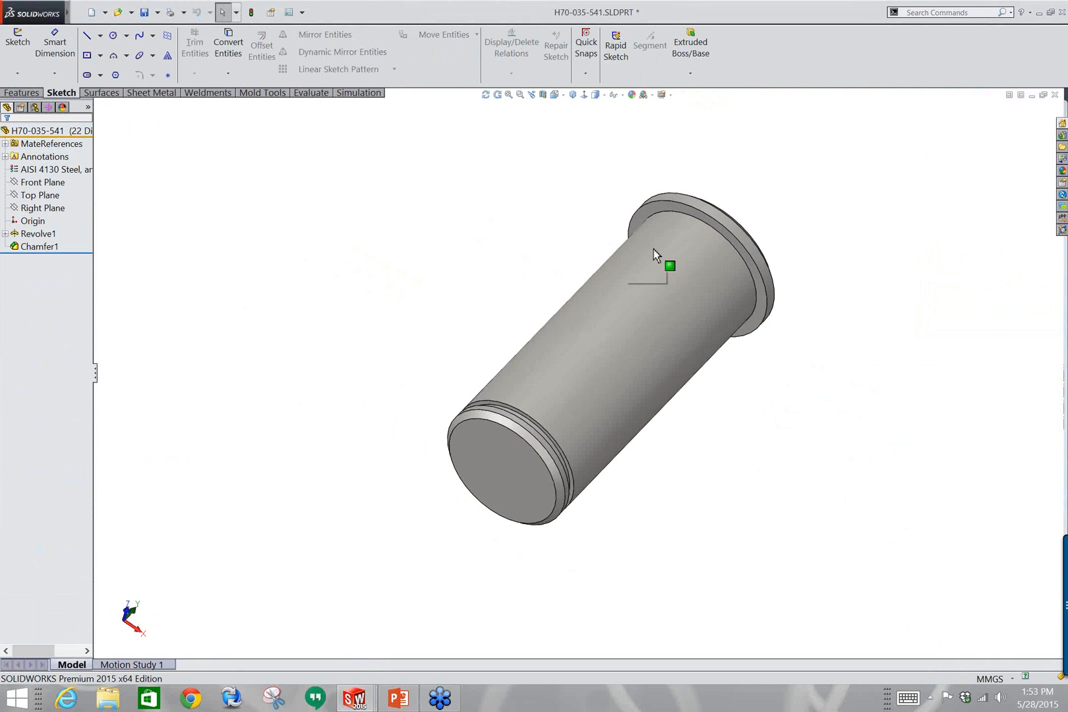
Expand the part's MateReferences folder and look up the Mate Reference command among the reference geometry tools.
click(6, 144)
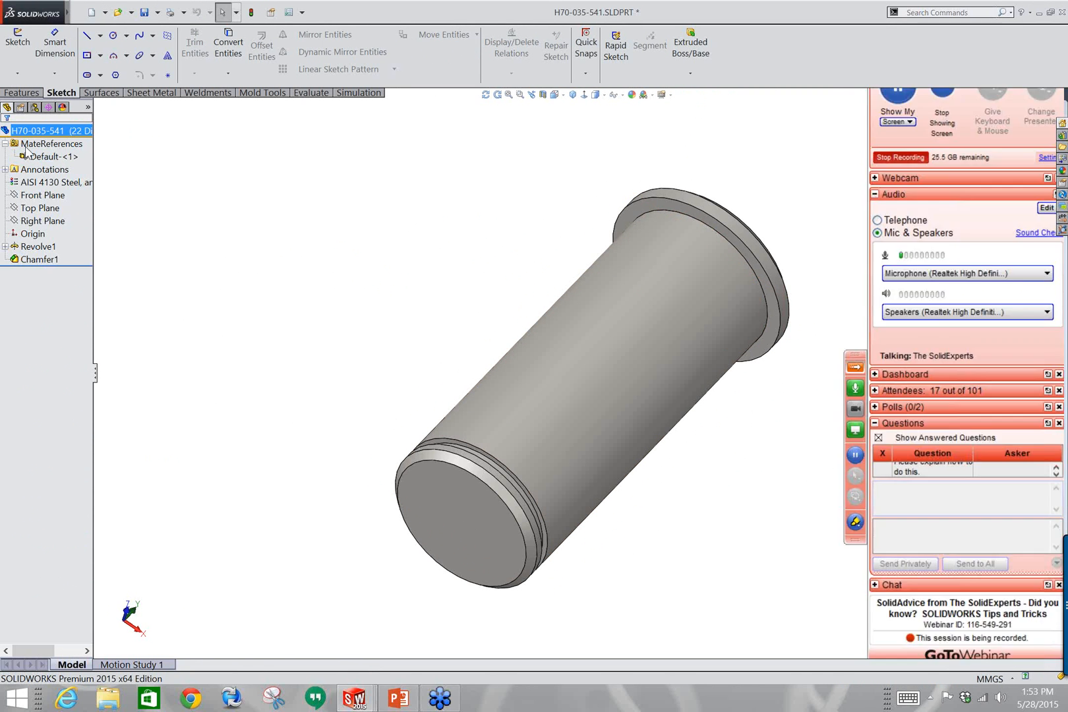
click(21, 93)
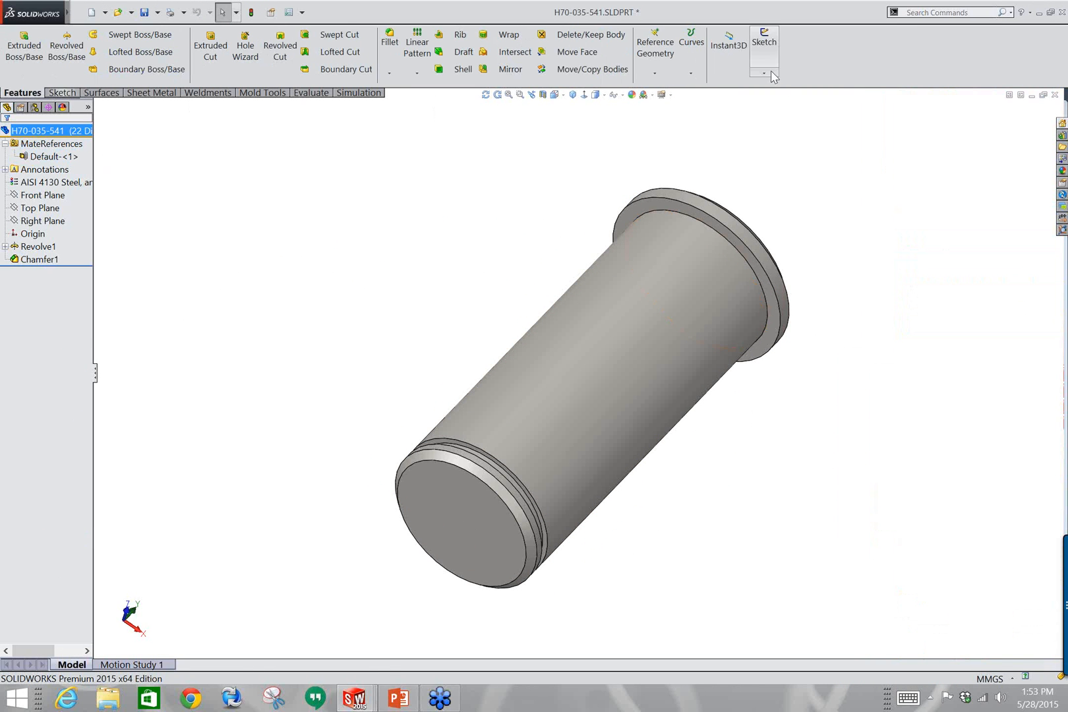
click(657, 75)
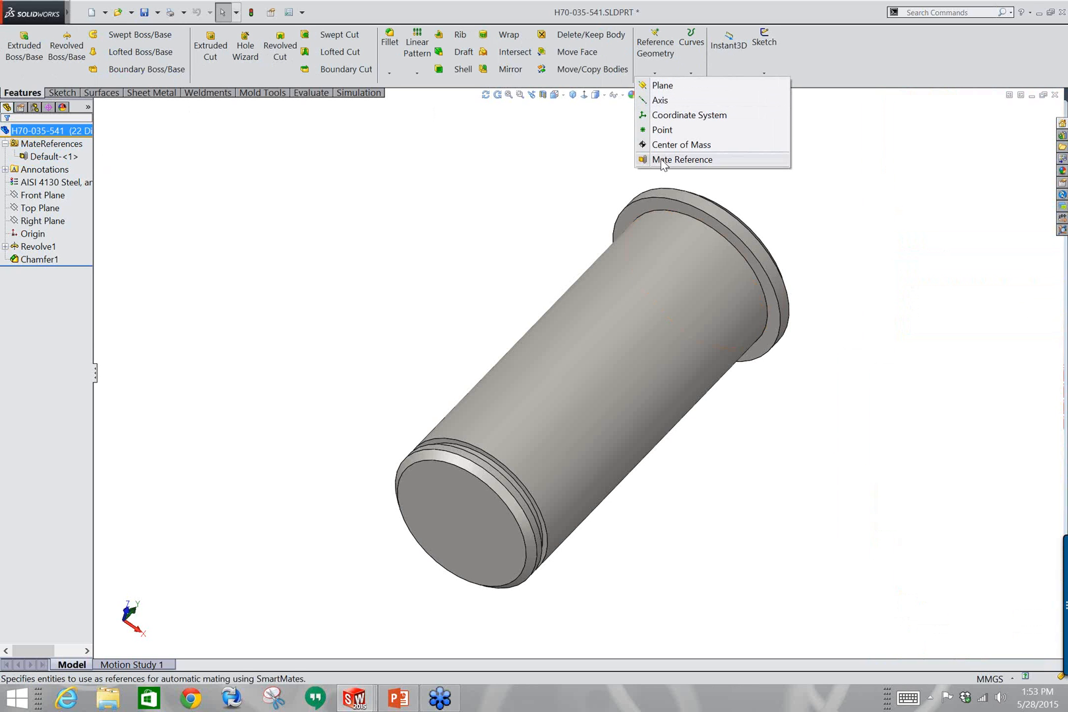
Open the Default mate reference's definition, review its primary edge reference and settings, and close it.
click(26, 158)
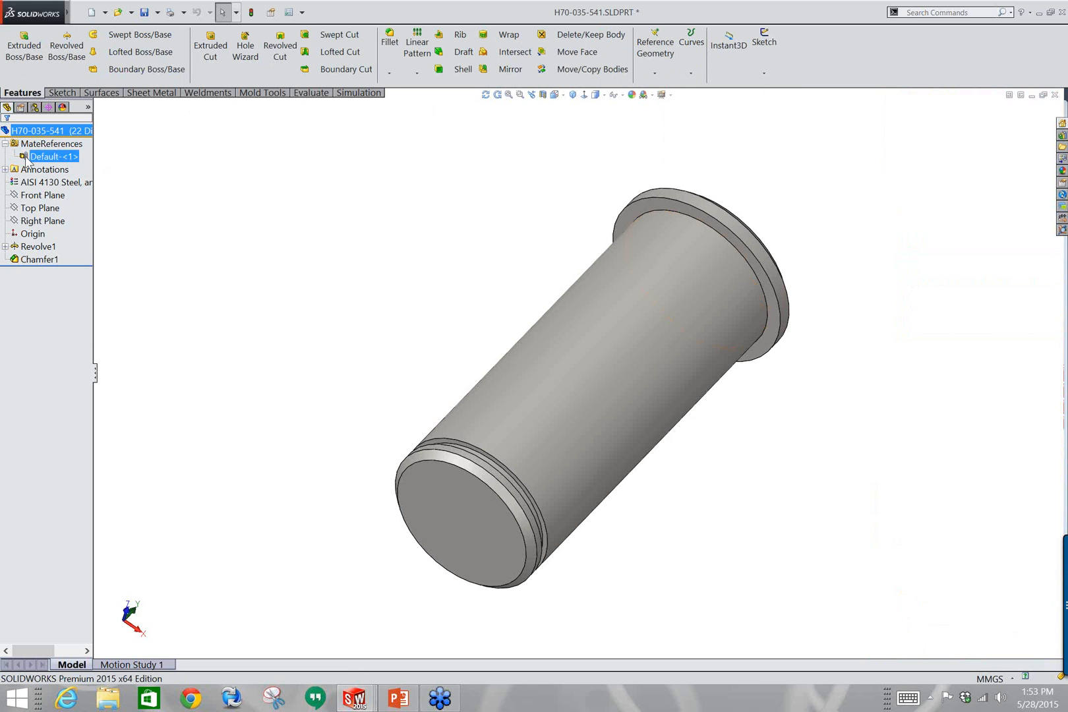
right_click(26, 160)
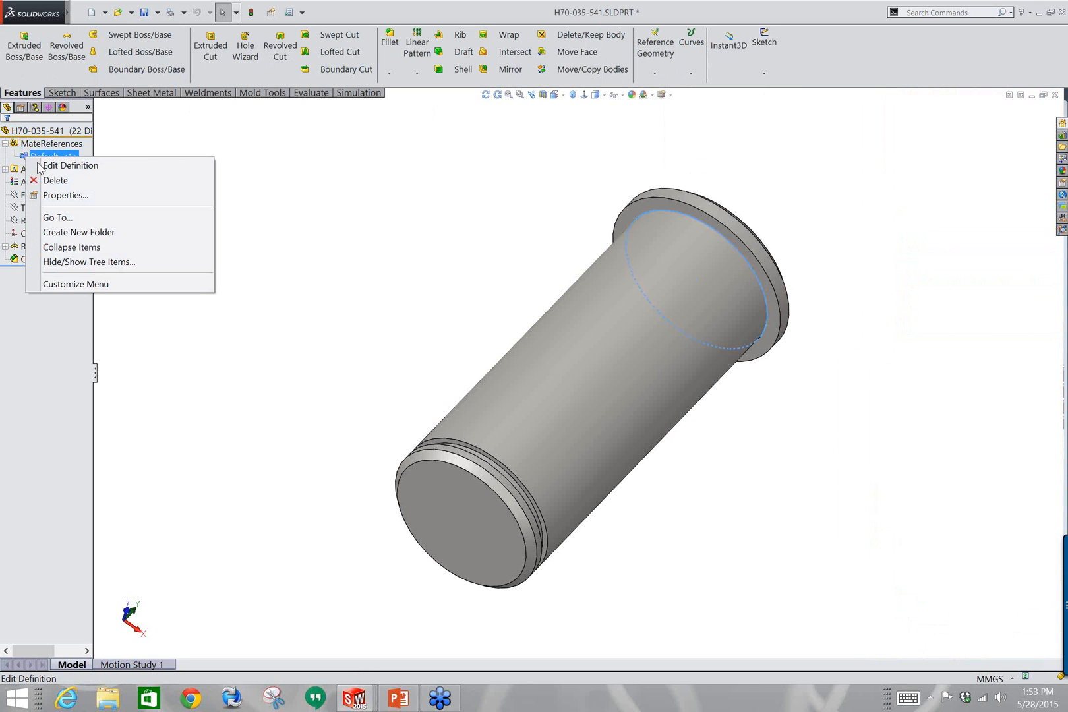
click(46, 166)
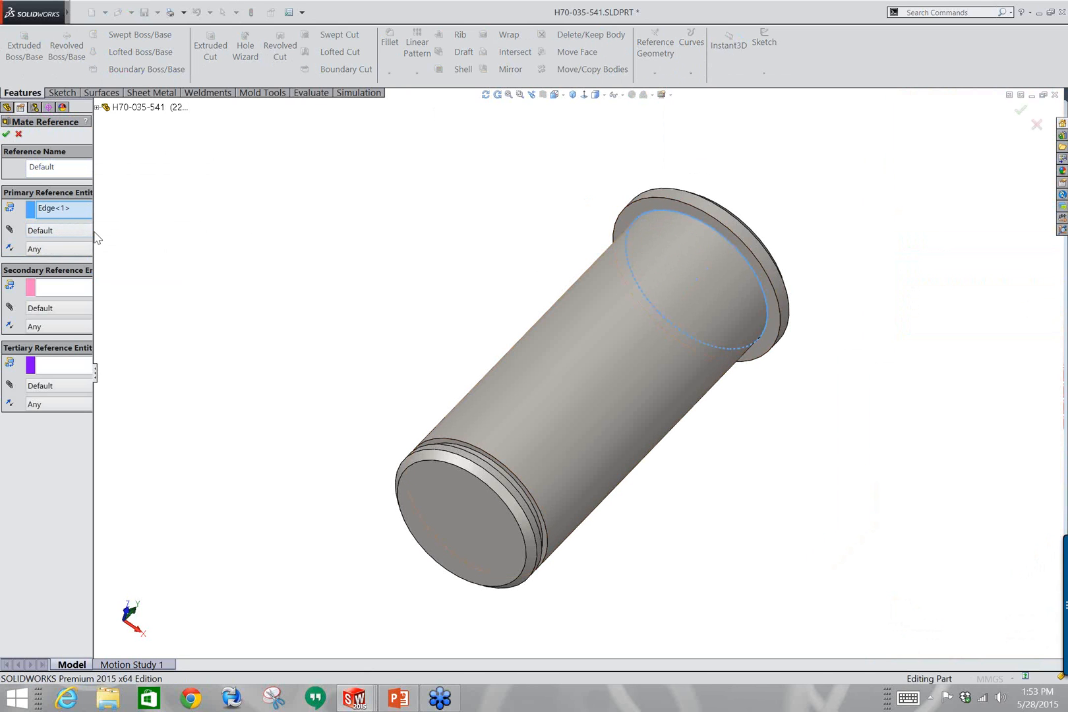
drag(95, 235, 183, 234)
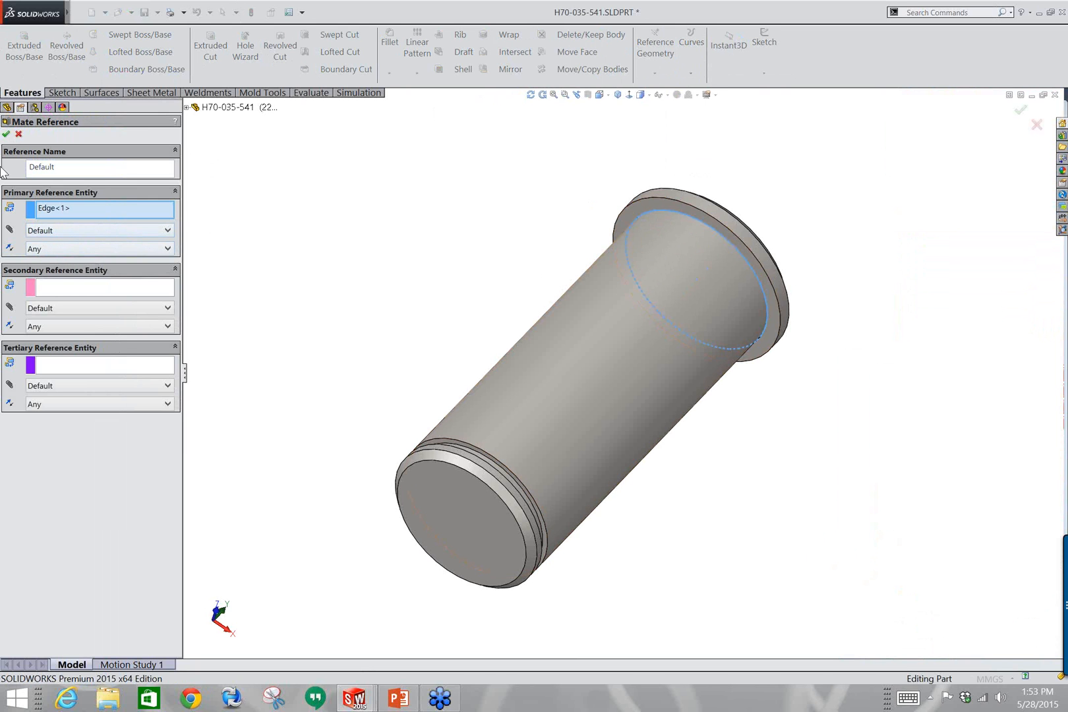
click(6, 134)
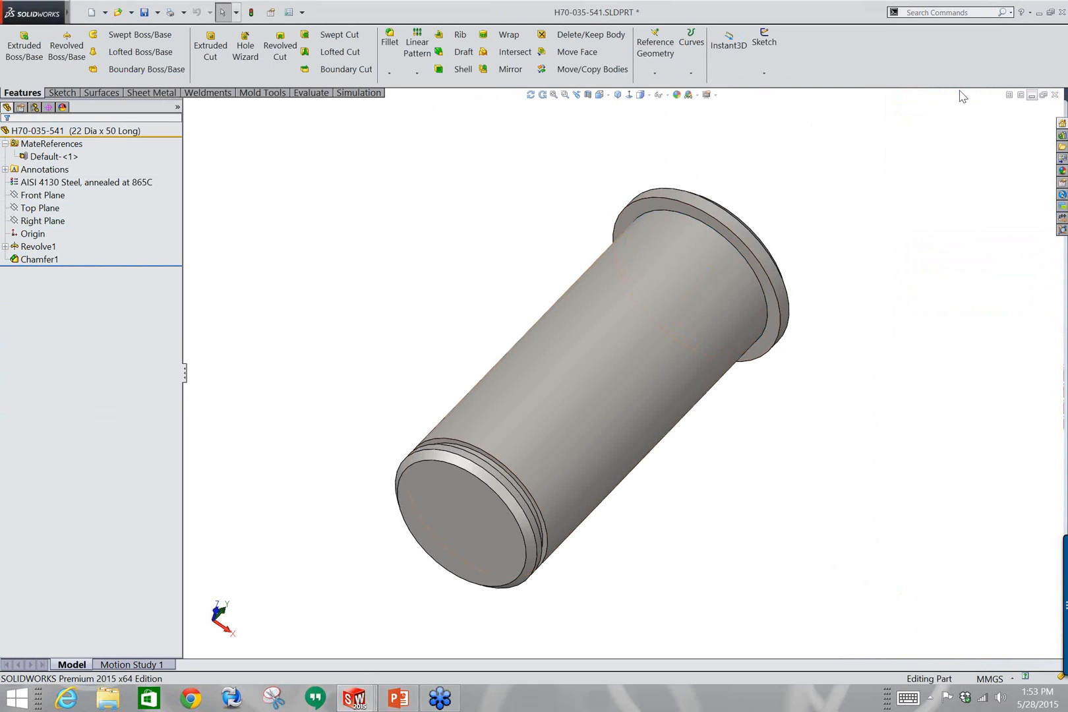
Switch back to the 4240 Spreader_Complete.SLDASM assembly window.
mouse_move(46, 12)
click(275, 12)
mouse_move(315, 13)
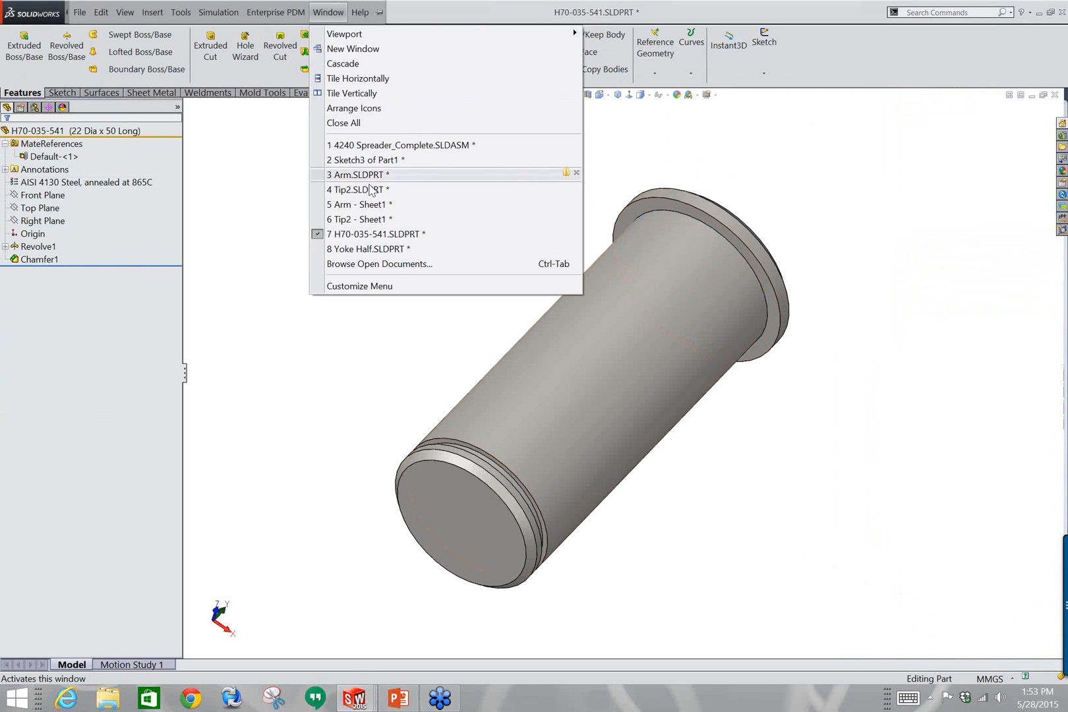
click(388, 147)
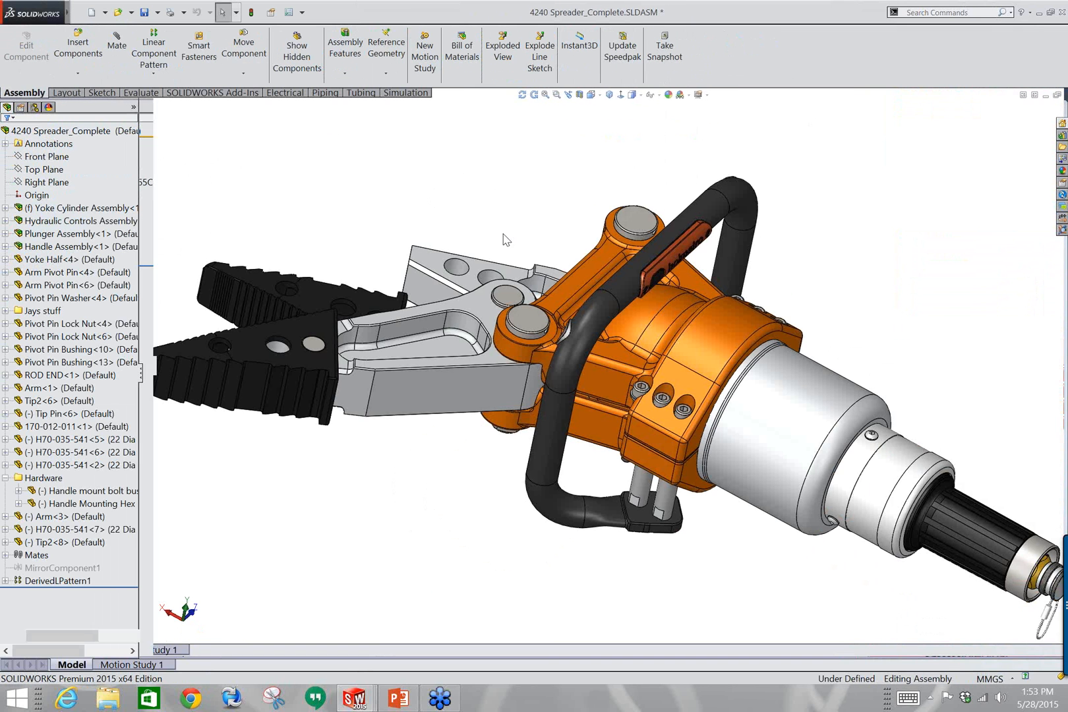
Move Arm<3> clear of the orange yoke so that its empty pin hole is exposed.
middle_drag(505, 239, 748, 470)
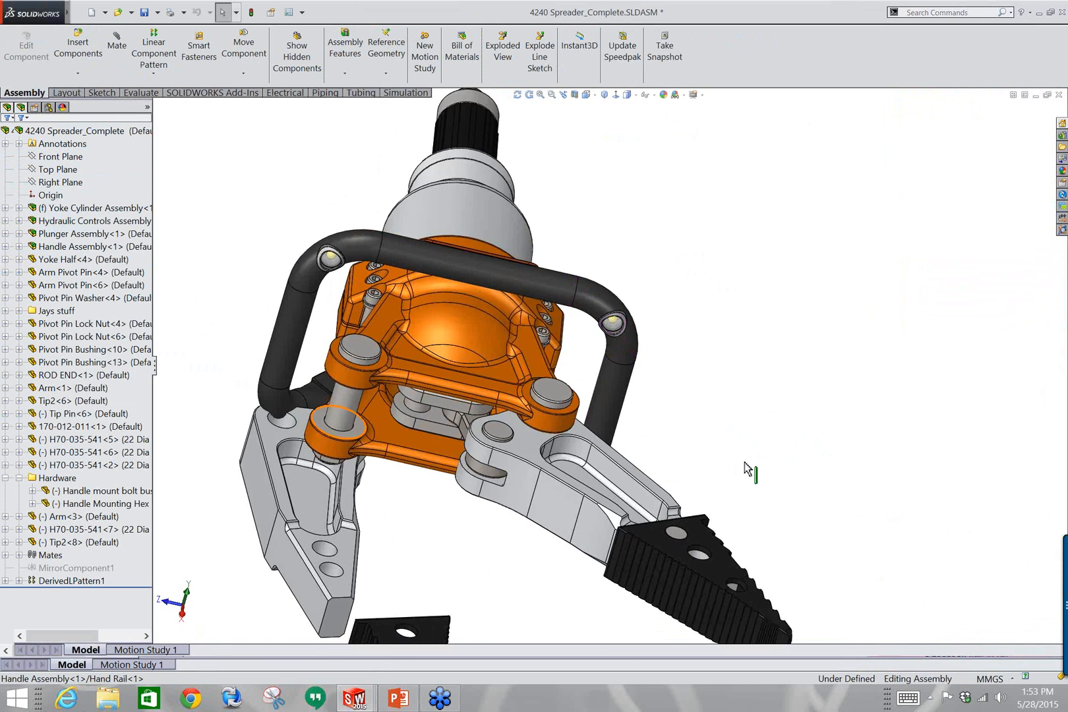
scroll(758, 475, down, 3)
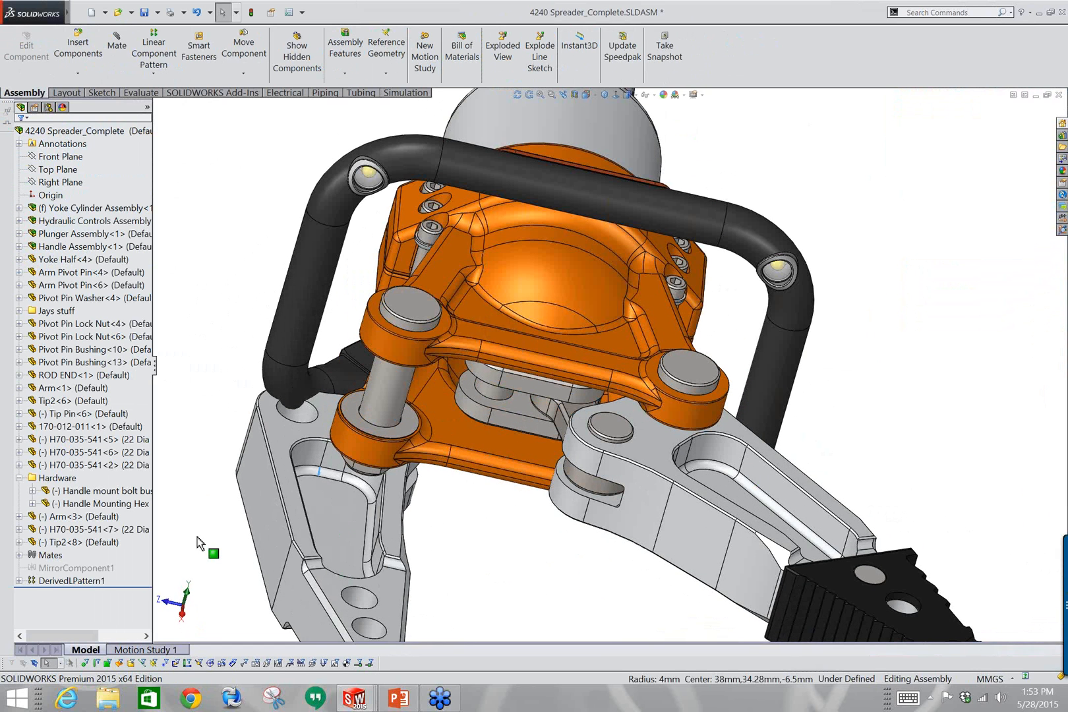
click(300, 505)
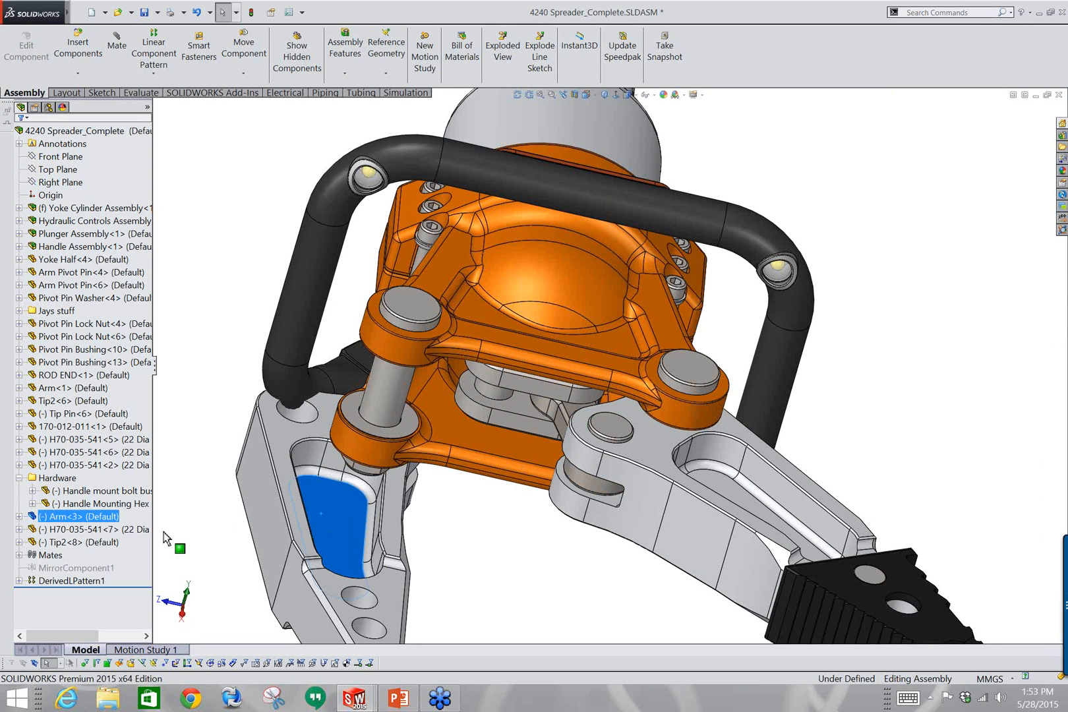
drag(165, 538, 168, 505)
scroll(168, 506, down, 2)
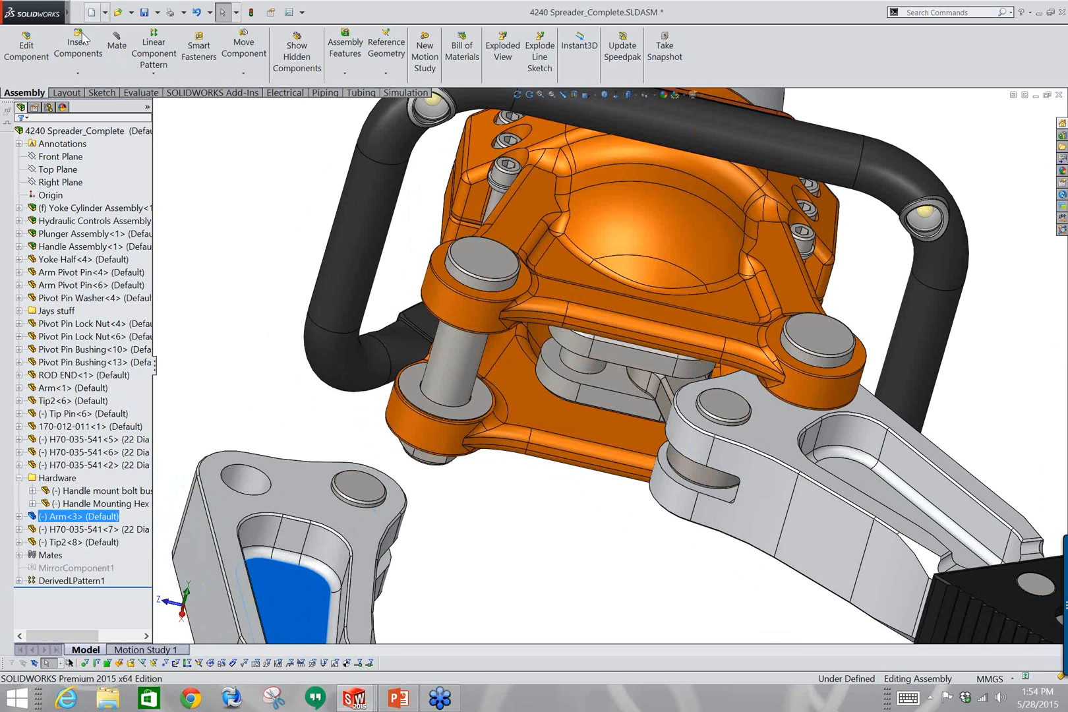
Insert another H70-035-541 pin from the open documents and snap it into the empty hole of Arm<3>.
click(78, 46)
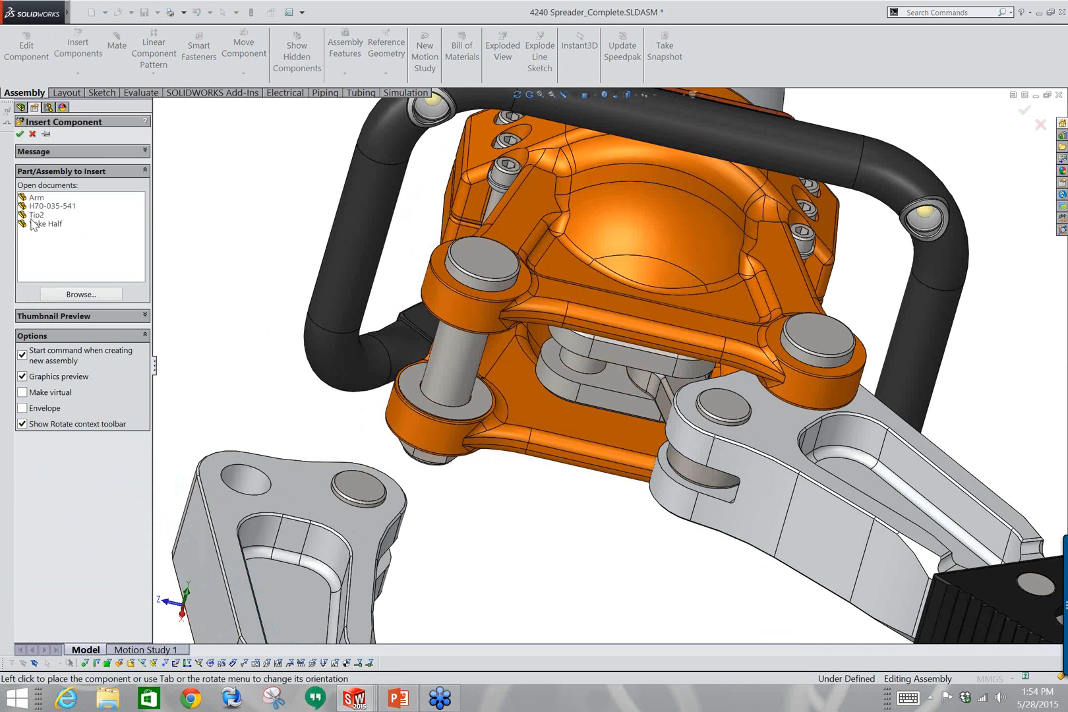
click(50, 206)
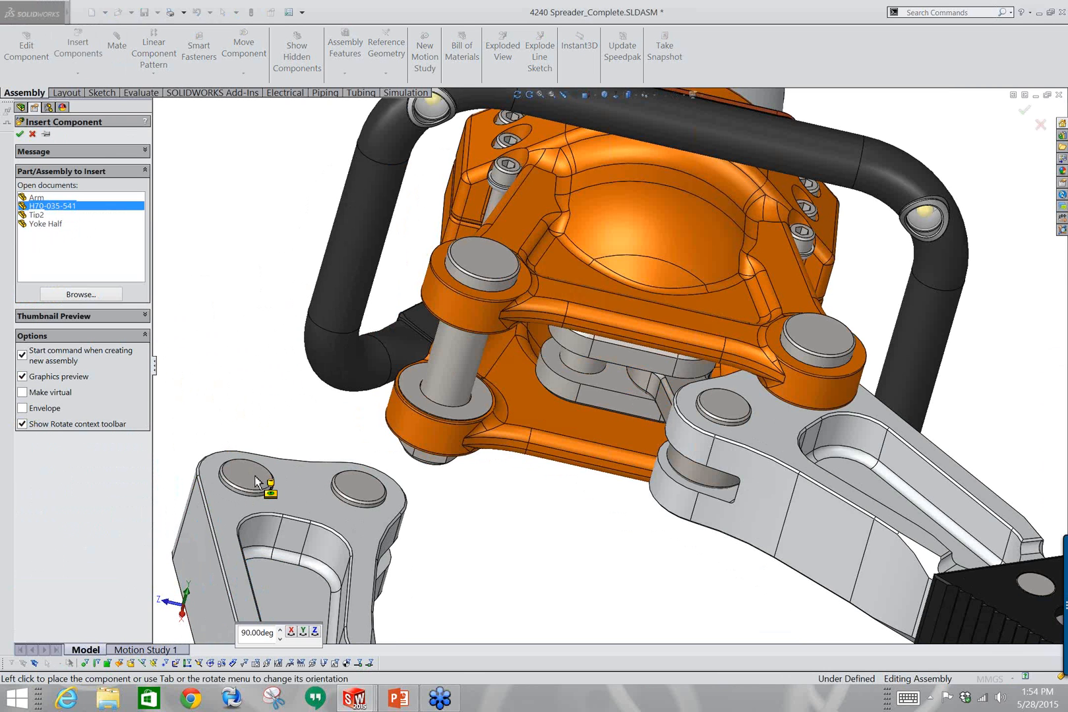
click(257, 480)
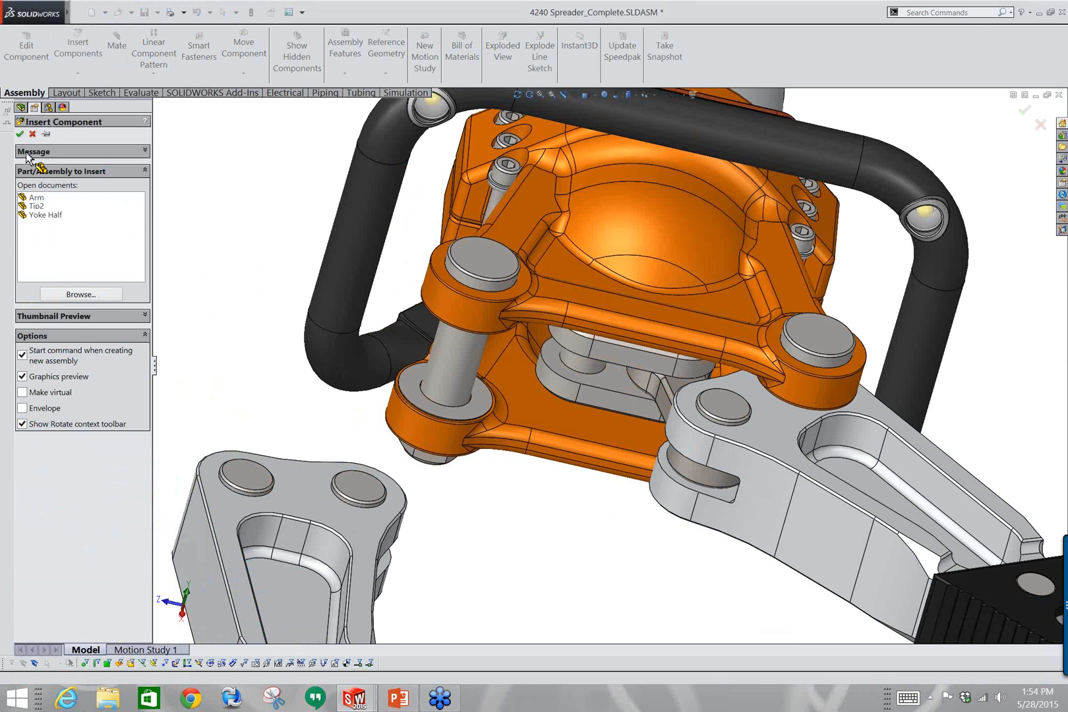
click(20, 134)
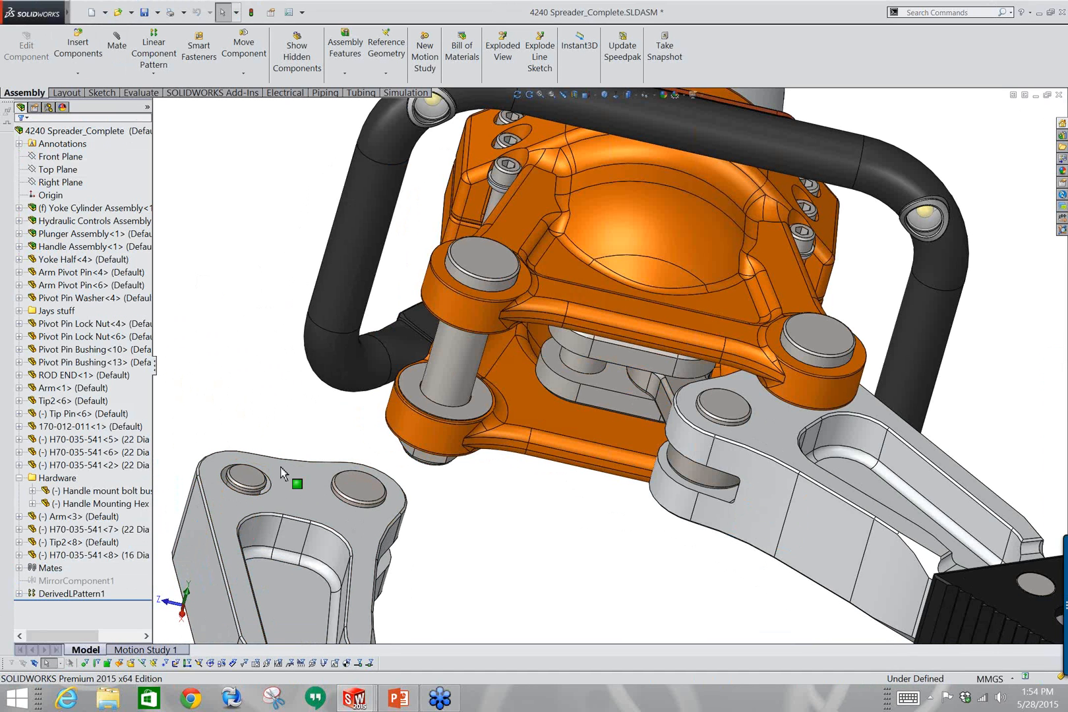
Display the list of mates belonging to the newly inserted pin in Arm<3>.
click(240, 476)
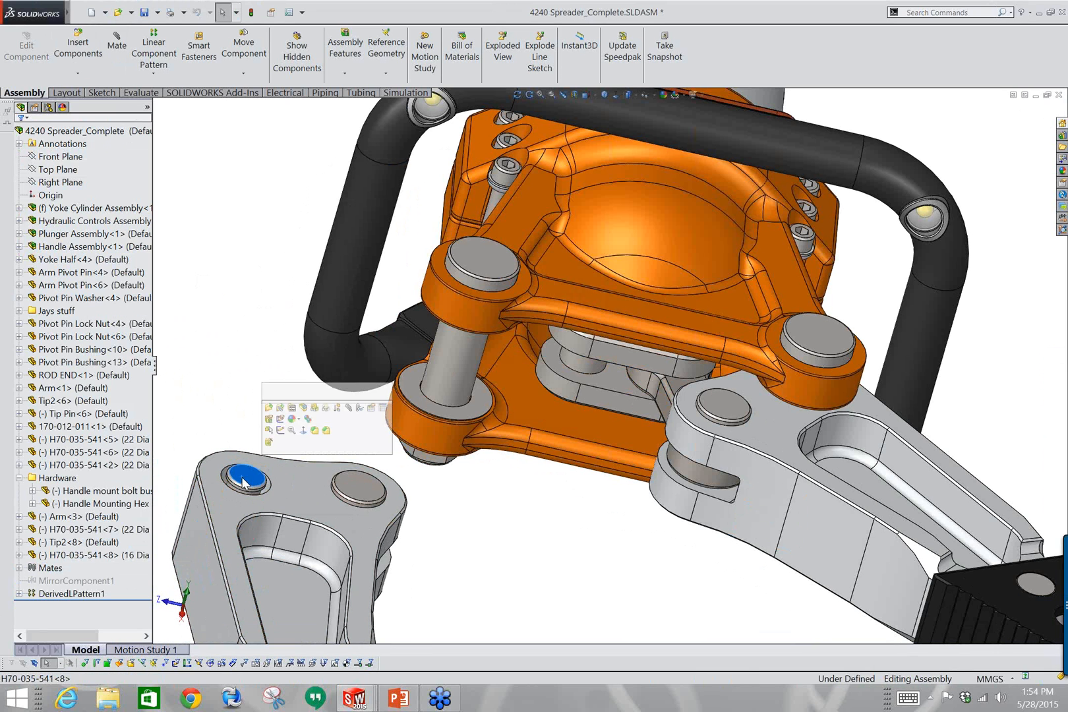
right_click(21, 558)
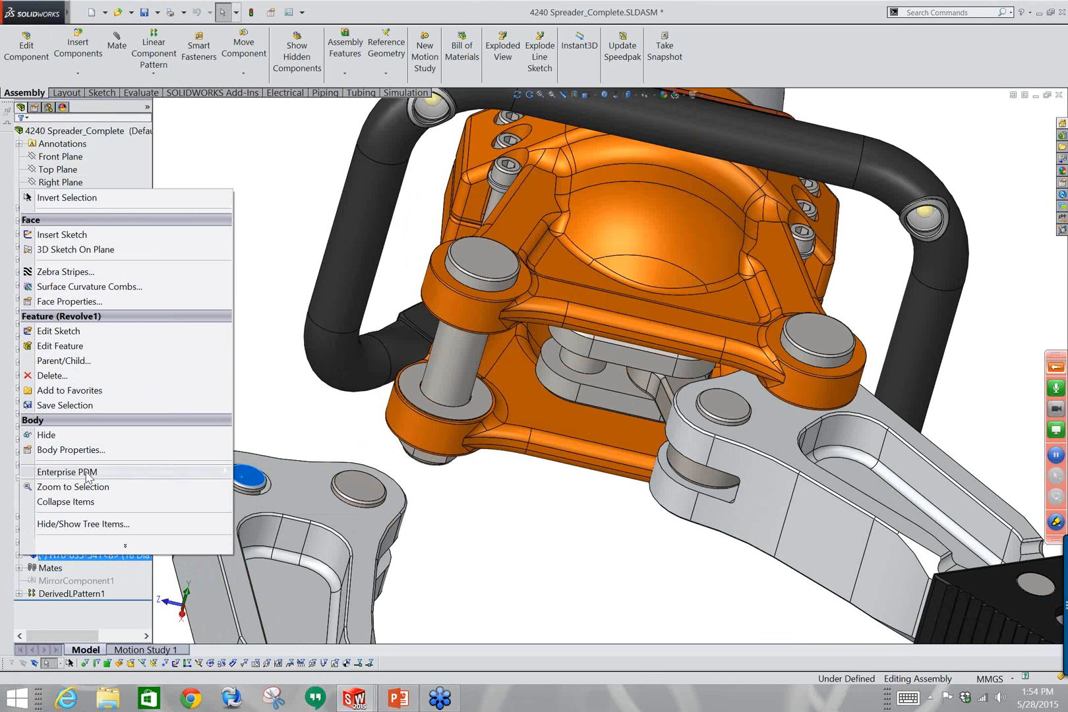
click(287, 432)
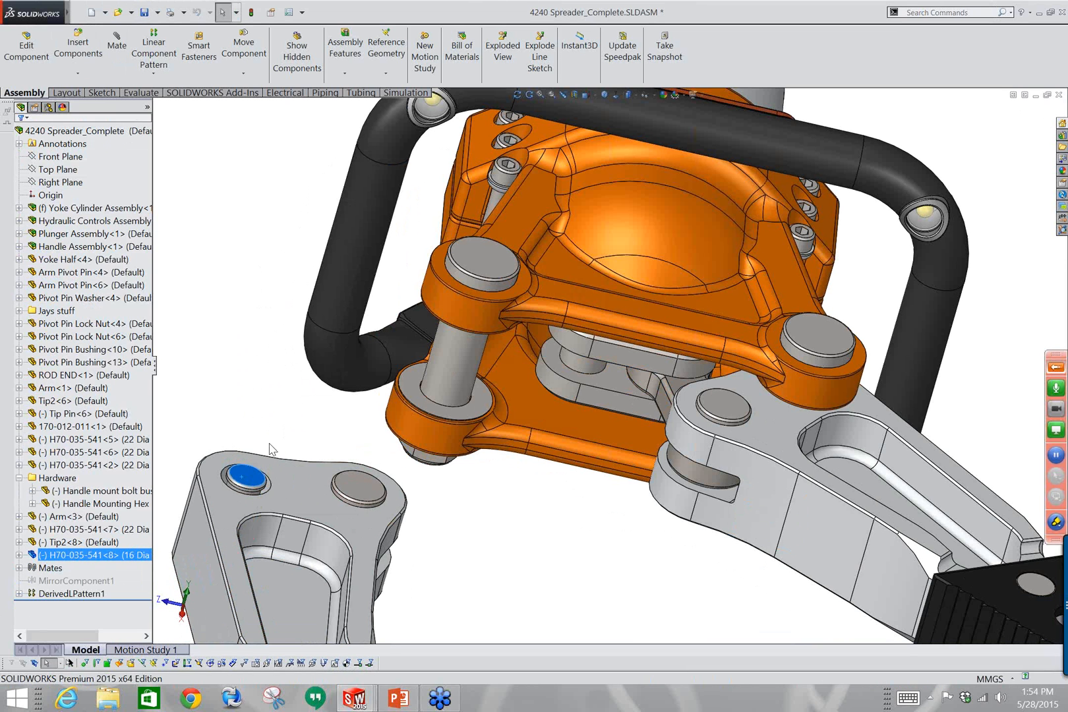
click(252, 478)
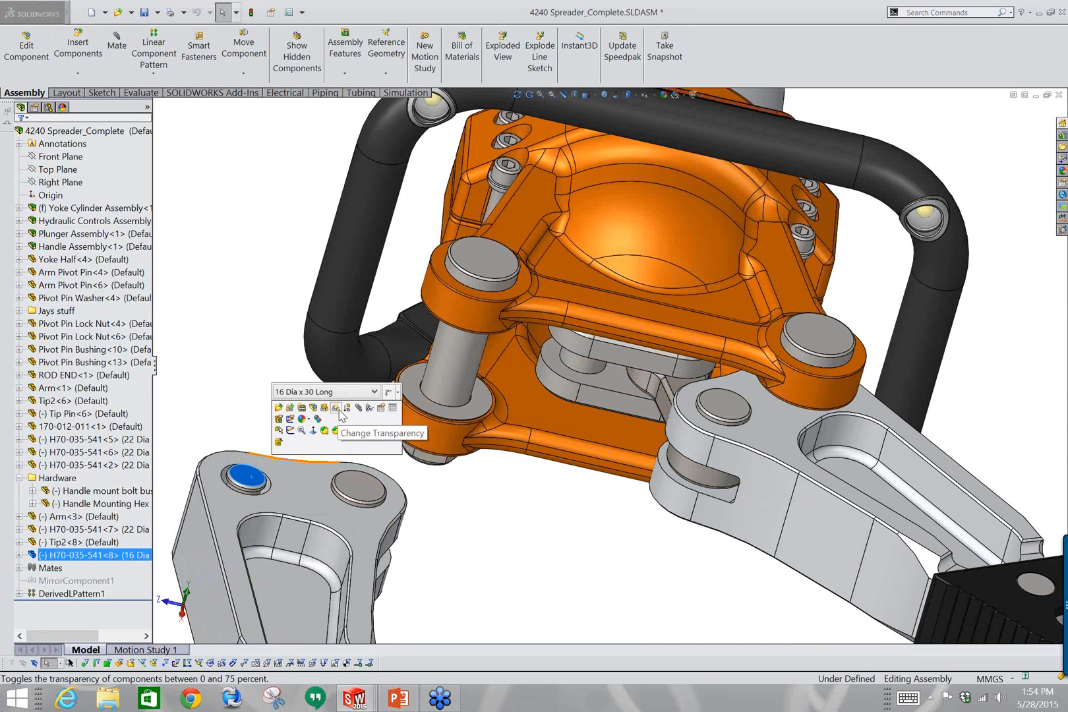
click(372, 408)
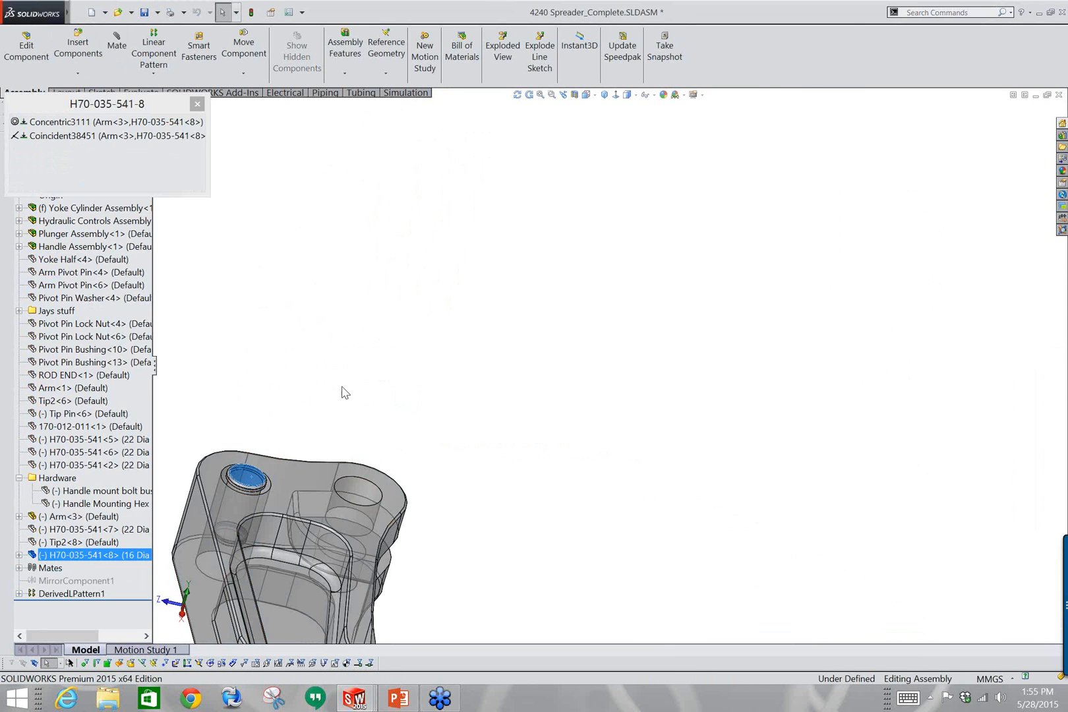
Highlight the new pin's concentric and coincident mates with Arm<3> in turn, and close the mates list.
click(99, 134)
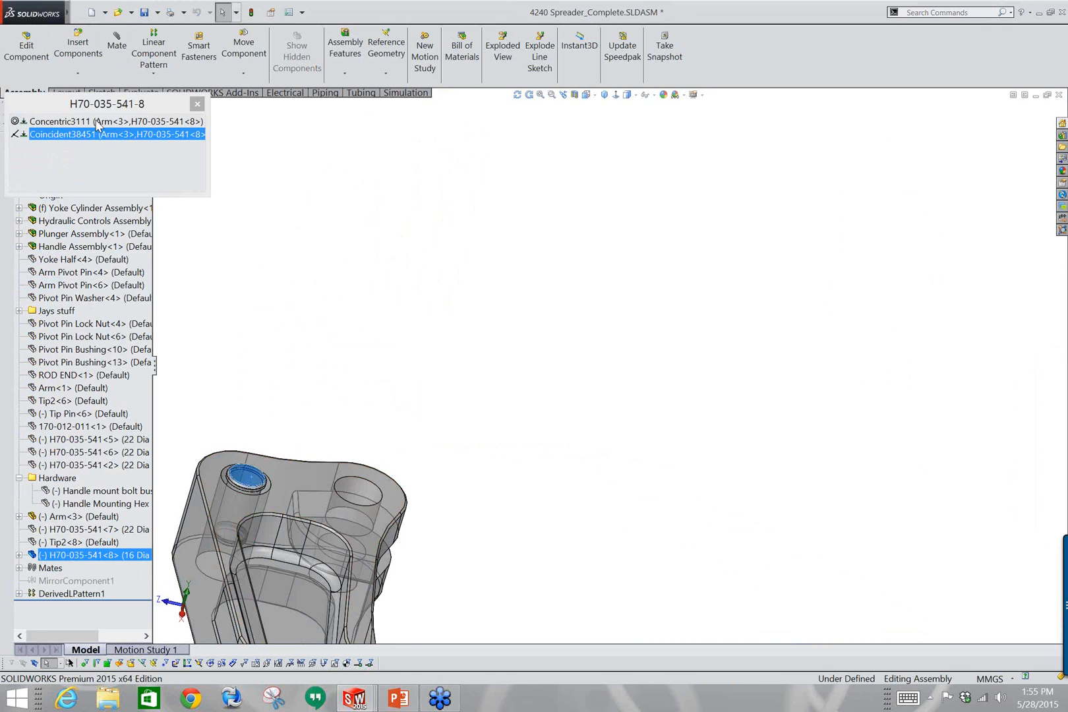
click(98, 121)
click(96, 135)
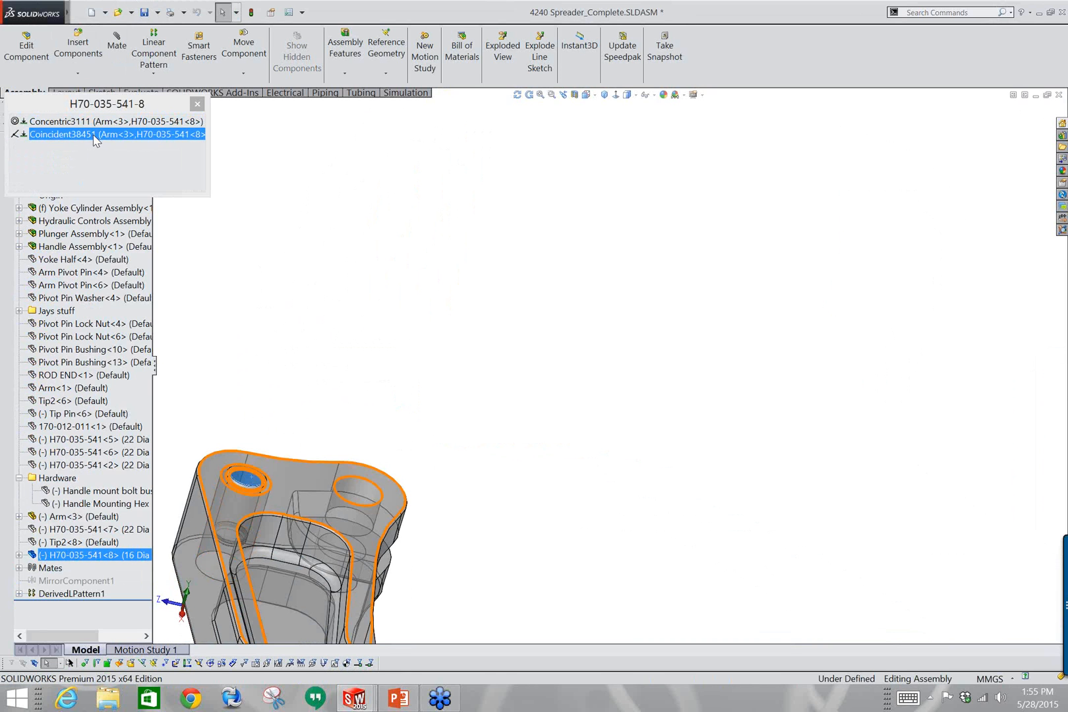
click(663, 365)
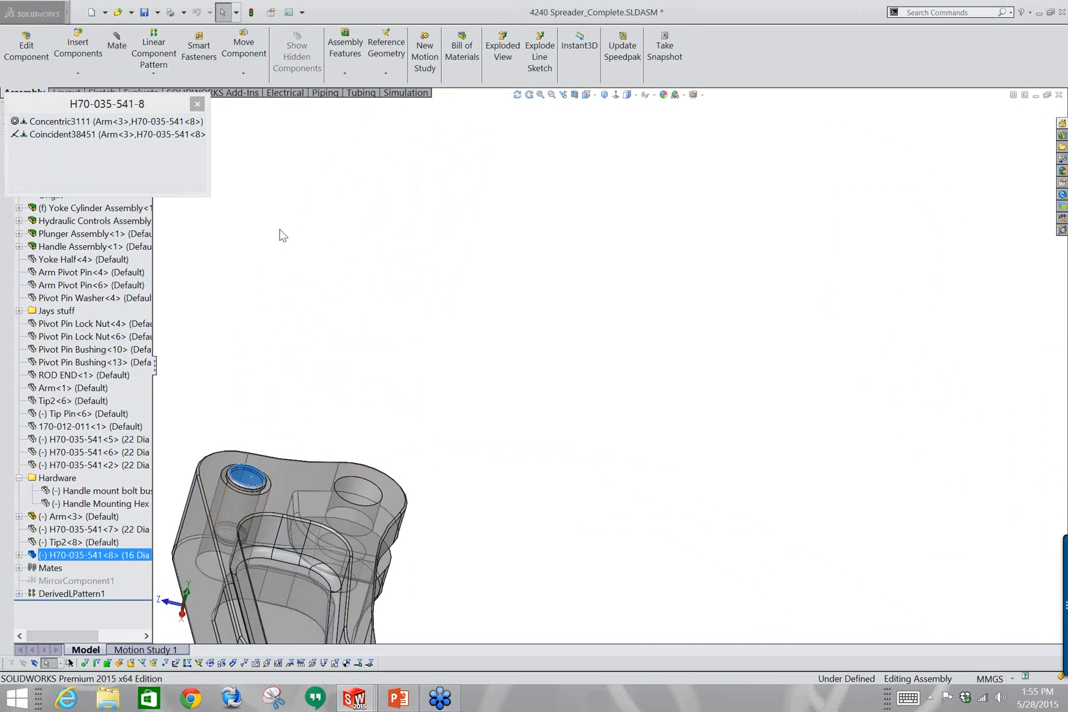
click(197, 104)
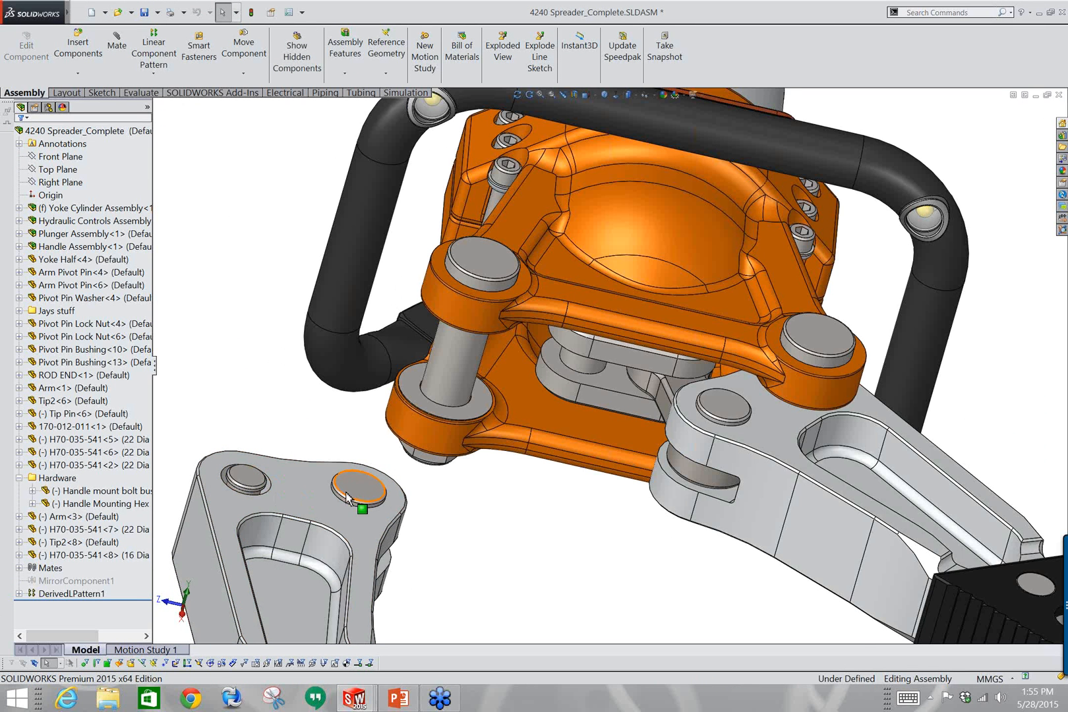
Display the mates of the larger H70-035-541 pin in Arm<3> together with those of Arm<3>.
click(364, 493)
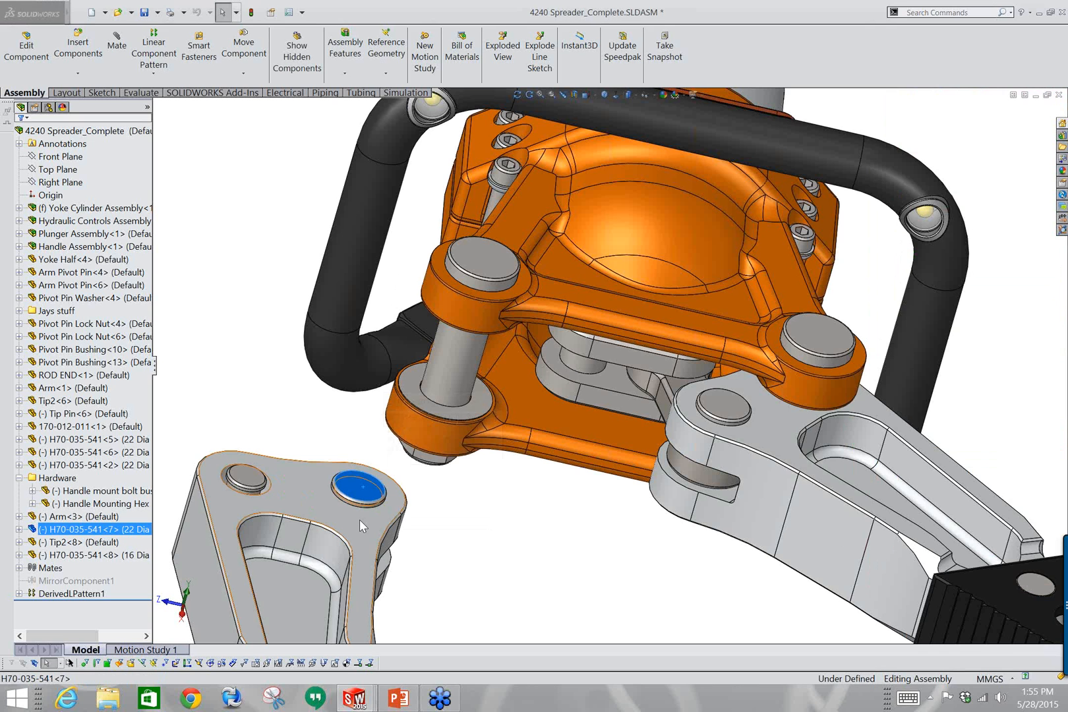
ctrl+click(361, 525)
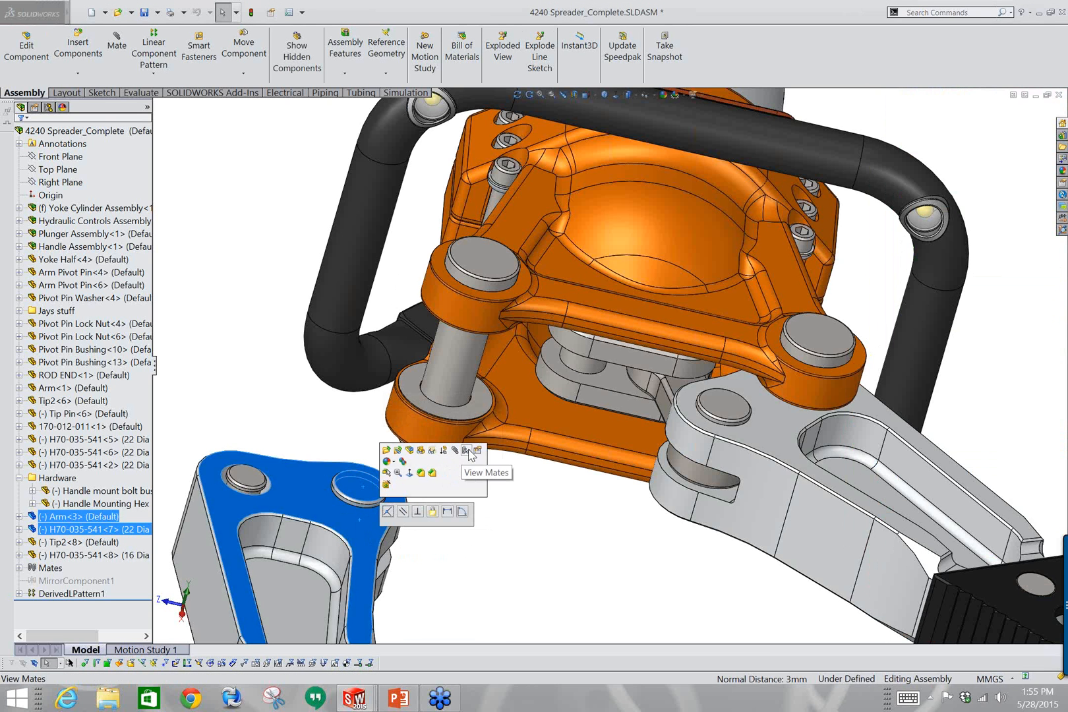
click(466, 451)
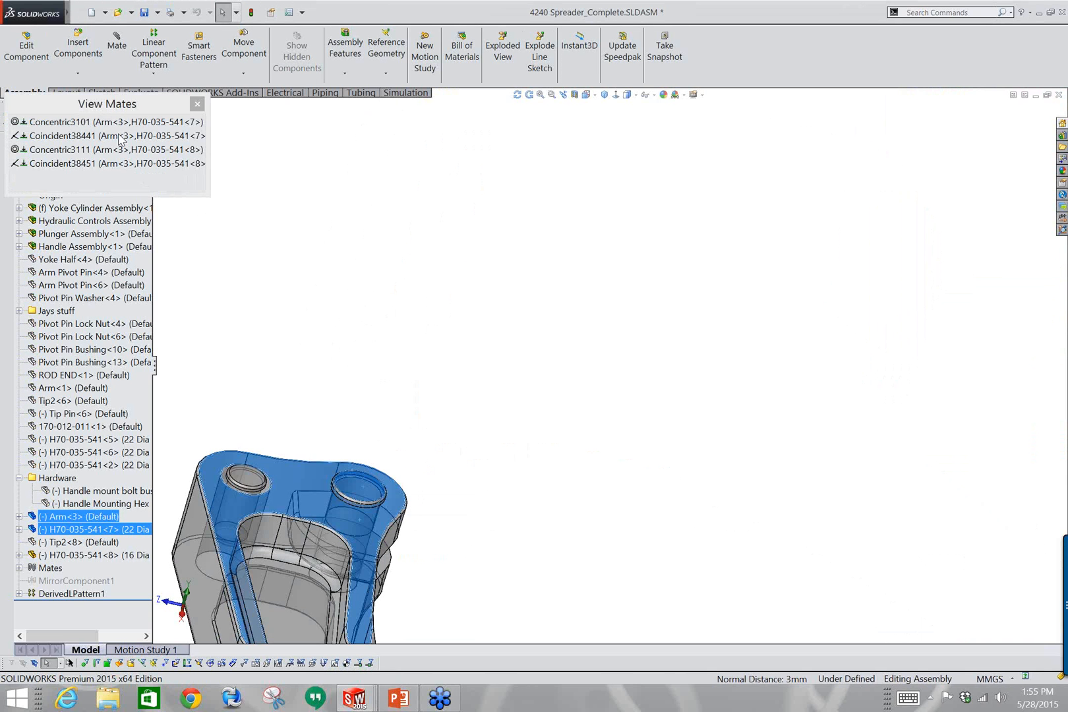
Highlight the concentric and coincident mates between Arm<3> and its two pins, and close the mates list.
click(116, 123)
click(116, 162)
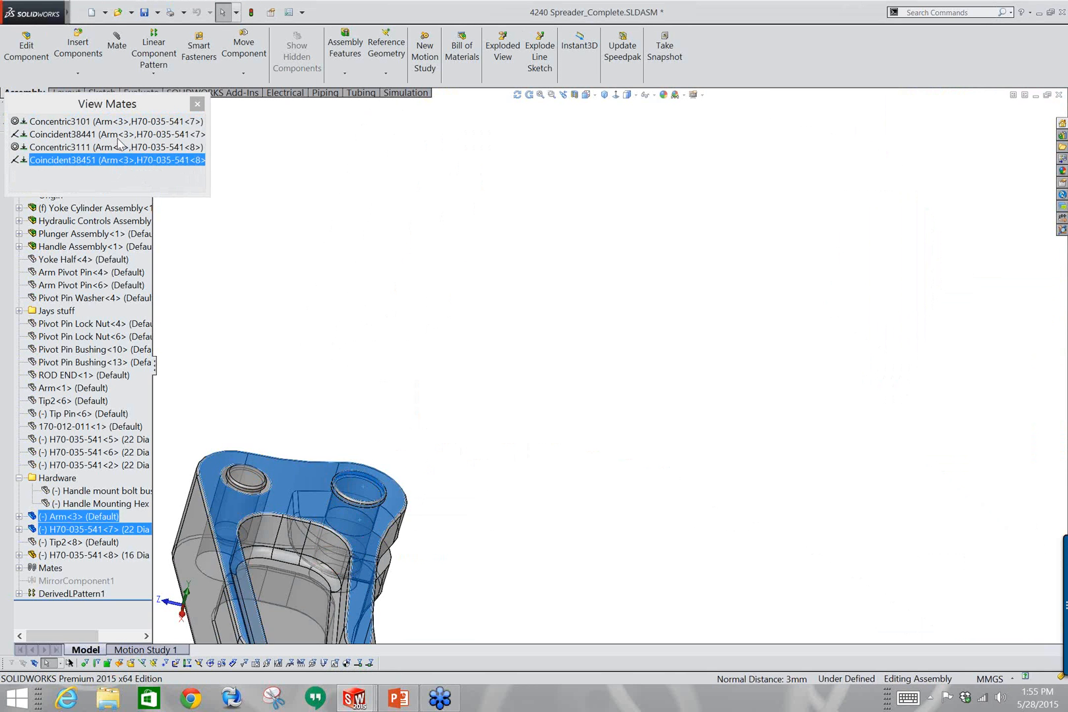
click(120, 136)
click(123, 173)
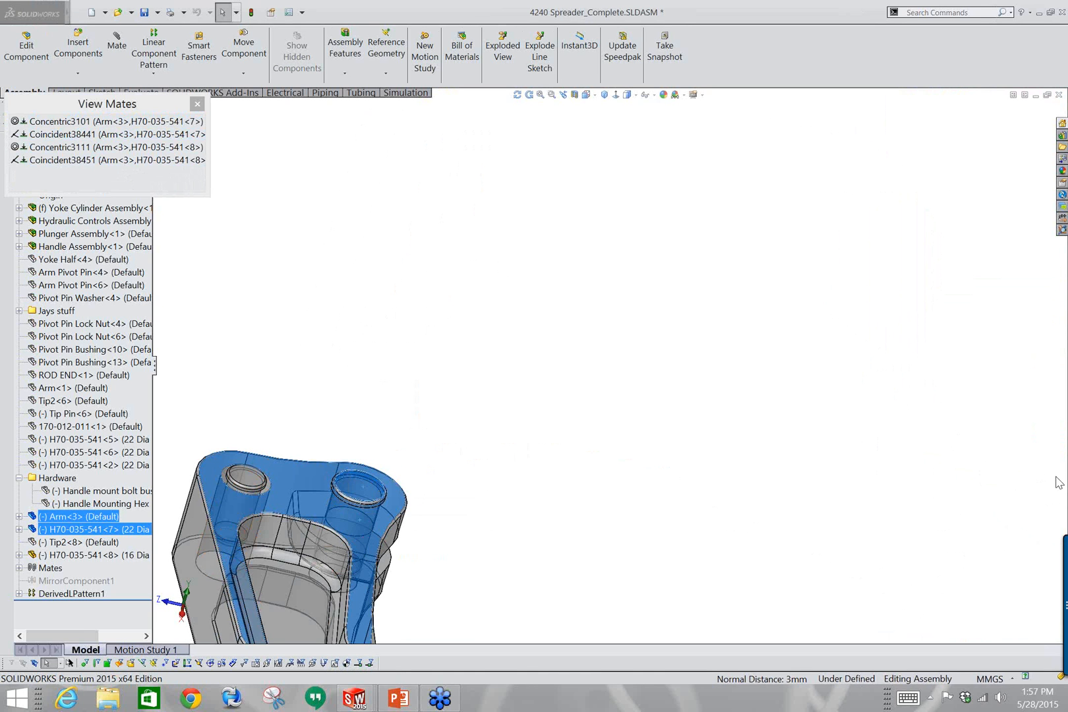
click(400, 288)
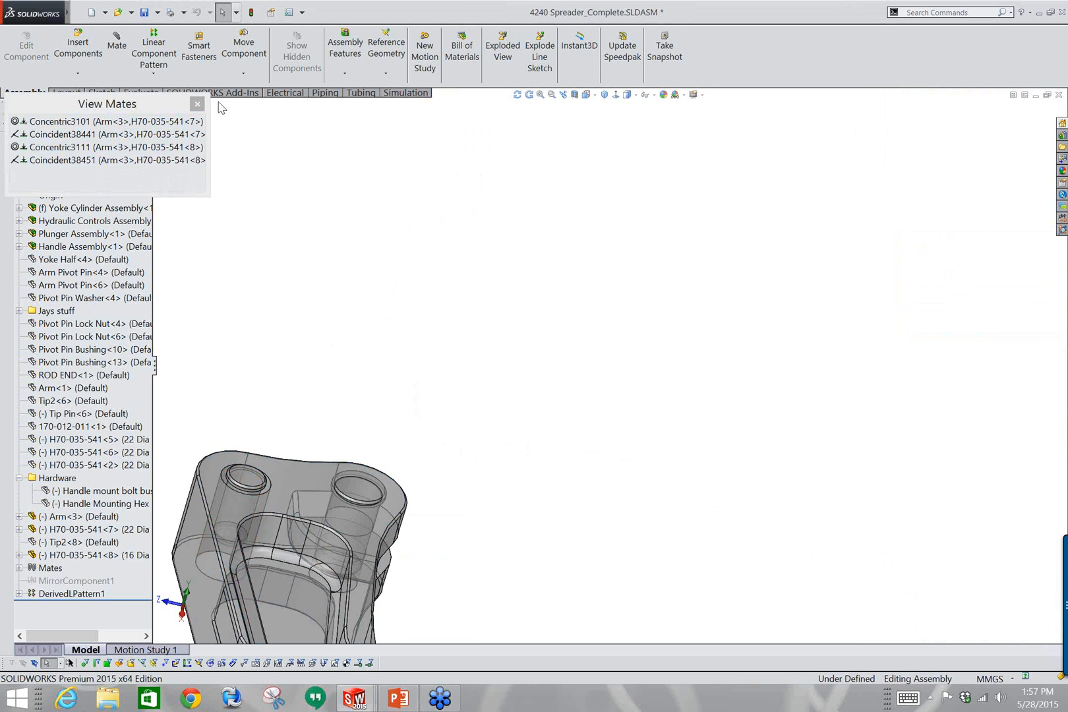
click(197, 105)
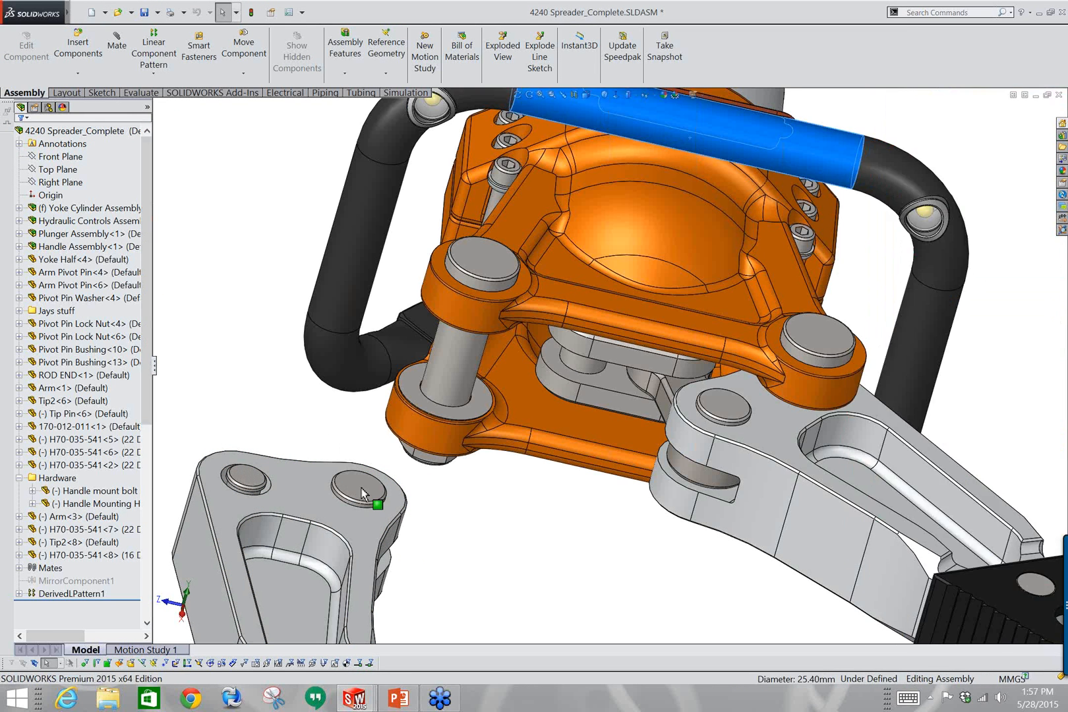
Open the larger H70-035-541 pin of Arm<3> as a part in its own window.
click(374, 479)
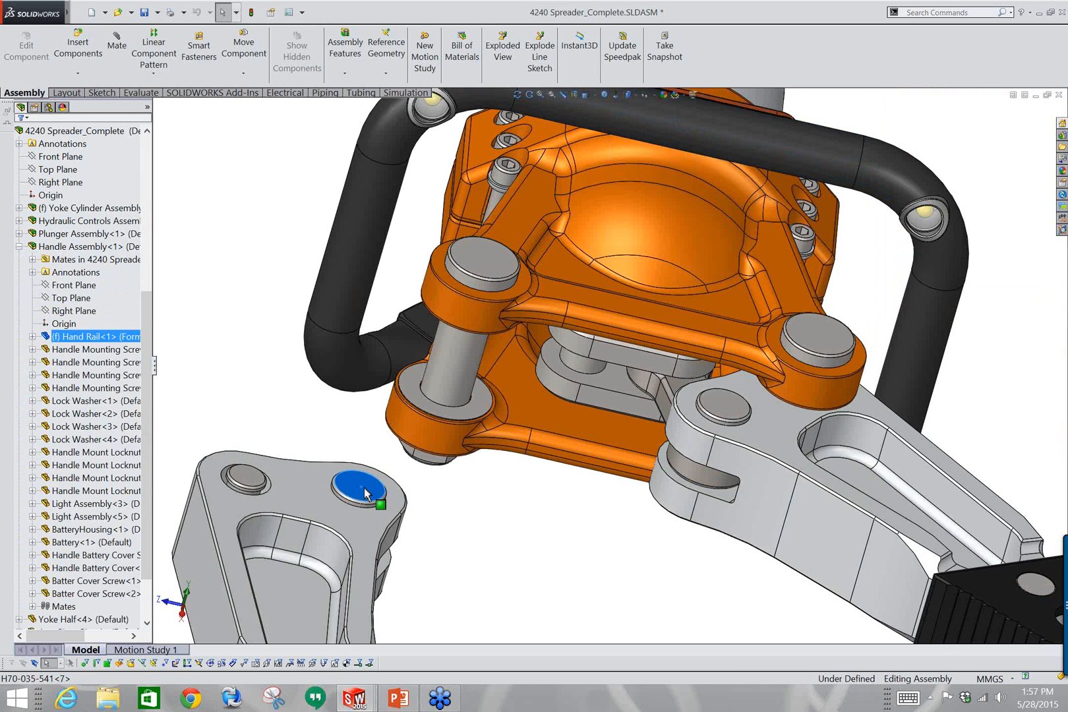
right_click(374, 479)
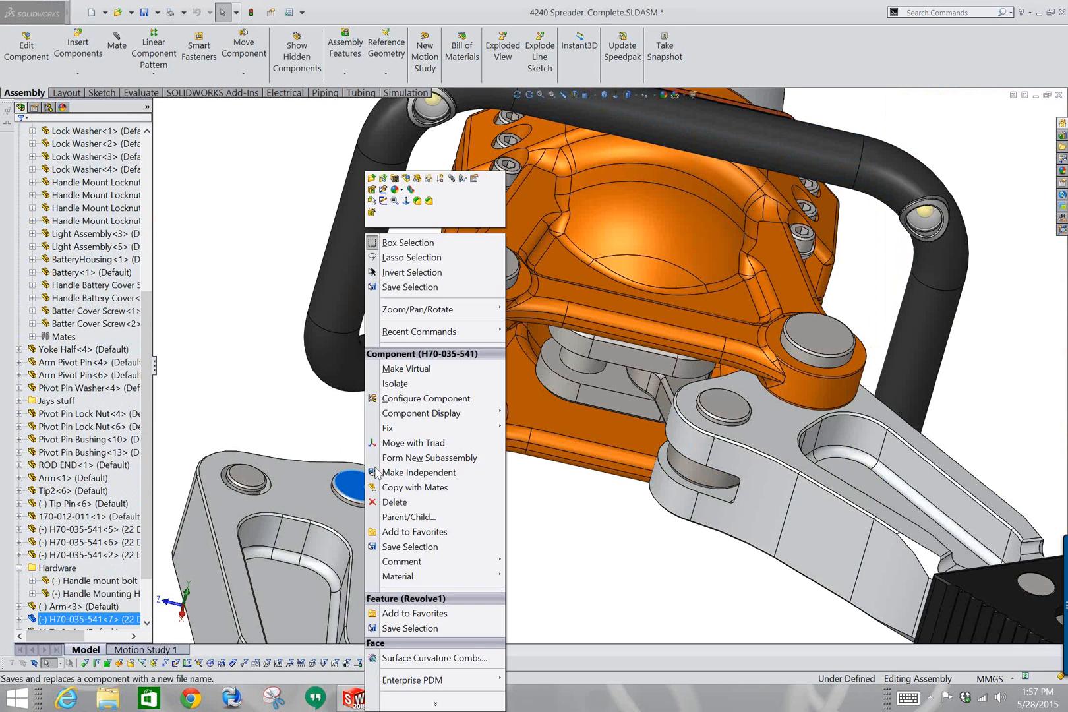
click(371, 184)
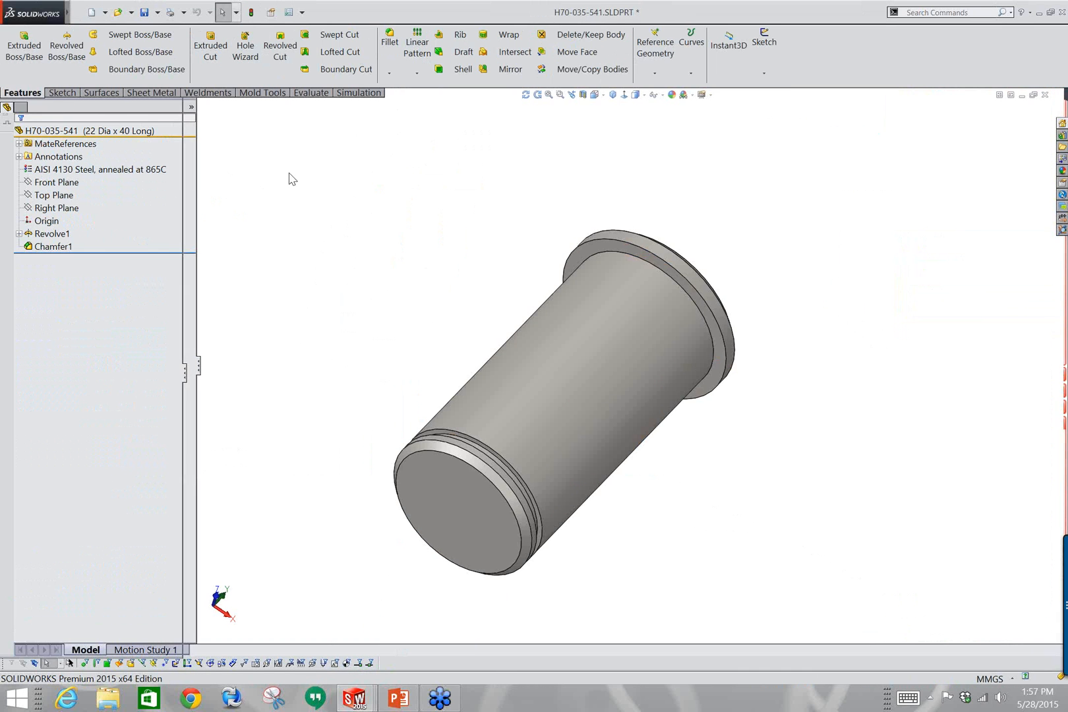
Create a new drawing from the H70-035-541 part on a B (ANSI) Landscape sheet.
click(105, 12)
click(125, 43)
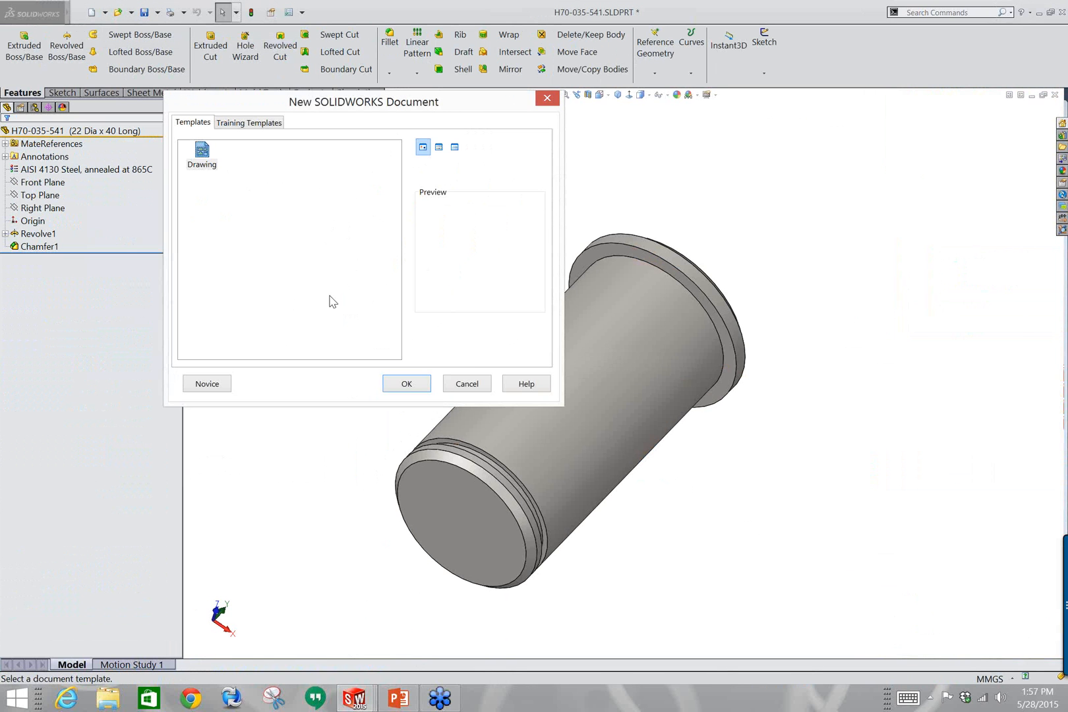
click(406, 385)
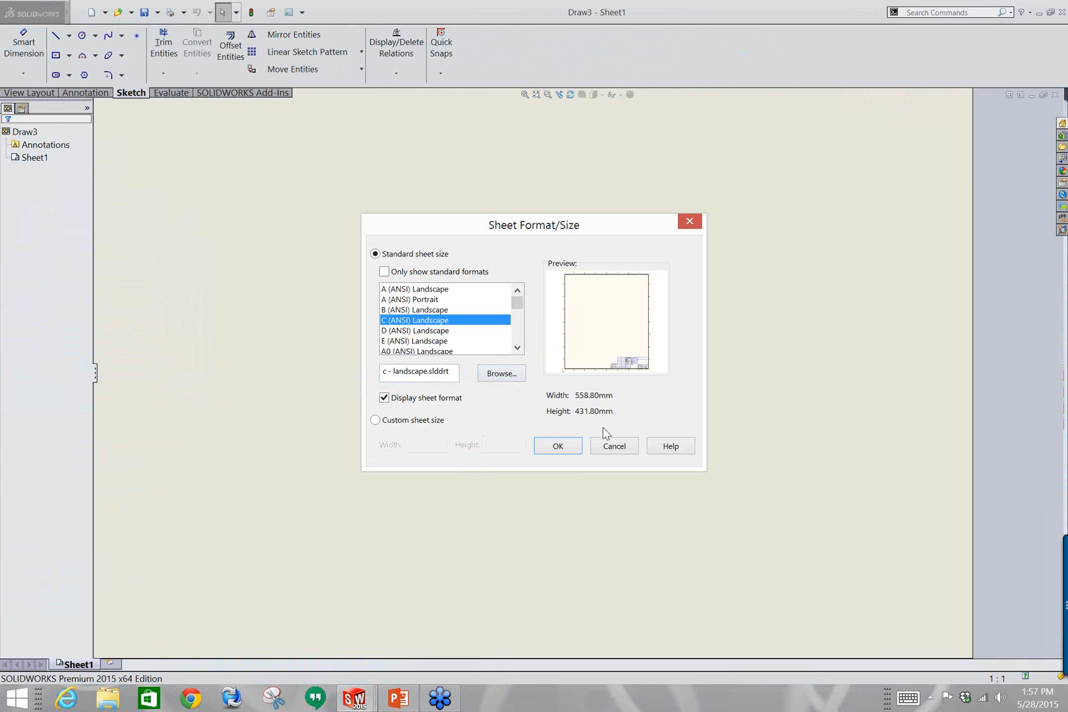
click(406, 311)
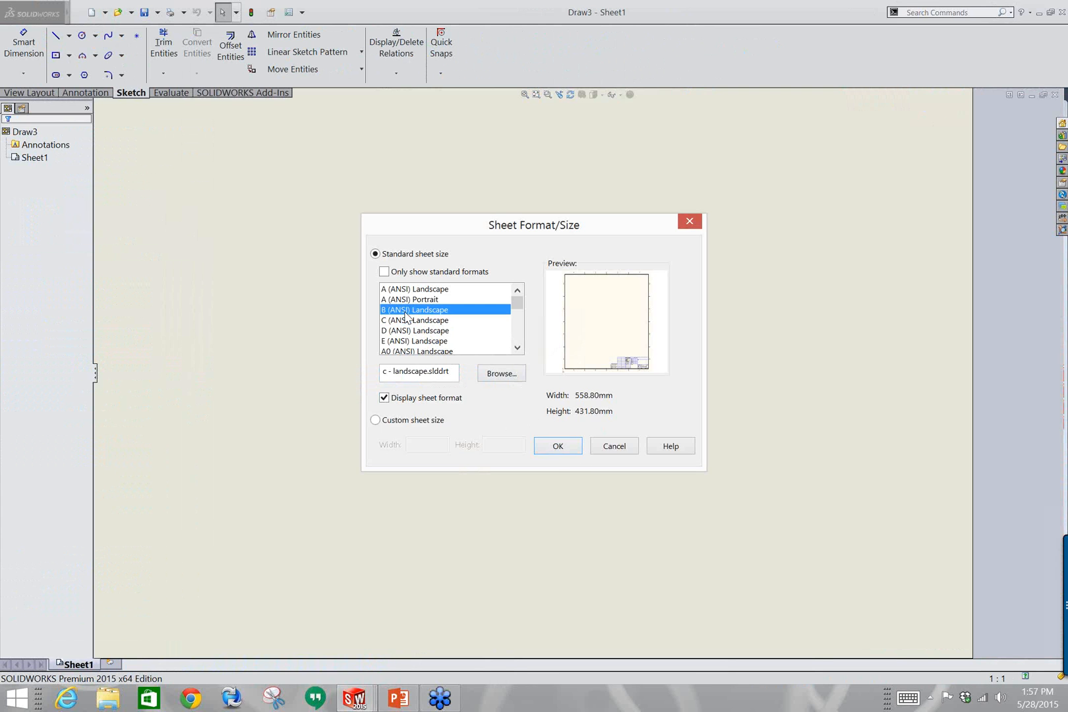
click(560, 448)
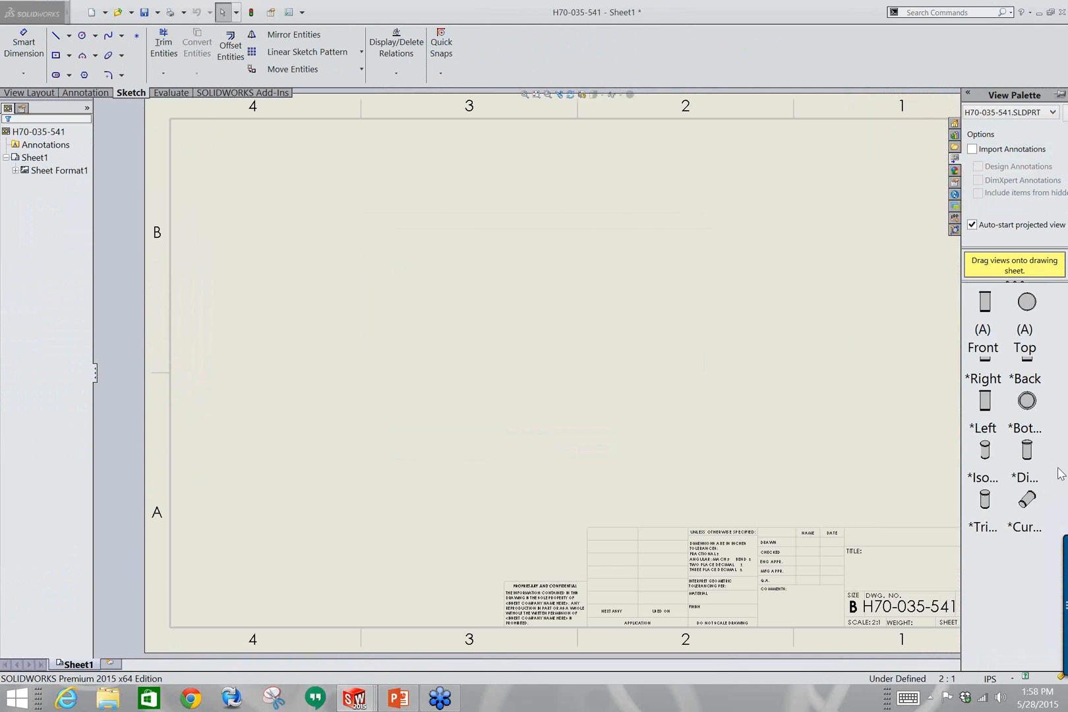
Place a front model view of the H70-035-541 pin on the sheet and a projected top view above it.
click(458, 379)
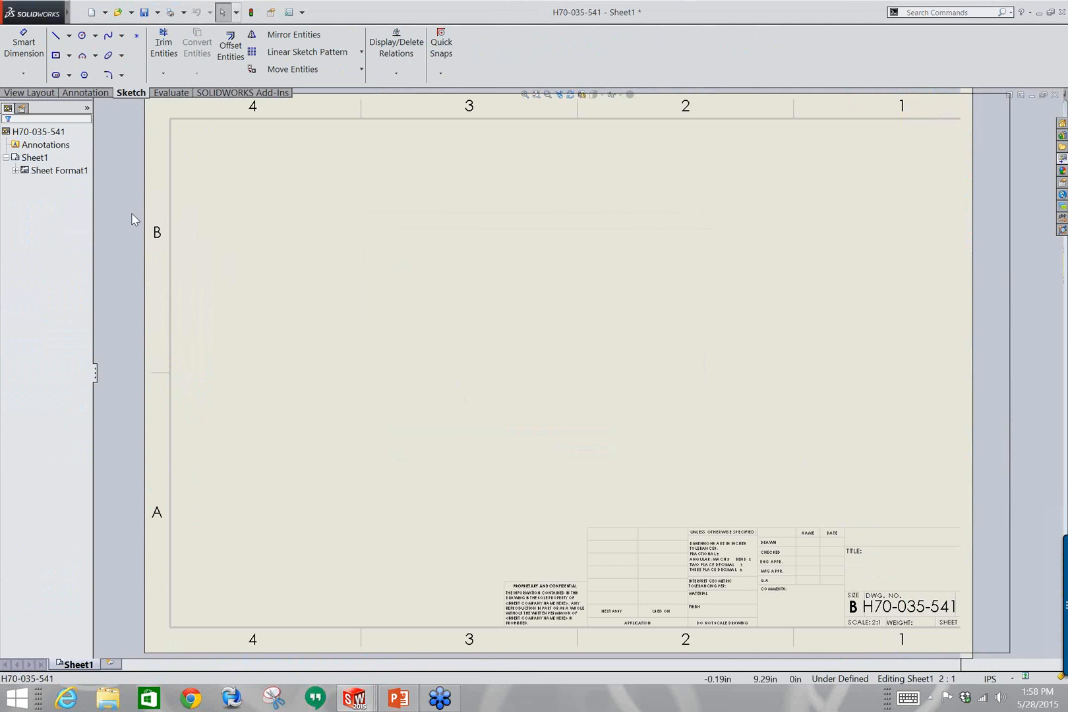
click(25, 92)
click(55, 47)
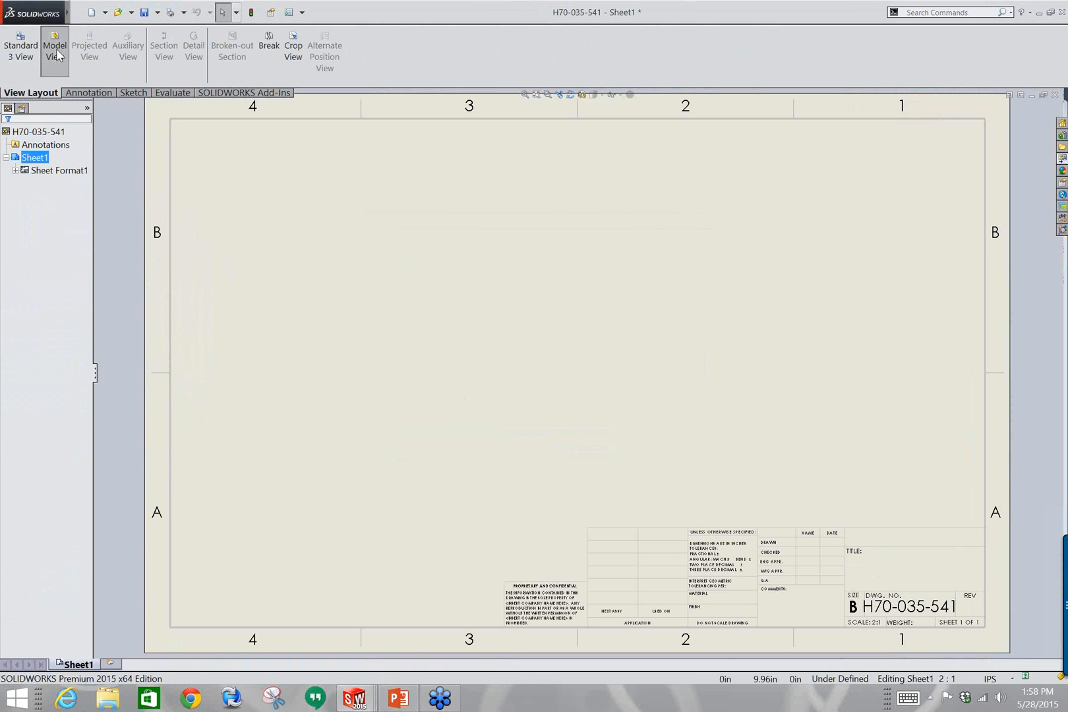
click(489, 358)
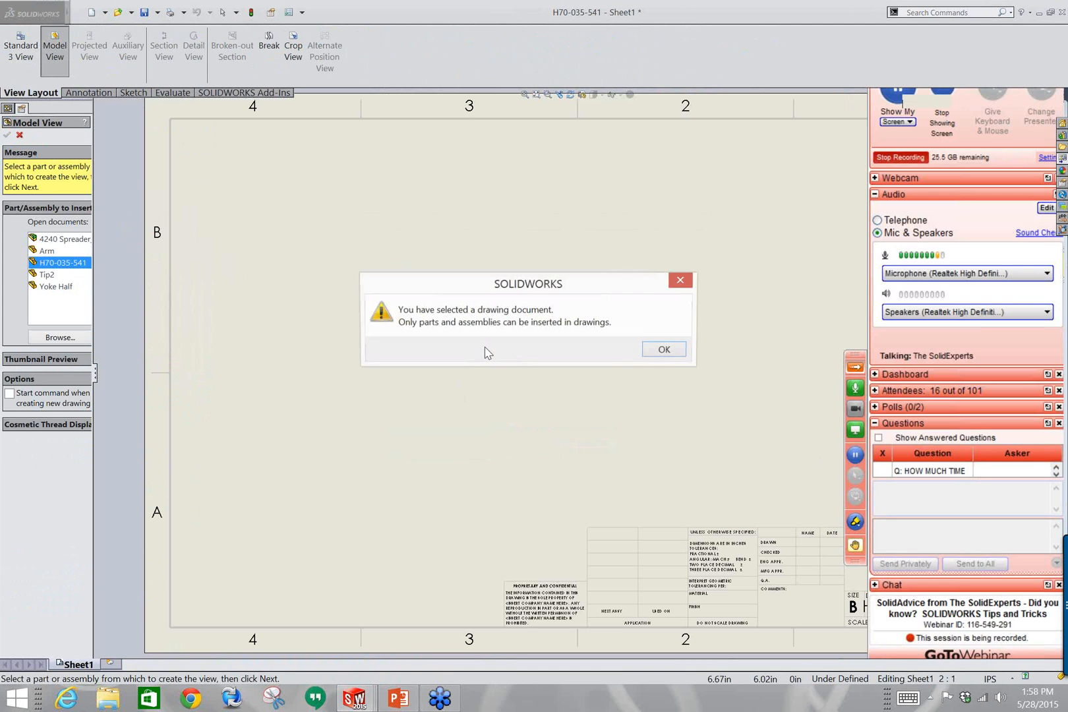
click(663, 351)
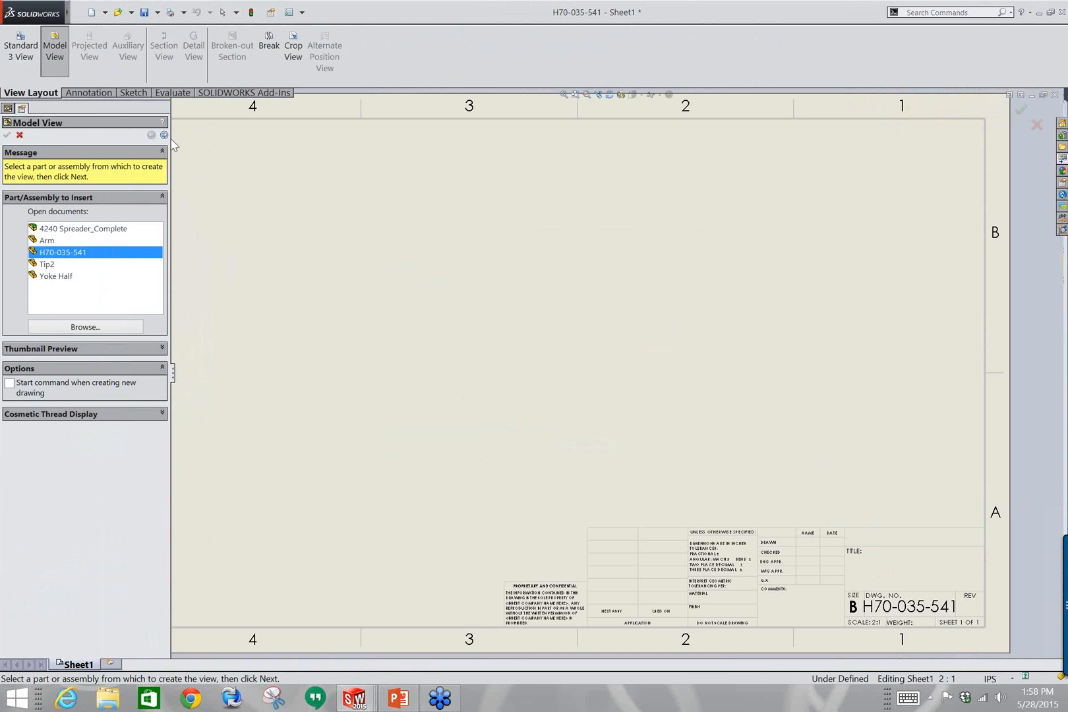
click(163, 136)
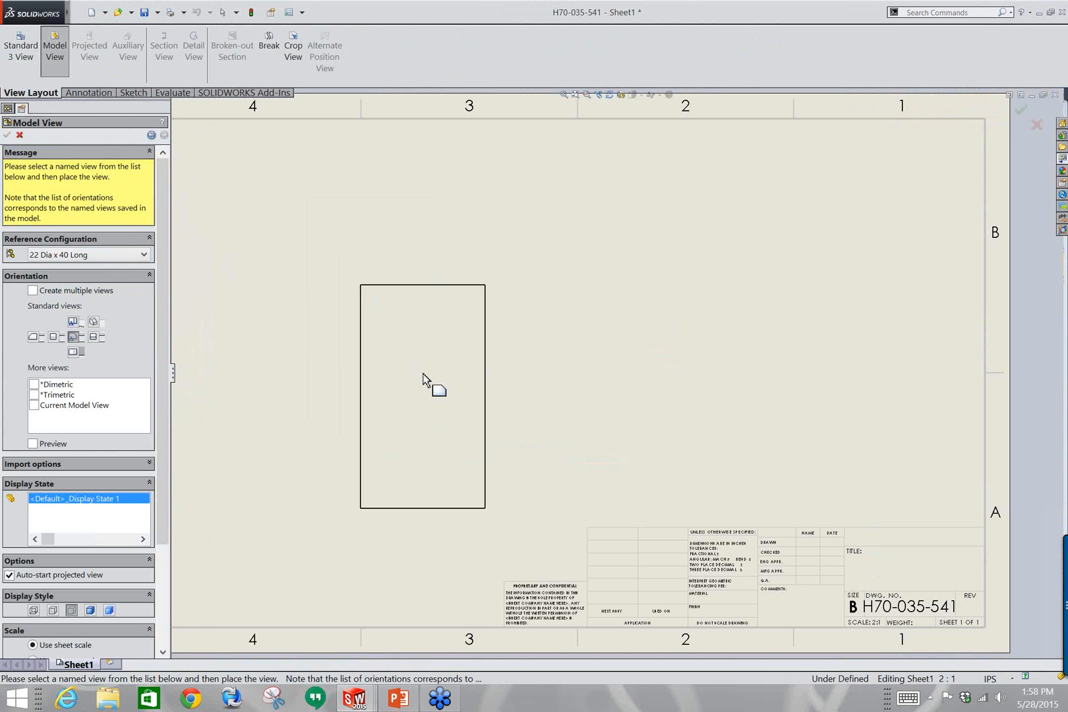
click(511, 374)
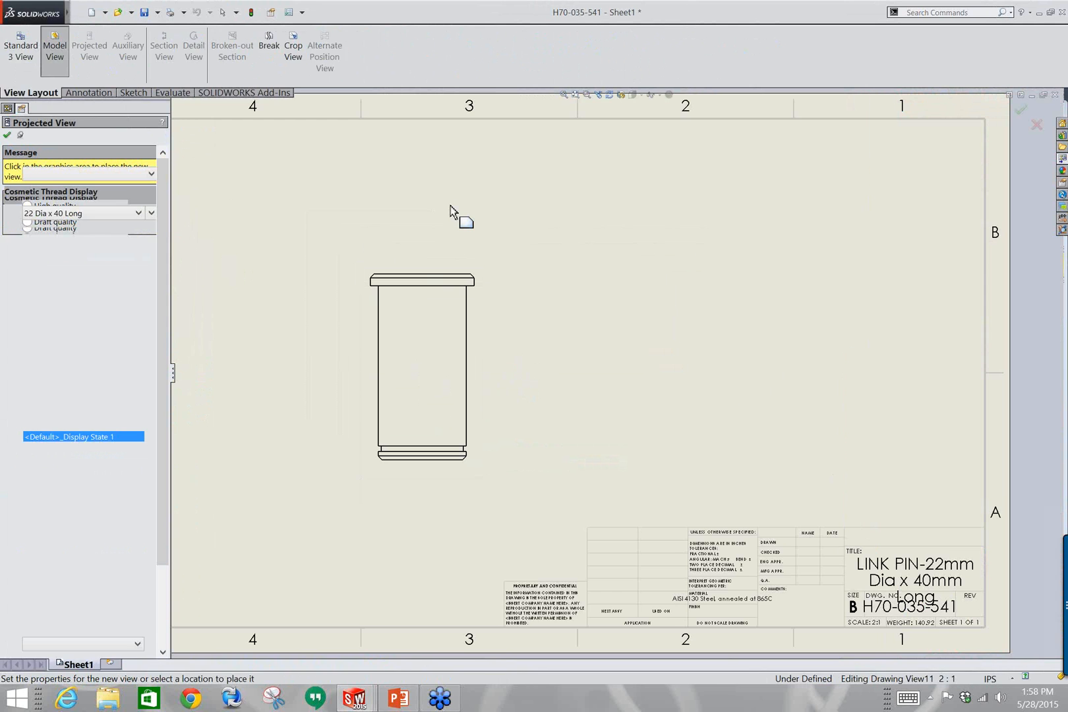
click(449, 196)
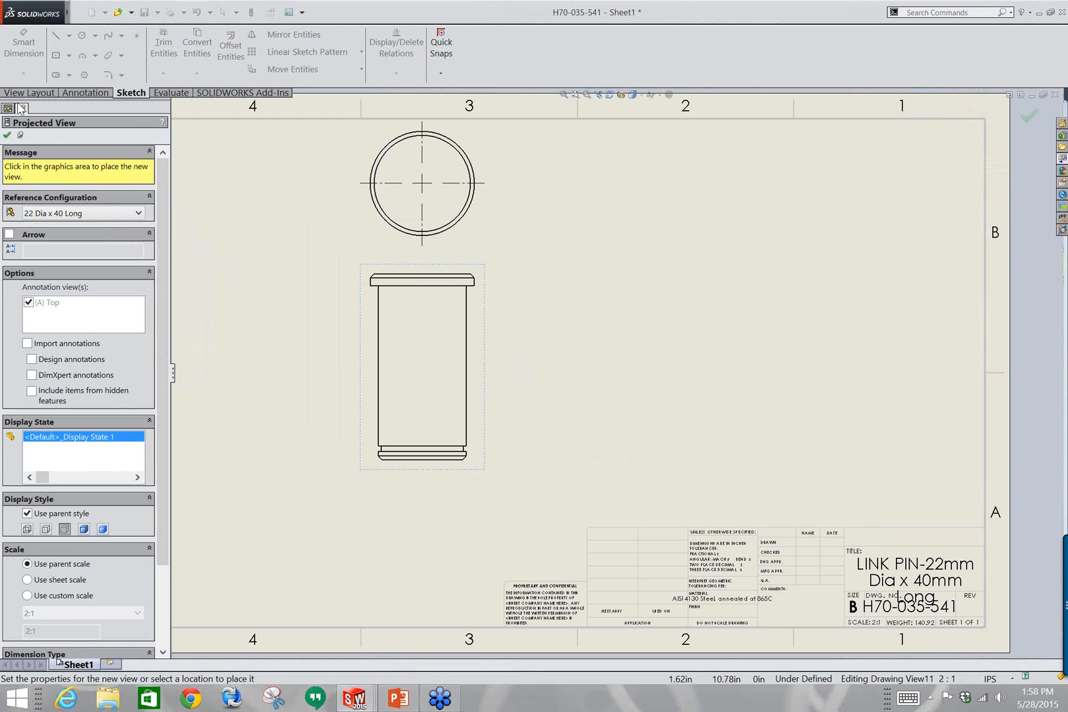
click(7, 135)
Dimension the outer diameter of the pin head in the top view, placing the dimension beside the circle.
click(24, 43)
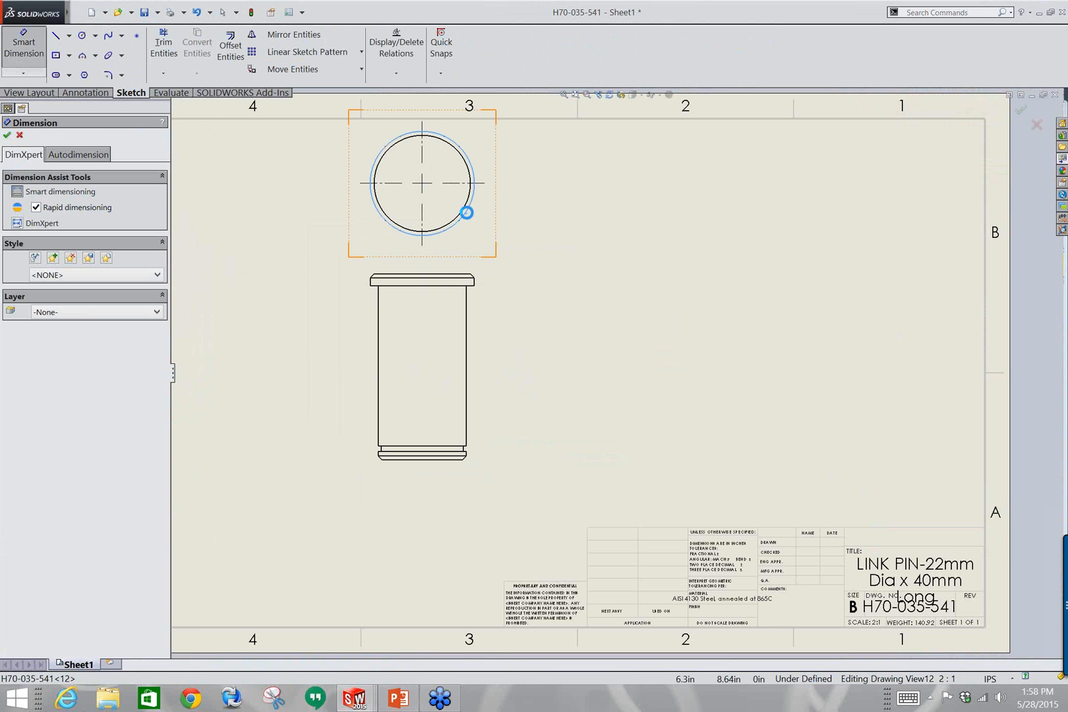
click(467, 216)
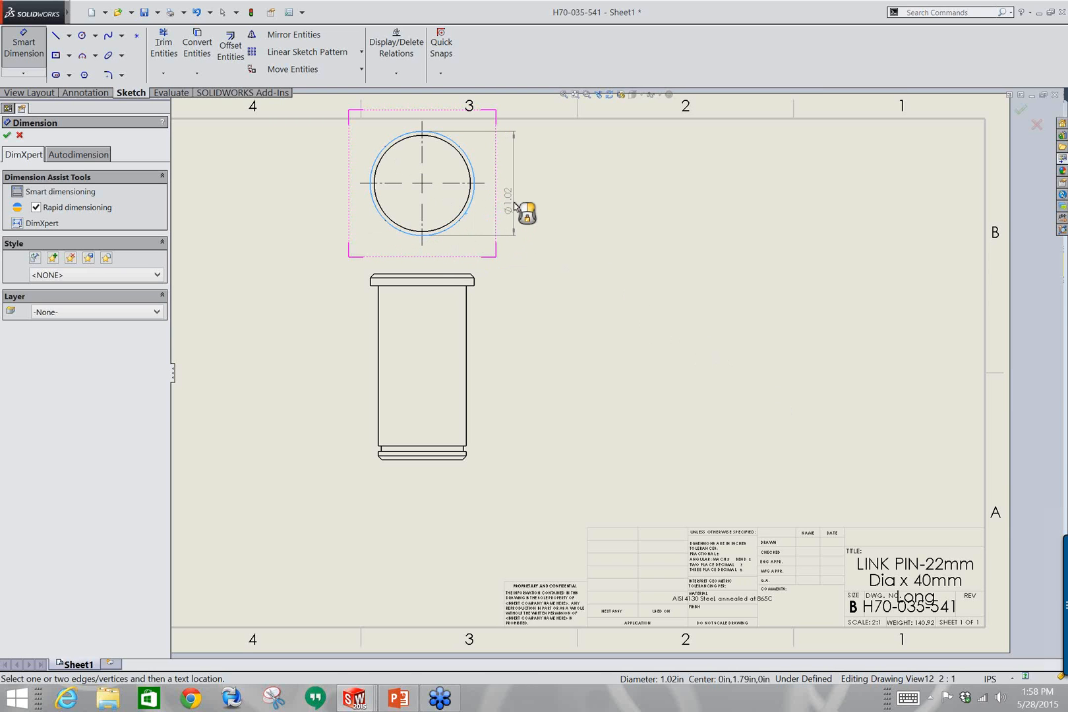
click(516, 207)
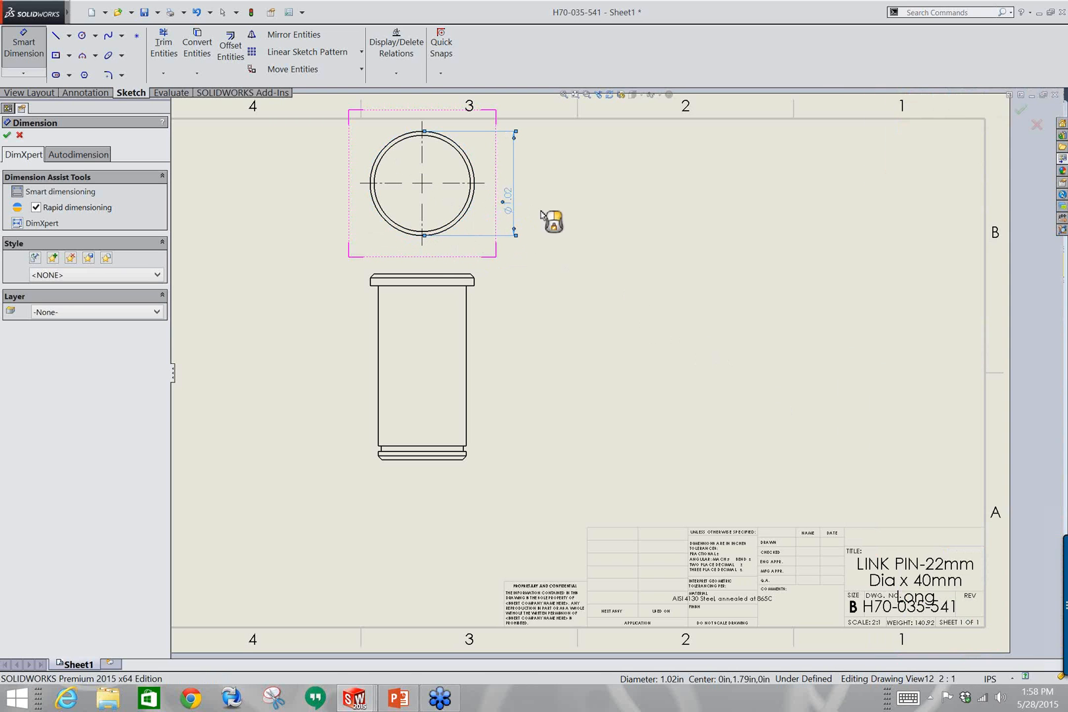
Dimension the pin's overall length in the front view, from the head's top edge to the bottom edge.
click(461, 275)
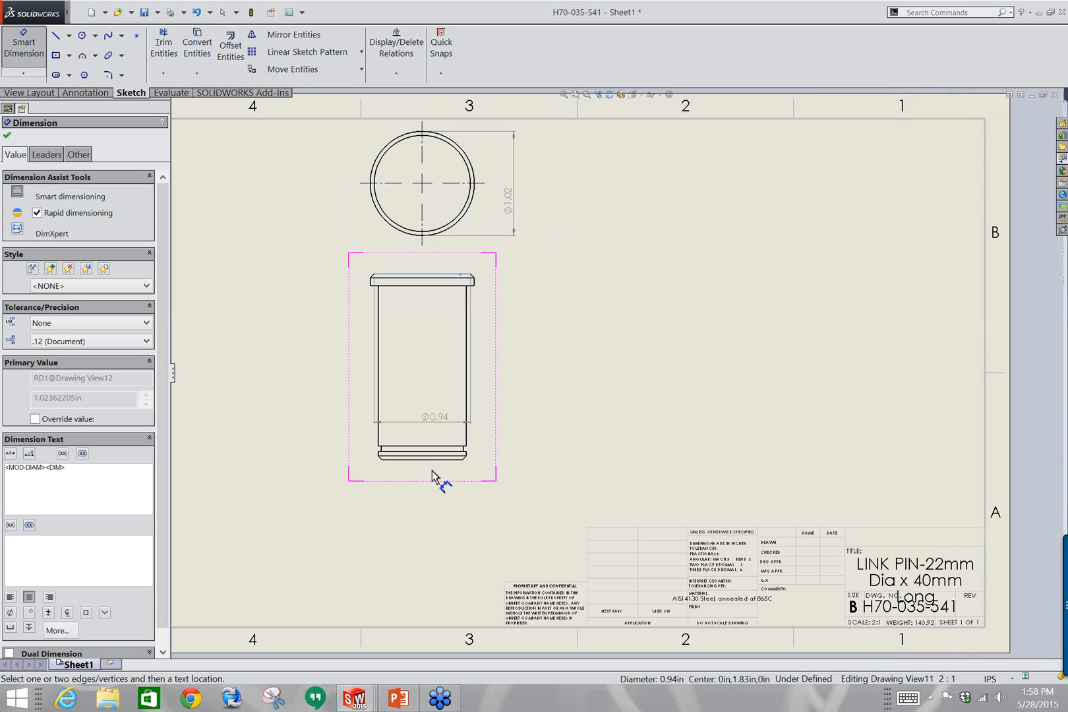
click(452, 460)
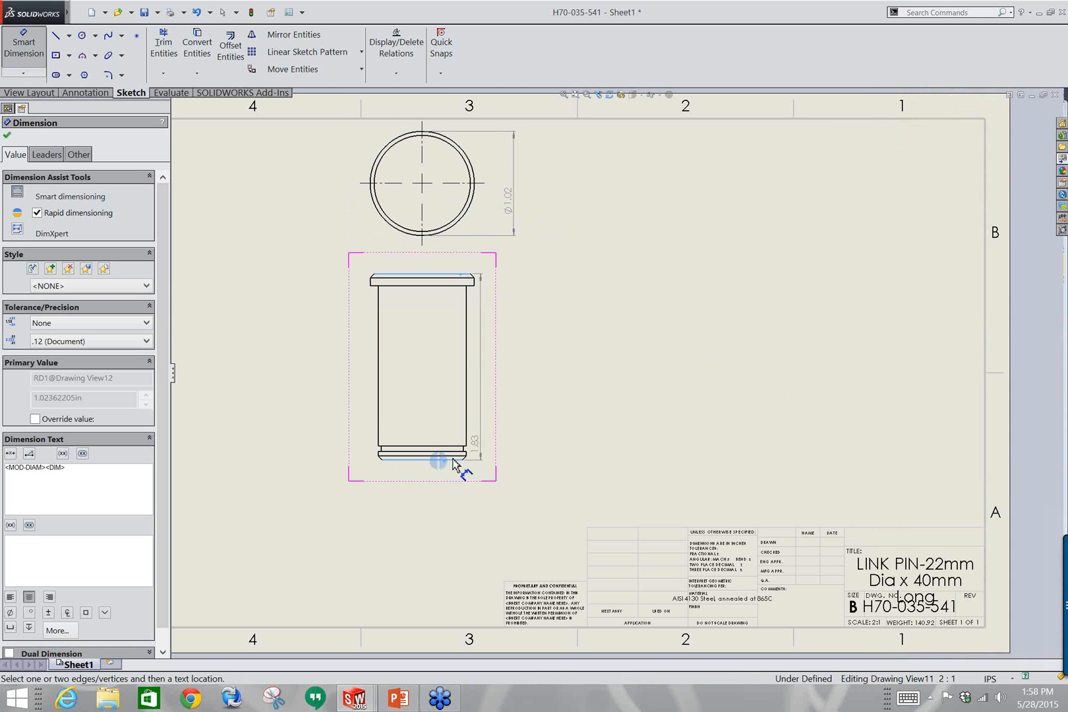
click(534, 422)
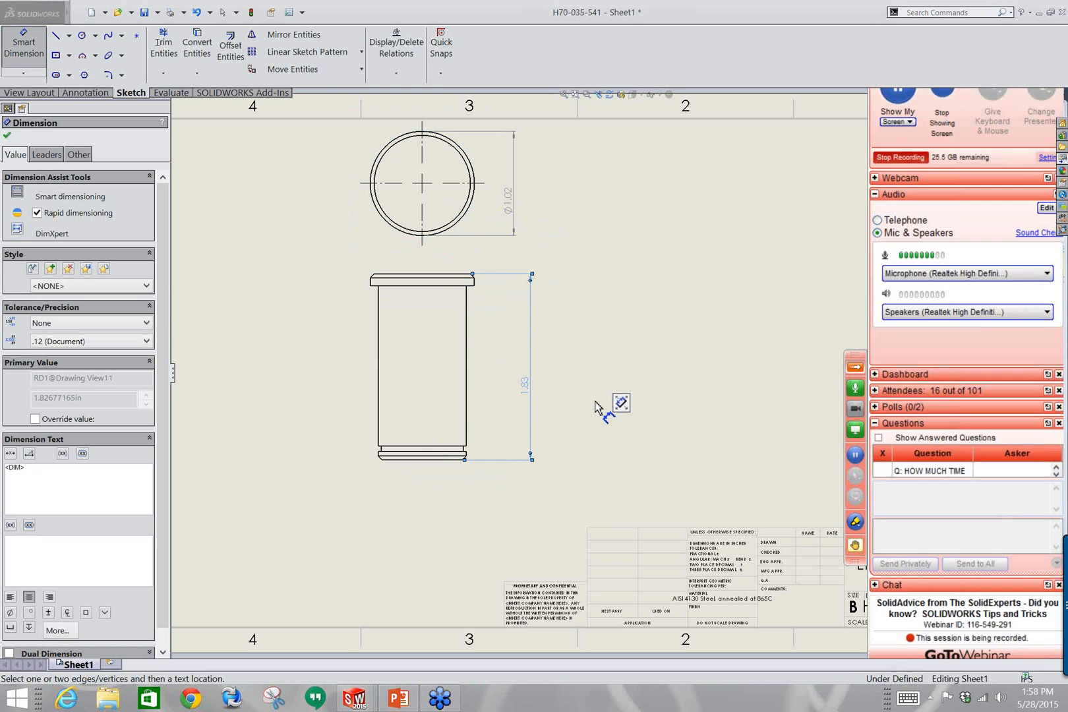
click(597, 408)
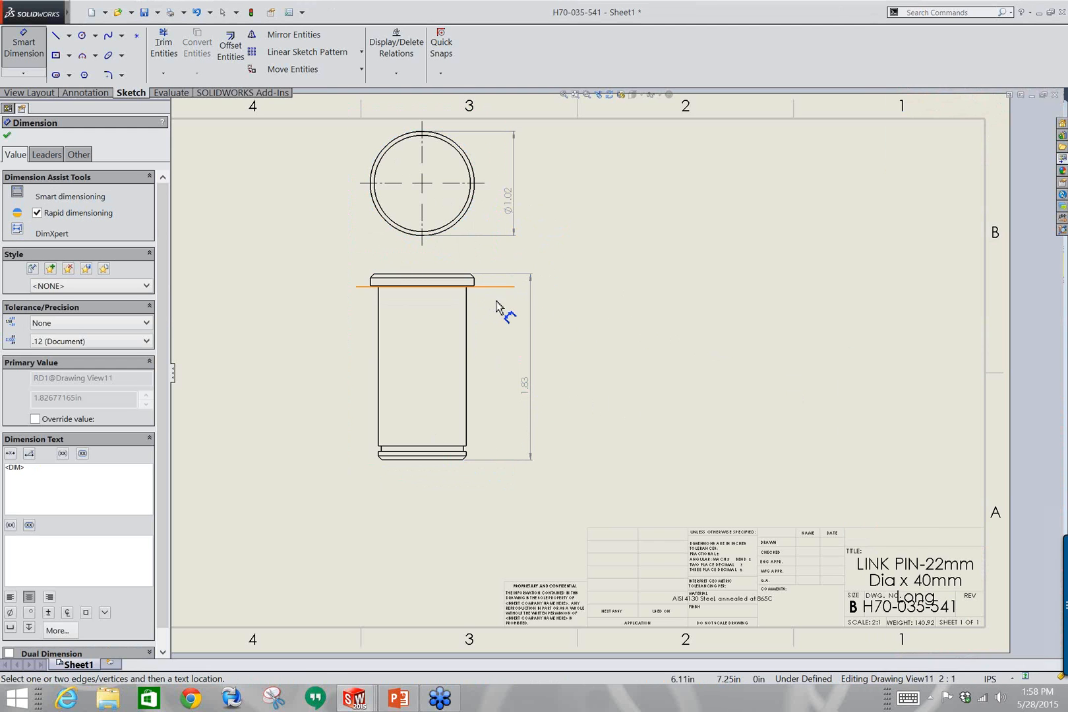
scroll(531, 310, down, 5)
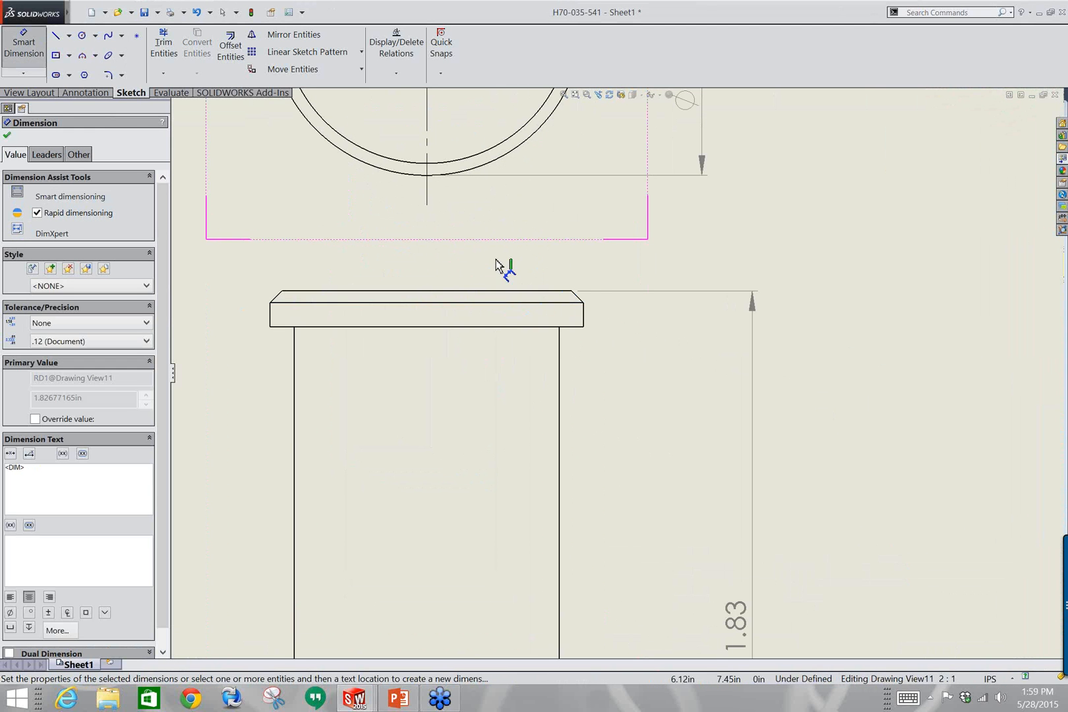
click(569, 293)
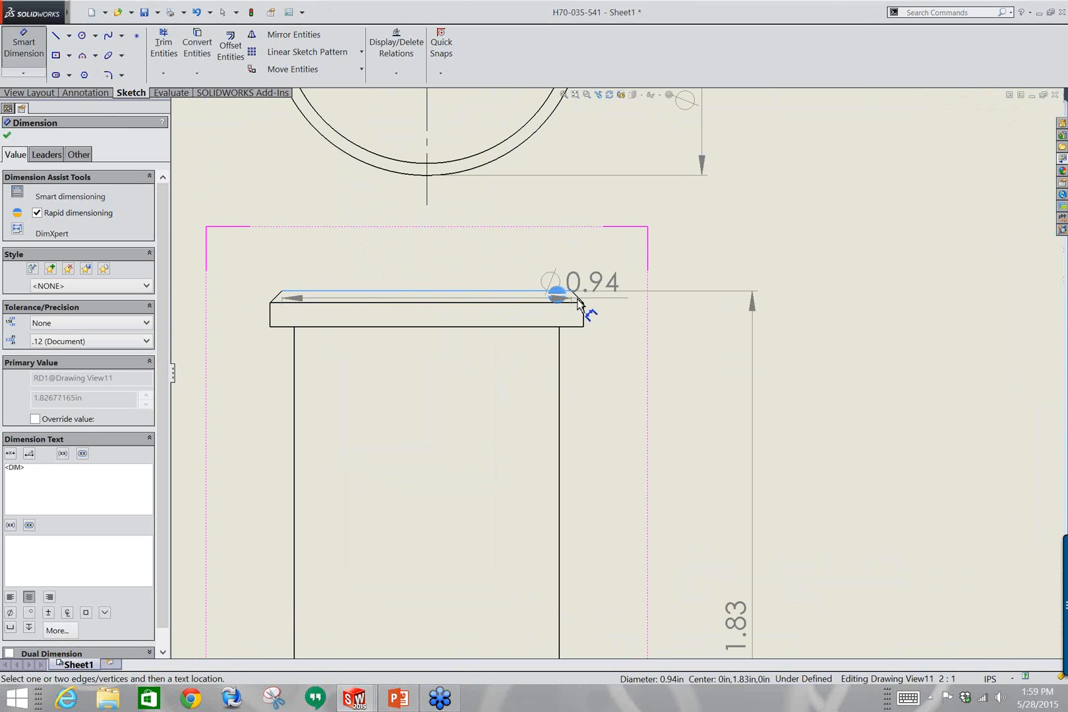
click(579, 298)
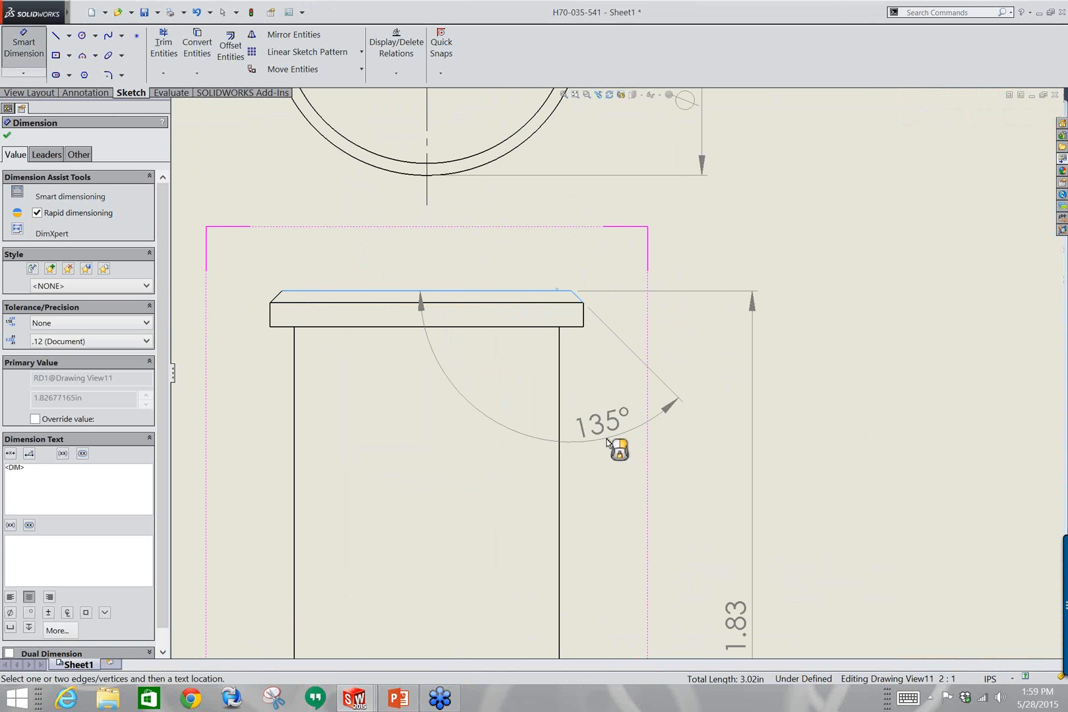
key(Escape)
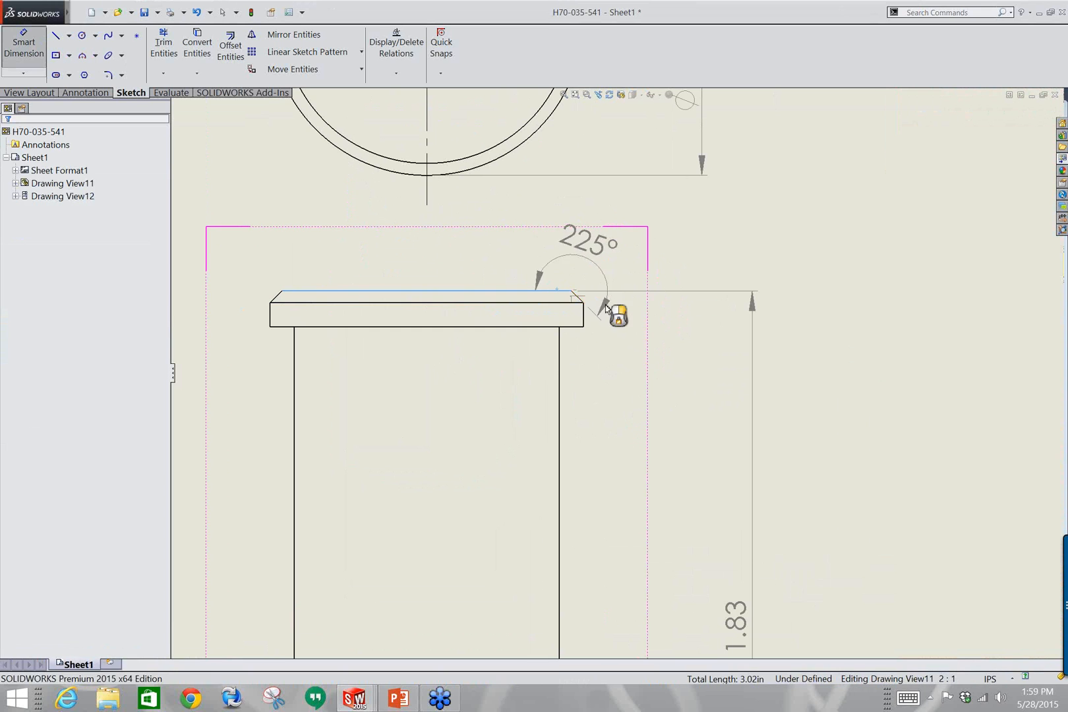
key(Escape)
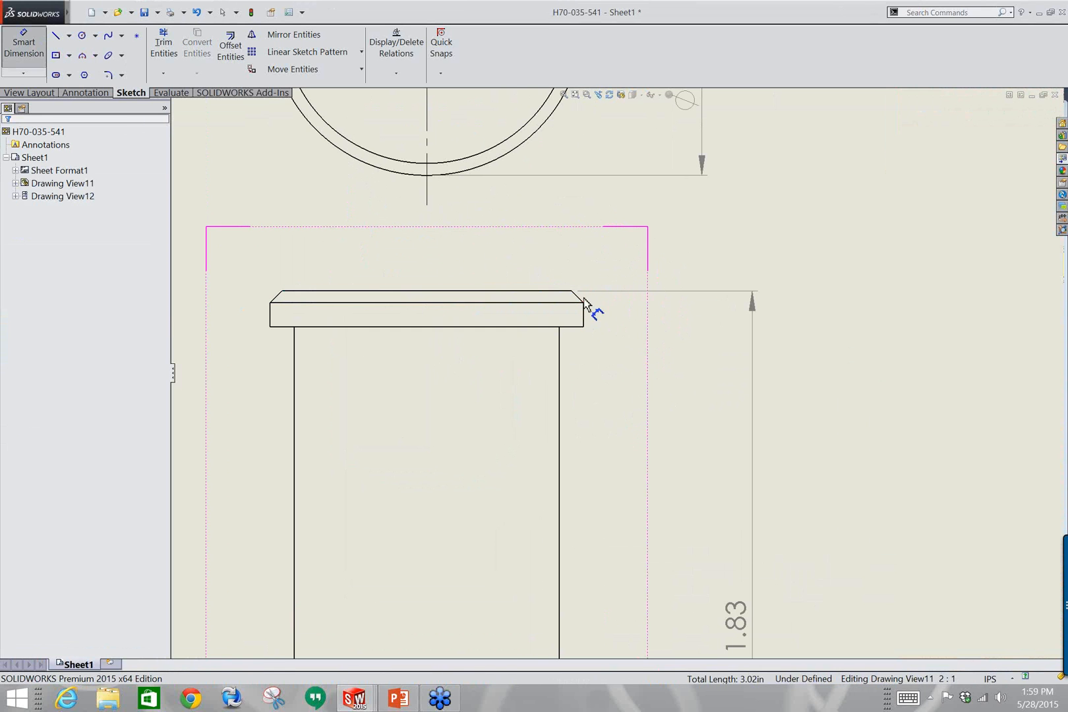
click(578, 297)
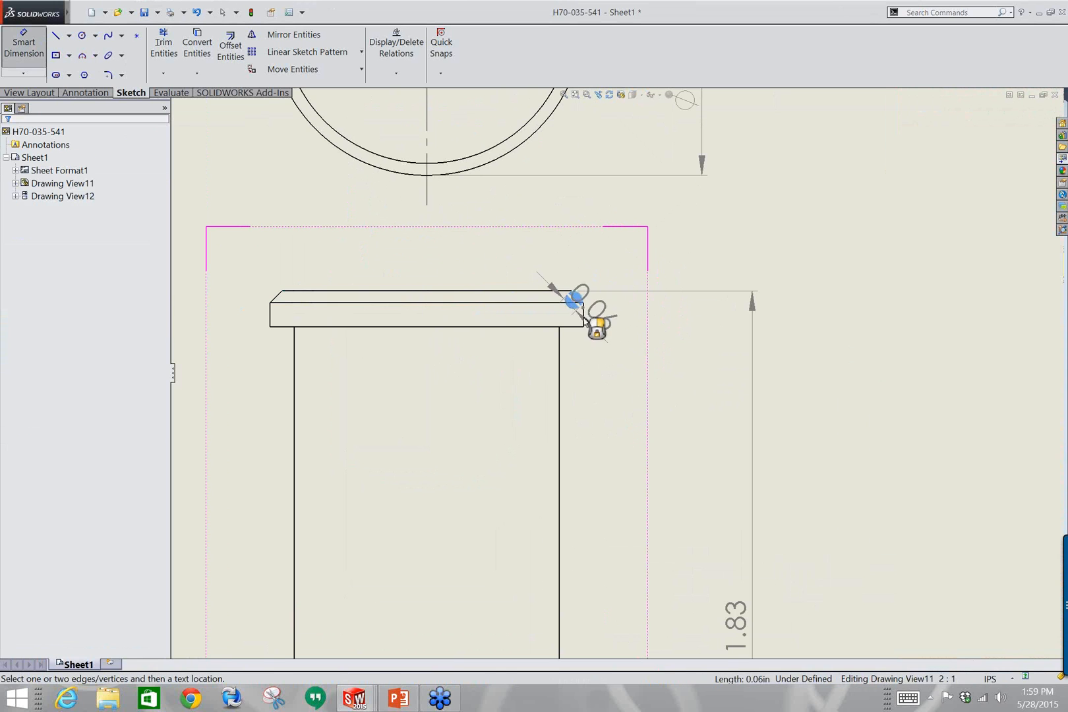
click(584, 318)
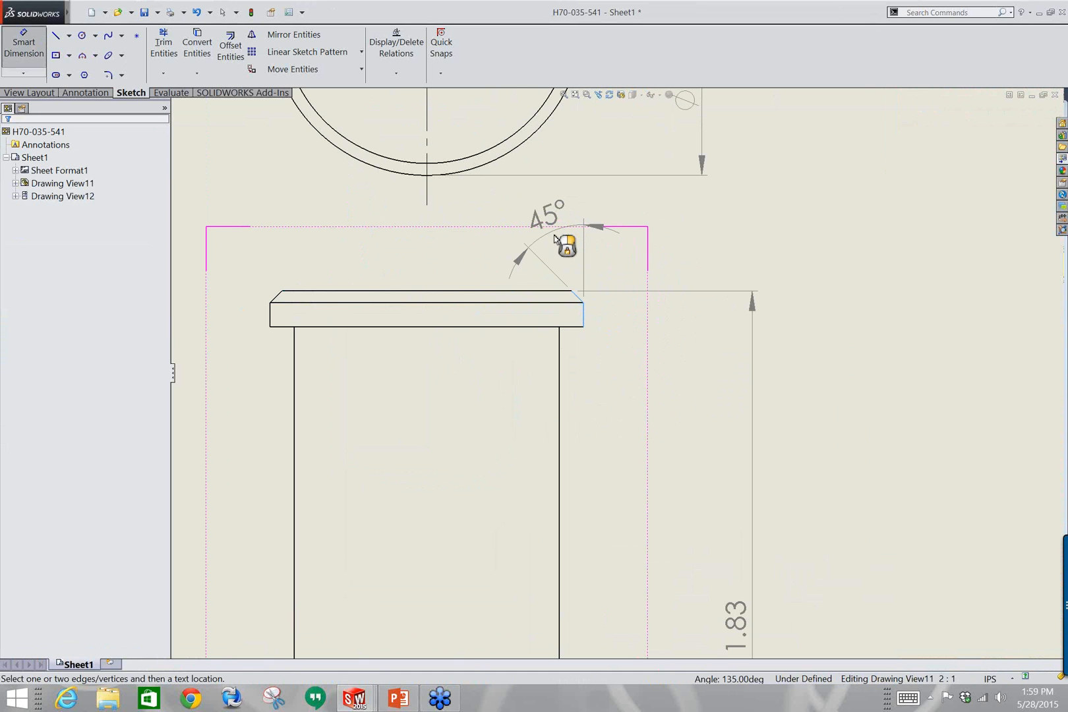
key(Escape)
key(Escape)
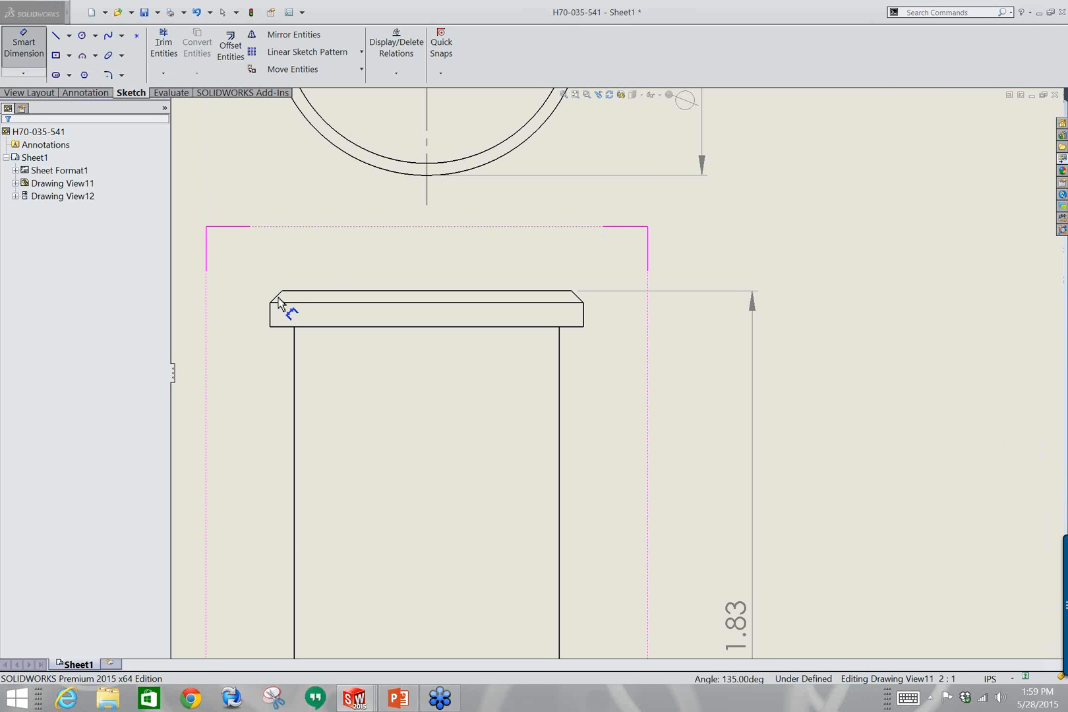
Try to dimension the angle between the chamfer edge and the adjacent side edge at the other end of the pin head.
click(23, 47)
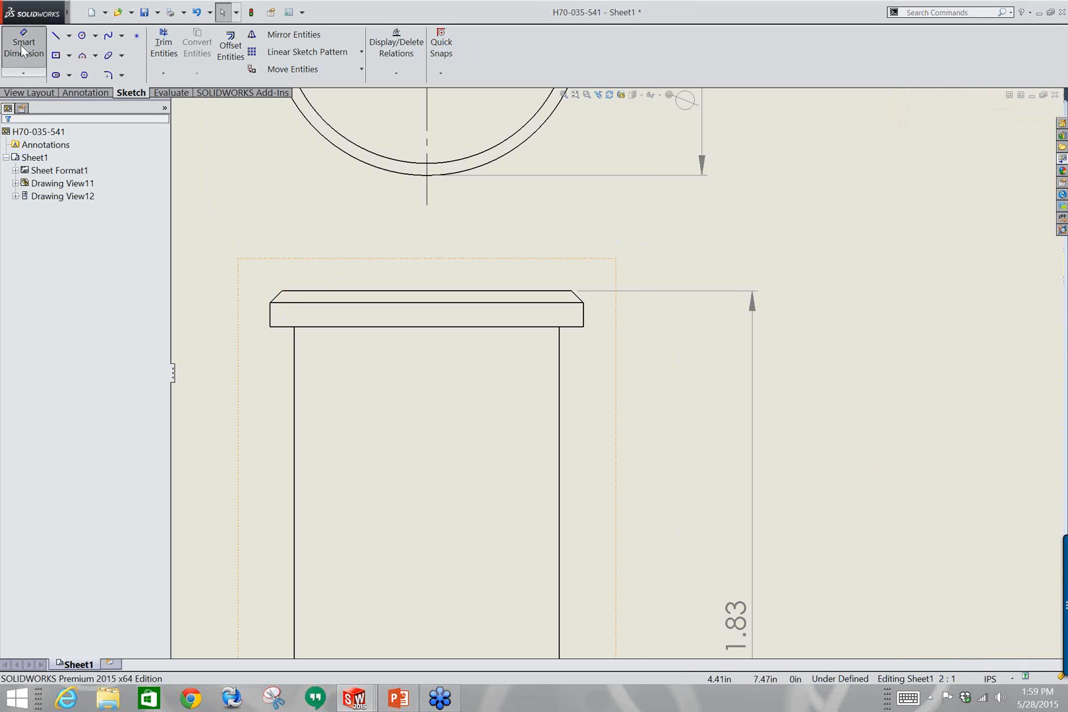
click(280, 302)
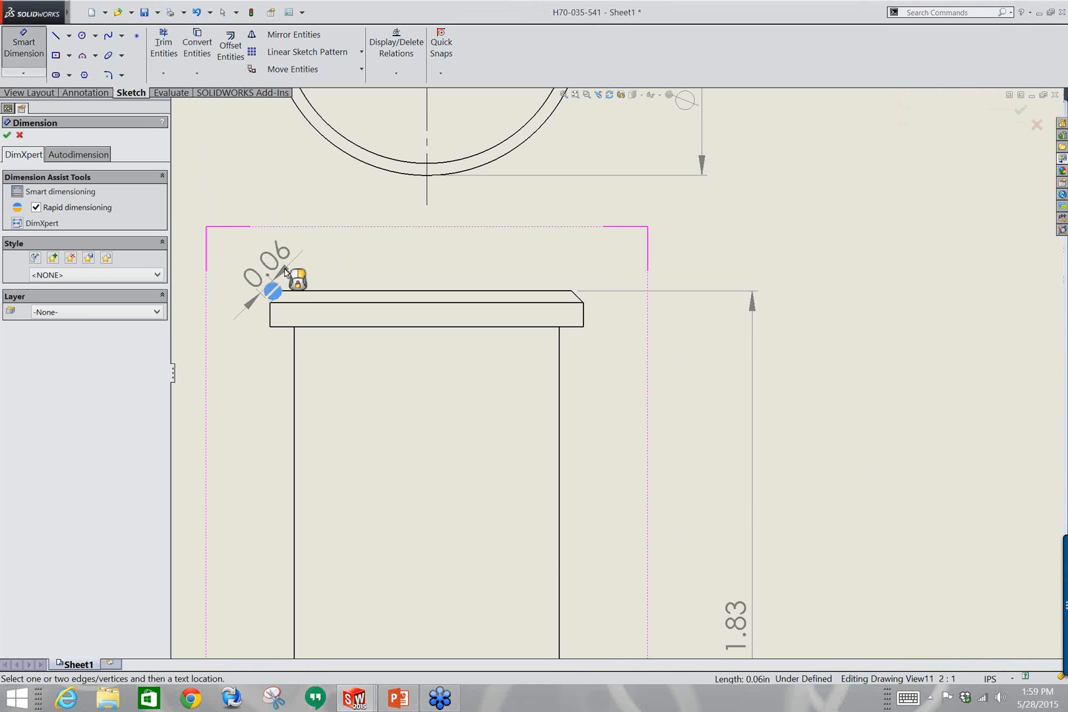
click(271, 304)
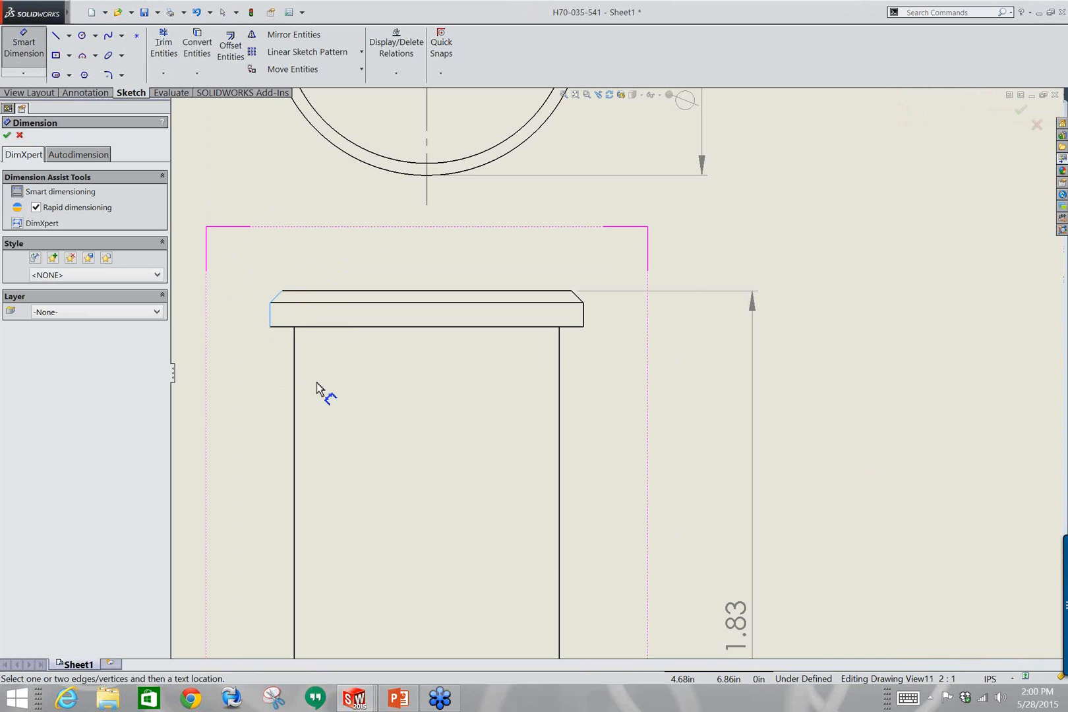
click(344, 405)
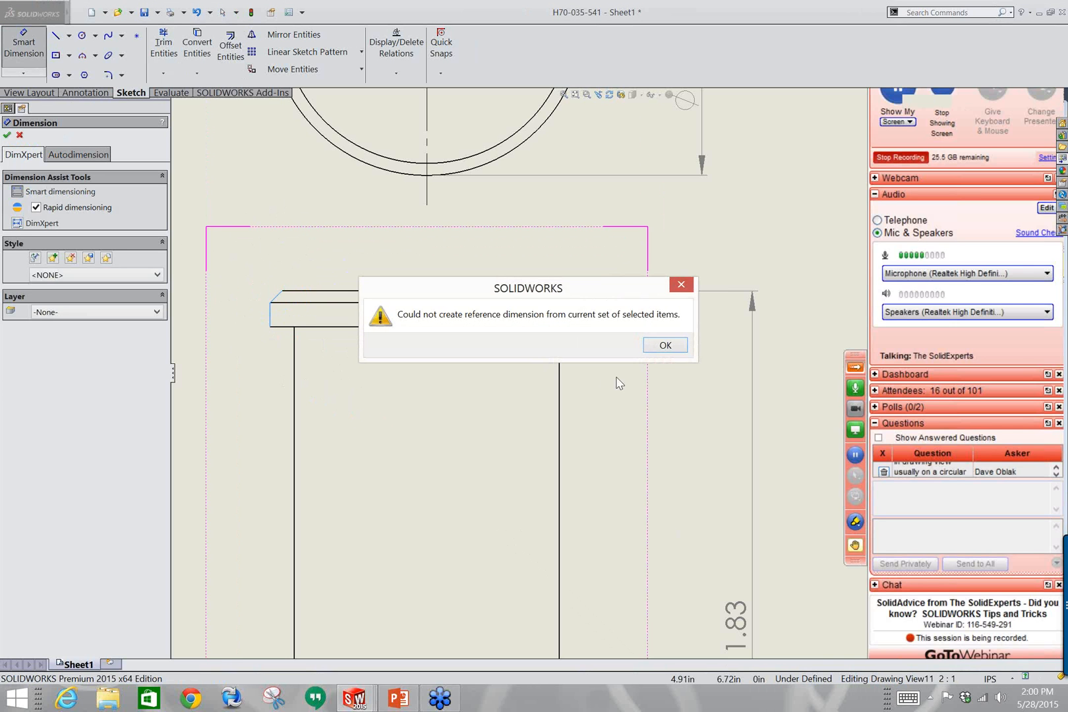
click(668, 345)
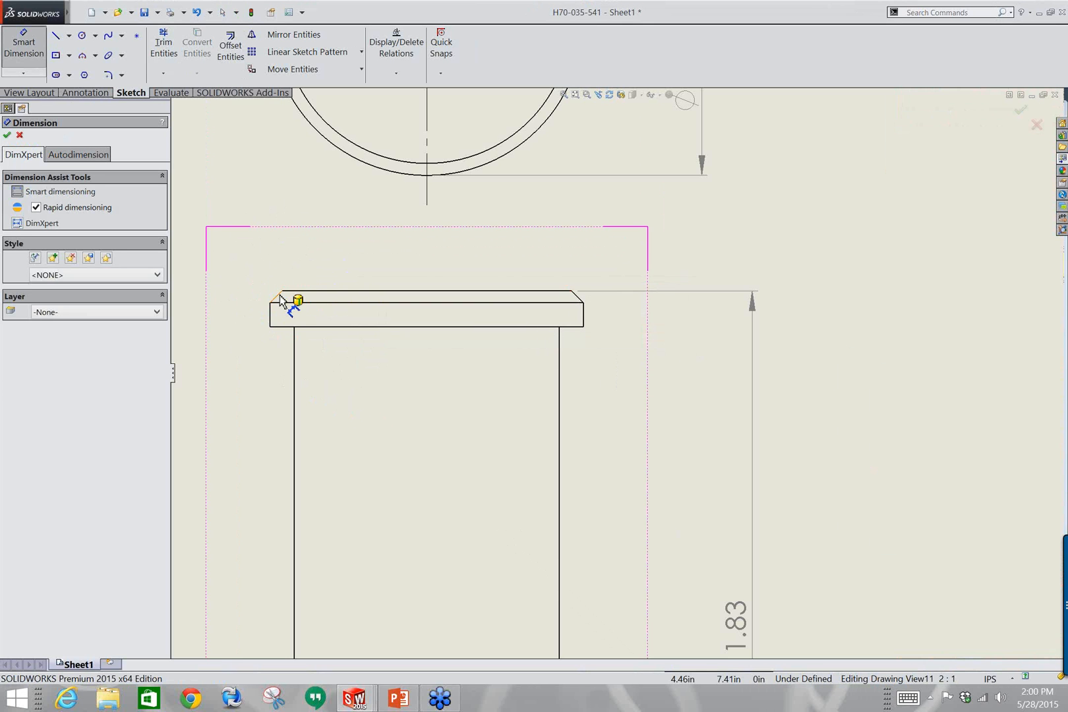
Dimension the length of the chamfer edge on the pin head in the front view.
click(274, 297)
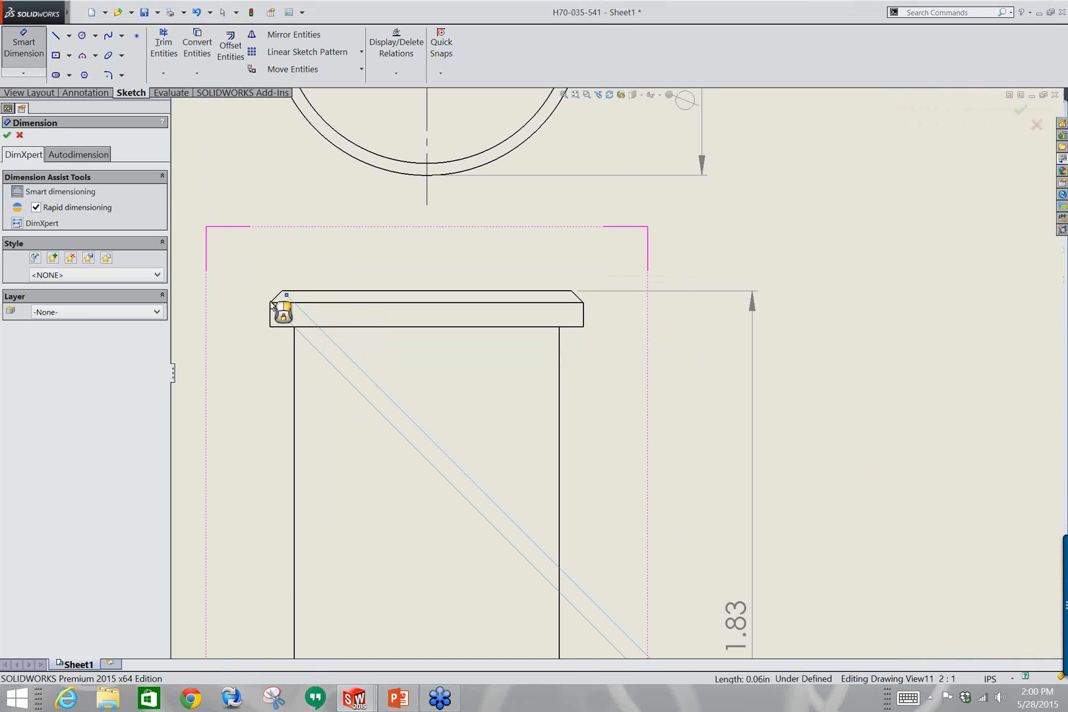
click(281, 310)
key(Escape)
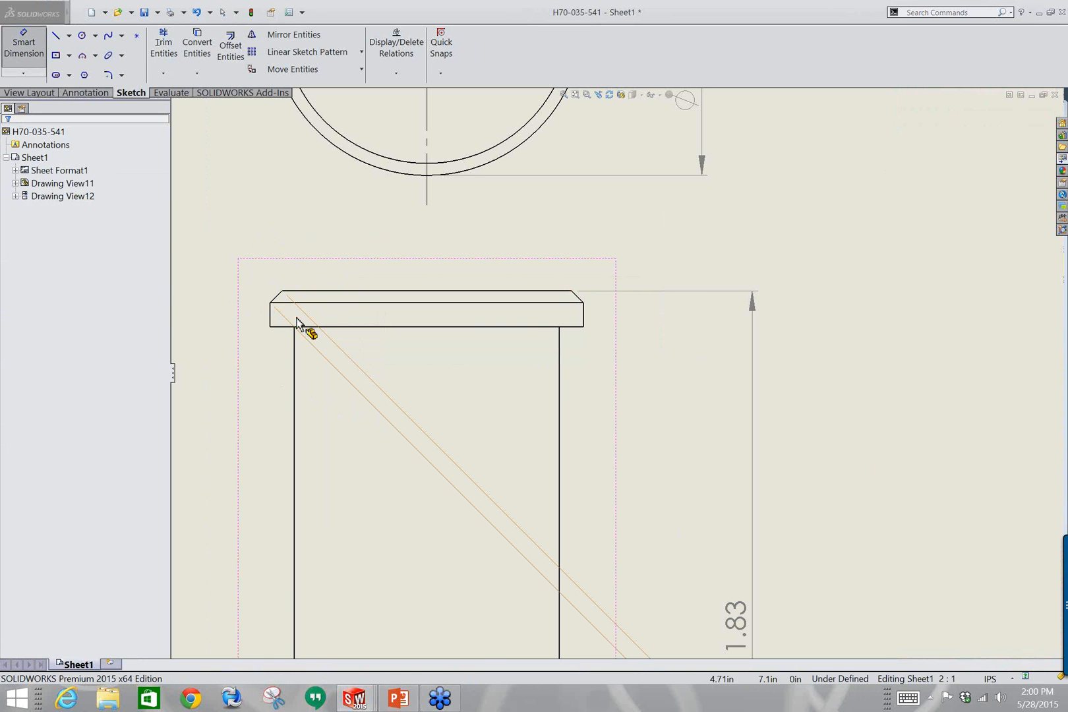
key(Escape)
key(Return)
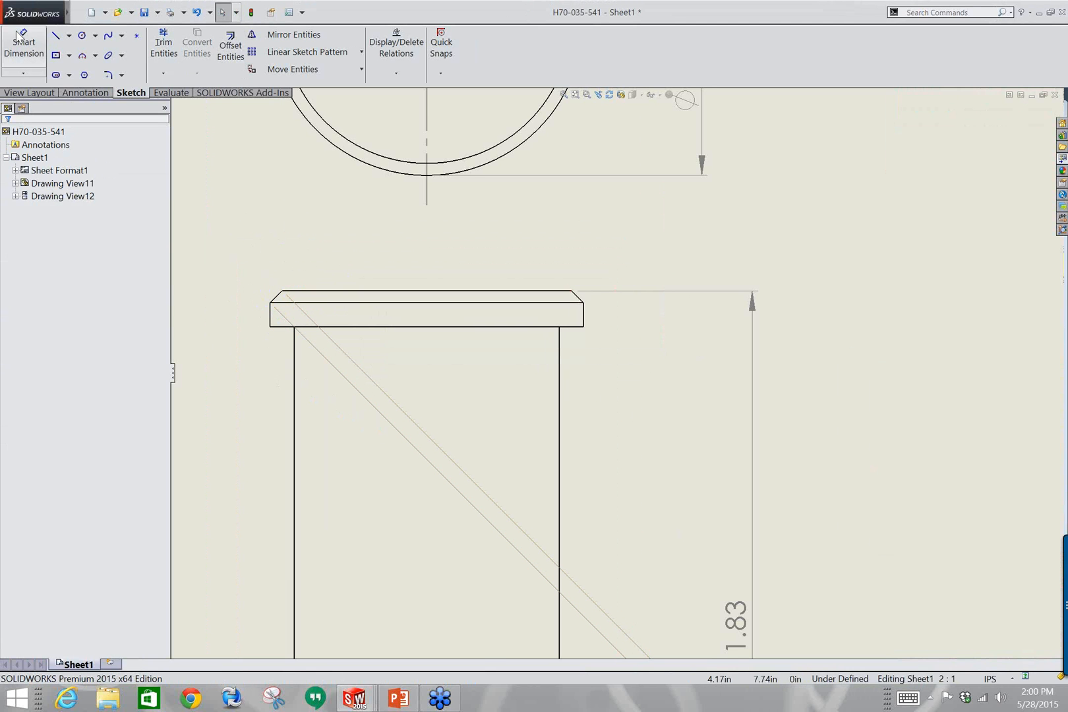
Dimension the chamfer angle from an imaginary vertical line through the chamfer's lower corner, placing the dimension above the pin head.
click(275, 300)
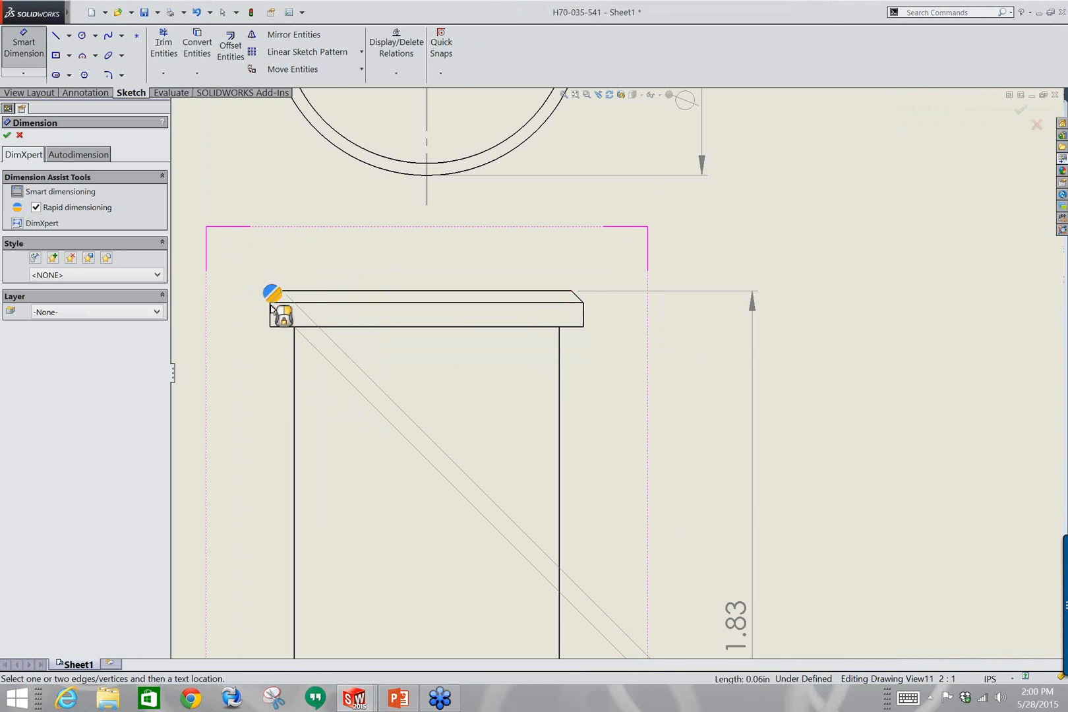
scroll(273, 310, down, 5)
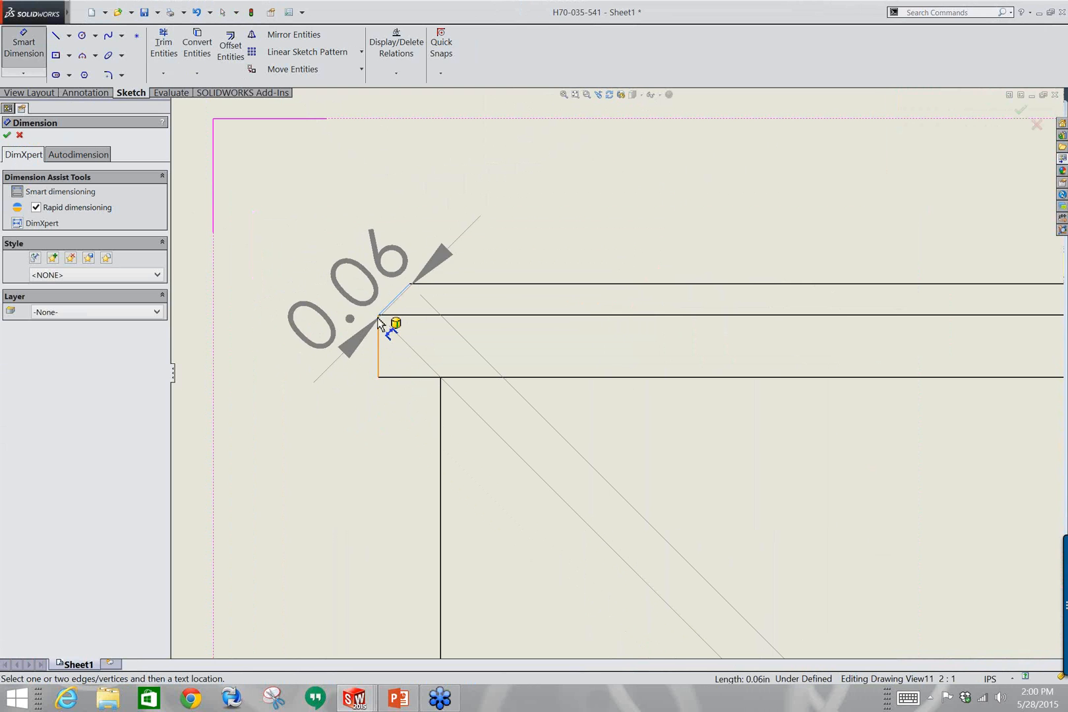
key(Escape)
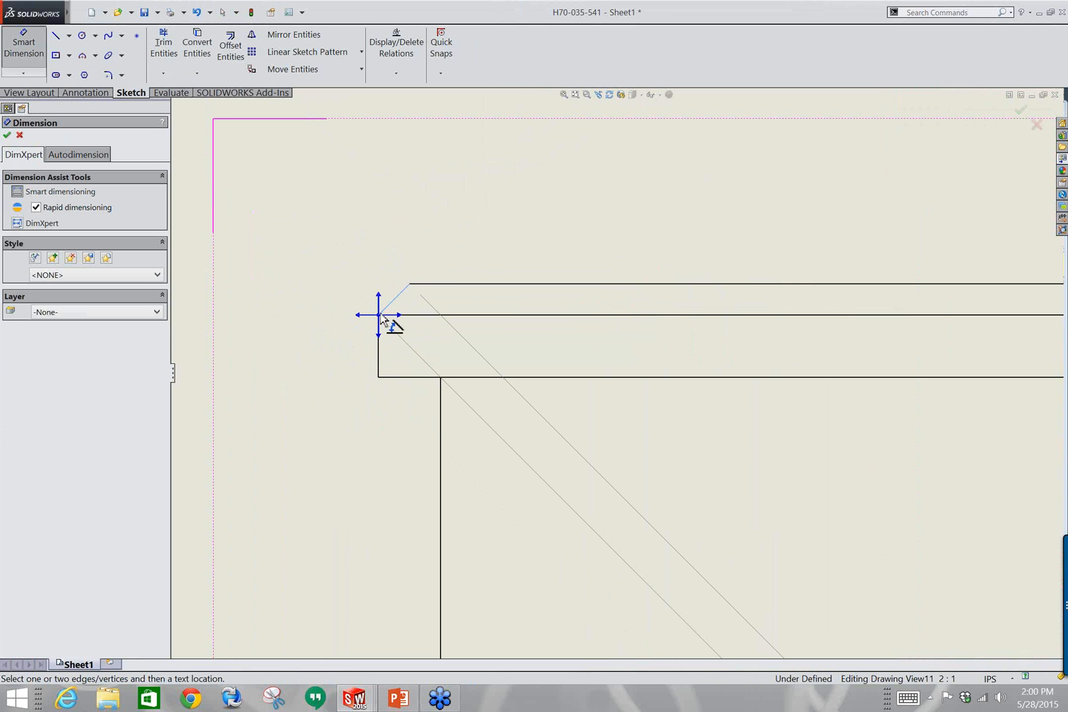
click(380, 295)
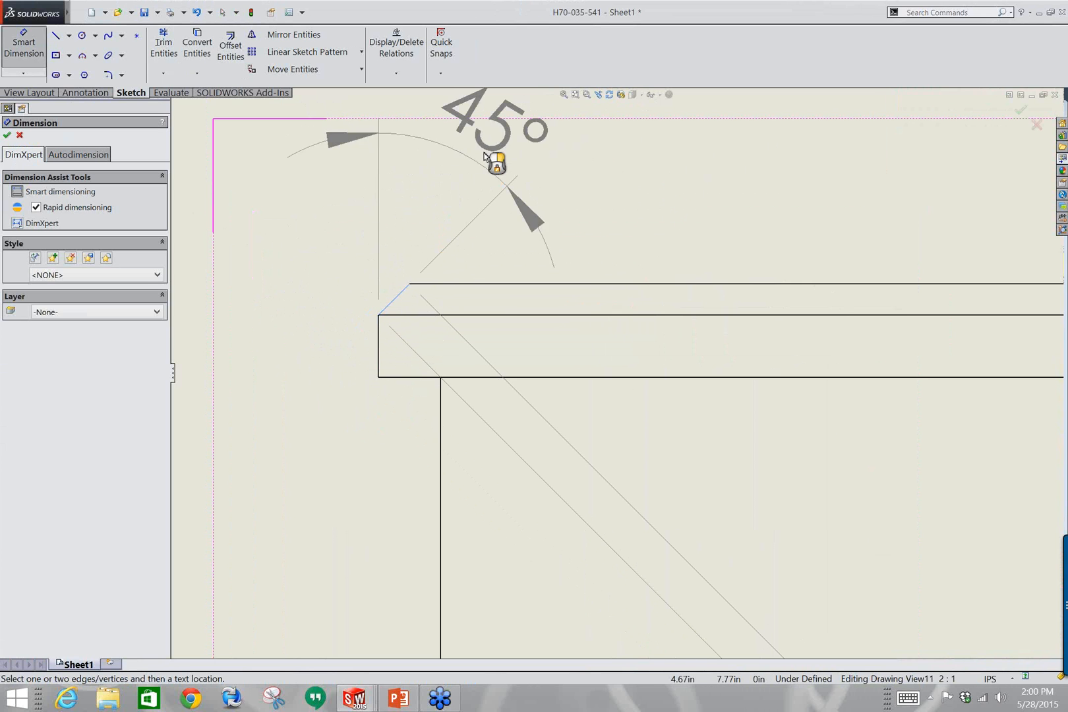
click(487, 155)
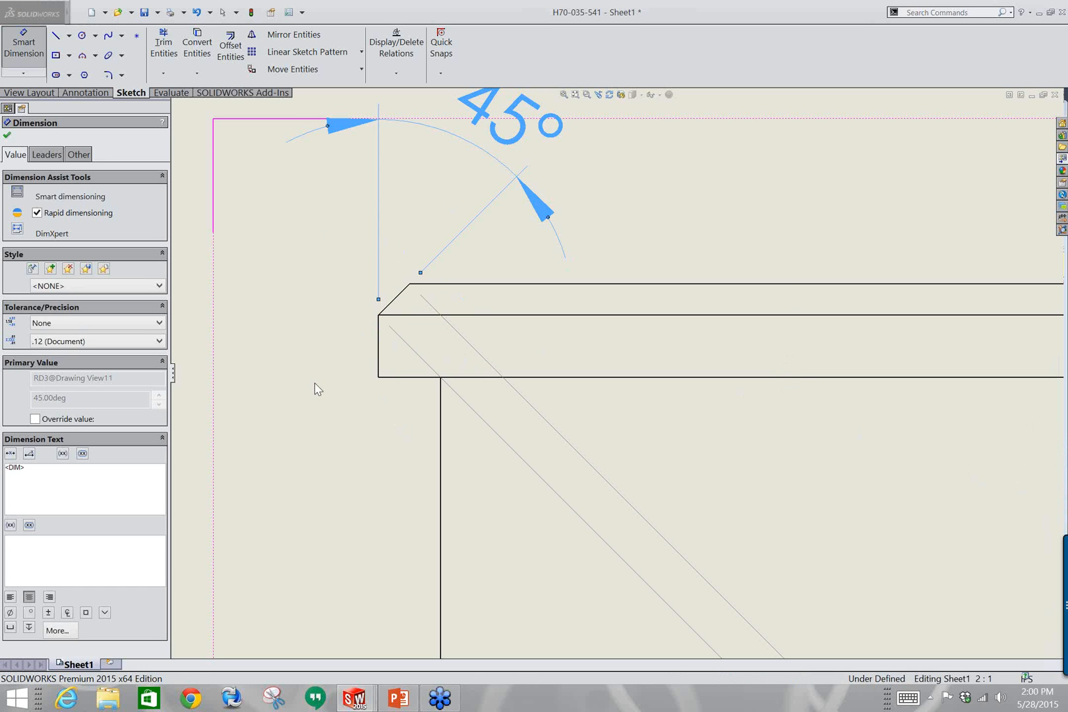
click(228, 387)
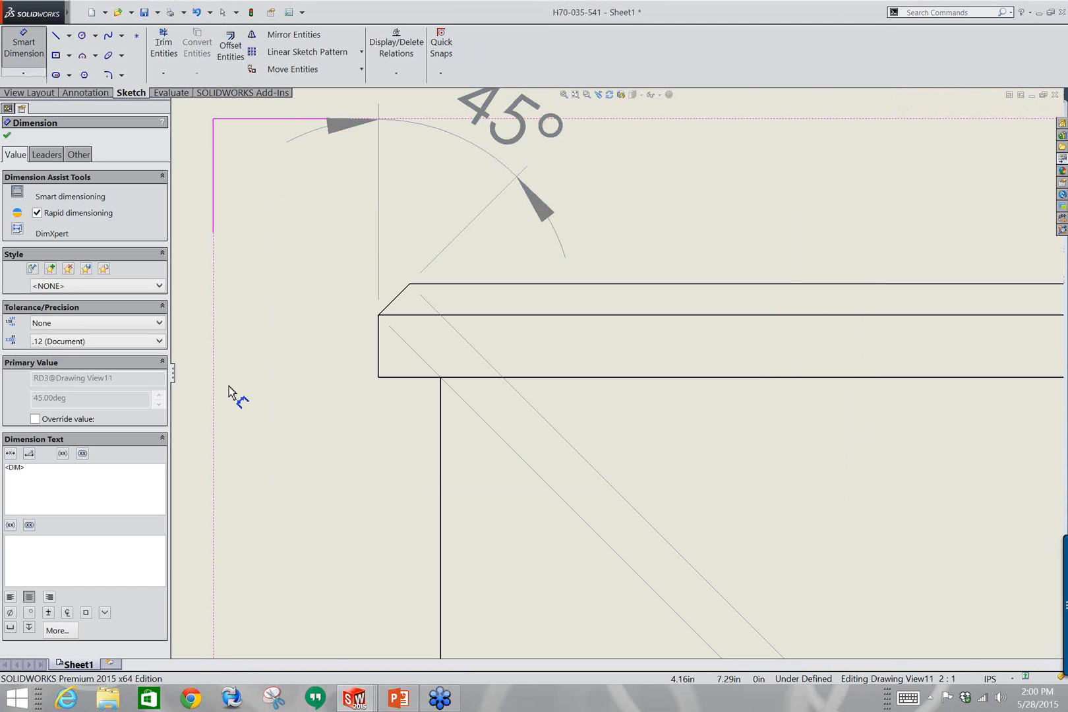
scroll(244, 355, up, 2)
scroll(244, 354, down, 2)
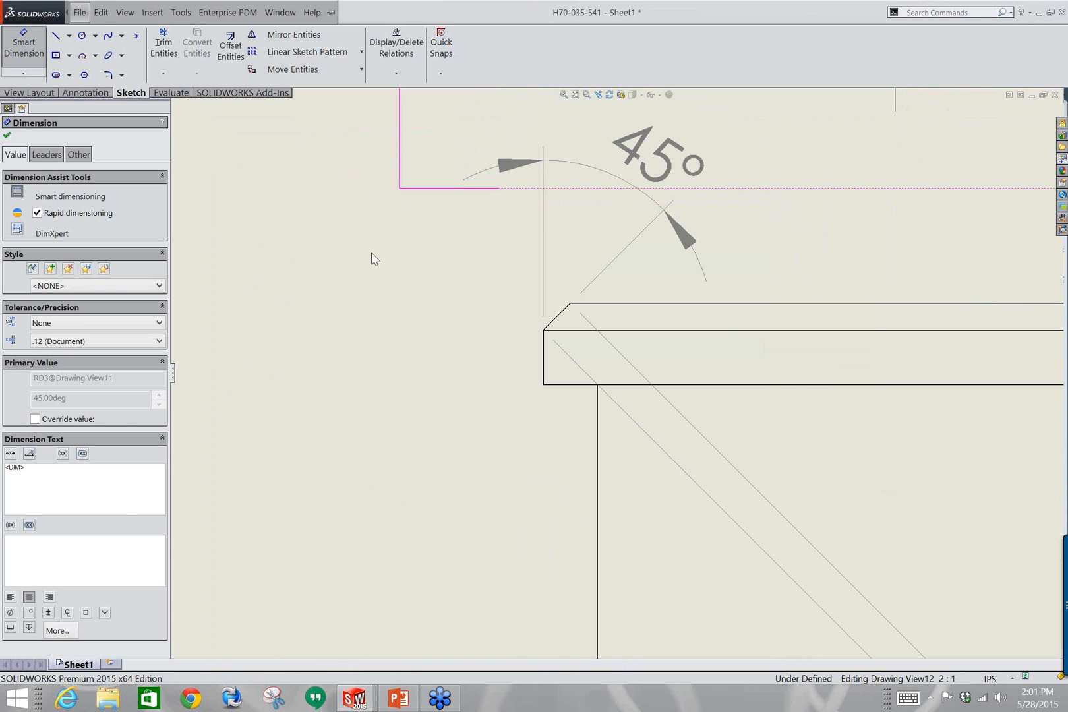
Switch to the 4240 Spreader_Complete assembly and create a new drawing from it on a B (ANSI) Landscape sheet.
click(281, 12)
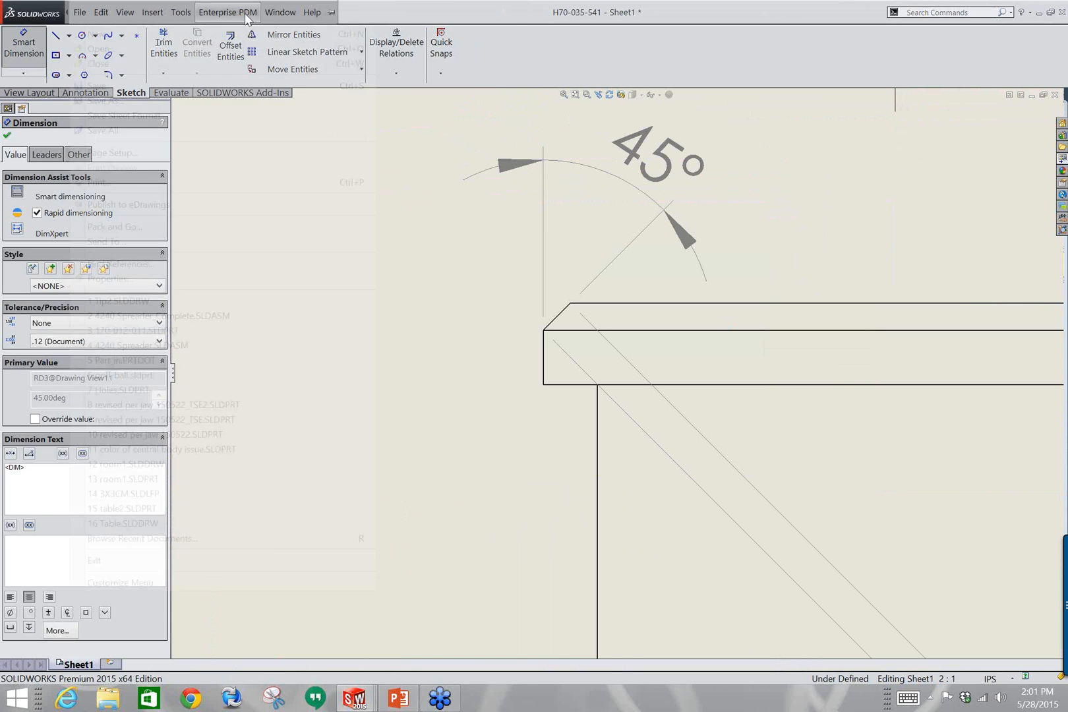
click(317, 131)
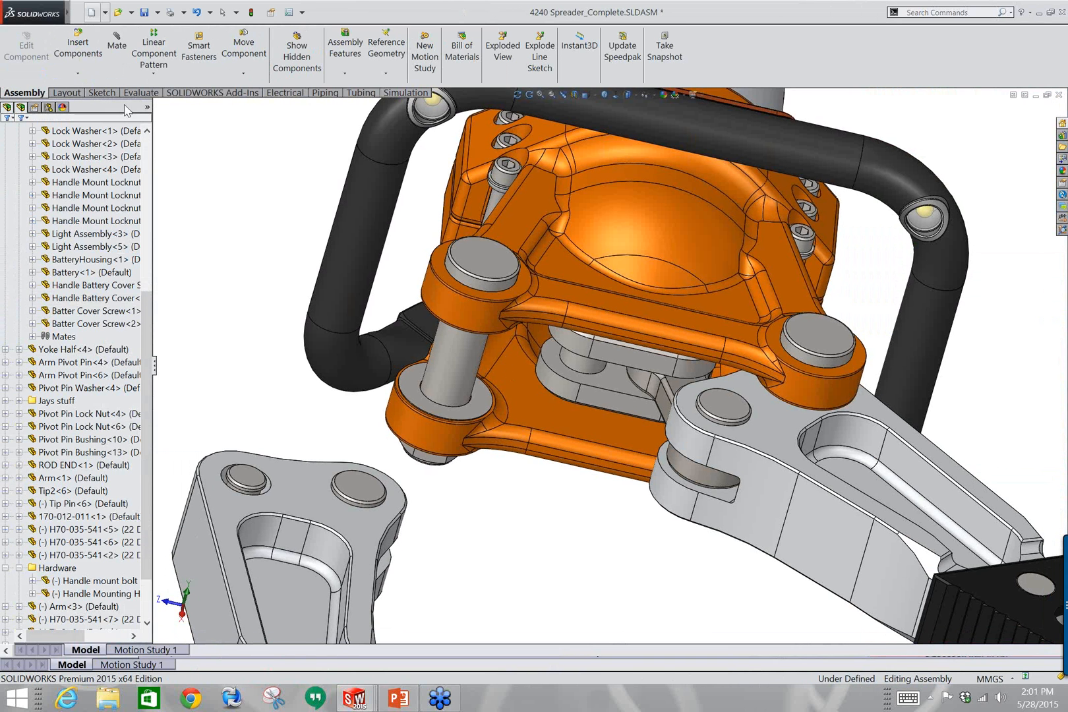
click(105, 13)
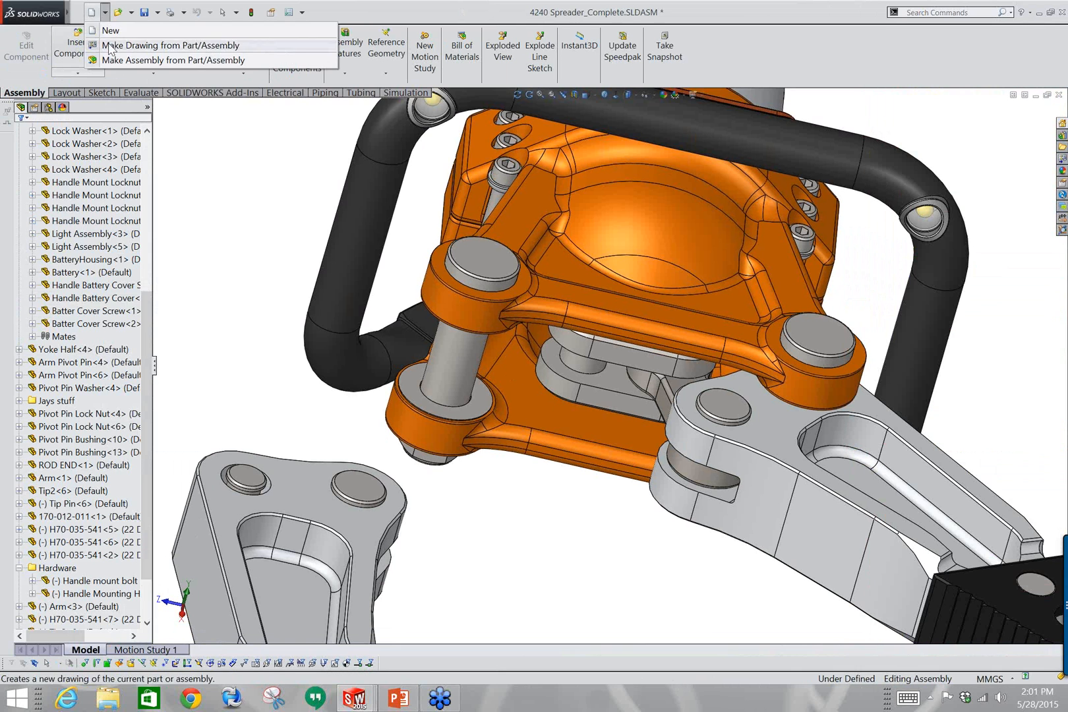
click(110, 52)
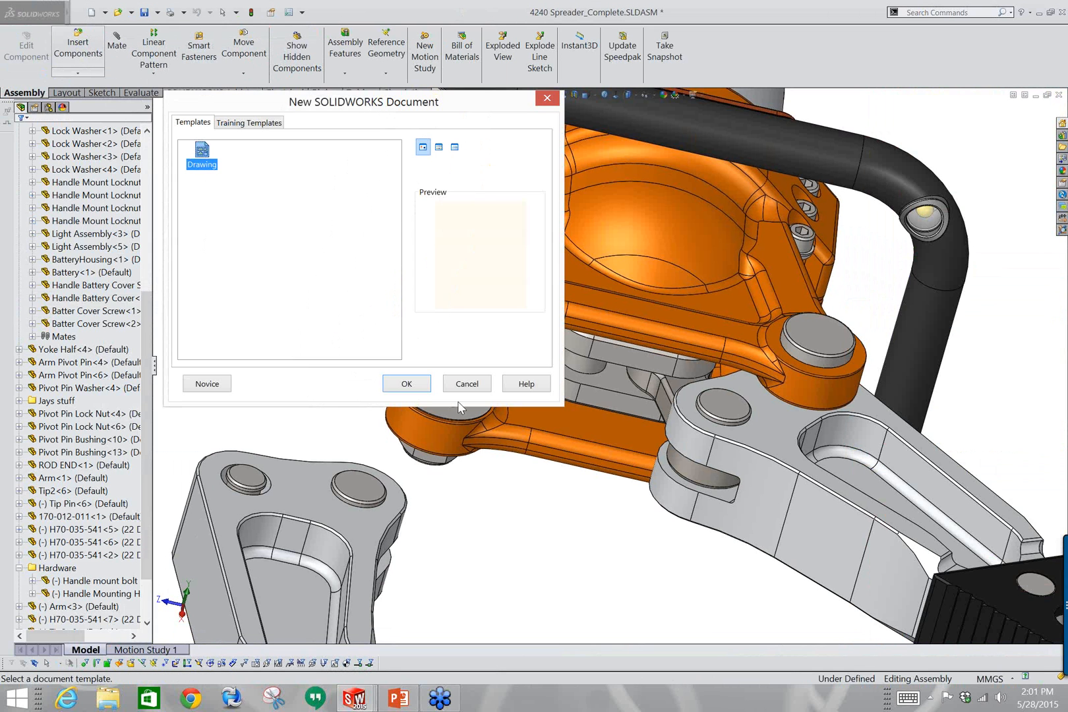
click(414, 388)
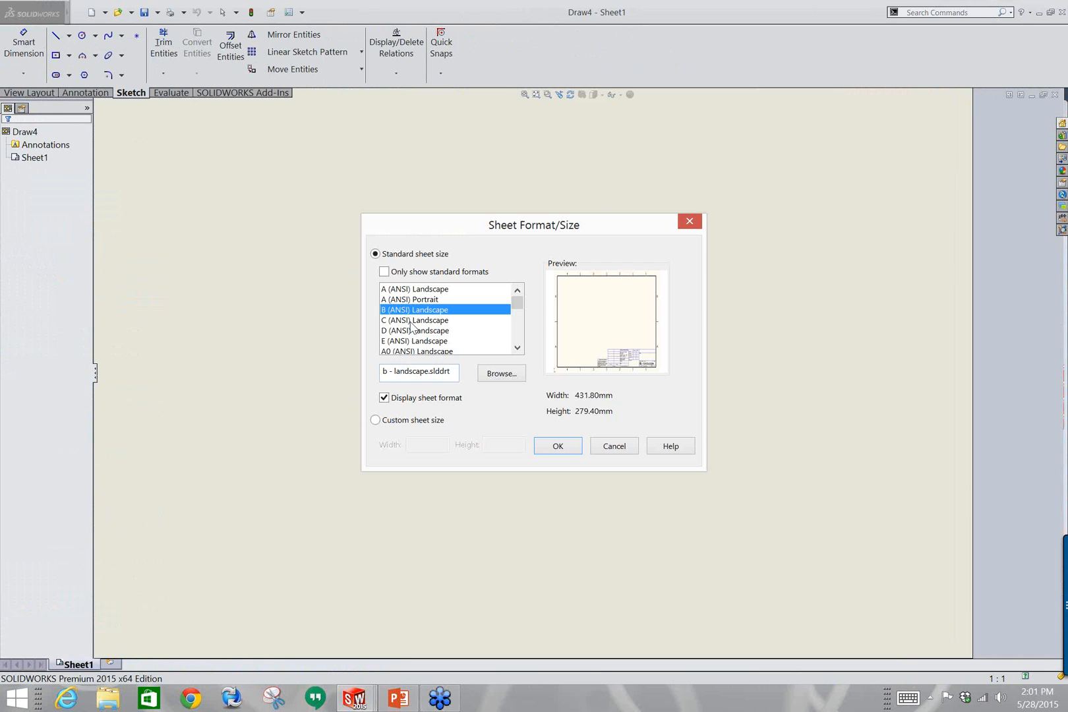
click(550, 446)
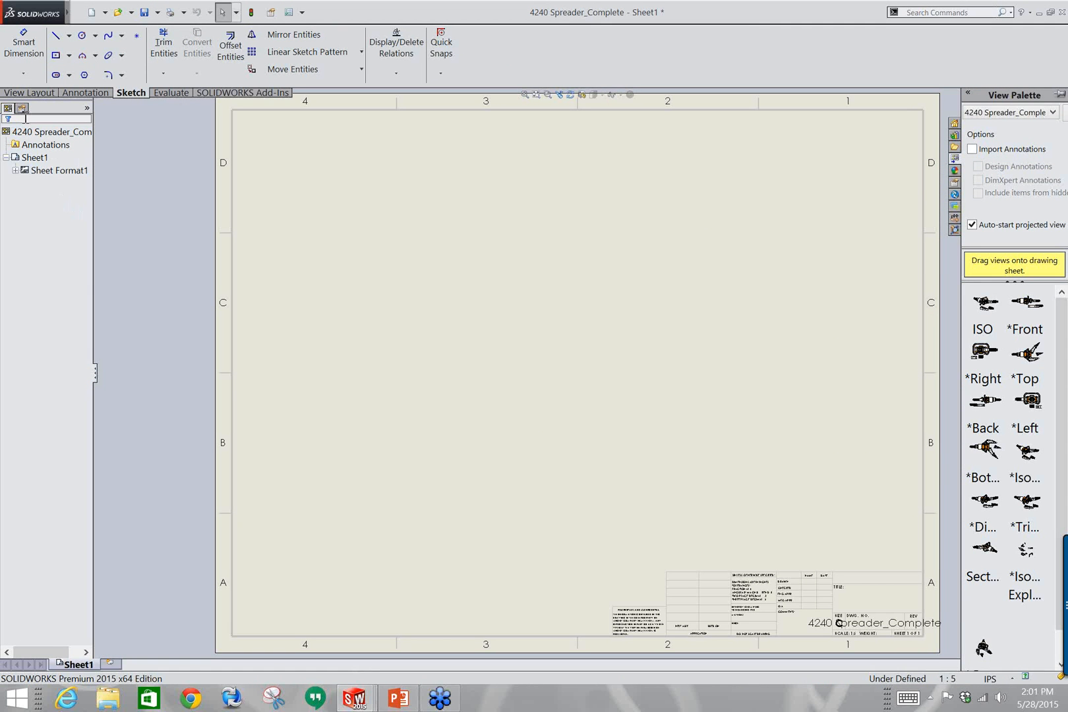
Place a model view of the 4240 Spreader_Complete assembly on the sheet and a projected top view above it.
click(33, 92)
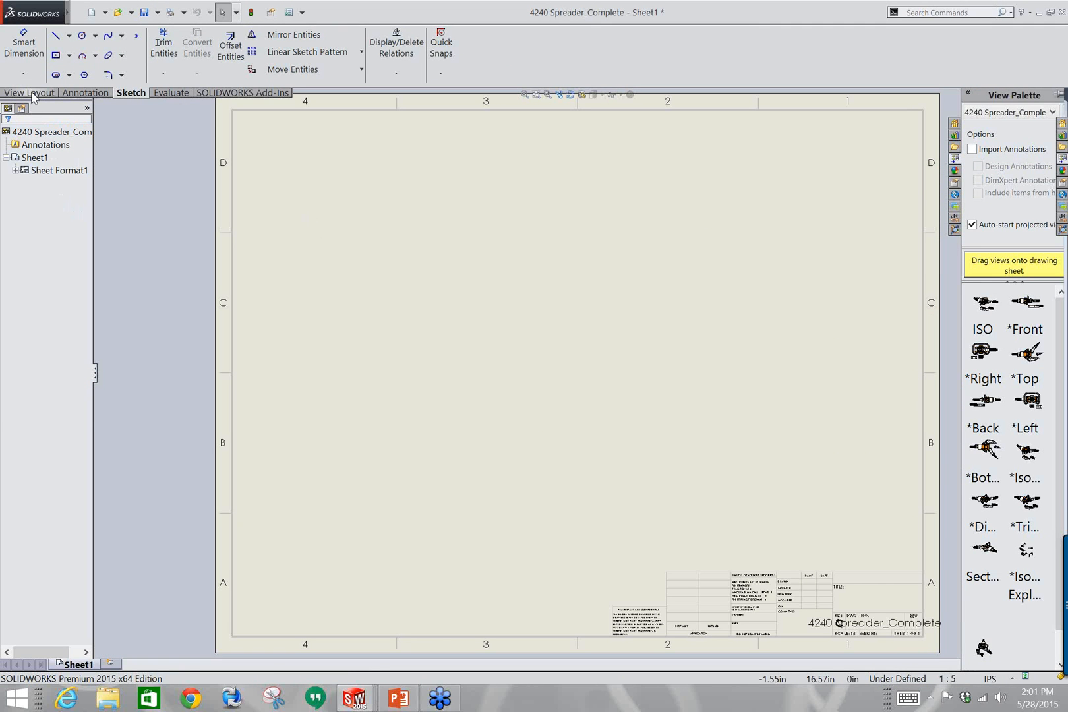
click(55, 48)
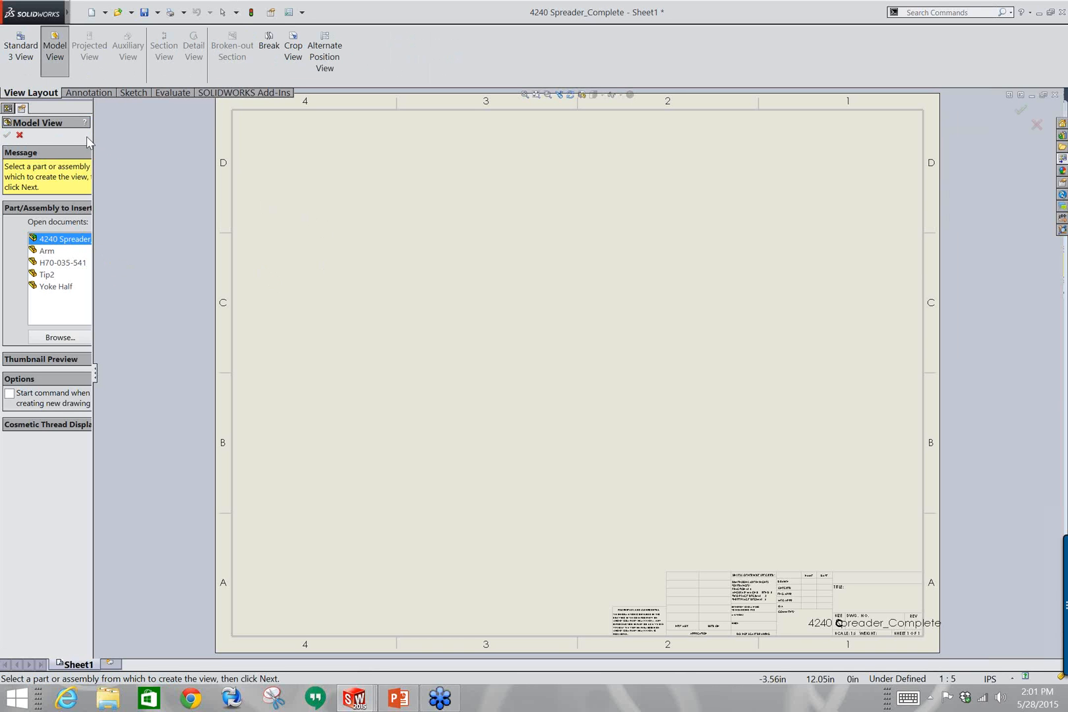
drag(90, 137, 187, 136)
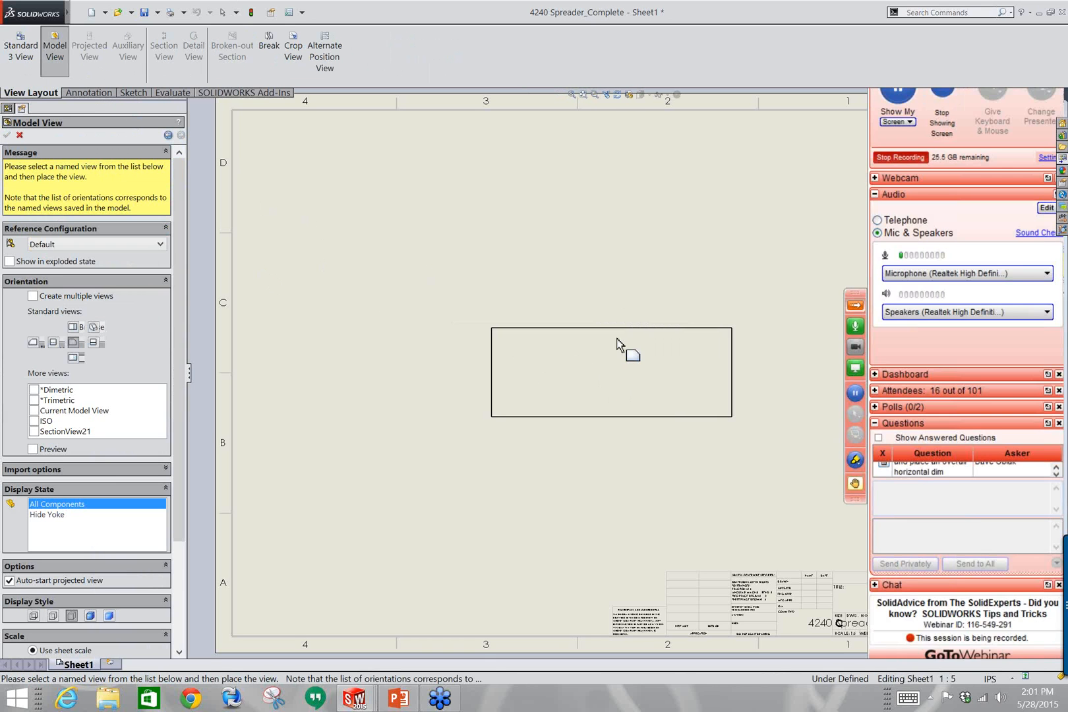
click(630, 280)
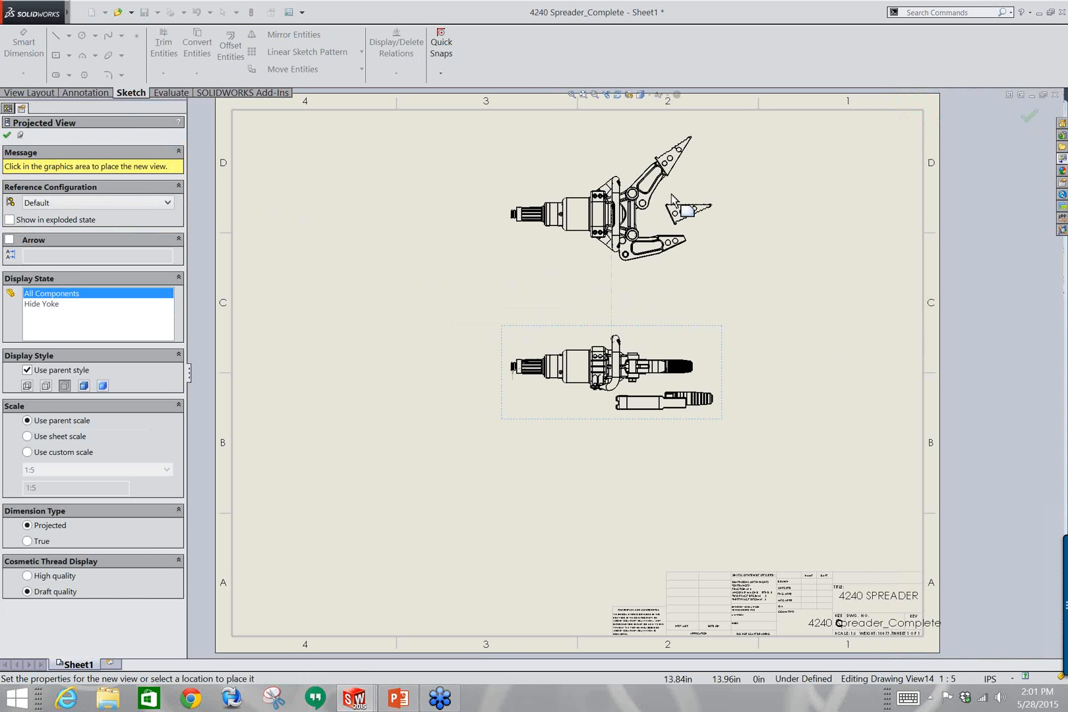
scroll(683, 168, down, 5)
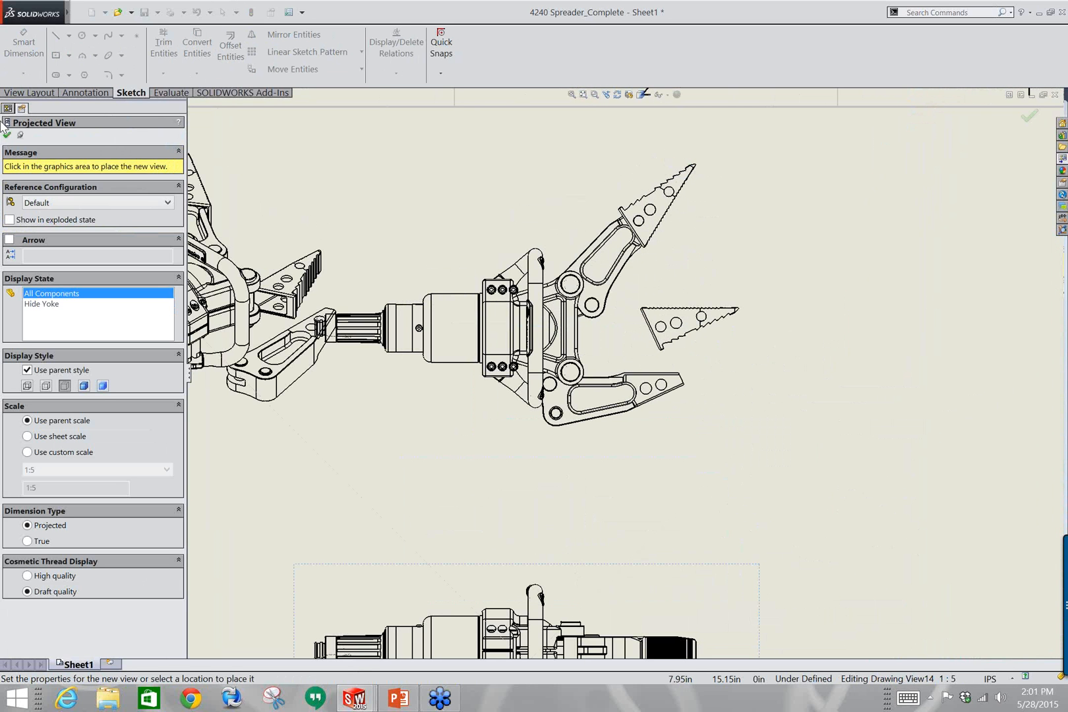
key(Escape)
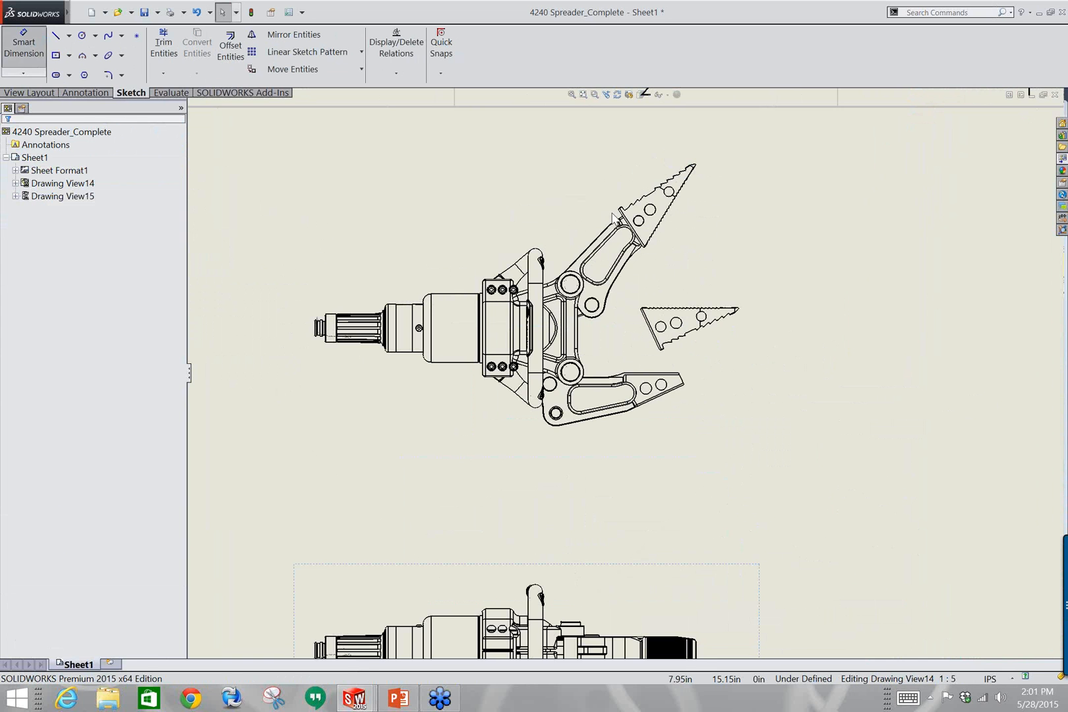
Dimension the horizontal distance from the upper jaw tip's arc to the vertical edge near the handle end, placing it above the upper view.
scroll(698, 168, down, 5)
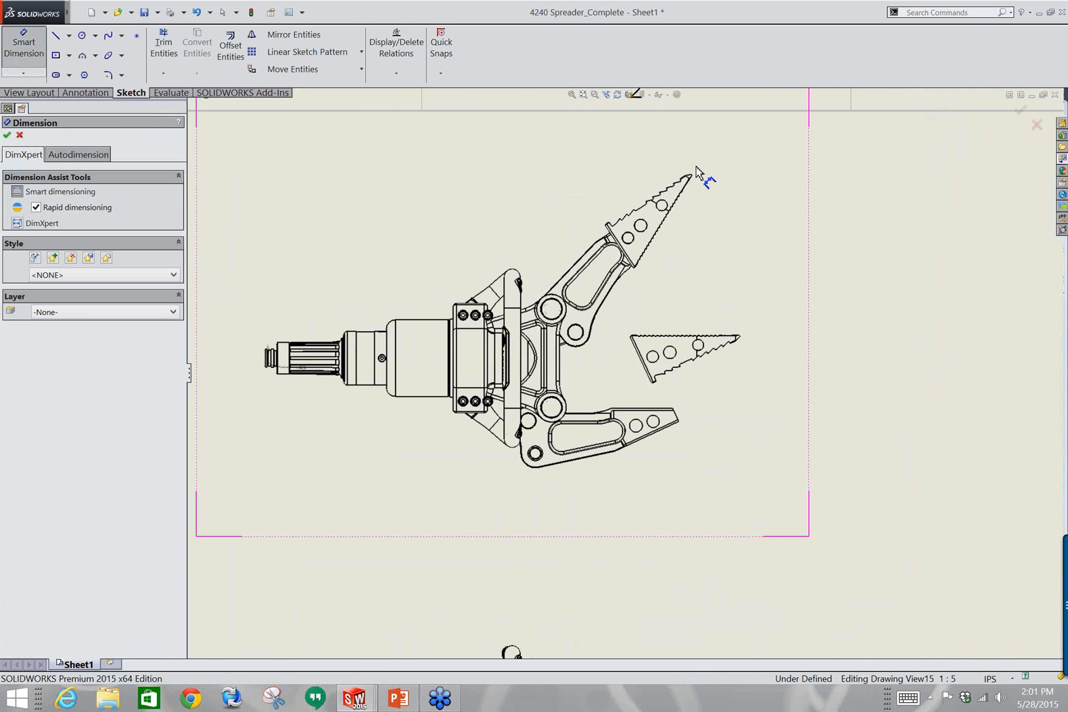
scroll(657, 258, down, 4)
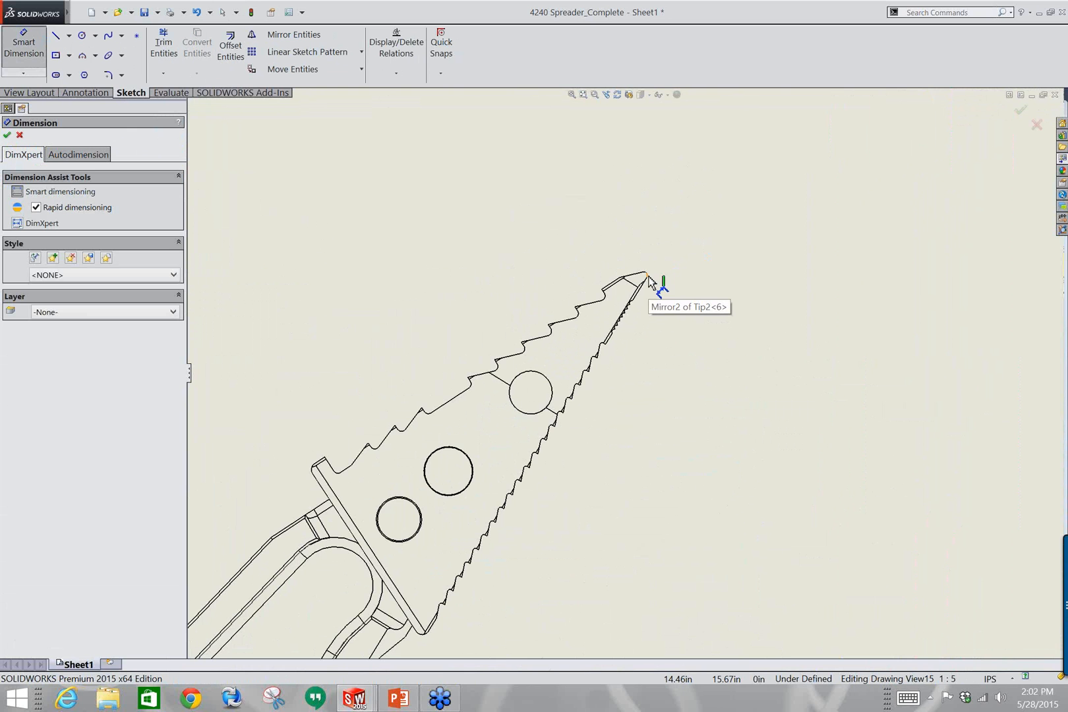
click(647, 276)
scroll(420, 317, up, 6)
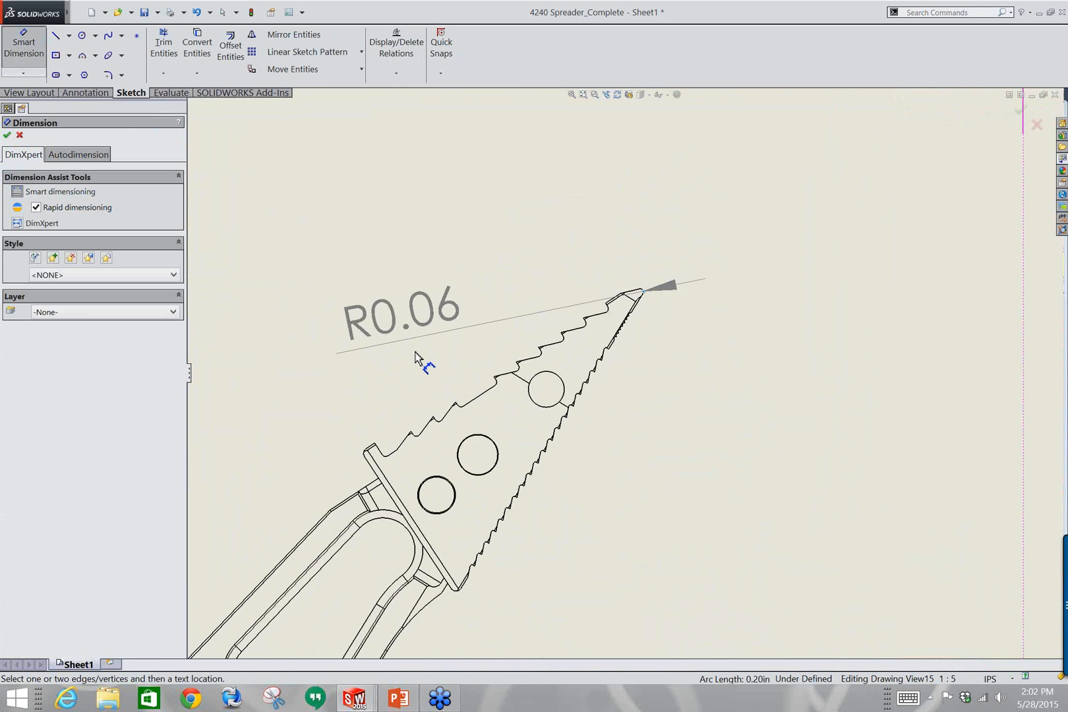
scroll(231, 518, up, 2)
scroll(310, 506, down, 4)
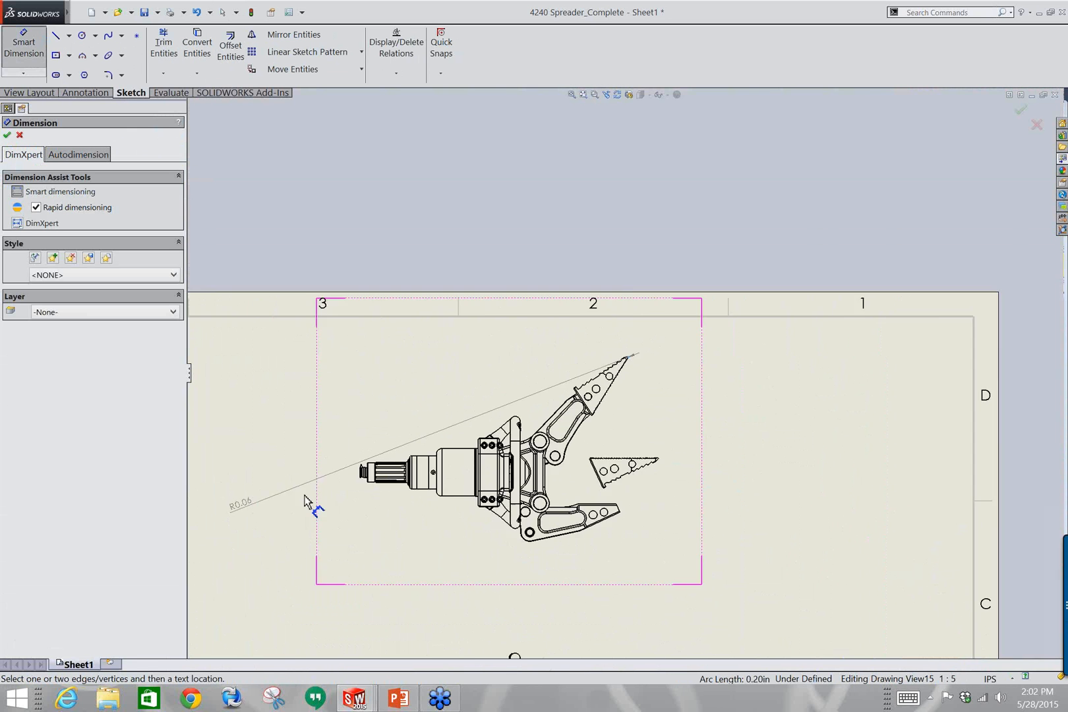
click(381, 441)
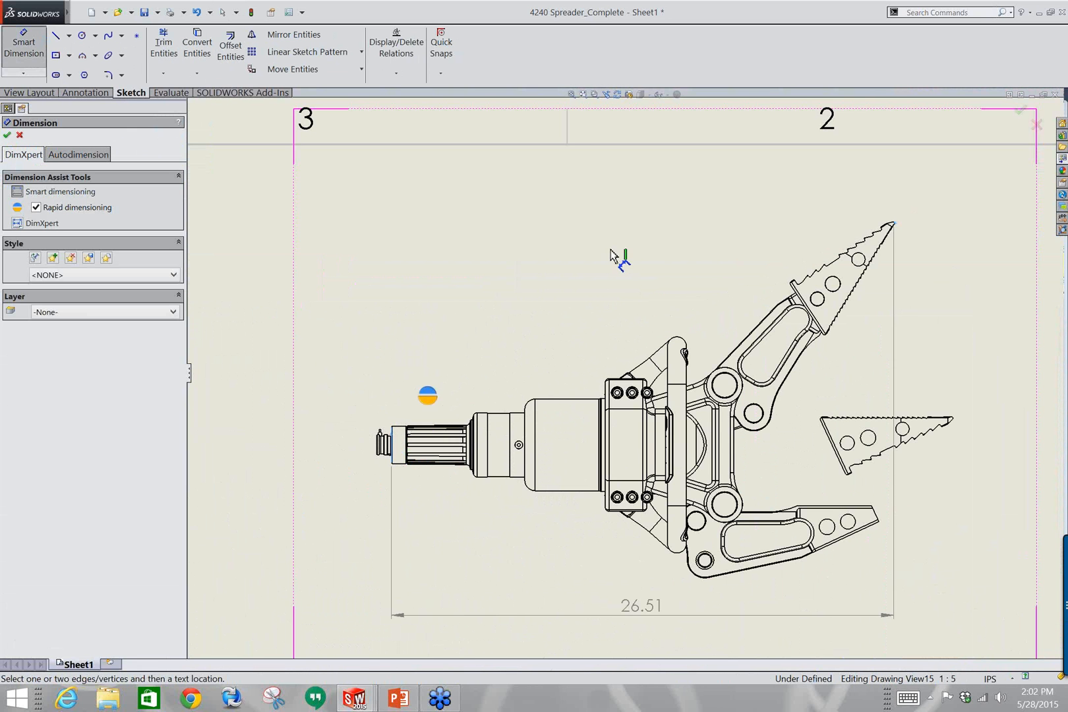
click(716, 226)
scroll(712, 221, up, 3)
scroll(694, 359, down, 6)
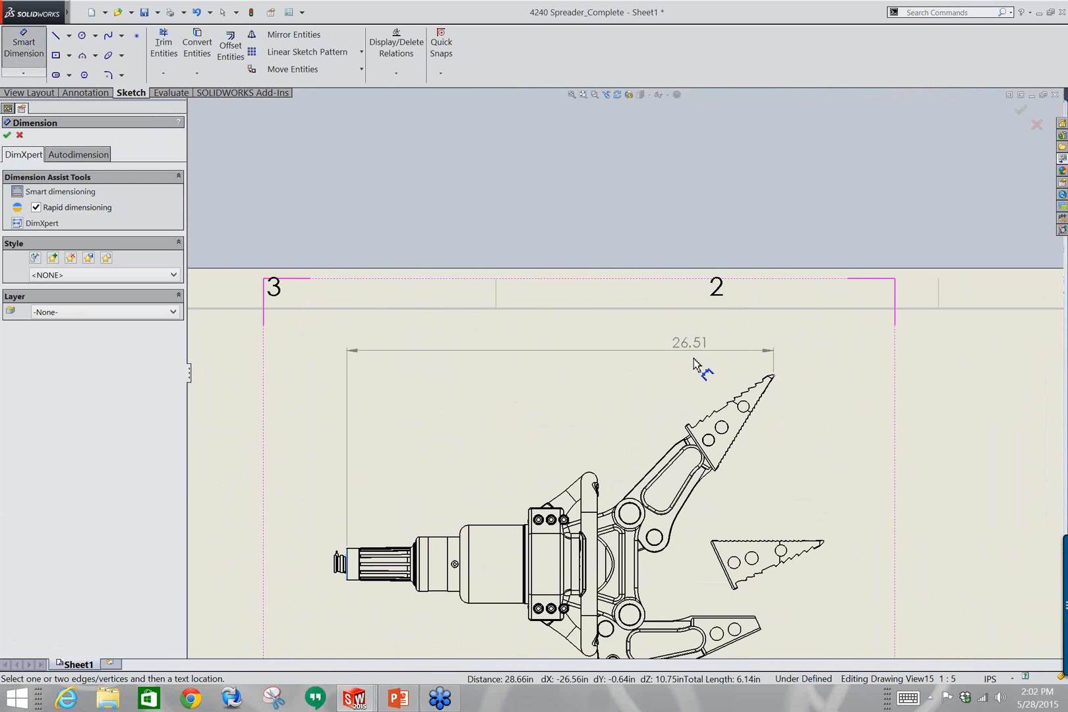
scroll(694, 360, down, 4)
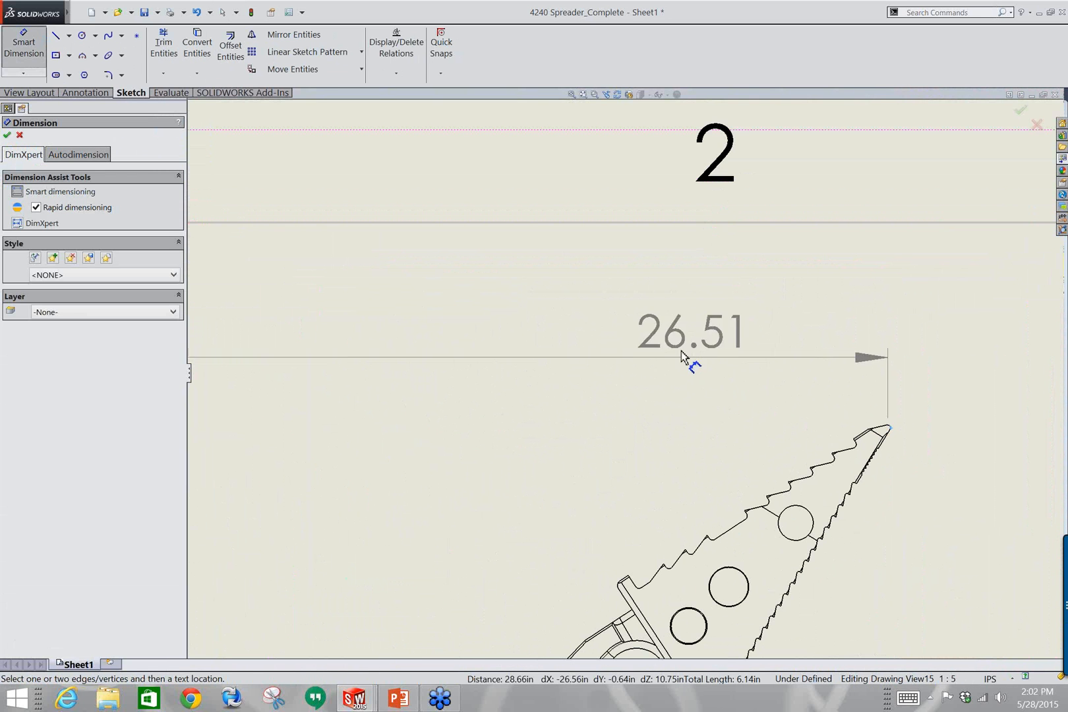
click(612, 350)
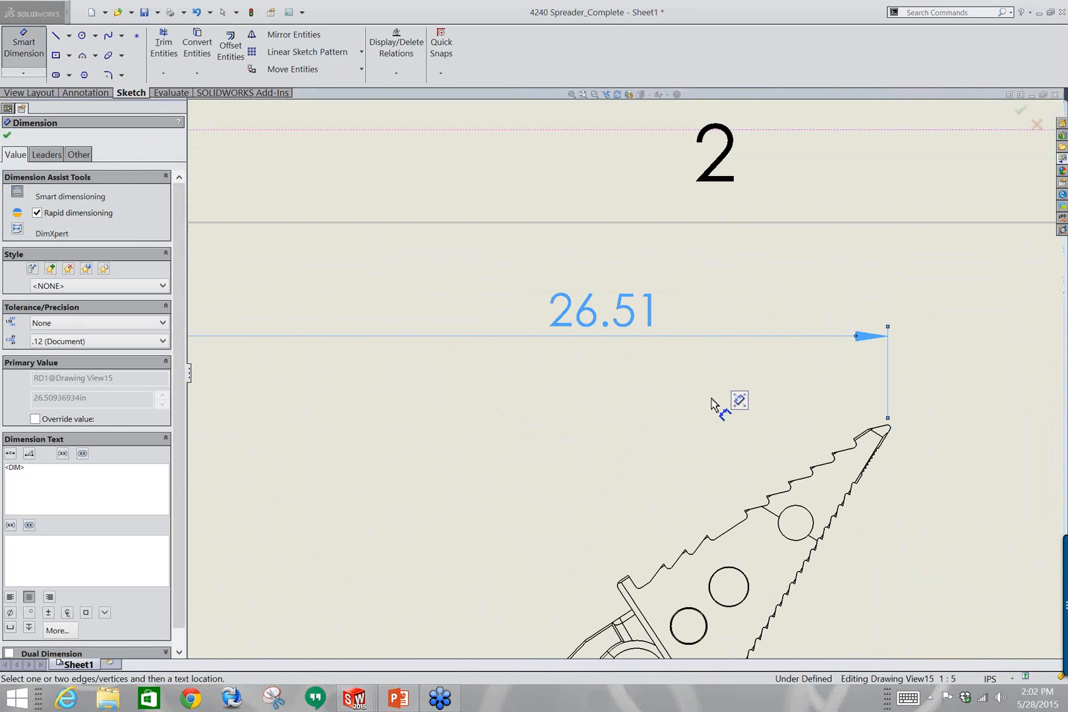
Set the first arc condition of the overall length dimension to Max so it is measured to the tip arc's outermost point.
scroll(712, 399, up, 1)
middle_drag(711, 395, 711, 393)
scroll(711, 394, up, 3)
scroll(633, 310, down, 4)
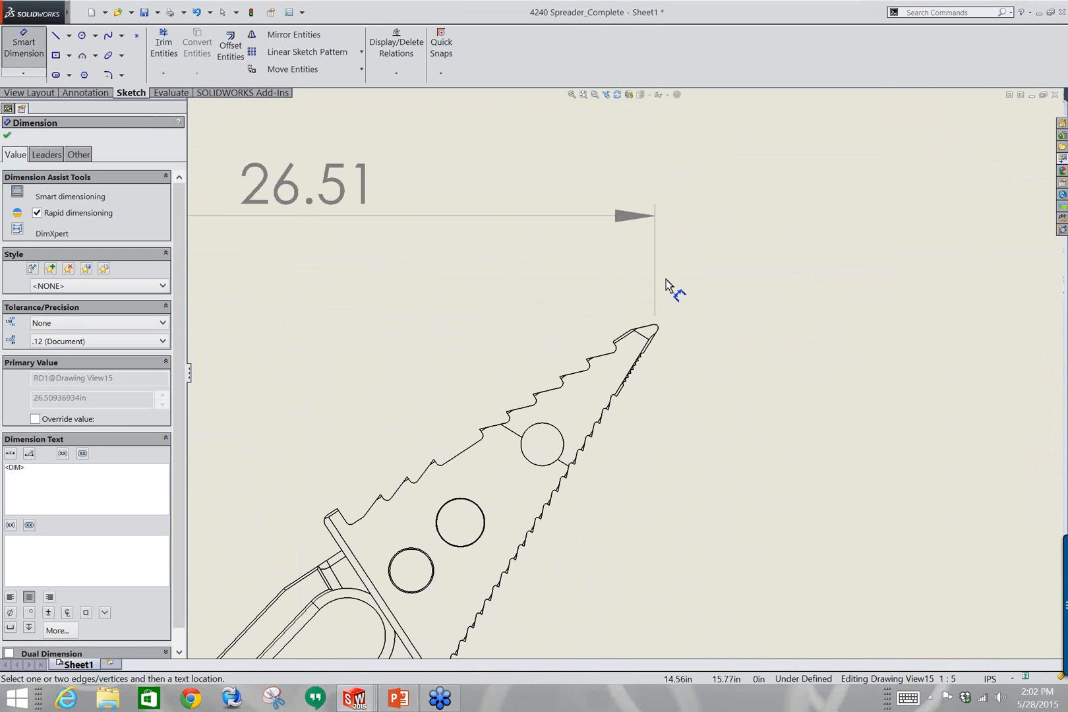
click(363, 201)
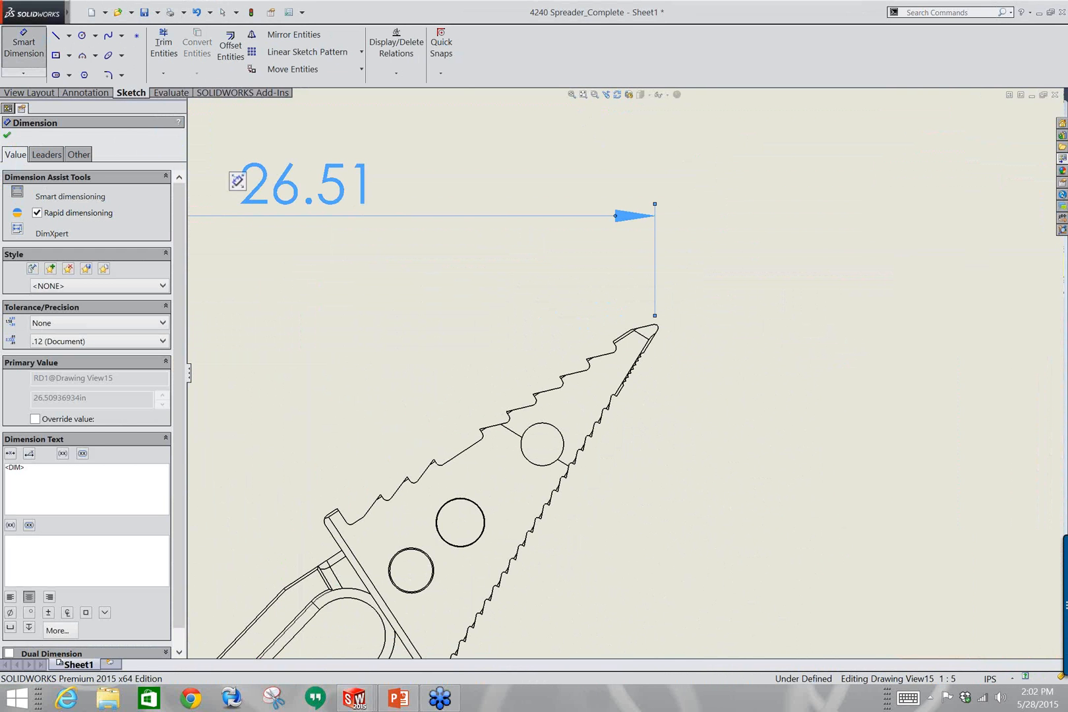
click(42, 155)
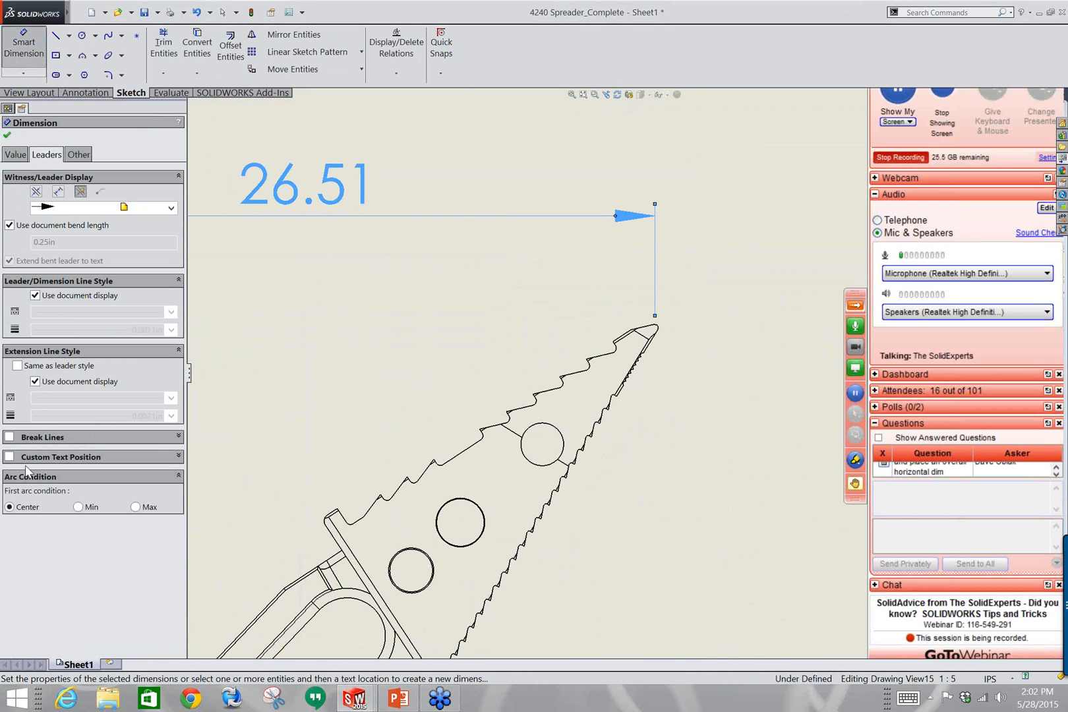
click(136, 507)
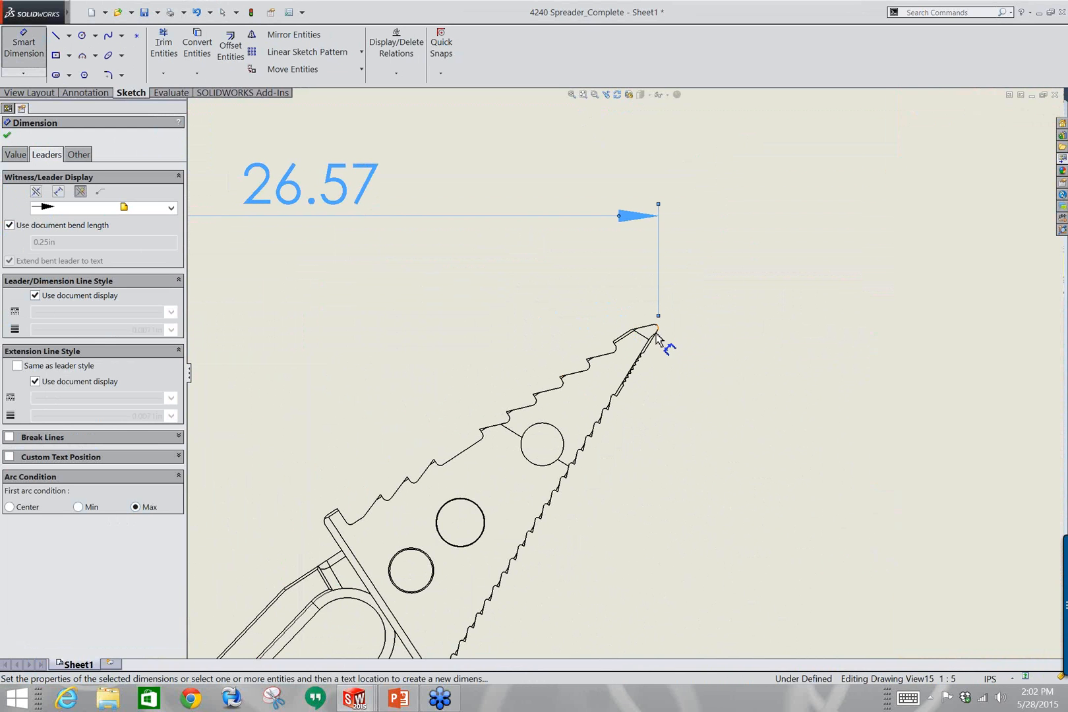
scroll(657, 337, down, 2)
scroll(658, 337, down, 2)
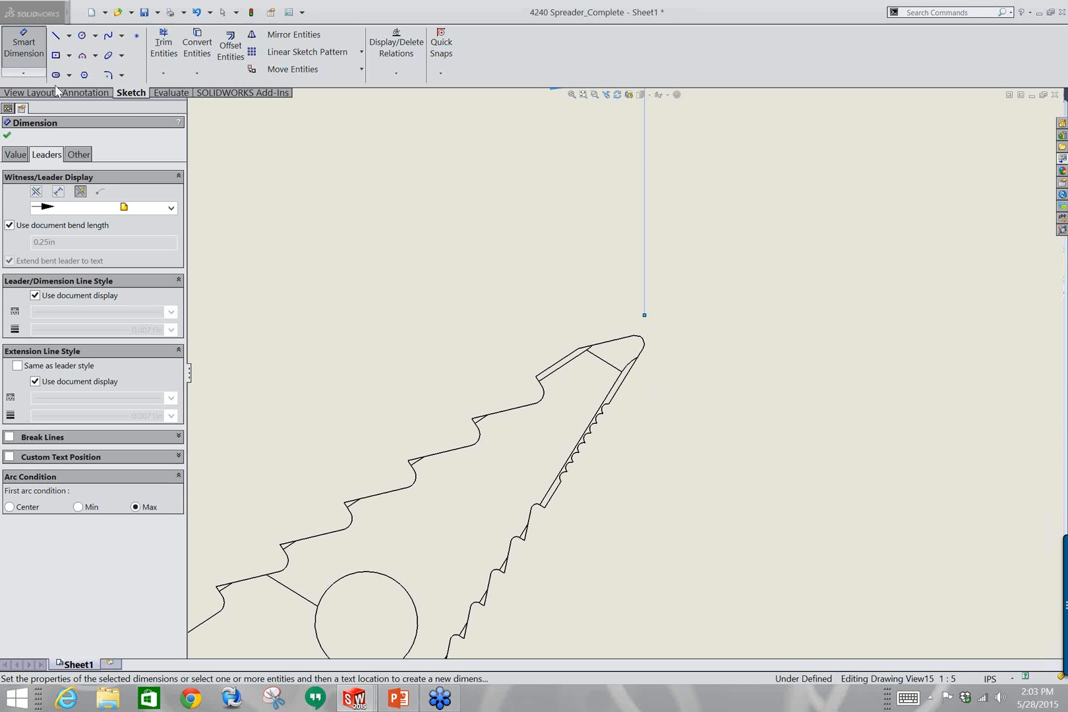
Switch to the open Tip2.SLDPRT part window and exit the dimension tool.
click(290, 163)
mouse_move(67, 12)
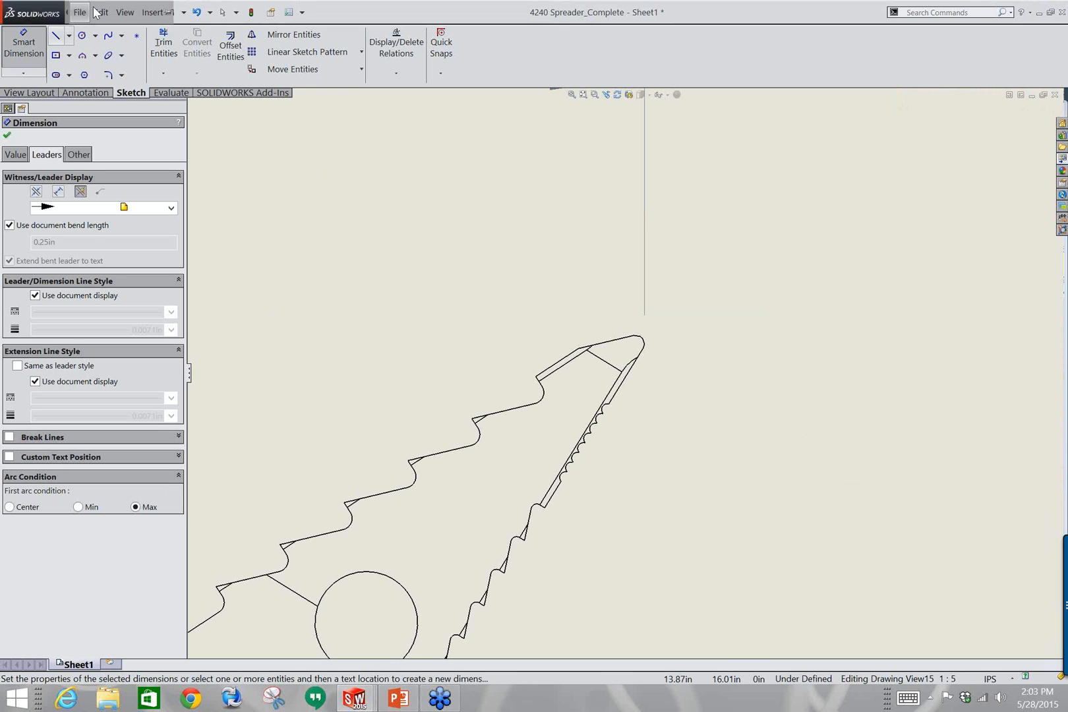
click(221, 14)
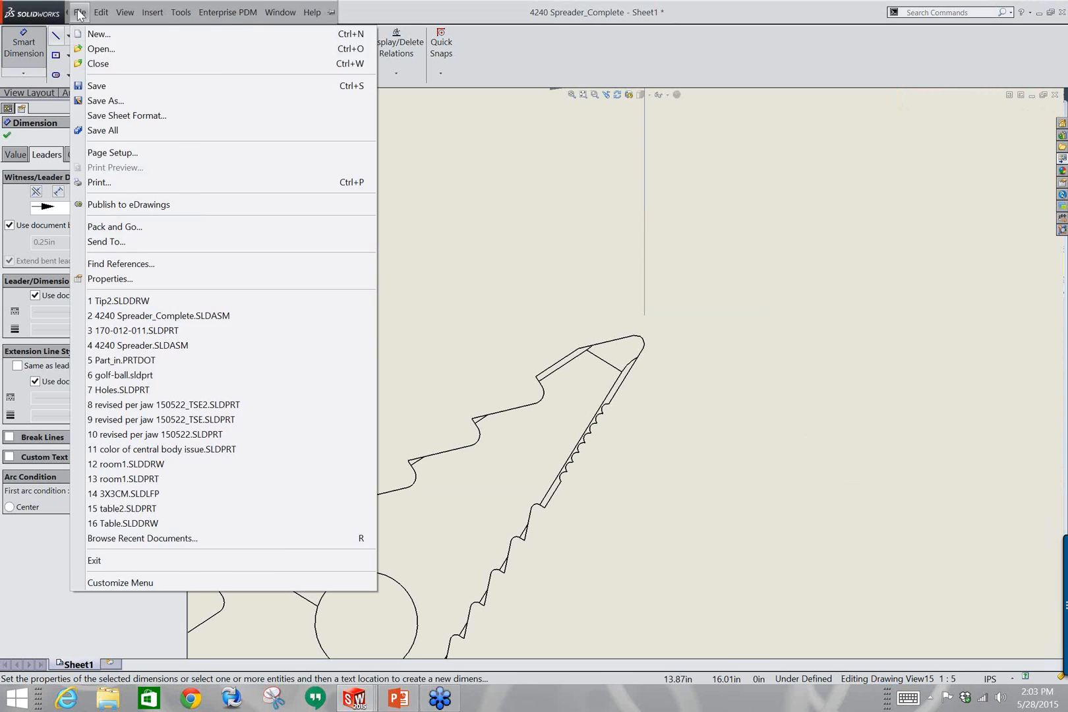
click(274, 16)
click(274, 15)
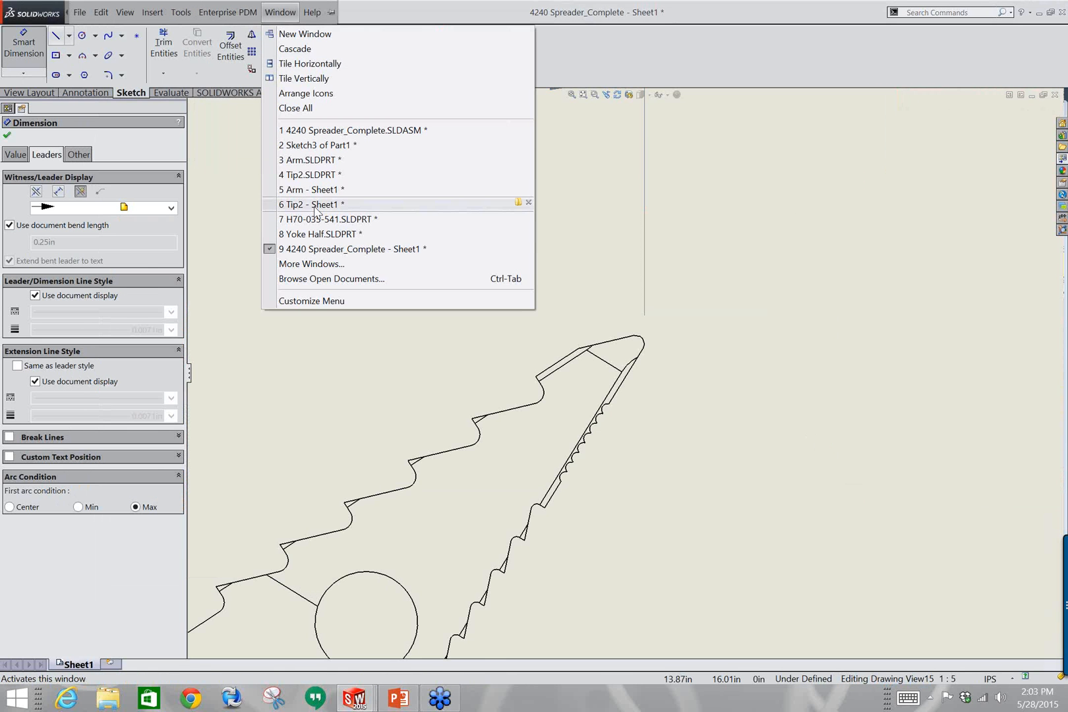
click(328, 174)
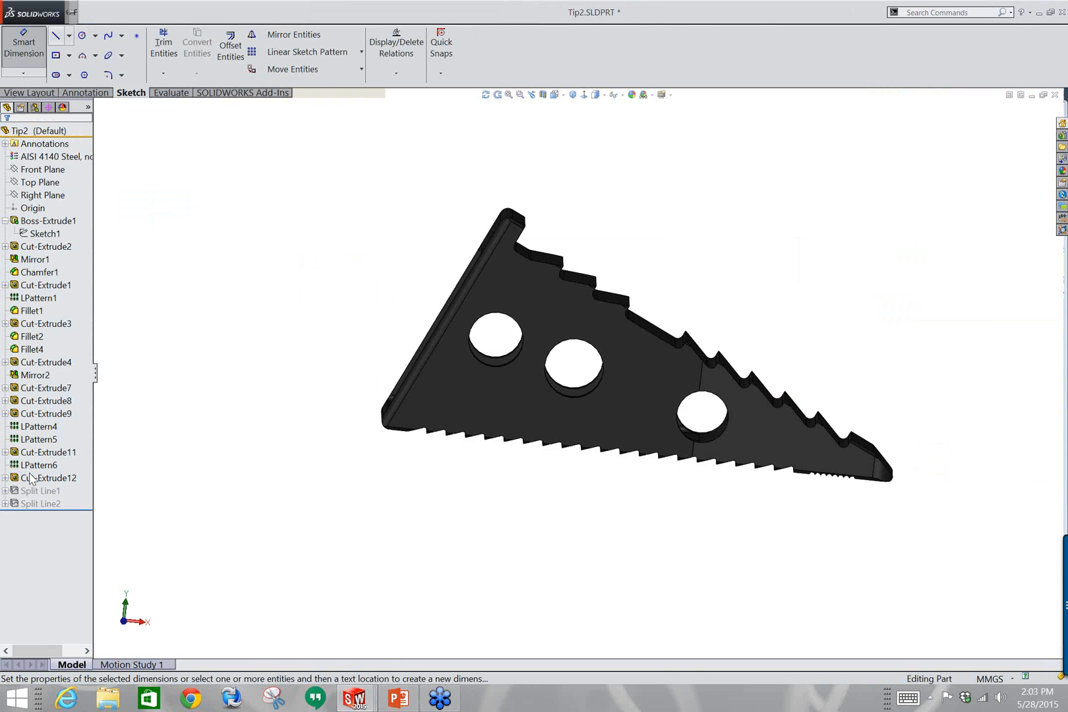
click(39, 465)
key(Escape)
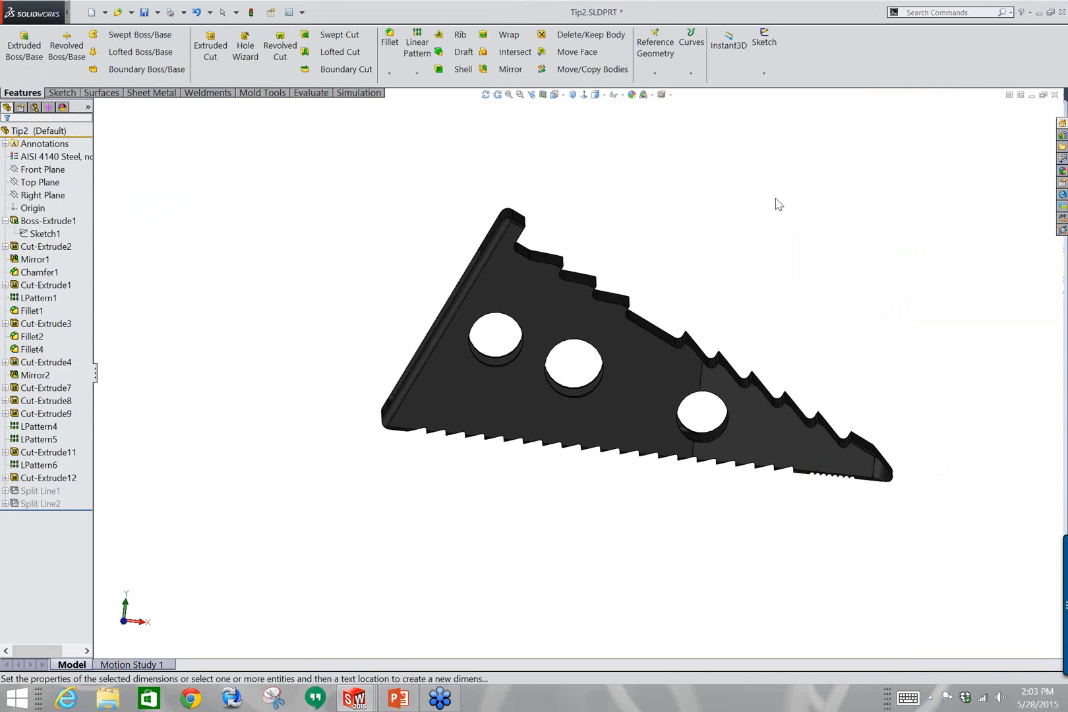
Review the context menu commands for the LPattern6 feature in the Tip2 feature tree, including the hidden entries, and dismiss the menu.
click(38, 466)
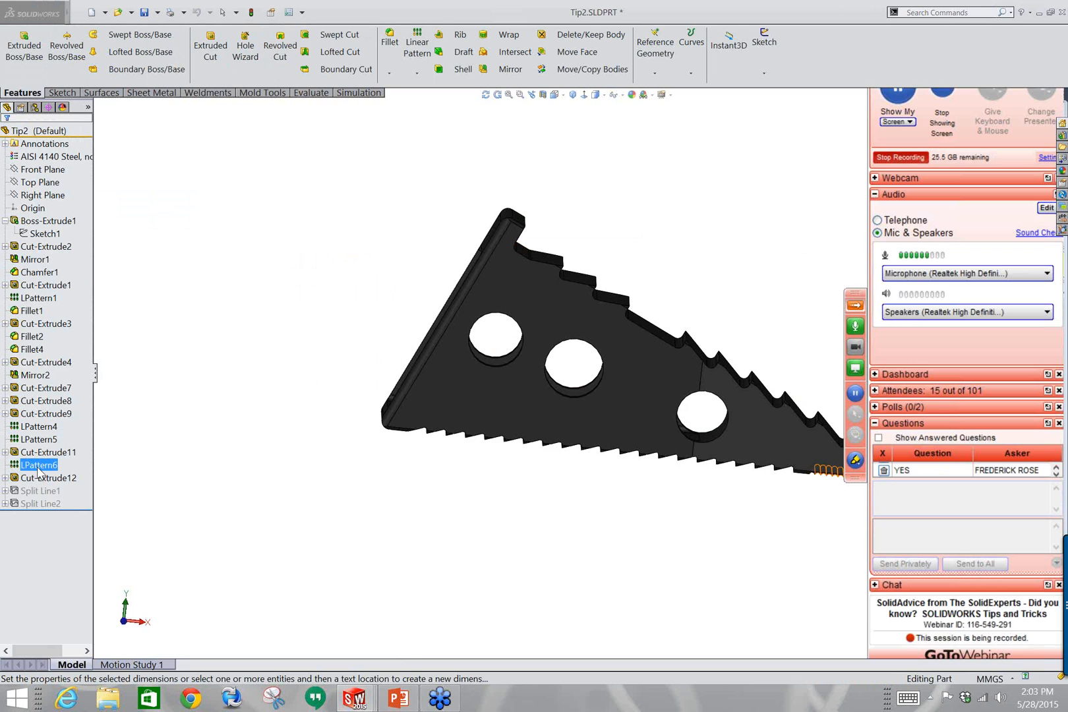
right_click(38, 467)
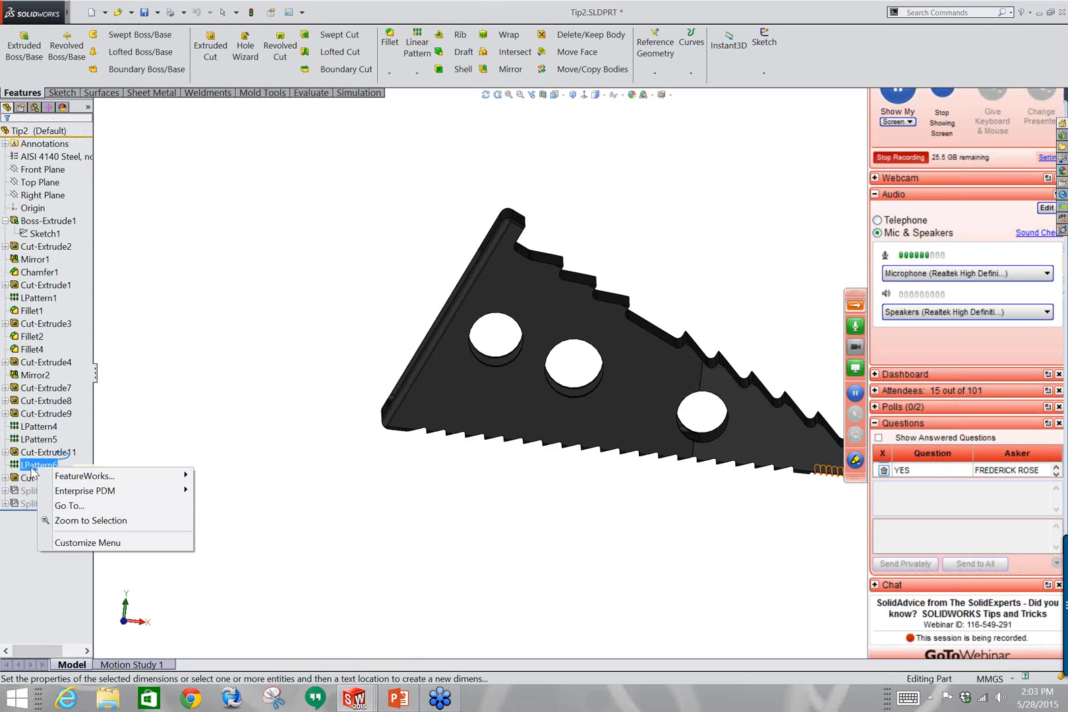
right_click(14, 465)
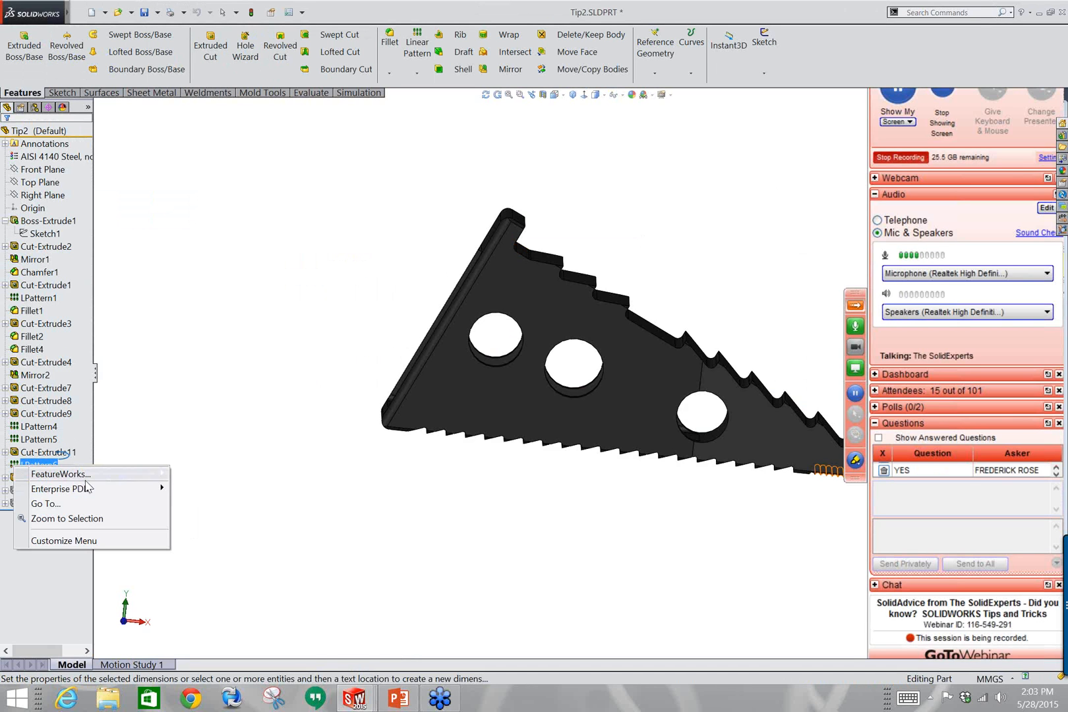
click(159, 636)
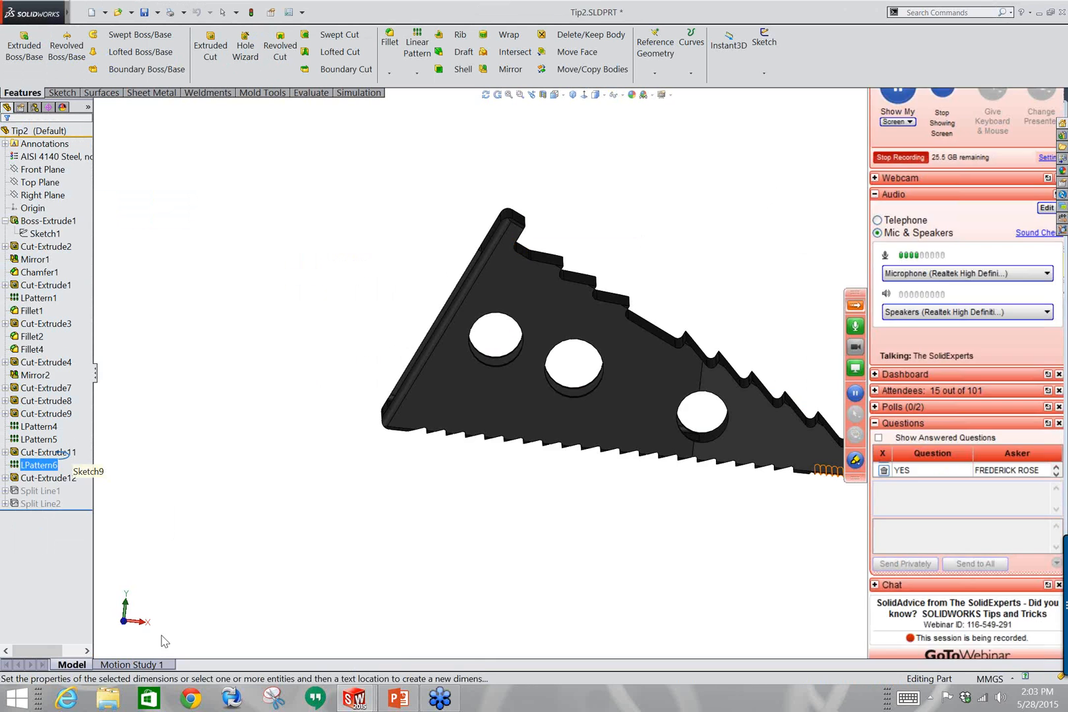
key(Escape)
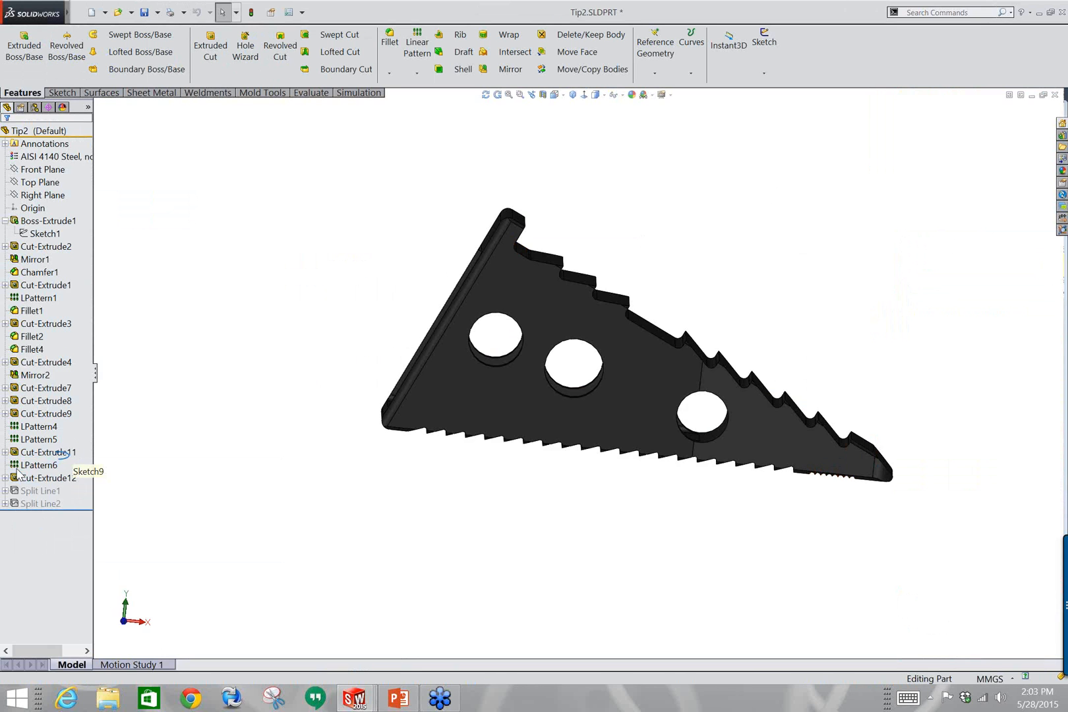
right_click(20, 468)
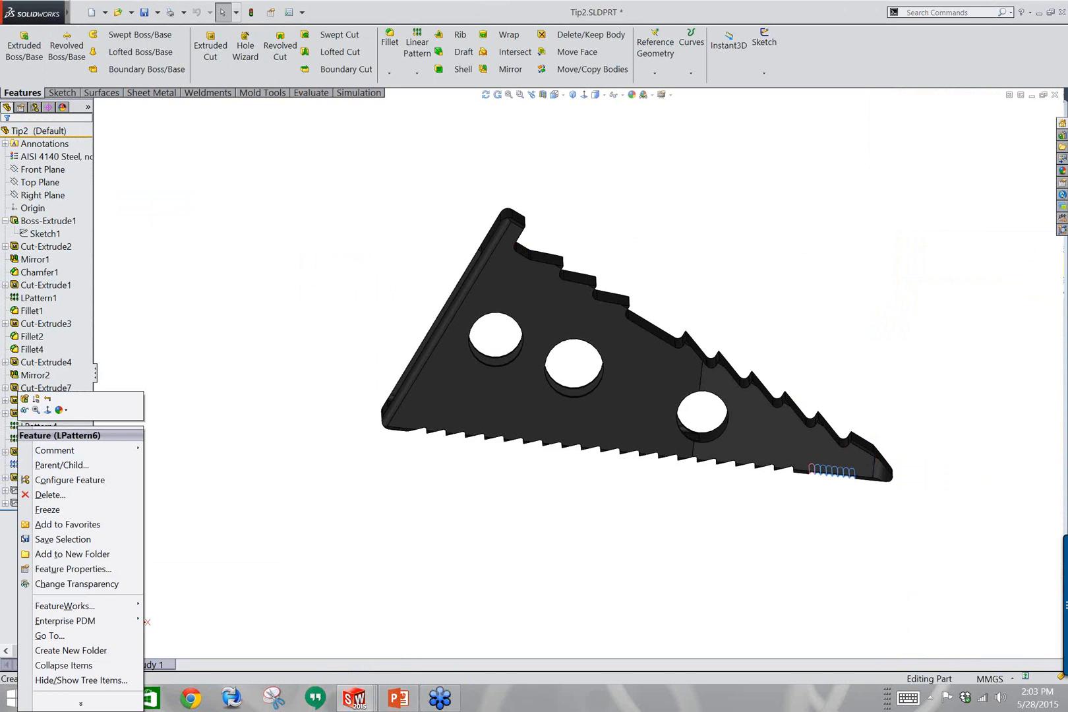
mouse_move(69, 703)
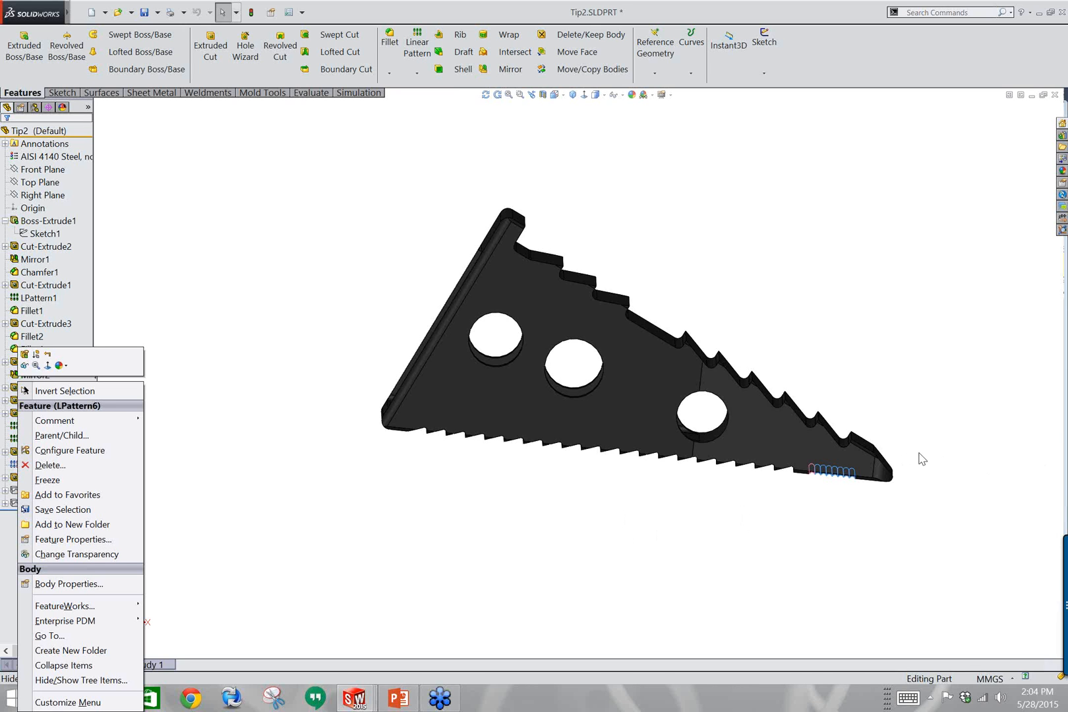
click(958, 444)
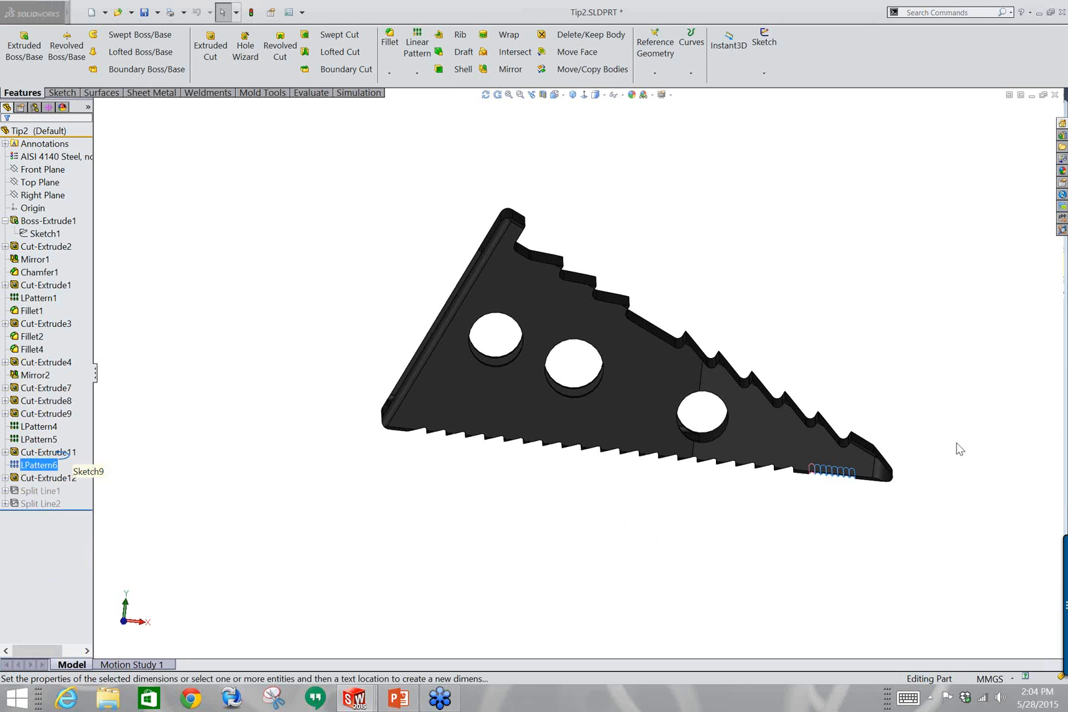